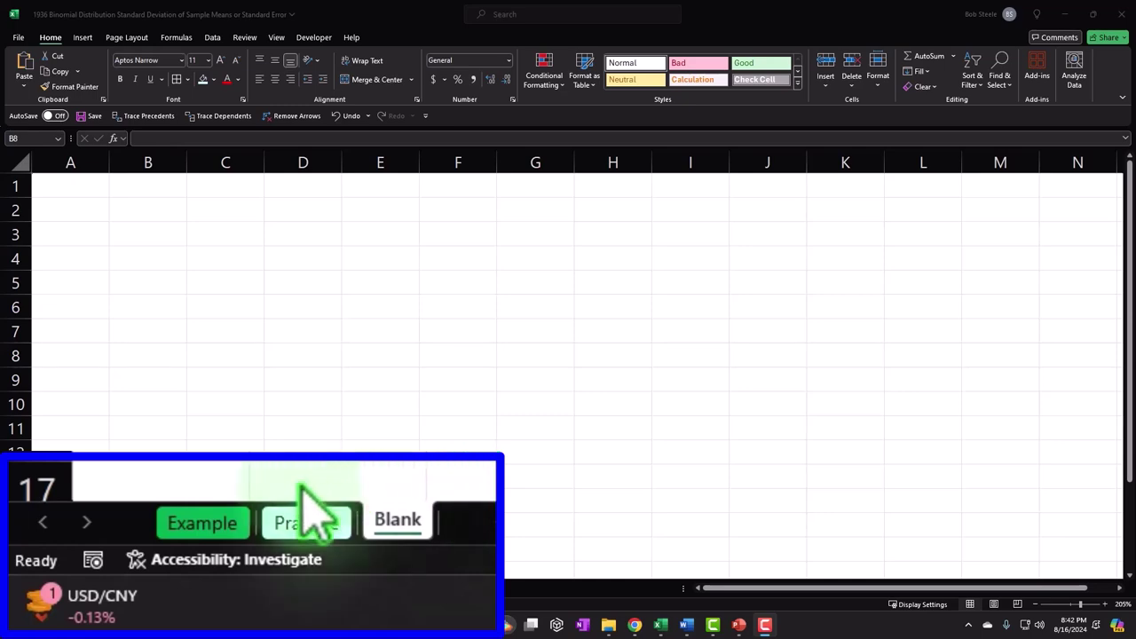
- Switch to the Example sheet with the binomial Samples & Flips table and histogram
click(235, 531)
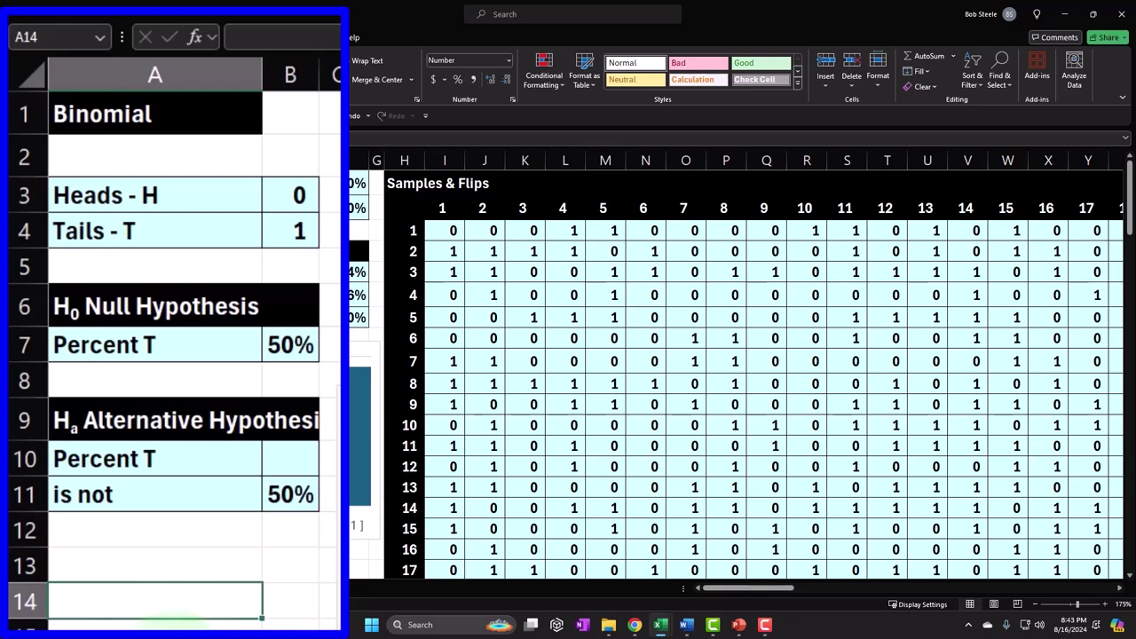
click(190, 569)
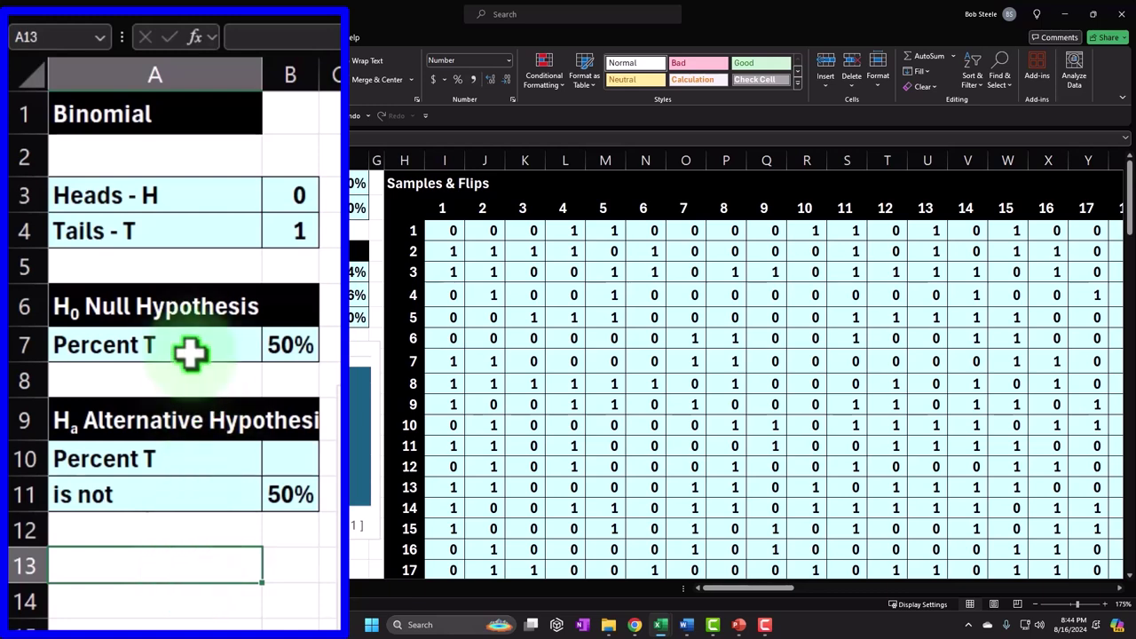
click(109, 201)
drag(192, 201, 297, 195)
ctrl+click(175, 231)
drag(174, 230, 273, 236)
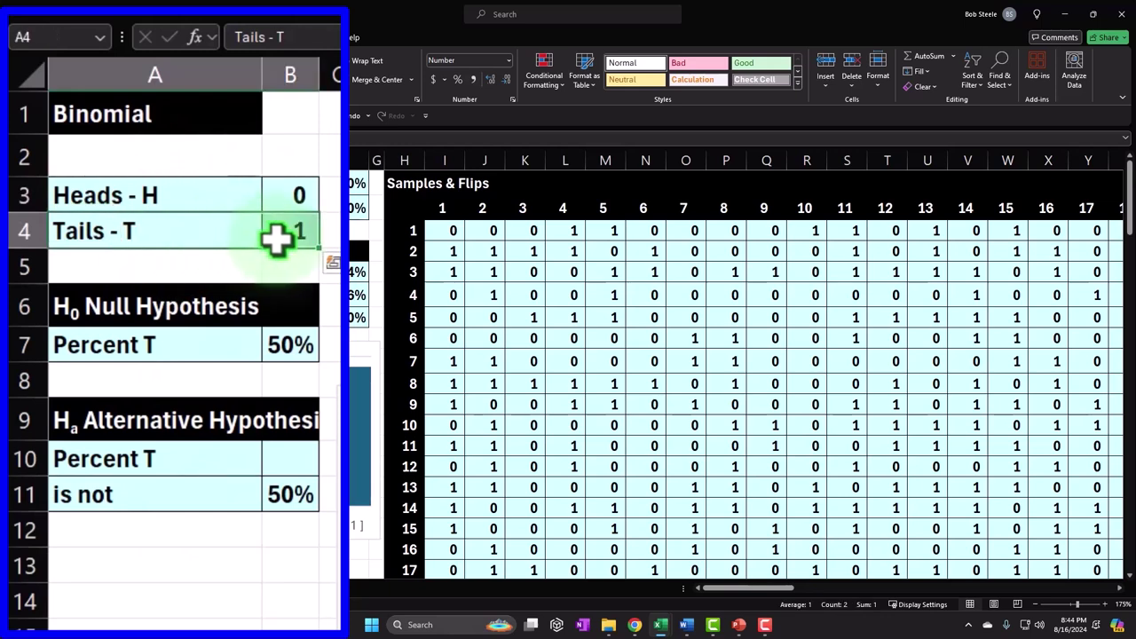
click(207, 524)
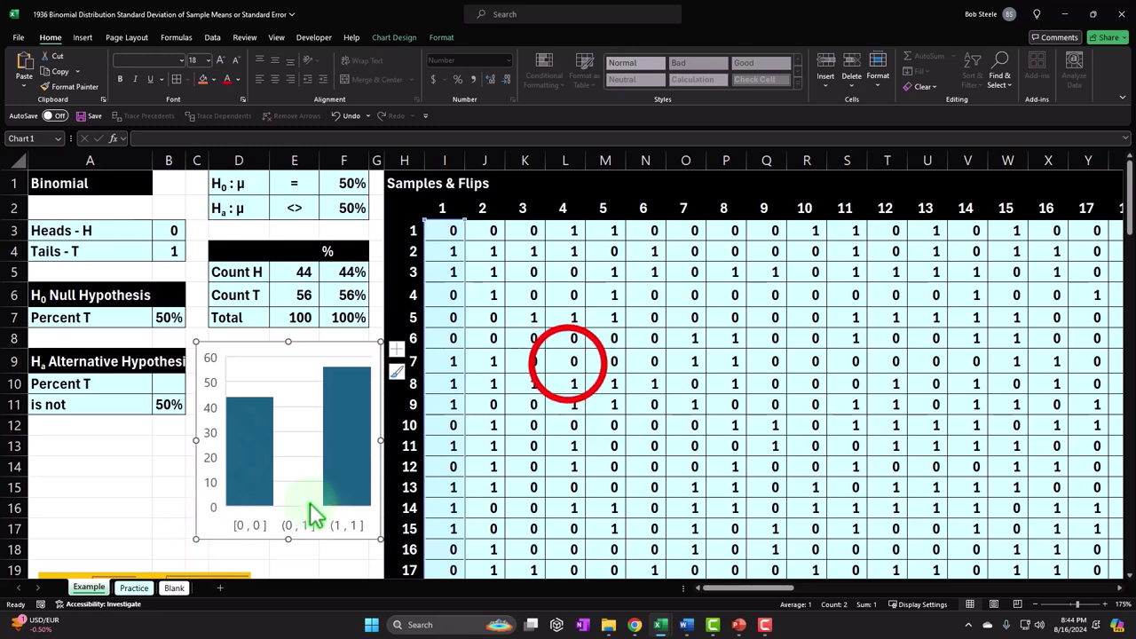
click(568, 362)
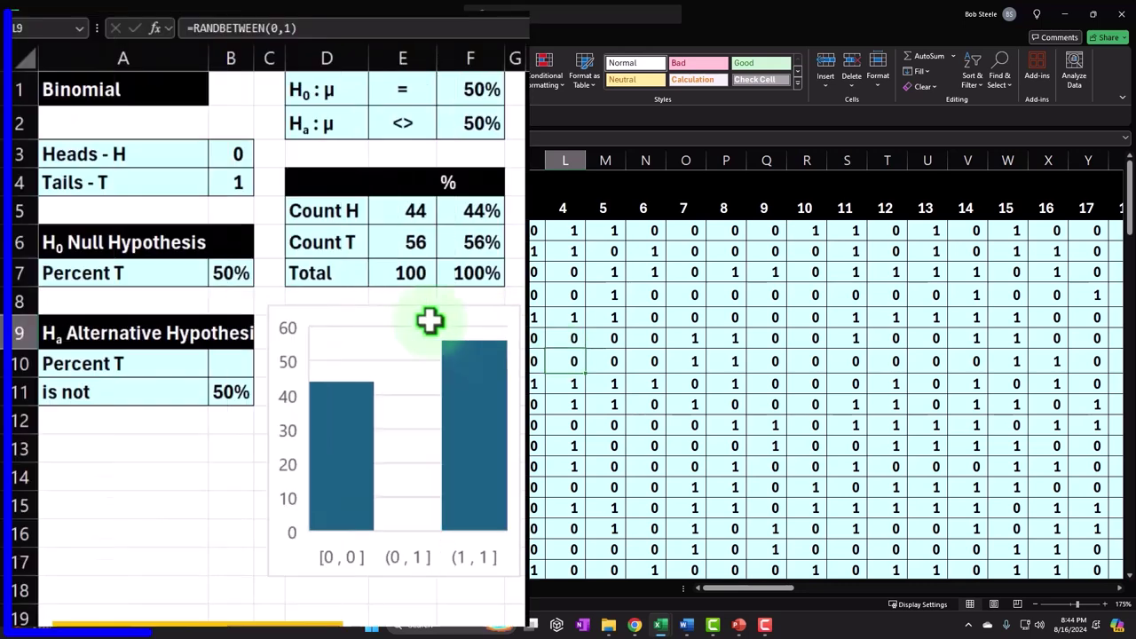
click(164, 320)
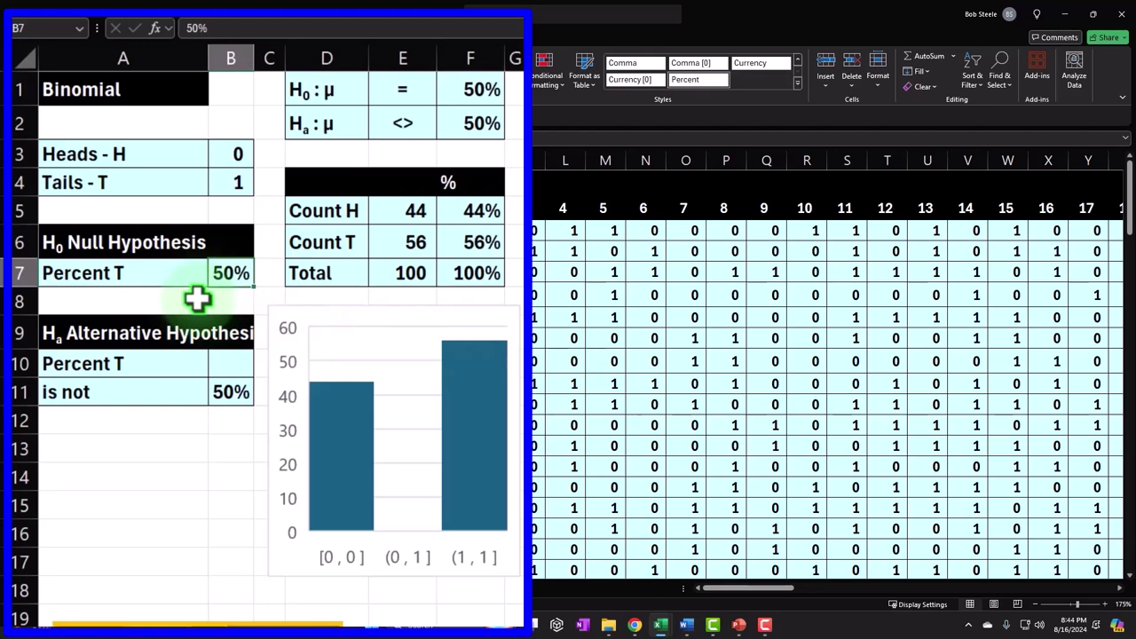
key(Down)
key(Down)
key(Down)
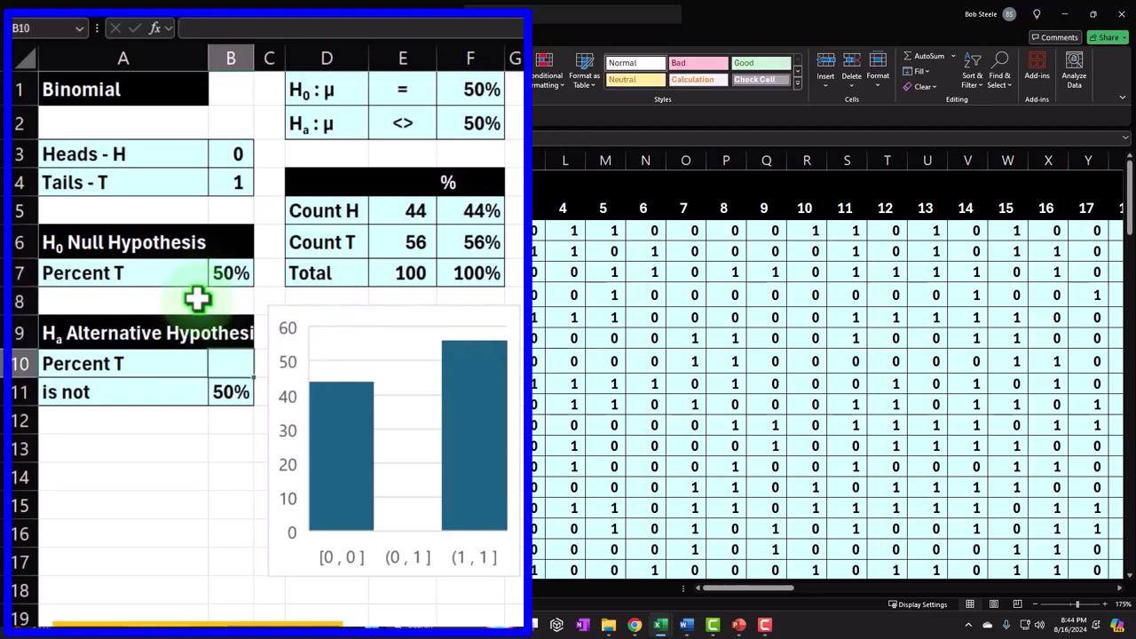
key(Down)
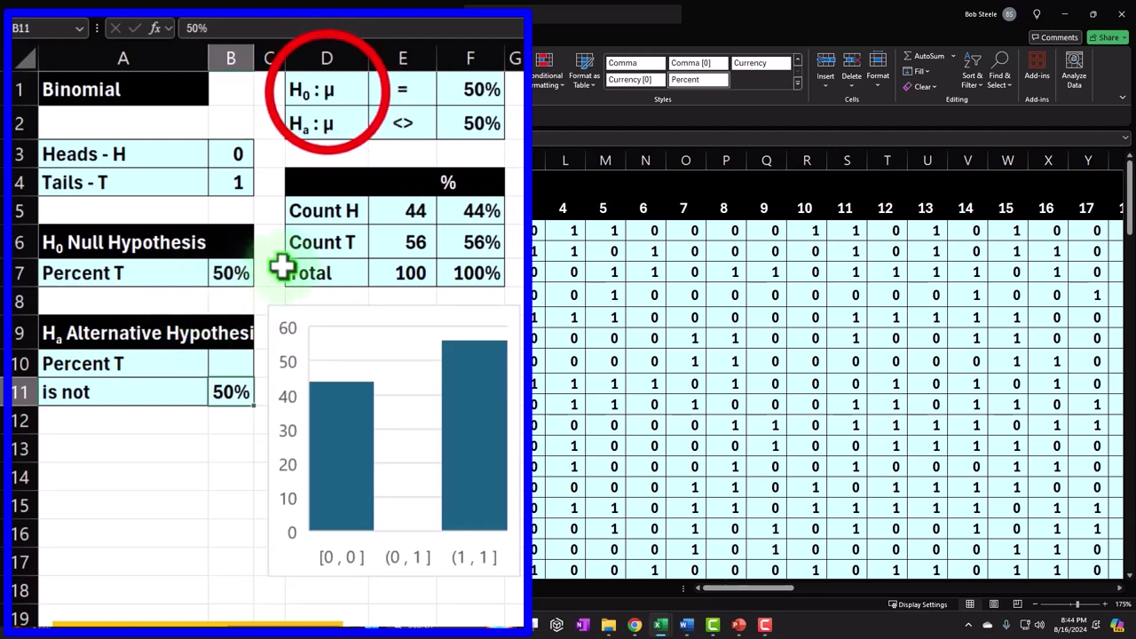
click(325, 89)
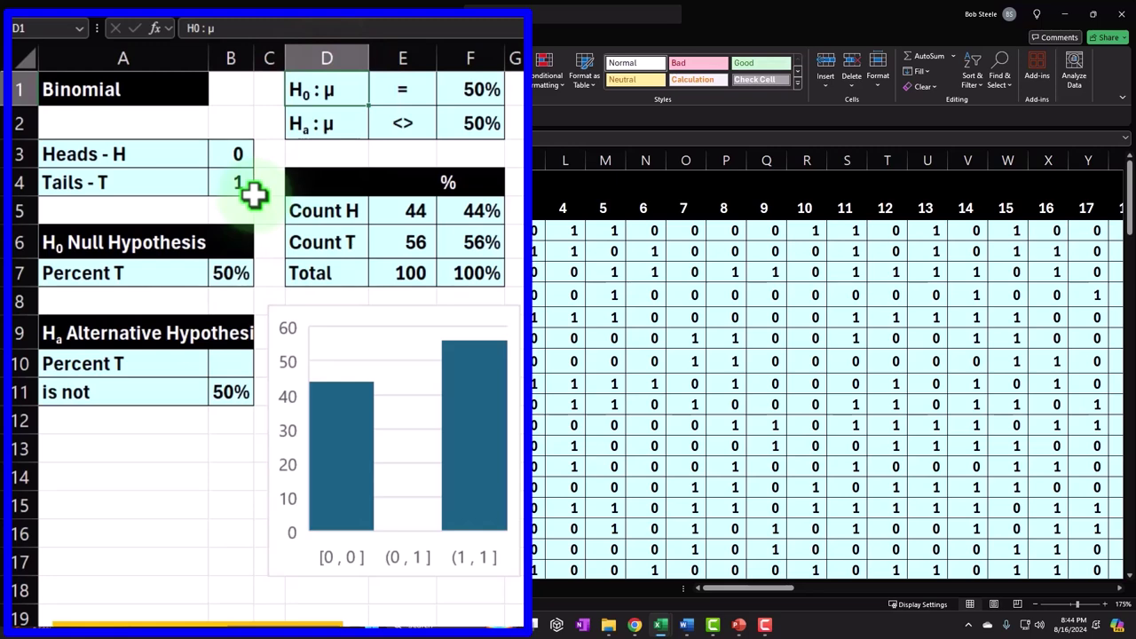
key(Right)
key(Right)
key(Down)
key(Left)
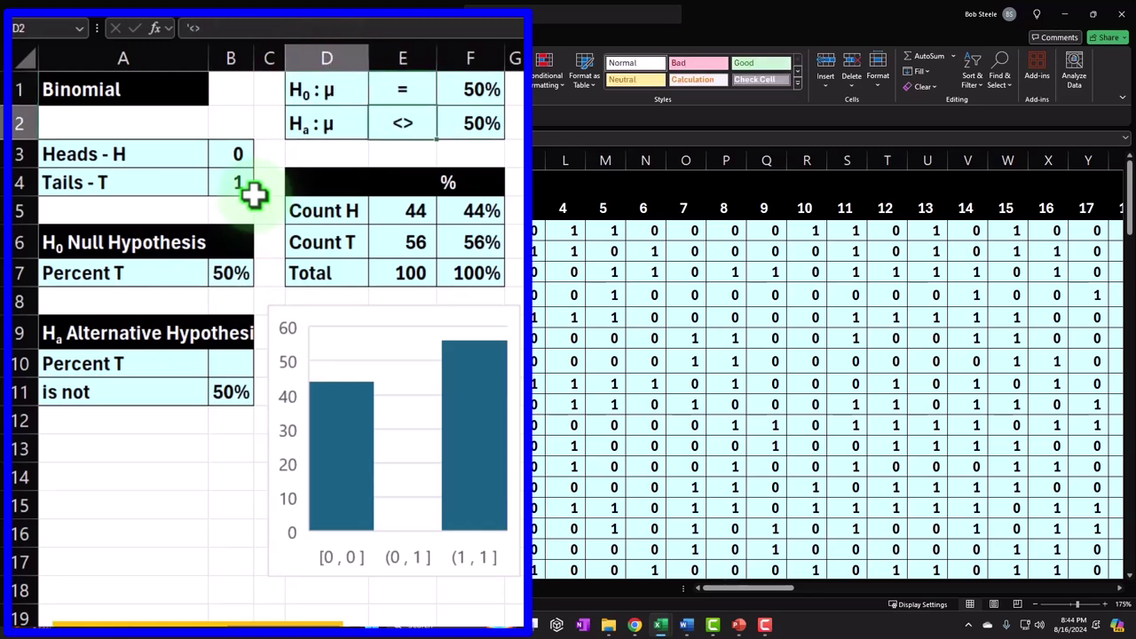
key(Up)
key(Right)
key(Right)
key(Down)
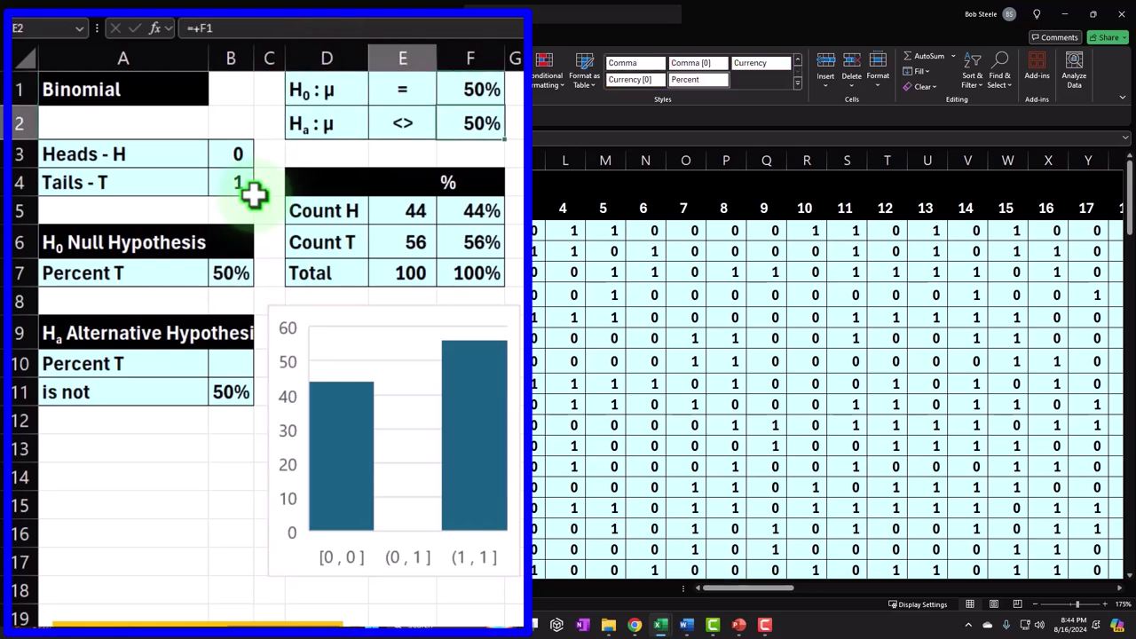
key(Left)
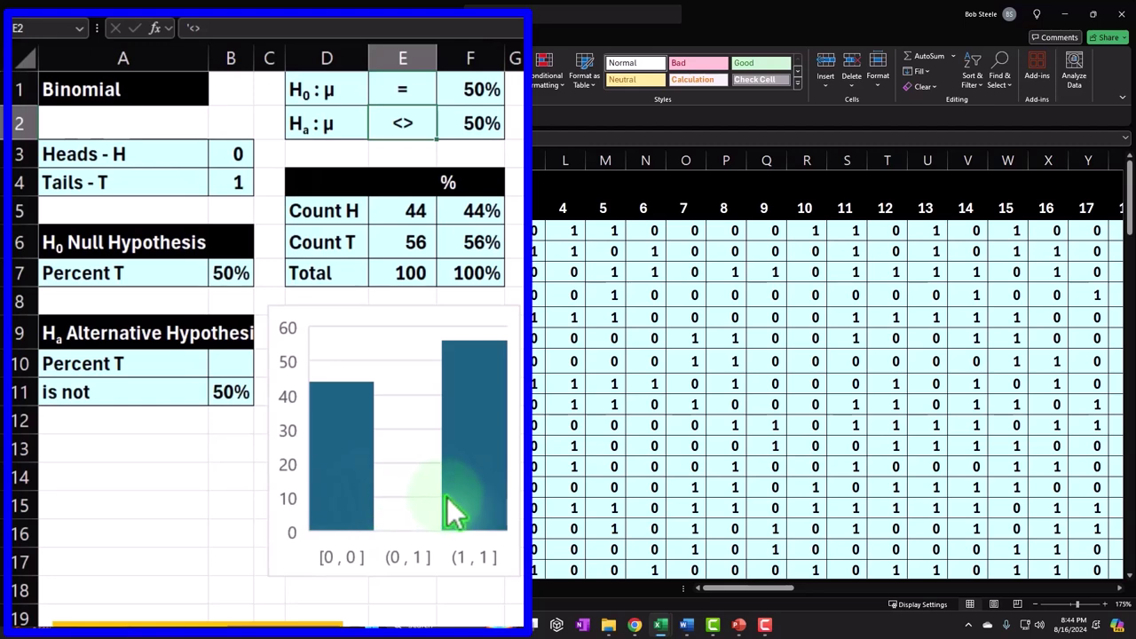
mouse_move(448, 498)
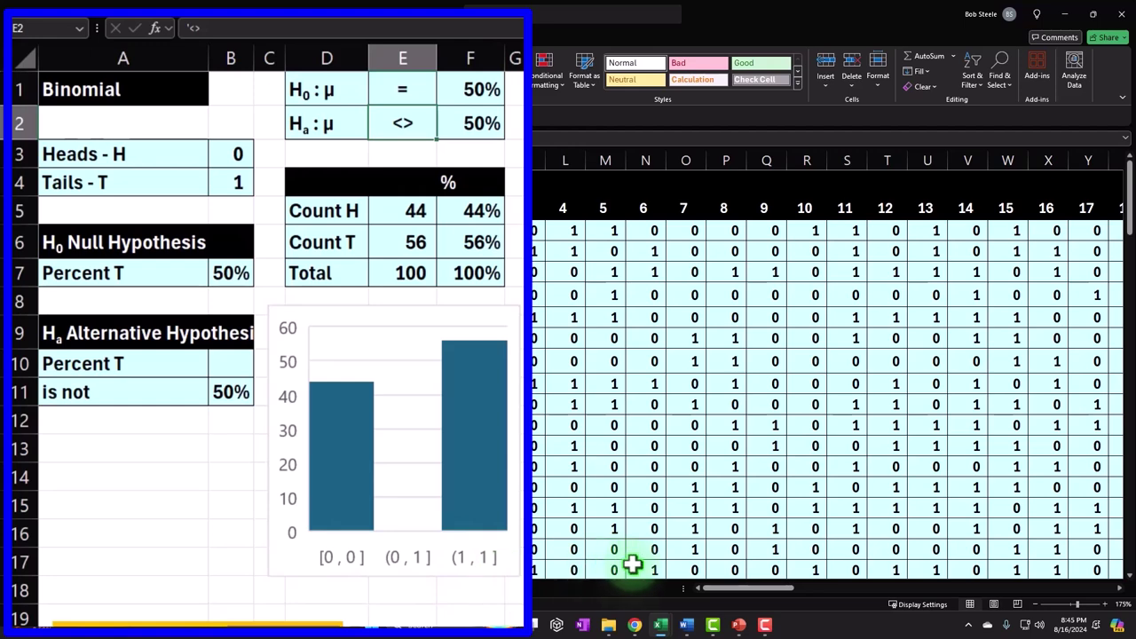
click(717, 595)
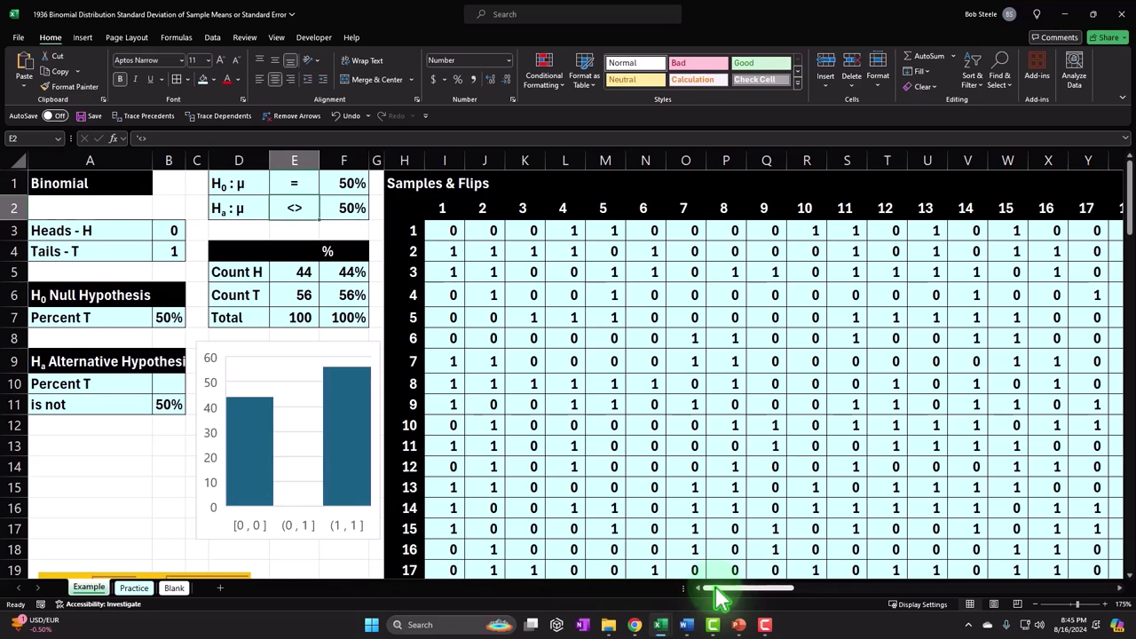
- Scroll right on the Example sheet to view the mean columns
drag(719, 599, 834, 602)
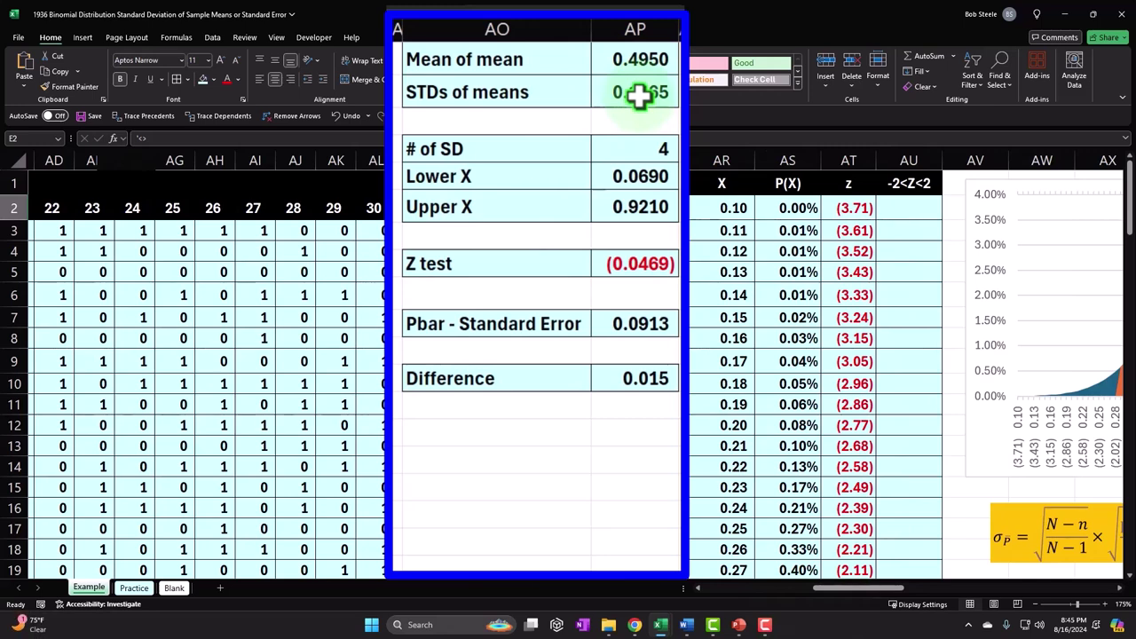
drag(871, 588, 684, 616)
click(908, 588)
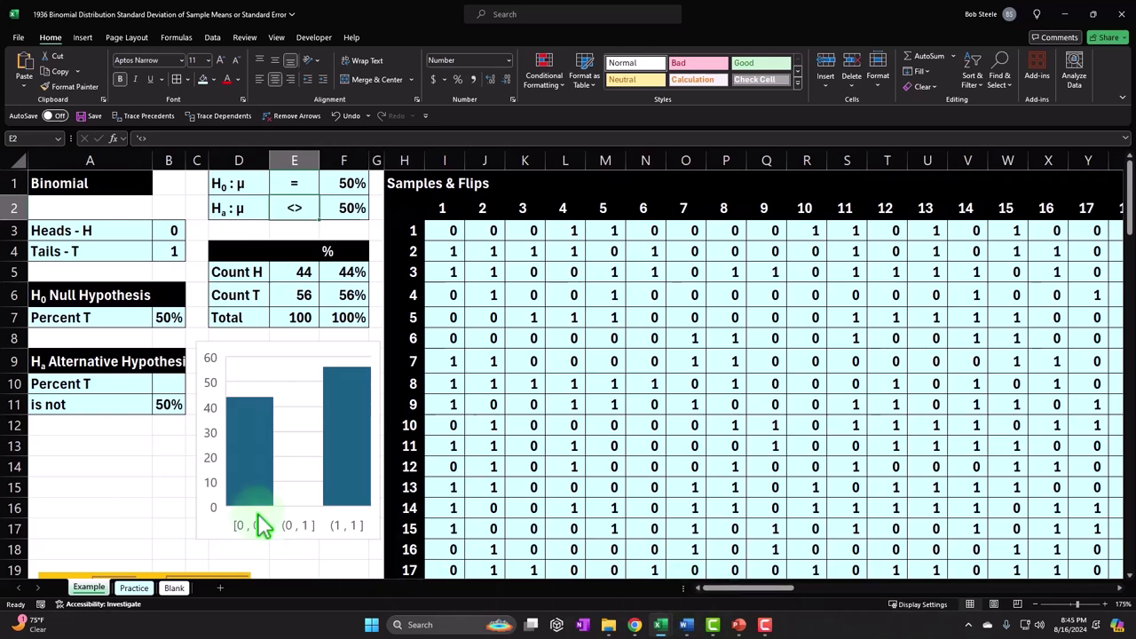
- Check the Practice sheet template, then go to the Blank sheet and select all cells
click(134, 588)
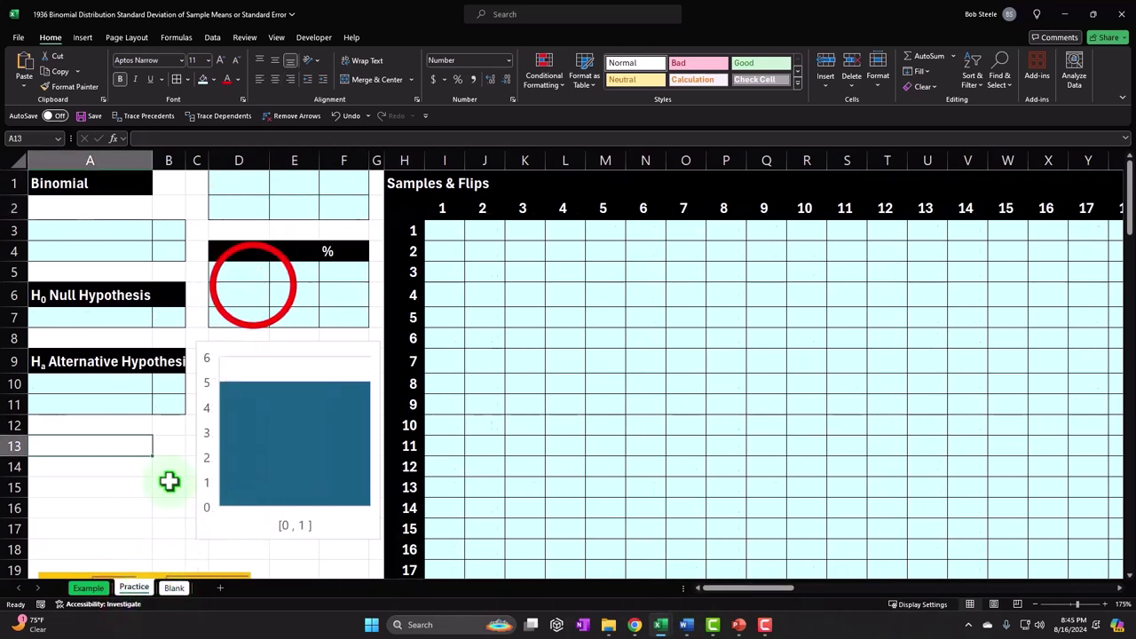
click(253, 284)
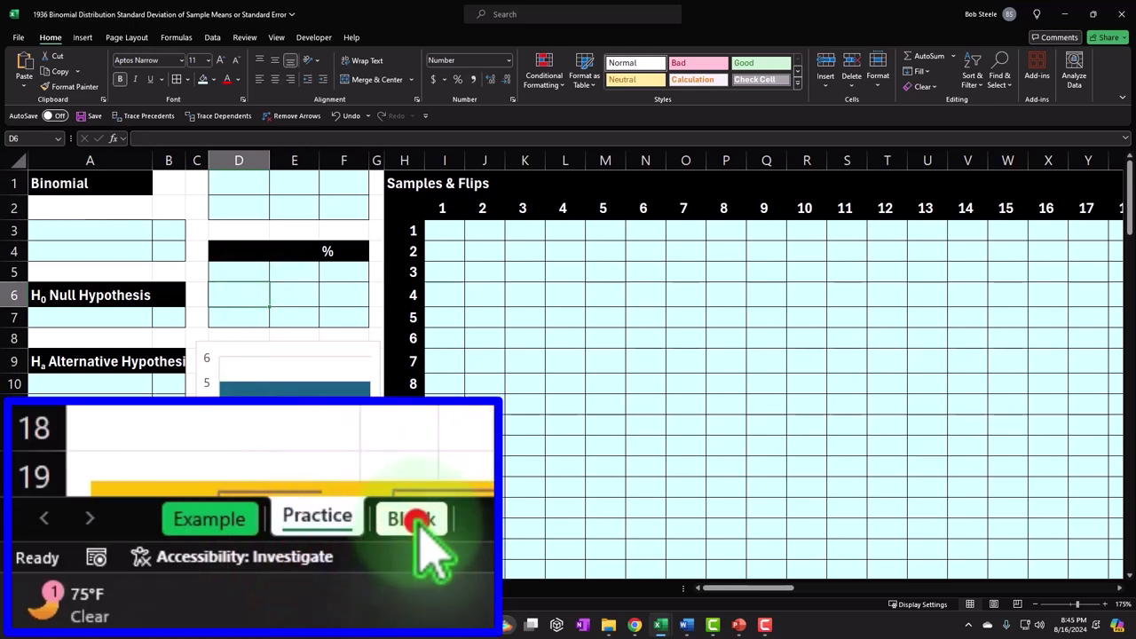
click(175, 588)
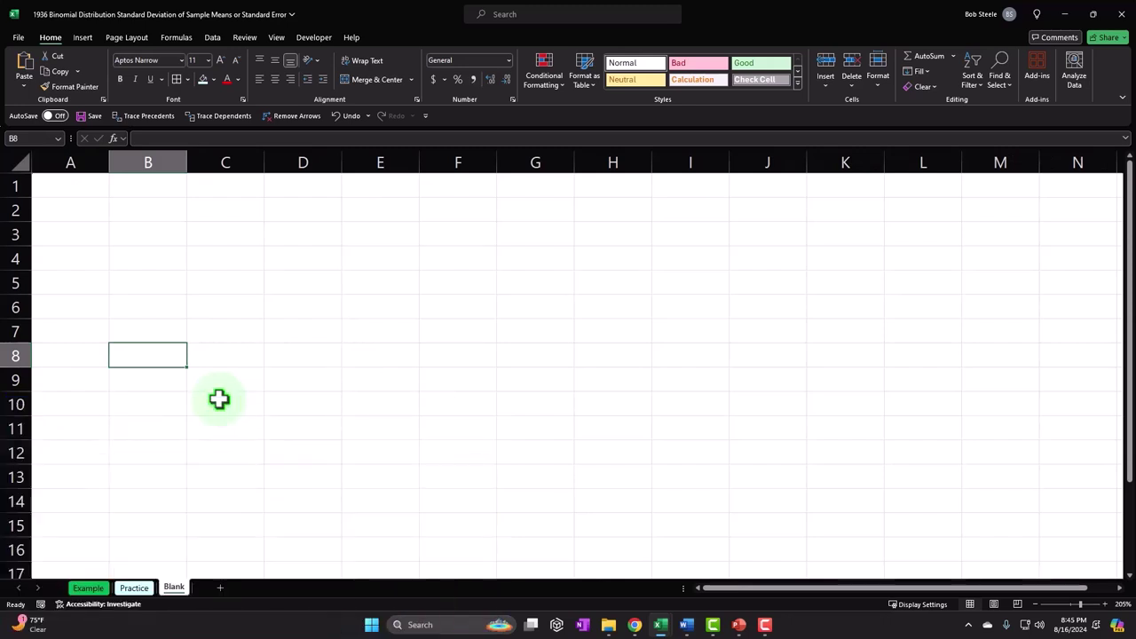
click(18, 165)
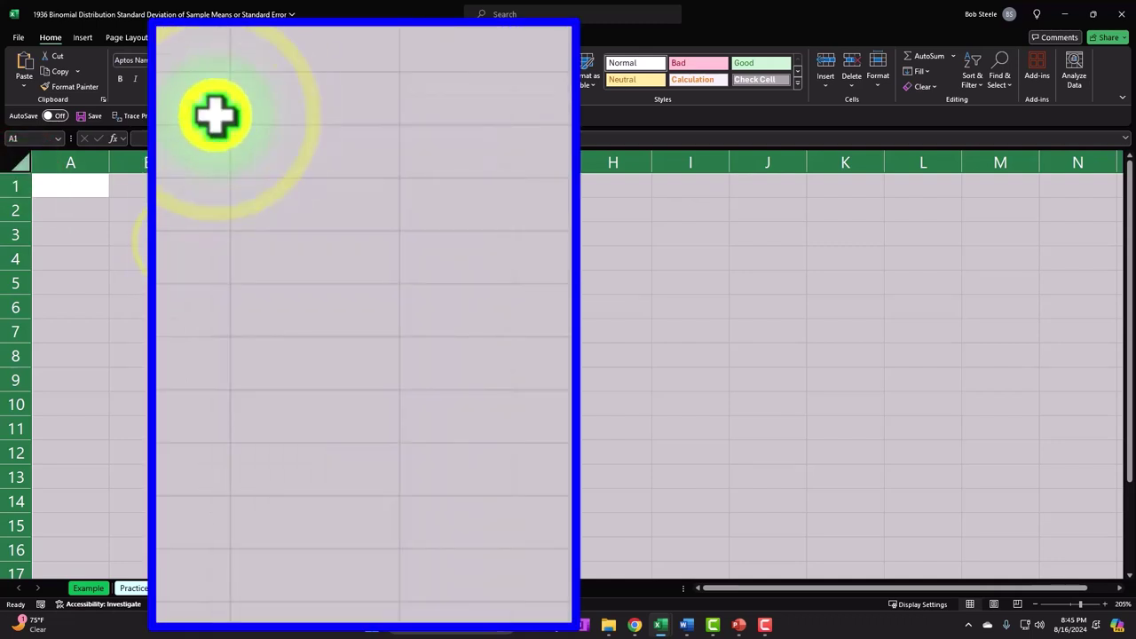
- Format every Blank-sheet cell as Currency: symbol None, 0 decimals, red (1,234) negatives
right_click(152, 229)
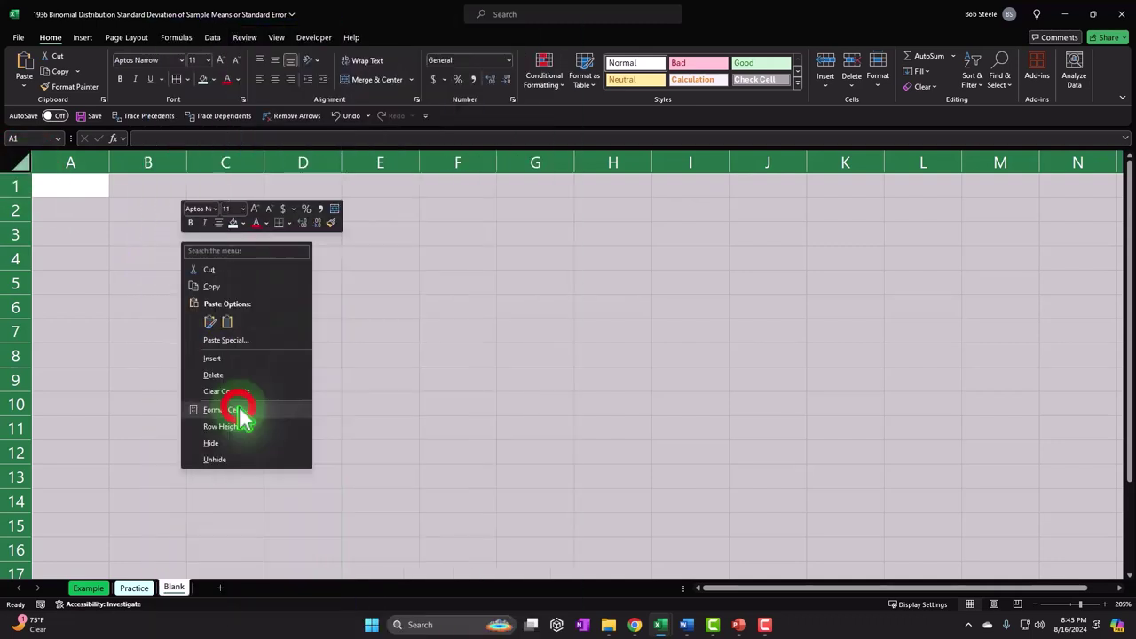
click(233, 406)
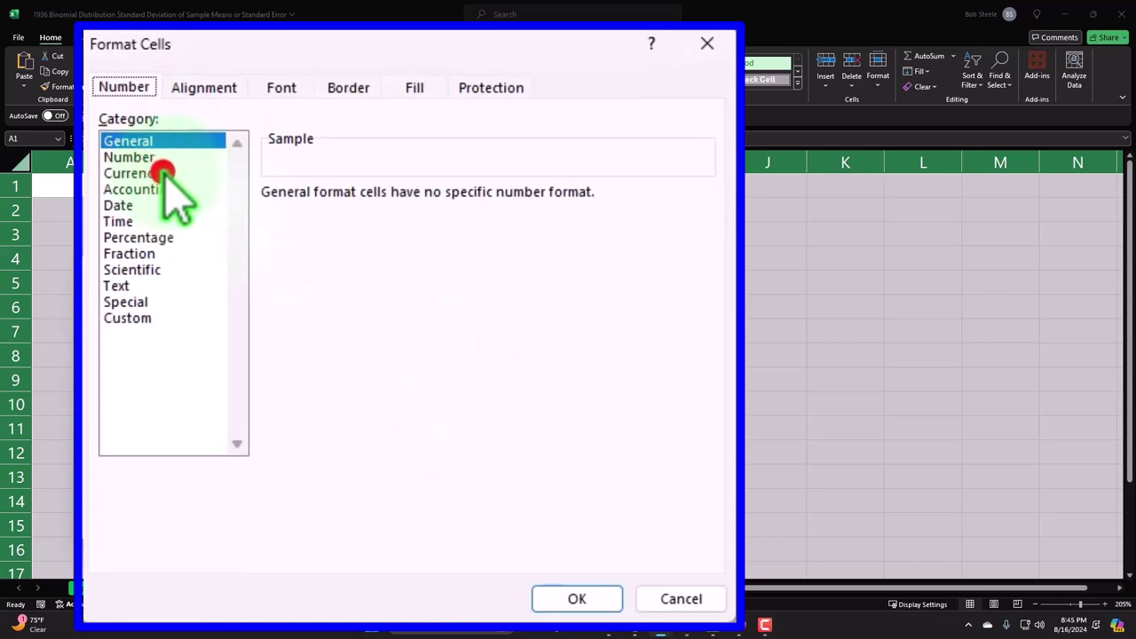
click(164, 173)
click(285, 321)
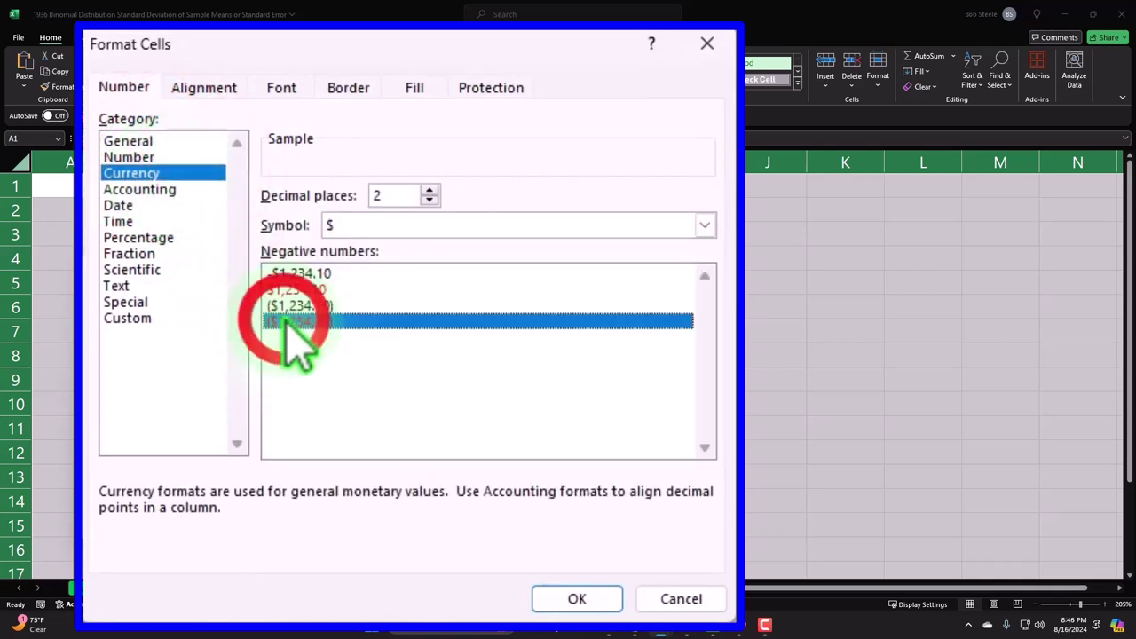
click(486, 233)
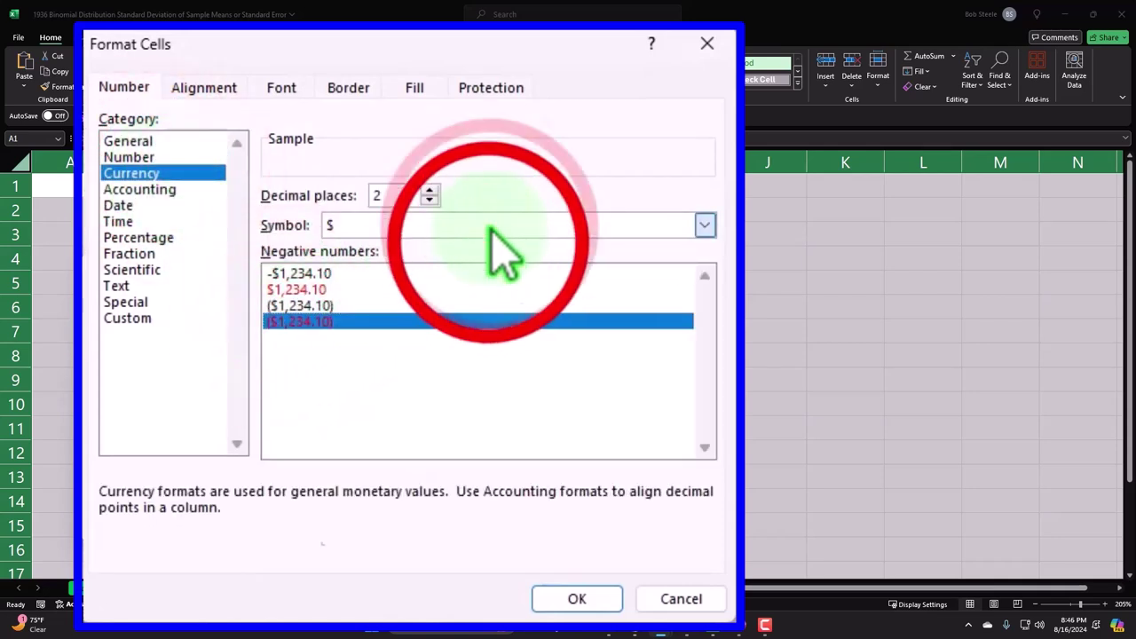
click(490, 244)
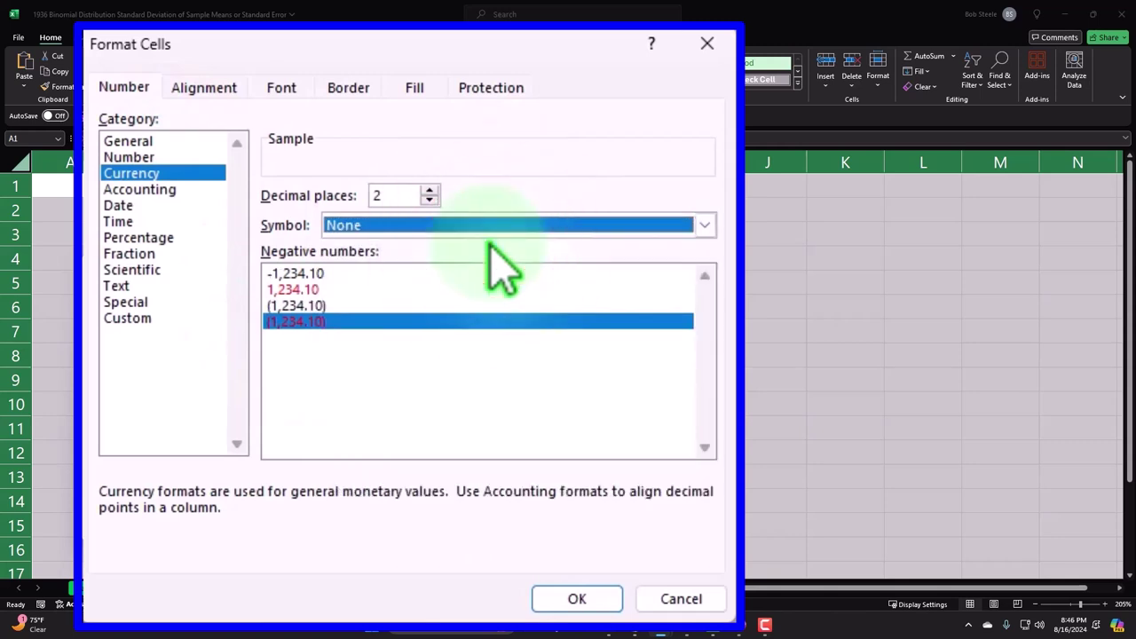
click(435, 201)
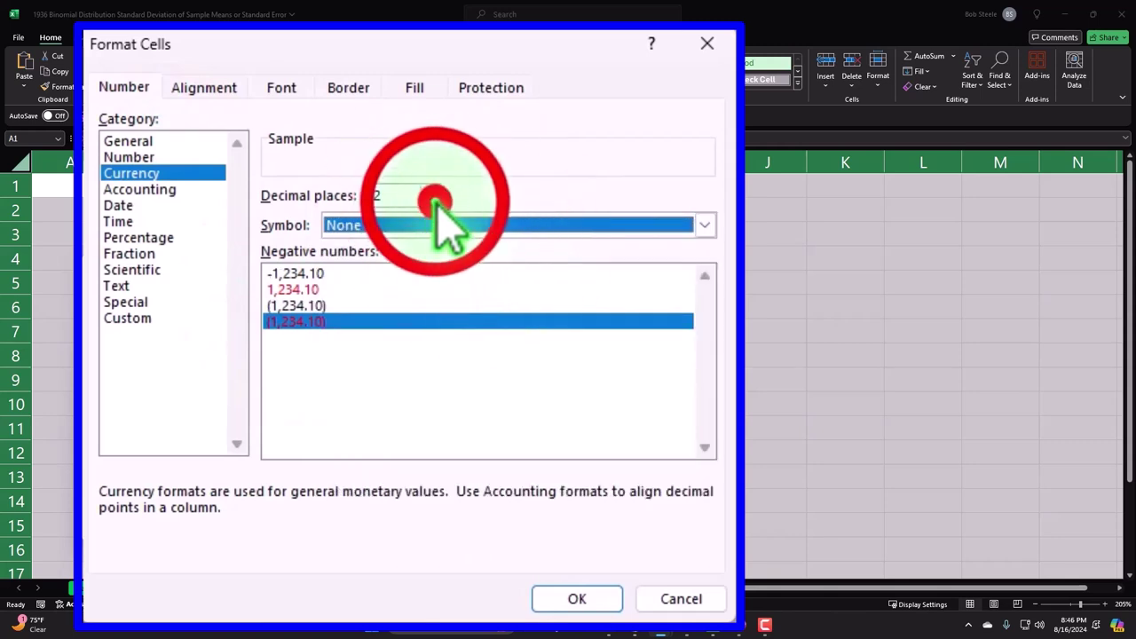
click(433, 201)
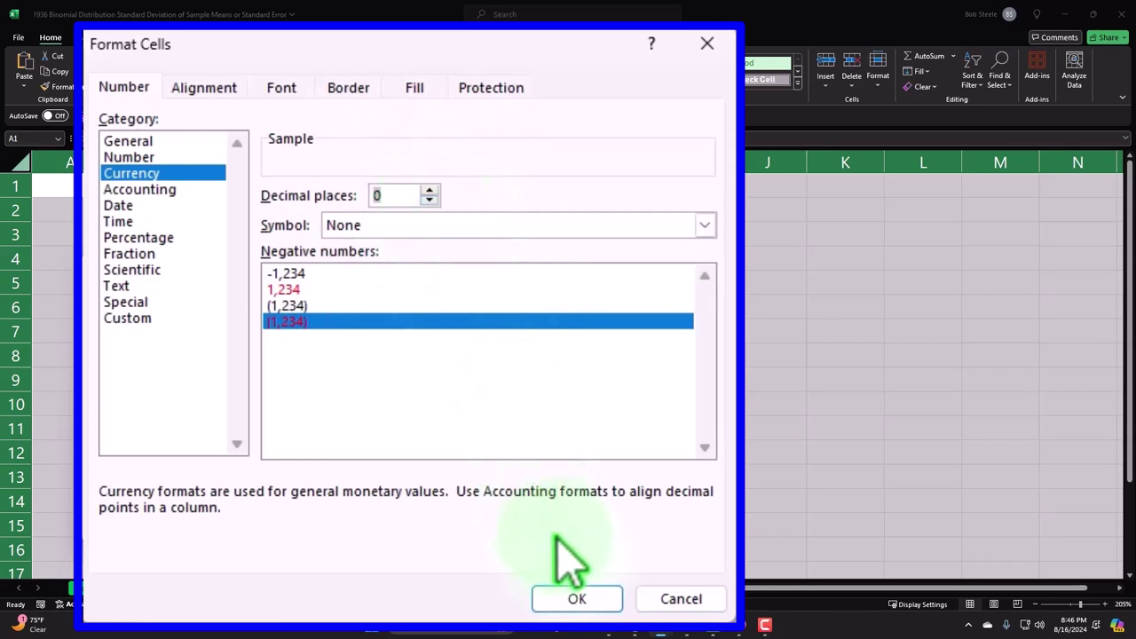
click(576, 599)
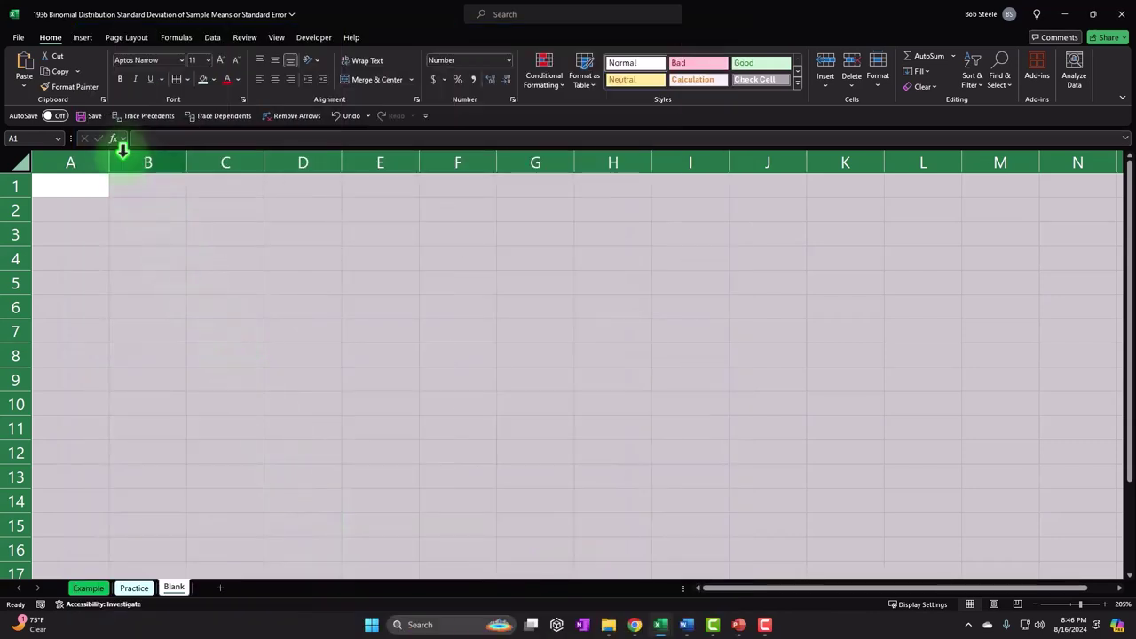
- Make the sheet bold and enter the title Binomial in A1
click(199, 132)
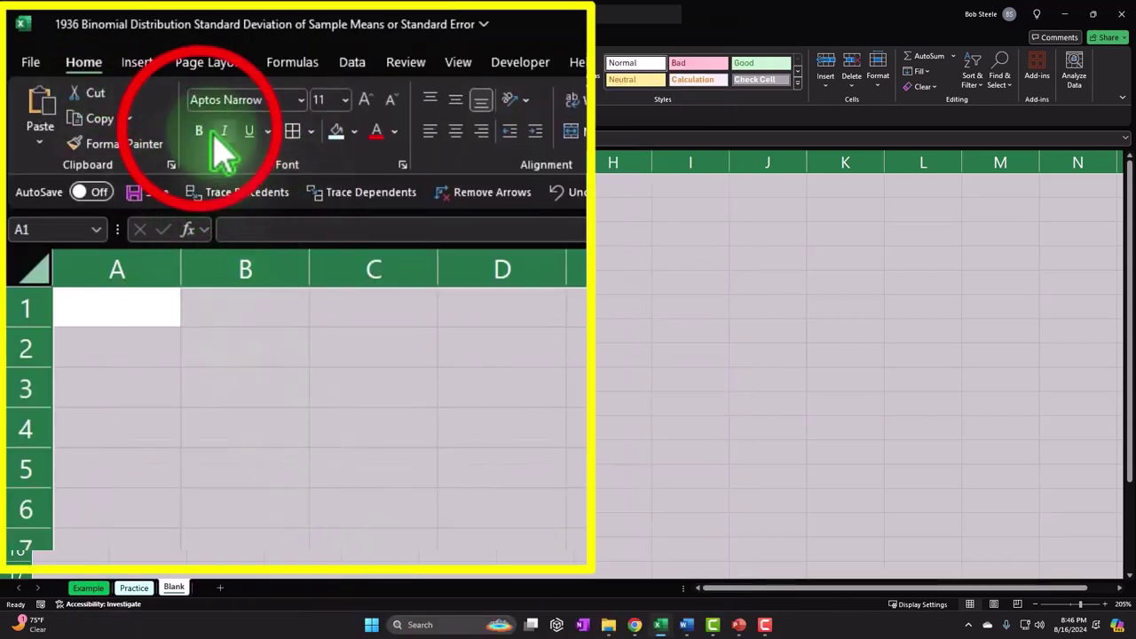
click(149, 307)
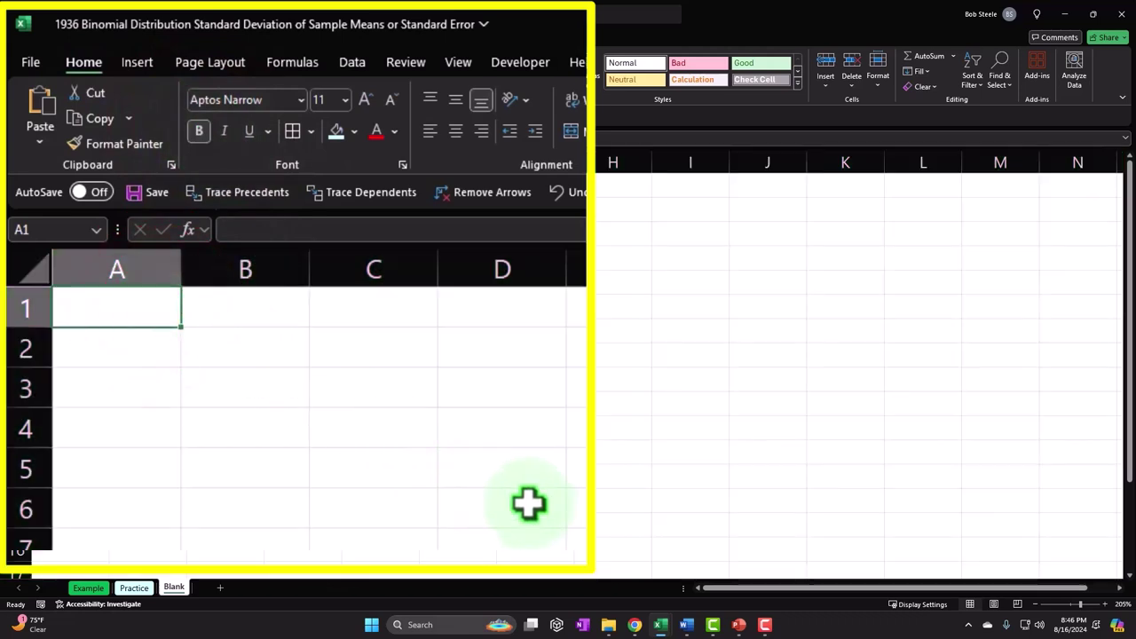
text(Bin)
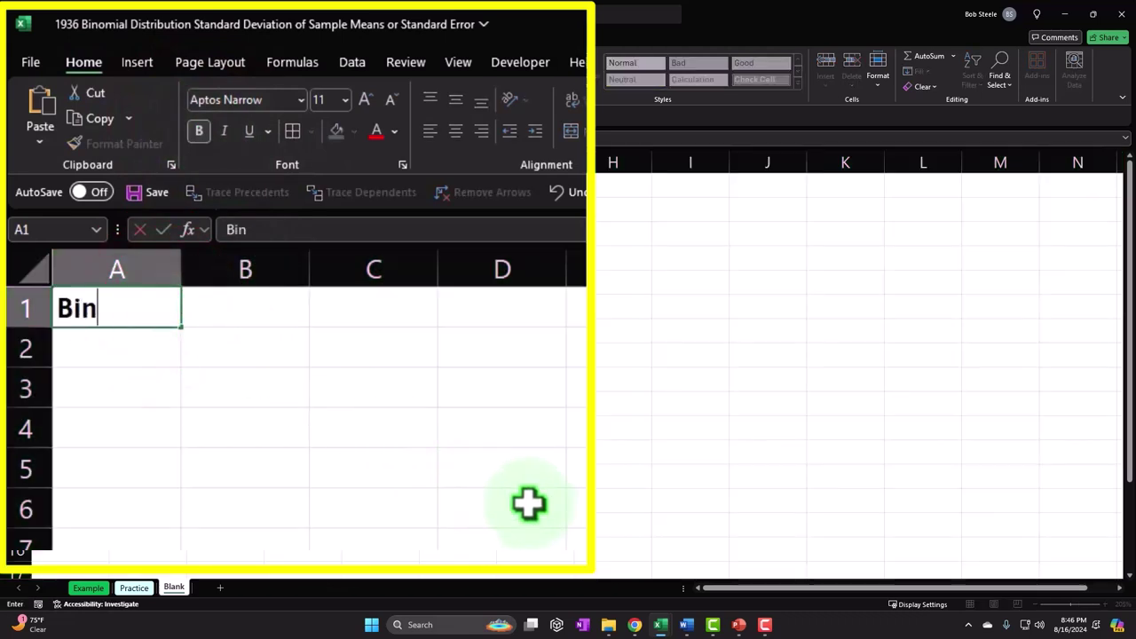
text(omial)
key(Return)
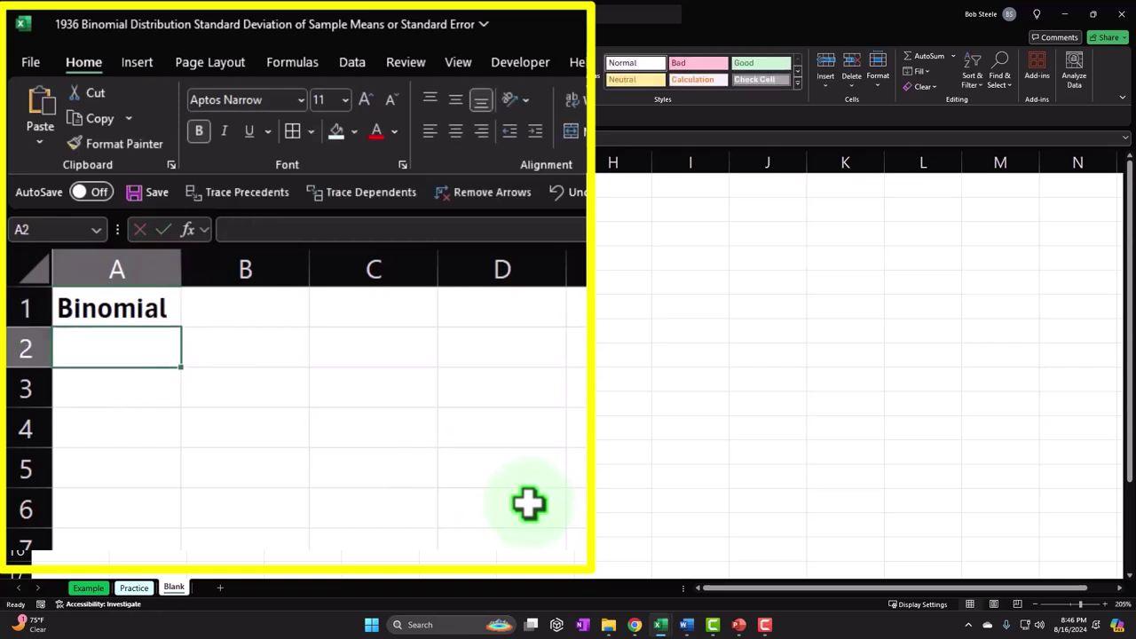
- Run a spell check on the sheet from the Review tab
click(404, 31)
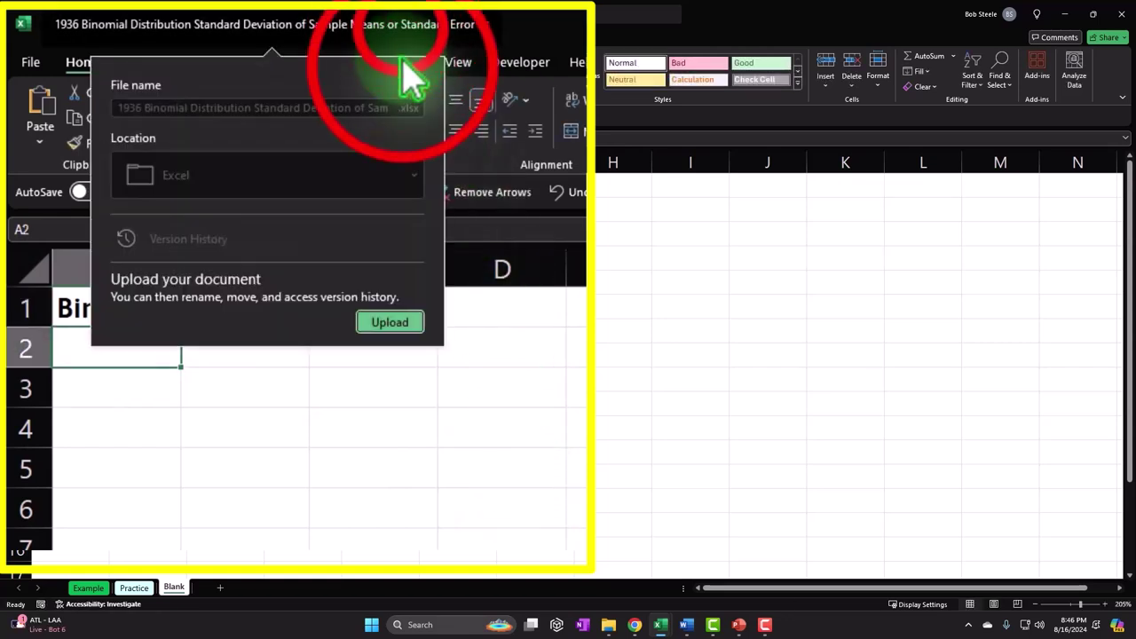
click(402, 44)
click(406, 40)
click(415, 66)
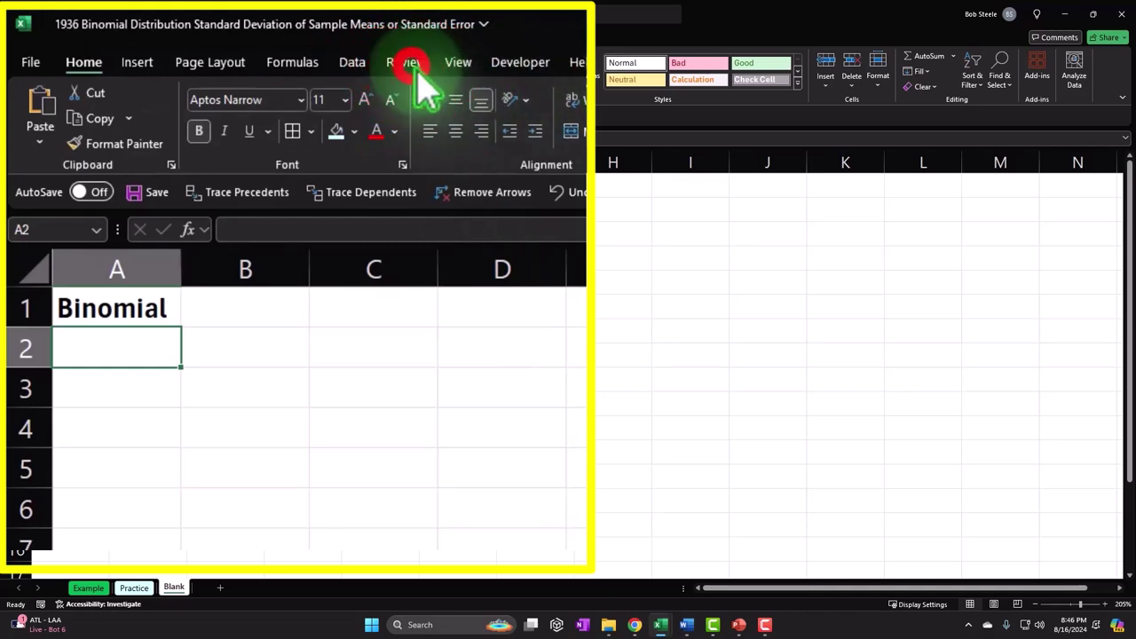
click(413, 69)
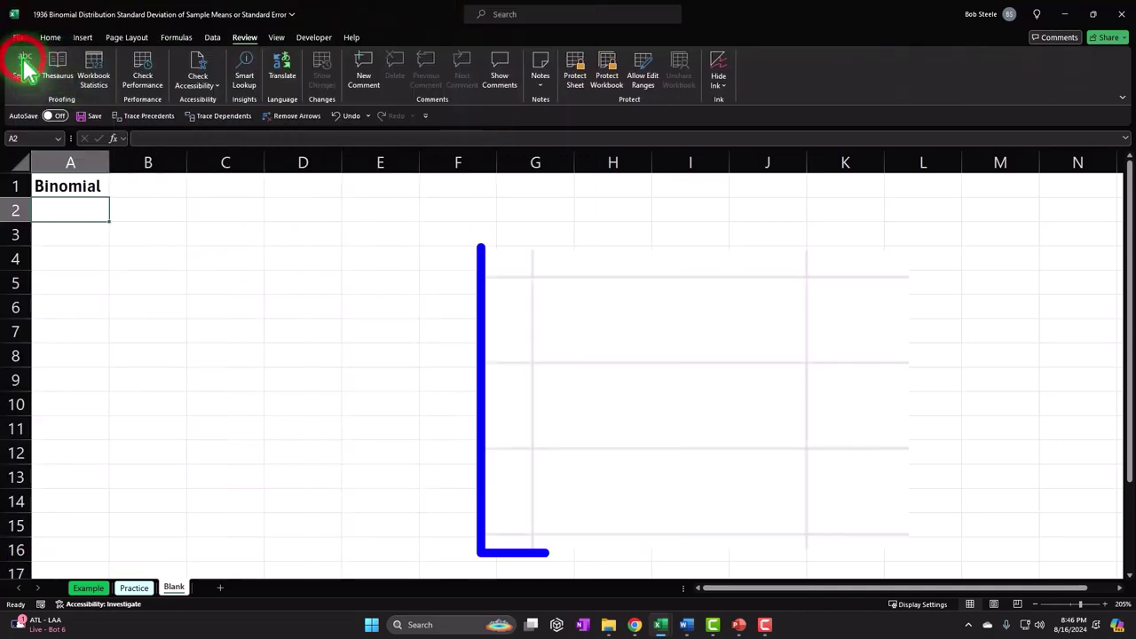
click(26, 69)
click(288, 324)
click(314, 325)
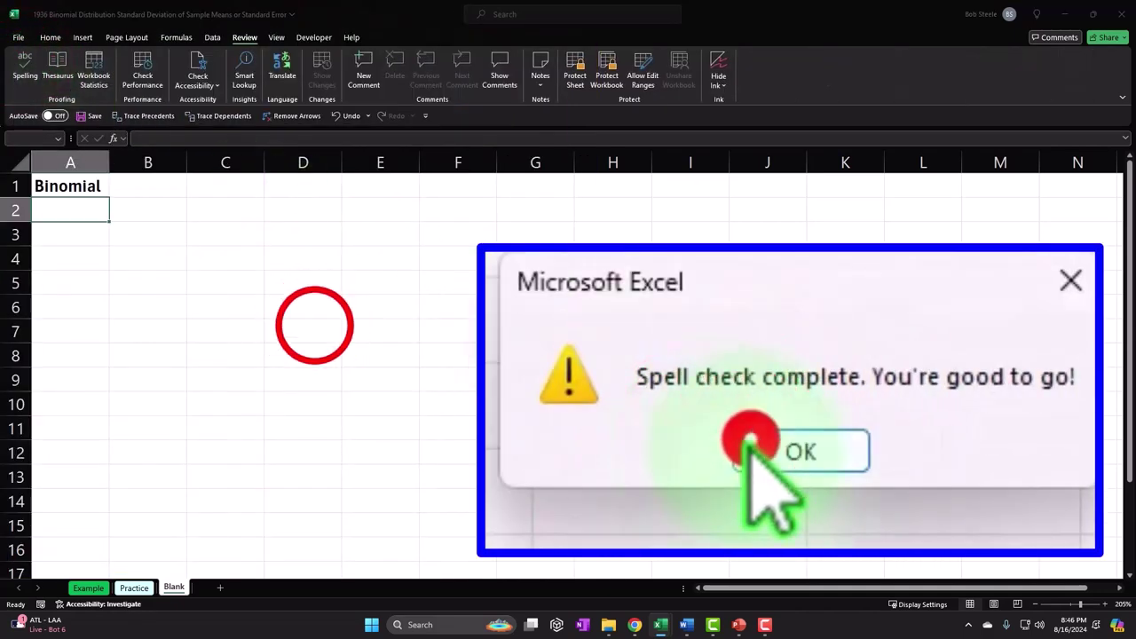
- Give the A1:B1 title banner a black fill and white font
drag(53, 188, 117, 174)
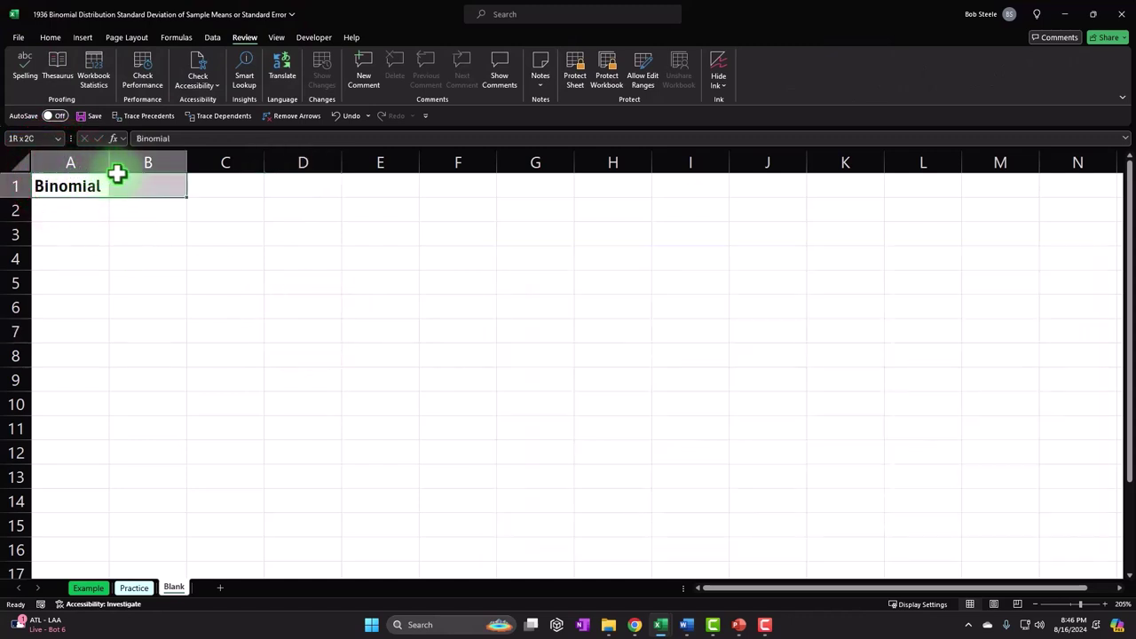
click(50, 38)
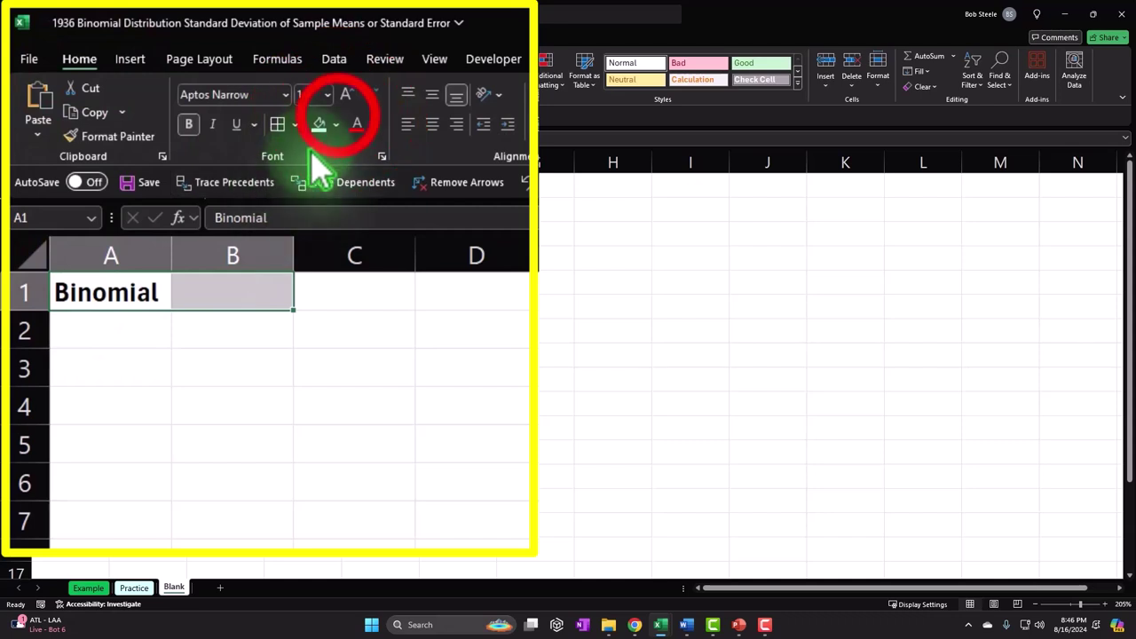
click(335, 124)
click(334, 173)
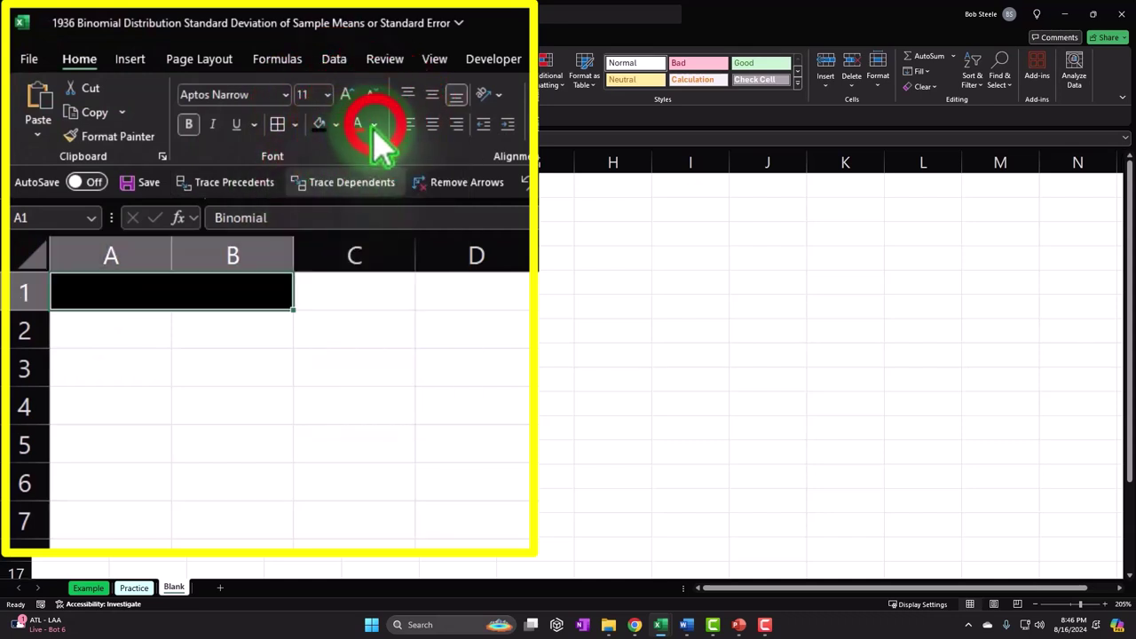
click(374, 124)
click(355, 202)
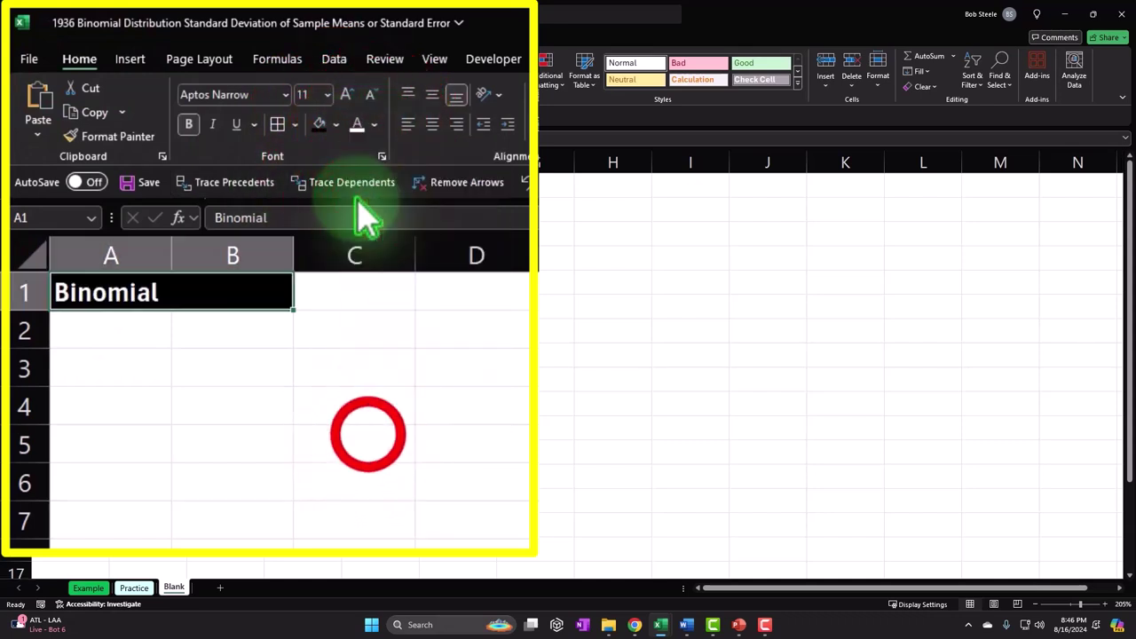
click(311, 428)
- Enter Head - H with value 0 in row 3 and start the Tails - T label
click(139, 366)
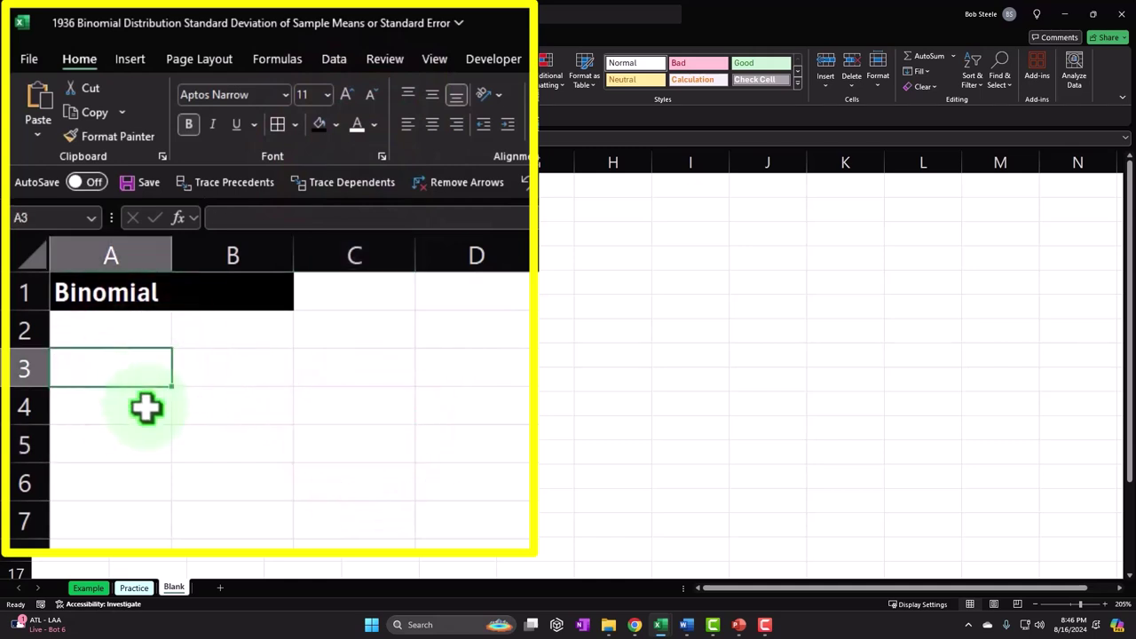
text(Head - H)
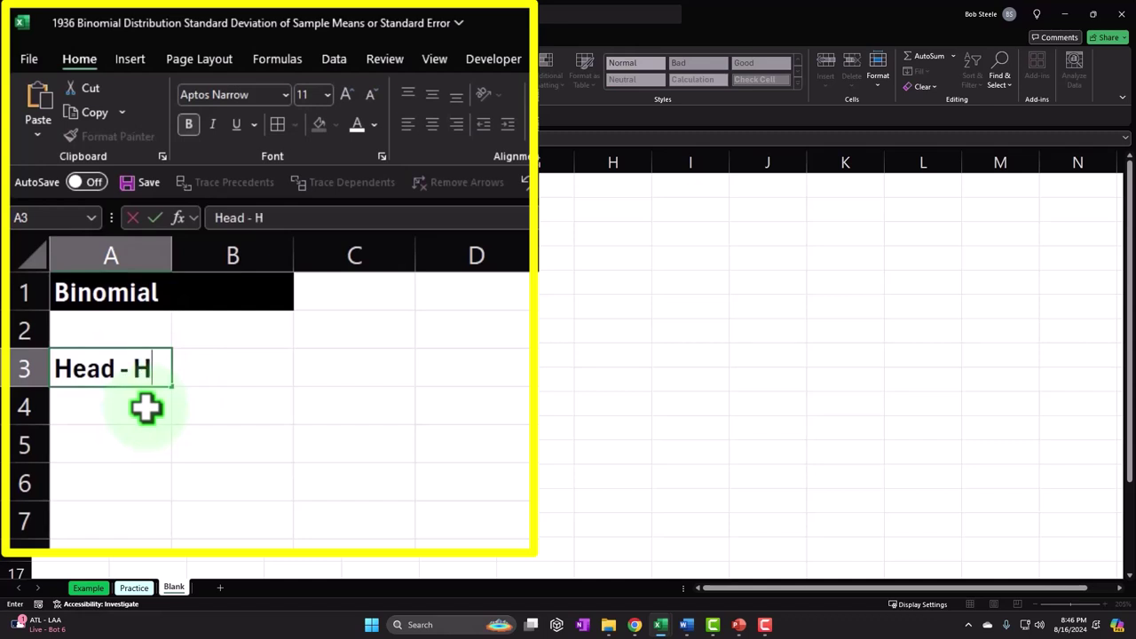
key(Tab)
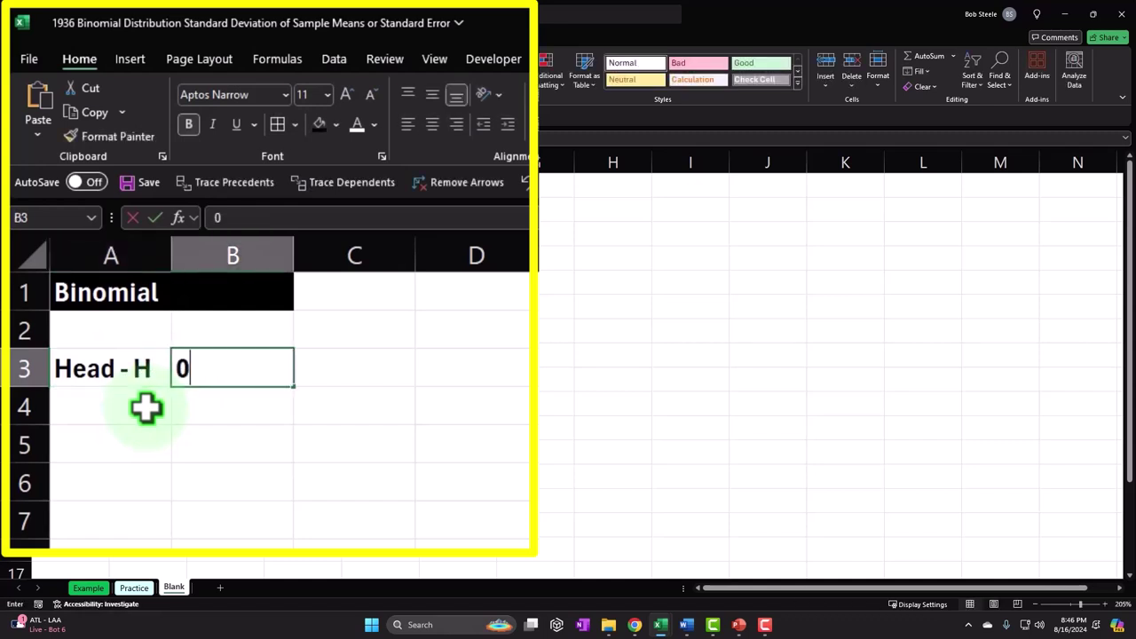
text(0)
key(Return)
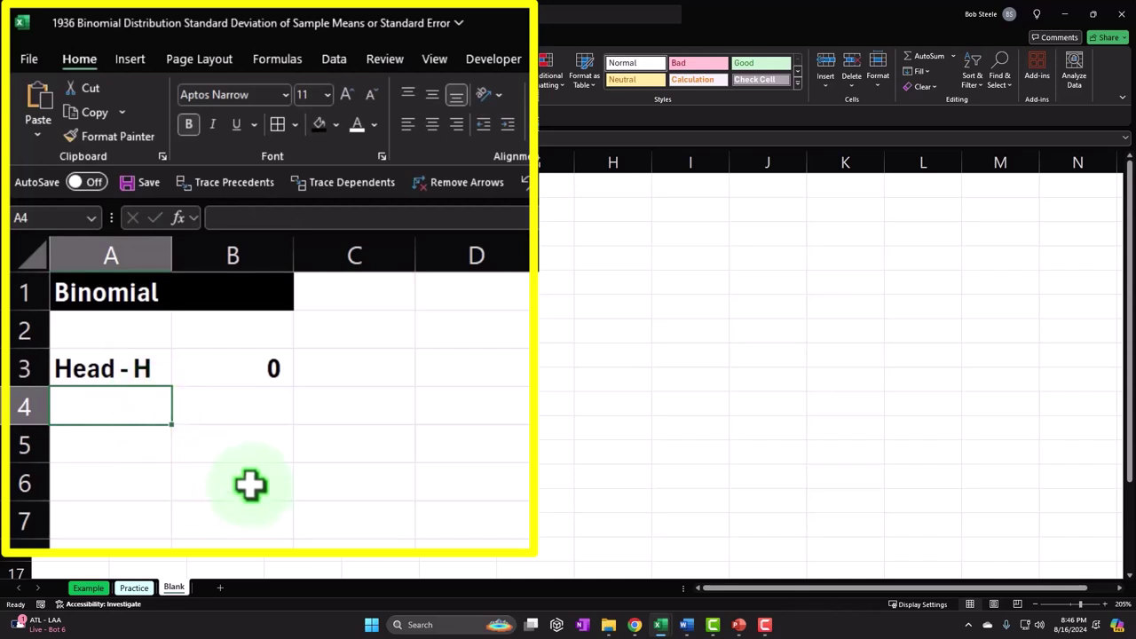
text(Tails - T)
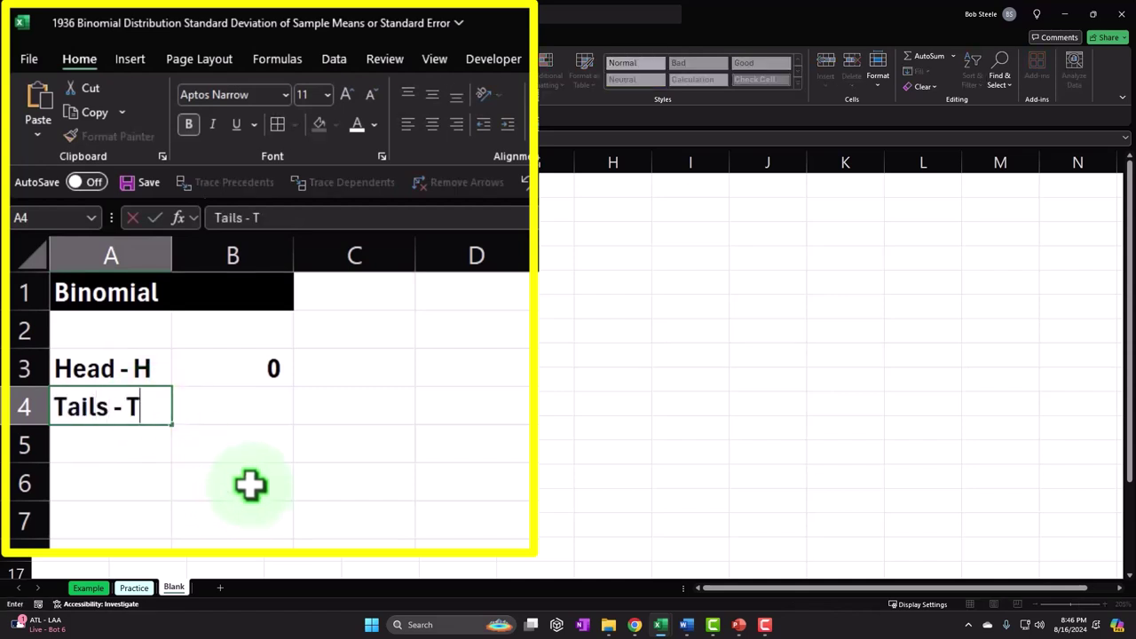
- Set Tails - T to 1 and enter the H0 Null Hypothesis label in A6
key(Tab)
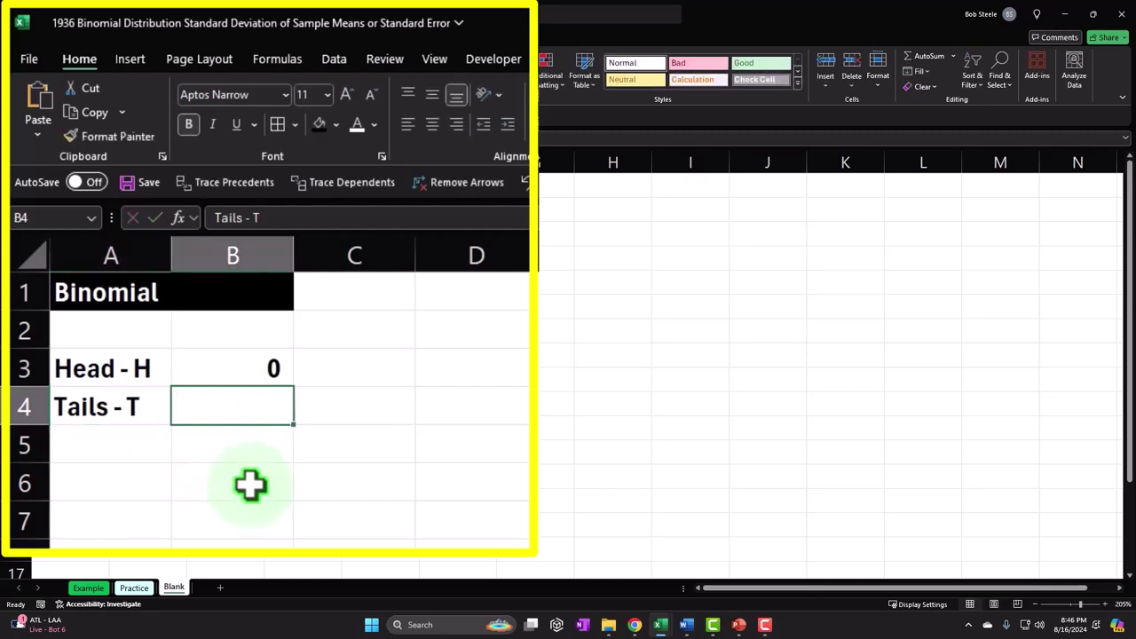
text(1)
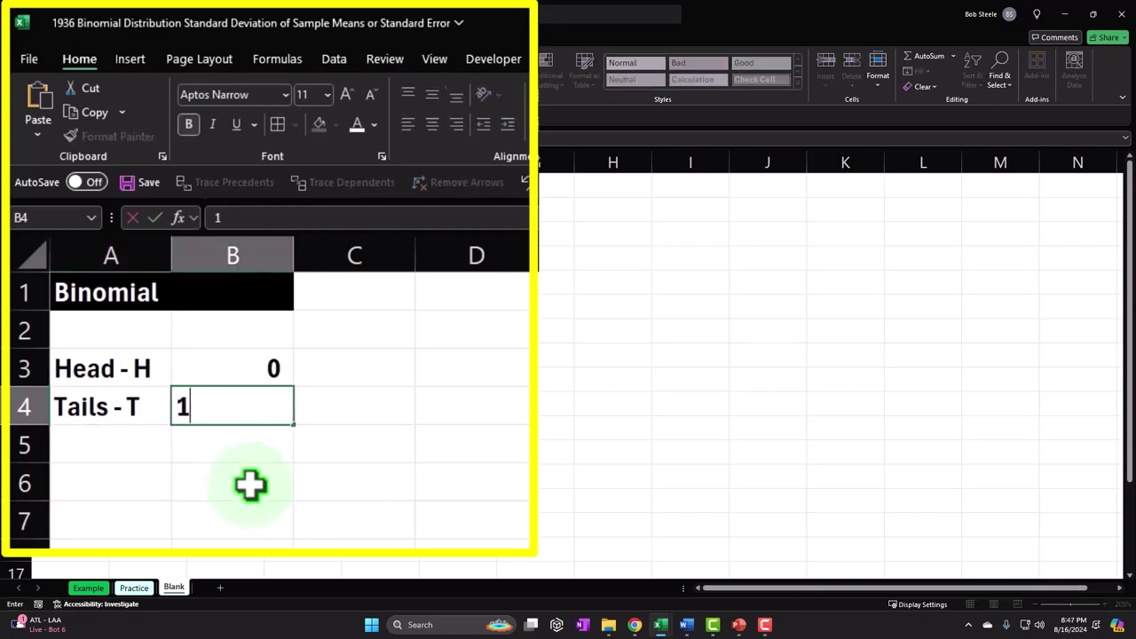
key(Return)
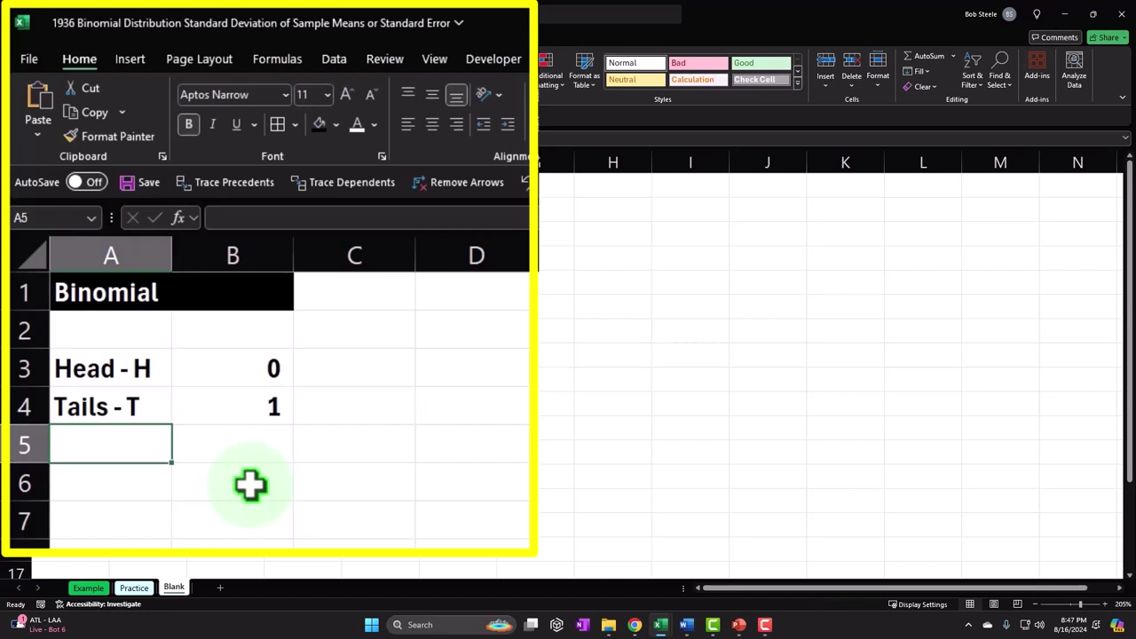
key(Return)
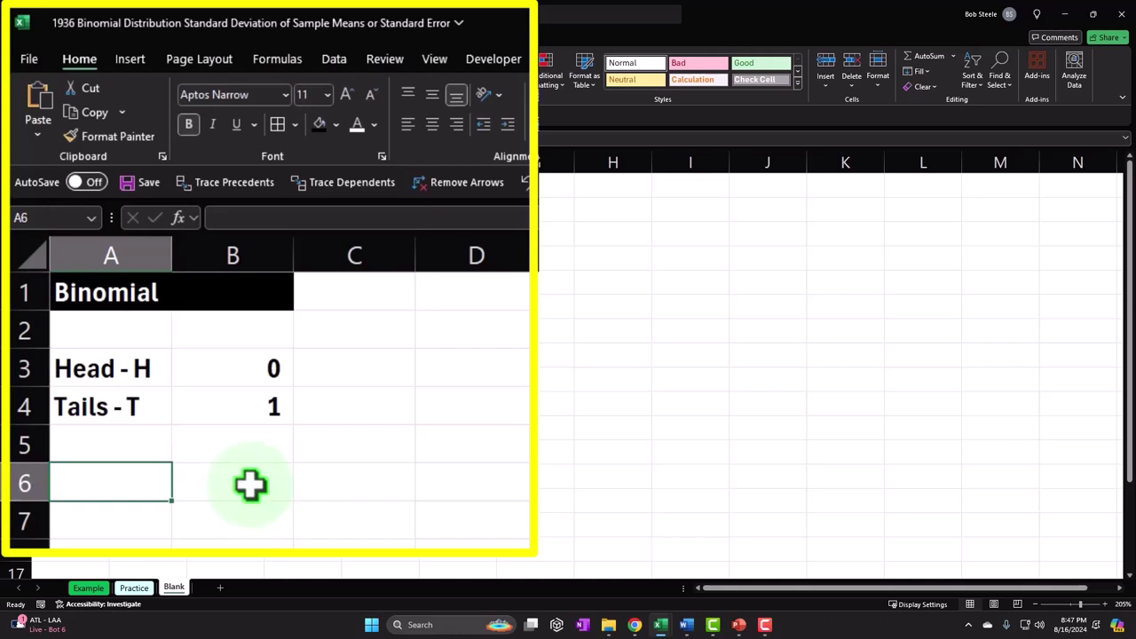
key(BackSpace)
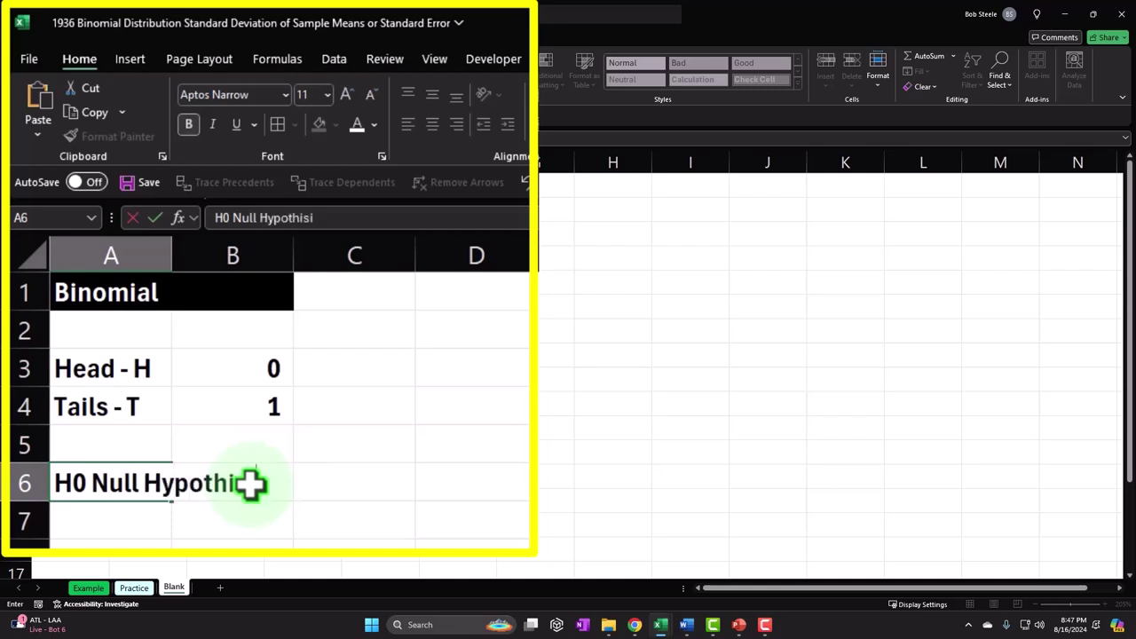
- Make the 0 in A6's H0 a subscript via Format Cells
click(94, 484)
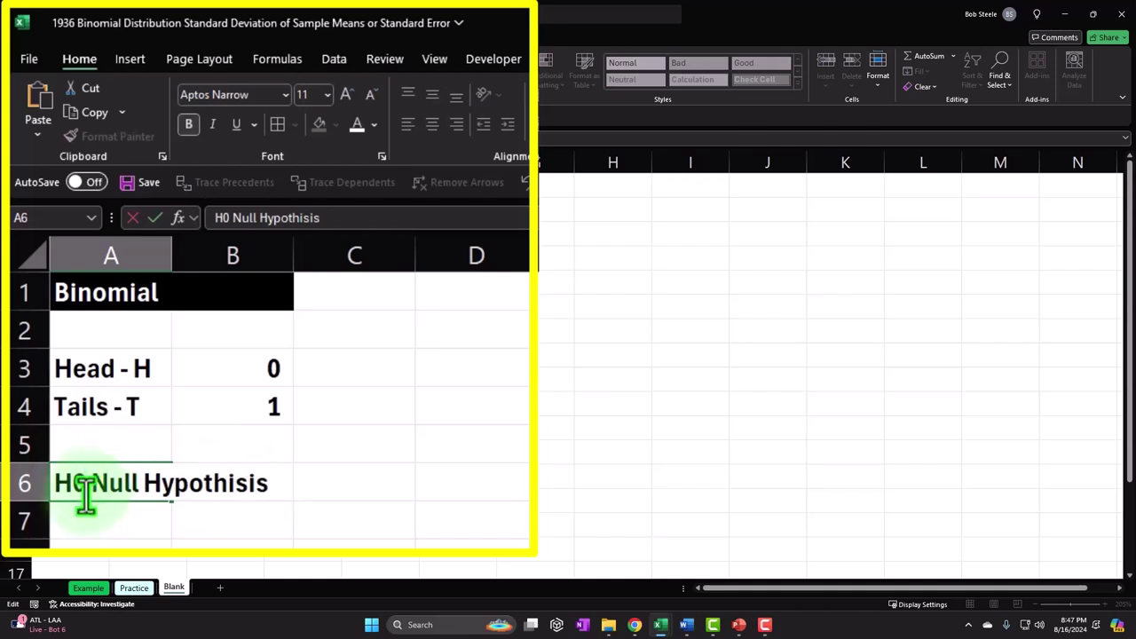
click(85, 495)
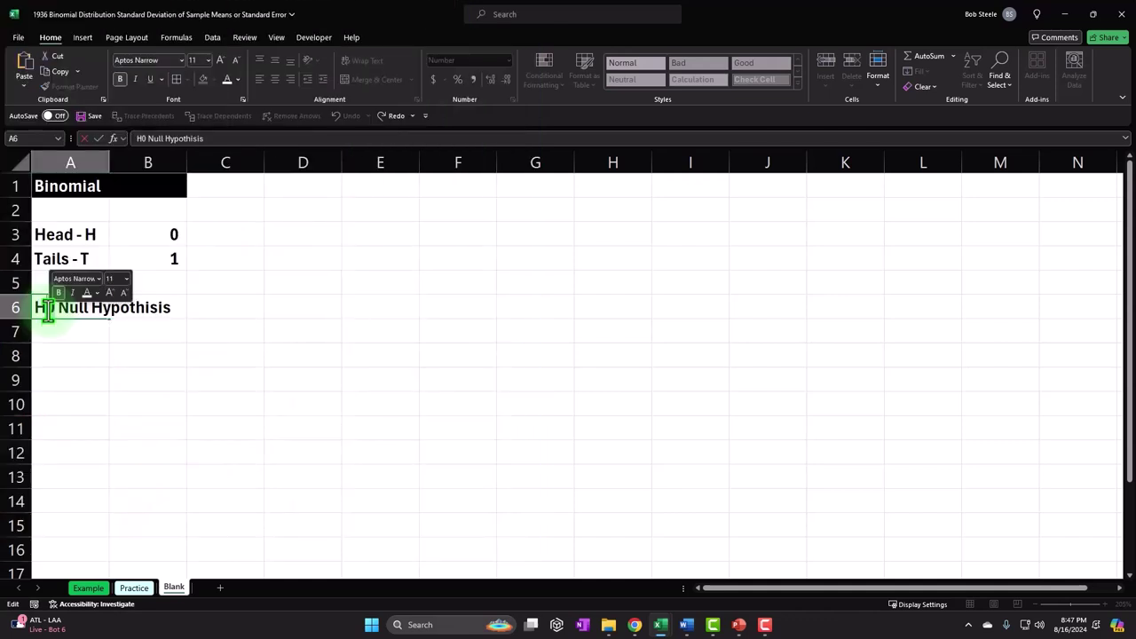
right_click(48, 310)
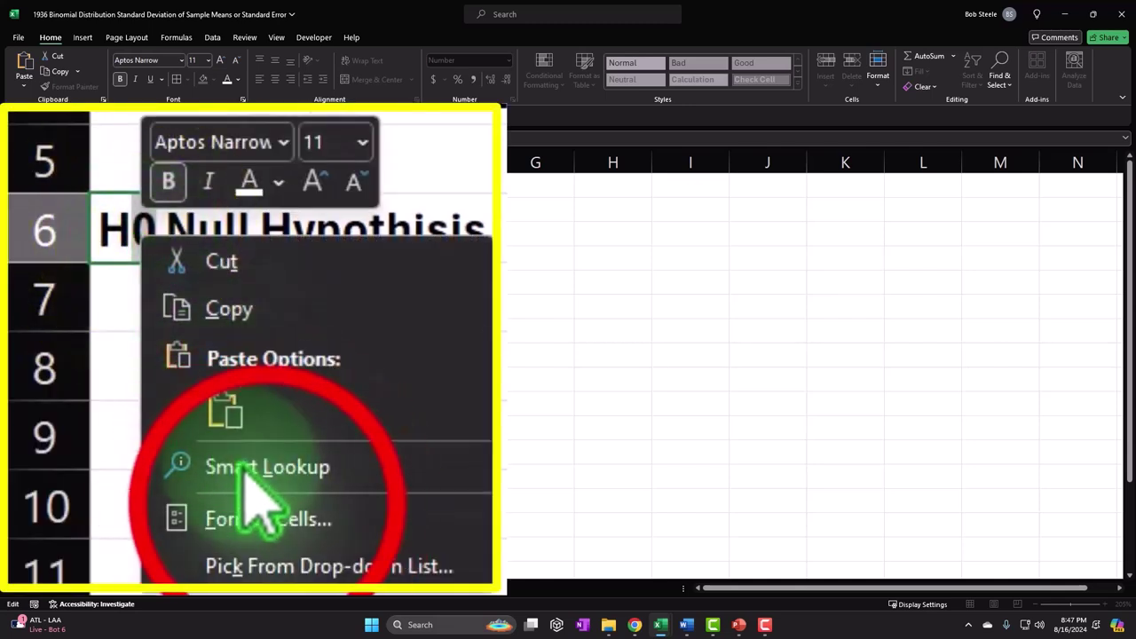
click(282, 526)
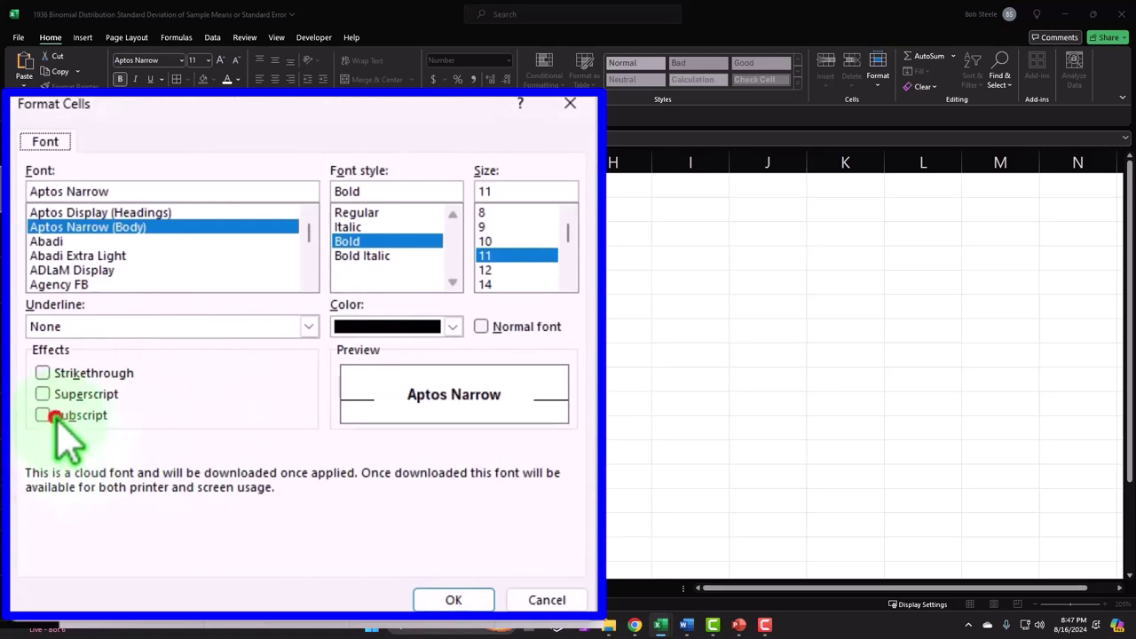
click(54, 415)
click(468, 600)
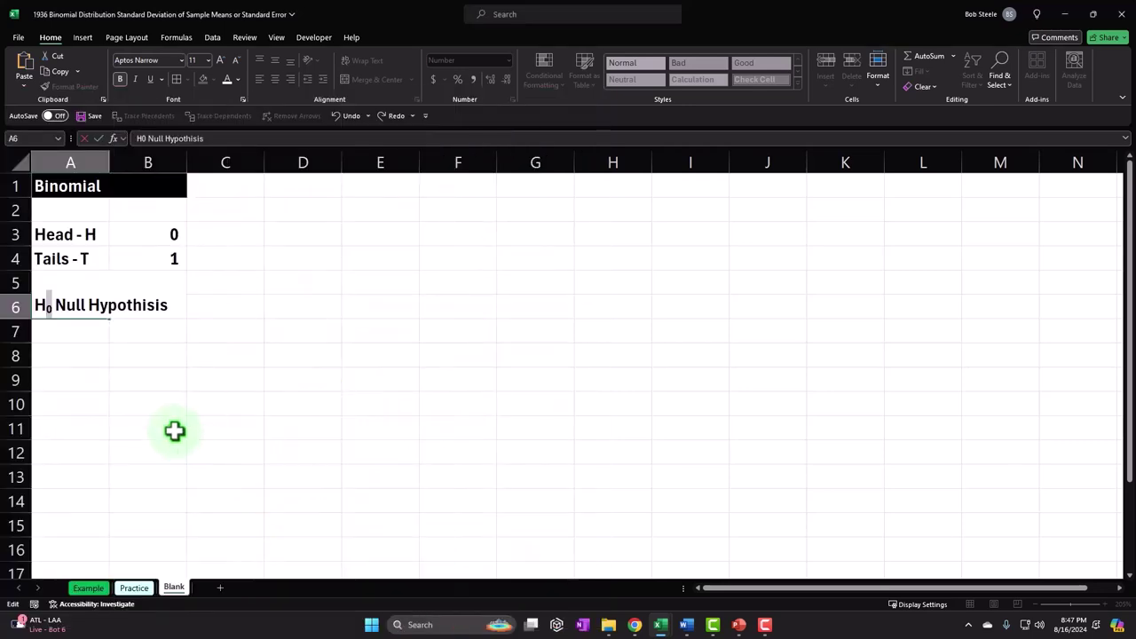
click(174, 431)
click(97, 428)
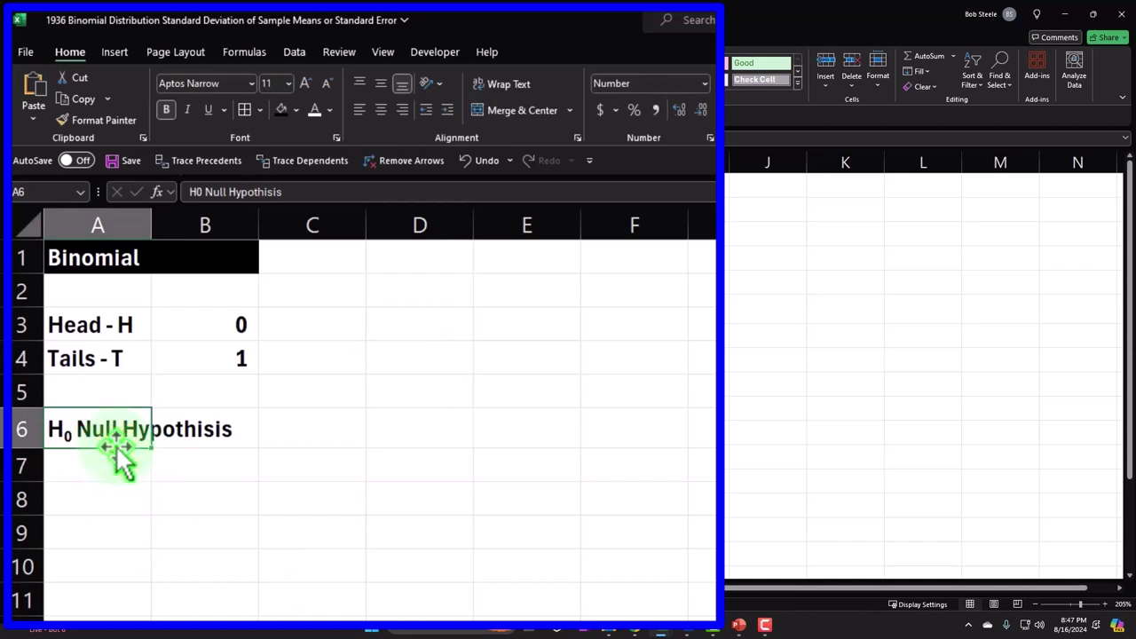
- Copy the H0 Null Hypothesis label and place the duplicate in A10
key(ctrl+c)
click(118, 462)
key(ctrl+v)
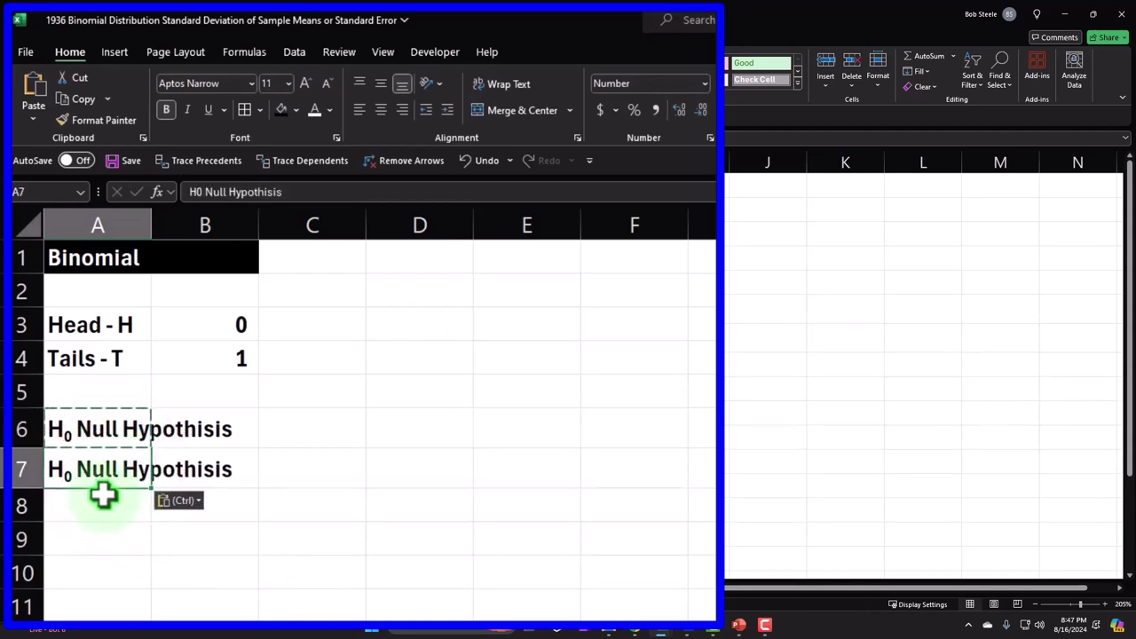
click(102, 485)
drag(102, 487, 102, 573)
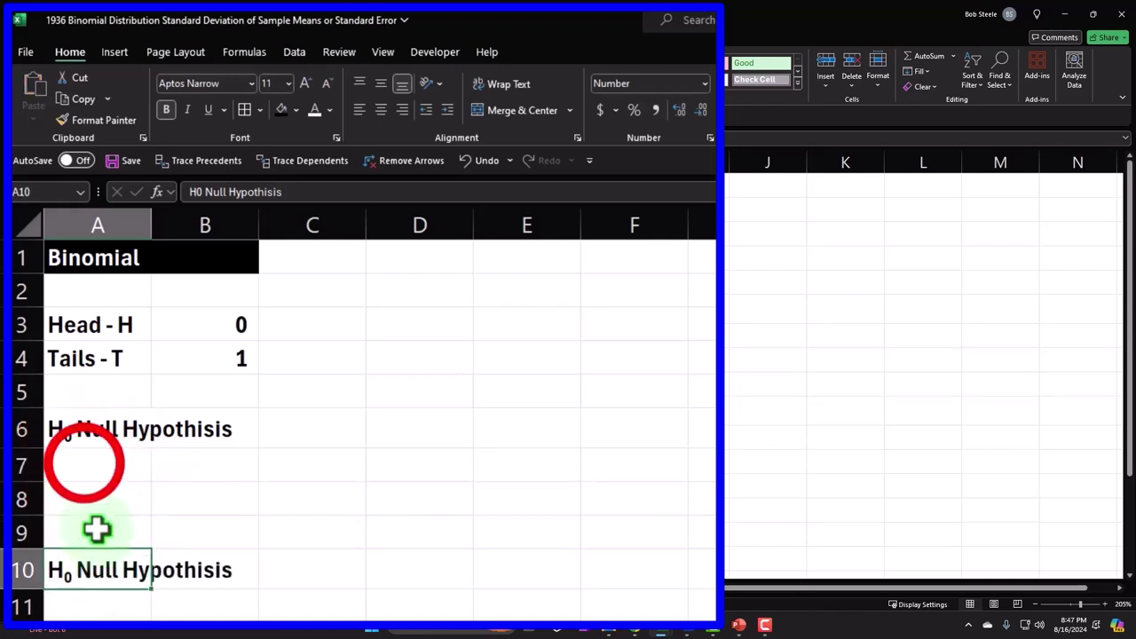
- Enter Percent T in A7 with 0.5 in B7, formatted as 50%
click(84, 464)
text(Percent T)
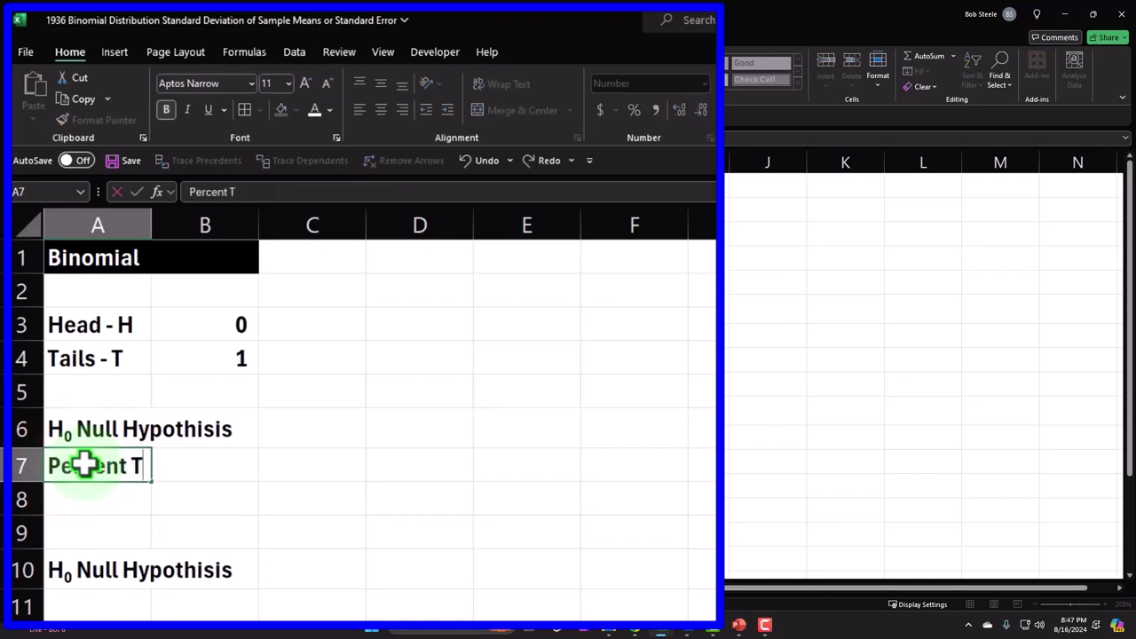
key(Tab)
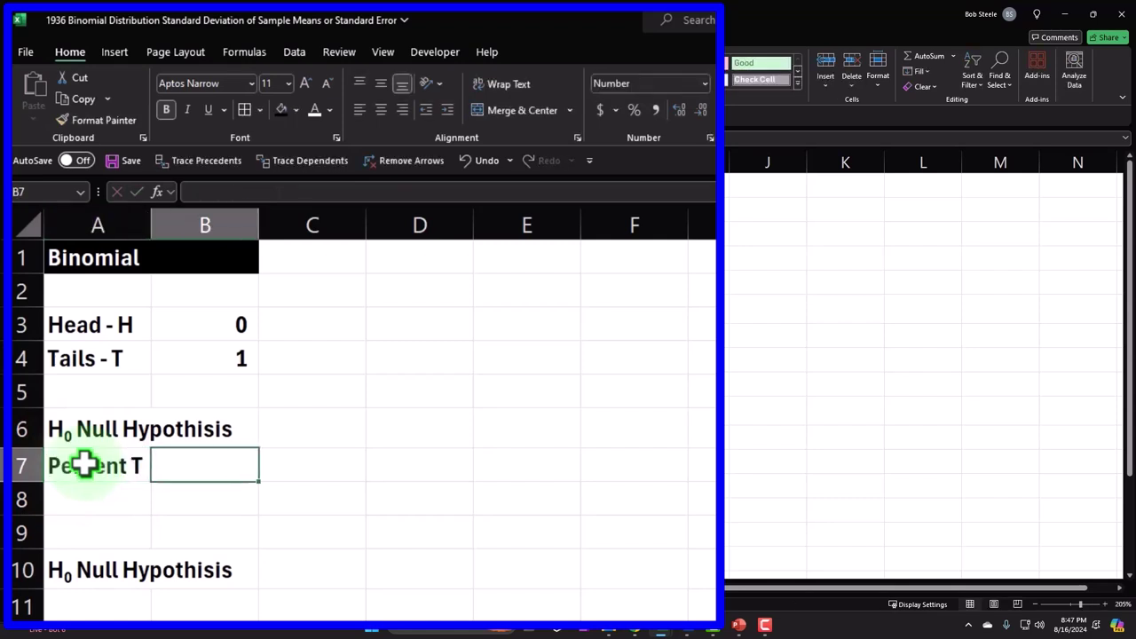
text(.5)
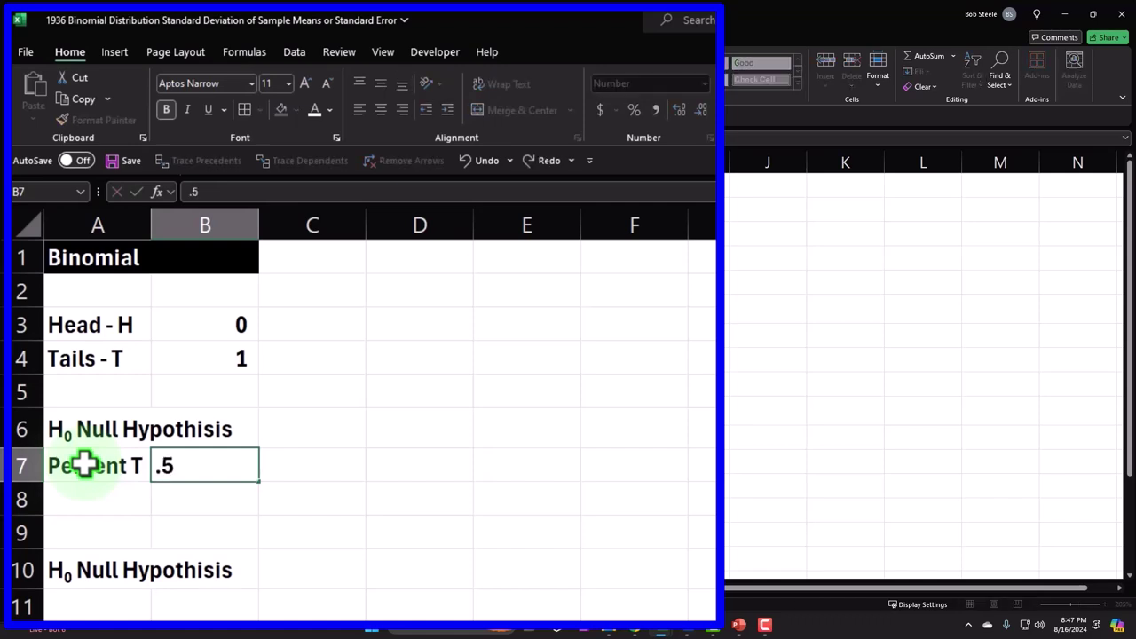
key(Return)
key(Up)
key(Right)
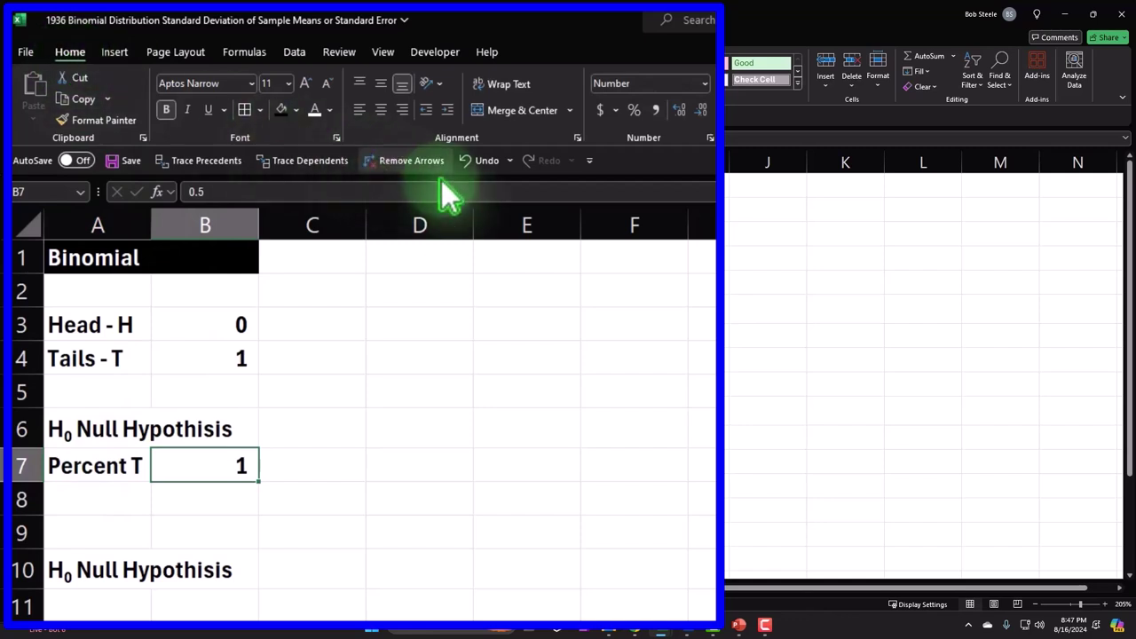
click(634, 110)
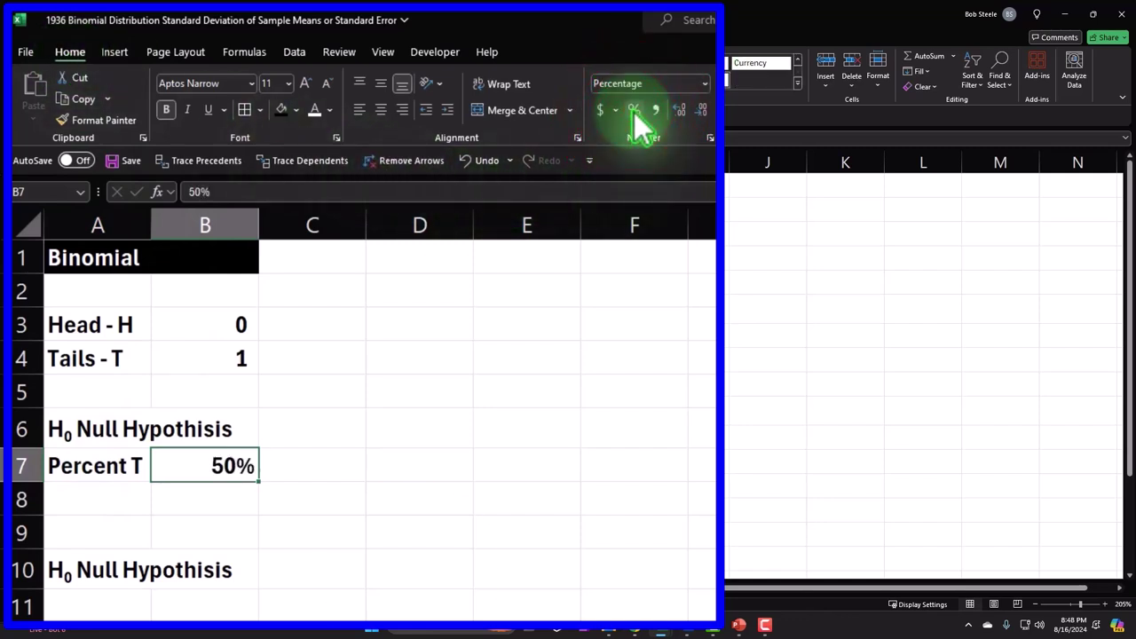
click(413, 569)
- Move the second H0 heading up to A9 and type Pernect test in A10
click(115, 573)
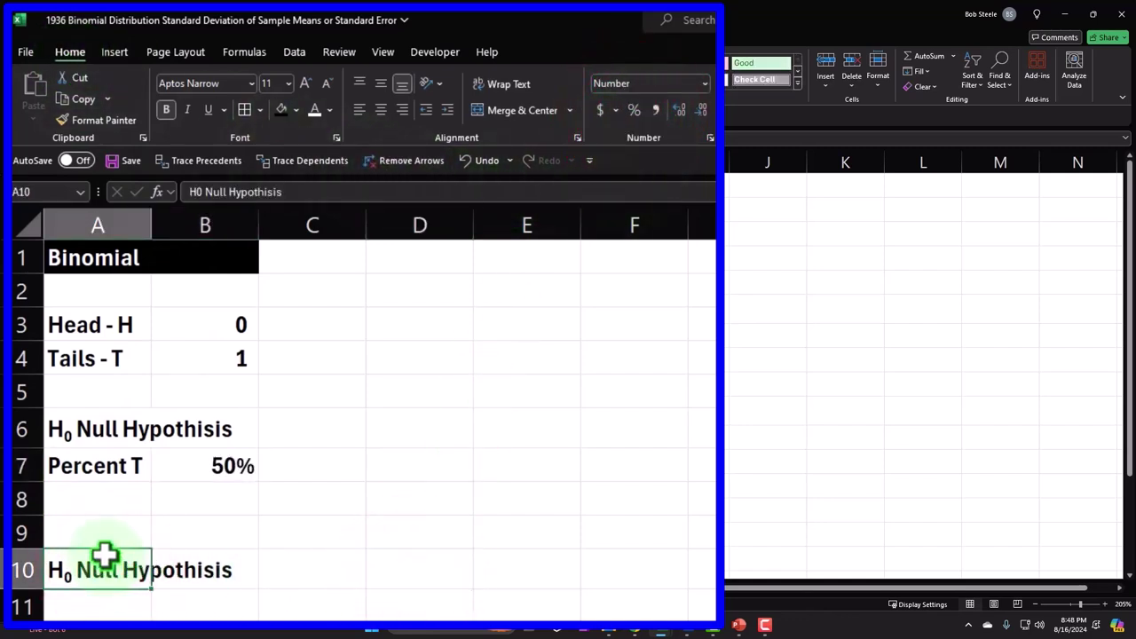
drag(104, 537, 104, 535)
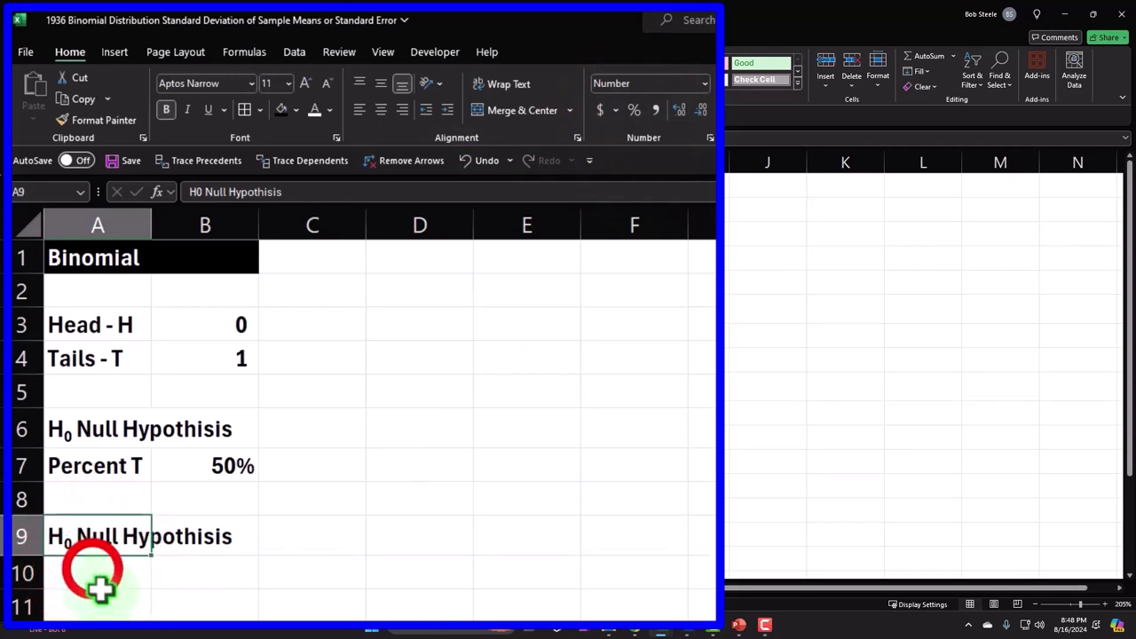
click(93, 570)
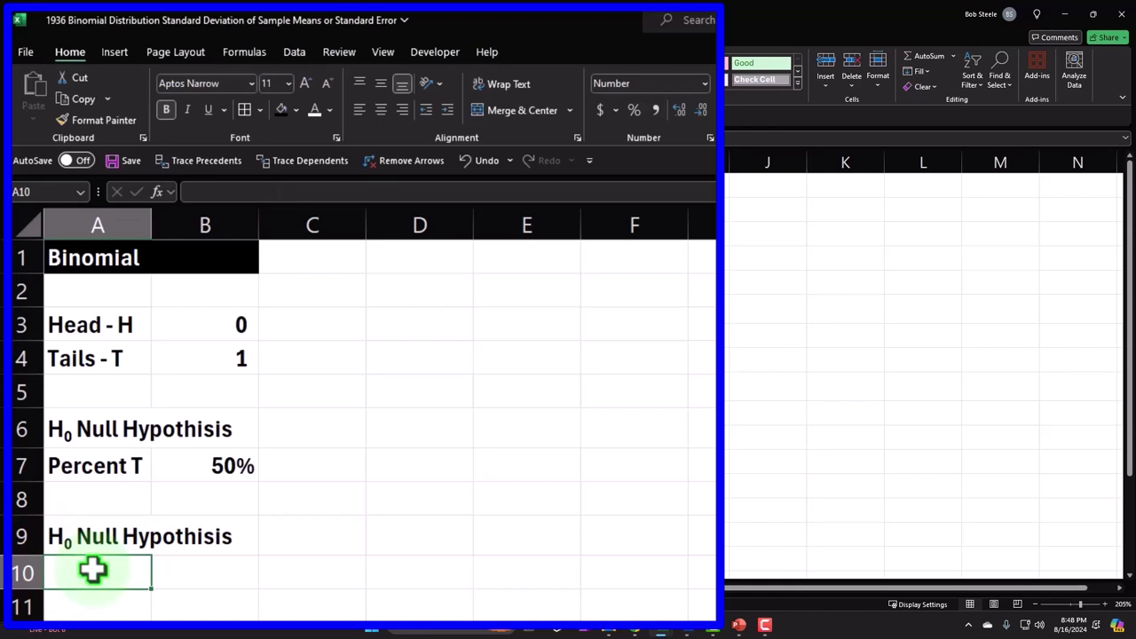
text(Pernect tes)
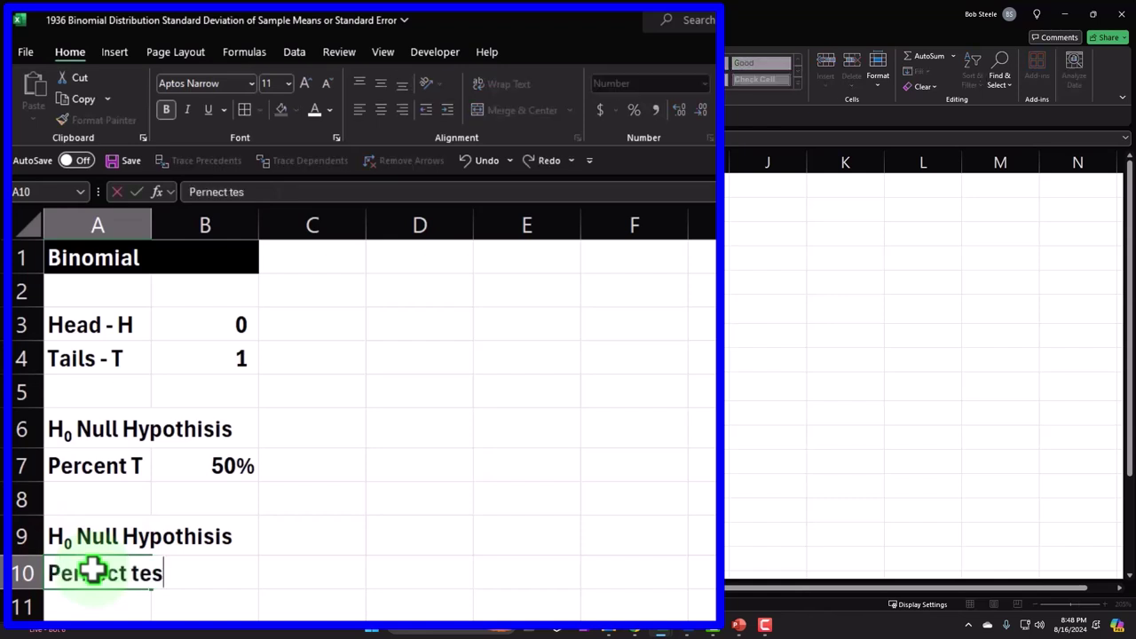
text(t)
key(Return)
- Enter is not <> in A11 with 0.5 in B11, shown as 50%
text(is not <>)
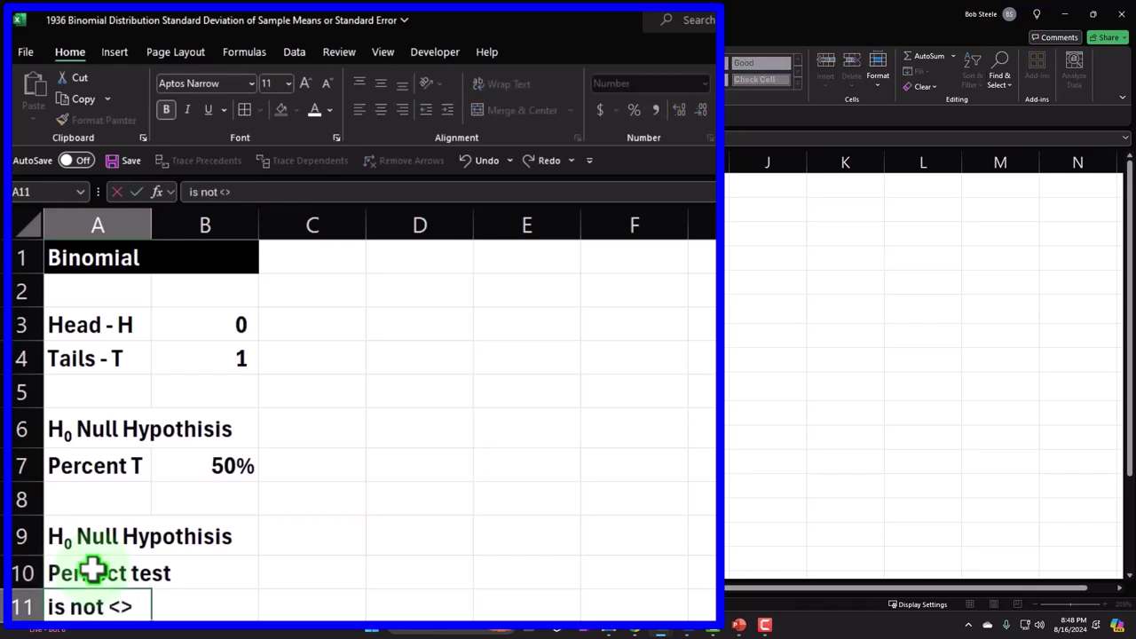
key(Tab)
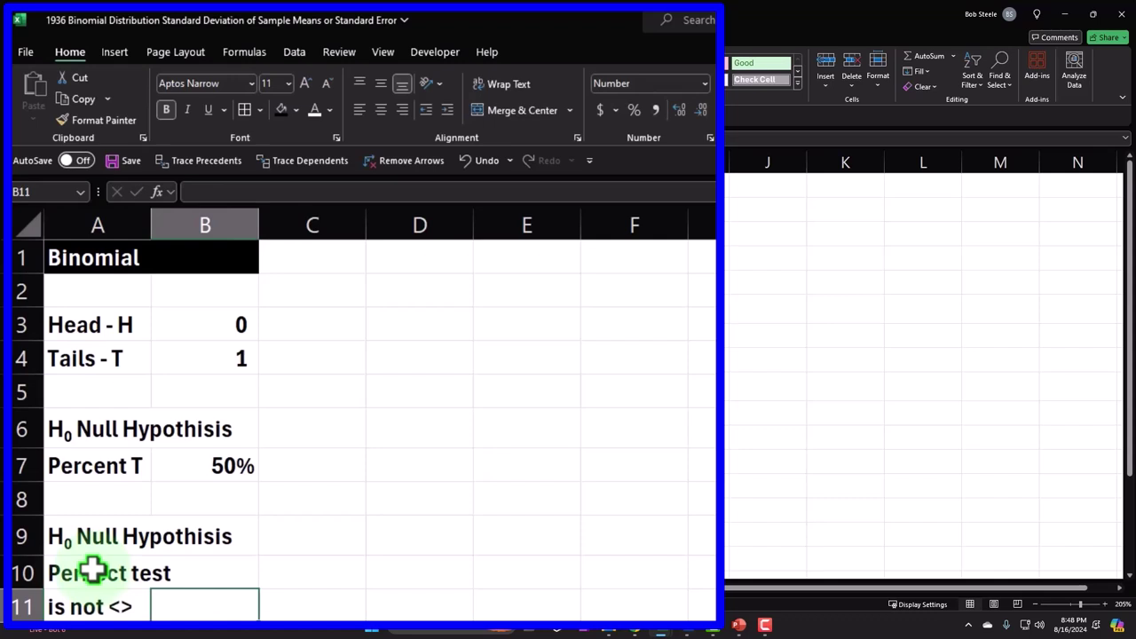
text(.5)
key(Return)
key(Up)
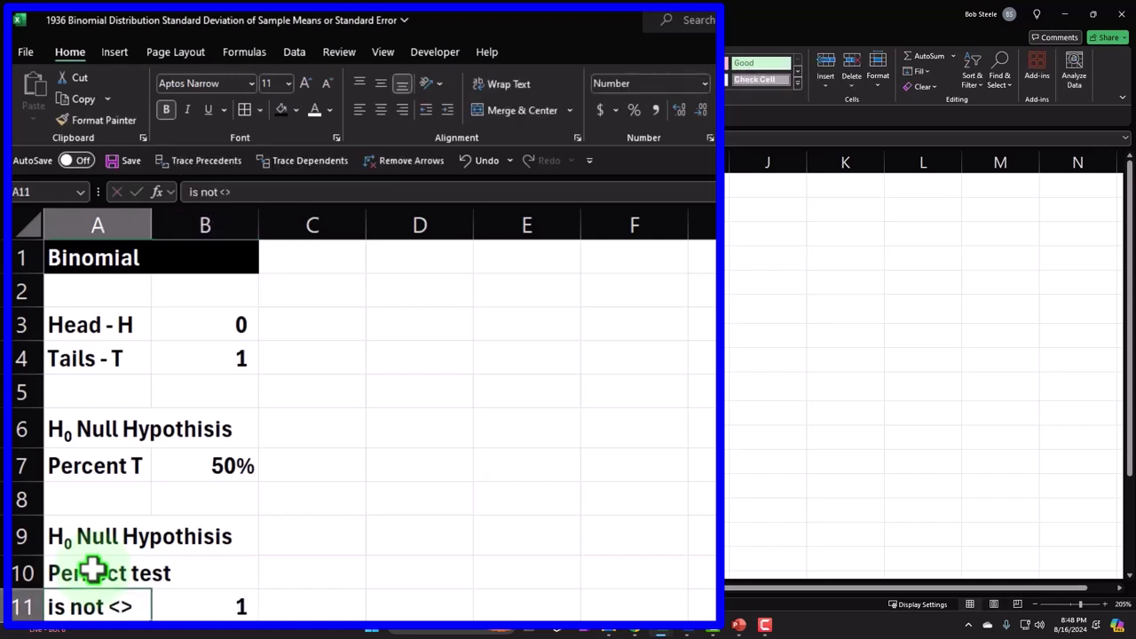
key(Right)
click(632, 111)
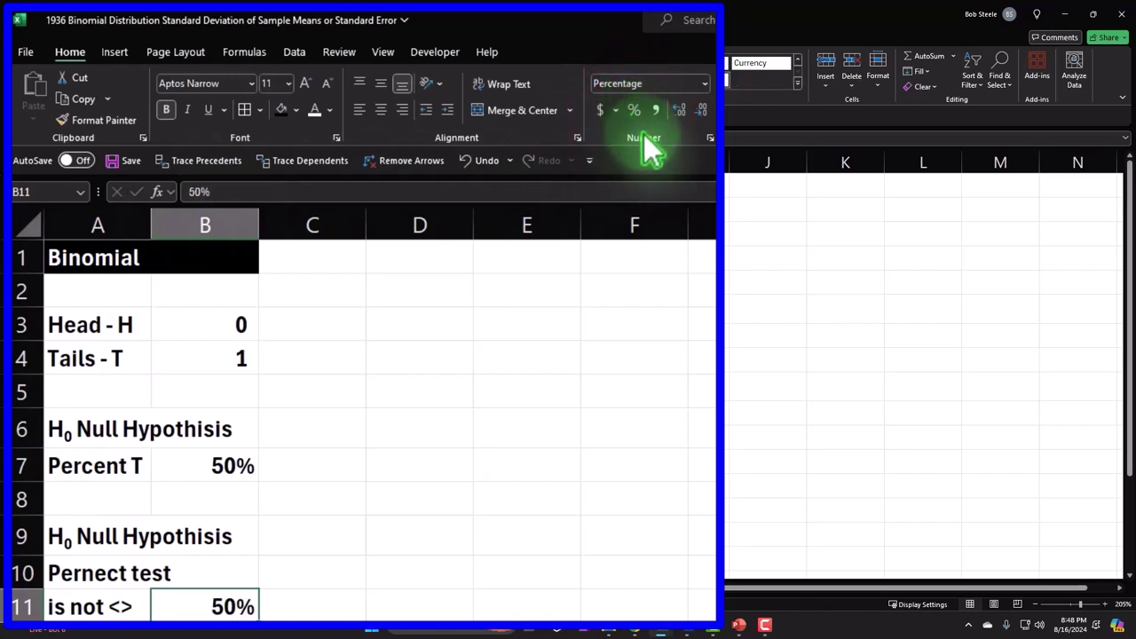
click(436, 417)
- Format both hypothesis headings, A6:B6 and A9:B9, white on black
click(125, 424)
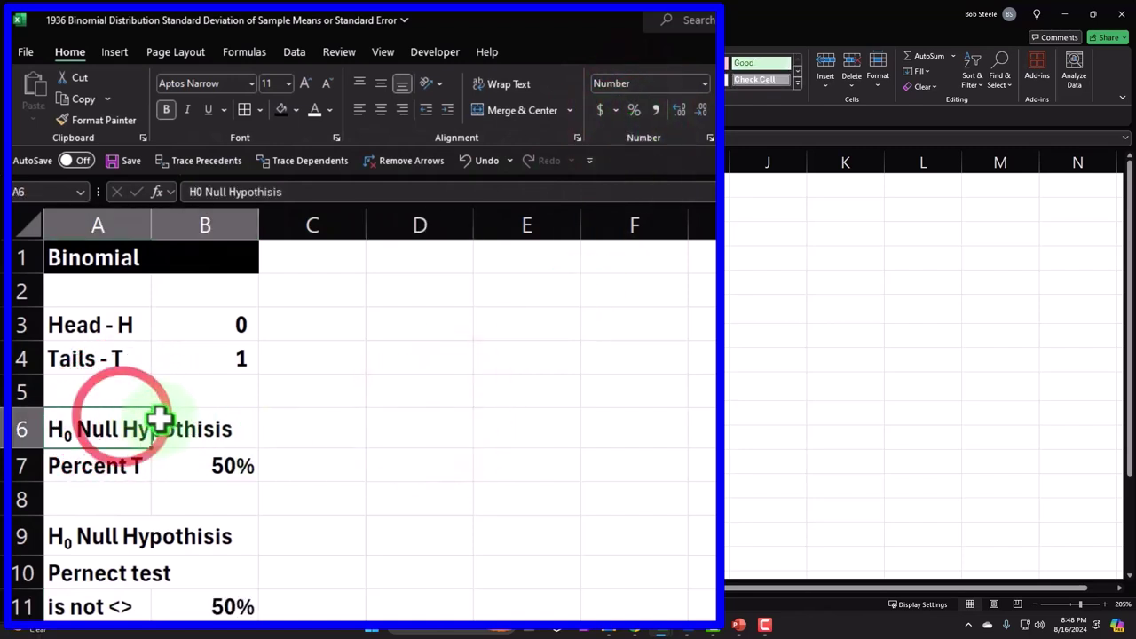
drag(158, 421, 187, 420)
click(282, 112)
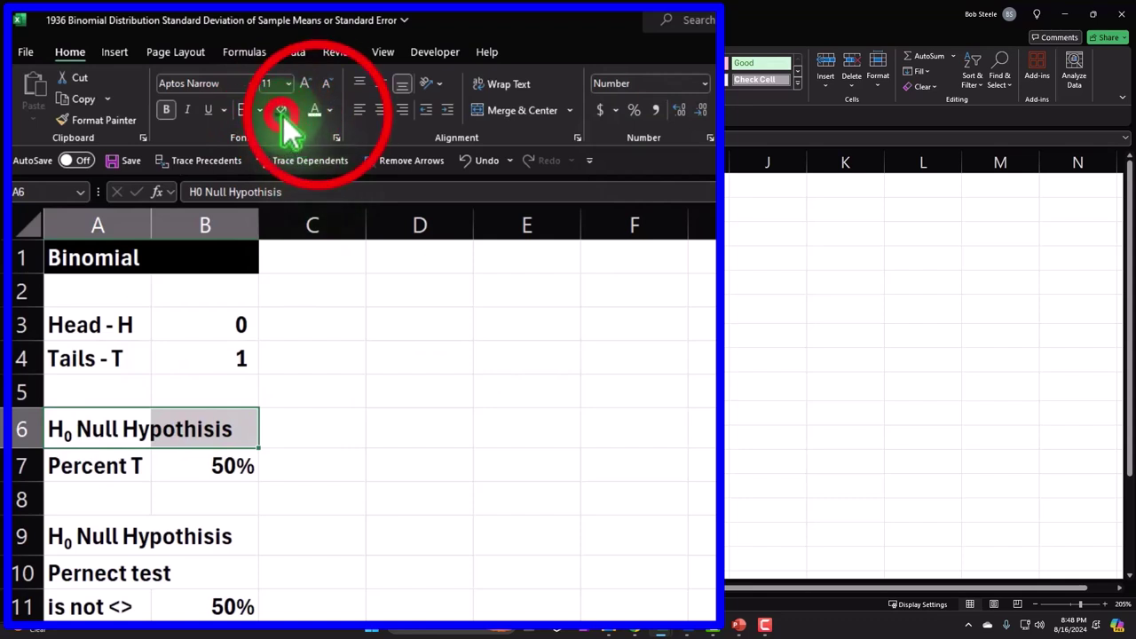
click(317, 111)
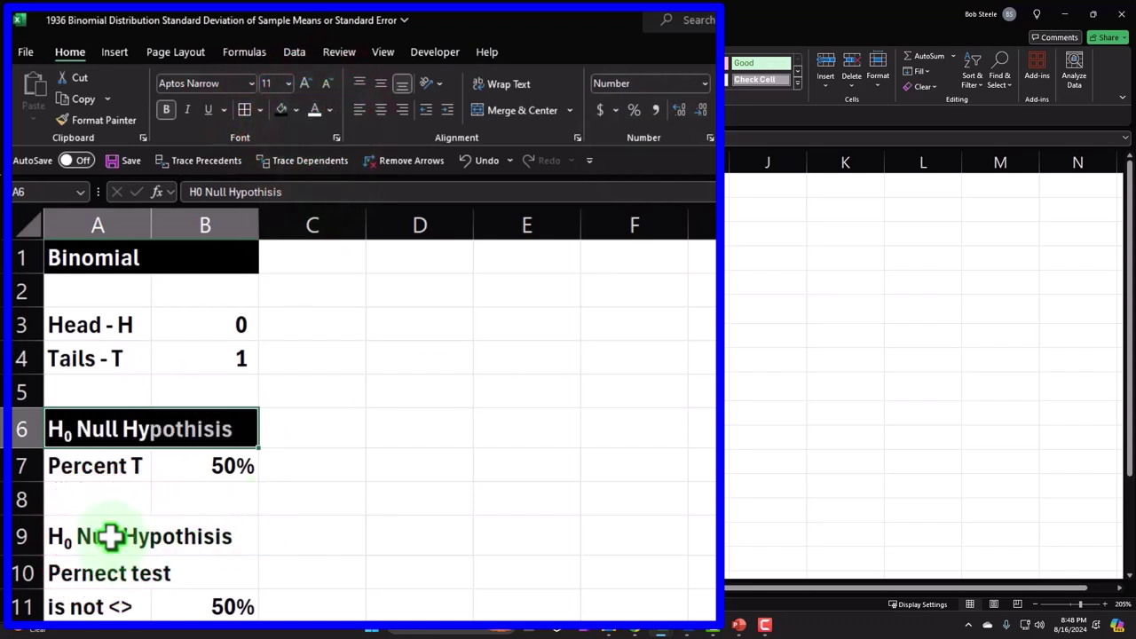
drag(109, 536, 208, 535)
click(282, 112)
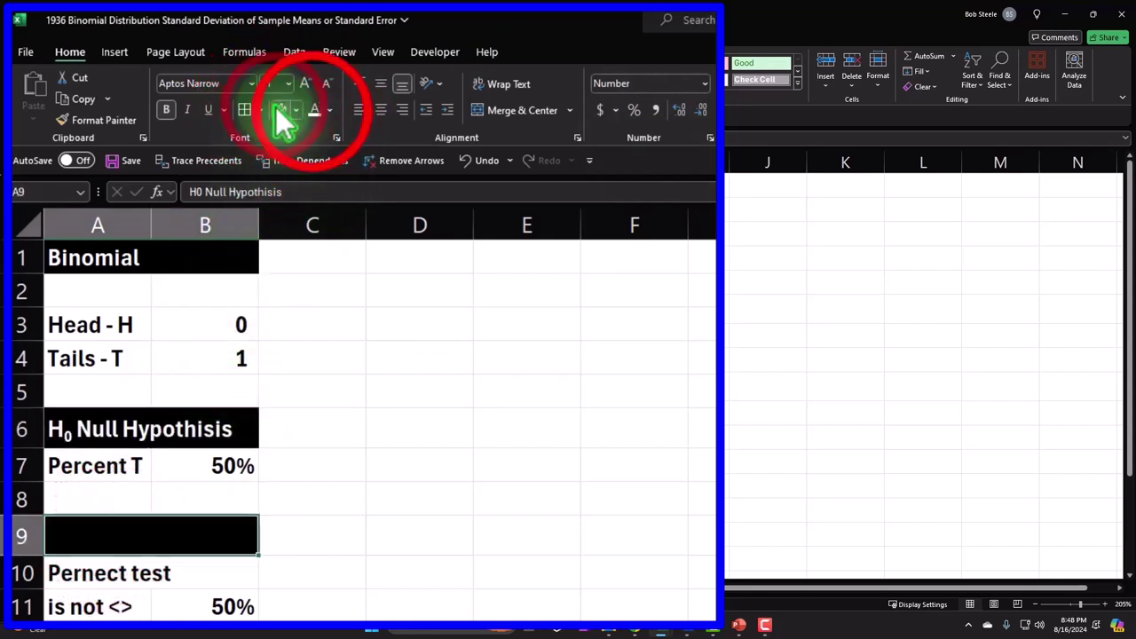
click(309, 121)
- Fill A3:B4 and A7:B7 a custom light blue, adding All Borders to A3:B4
drag(122, 325, 185, 340)
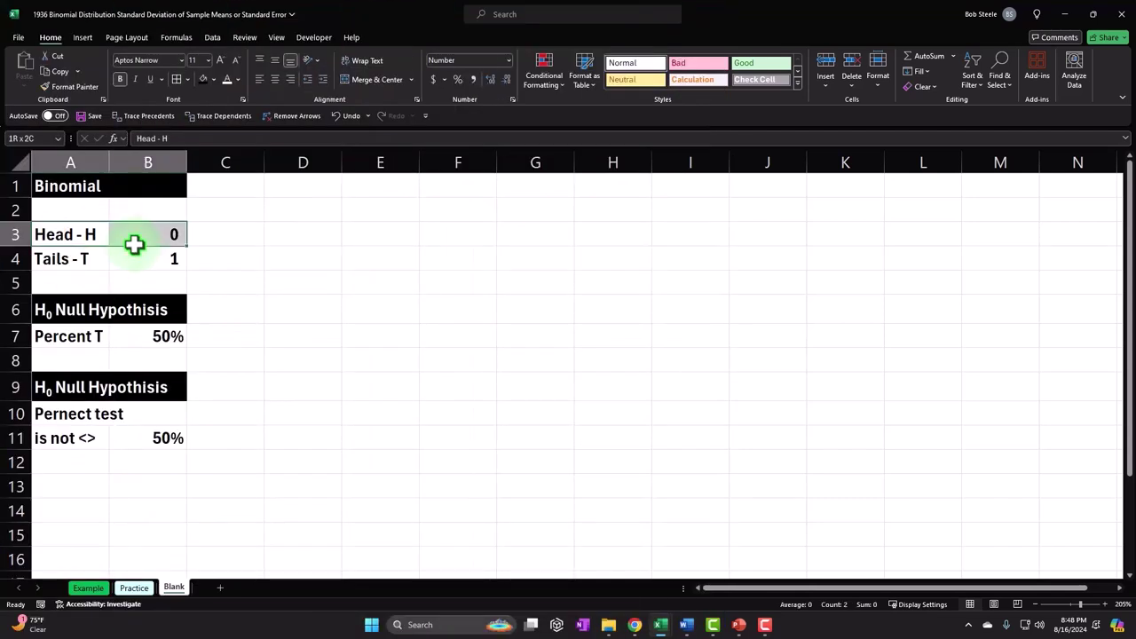
drag(134, 245, 144, 255)
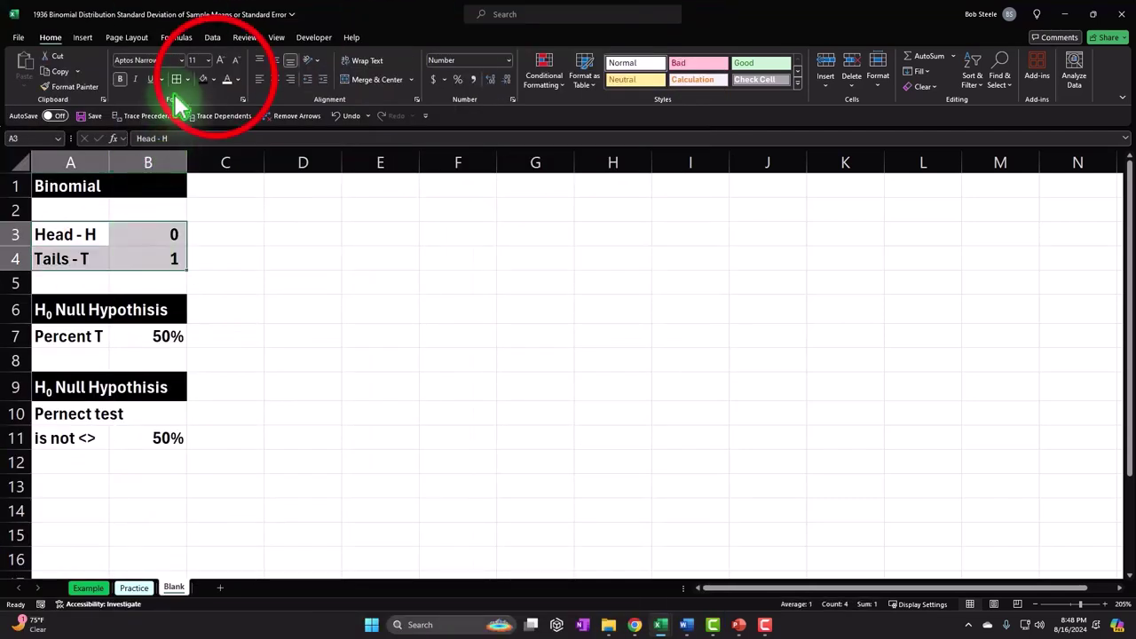
click(282, 95)
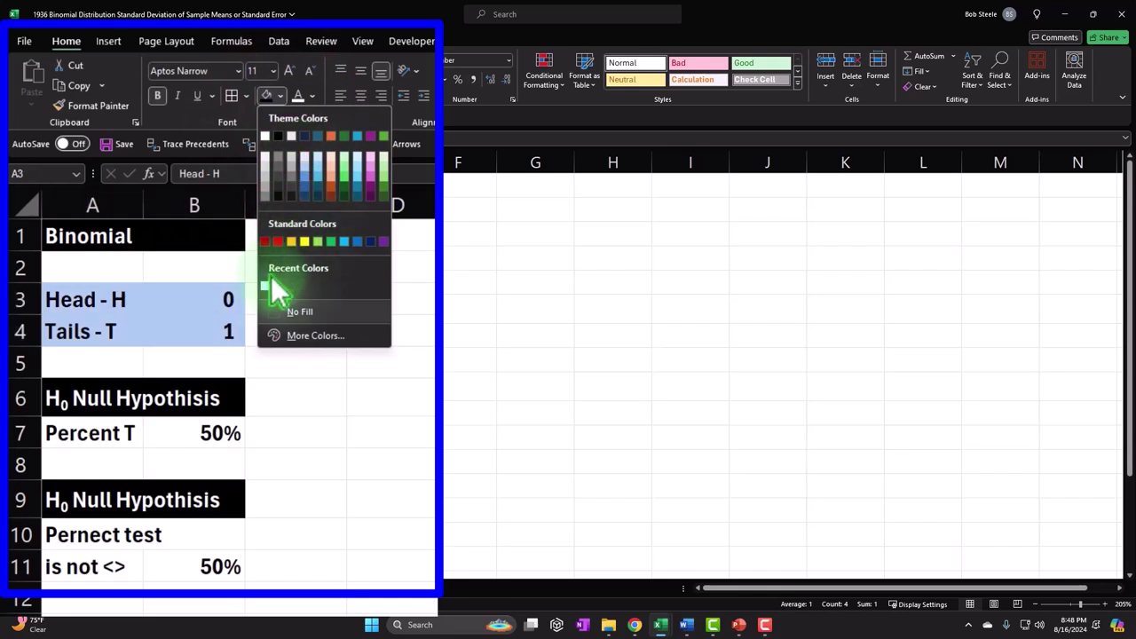
click(302, 338)
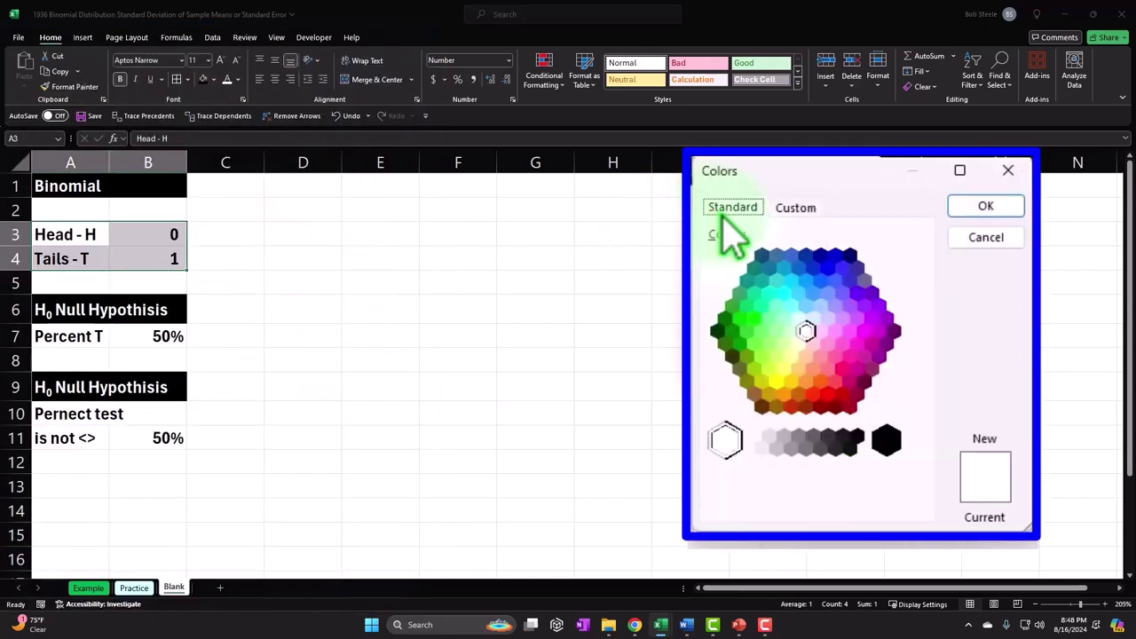
click(799, 317)
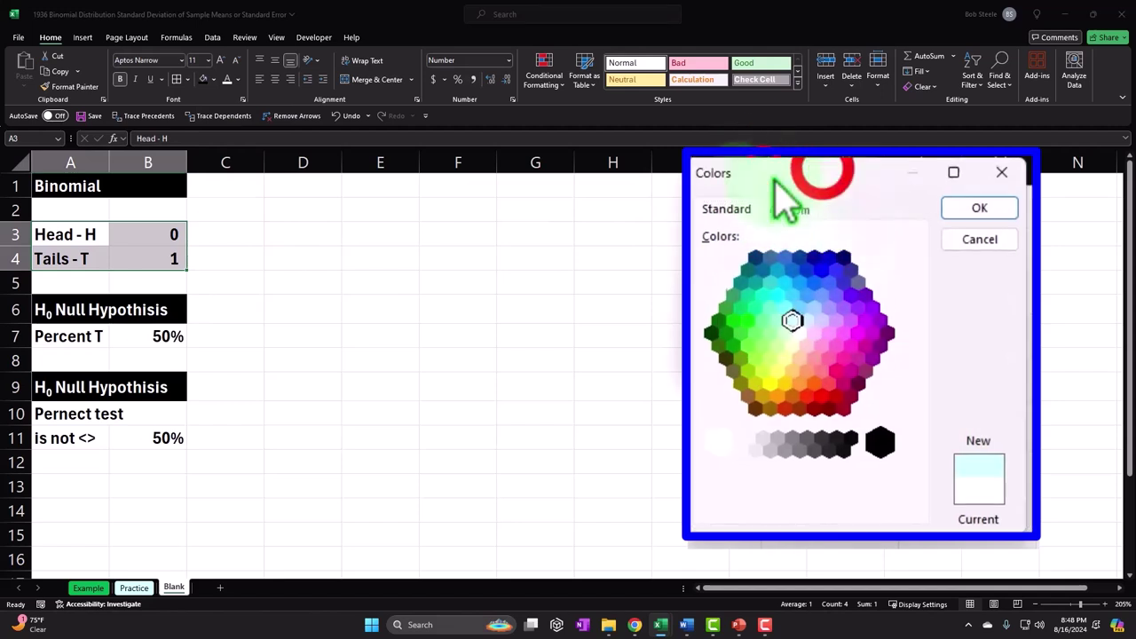
click(423, 192)
click(421, 194)
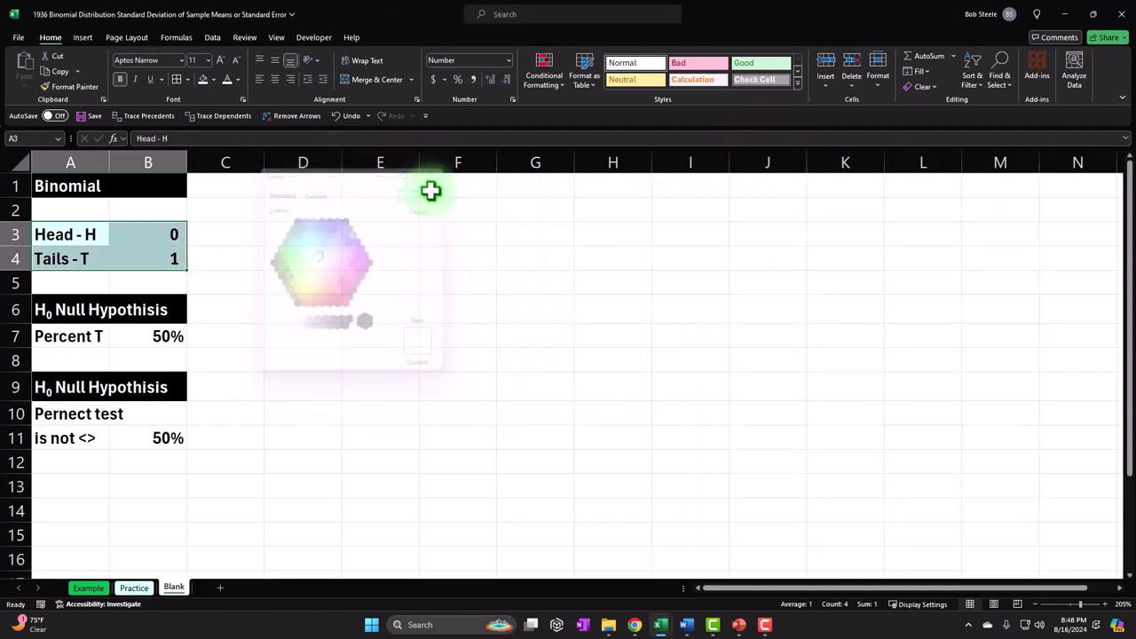
click(175, 80)
drag(76, 329, 127, 324)
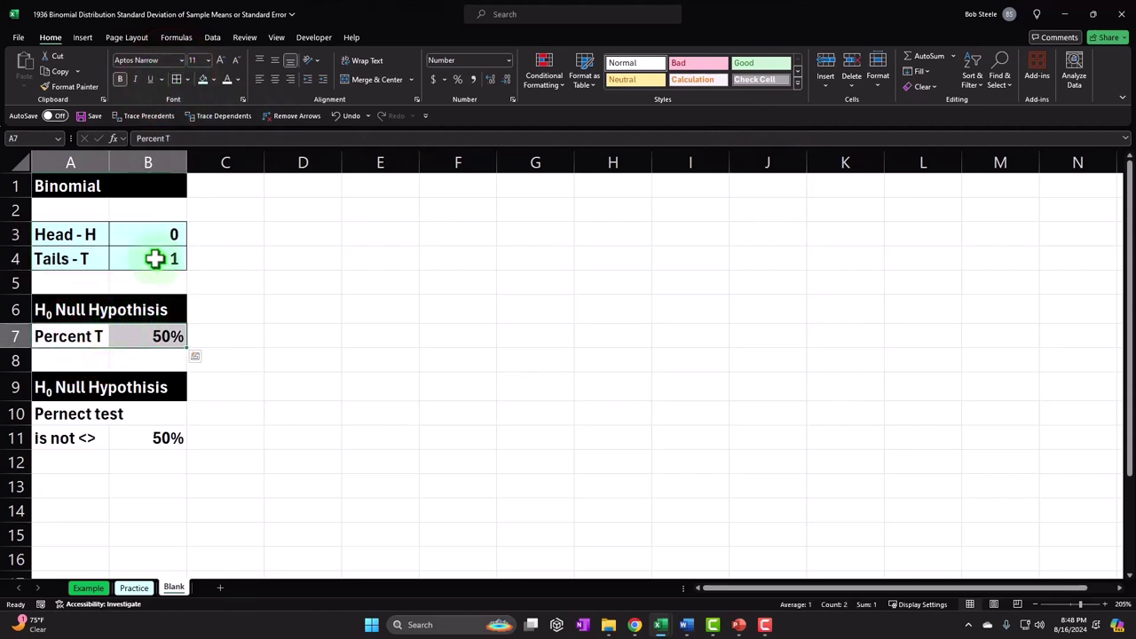
click(206, 80)
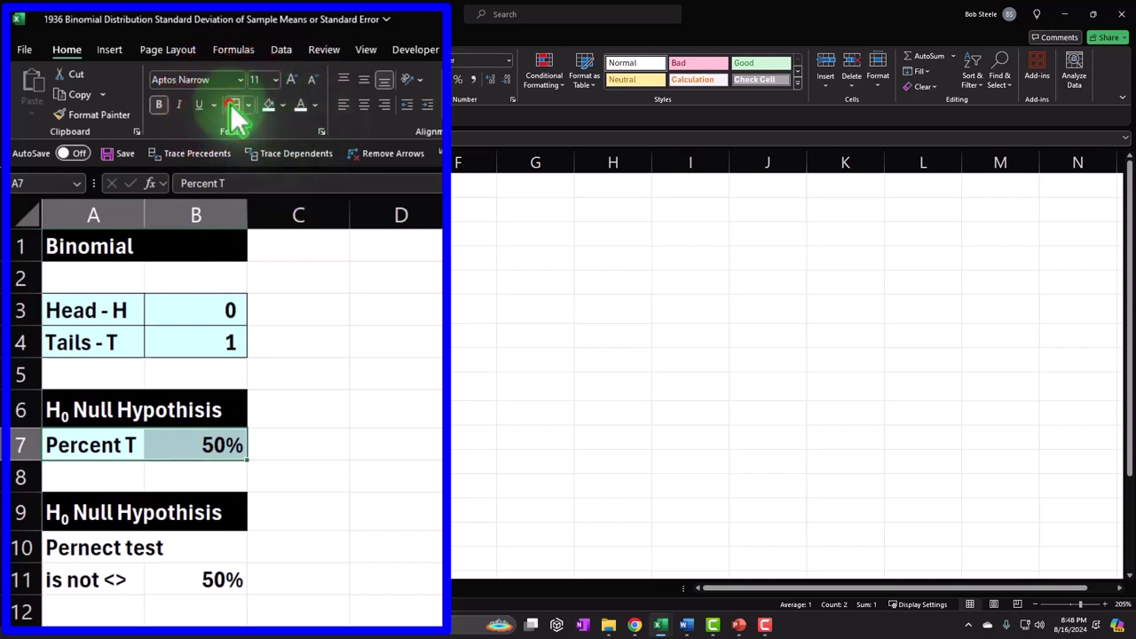
- Fill A10:B11 light blue with borders, and narrow column C to width 1.00
drag(129, 546, 183, 578)
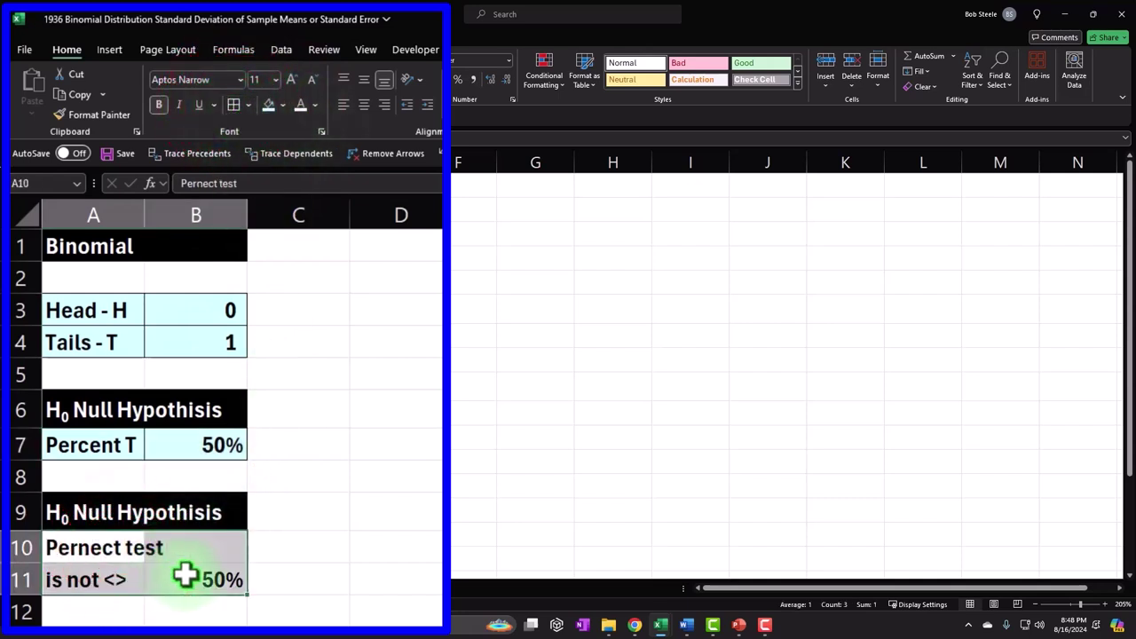
click(270, 103)
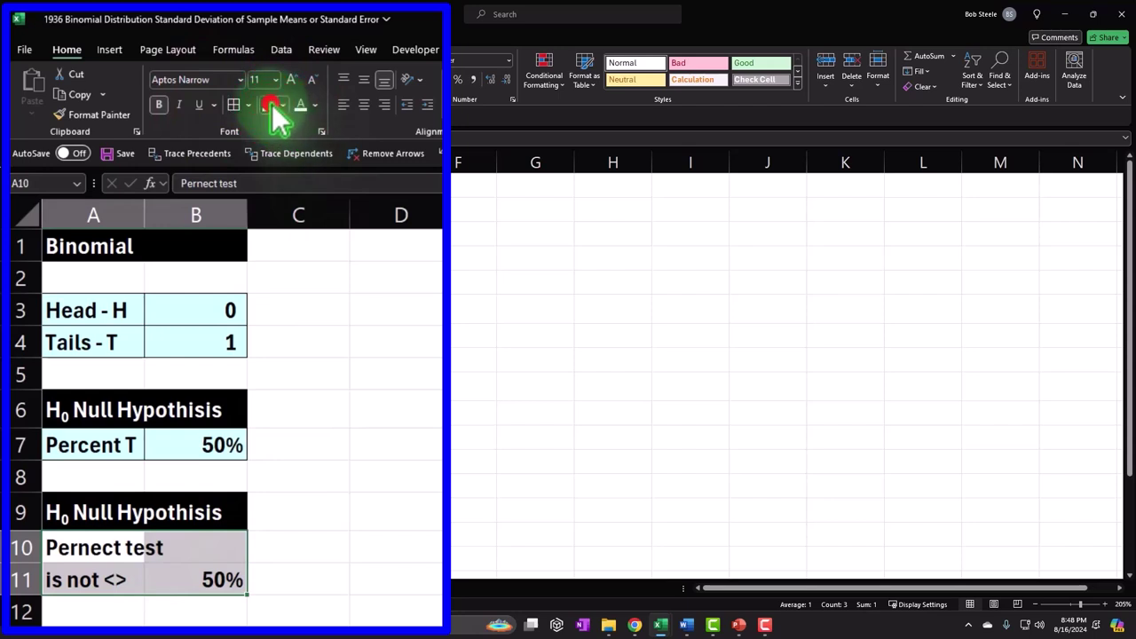
click(234, 105)
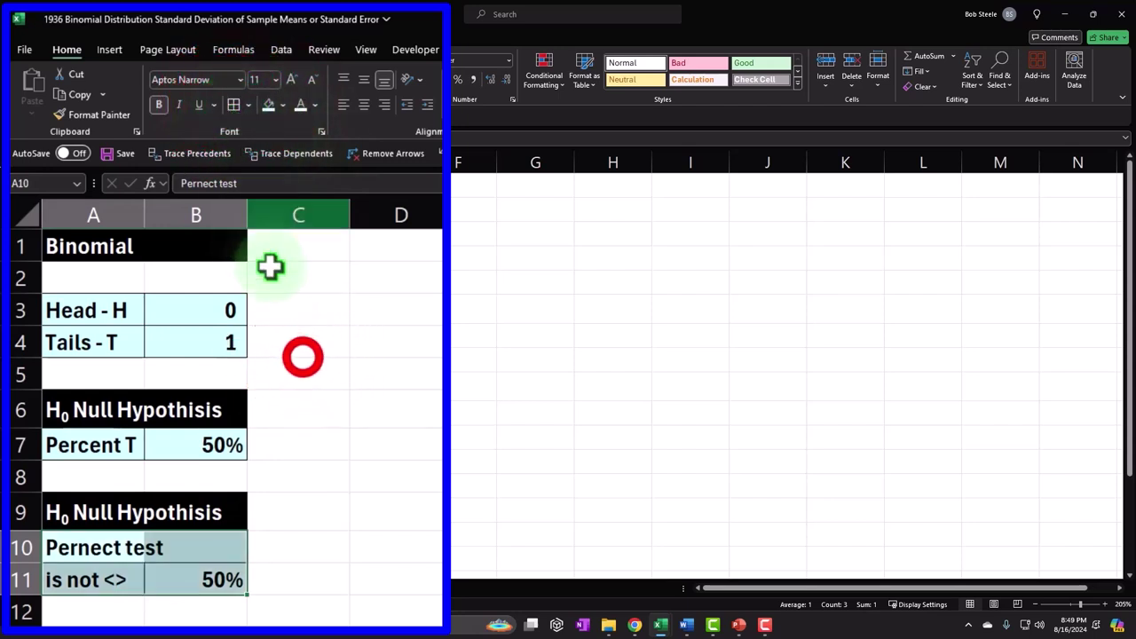
click(300, 343)
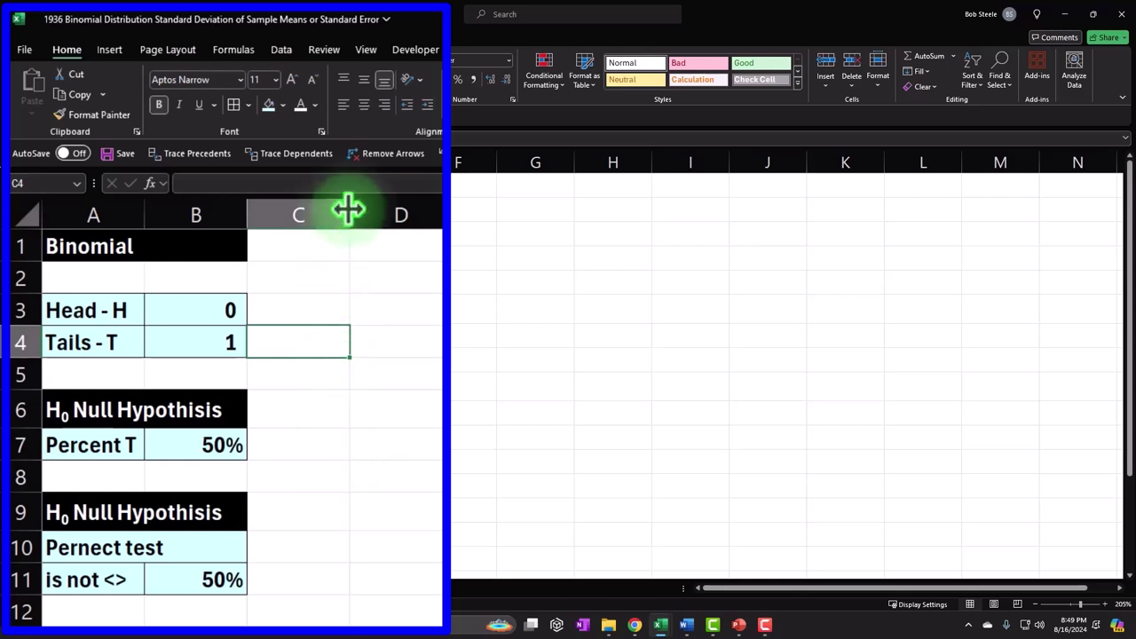
drag(348, 209, 266, 211)
- Enter H0: μ in D1, inserting mu from the Symbol dialog
click(302, 247)
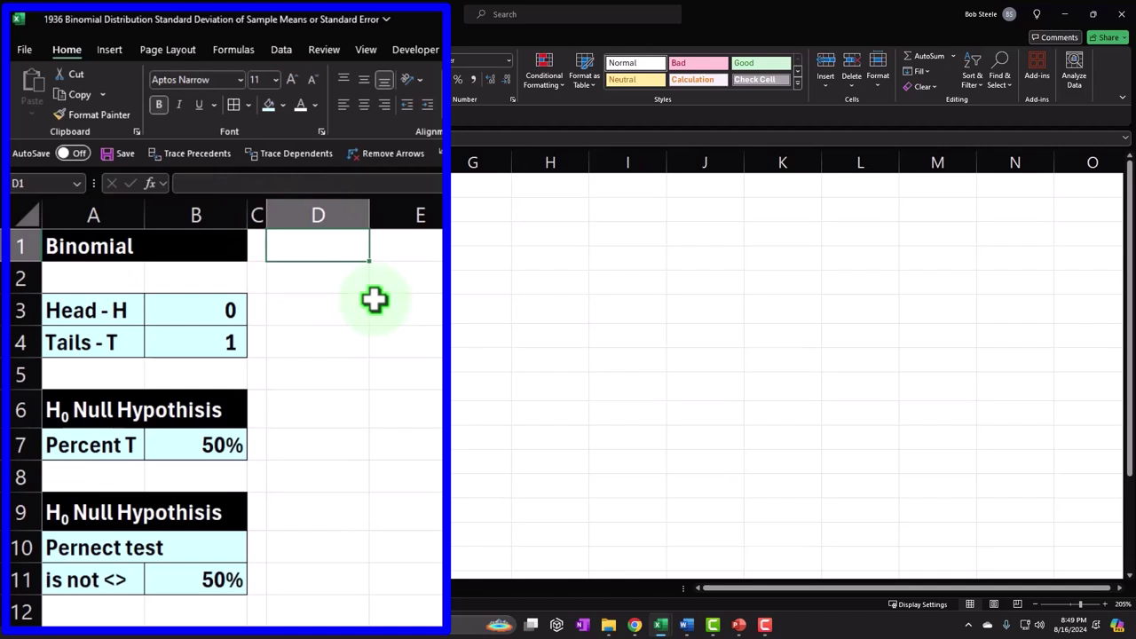
text(H0:)
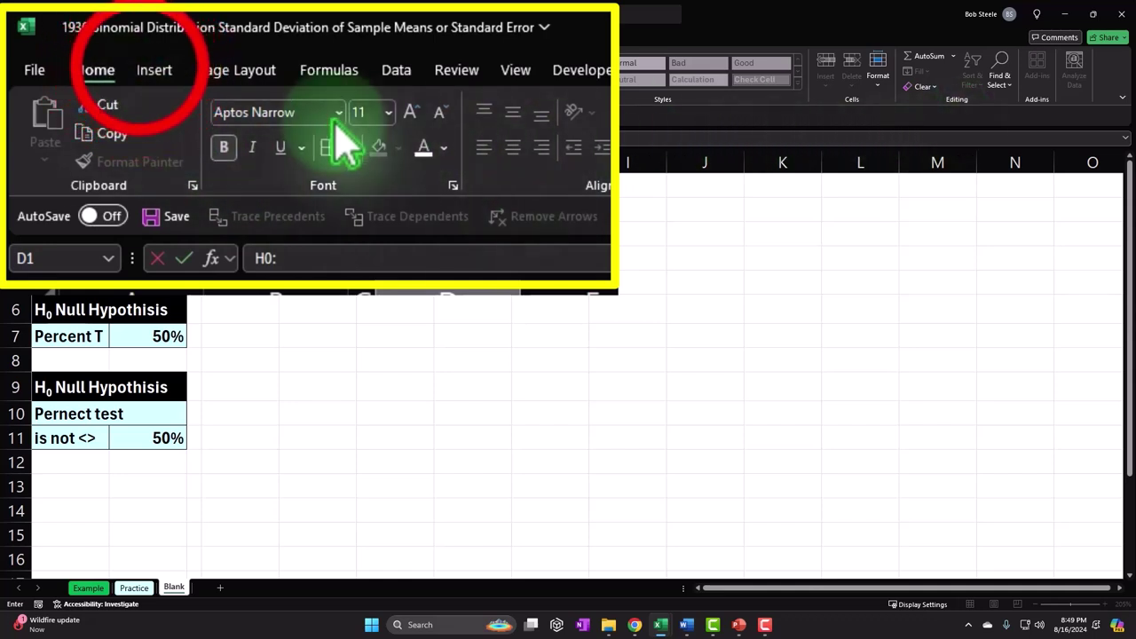
click(151, 71)
click(965, 71)
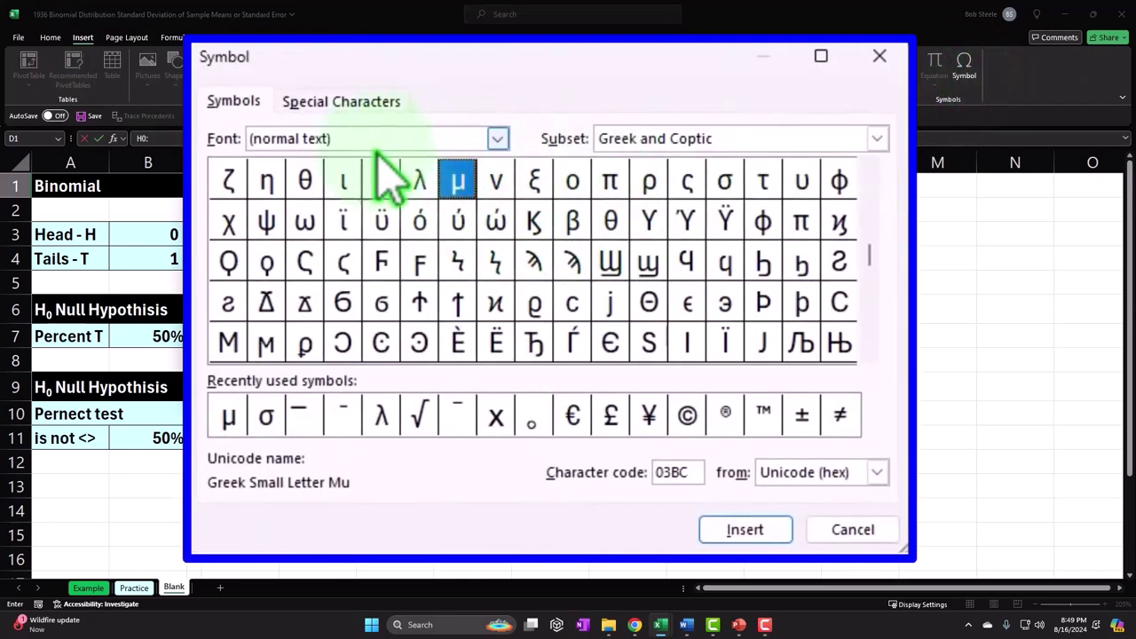
click(238, 424)
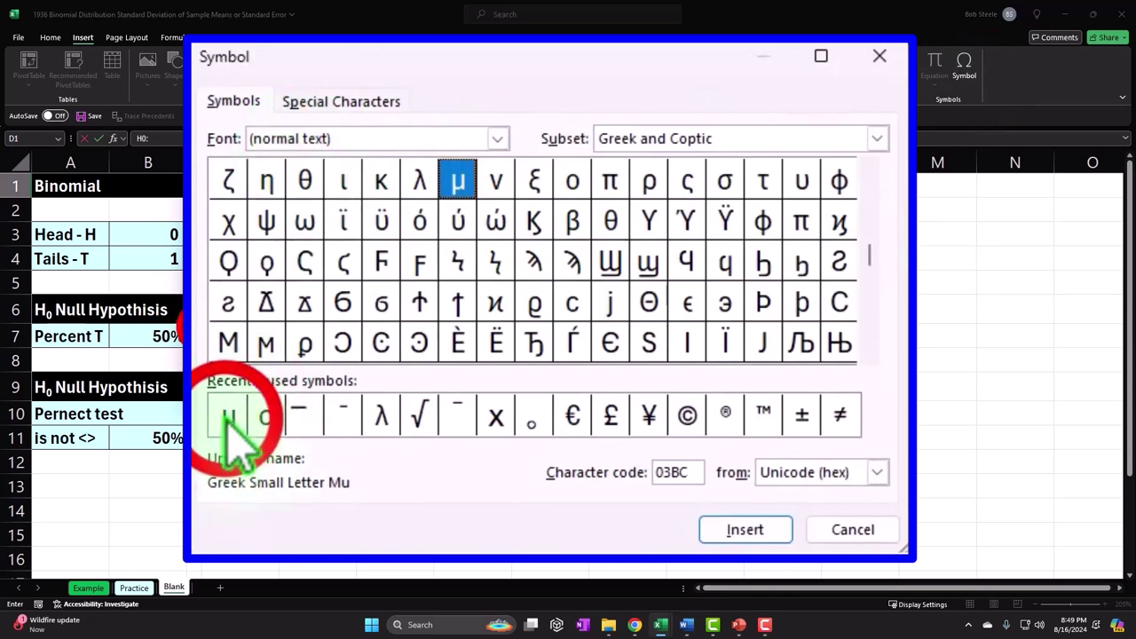
click(744, 529)
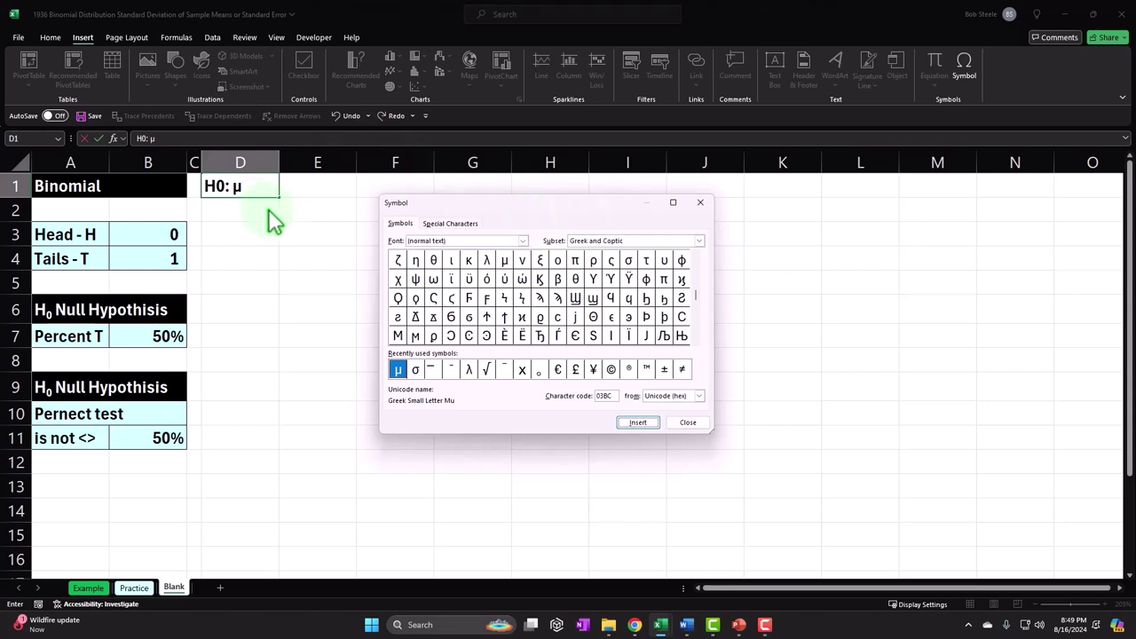
click(700, 202)
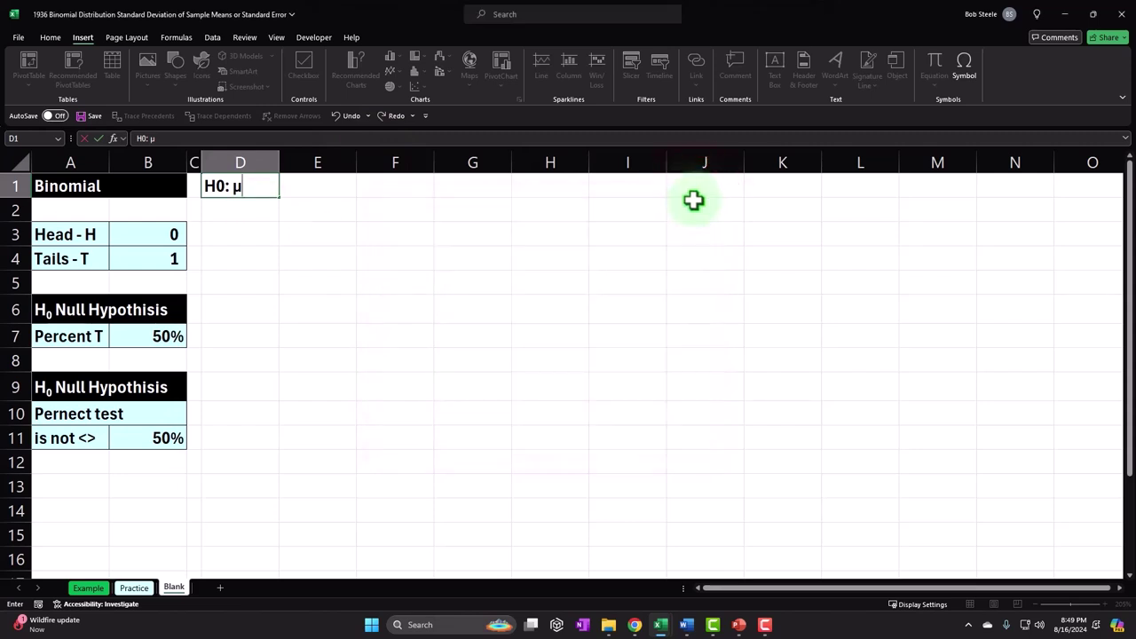
key(Return)
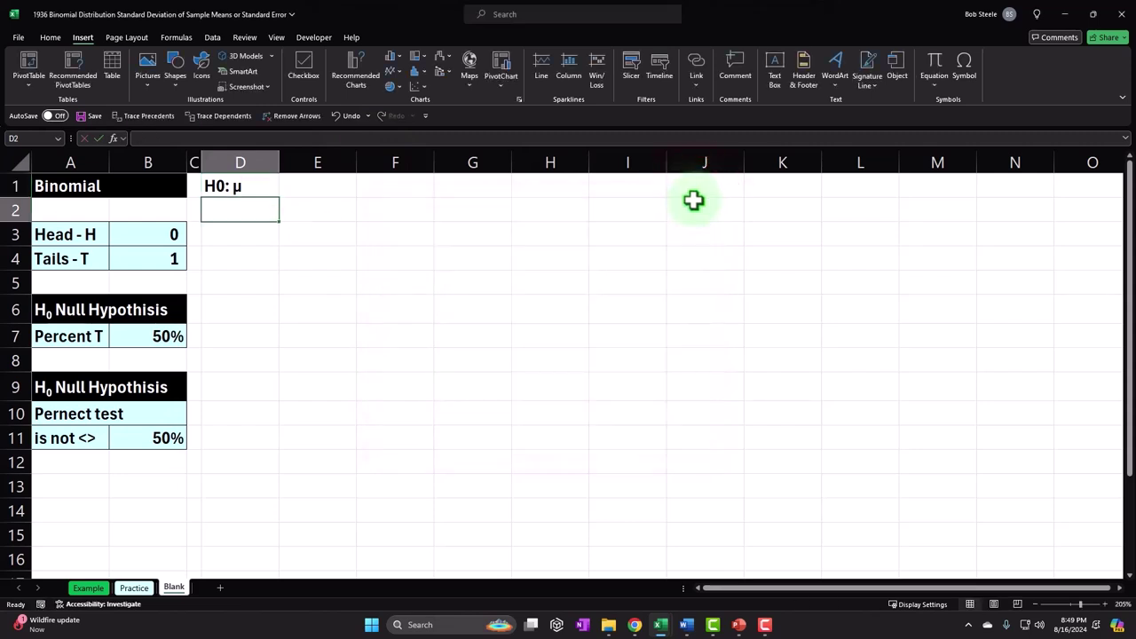
- Re-edit D1 and select the 0 after H for formatting
click(216, 188)
click(218, 185)
double_click(220, 185)
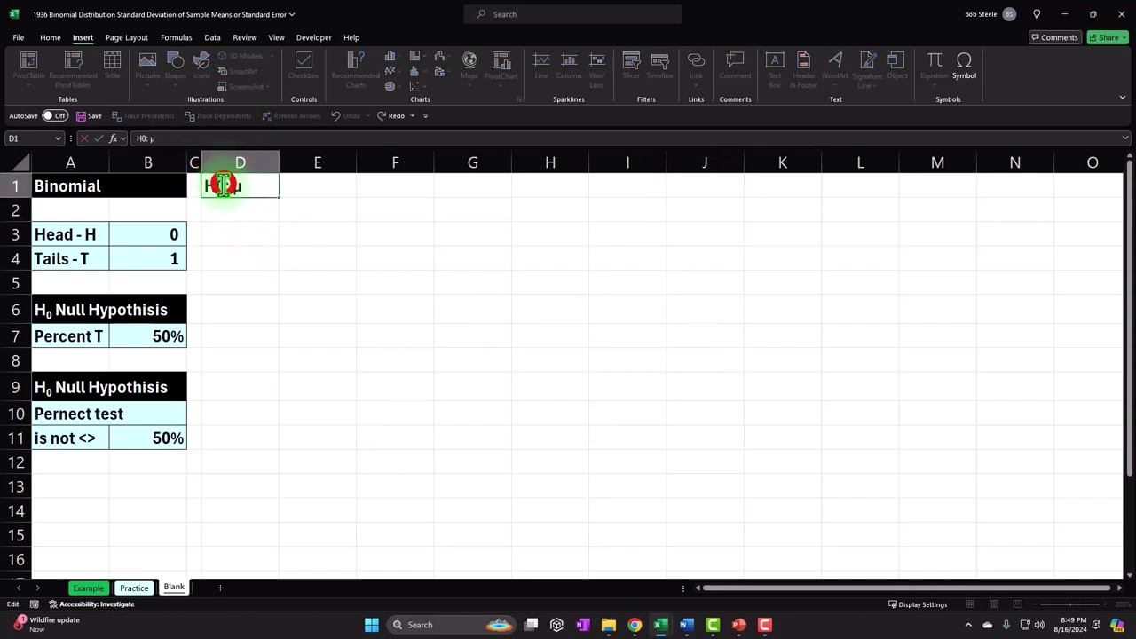
drag(216, 188, 220, 189)
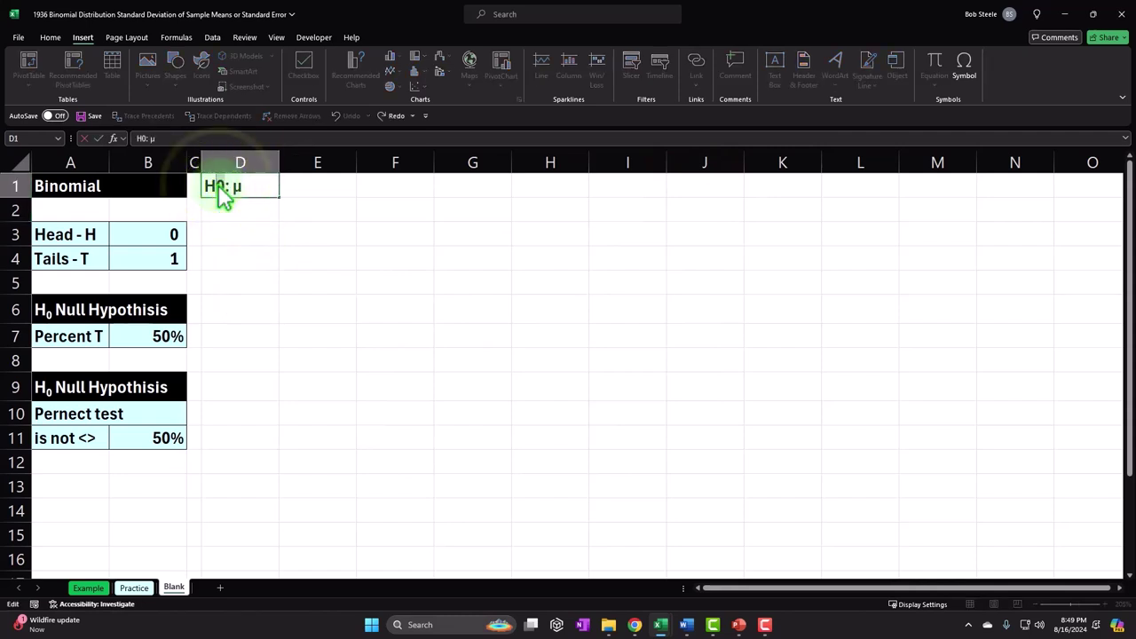
click(222, 191)
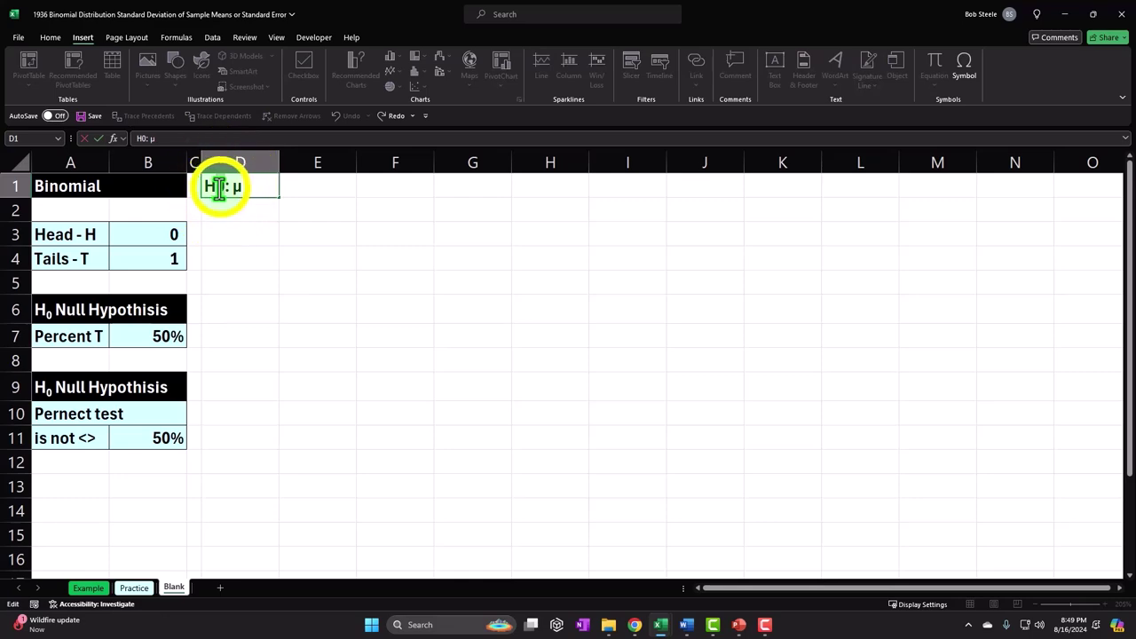
- Make the 0 in D1's H0 label subscript through Format Cells so it reads H₀: μ
right_click(220, 188)
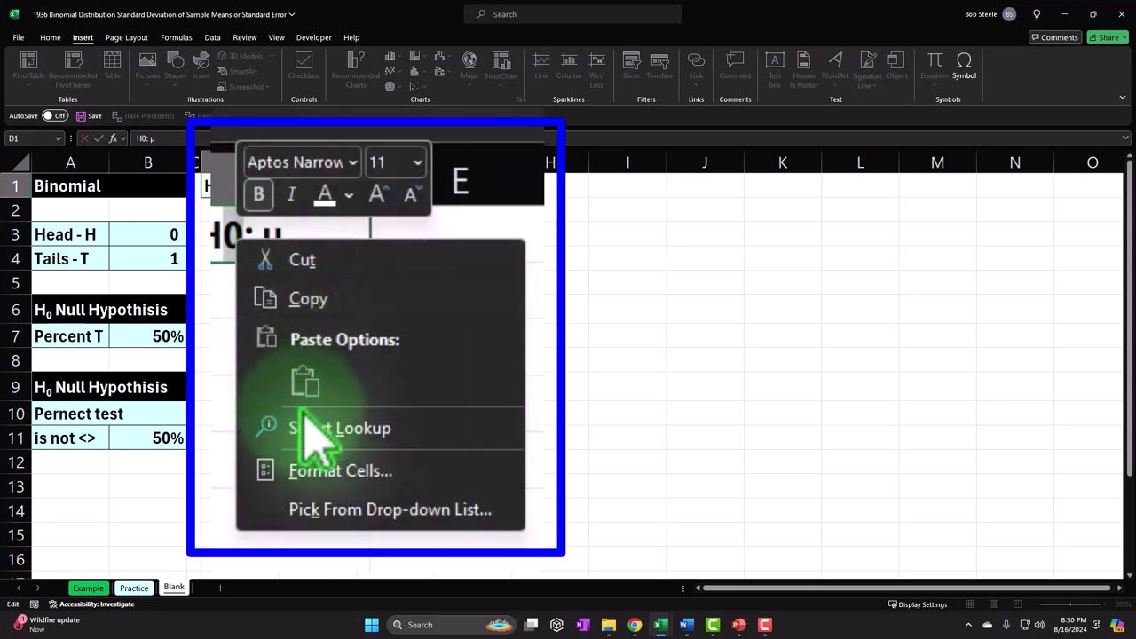
click(360, 479)
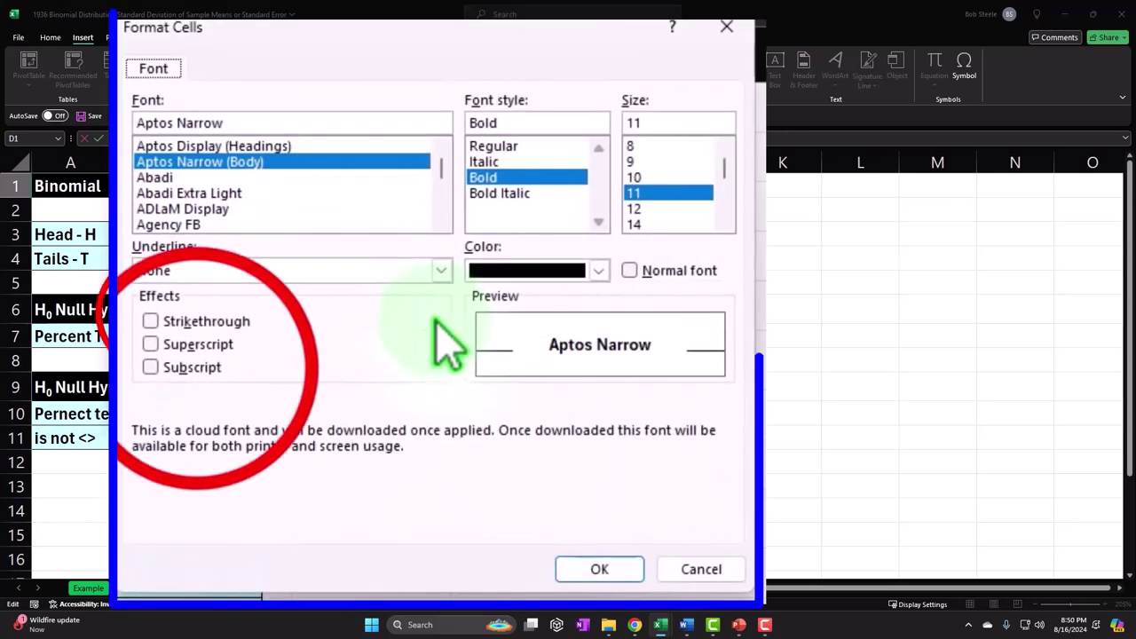
click(222, 364)
click(588, 573)
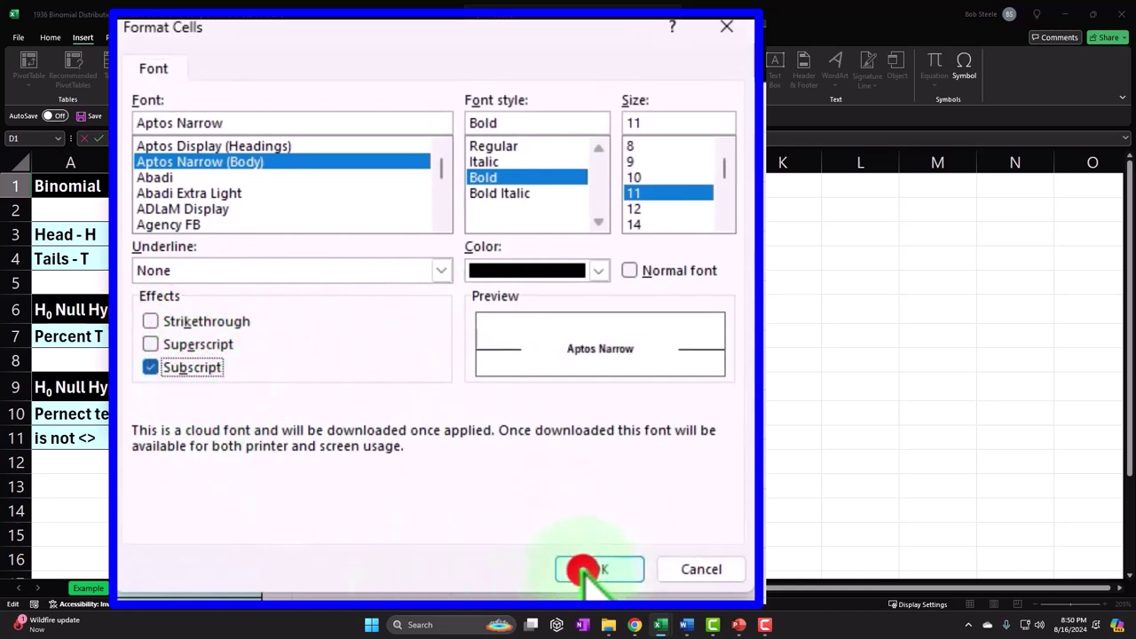
key(Return)
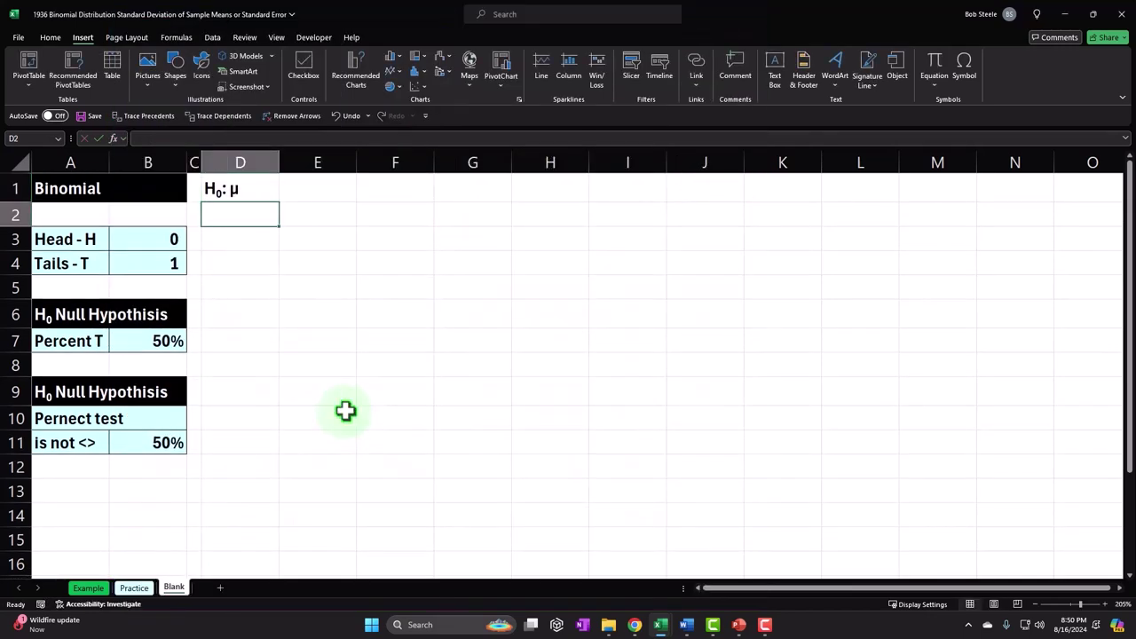
- Copy D1's label into D2 and edit it to read Ha: μ
click(387, 219)
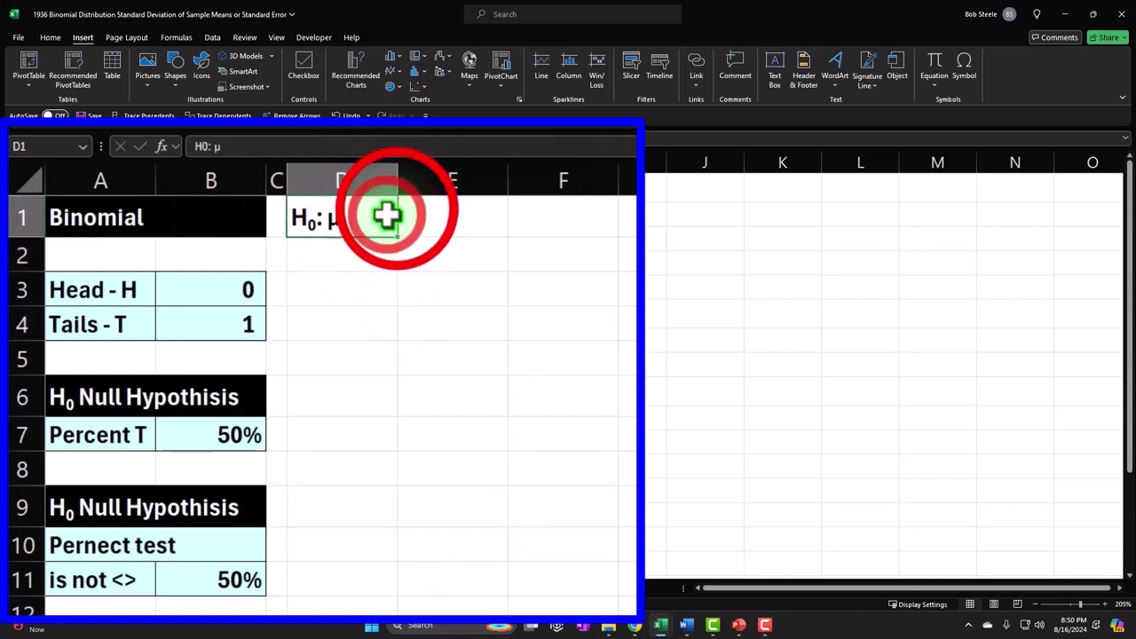
key(ctrl+c)
click(360, 257)
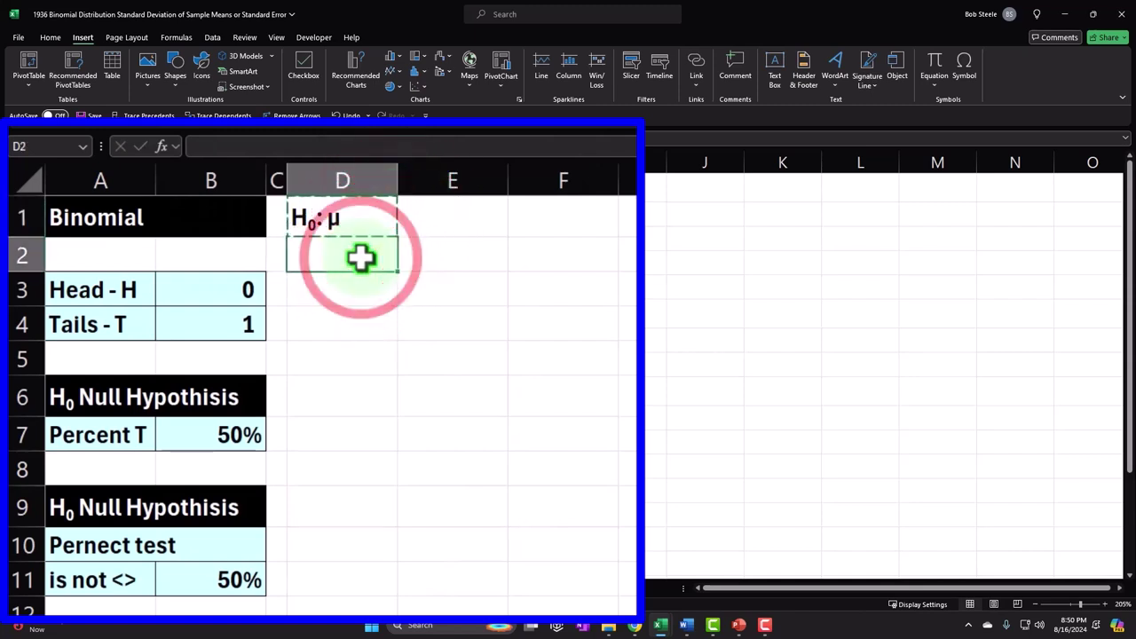
key(ctrl+v)
double_click(317, 258)
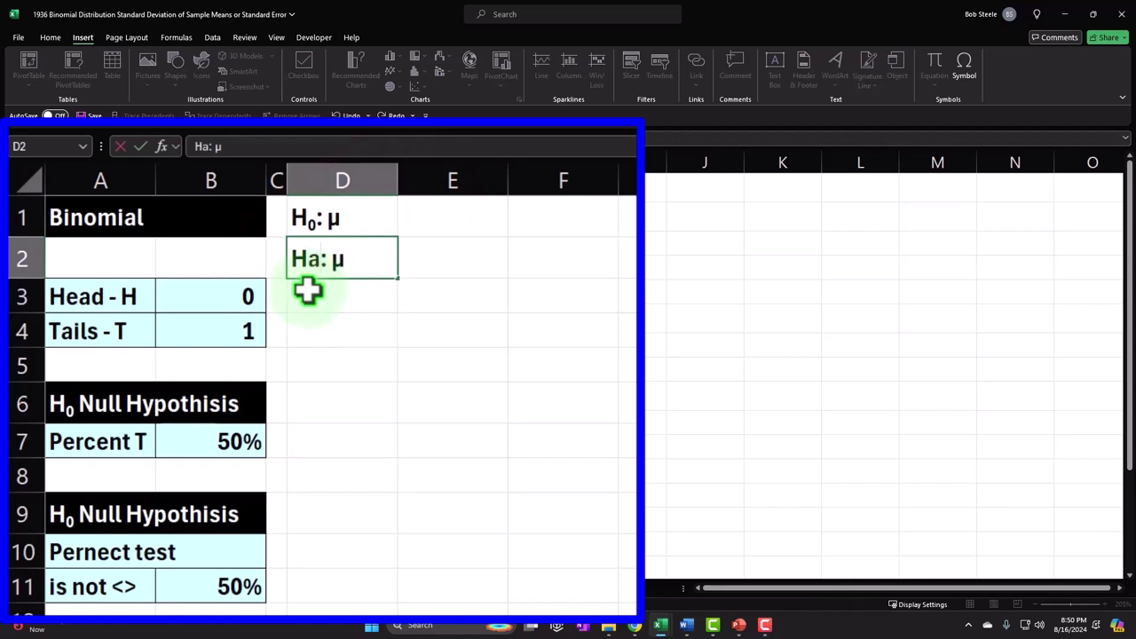
key(Return)
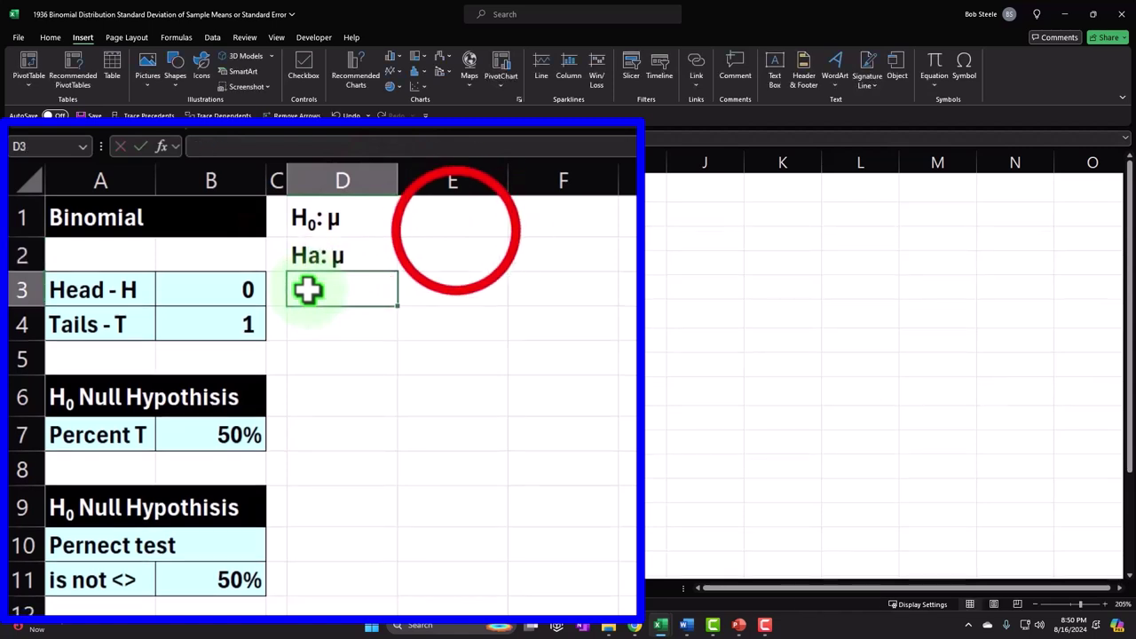
- Enter = in E1 and <> in E2 beside the hypothesis labels
click(455, 230)
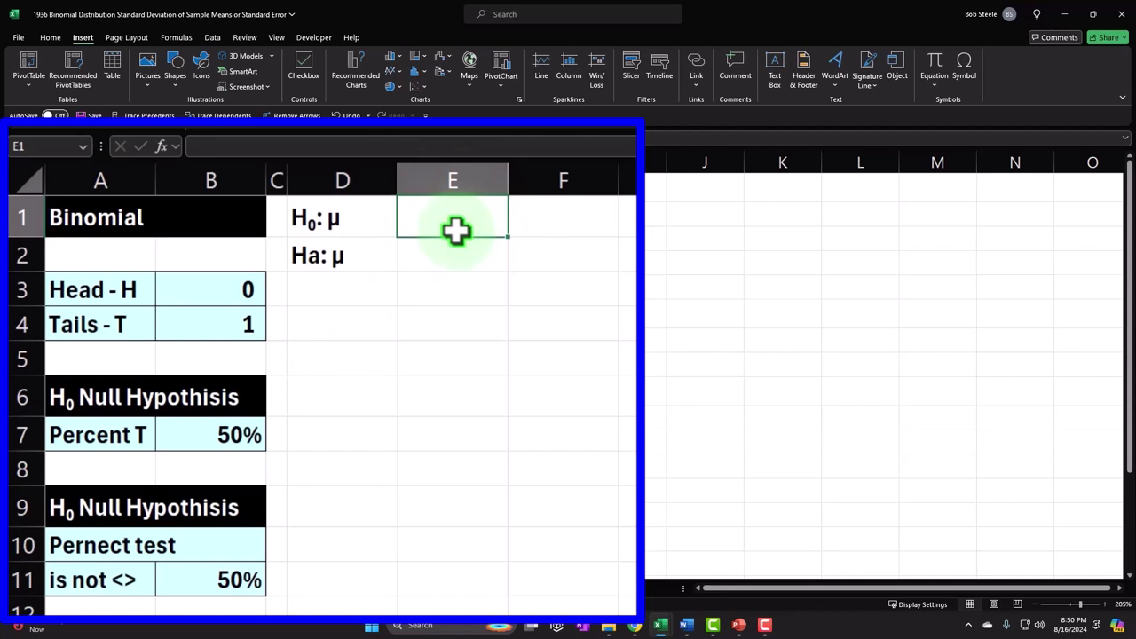
key(Return)
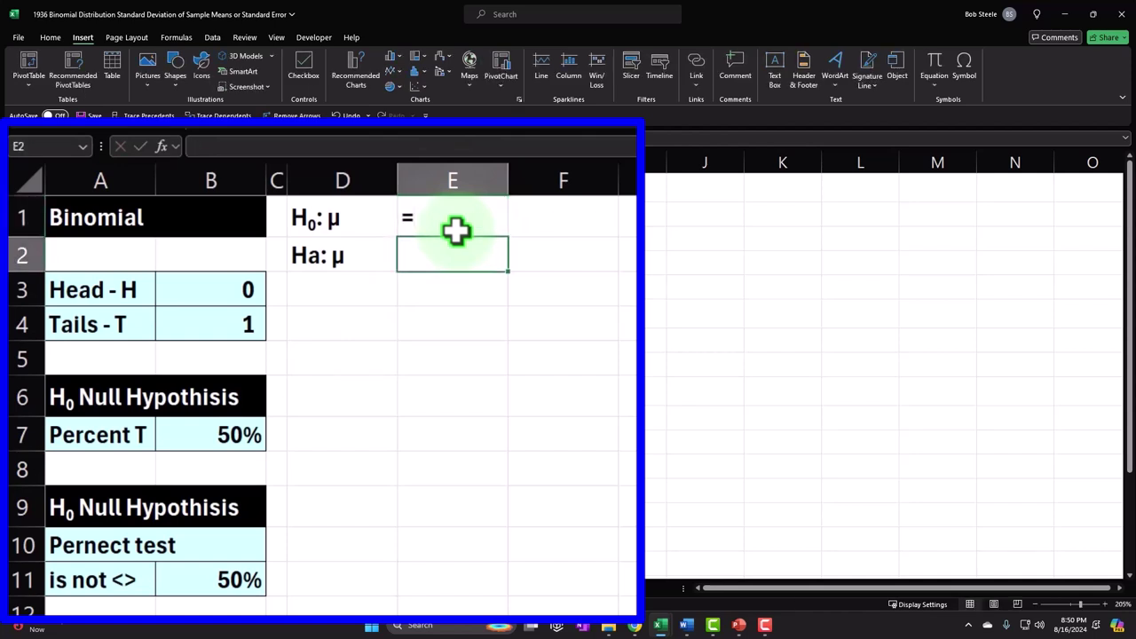
text(<>)
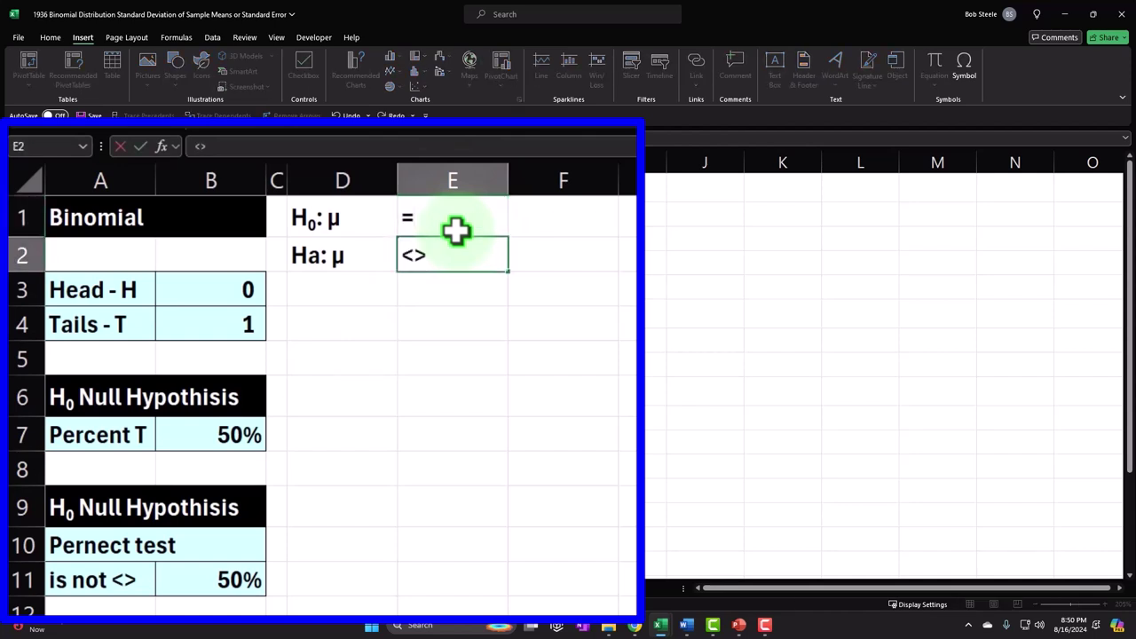
key(Return)
- Enter 0.5 in both F1 and F2 and select the two values
key(Up)
key(Right)
key(Up)
text(.)
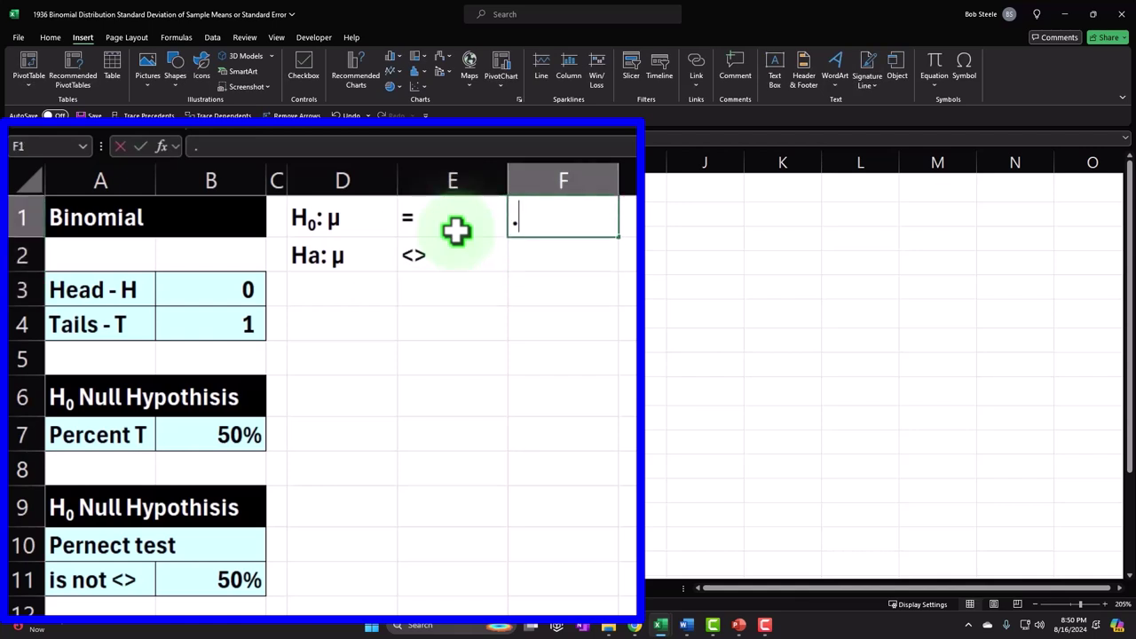
text(5)
key(Return)
text(.5)
key(Return)
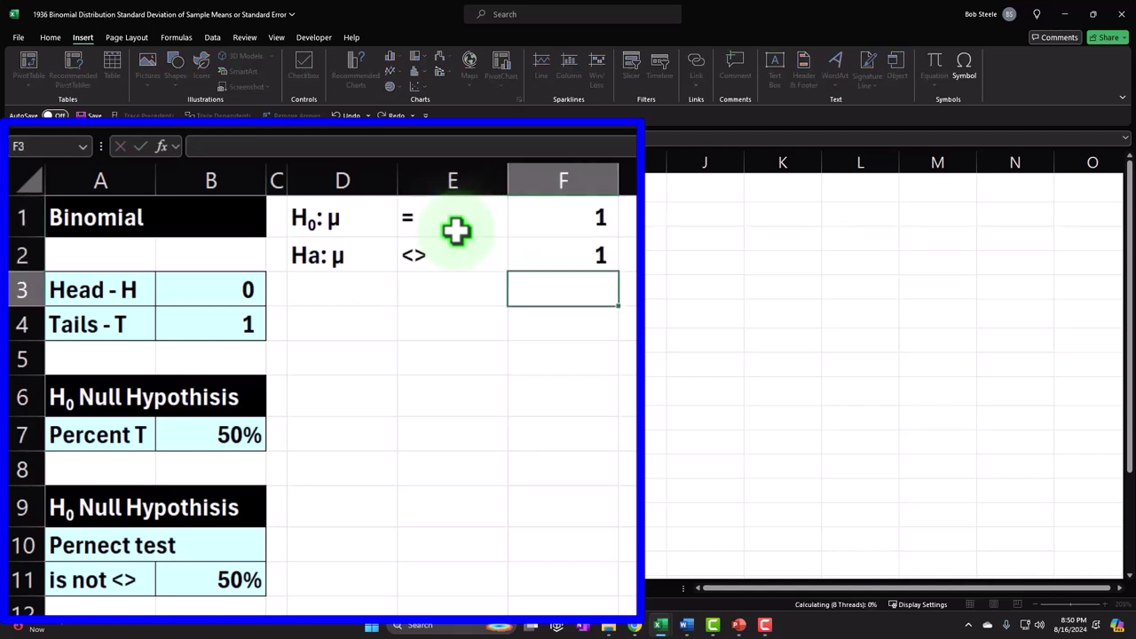
key(Up)
key(shift+Up)
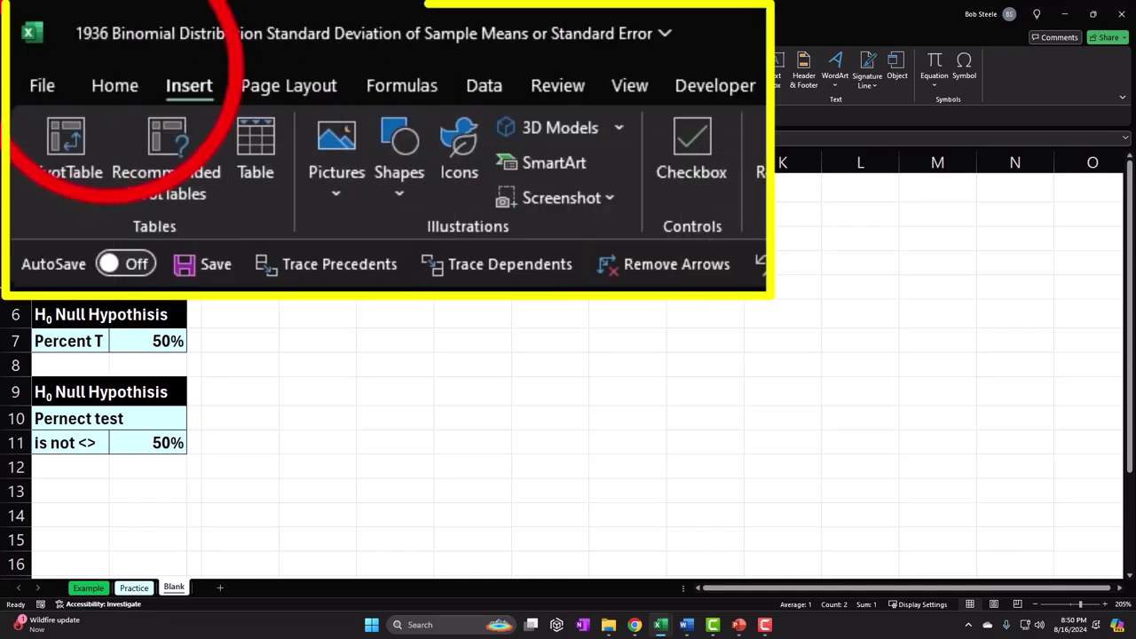
- Centre the = and <> signs and give columns D to F a narrower equal width
click(50, 38)
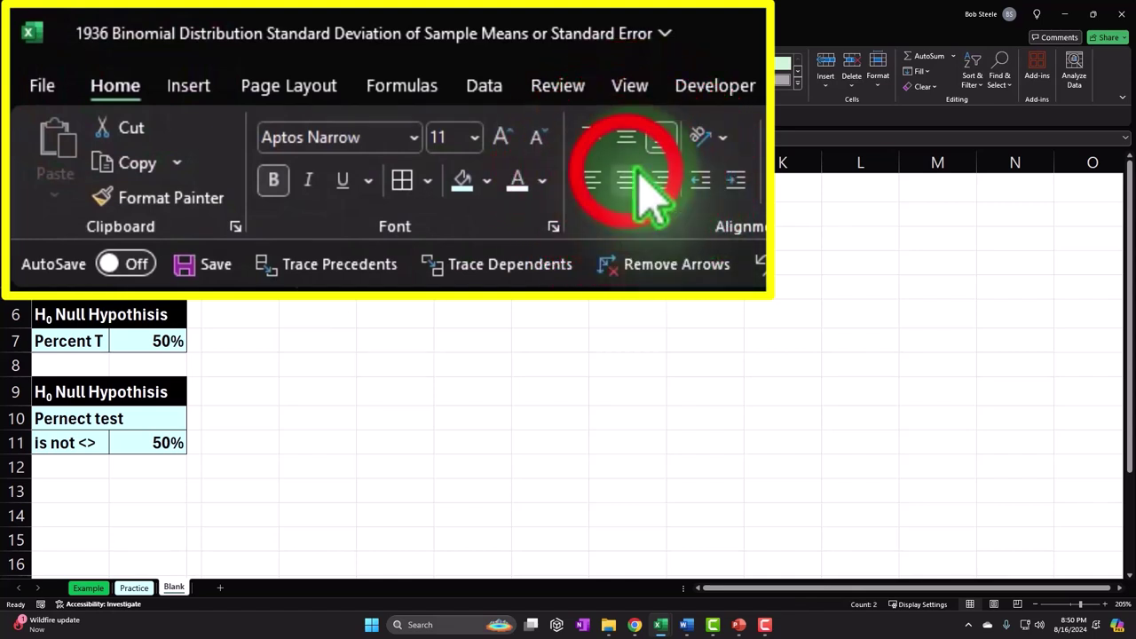
click(275, 79)
drag(256, 162, 362, 164)
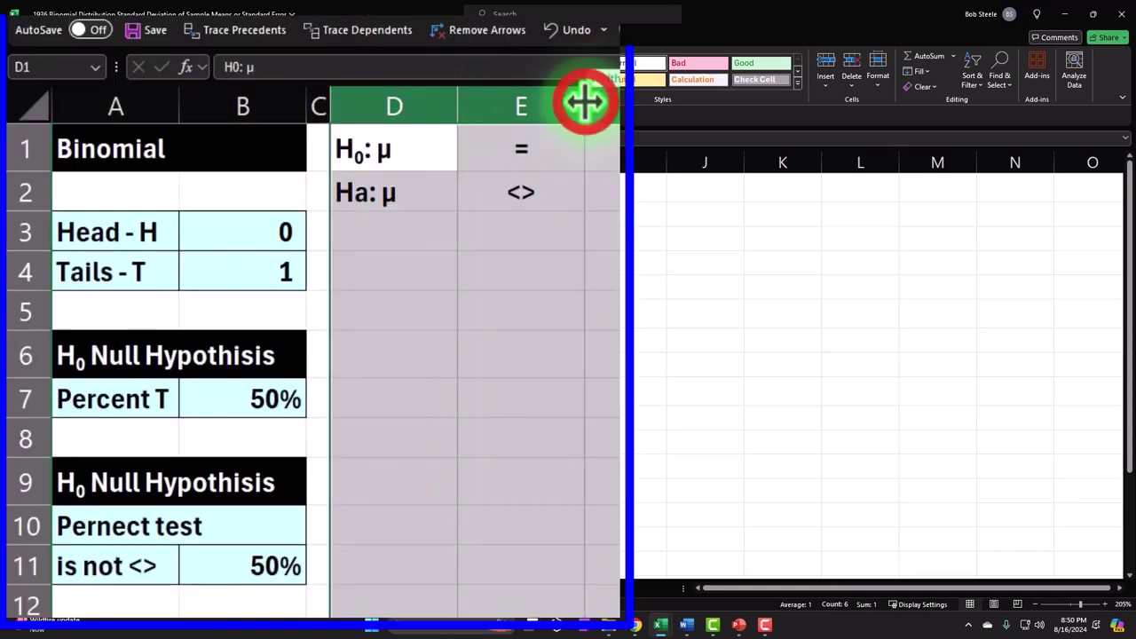
drag(553, 106, 529, 109)
click(537, 306)
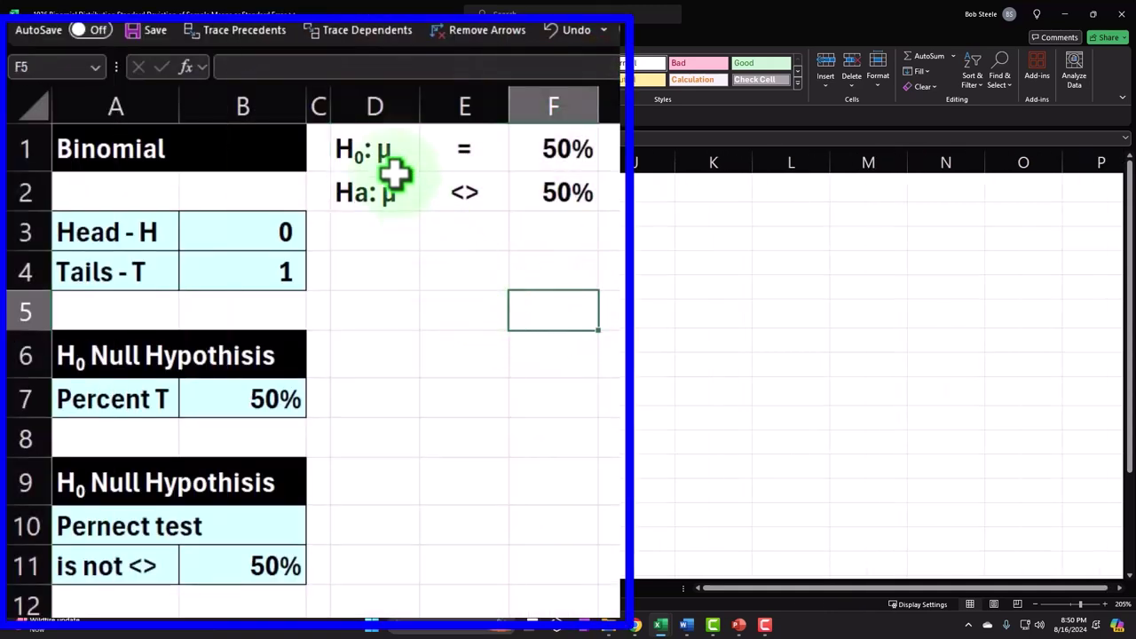
- Fill the hypothesis block D1:F2 with light blue
drag(377, 149, 527, 188)
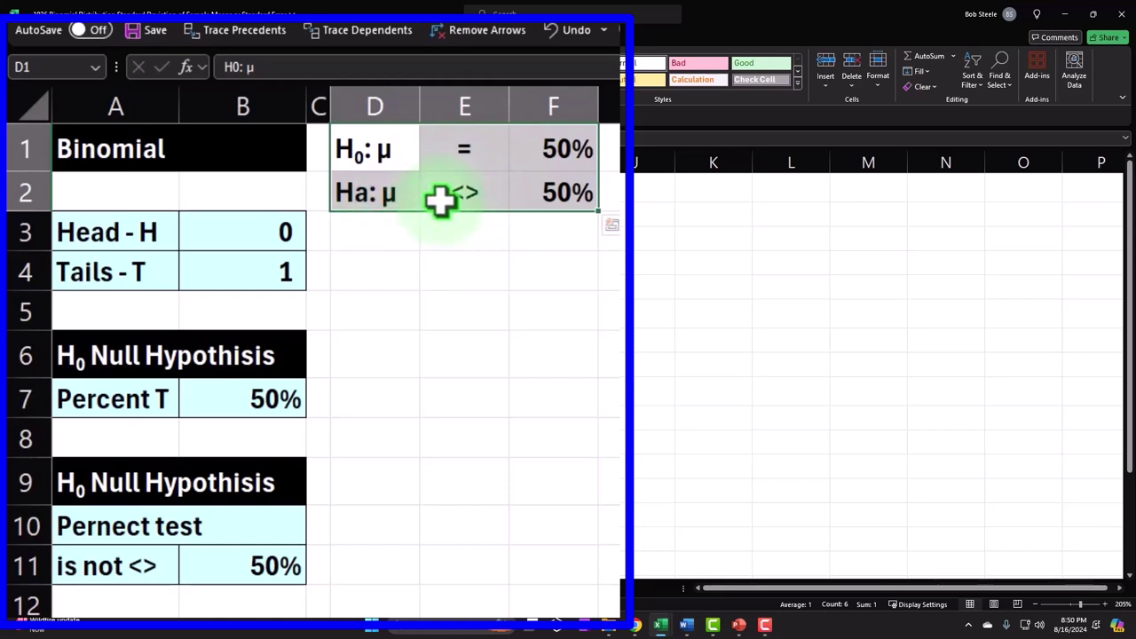
click(451, 157)
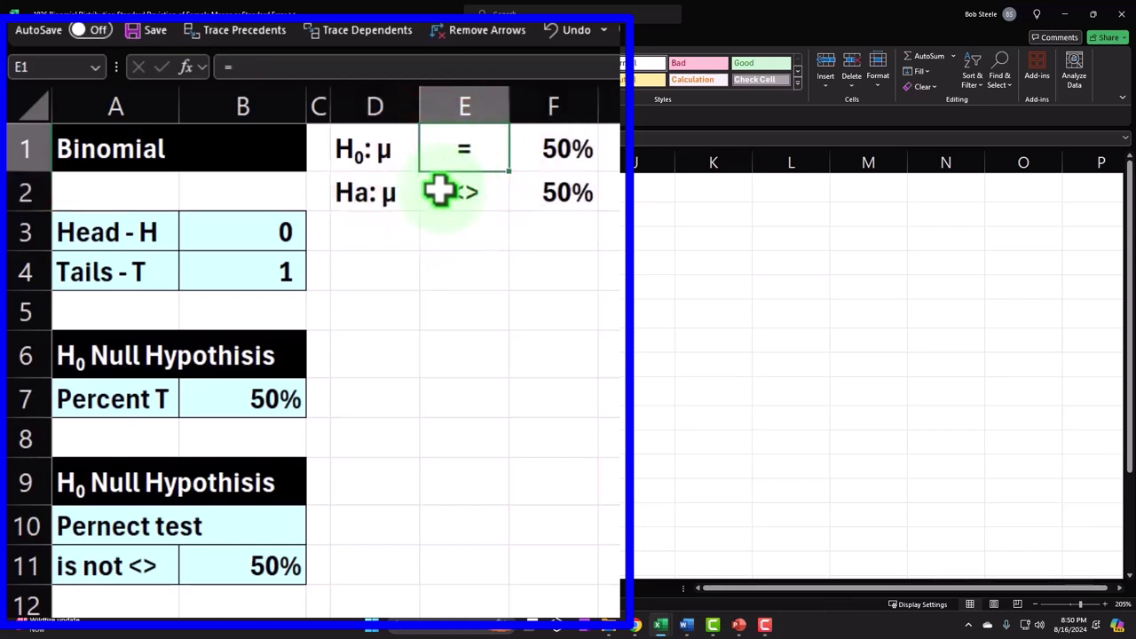
click(439, 190)
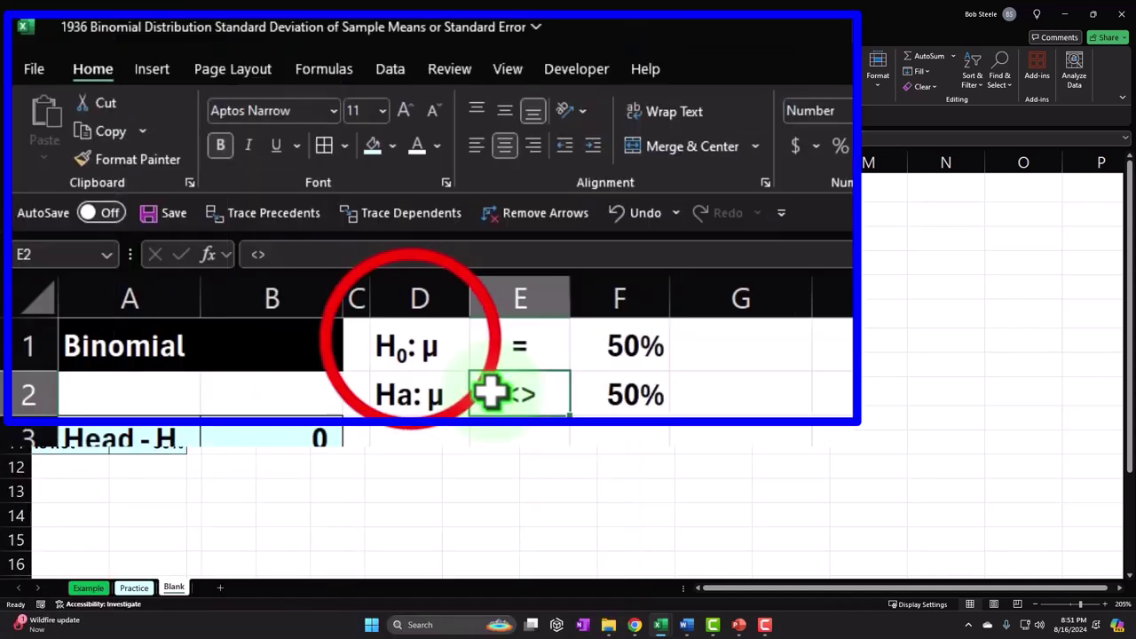
drag(433, 353, 600, 385)
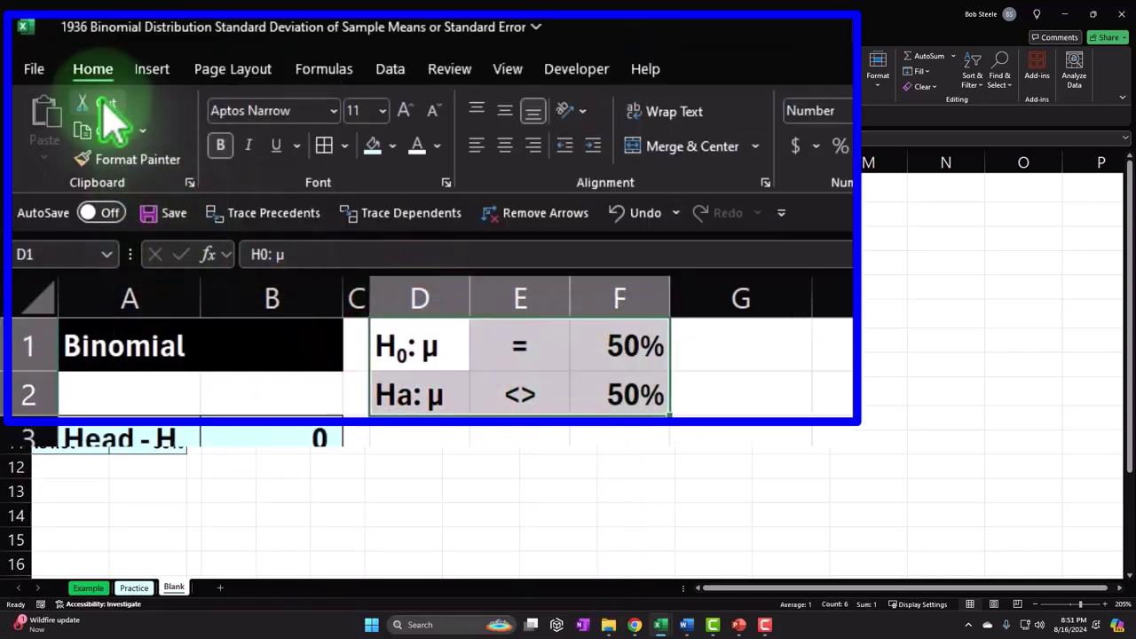
click(374, 146)
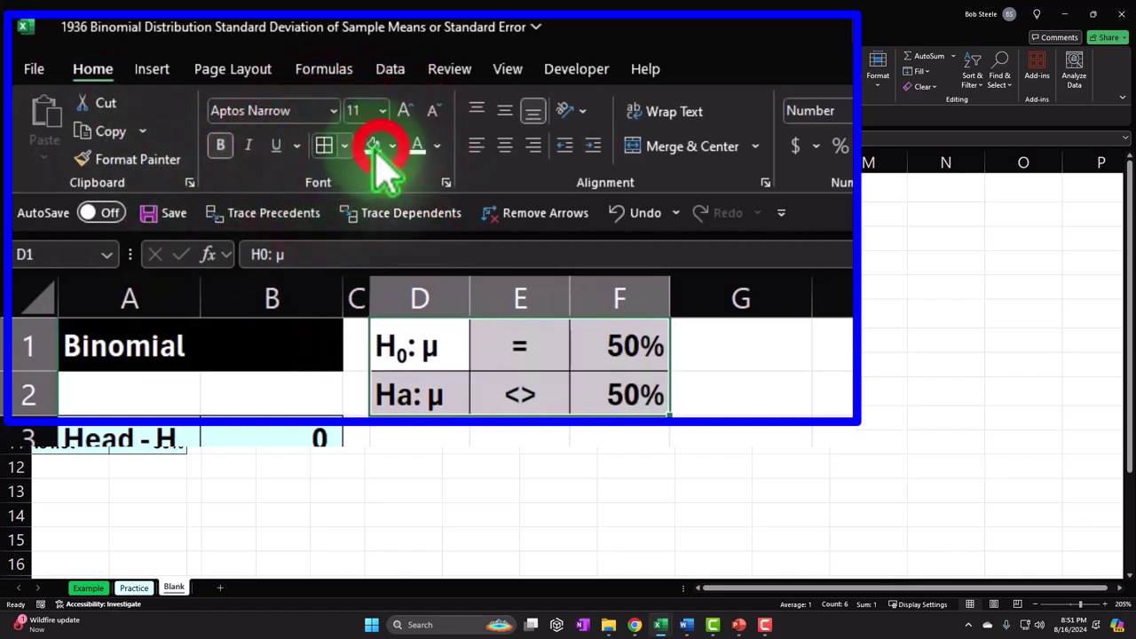
click(683, 435)
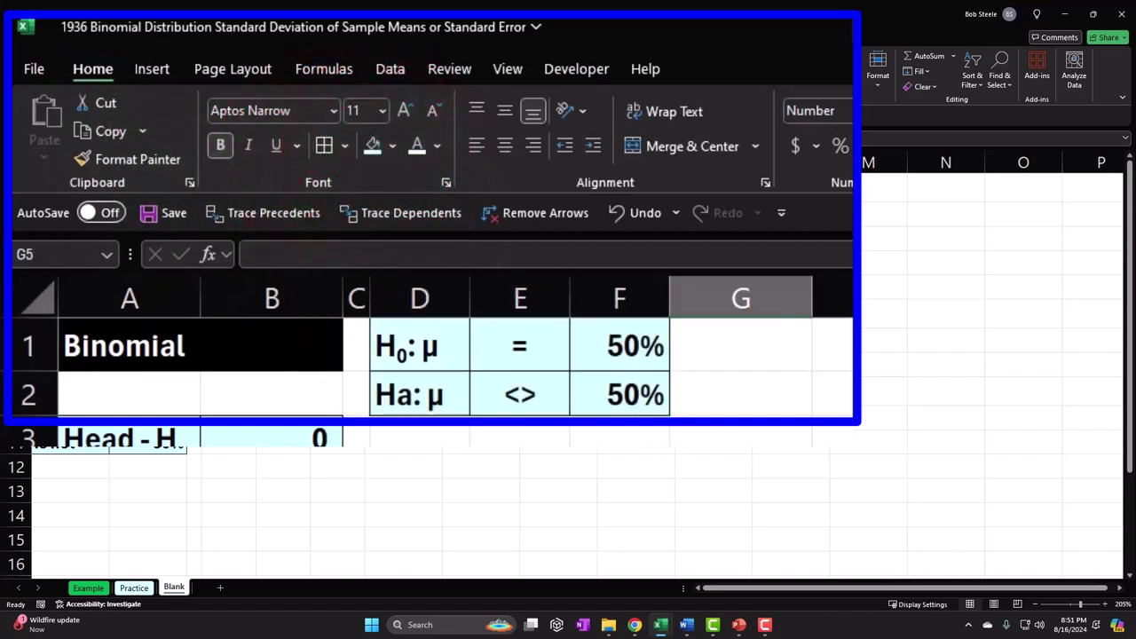
- Narrow column C into a spacer and copy its width onto column G with Format Painter
drag(370, 298, 345, 299)
click(351, 293)
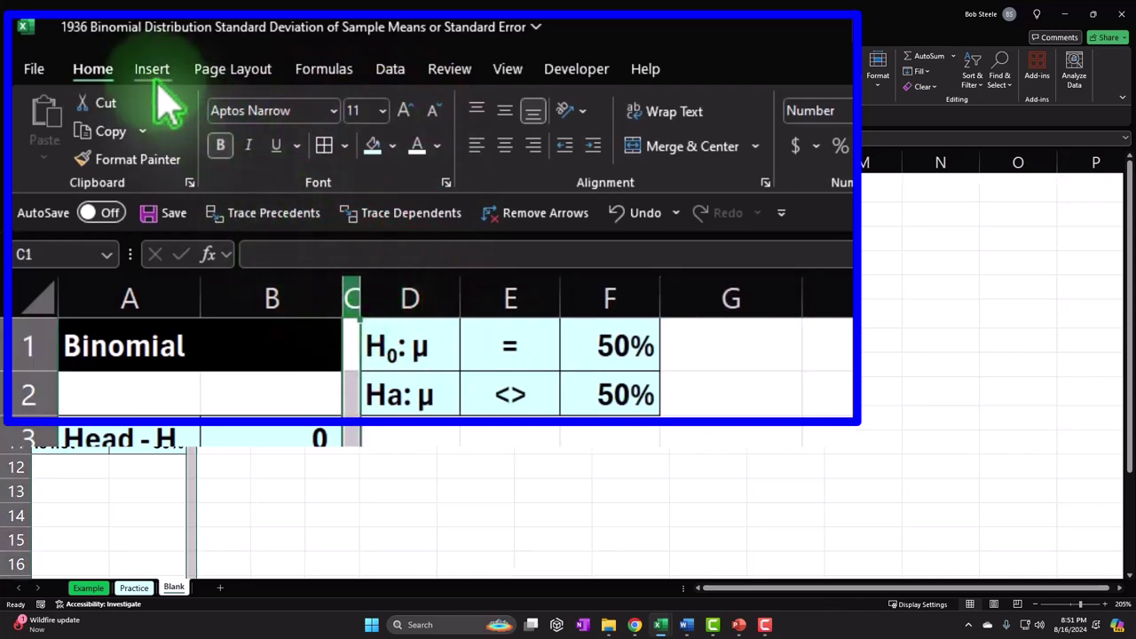
click(129, 160)
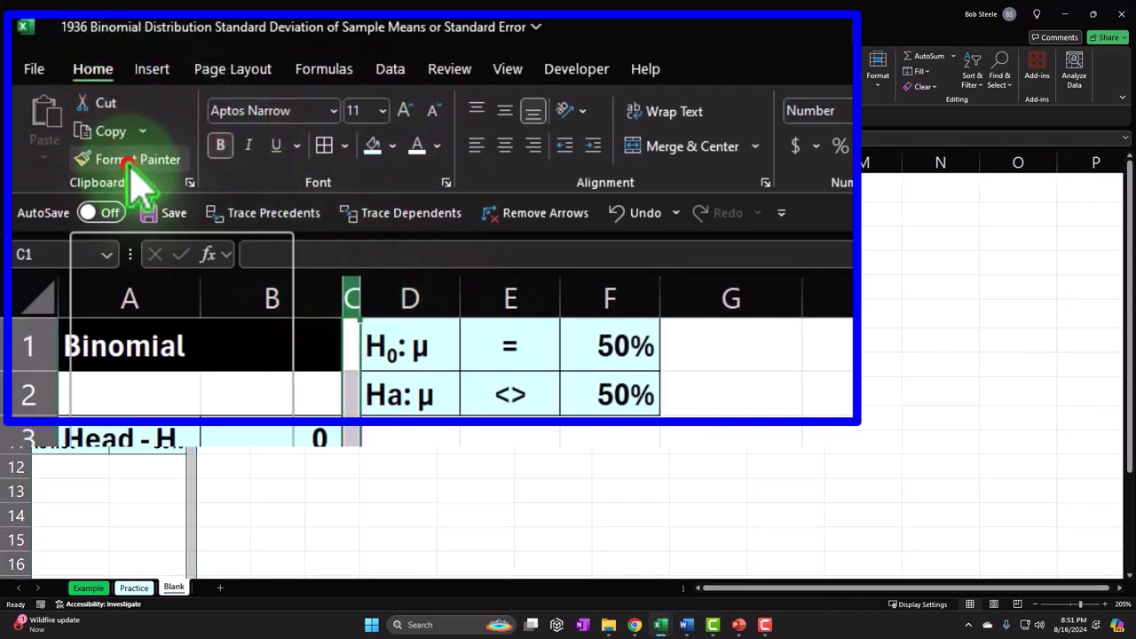
click(719, 296)
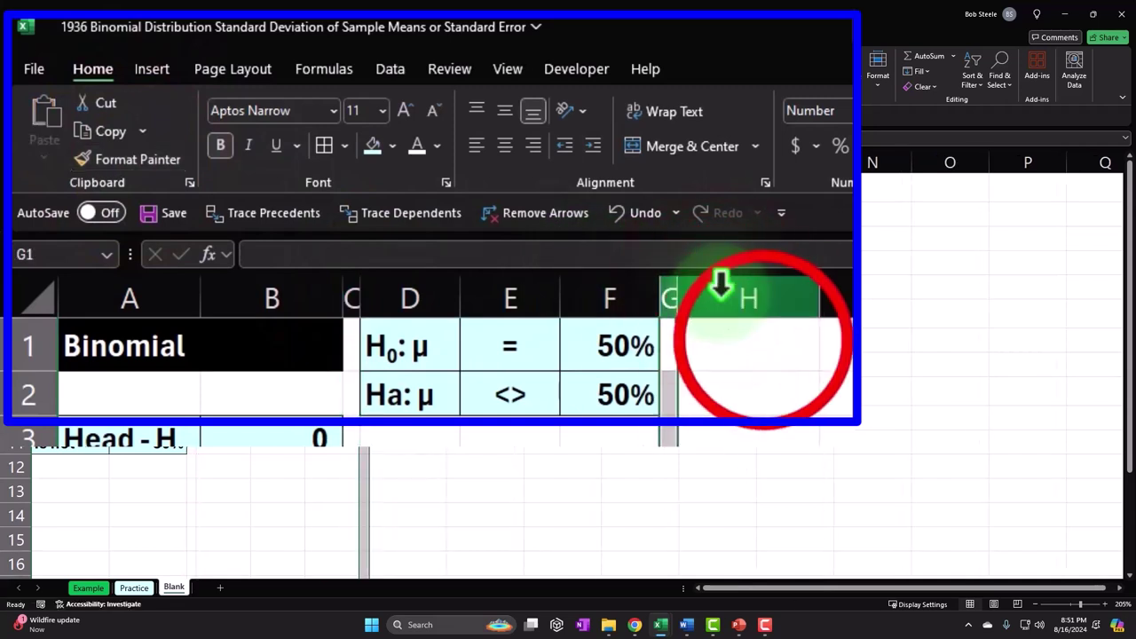
click(761, 343)
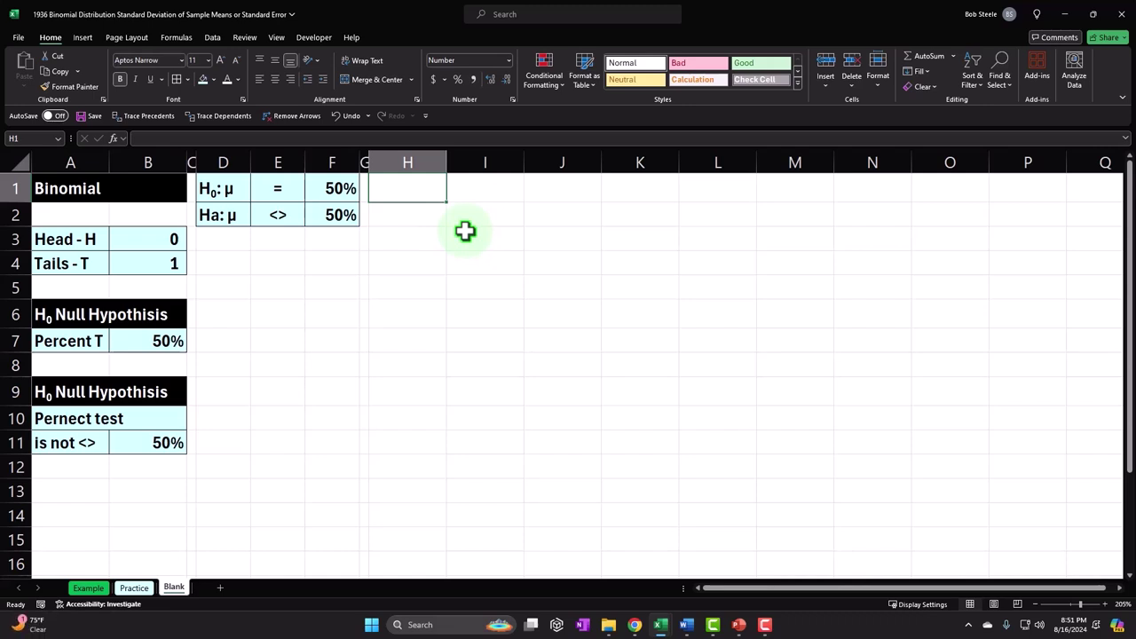
- Enter the label S1 in cell H2
text(S)
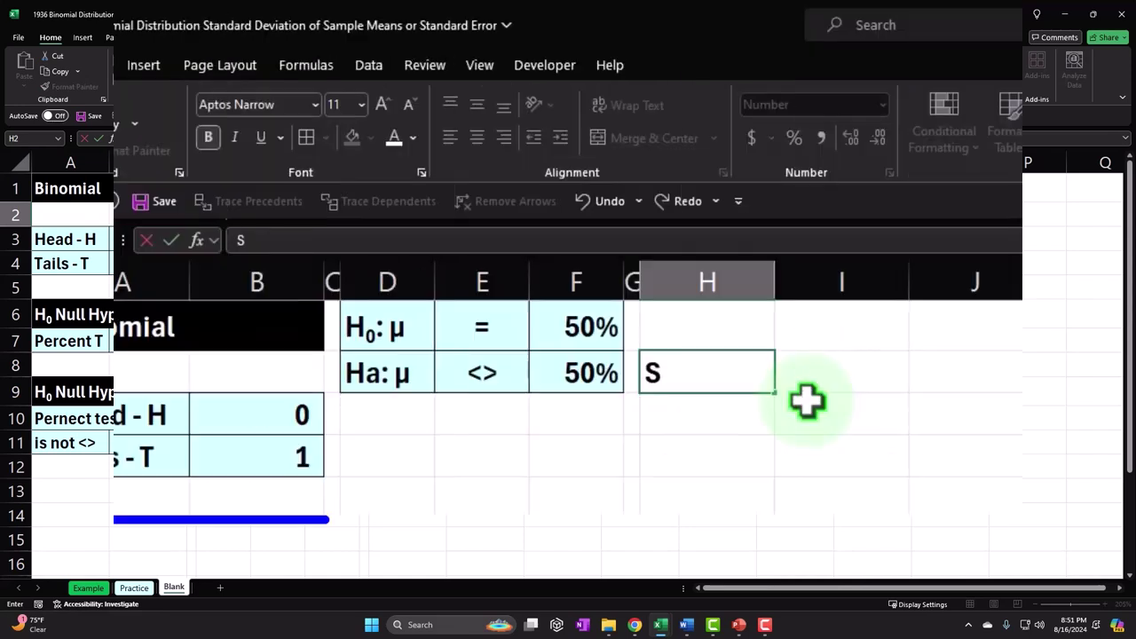
click(723, 369)
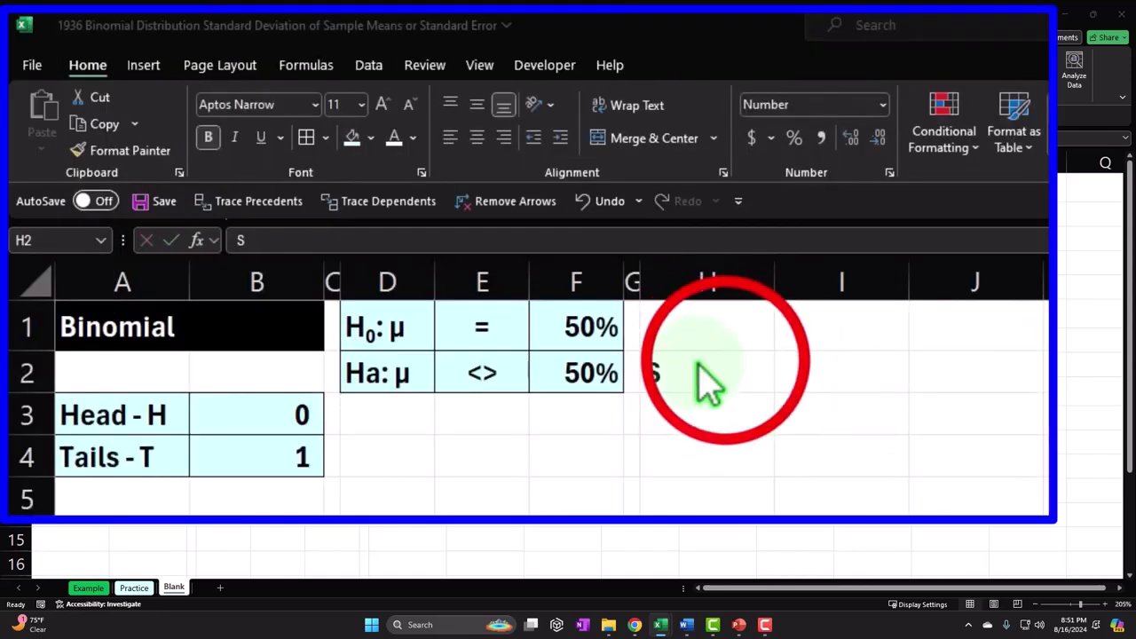
click(726, 367)
double_click(707, 362)
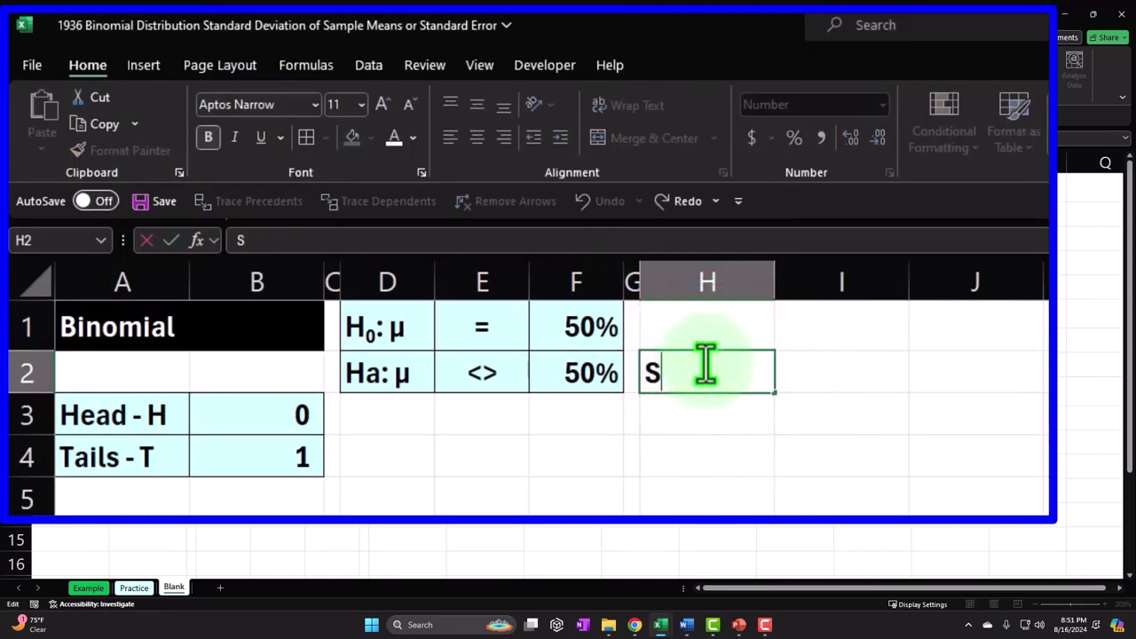
text(1)
key(Return)
- Enter sample numbers 1 in I1 and 2 in J1
key(Up)
key(Right)
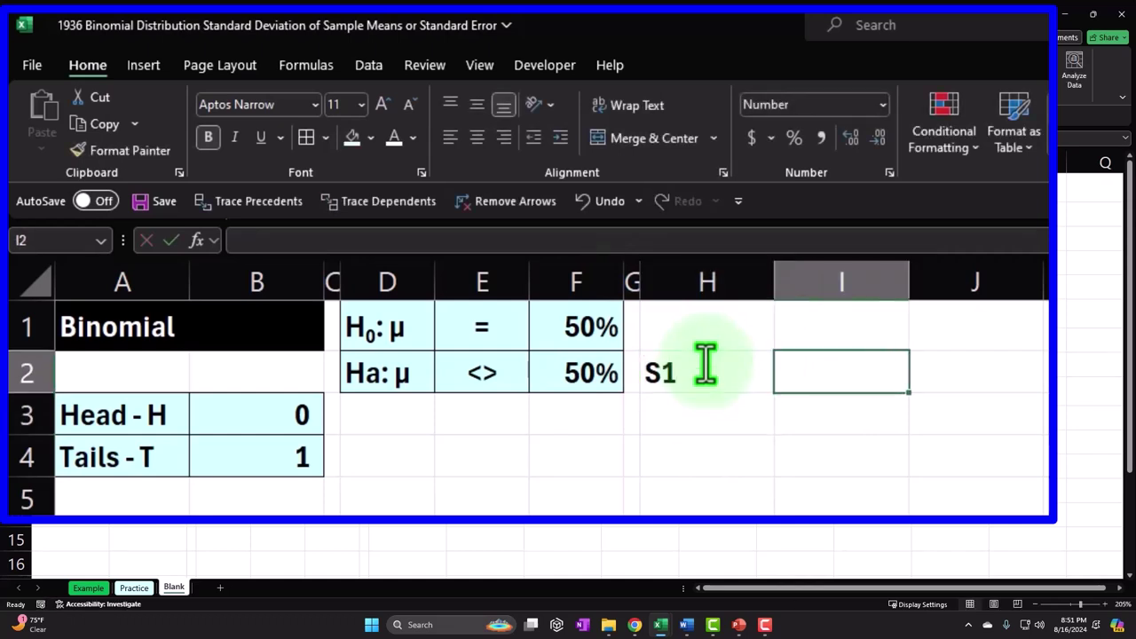
key(Up)
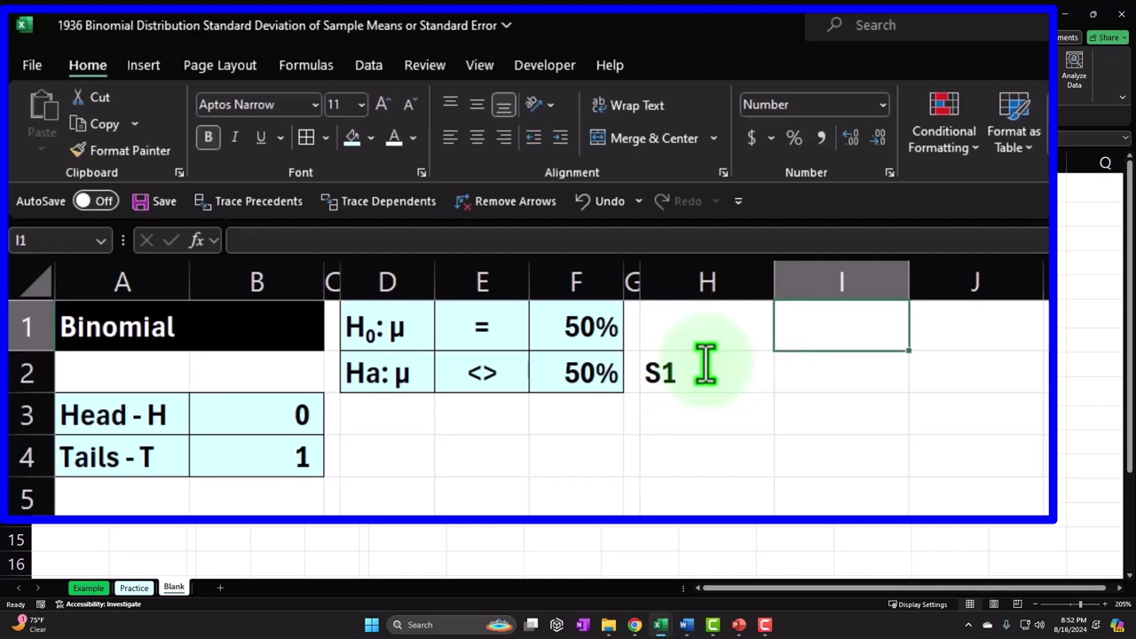
text(1)
key(Tab)
text(2)
key(Tab)
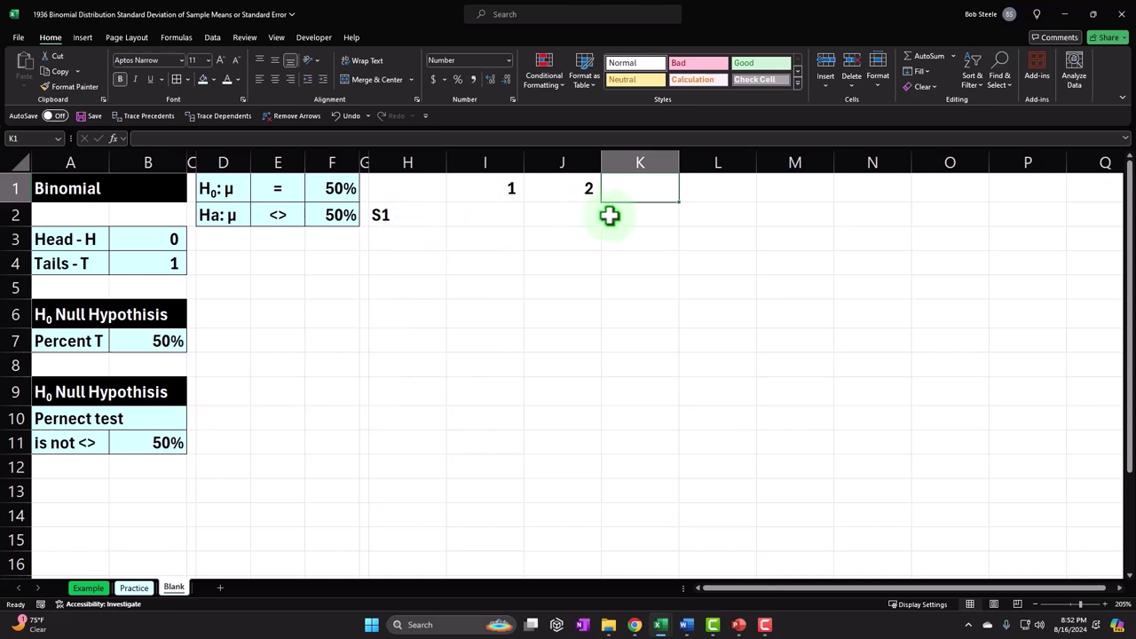
- Extend the sample numbers to 30 across I1:AL1 and narrow columns I:AL to 6.88
drag(510, 186, 561, 184)
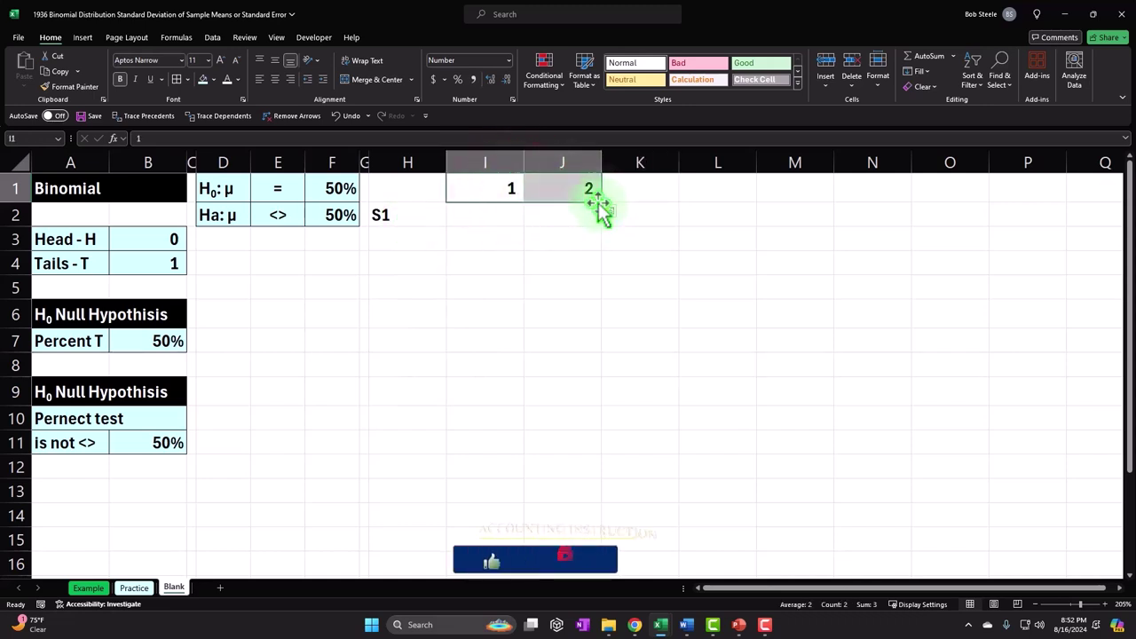
drag(603, 204, 402, 172)
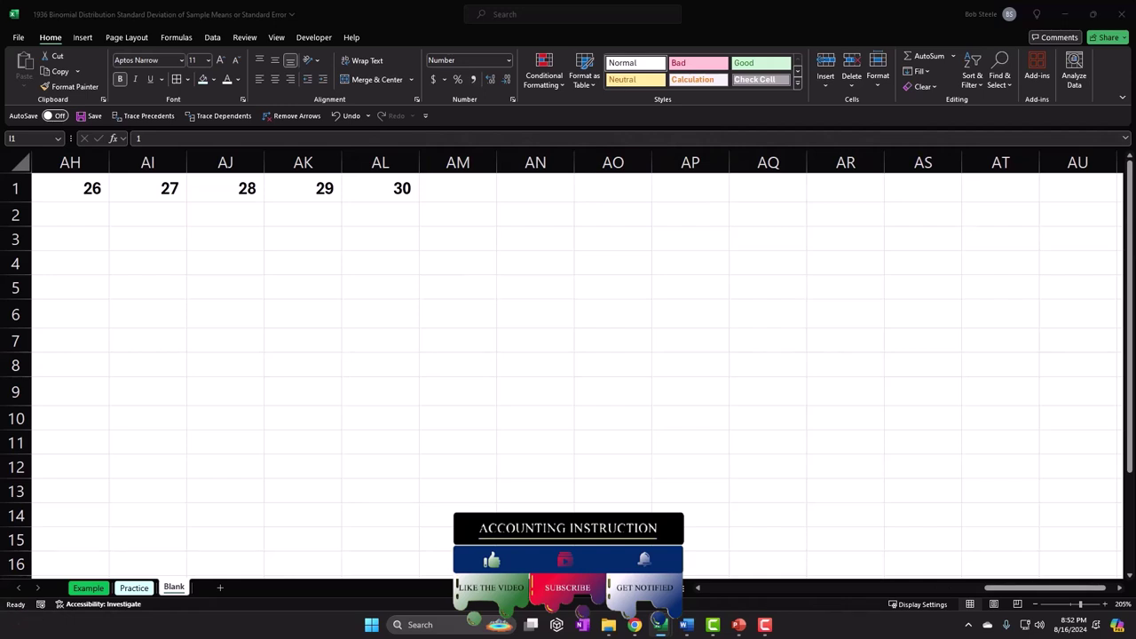
click(926, 355)
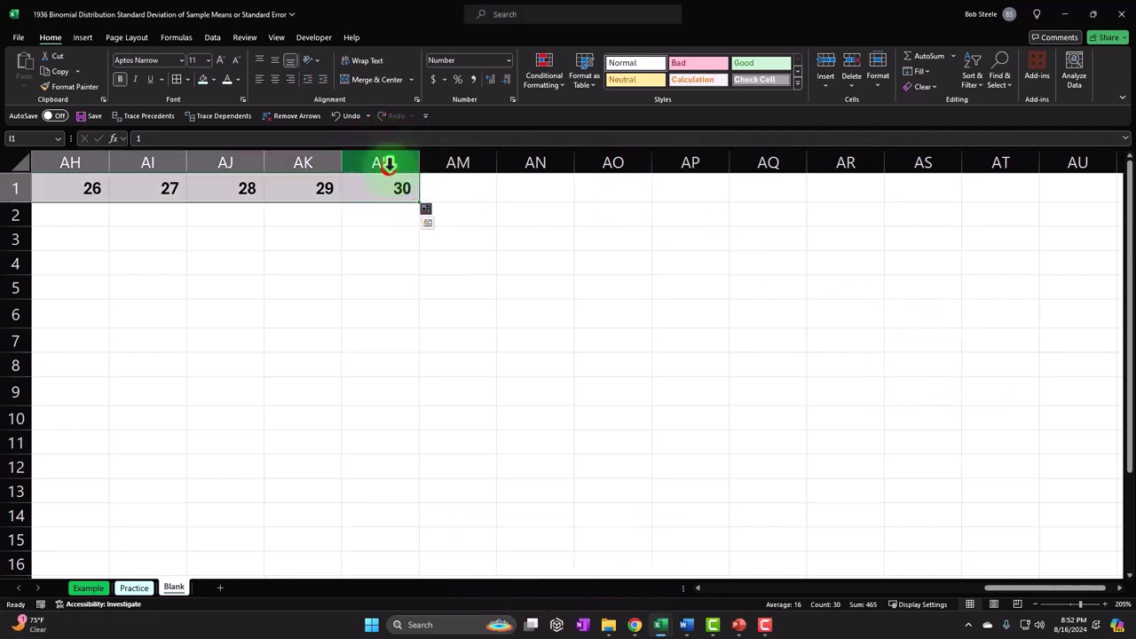
drag(388, 163, 137, 188)
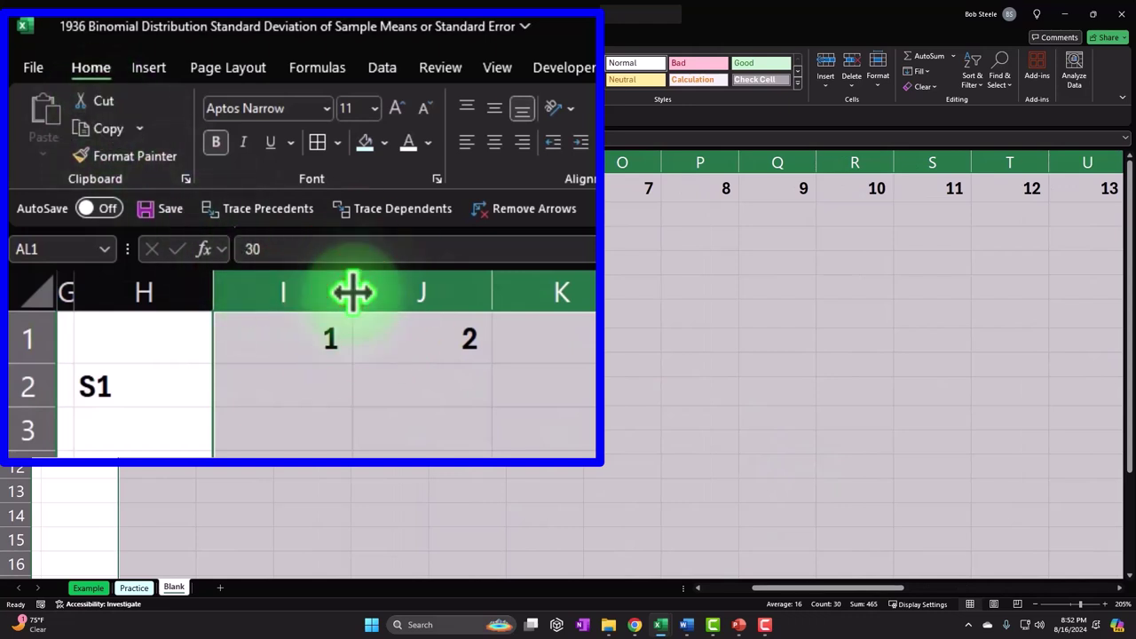
drag(351, 287, 297, 306)
click(209, 335)
- Give the number row I1:AL1 a black fill with centred numbers
click(254, 332)
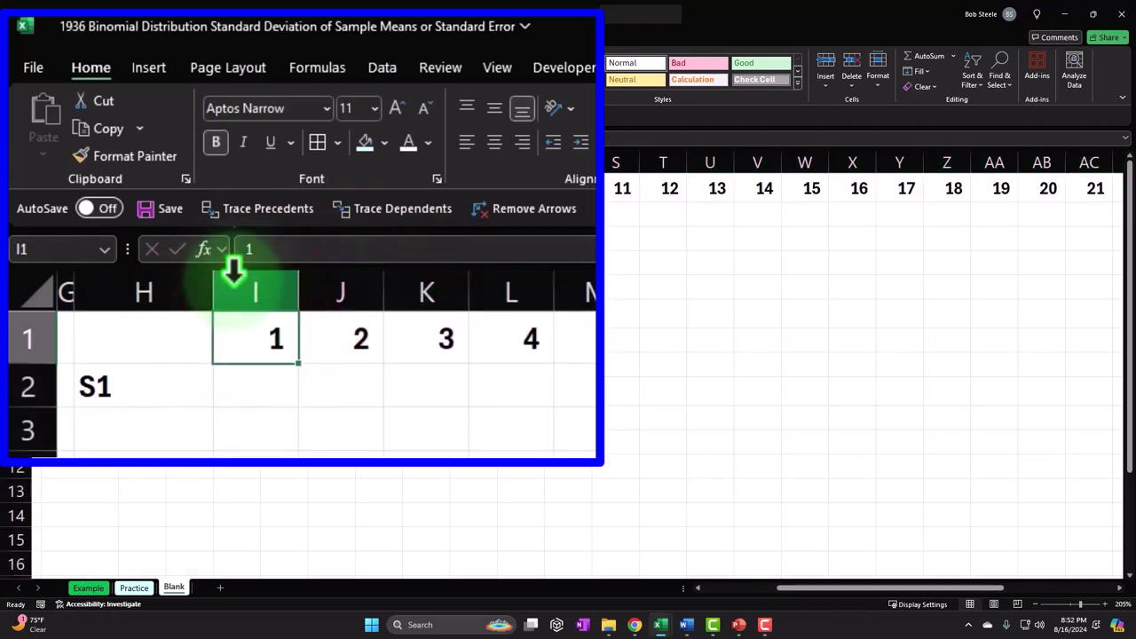
key(shift+Right)
key(shift+Right)
key(shift+Right)
key(shift+Right)
key(shift+Right)
key(shift+Right)
key(shift+Right)
key(shift+Right)
key(shift+Right)
key(shift+Right)
key(shift+Right)
key(shift+Right)
key(shift+Right)
key(shift+Right)
key(shift+Right)
key(shift+Right)
key(shift+Right)
key(shift+Right)
key(shift+Right)
key(shift+Right)
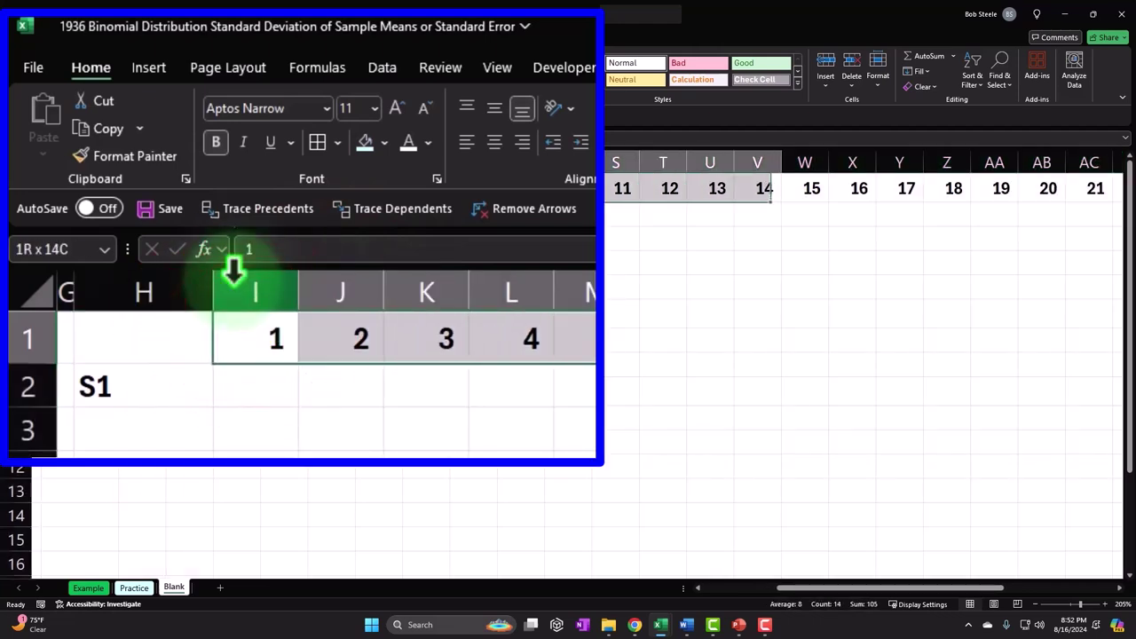
key(shift+Right)
key(shift+Right)
key(shift+Right)
key(shift+Right)
key(shift+Right)
key(shift+Right)
key(shift+Right)
key(shift+Right)
key(shift+Right)
key(shift+Right)
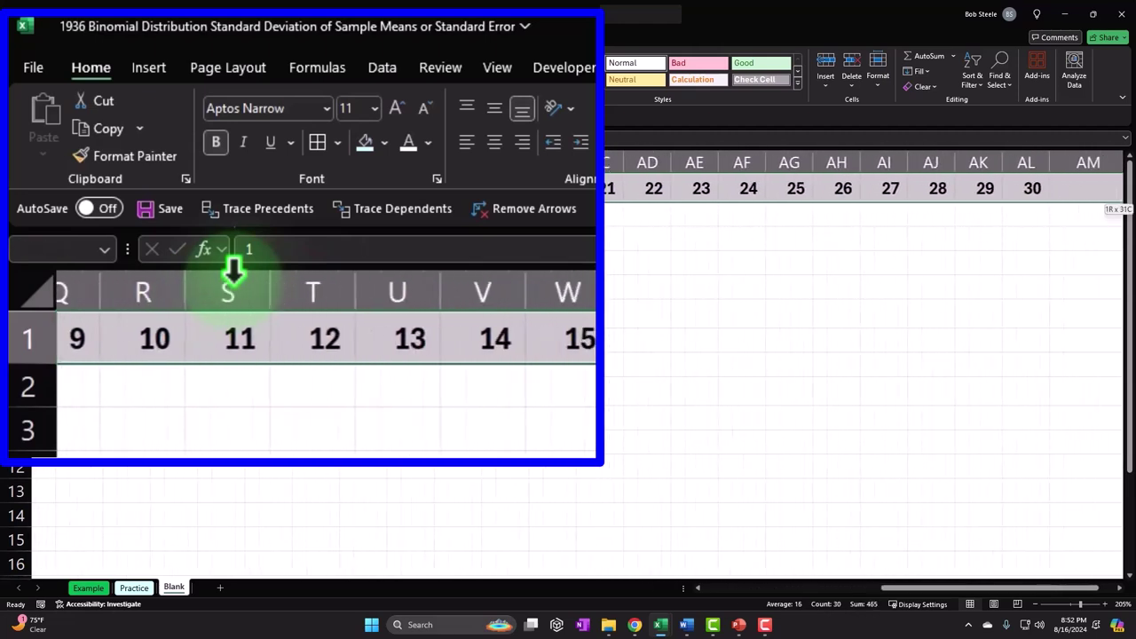
key(shift+Left)
key(shift+Left)
key(shift+Left)
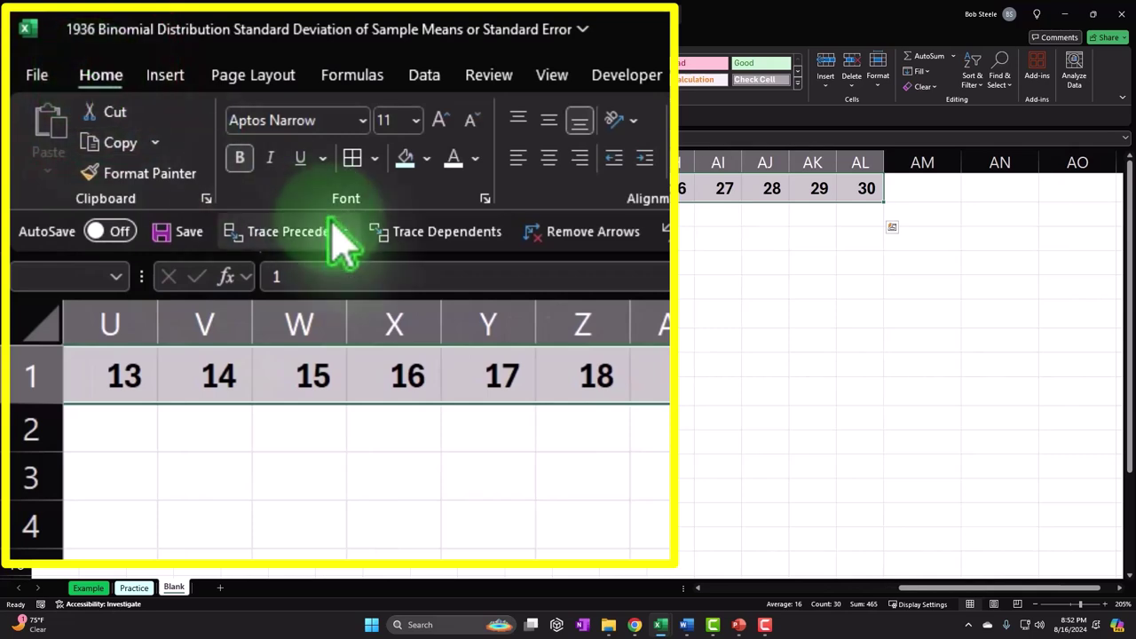
click(426, 158)
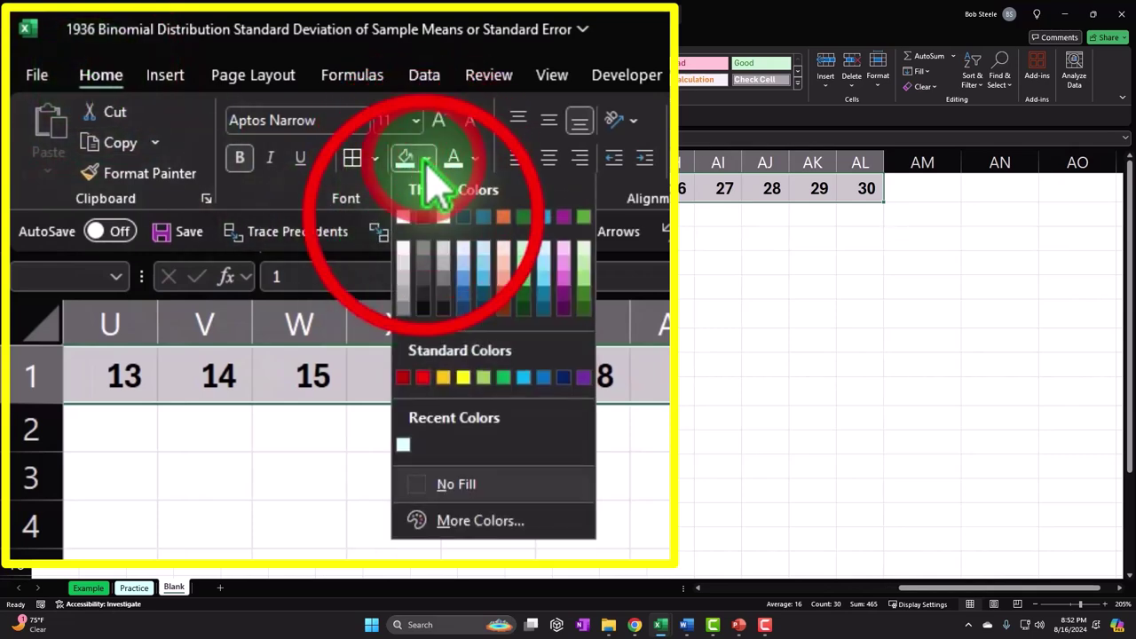
click(423, 219)
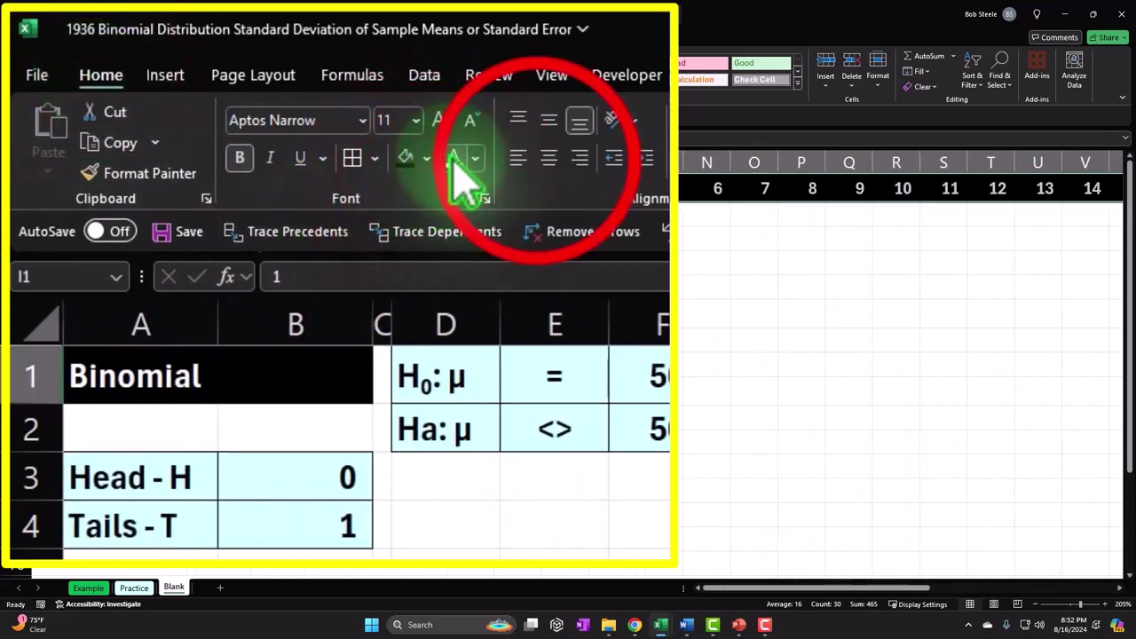
click(541, 165)
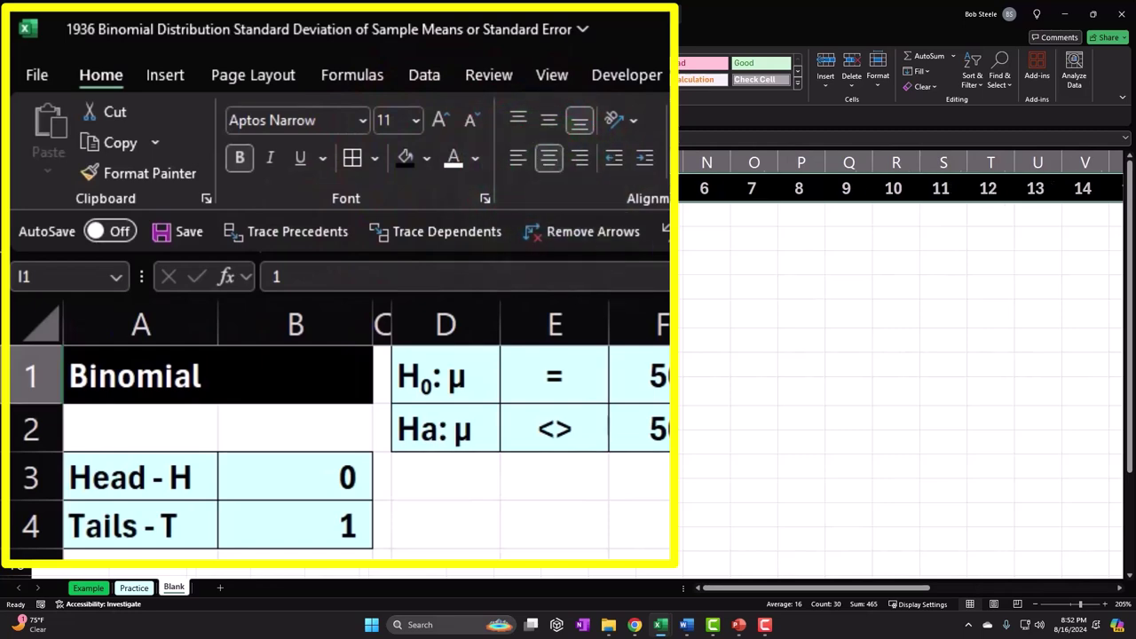
click(404, 202)
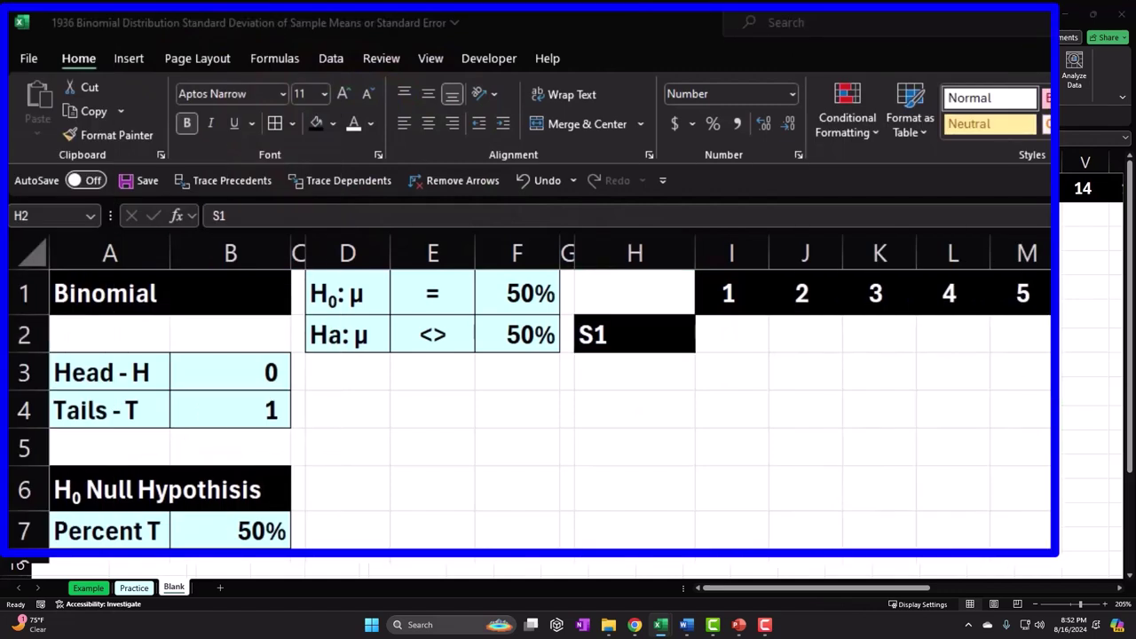
- Enter =RANDBETWEEN(0,1) in I2 and fill it across to AL2 for 30 random flips
click(746, 330)
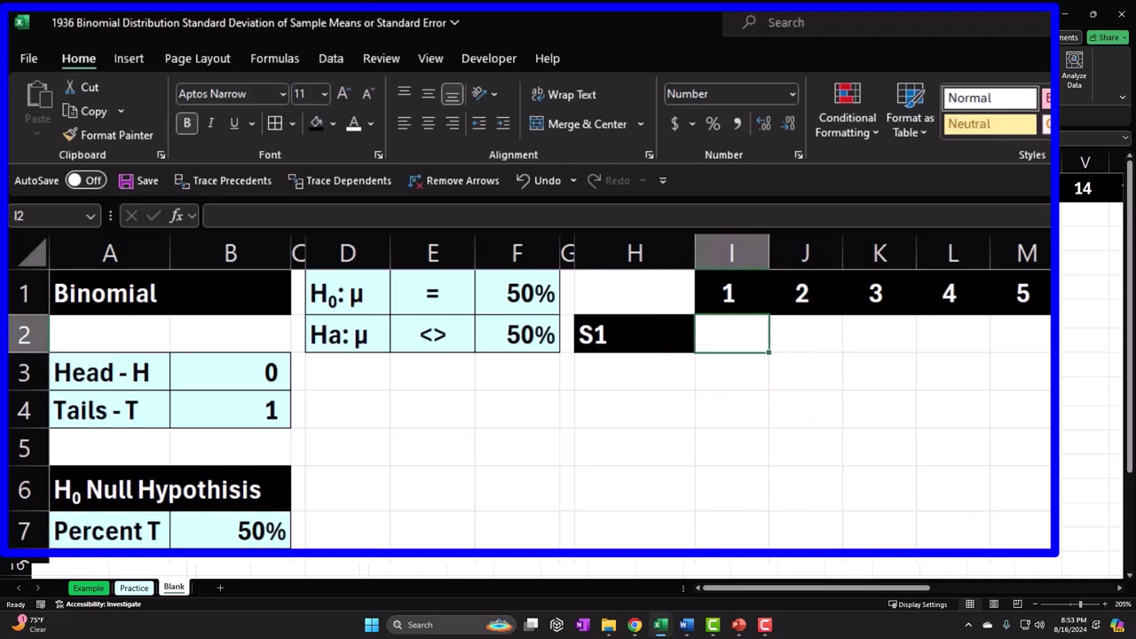
text(=)
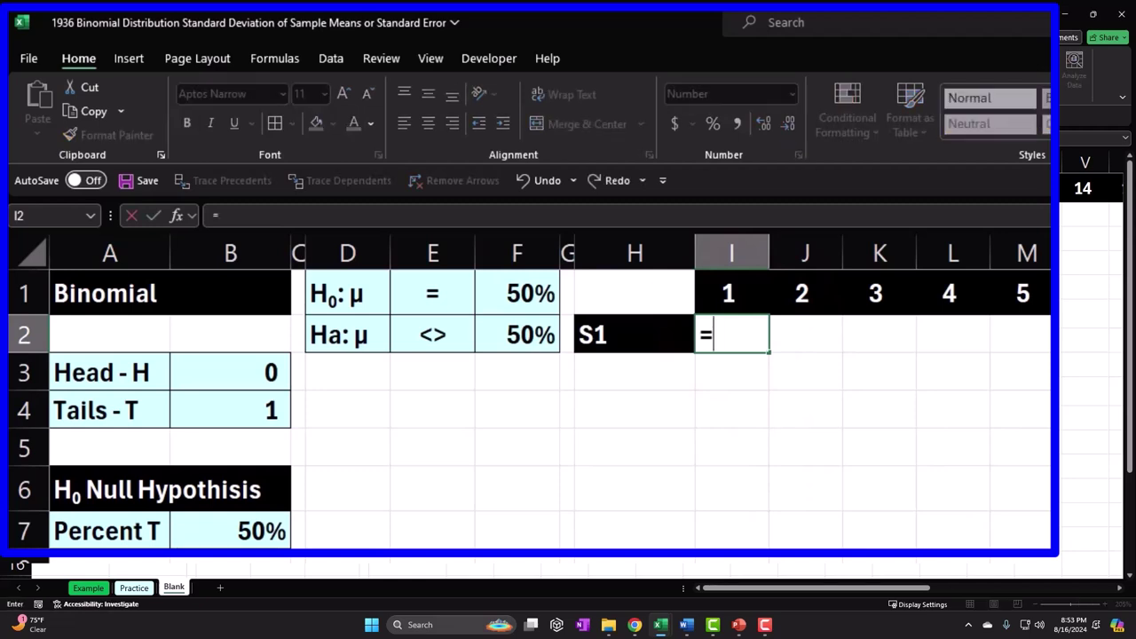
text(rand)
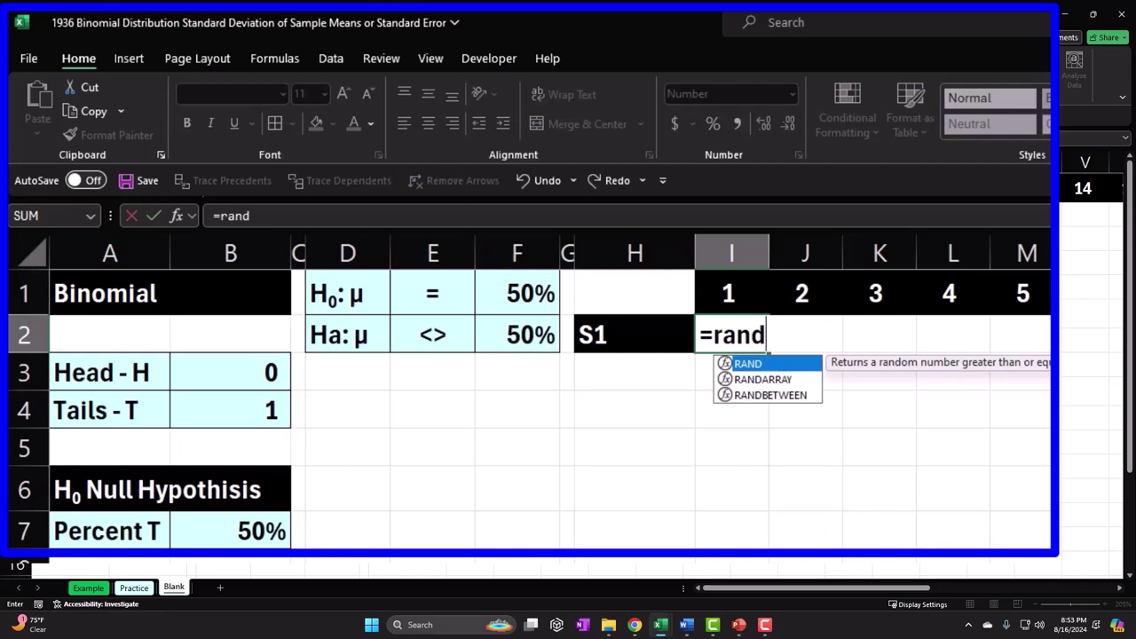
double_click(781, 395)
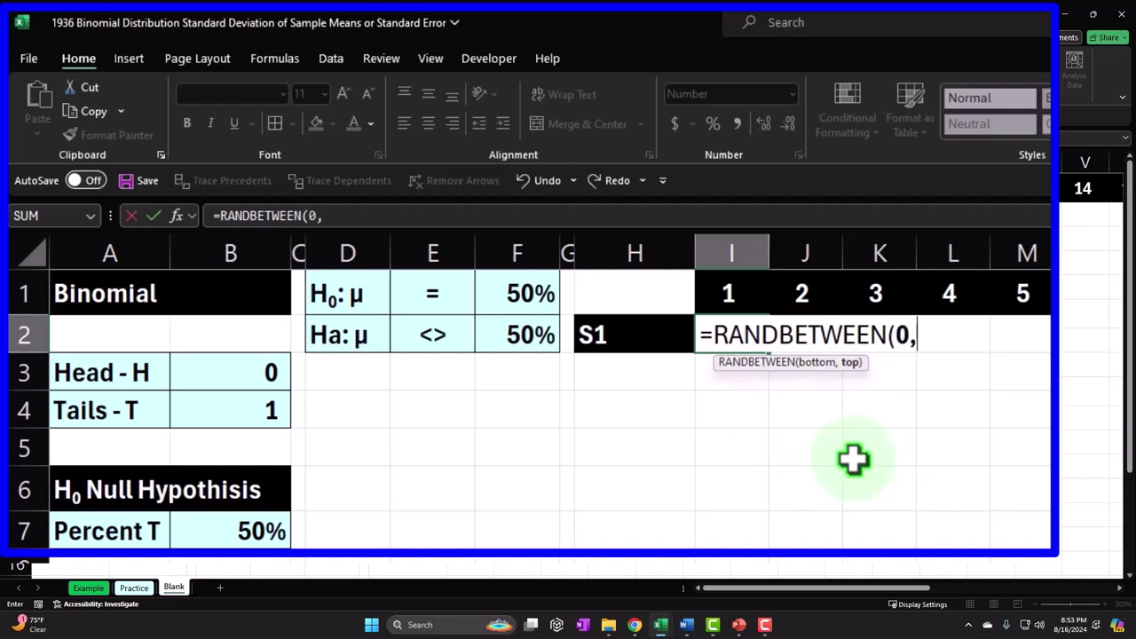
text(0,1))
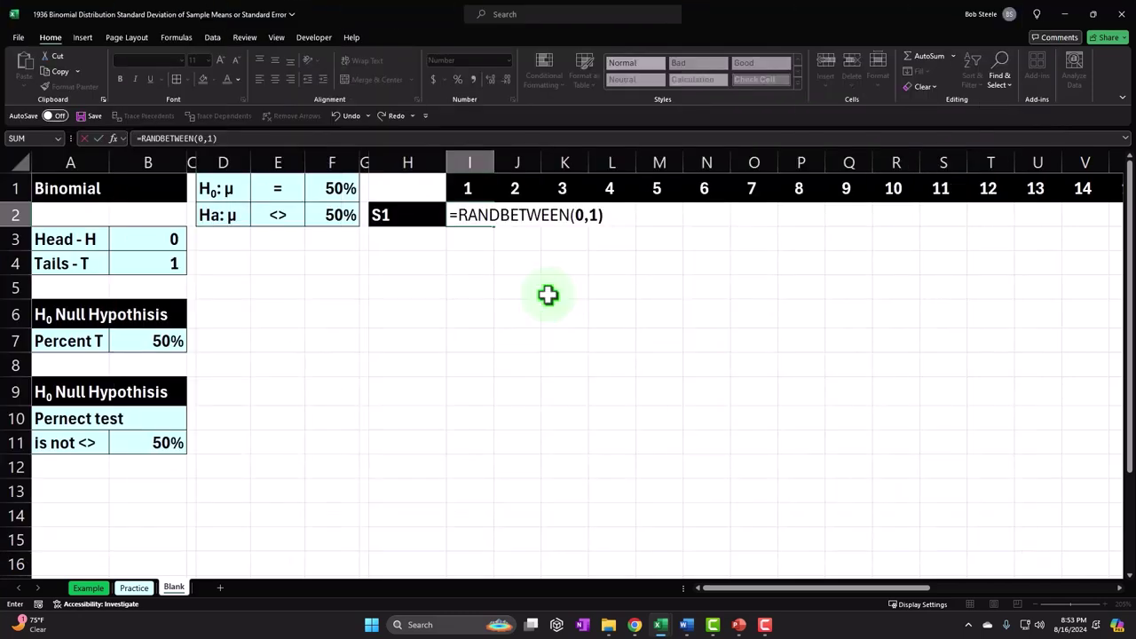
key(Return)
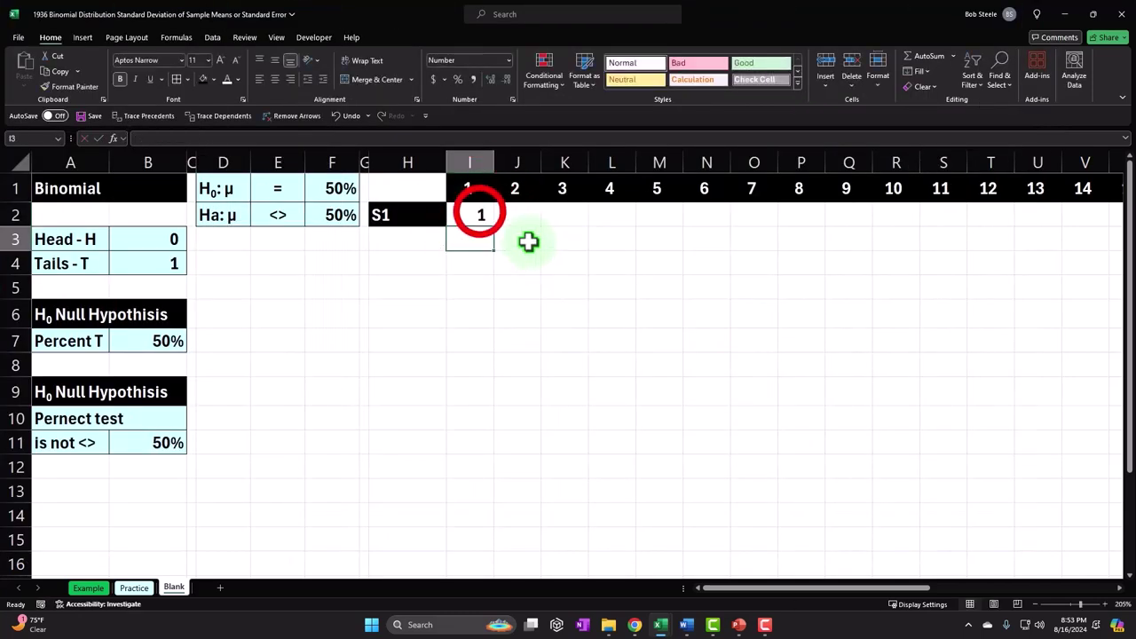
click(479, 213)
click(494, 227)
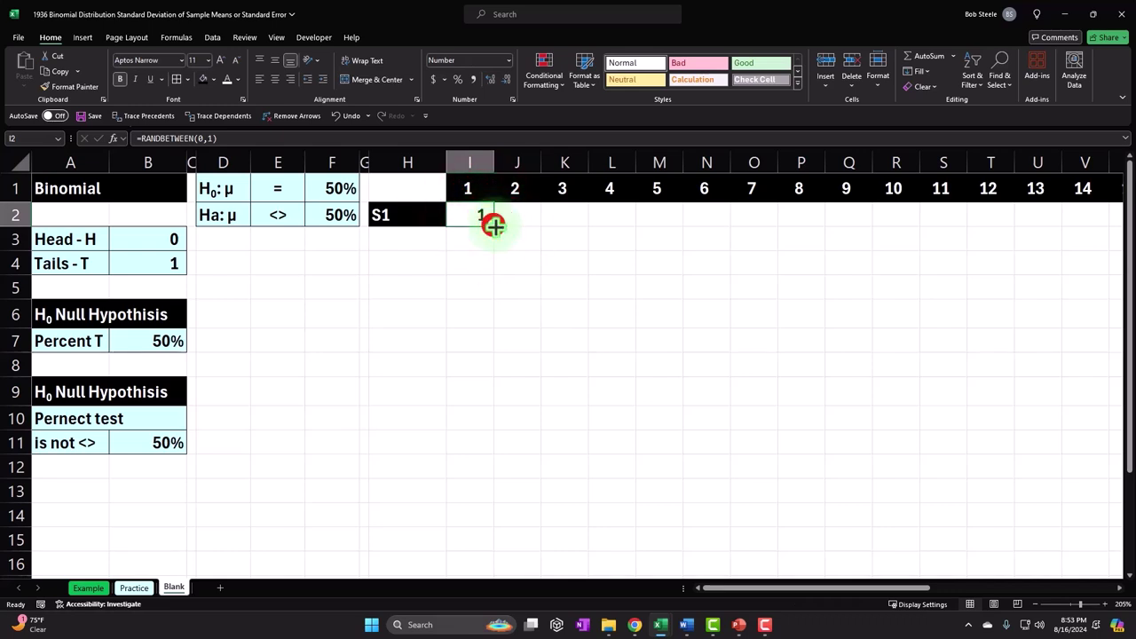
drag(494, 226, 1021, 247)
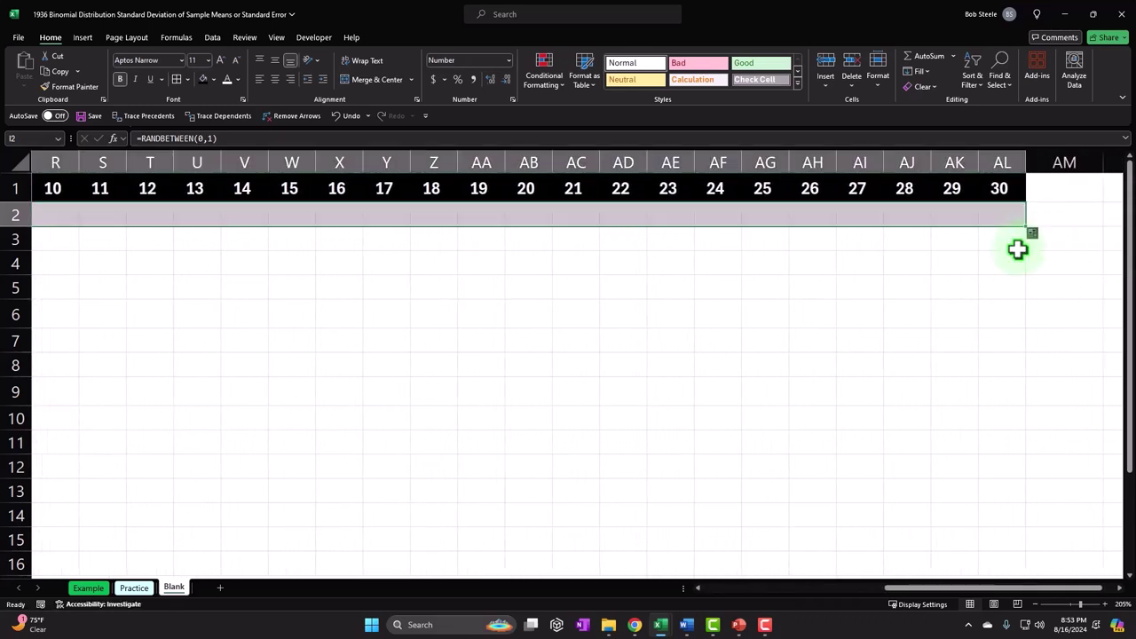
click(939, 265)
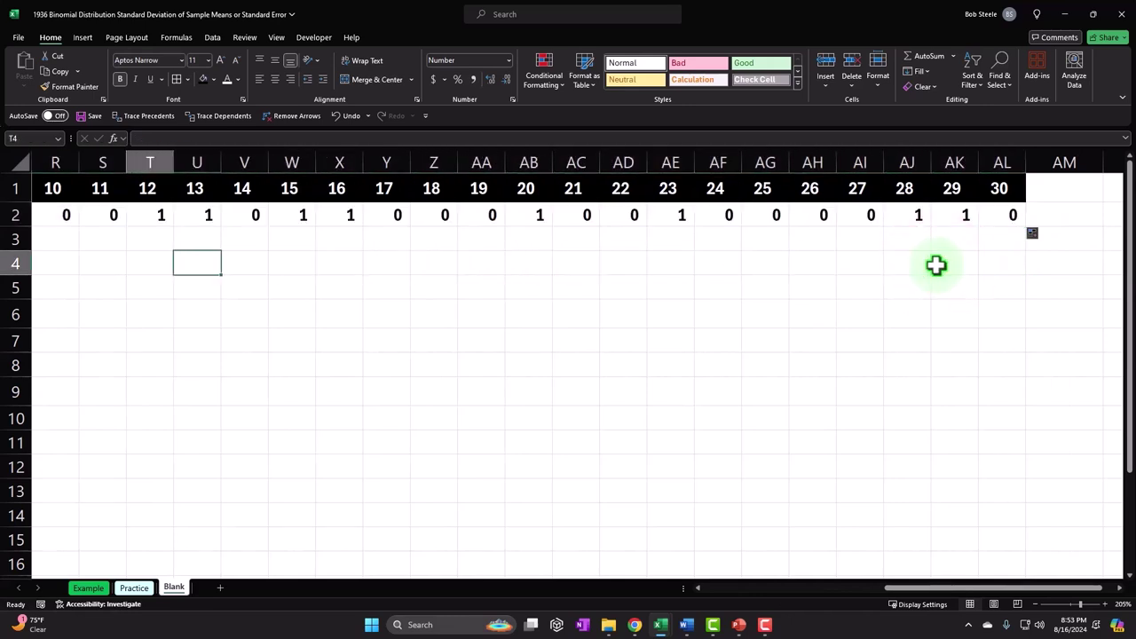
key(Left)
key(Left)
key(Left)
key(Left)
key(Left)
key(Left)
key(Left)
key(Left)
key(Left)
key(Left)
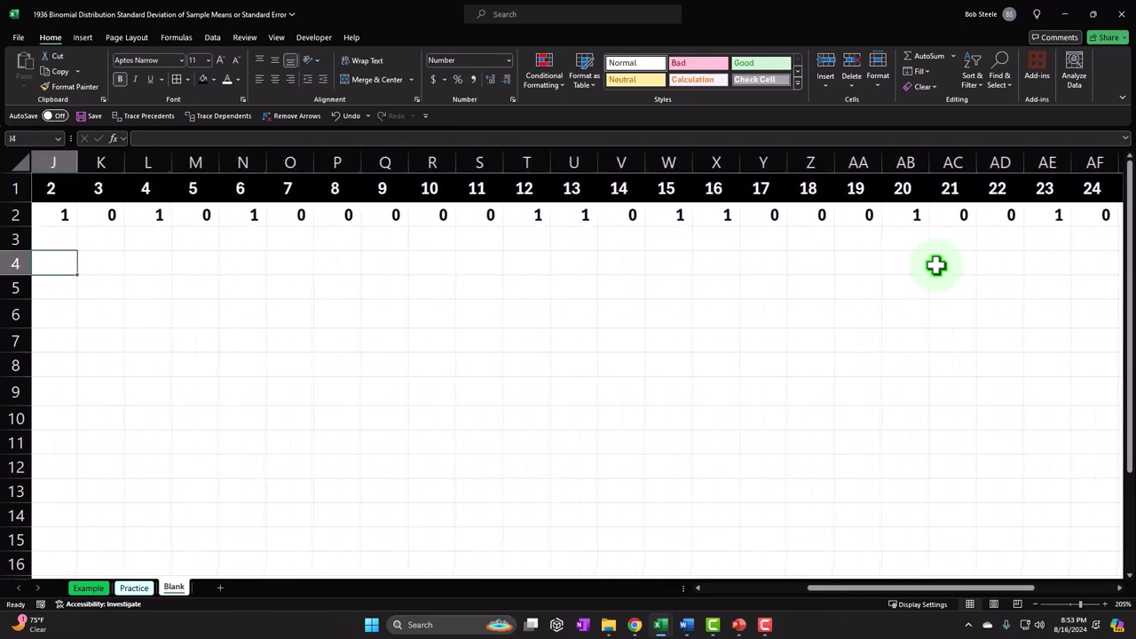
- Type the Count H label in D4 and widen column D to fit it
key(Left)
key(Left)
key(Left)
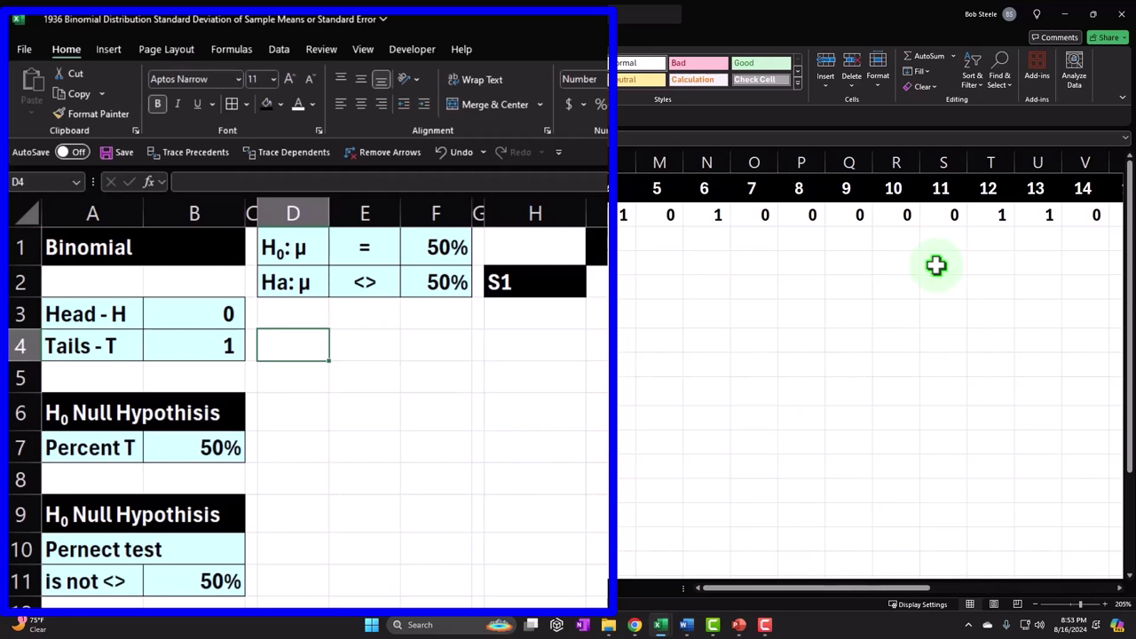
text(Count H)
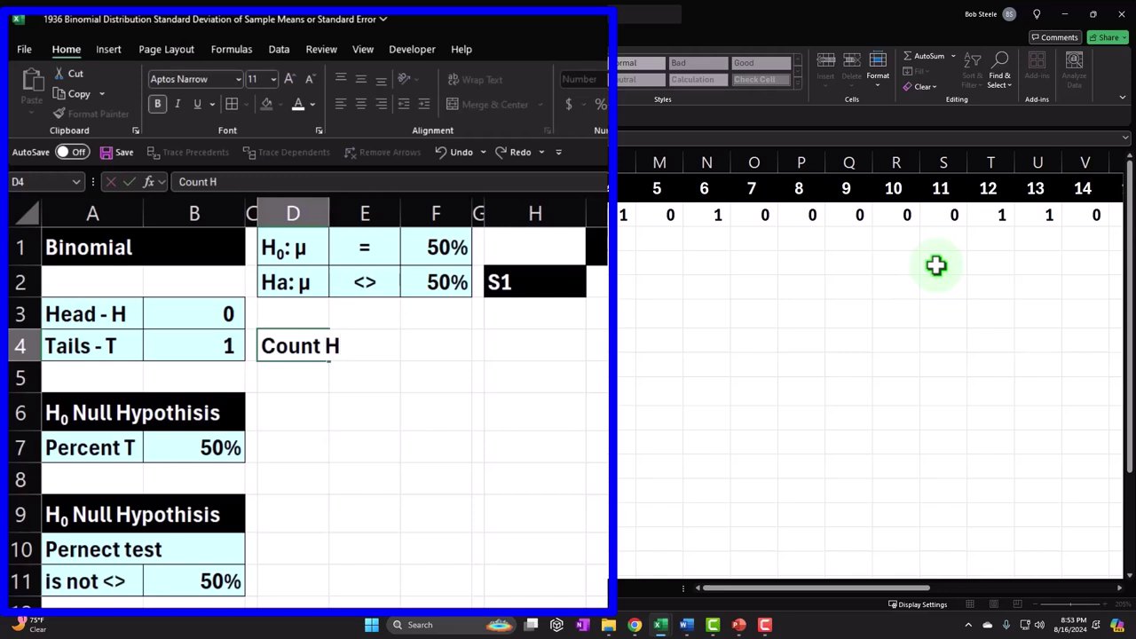
key(Return)
key(Up)
key(Right)
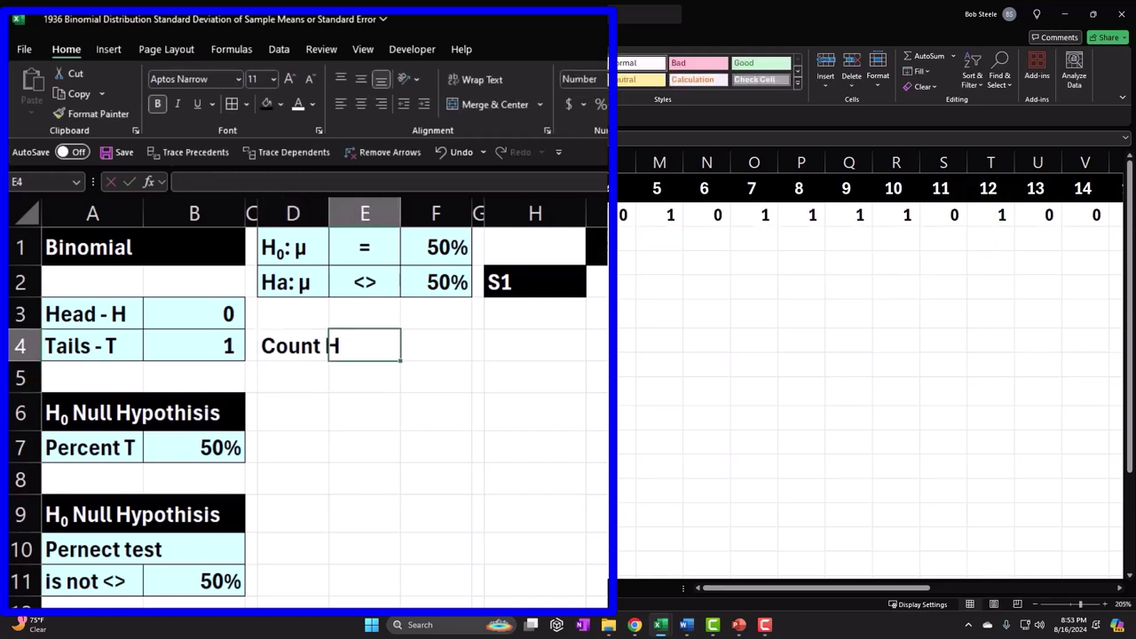
drag(329, 213, 352, 213)
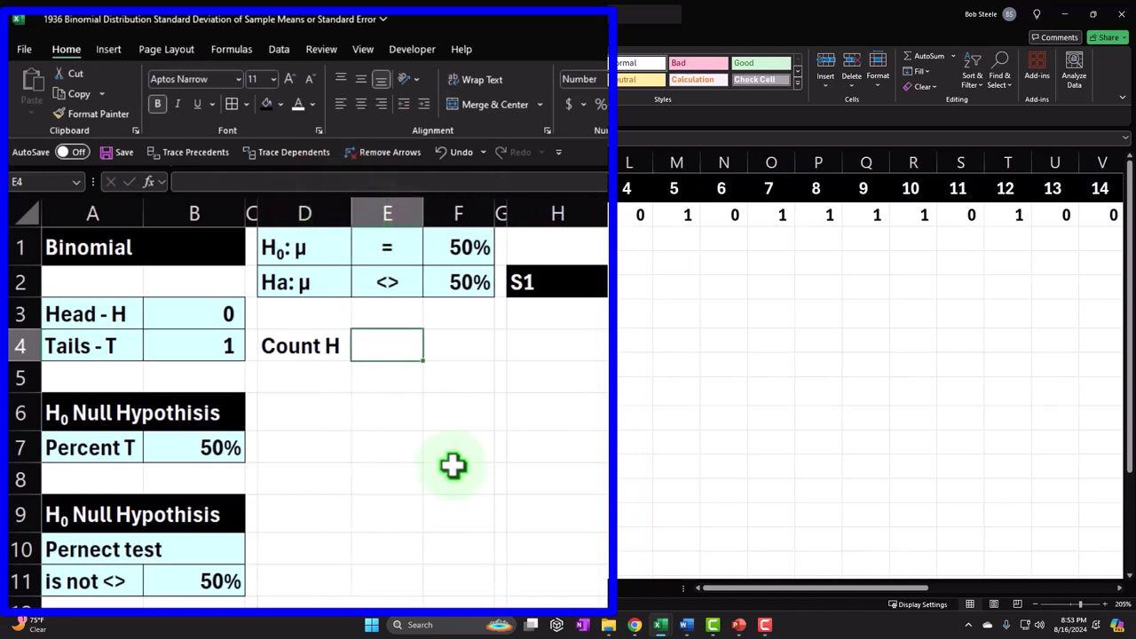
- Enter =COUNTIF(I2:AL2,B3) in E4 to count the heads, showing 18
text(=)
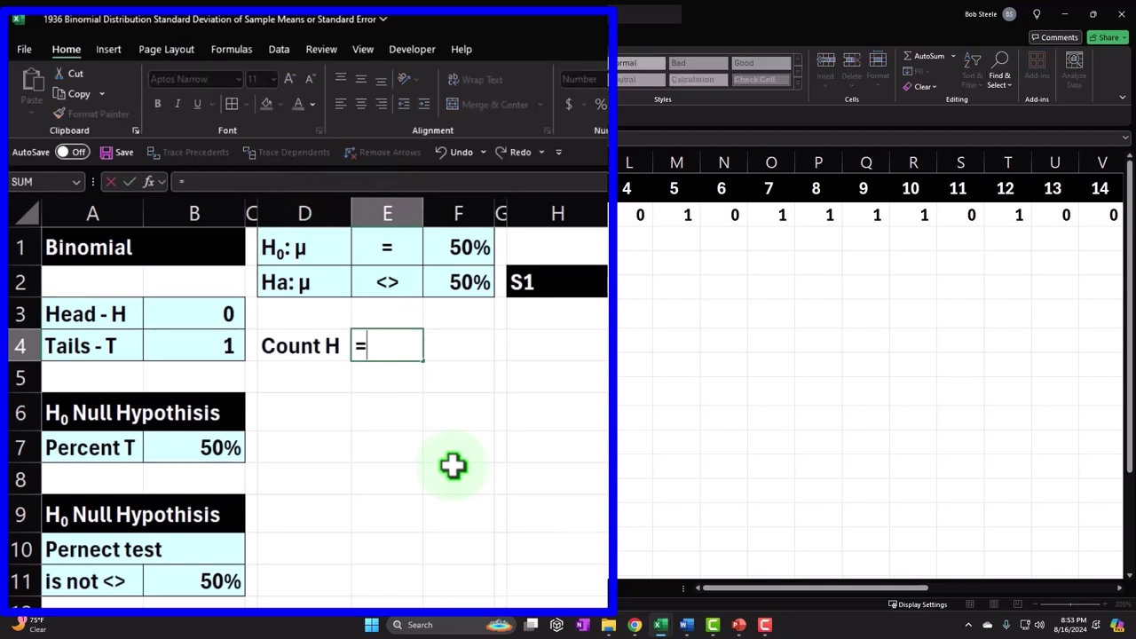
text(countif)
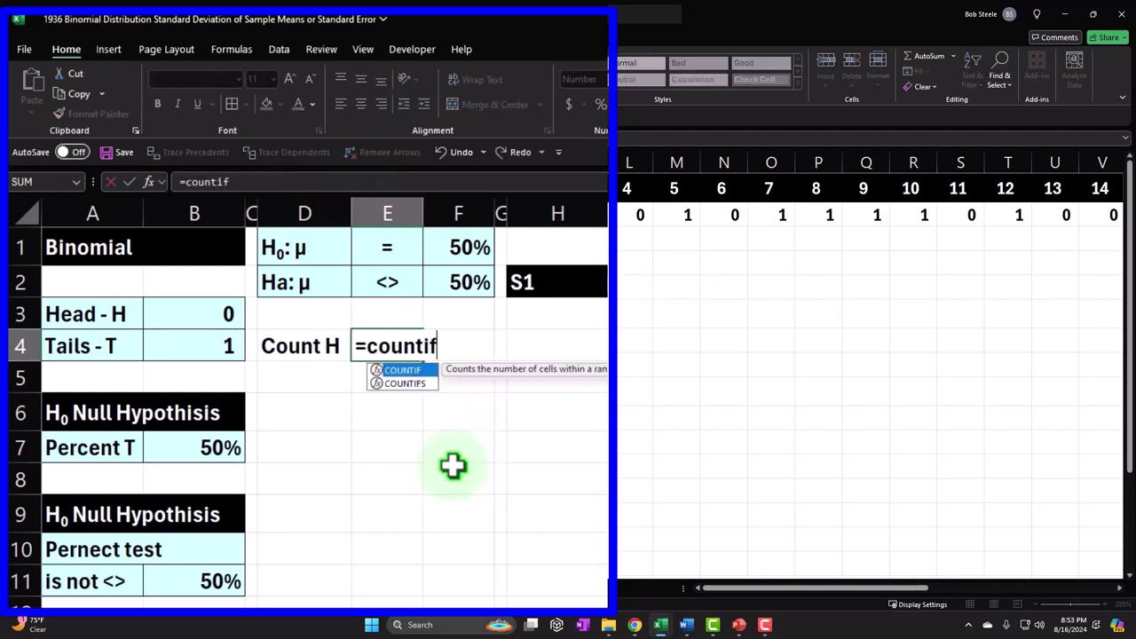
key(Tab)
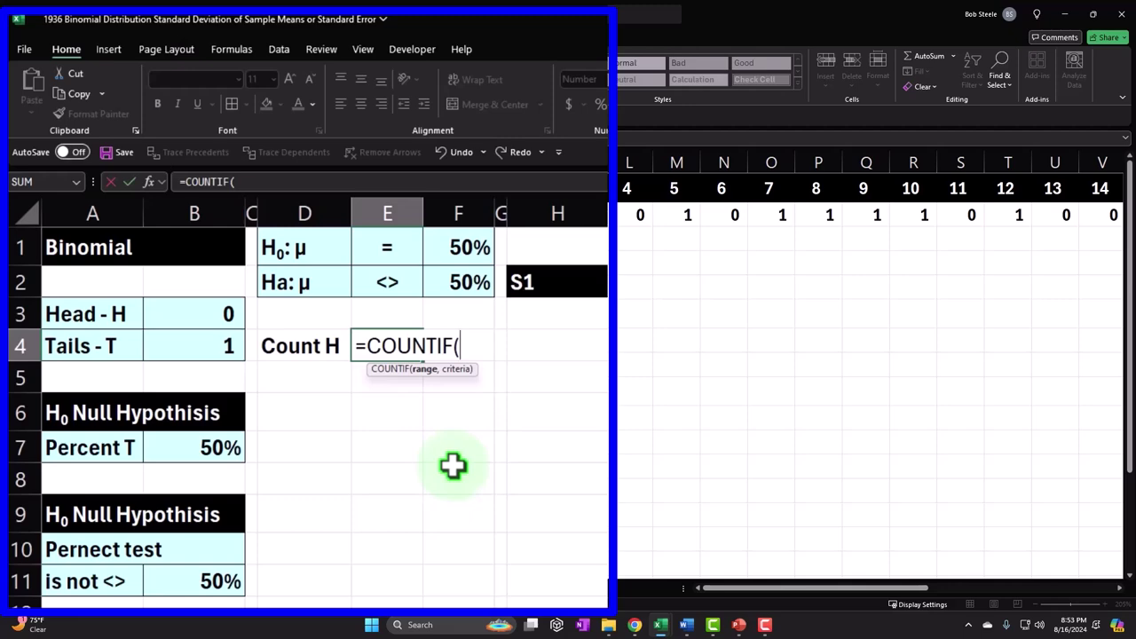
key(Right)
key(Right)
key(Right)
key(Up)
key(Up)
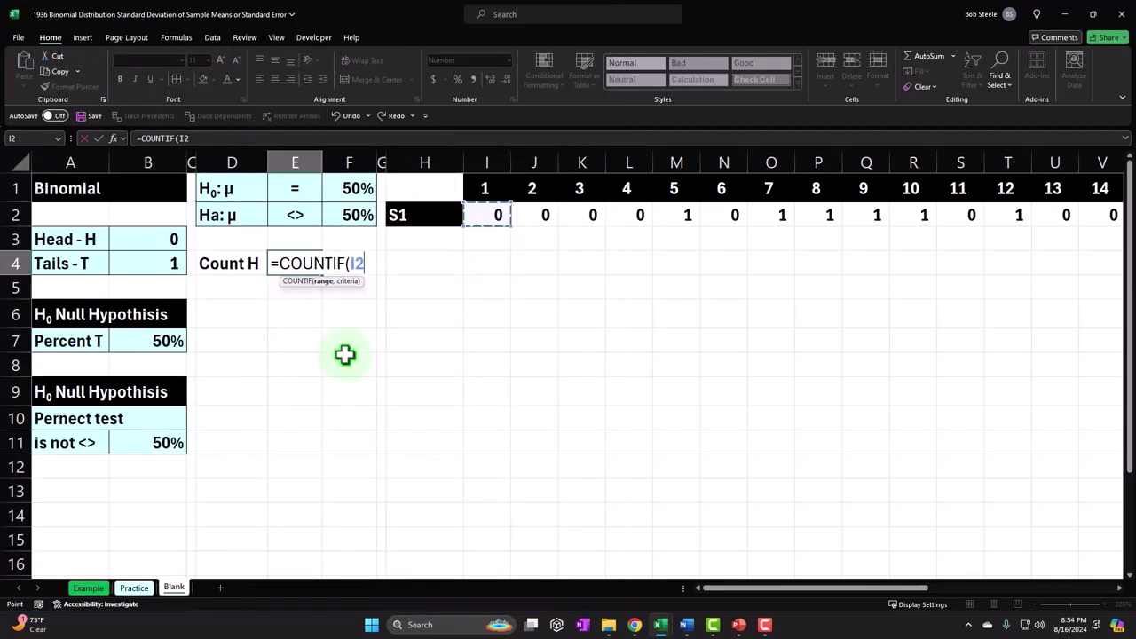
key(ctrl+shift+Right)
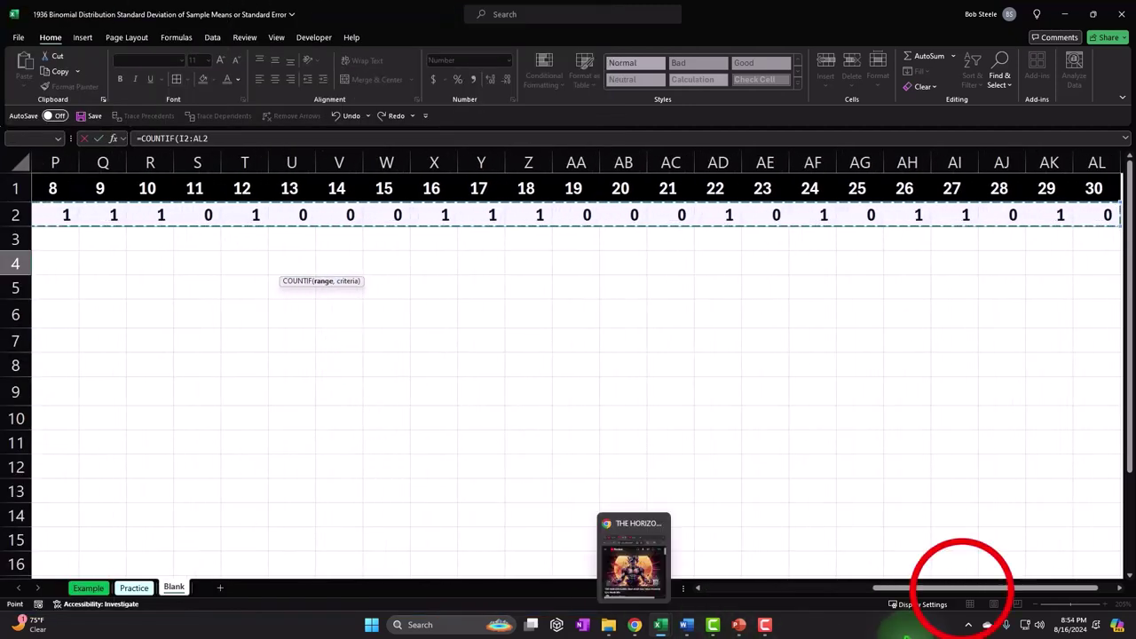
drag(964, 587, 815, 611)
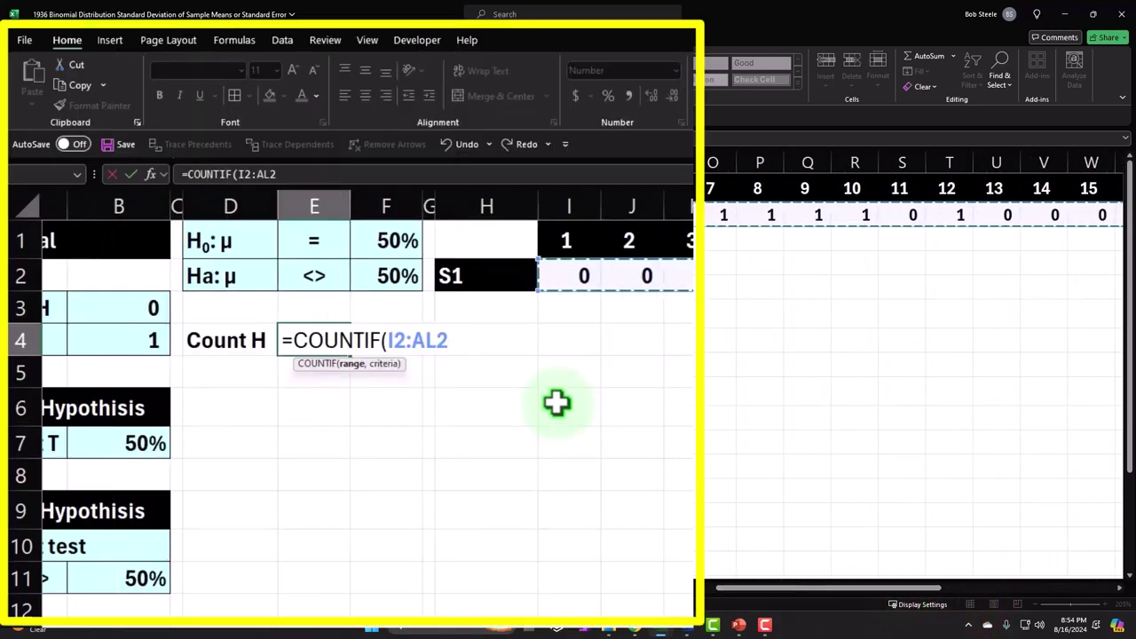
text(,)
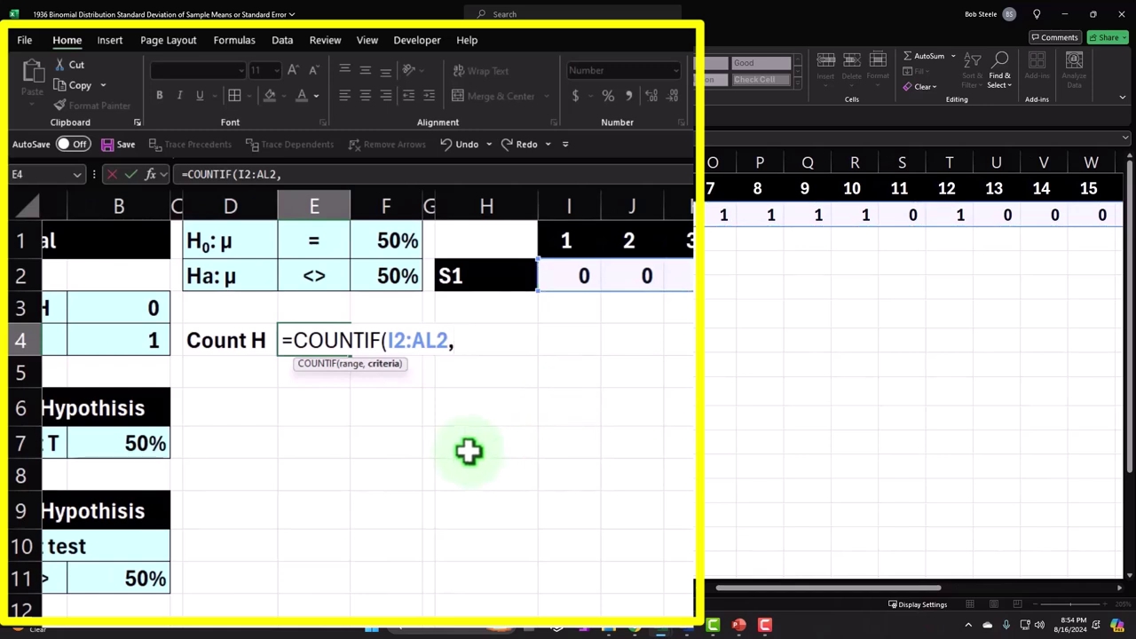
drag(748, 589, 739, 589)
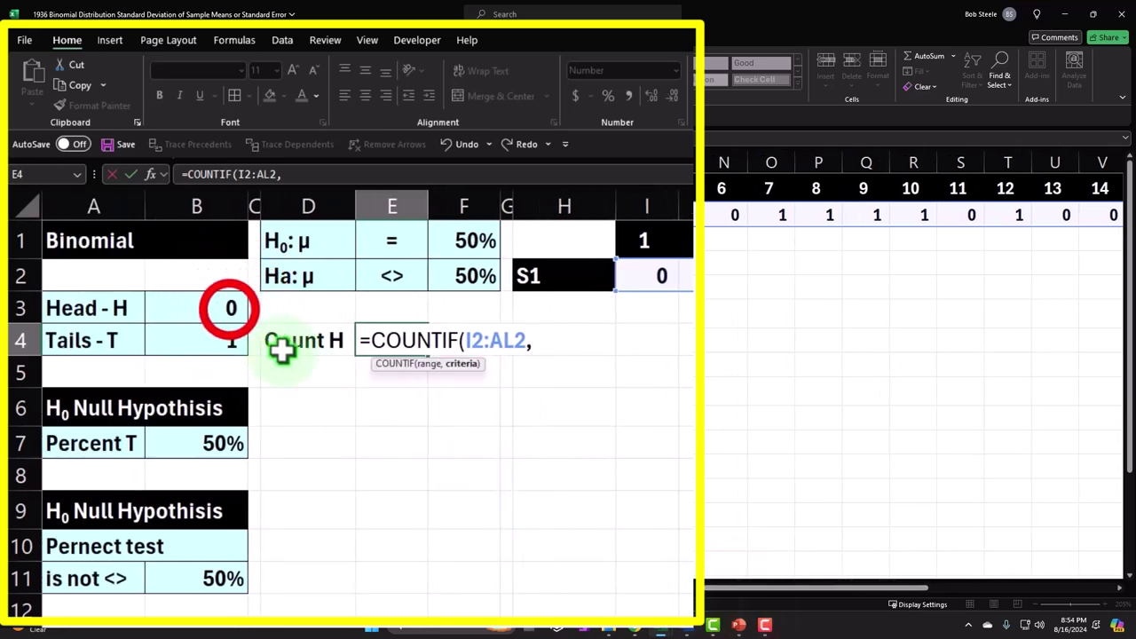
click(213, 308)
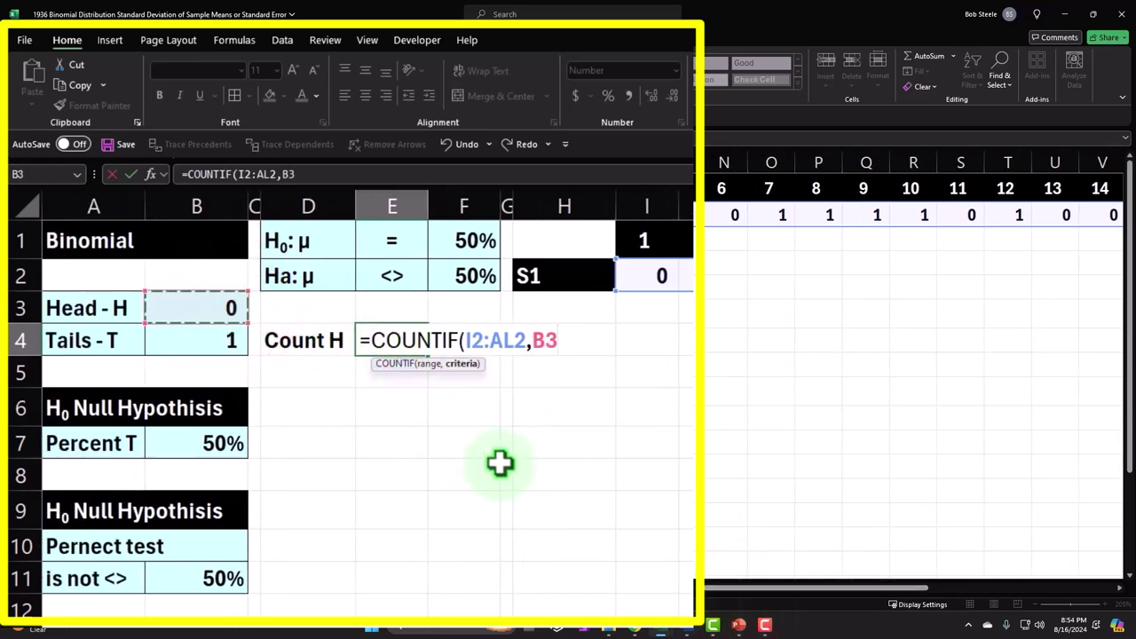
key(Return)
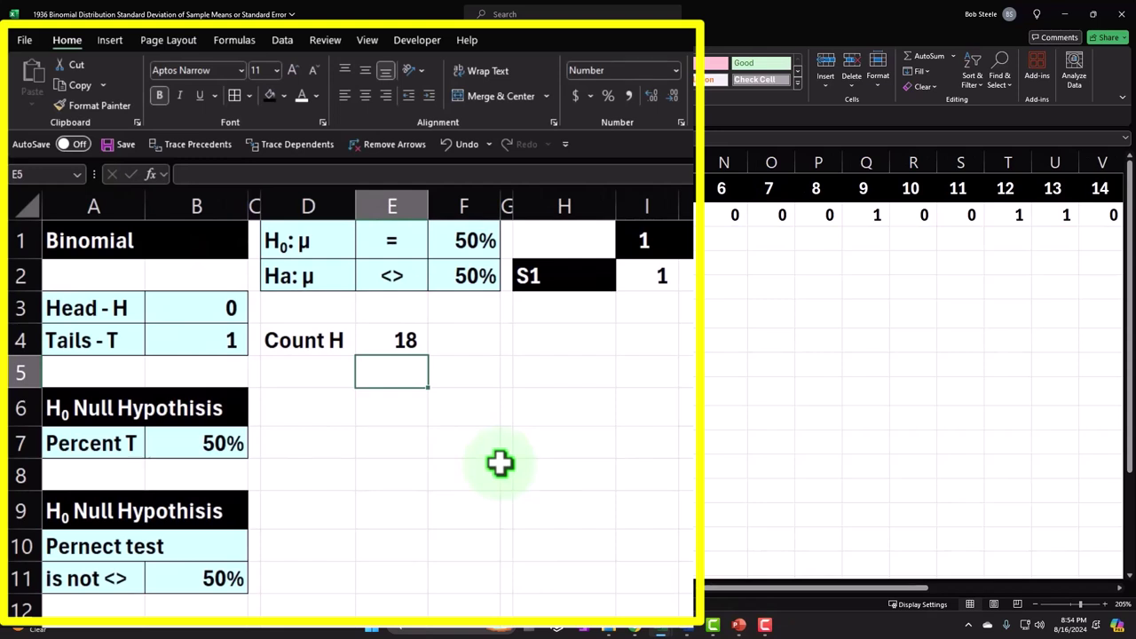
key(Left)
text(Count)
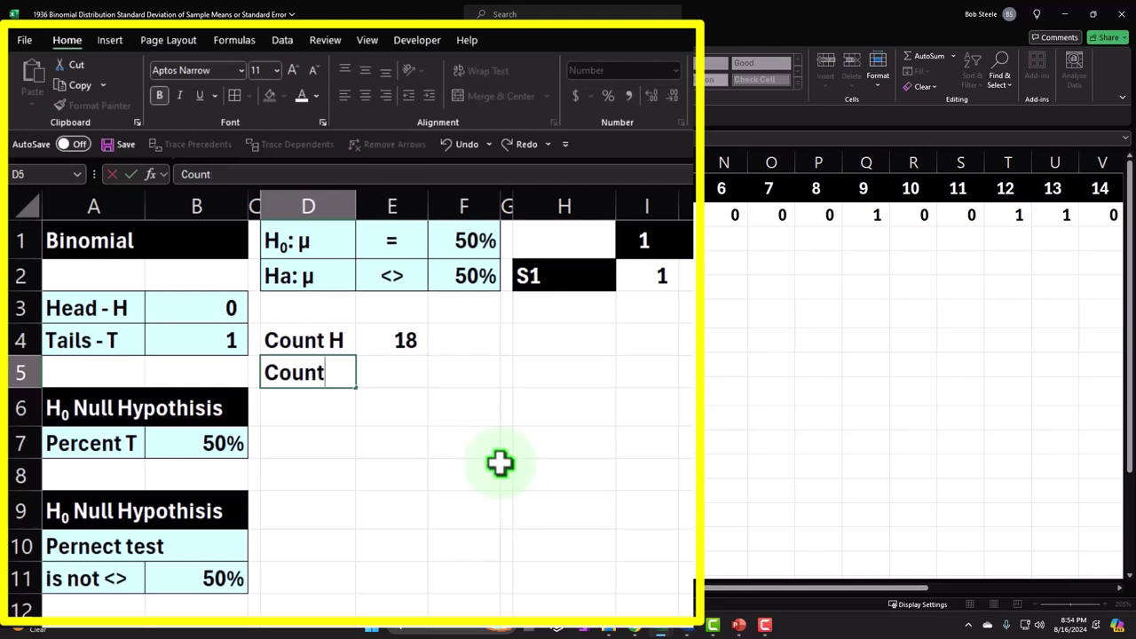
- Finish the Count T label and enter =COUNTIF(I2:AL2,B4) in E5 to count tails
key(Right)
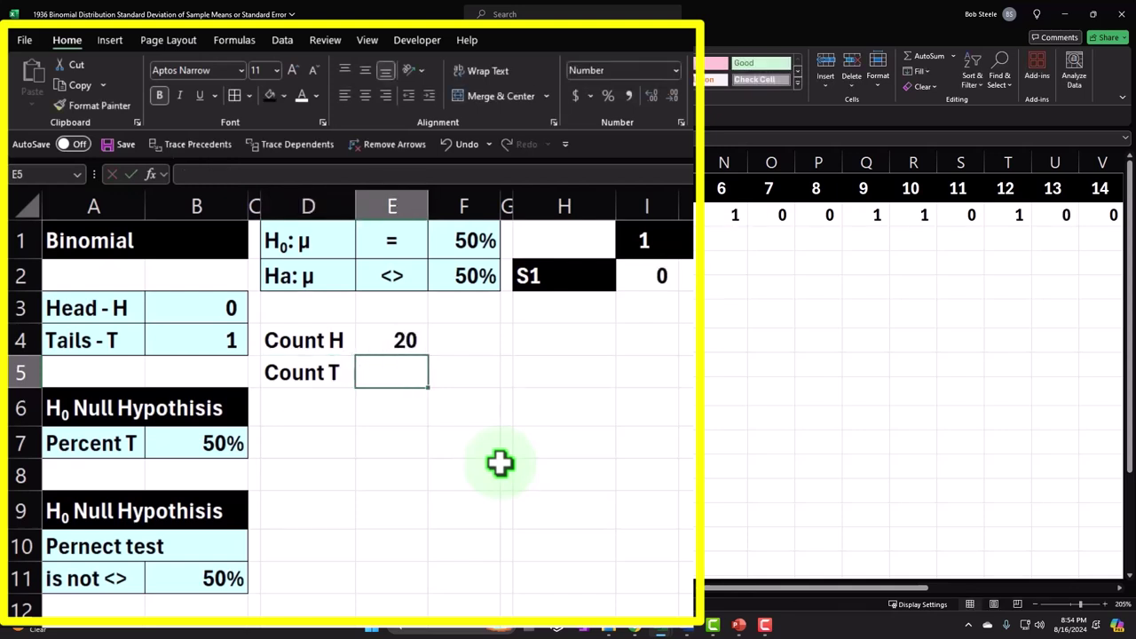
text(=count)
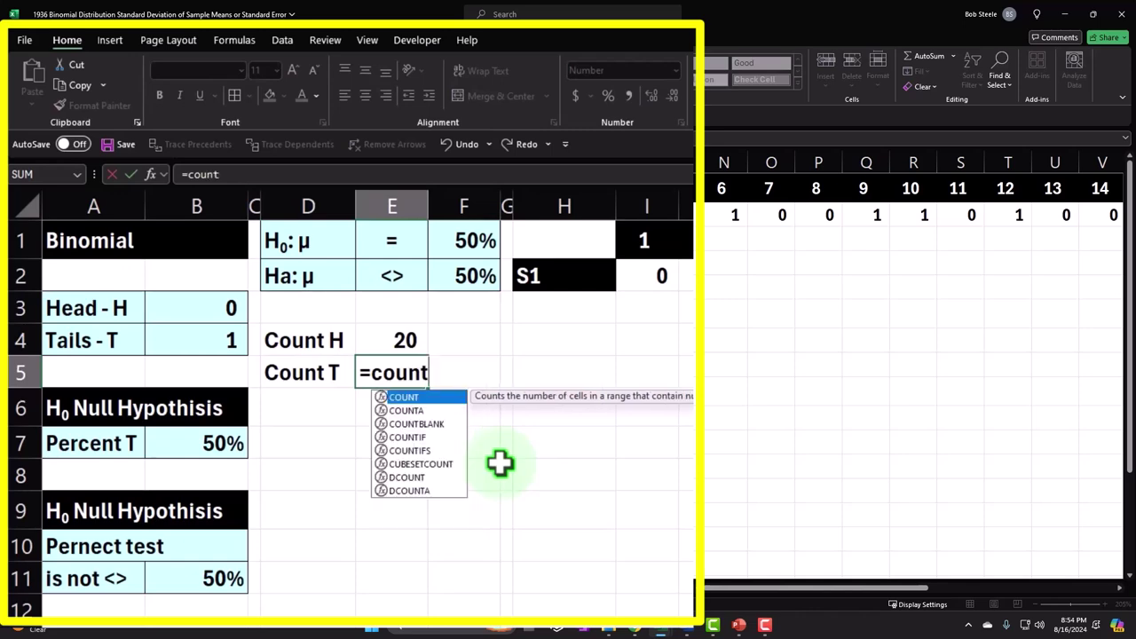
text(if)
key(Tab)
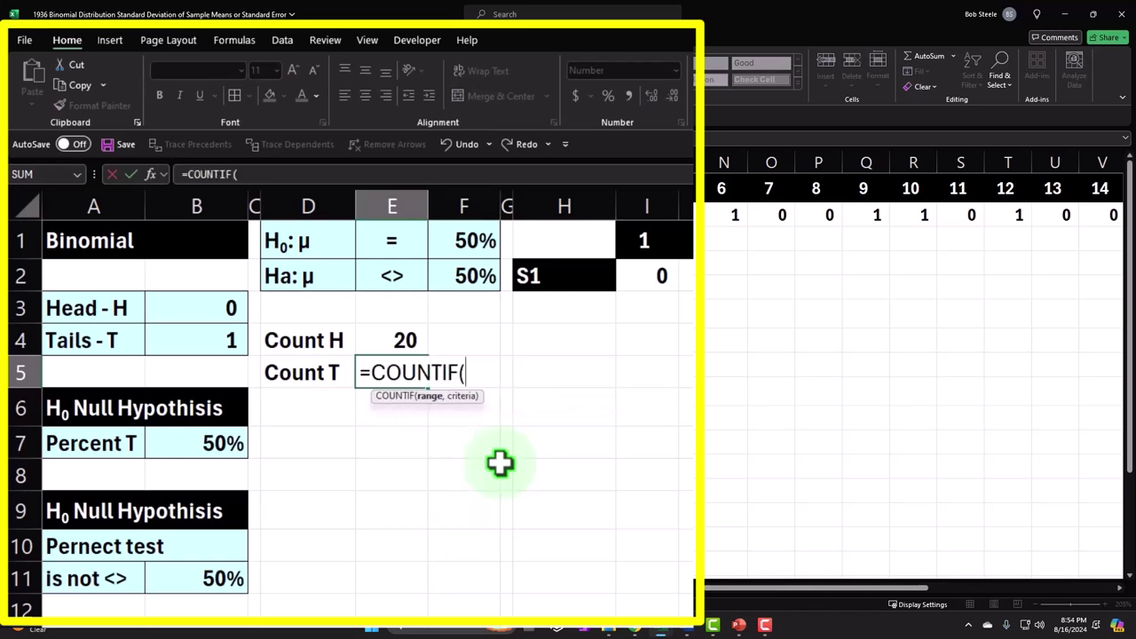
key(Right)
key(Right)
key(Right)
key(Right)
key(Right)
key(ctrl+shift+Right)
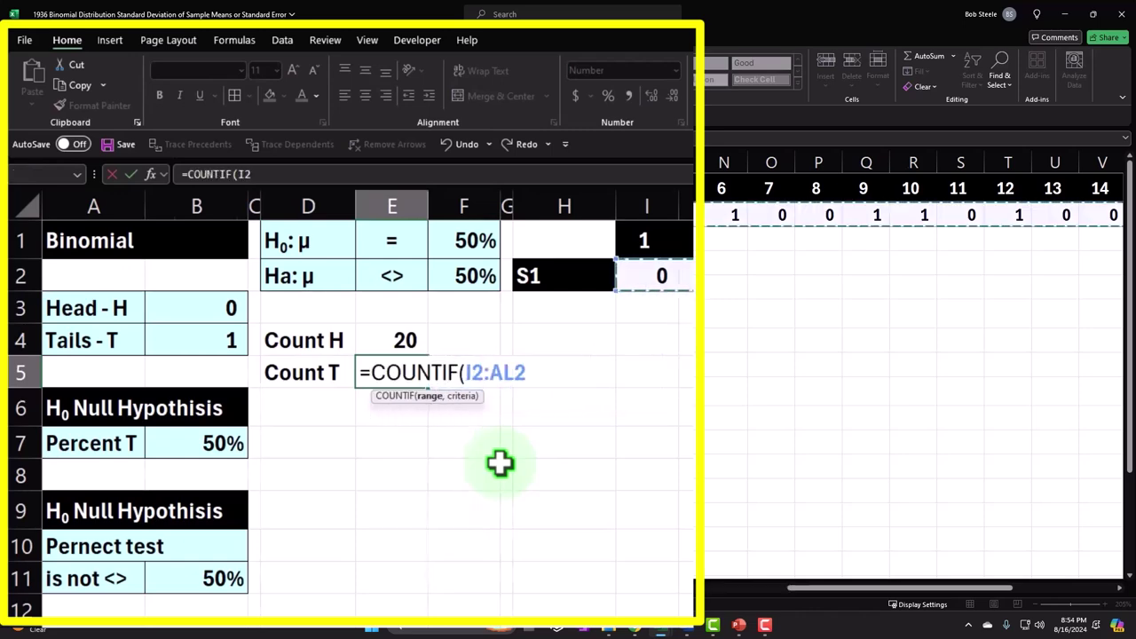
click(907, 589)
key(ctrl+BackSpace)
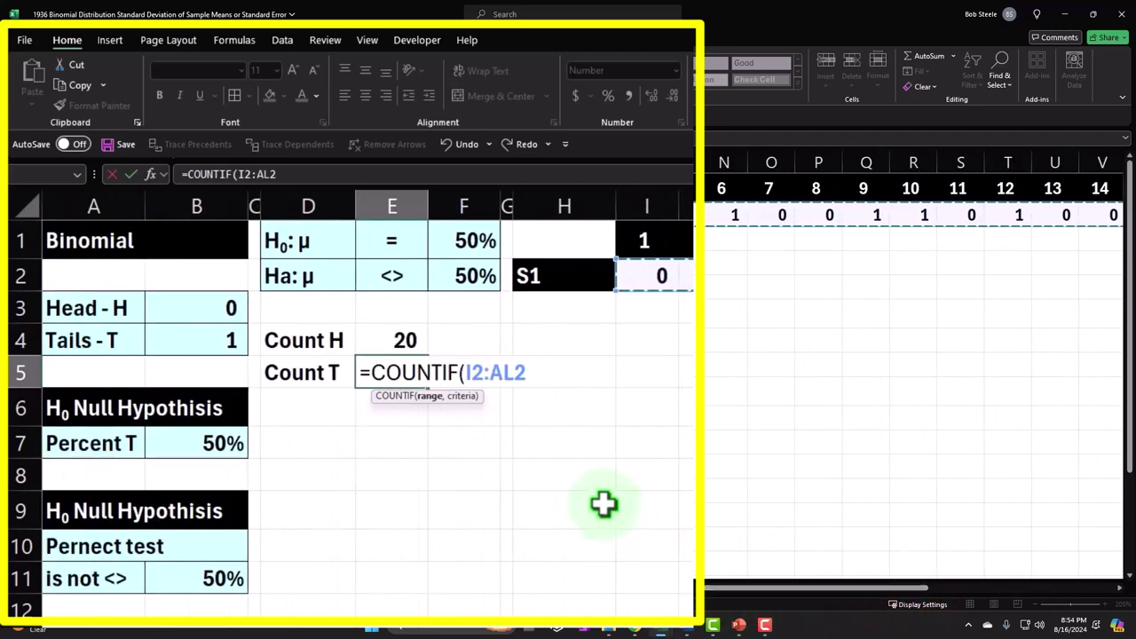
text(,)
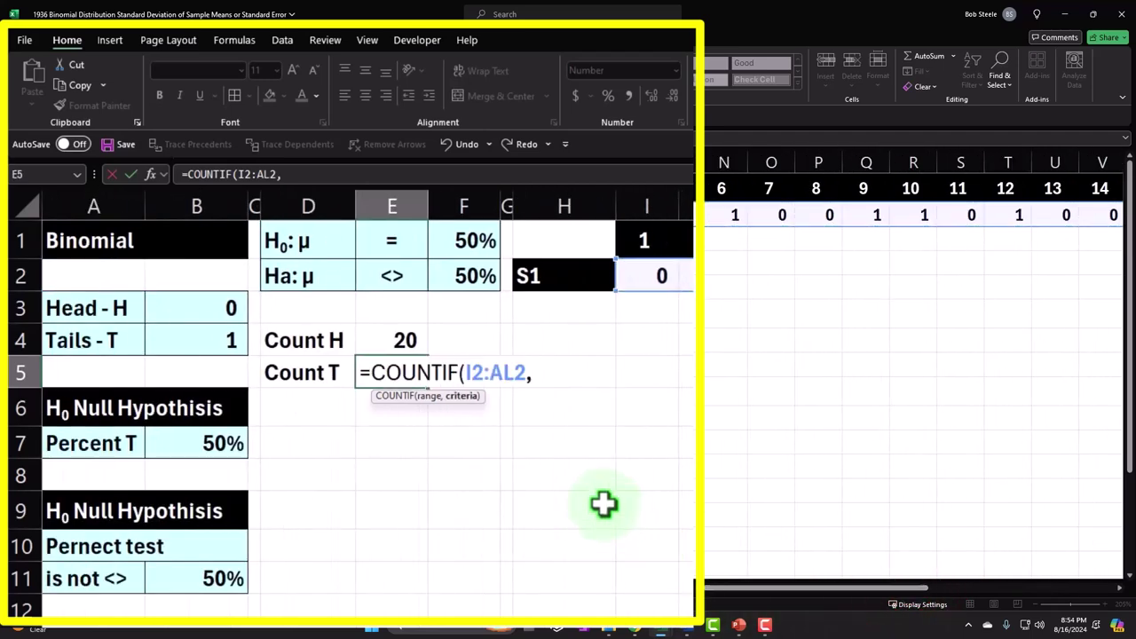
click(228, 340)
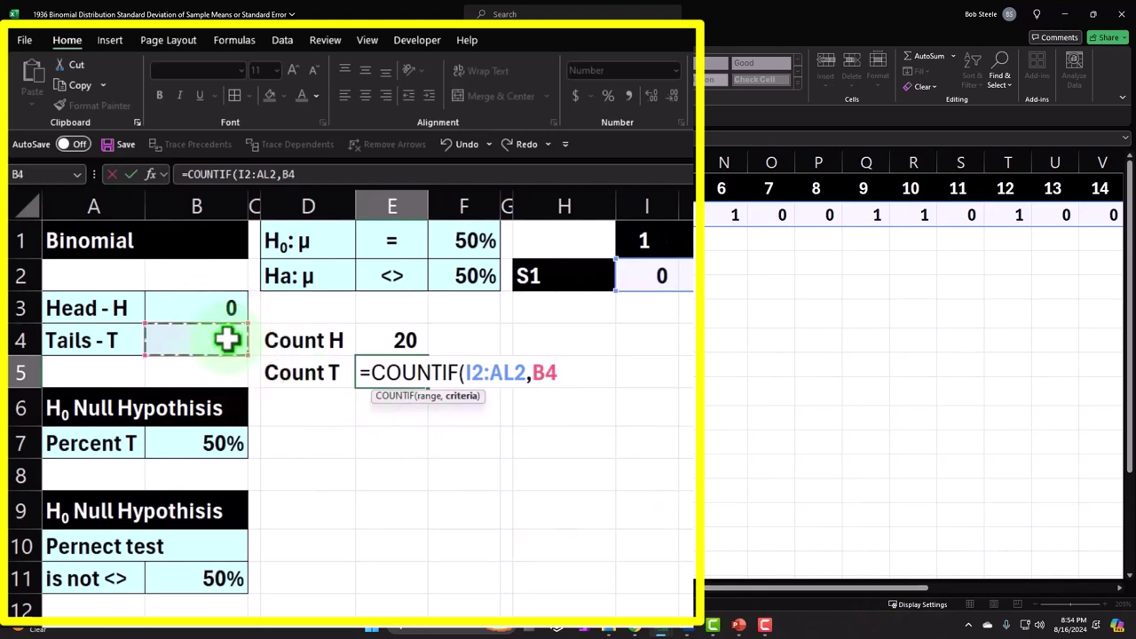
key(Return)
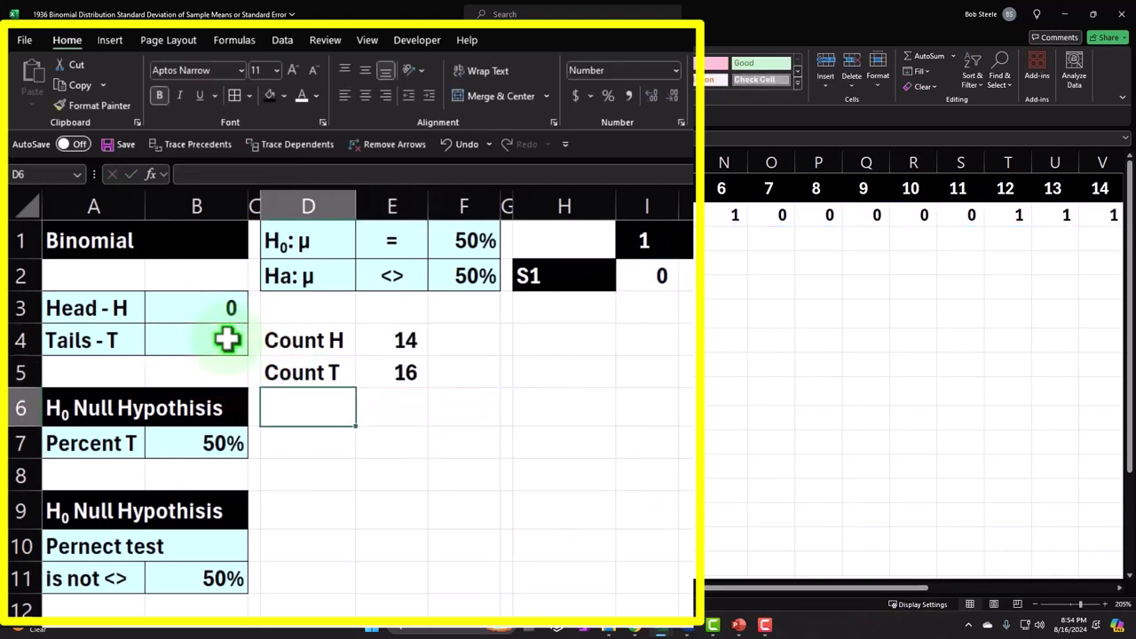
- Label D6 Total and enter =SUM(E4:E5) in E6, totalling 30
text(Tot)
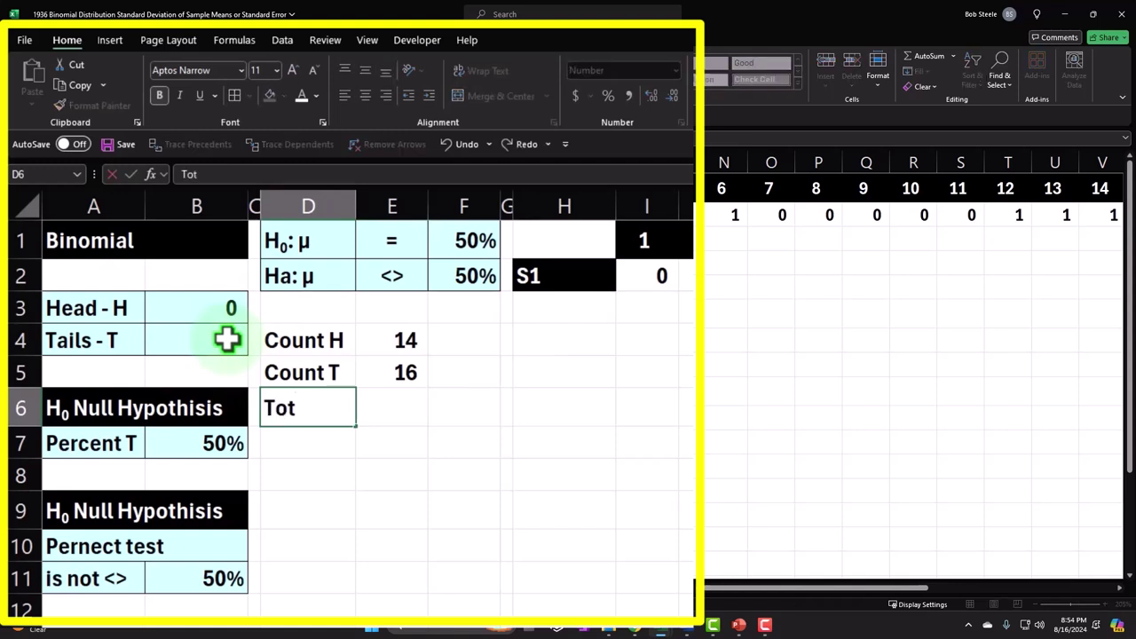
text(a)
key(Tab)
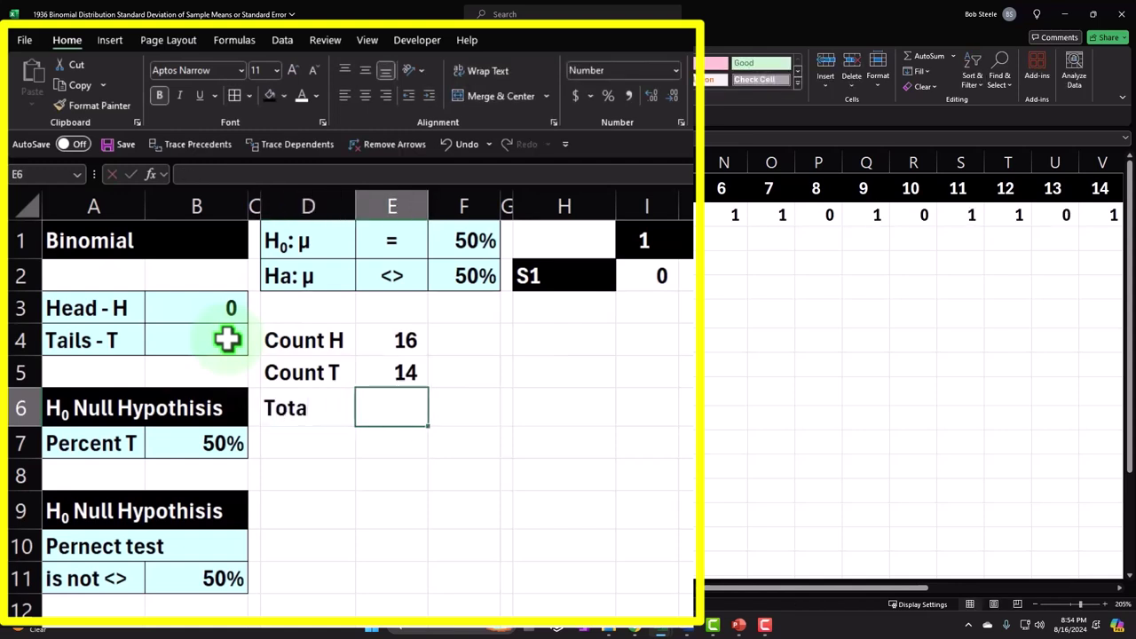
double_click(325, 410)
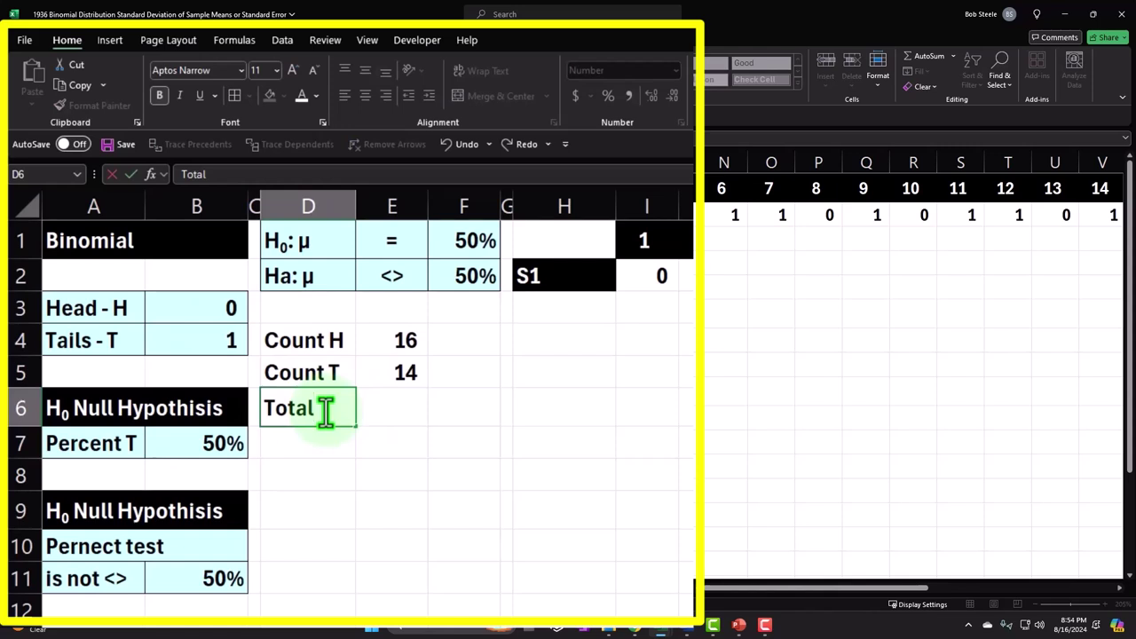
key(Return)
key(Up)
key(Right)
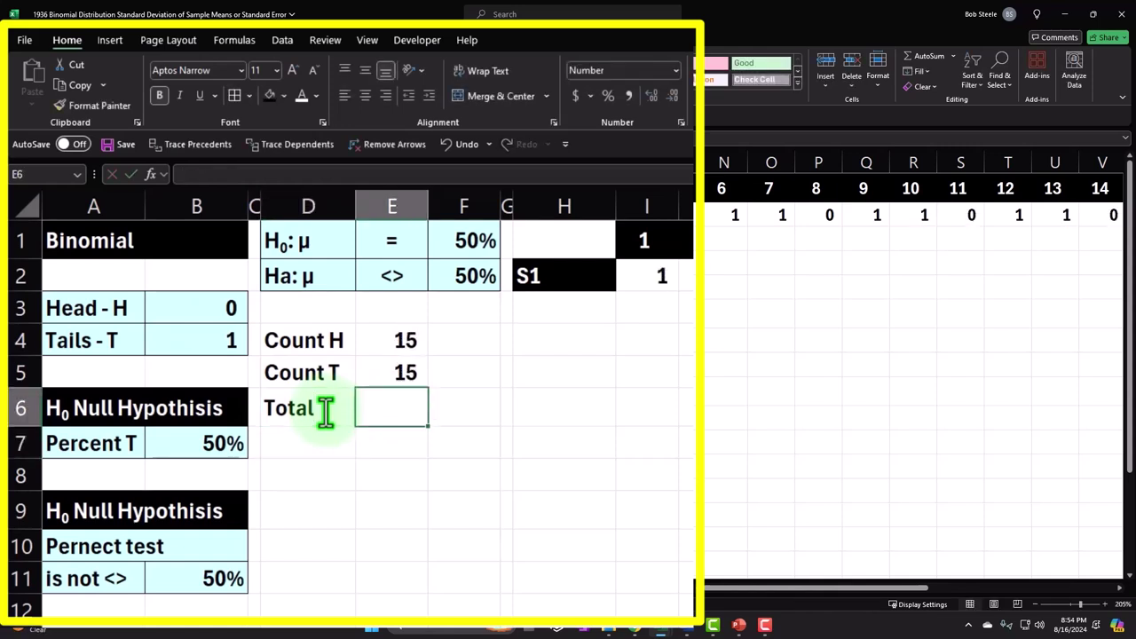
text(=sum)
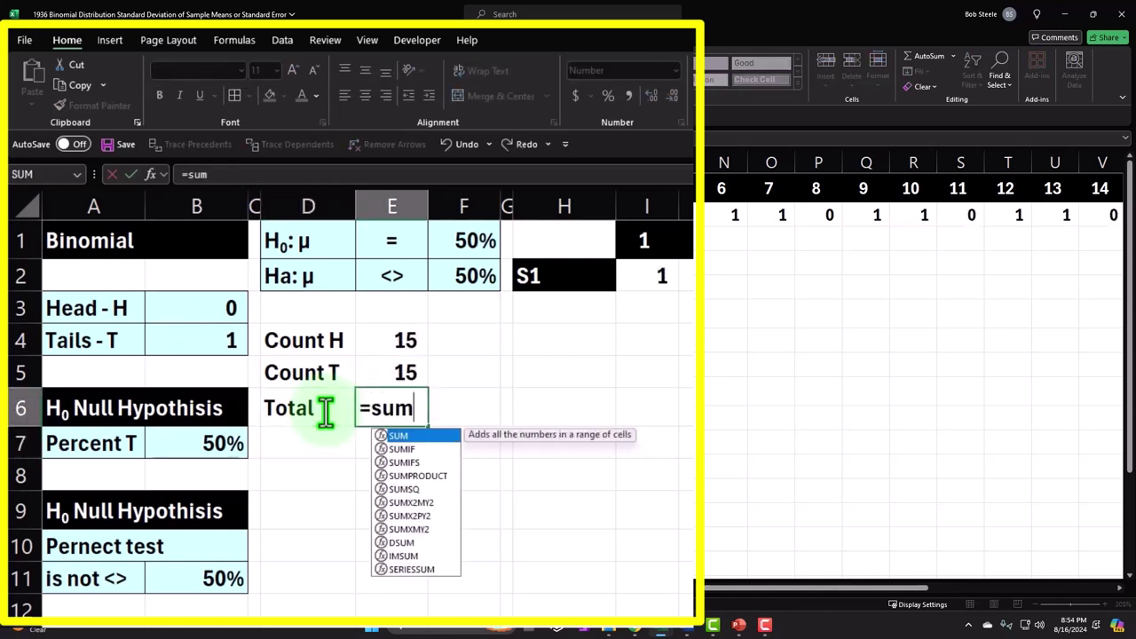
text(()
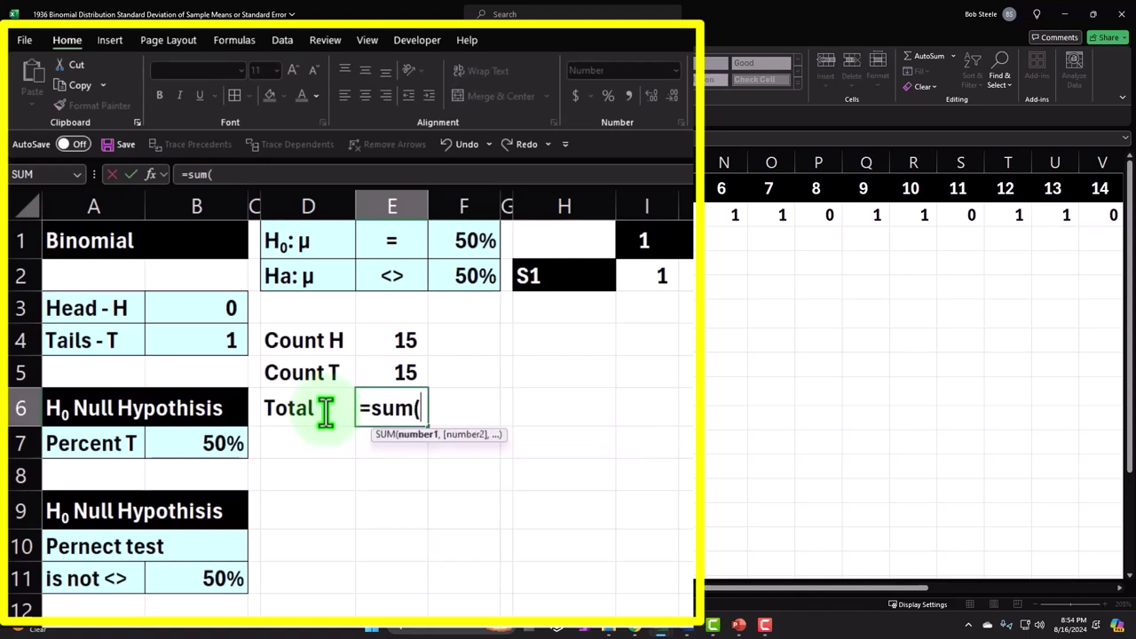
key(Up)
key(shift+Up)
key(Return)
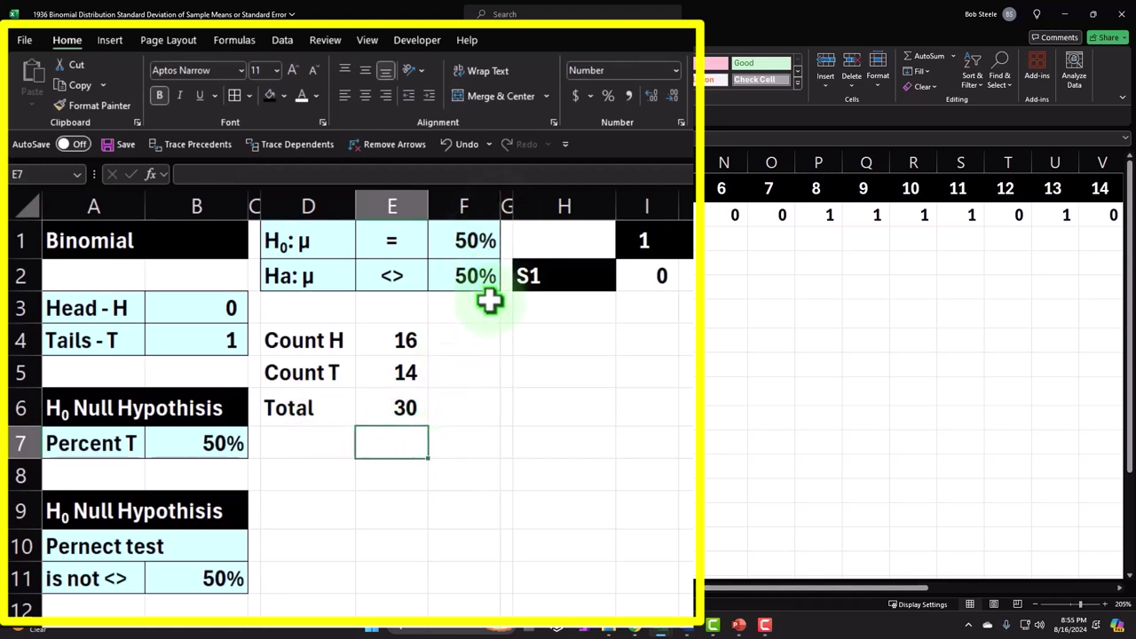
- Start the heads percentage formula =E4 in F4
click(484, 330)
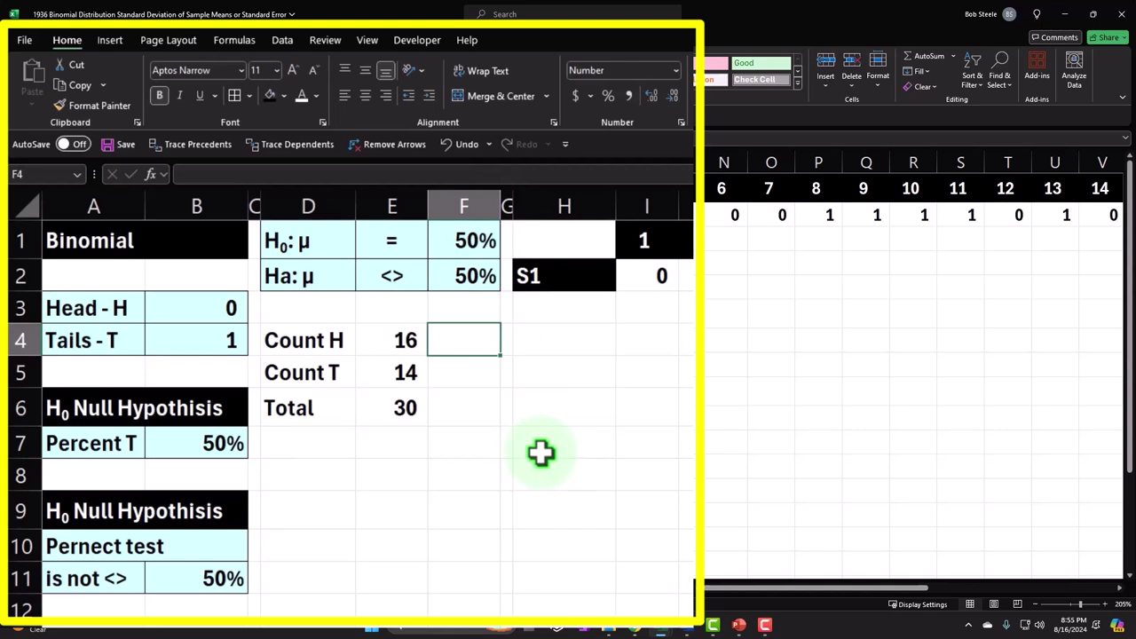
text(=)
key(Left)
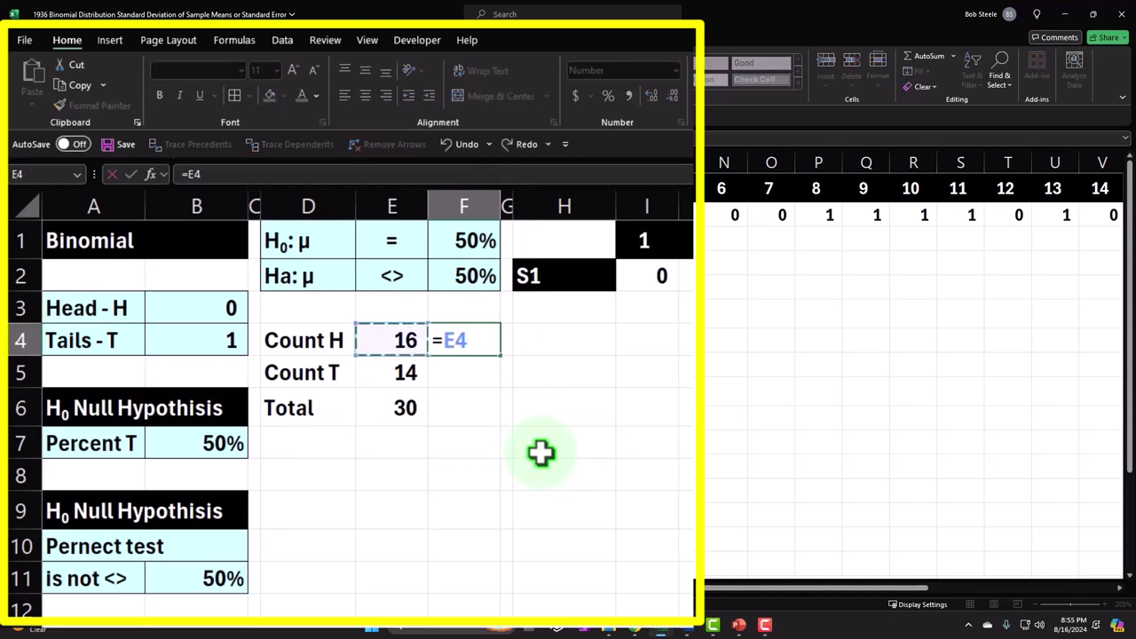
- Complete =E4/$E$6 in F4 as a two-decimal percentage, widen column F, and fill down to F5
text(/)
key(Left)
key(Down)
key(Down)
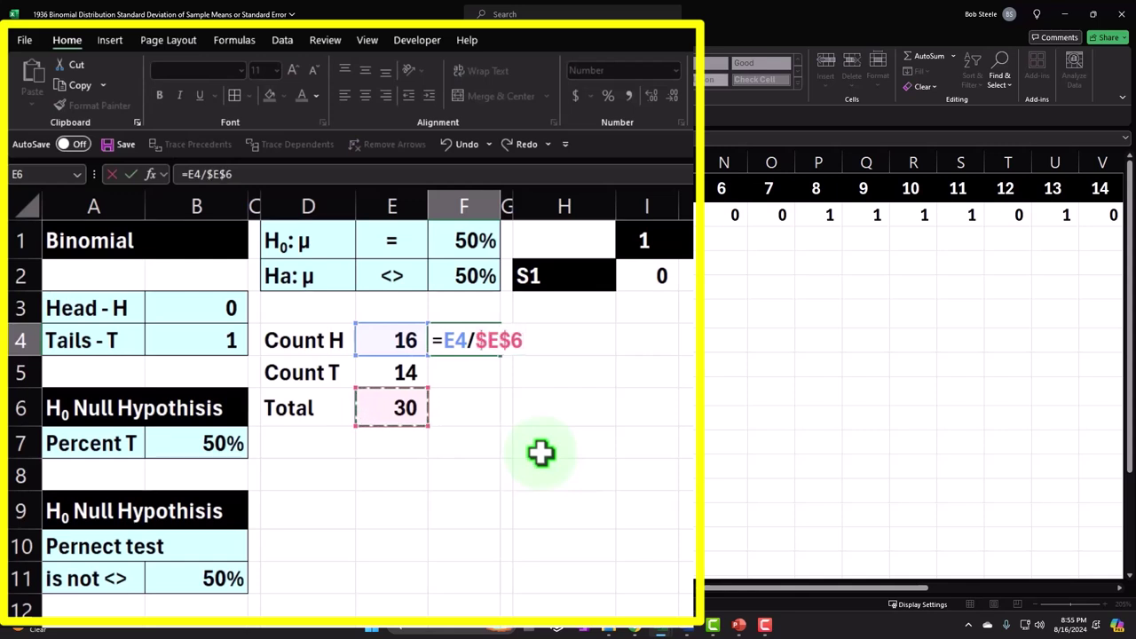
key(Return)
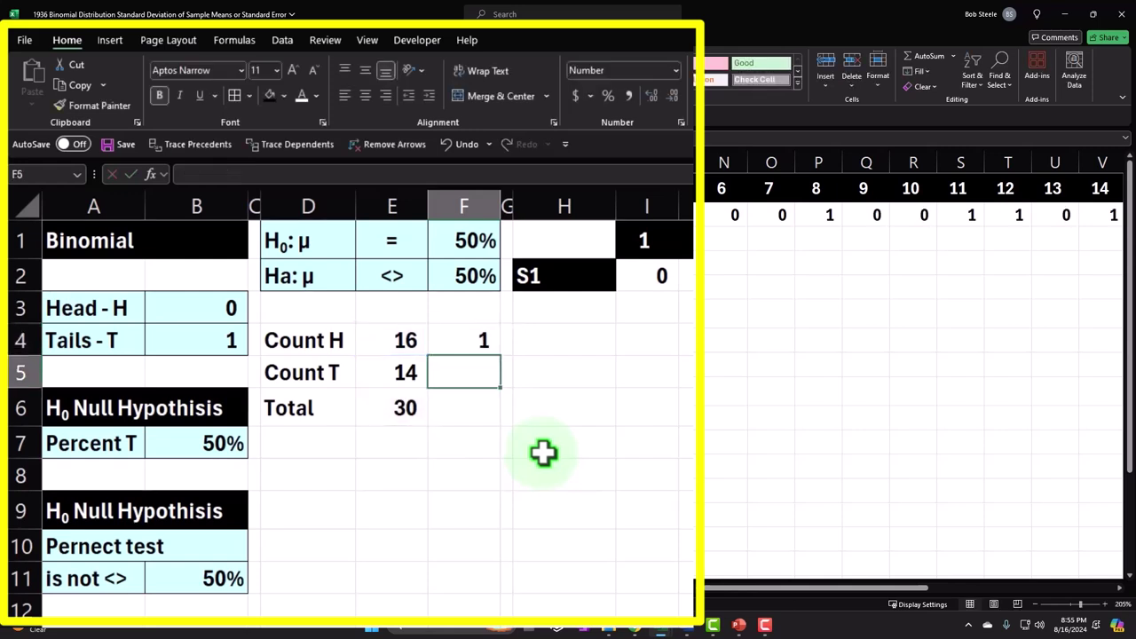
click(471, 335)
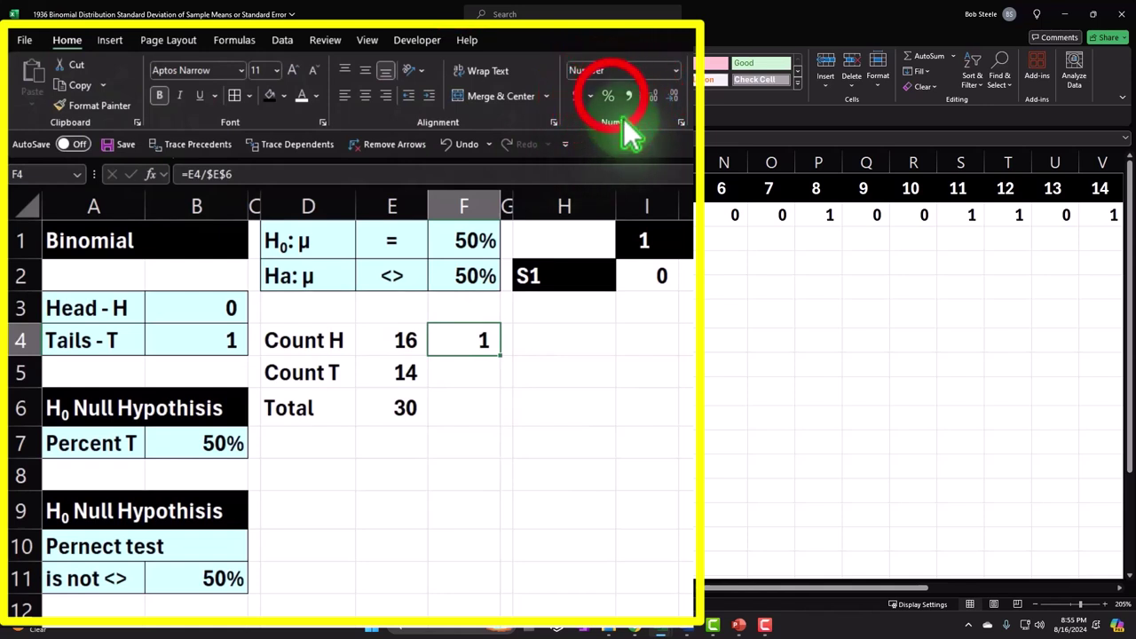
click(611, 96)
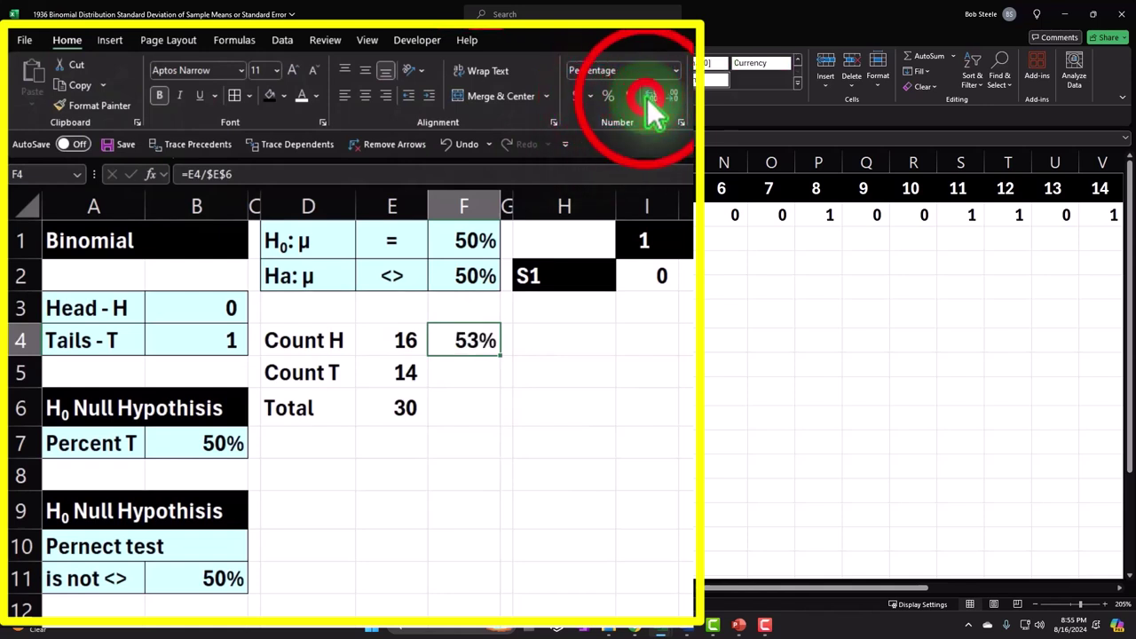
click(650, 95)
click(650, 96)
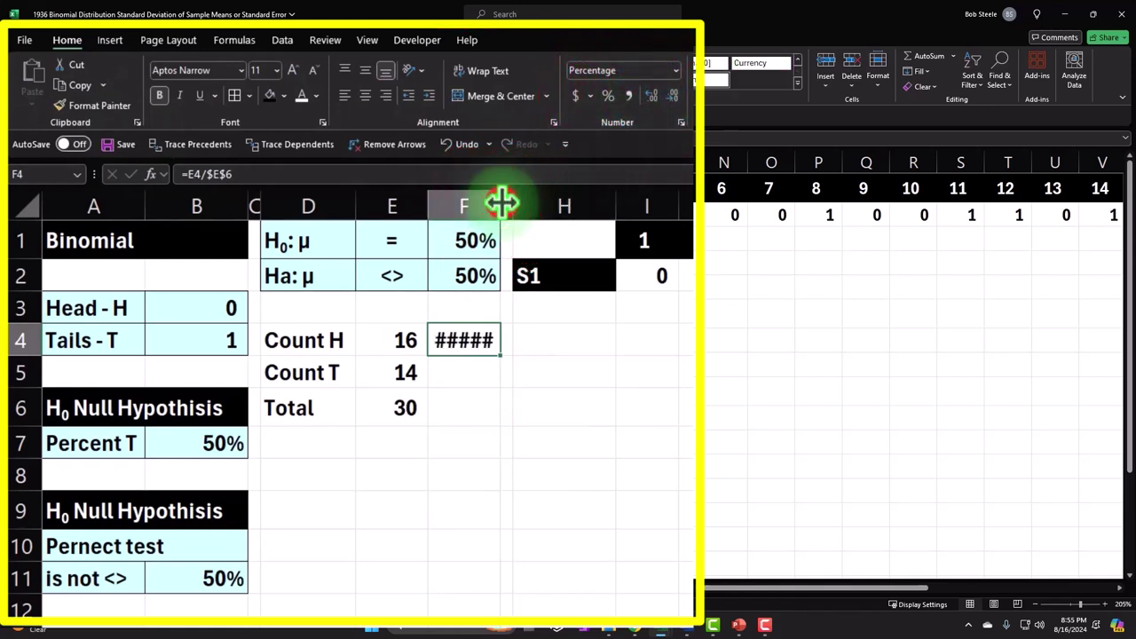
drag(505, 198, 515, 205)
drag(511, 353, 514, 381)
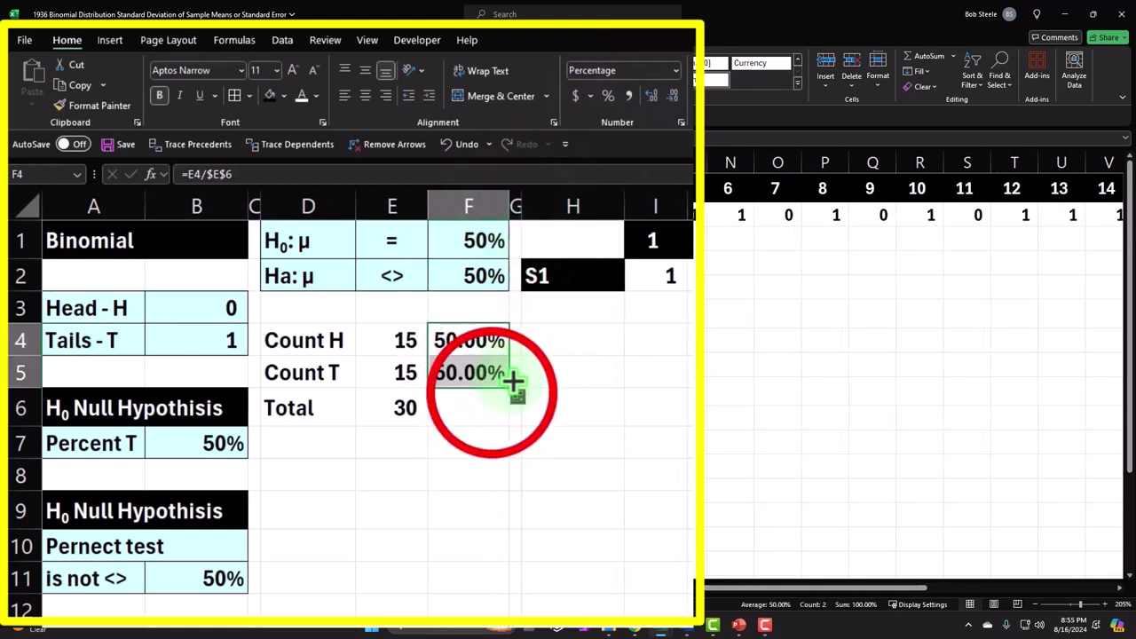
- AutoSum the percentages in F6 to 100.00% with two-decimal percent formatting
click(489, 401)
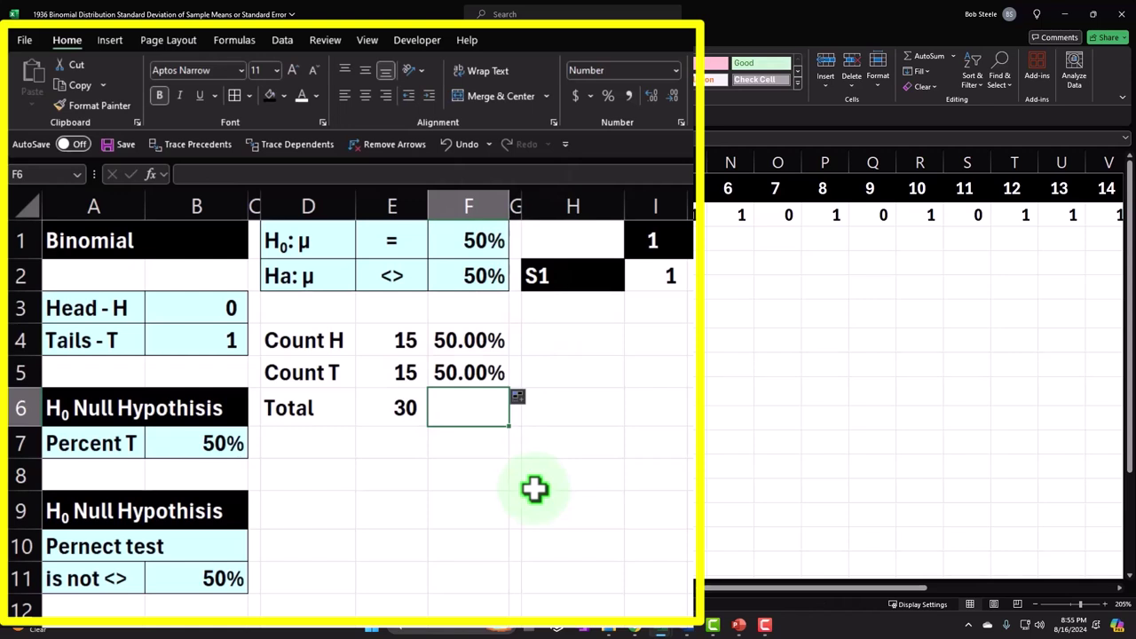
key(alt+equal)
key(Return)
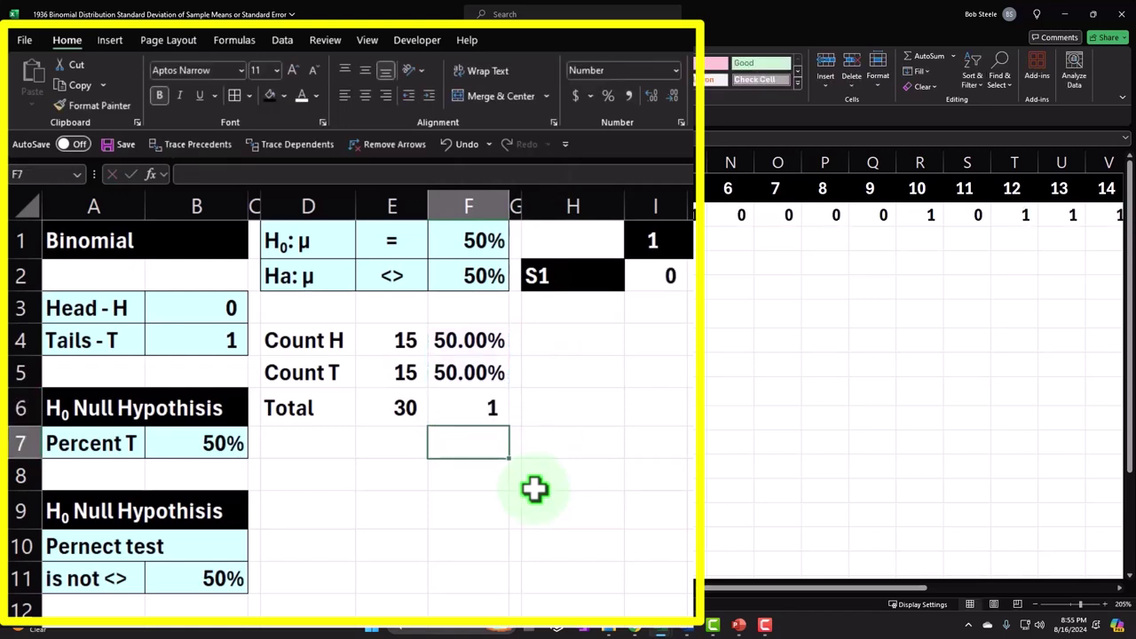
key(Up)
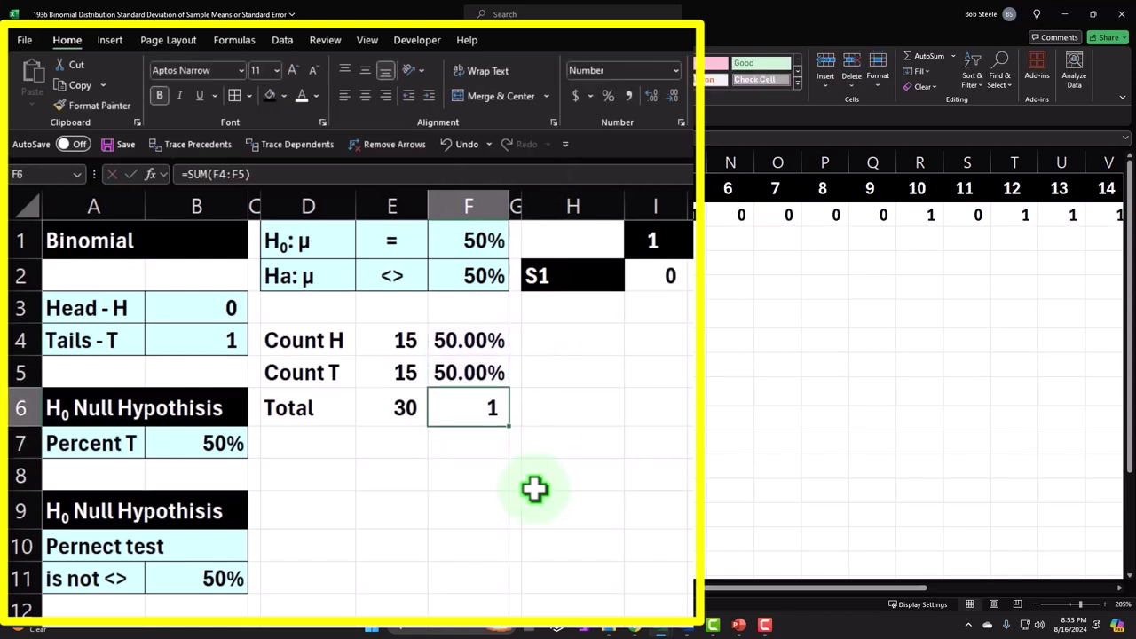
click(611, 98)
click(653, 96)
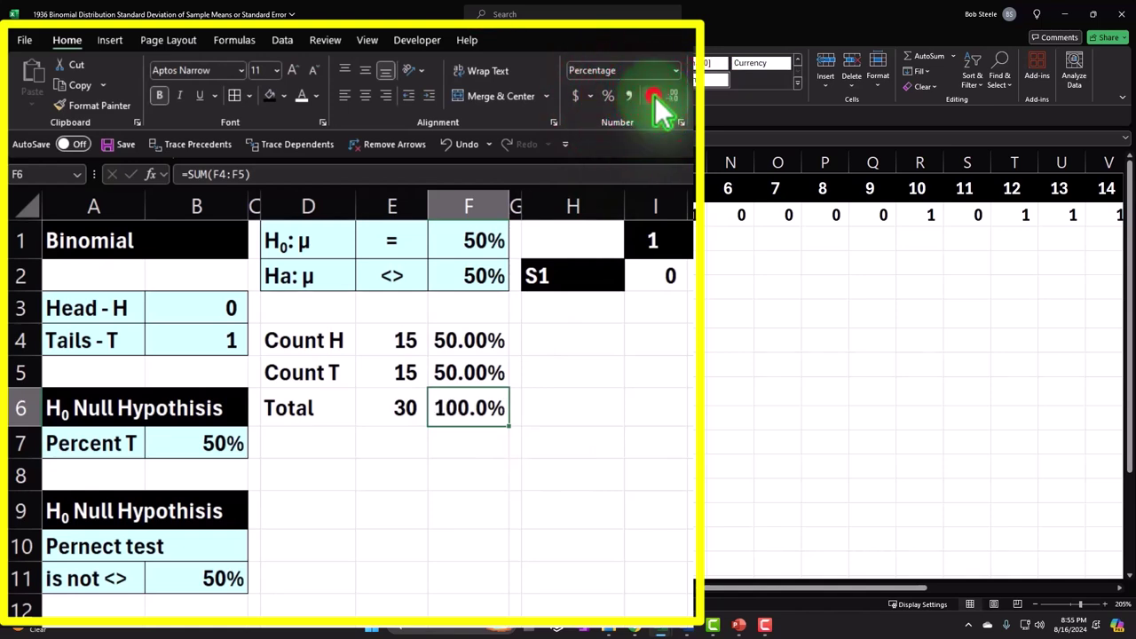
click(653, 96)
drag(509, 199, 522, 199)
click(393, 559)
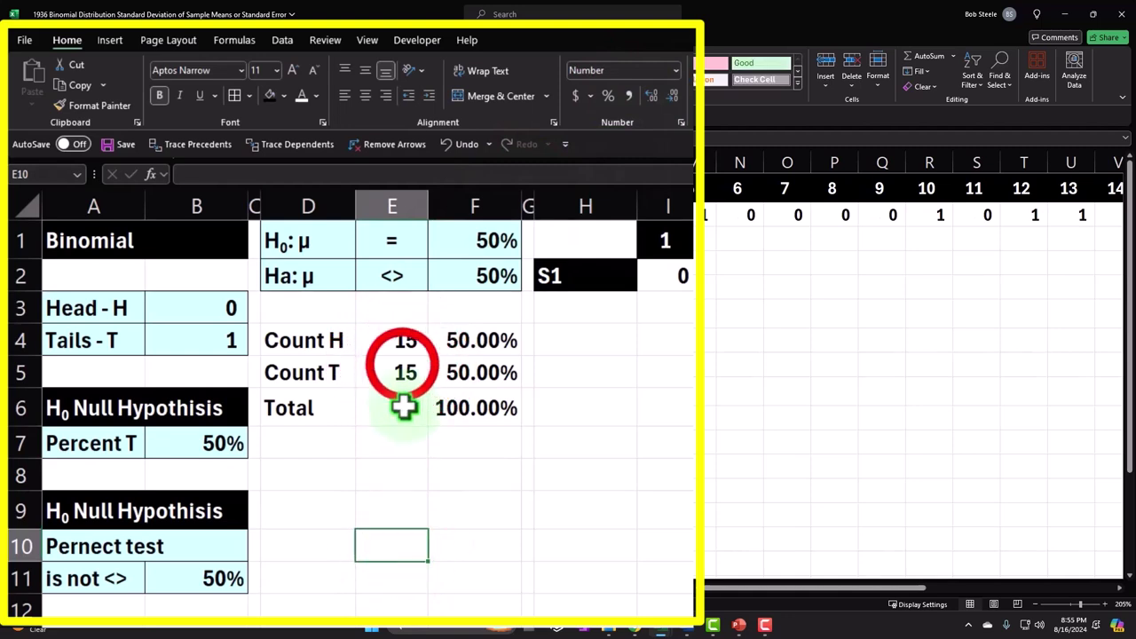
- Underline the Count T figures in E5:F5, then give table D4:F6 all borders and a light blue fill
drag(408, 373, 444, 366)
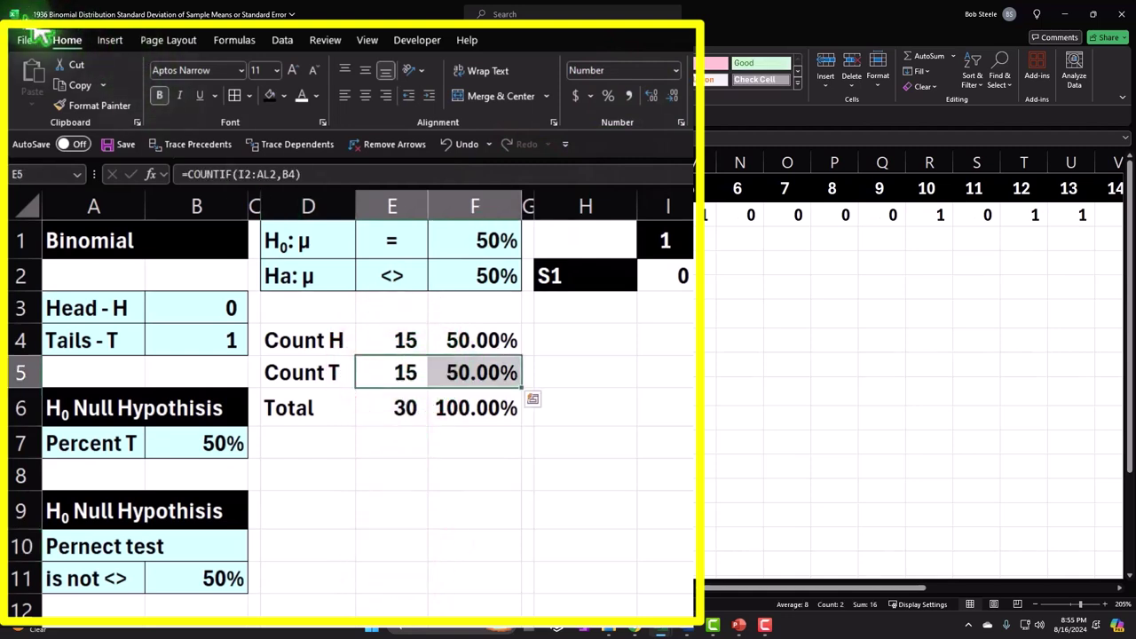
click(199, 96)
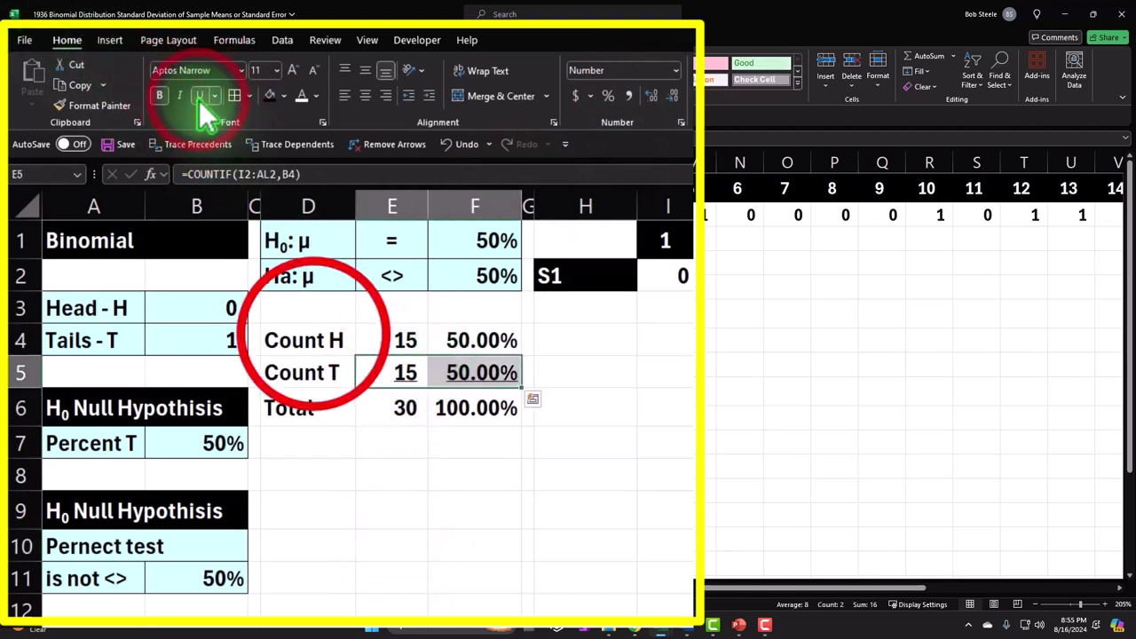
click(315, 340)
drag(375, 352, 444, 393)
click(229, 97)
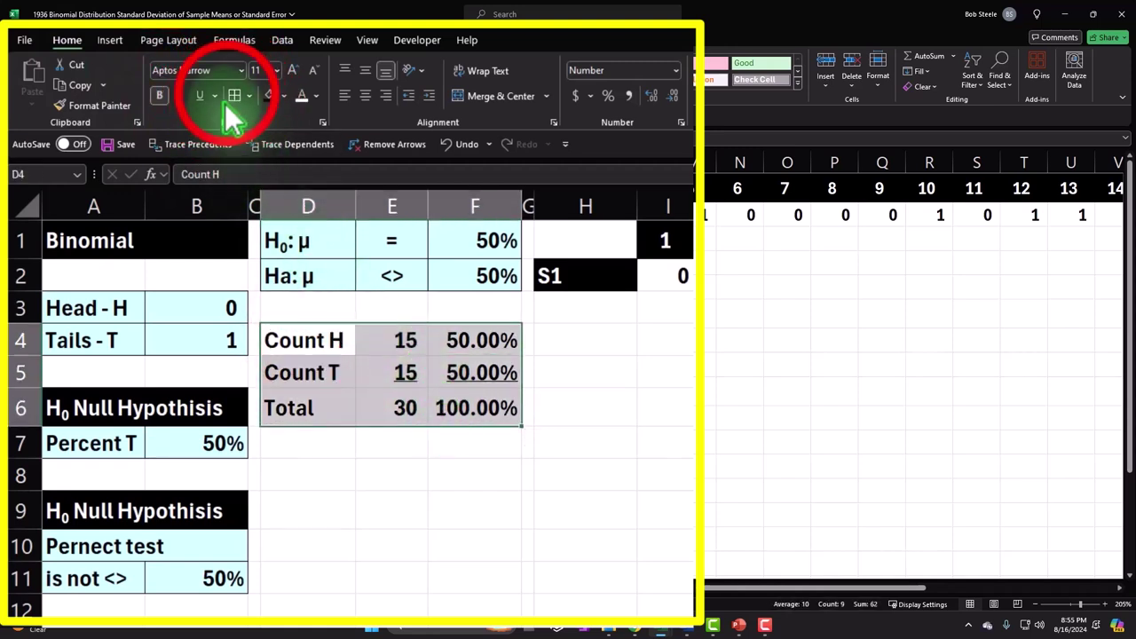
click(266, 95)
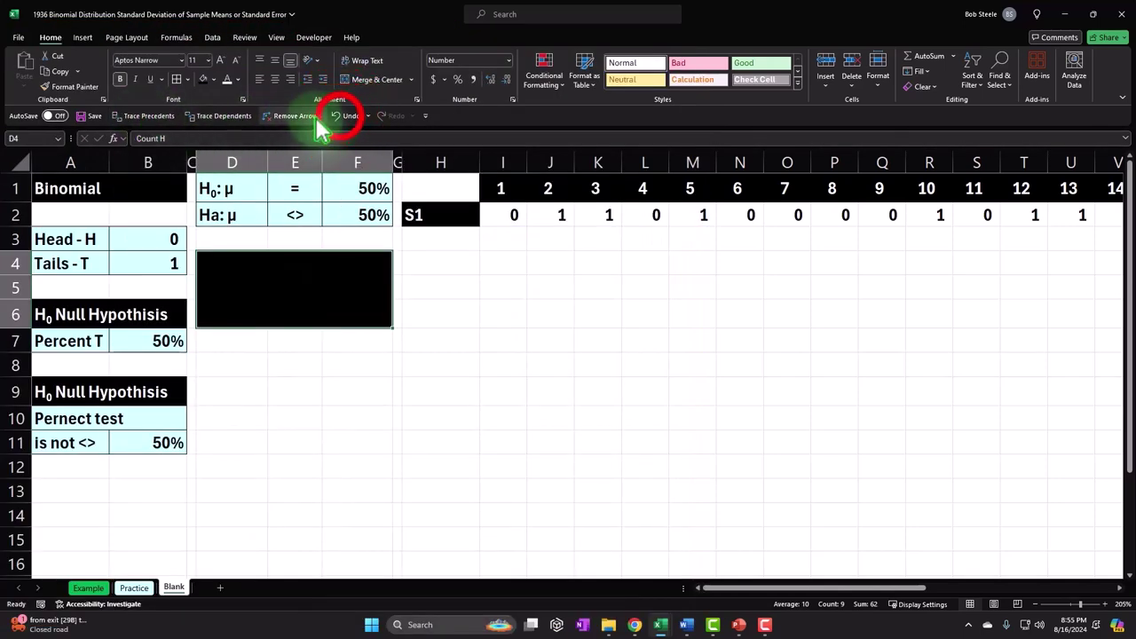
click(463, 143)
click(213, 79)
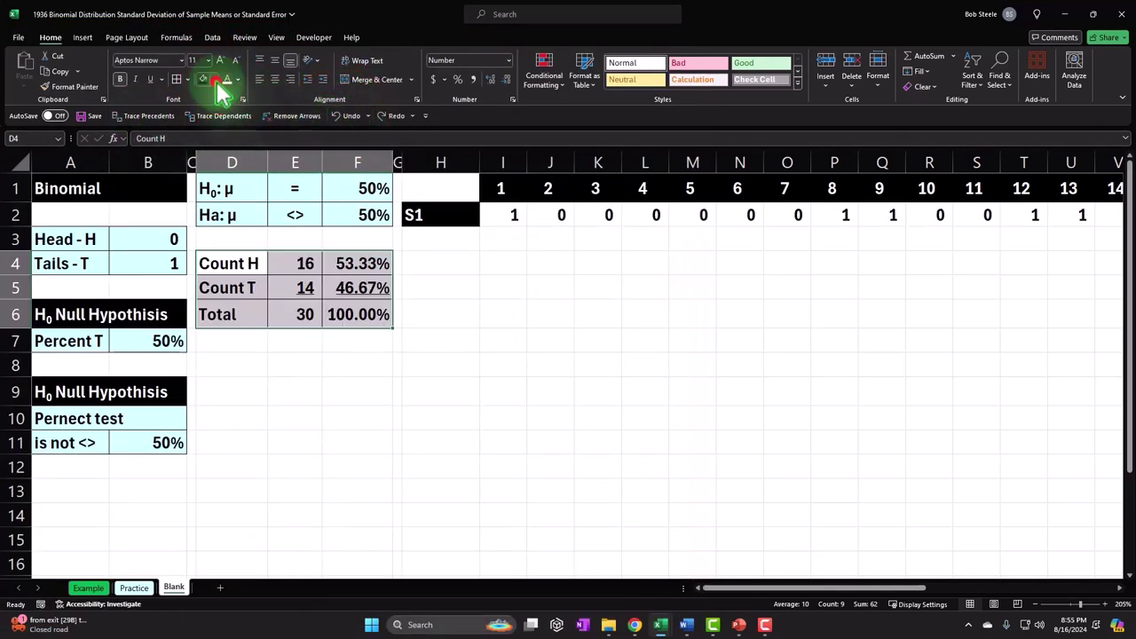
click(269, 389)
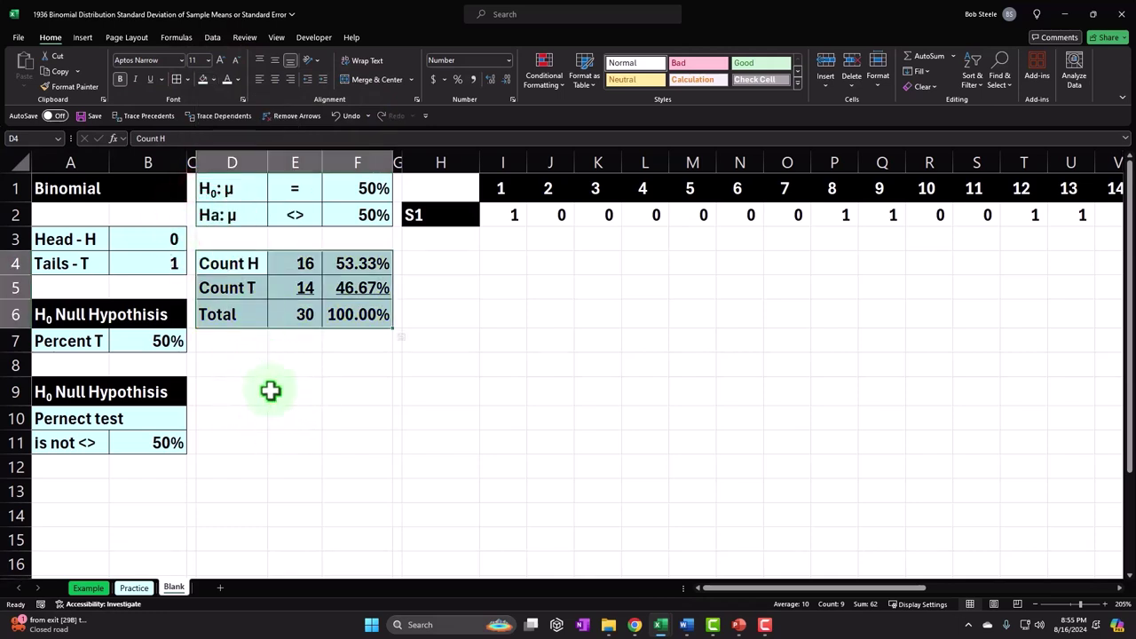
click(271, 391)
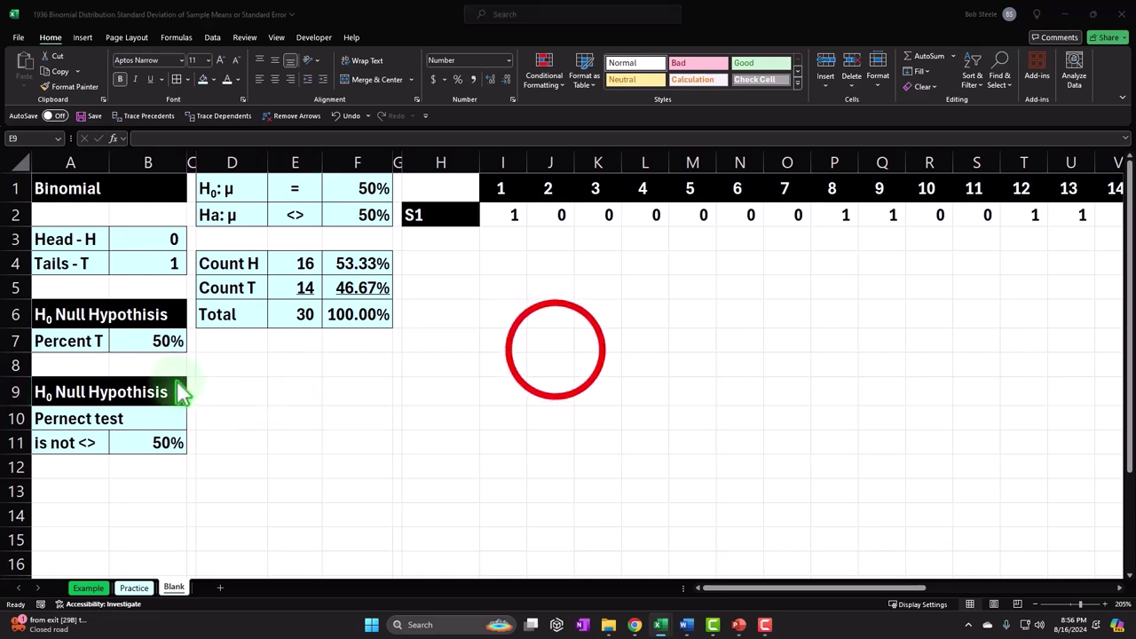
- Select the 30 samples in I2:AL2 and insert a Histogram statistic chart
click(511, 213)
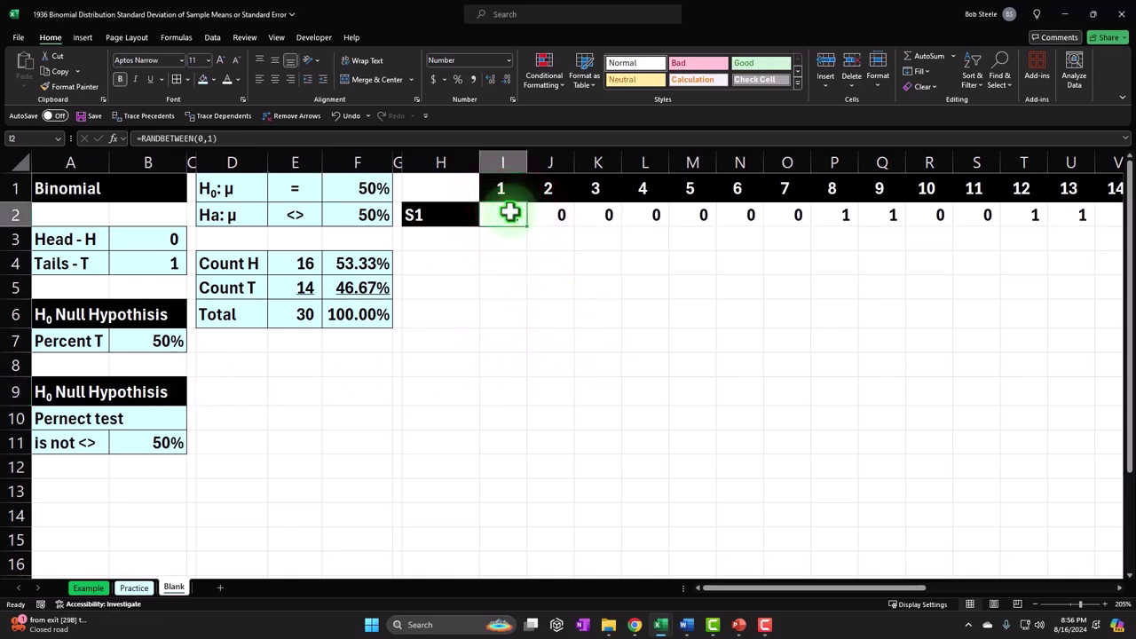
key(ctrl+shift+Right)
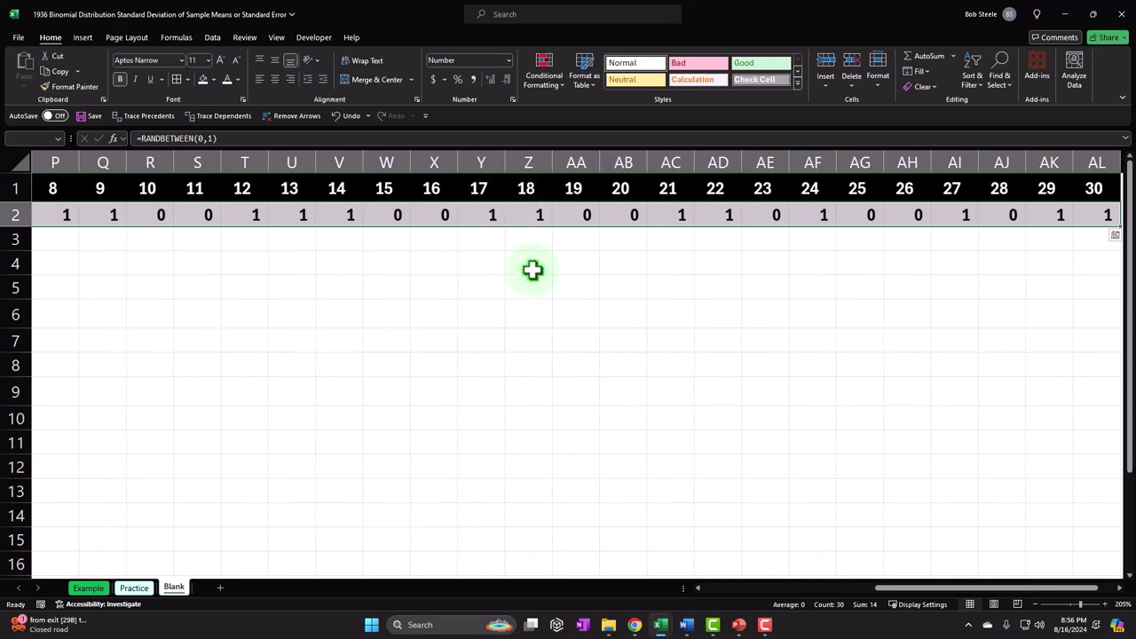
drag(919, 589, 690, 588)
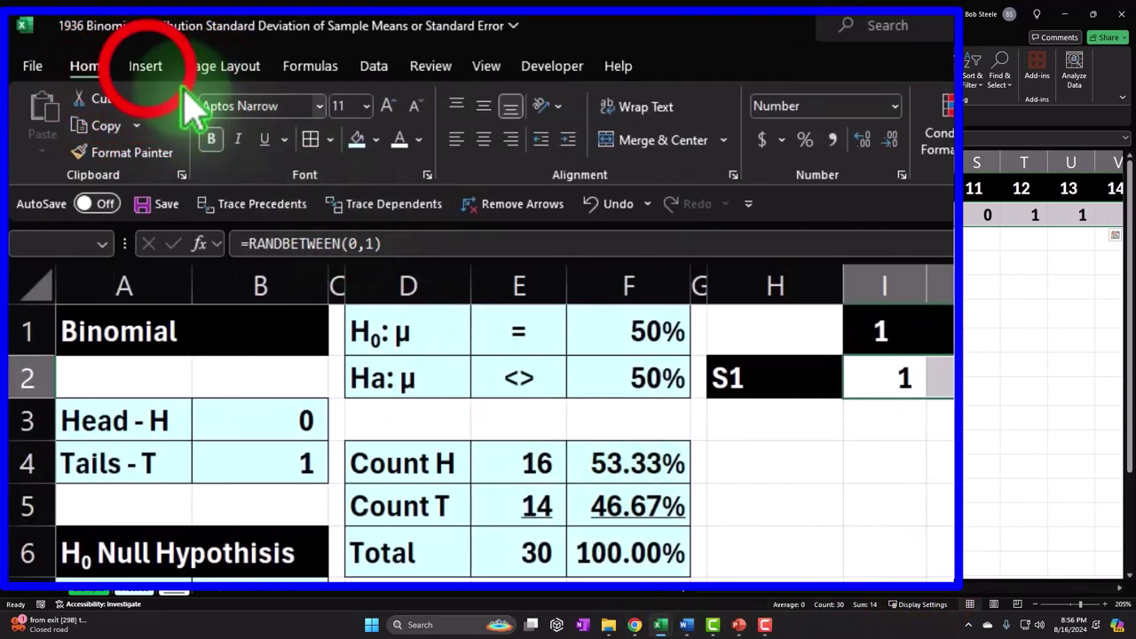
click(148, 69)
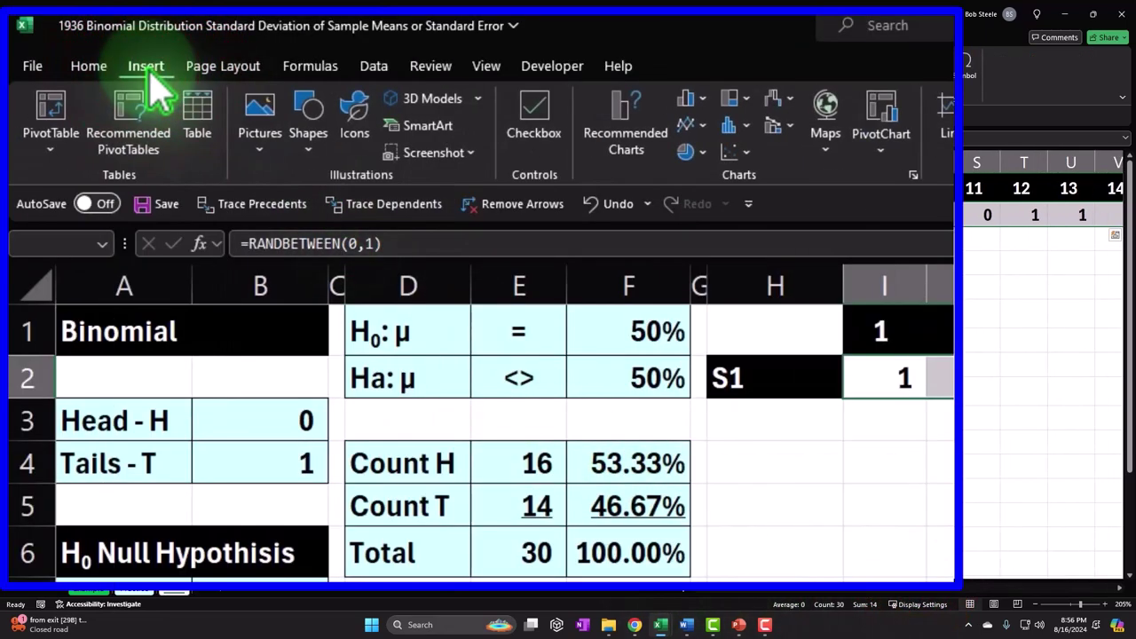
click(731, 129)
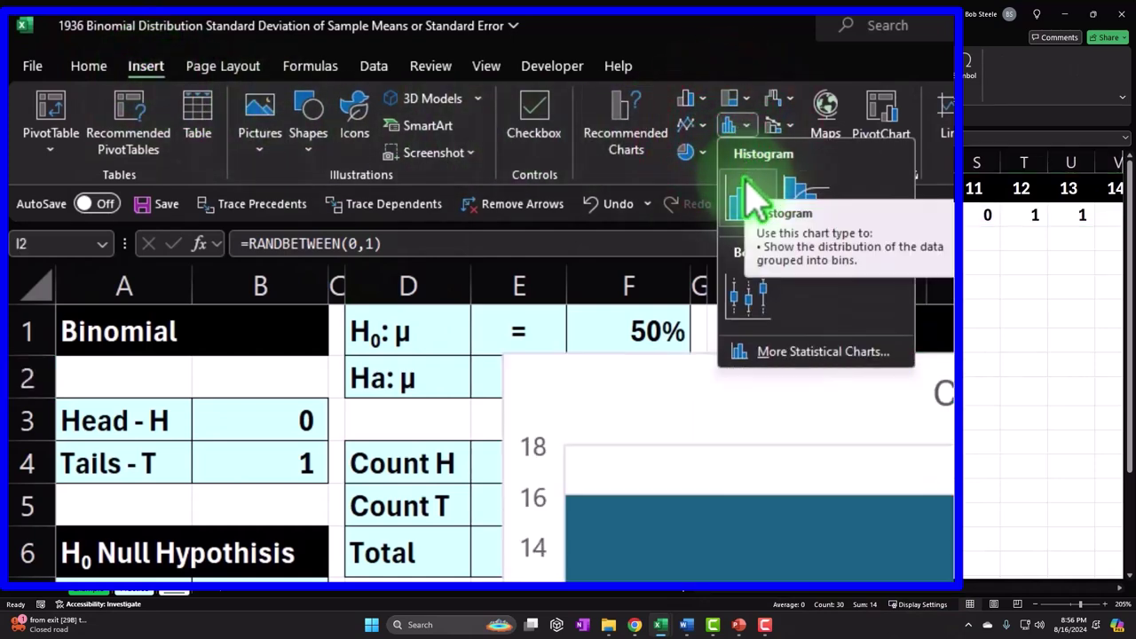
click(689, 104)
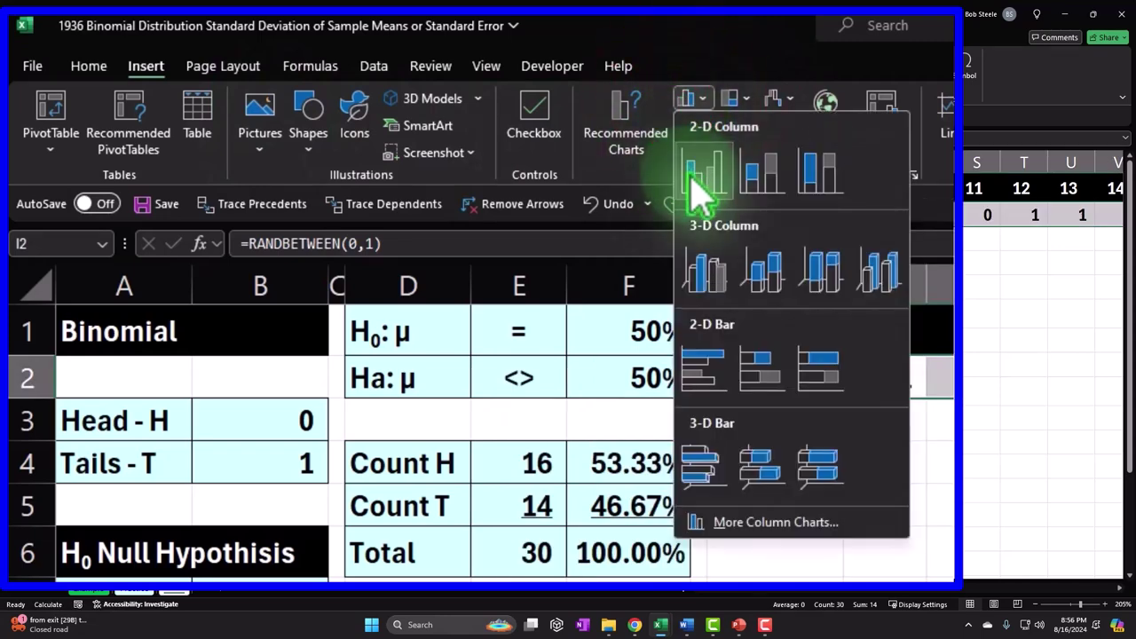
click(710, 119)
click(726, 125)
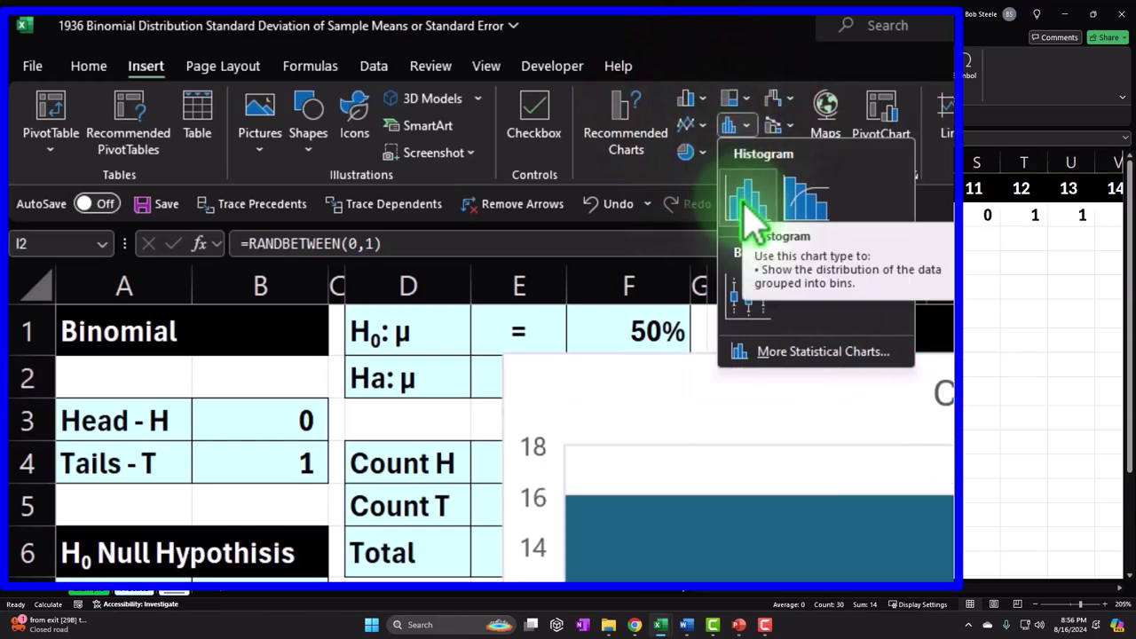
click(746, 206)
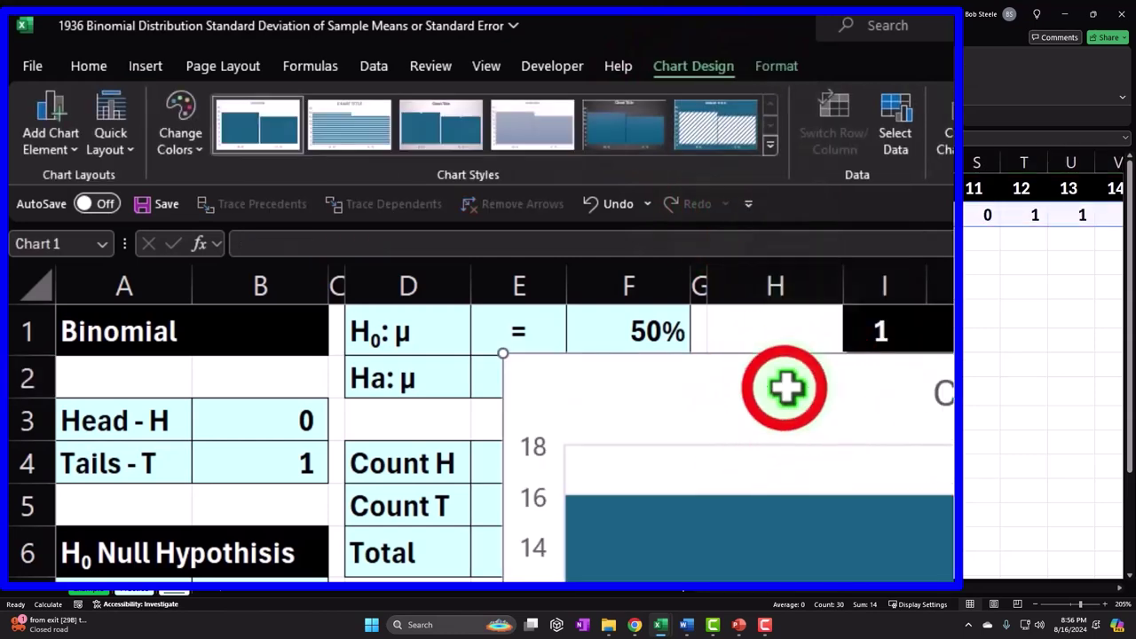
- Move the new histogram beside the counts table
drag(786, 386, 702, 441)
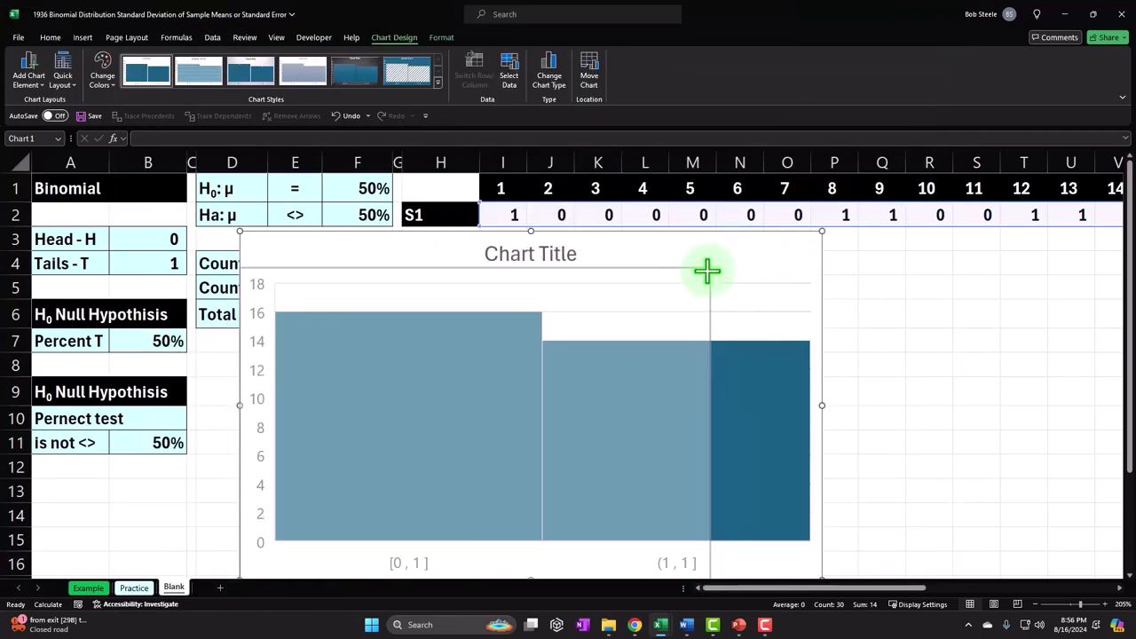
drag(399, 293, 622, 274)
drag(739, 586, 753, 591)
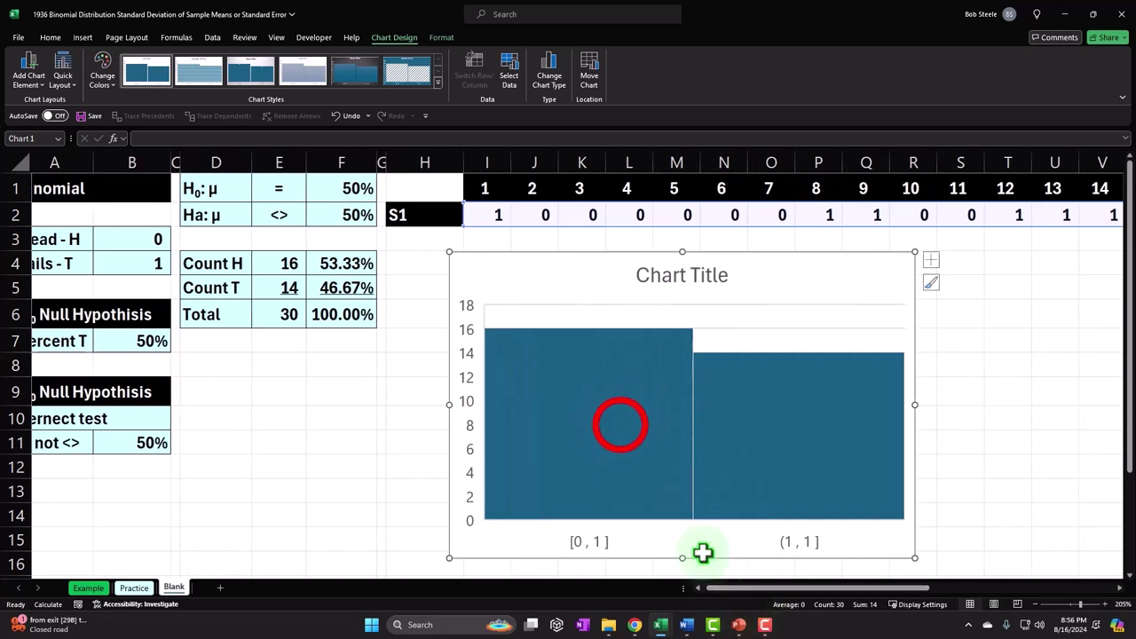
- Add data labels to the histogram bars, showing 16 and 14
click(621, 431)
right_click(621, 431)
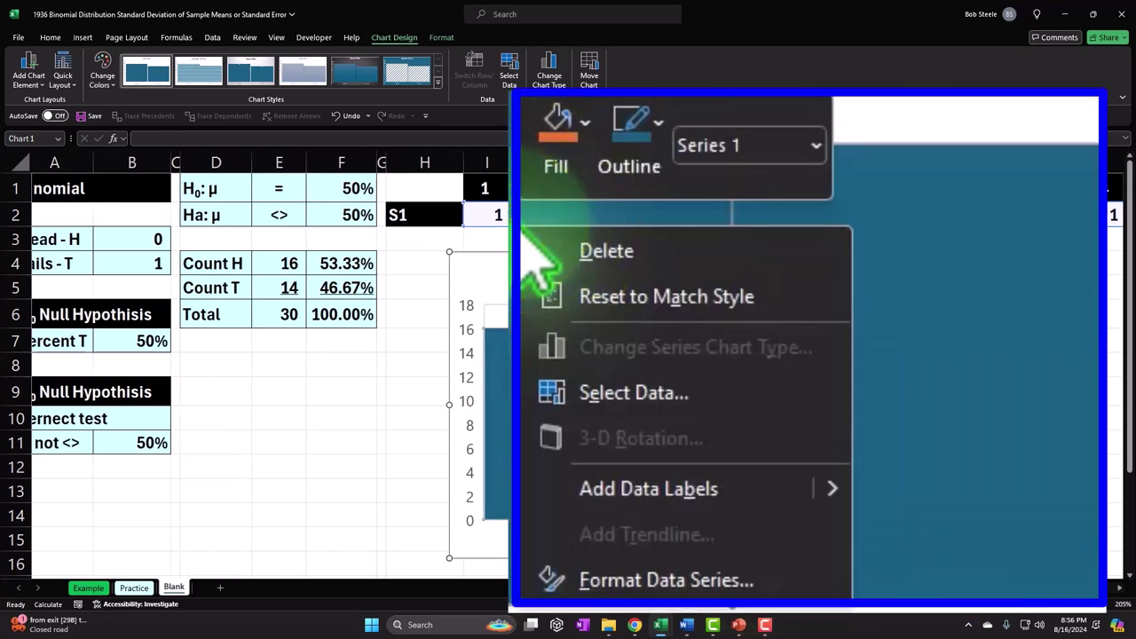
click(835, 490)
click(921, 493)
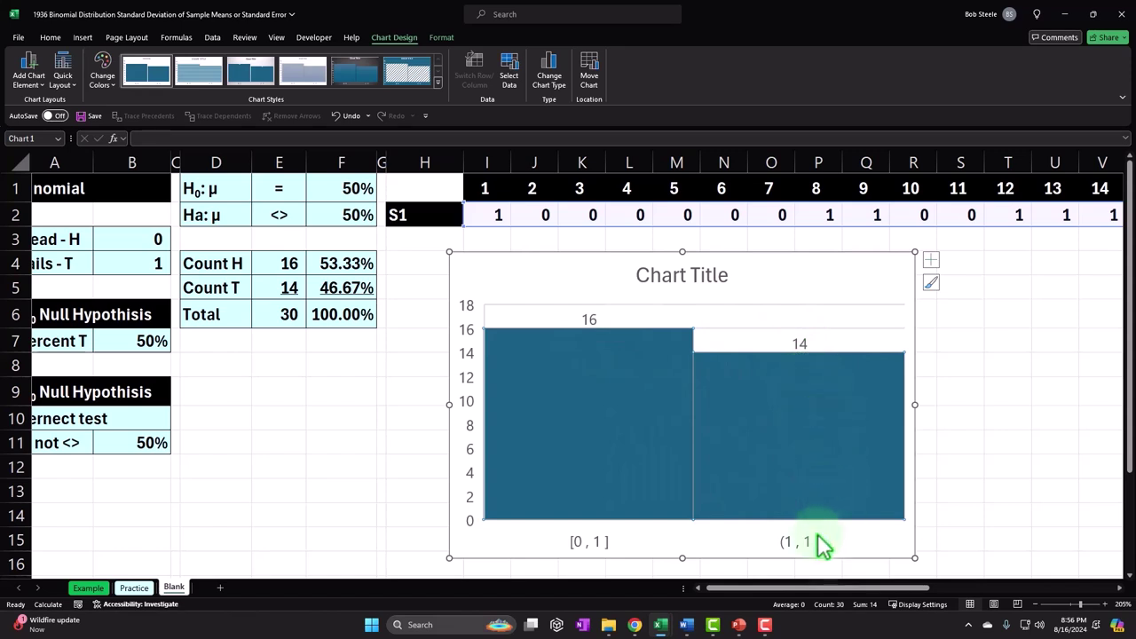
- Move the histogram down and left, beneath the counts table
click(788, 282)
drag(789, 282, 514, 382)
scroll(559, 284, down, 2)
drag(525, 226, 556, 235)
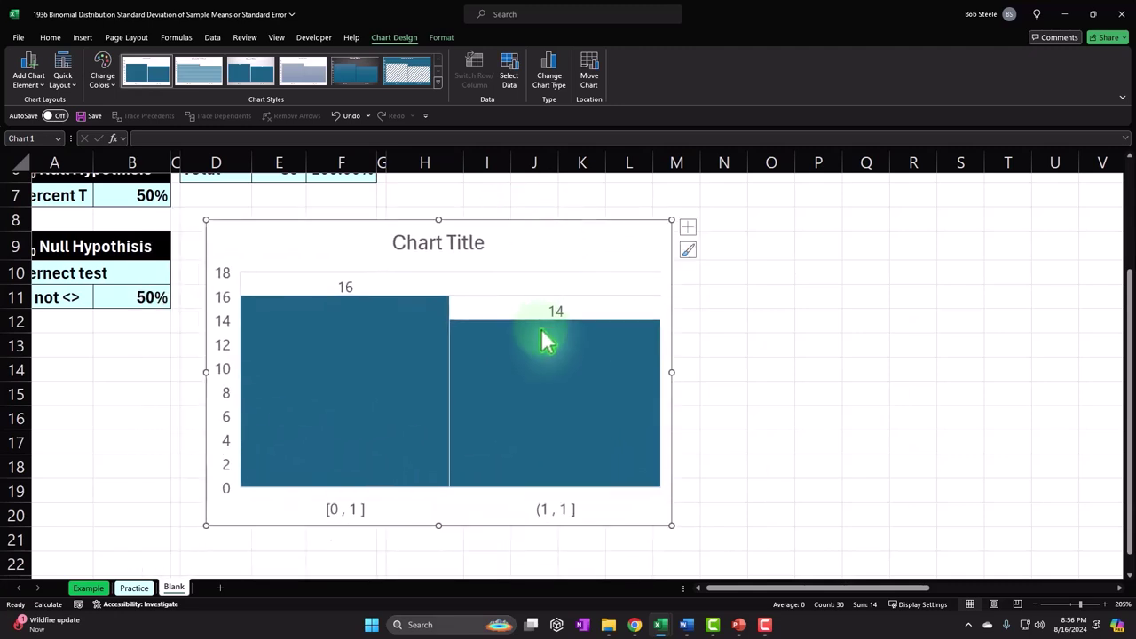
scroll(542, 346, up, 2)
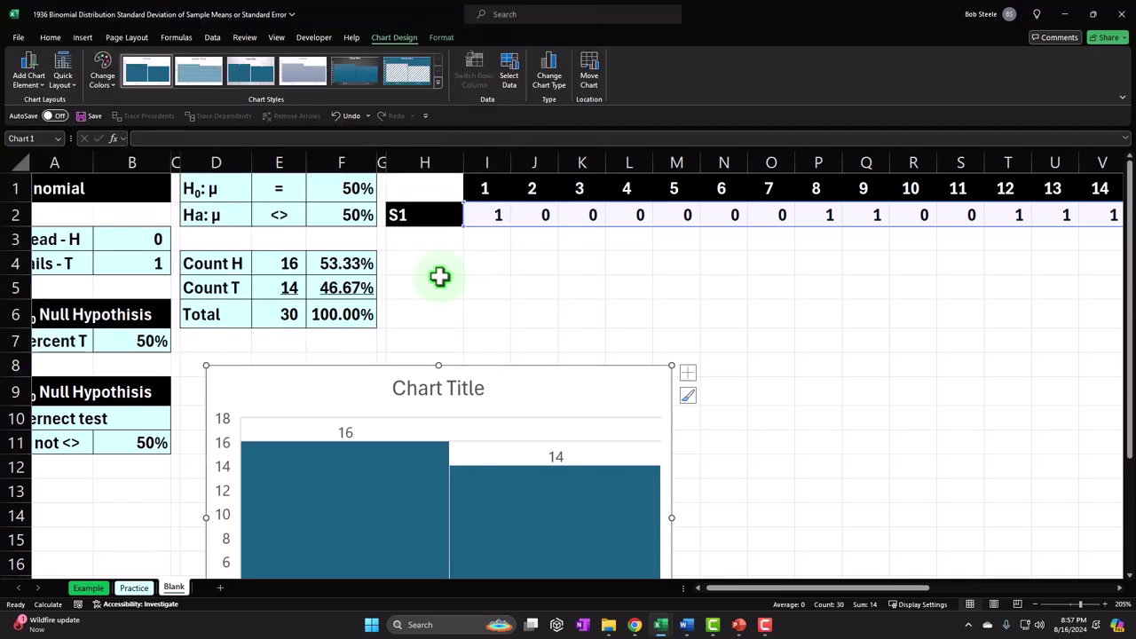
- Move the histogram lower, below the hypothesis block, and shrink it from the corner
scroll(438, 276, down, 2)
drag(329, 238, 165, 337)
scroll(284, 302, down, 2)
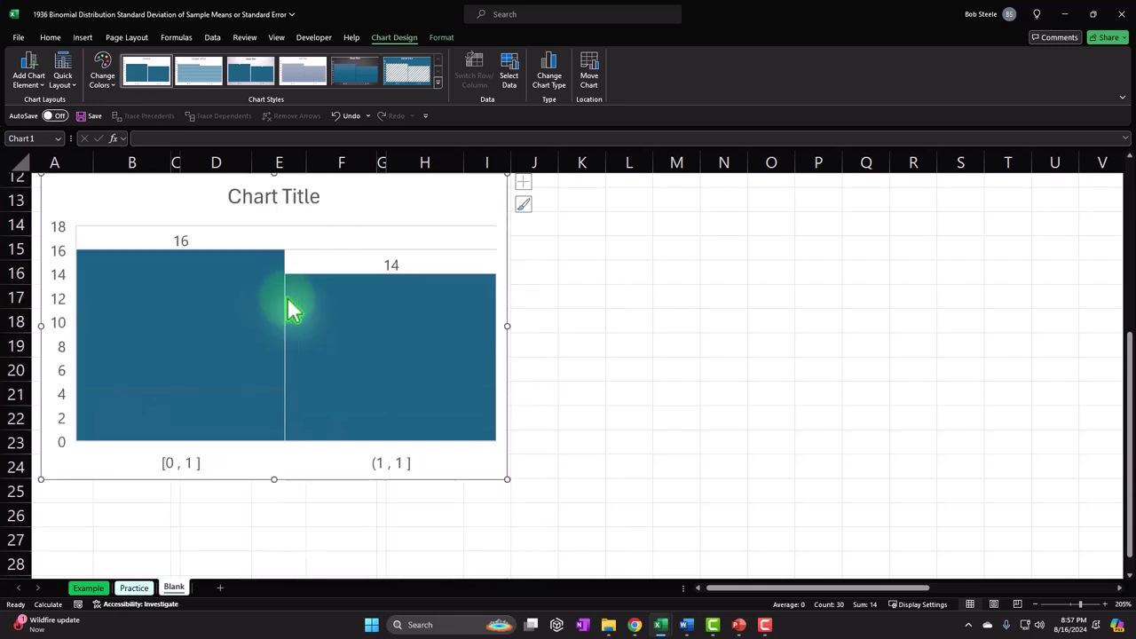
drag(505, 476, 353, 434)
scroll(370, 471, up, 1)
- Delete the histogram's chart title, restoring the chart after an accidental deletion, then select I3
click(244, 275)
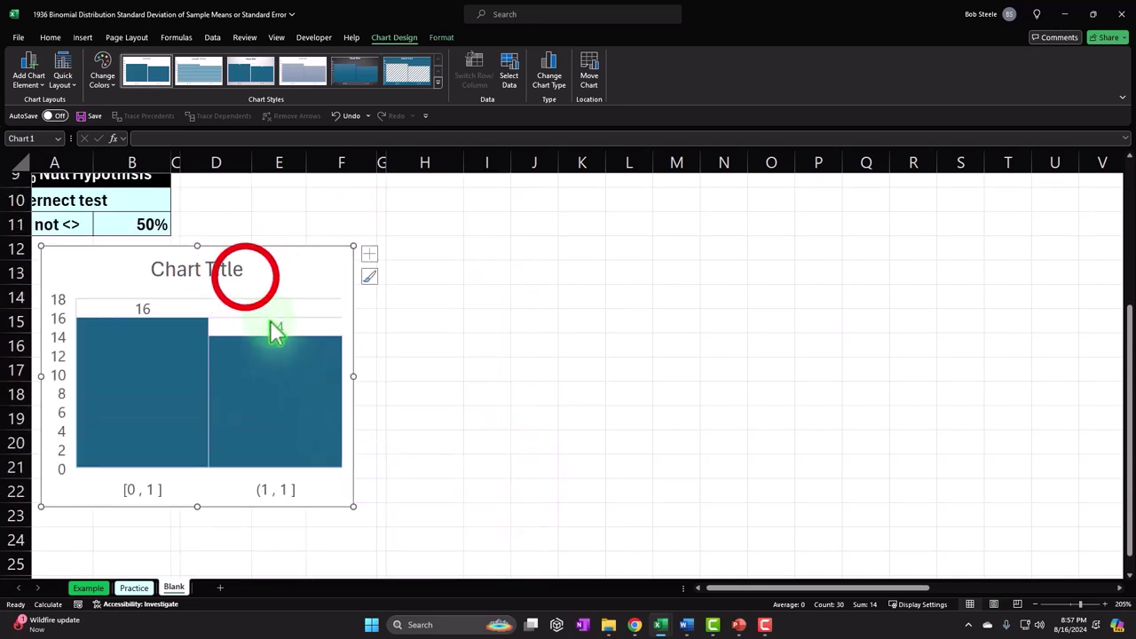
click(247, 263)
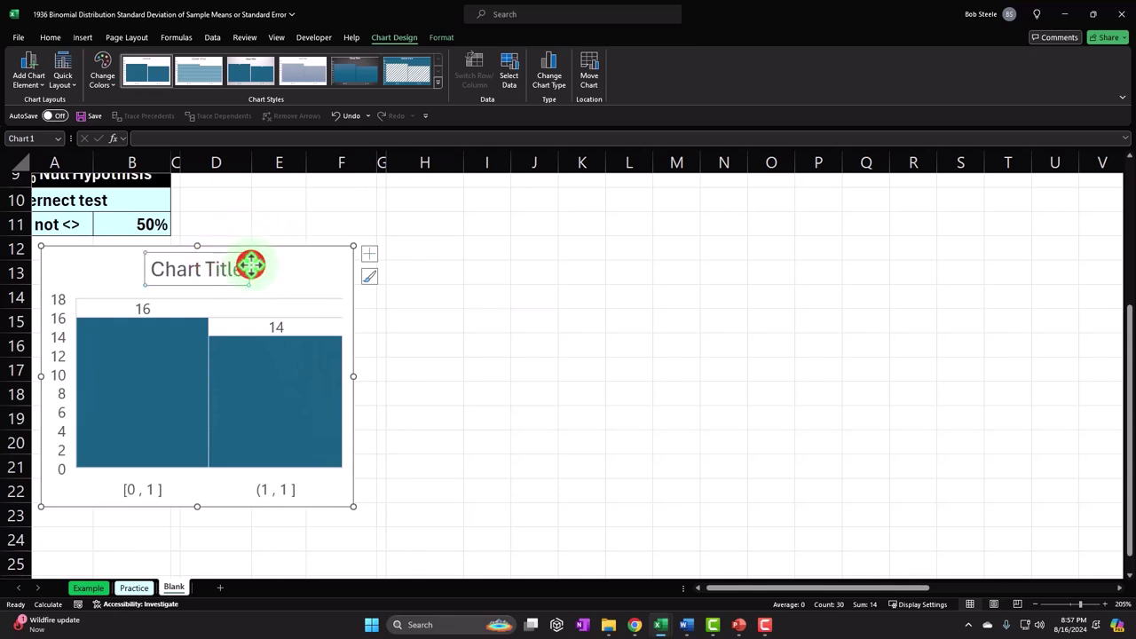
key(Delete)
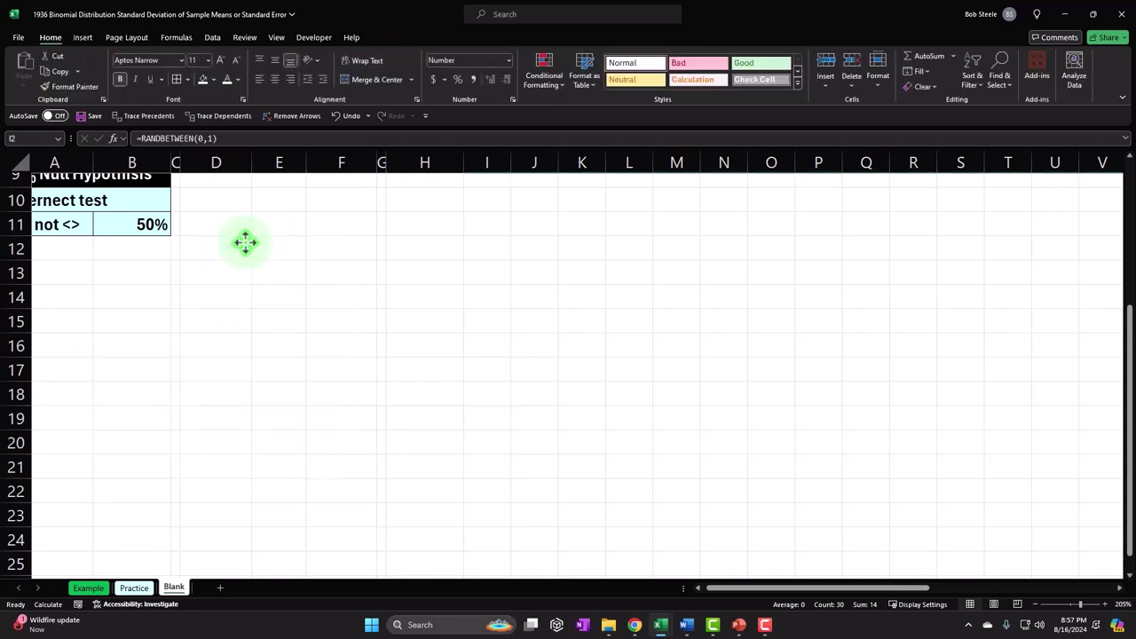
key(ctrl+z)
scroll(228, 261, down, 1)
click(233, 399)
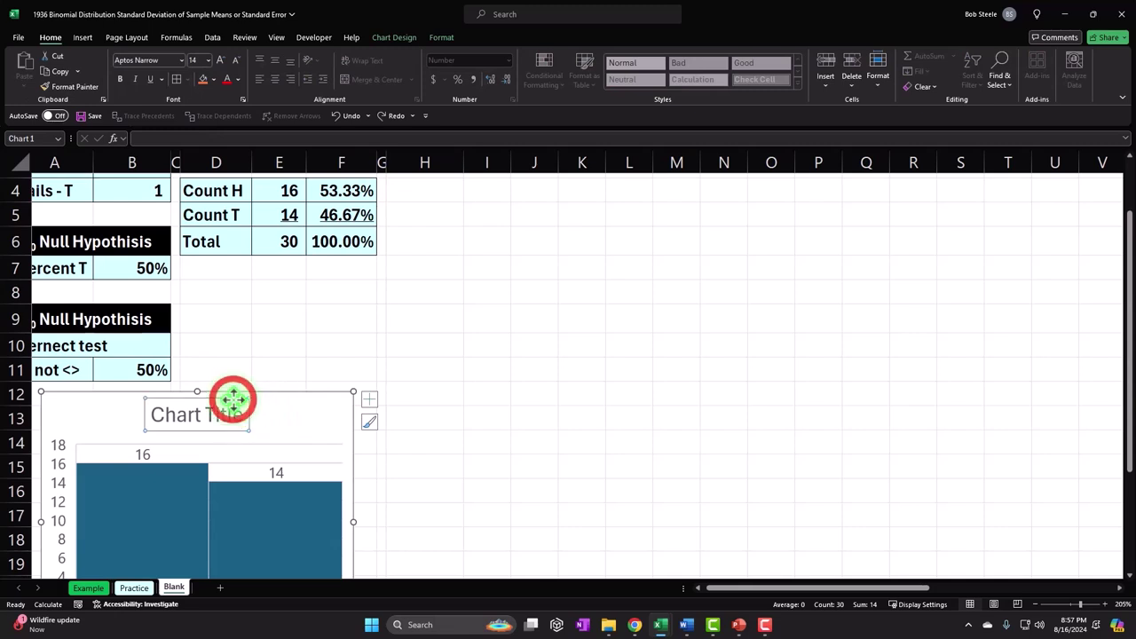
click(308, 387)
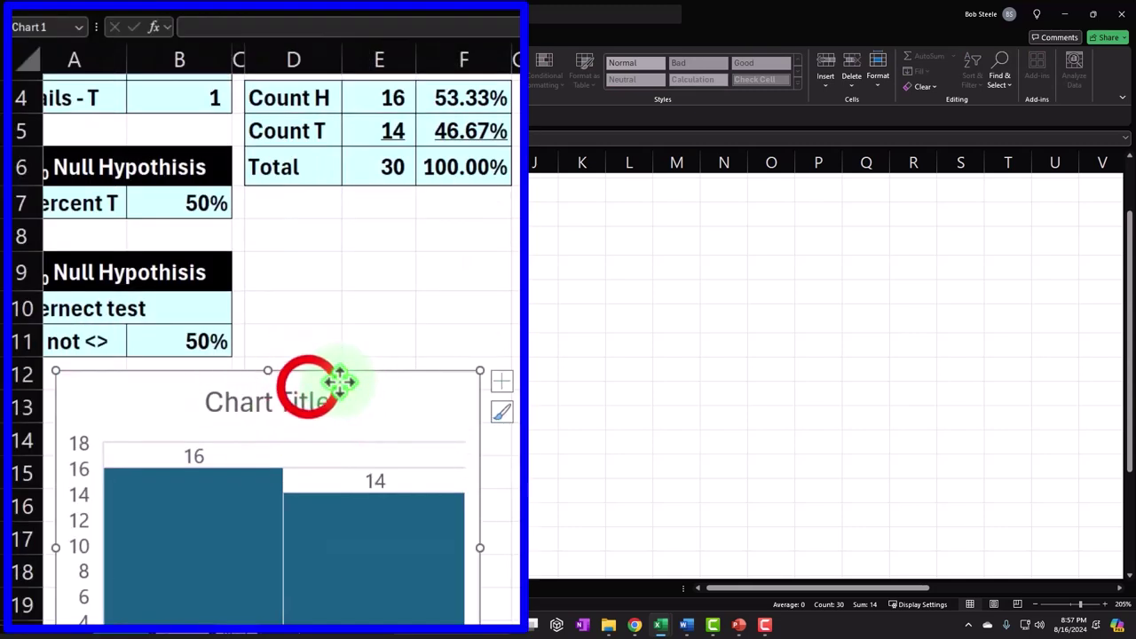
click(339, 387)
click(329, 393)
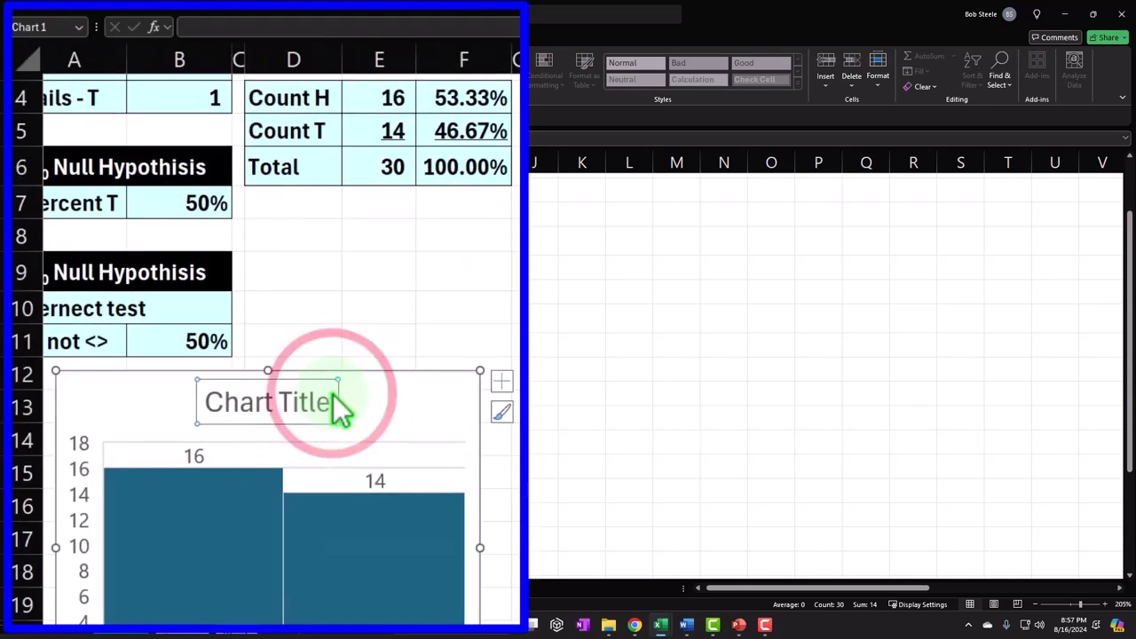
key(Delete)
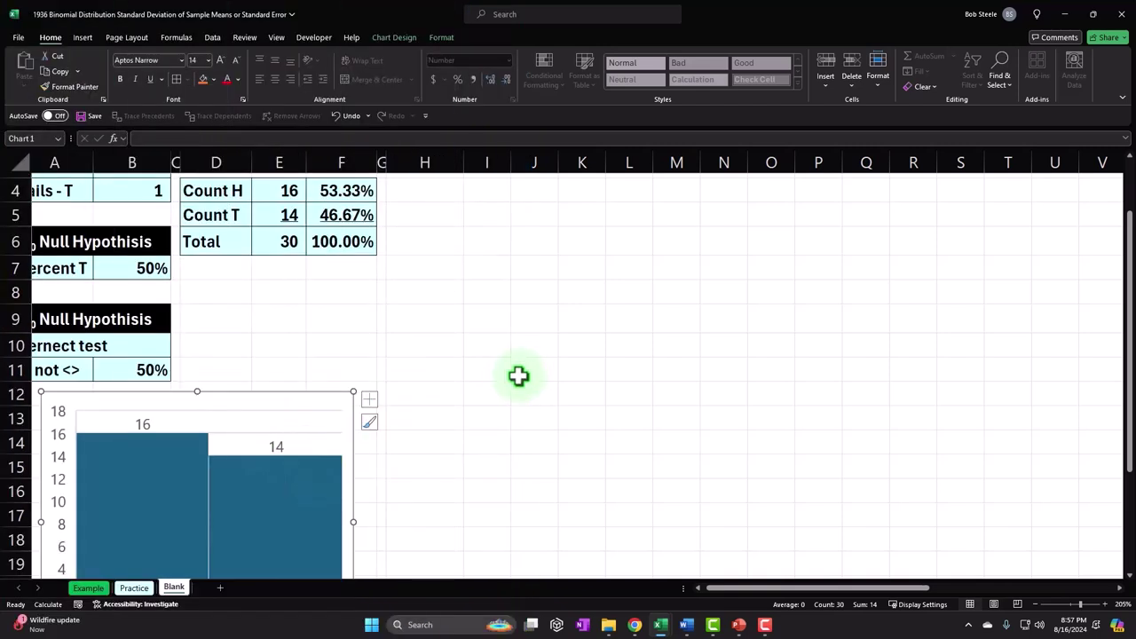
scroll(517, 382, up, 1)
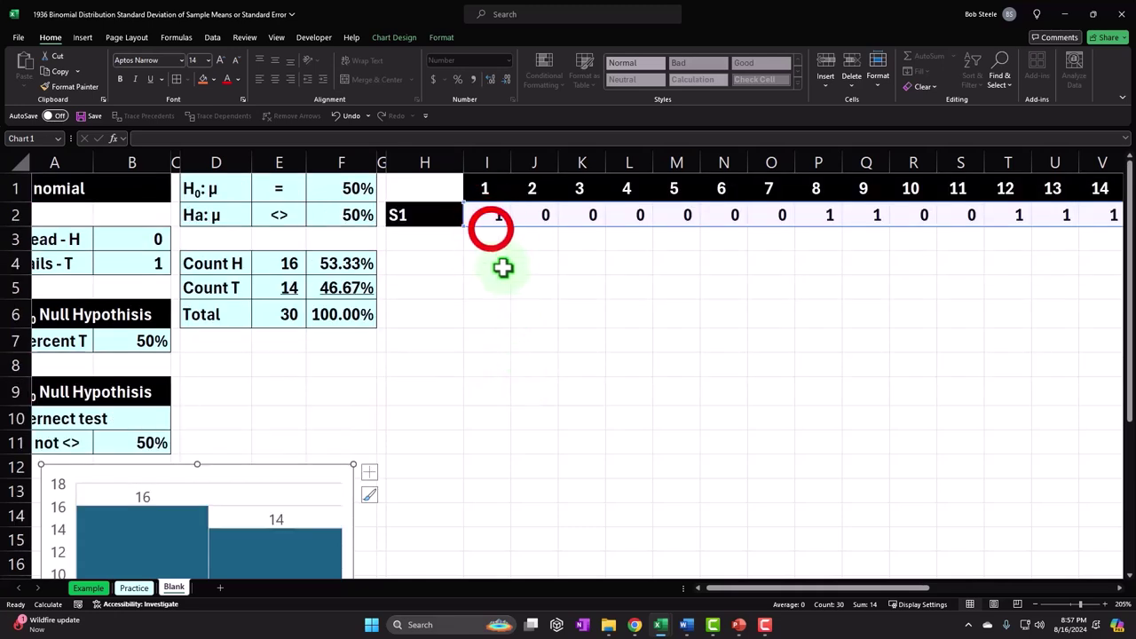
click(490, 229)
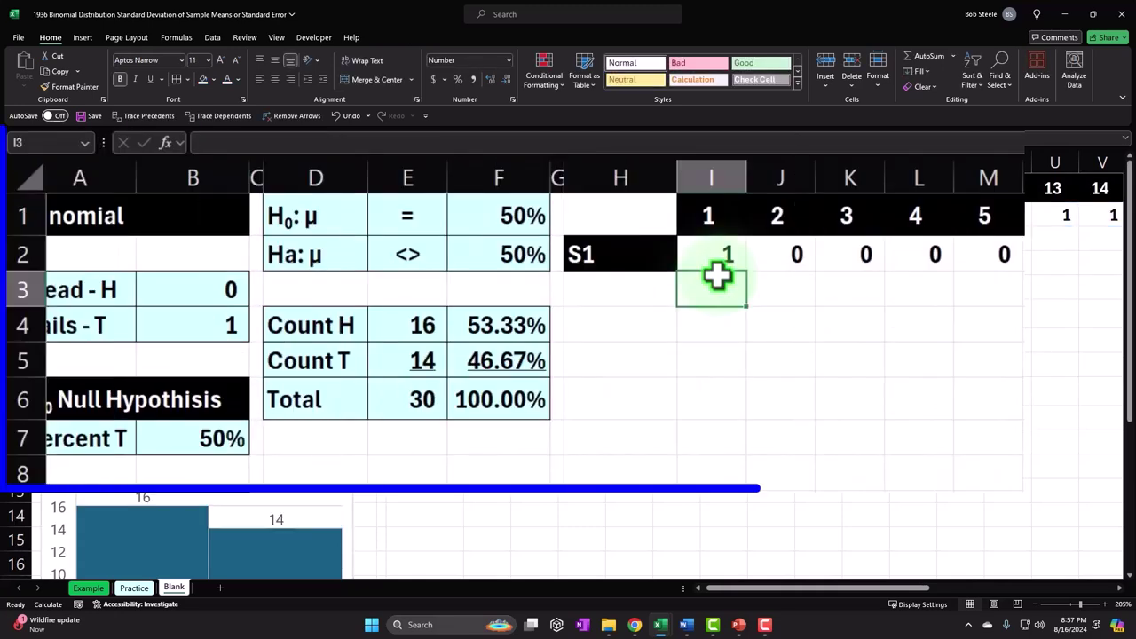
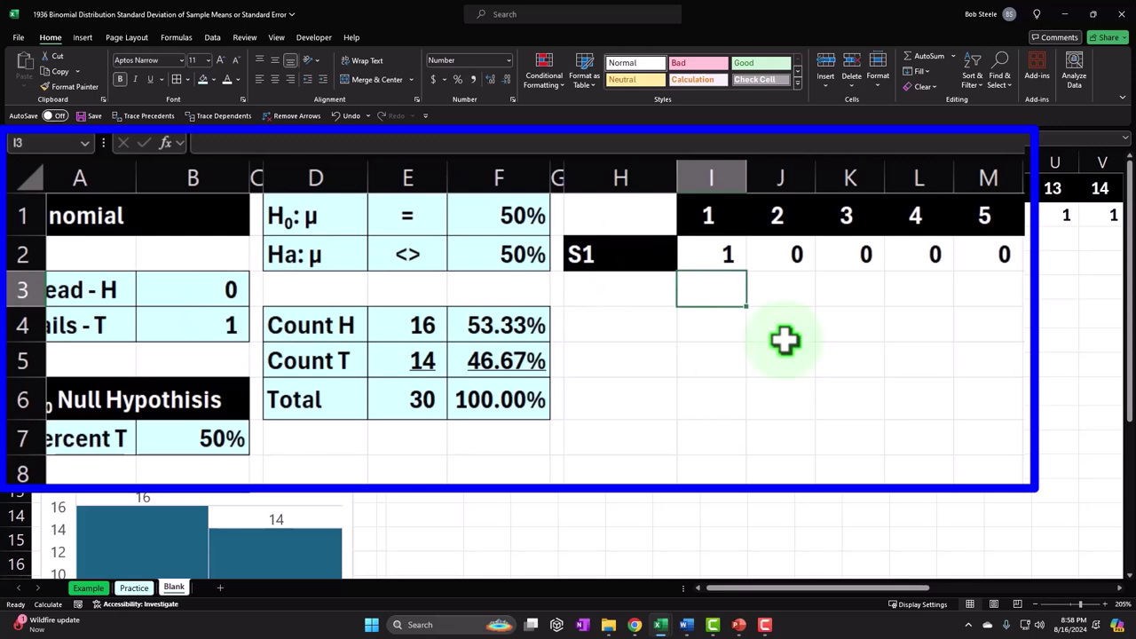
- Enter S2 below S1 in column H and extend the sample-label series down to S500
click(619, 288)
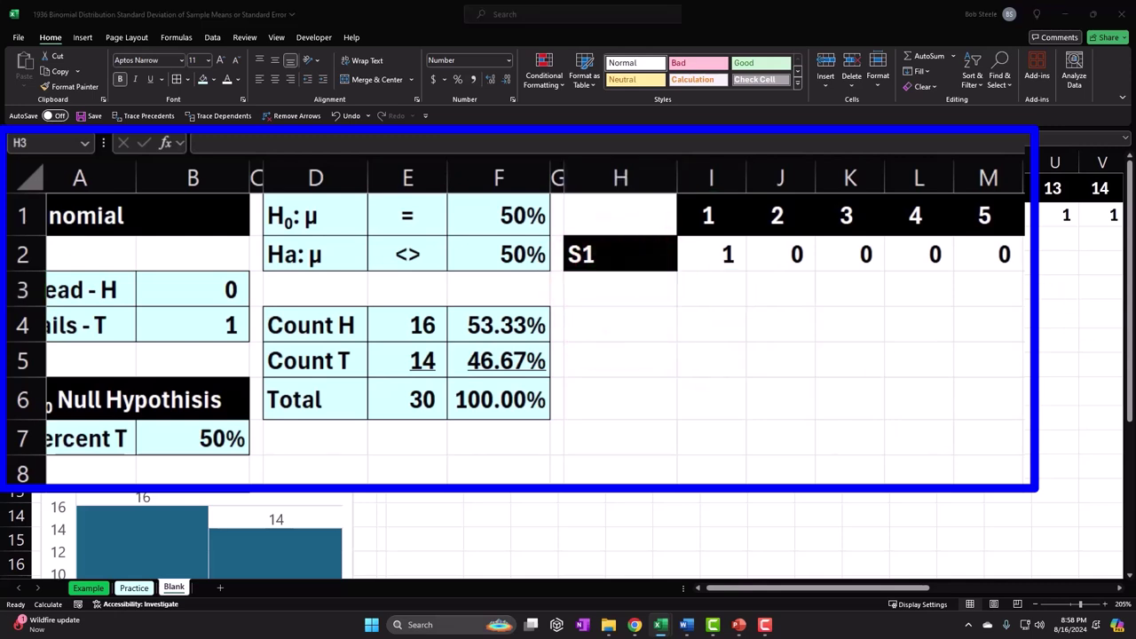
click(796, 370)
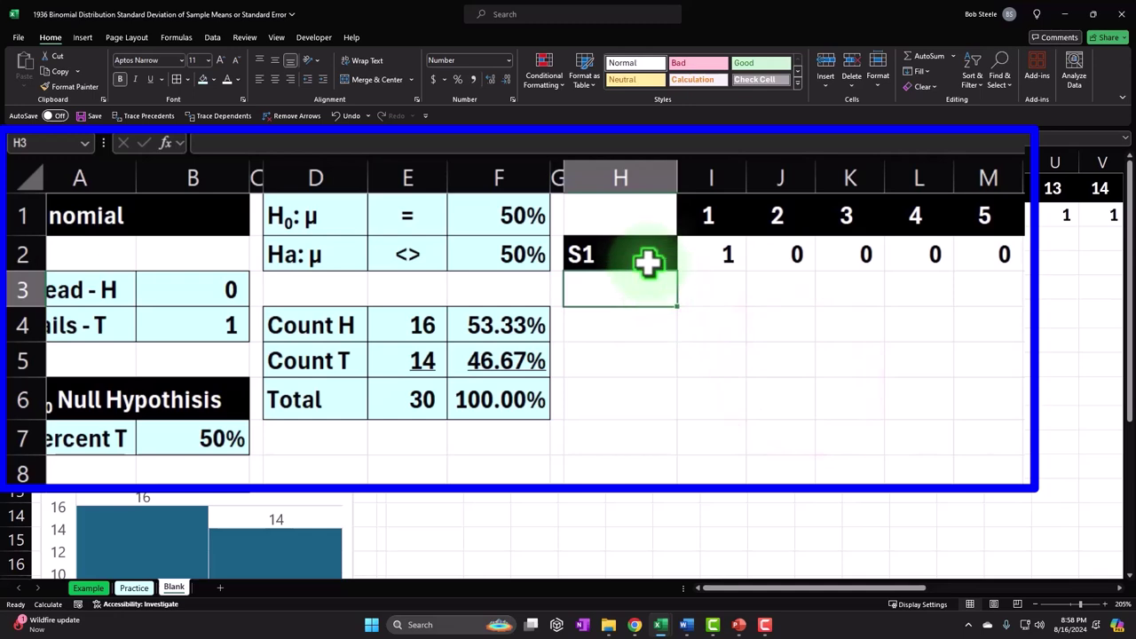
text(S2)
key(Return)
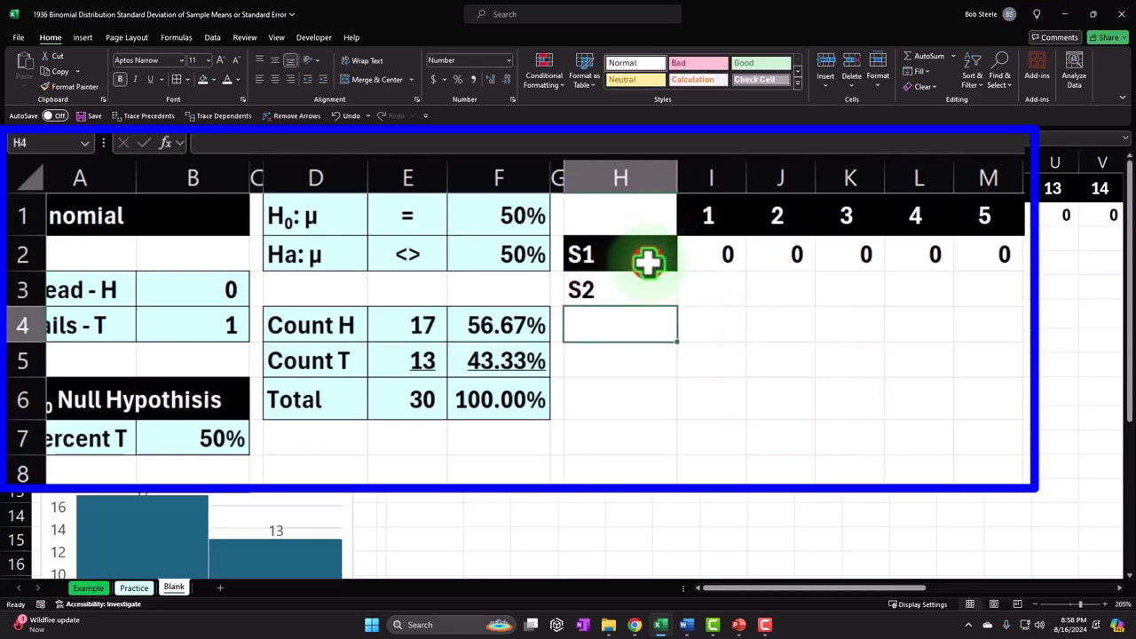
drag(648, 258, 648, 289)
drag(469, 149, 485, 582)
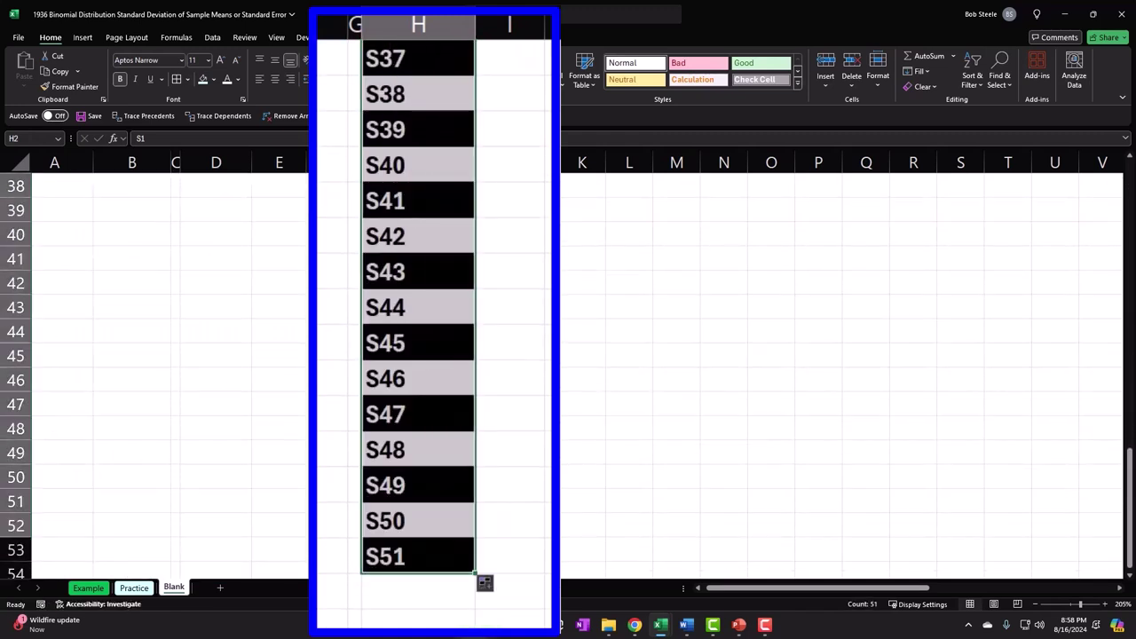
scroll(461, 515, down, 2)
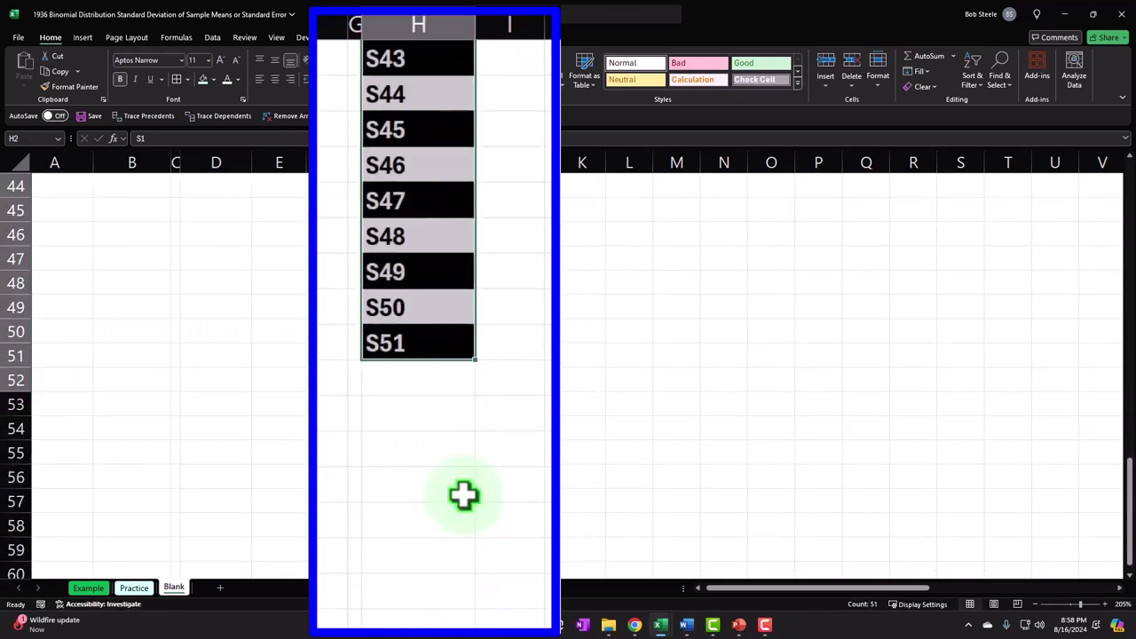
click(476, 364)
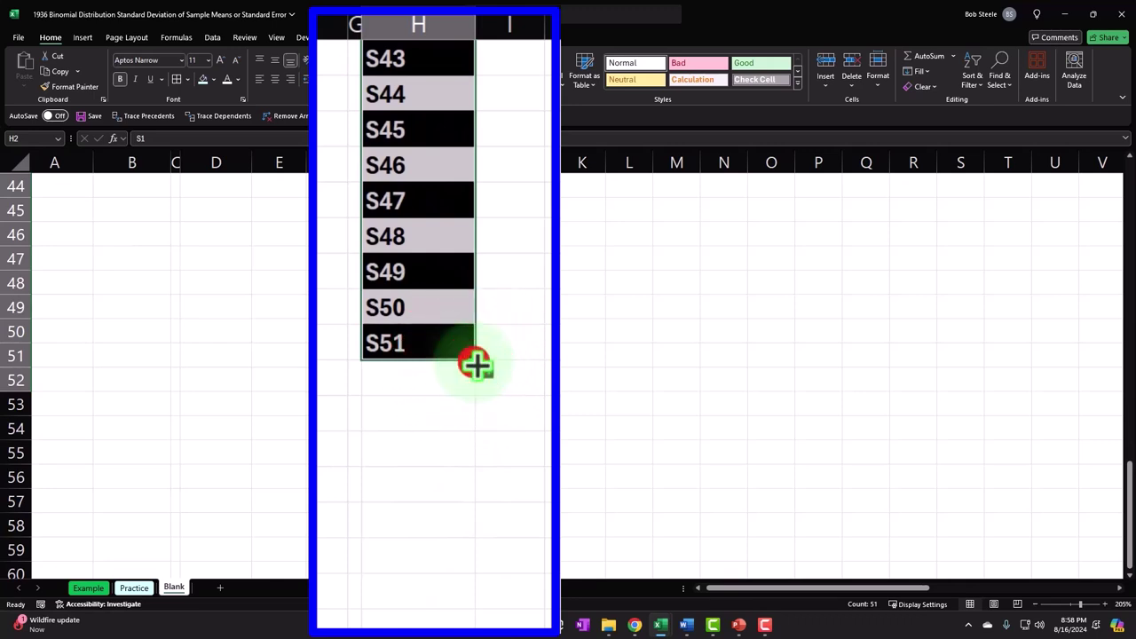
drag(476, 364, 420, 233)
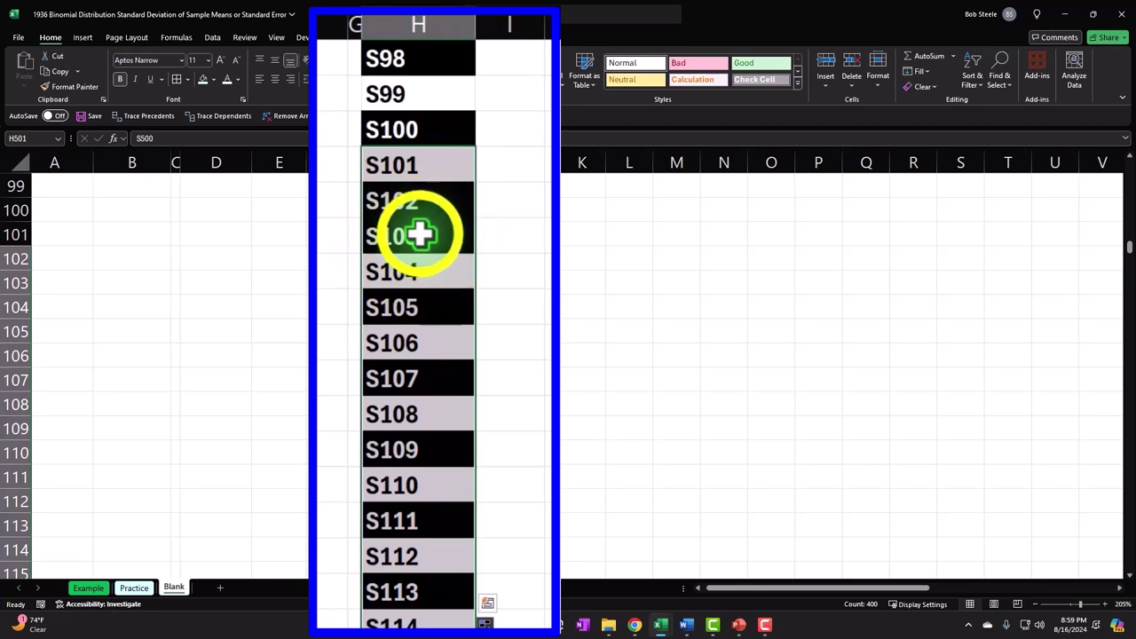
- Delete the extra sample labels beyond S100, shifting the cells up
right_click(422, 235)
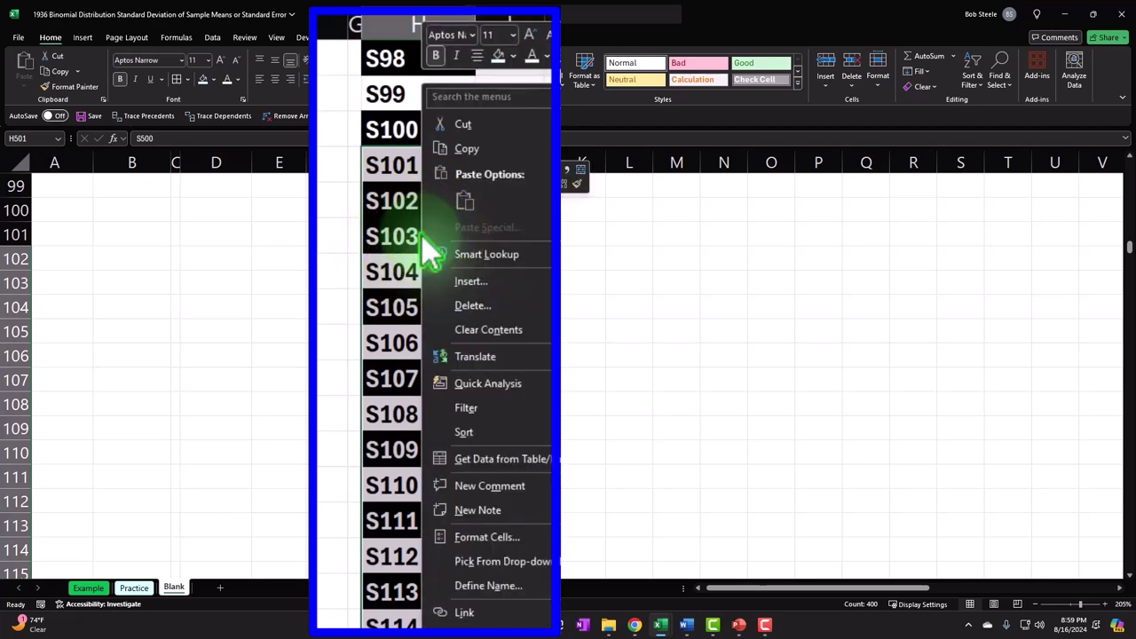
click(471, 305)
click(451, 324)
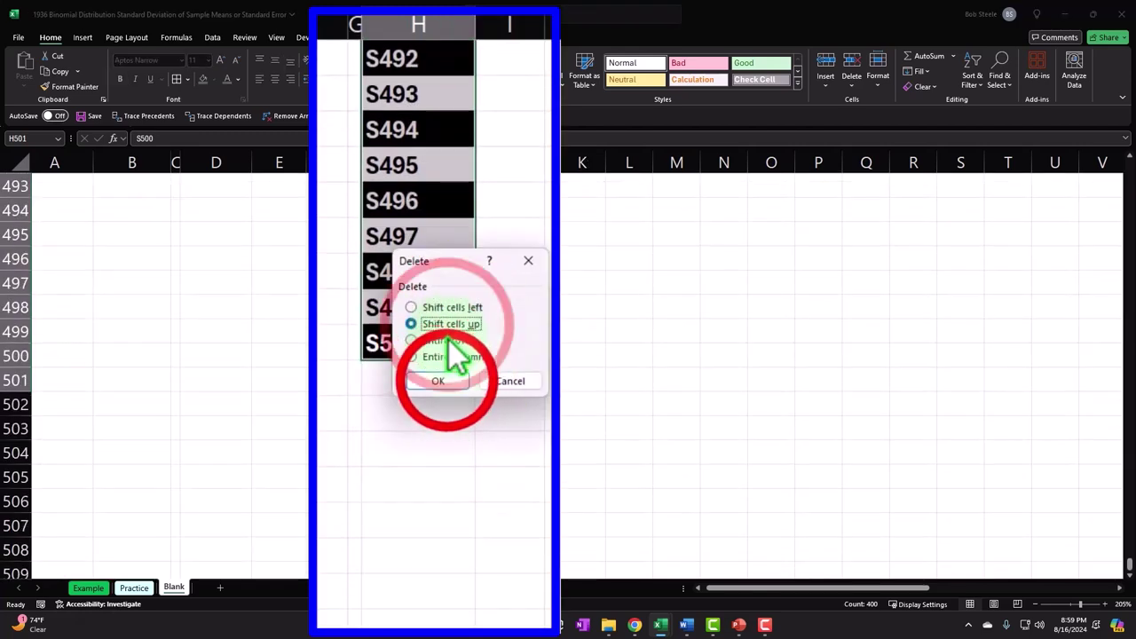
click(446, 380)
- Give labels S1–S100 in H2:H101 a black fill with white text
scroll(449, 413, up, 14)
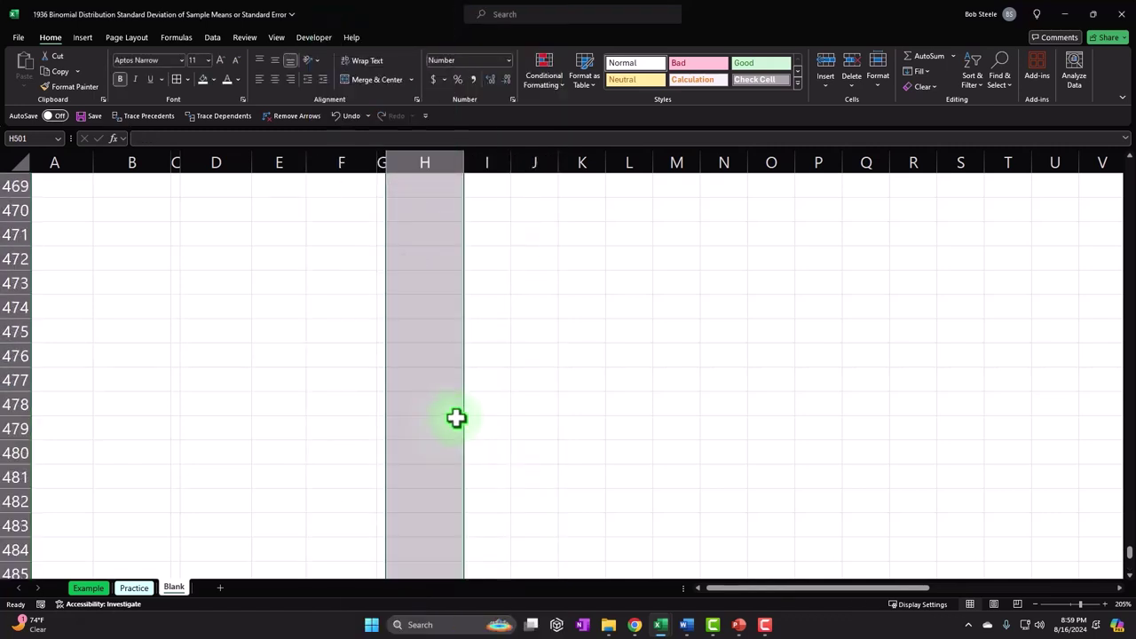
scroll(459, 407, up, 7)
key(Up)
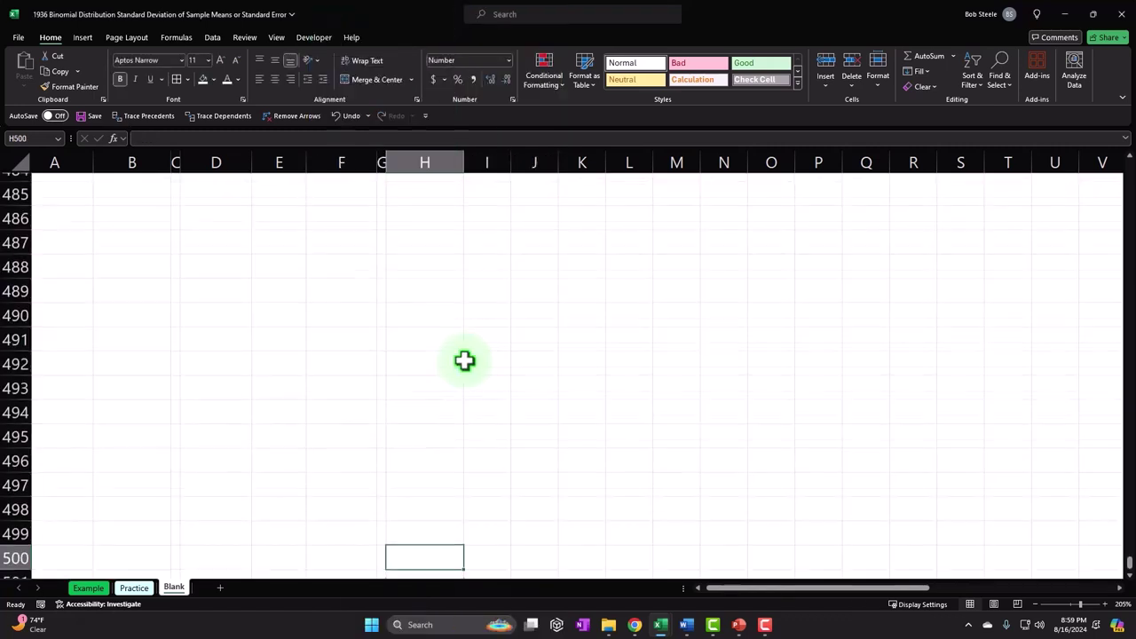
key(ctrl+shift+Up)
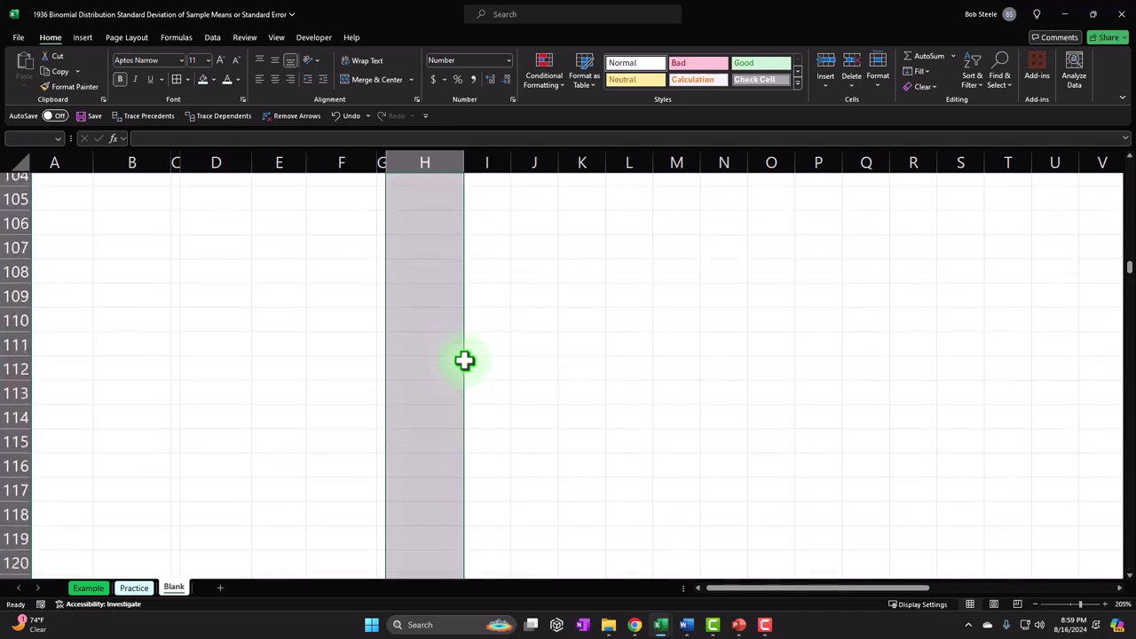
scroll(457, 350, up, 4)
drag(446, 476, 432, 146)
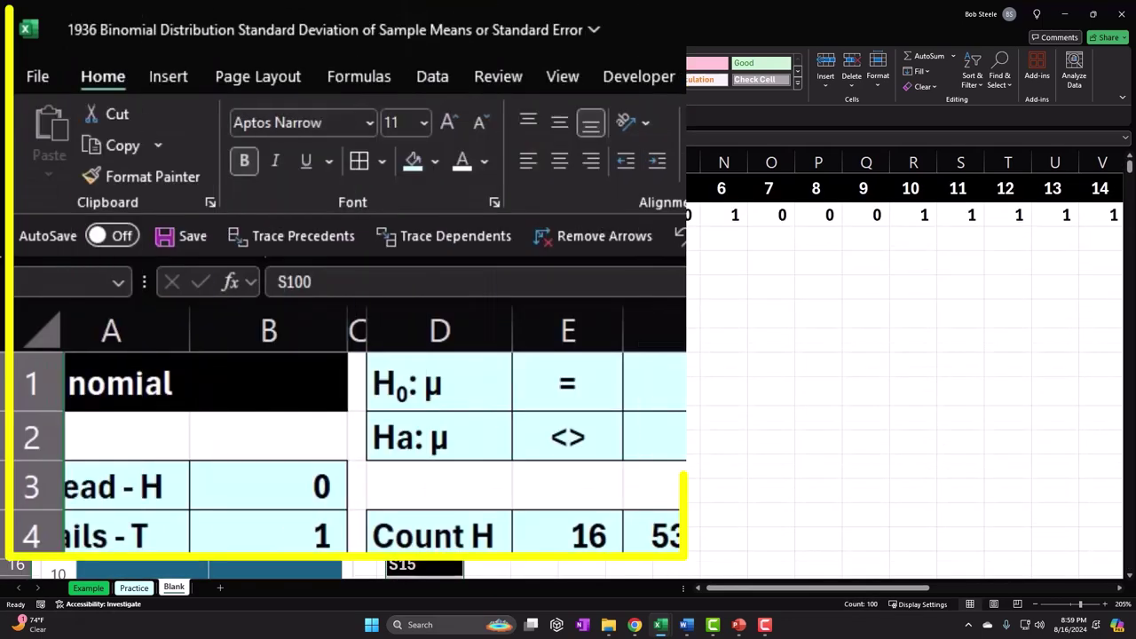
click(214, 80)
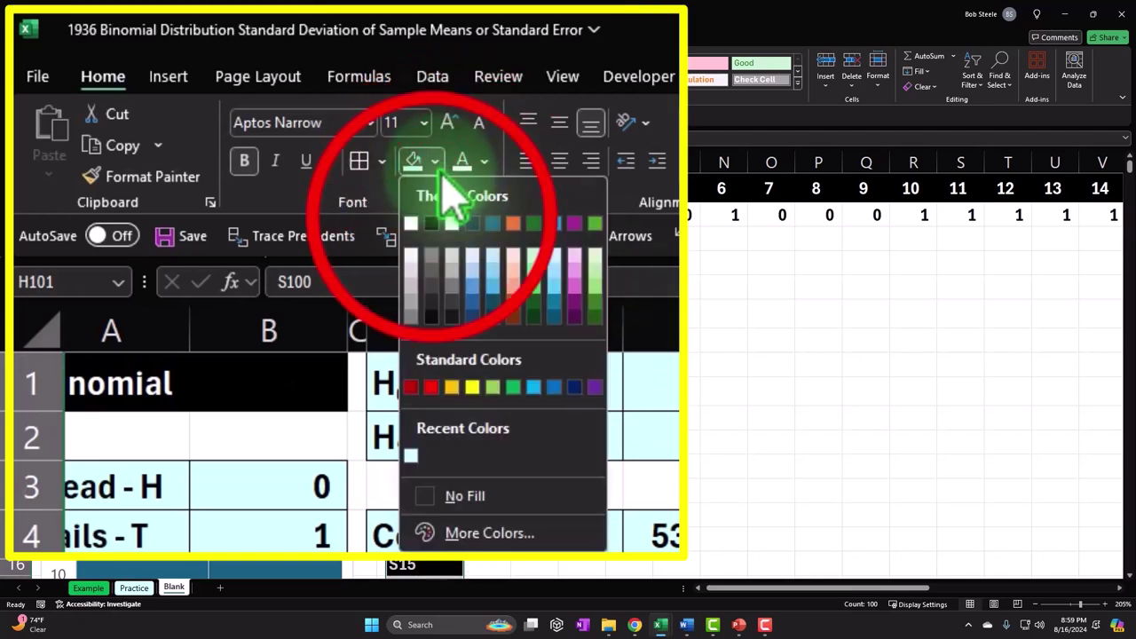
click(431, 222)
click(463, 164)
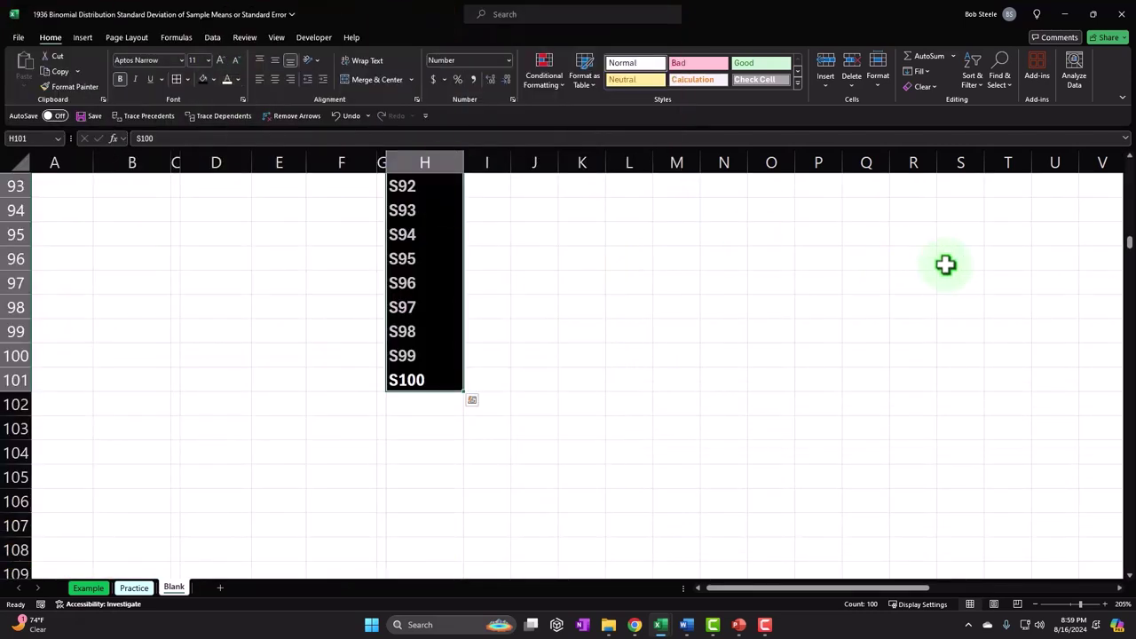
click(1130, 244)
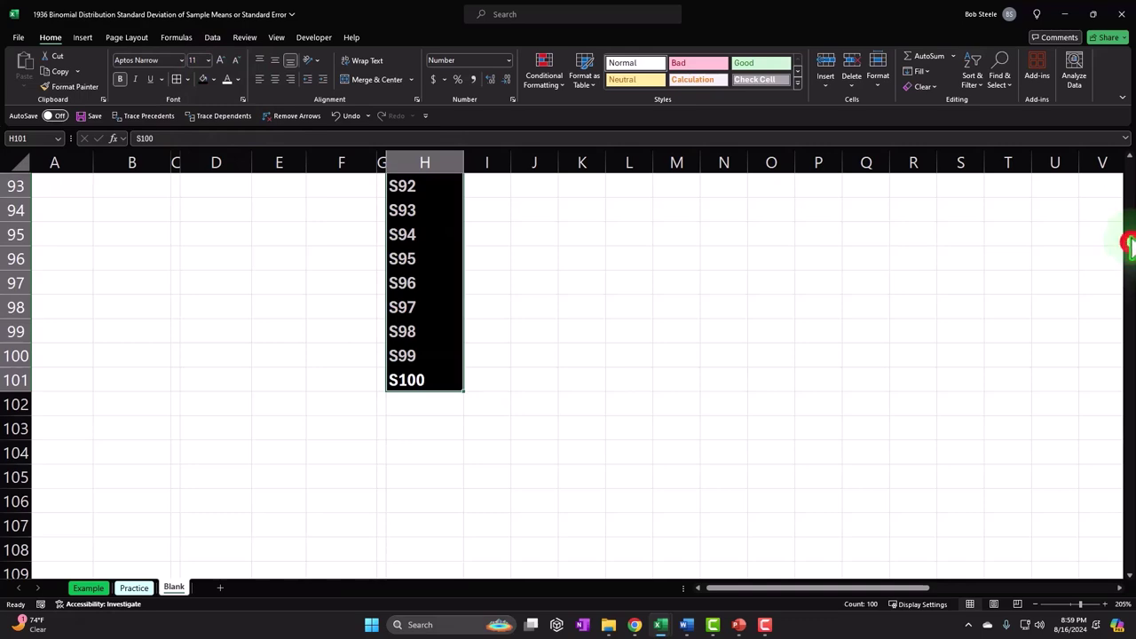
drag(1129, 244, 1129, 169)
click(541, 270)
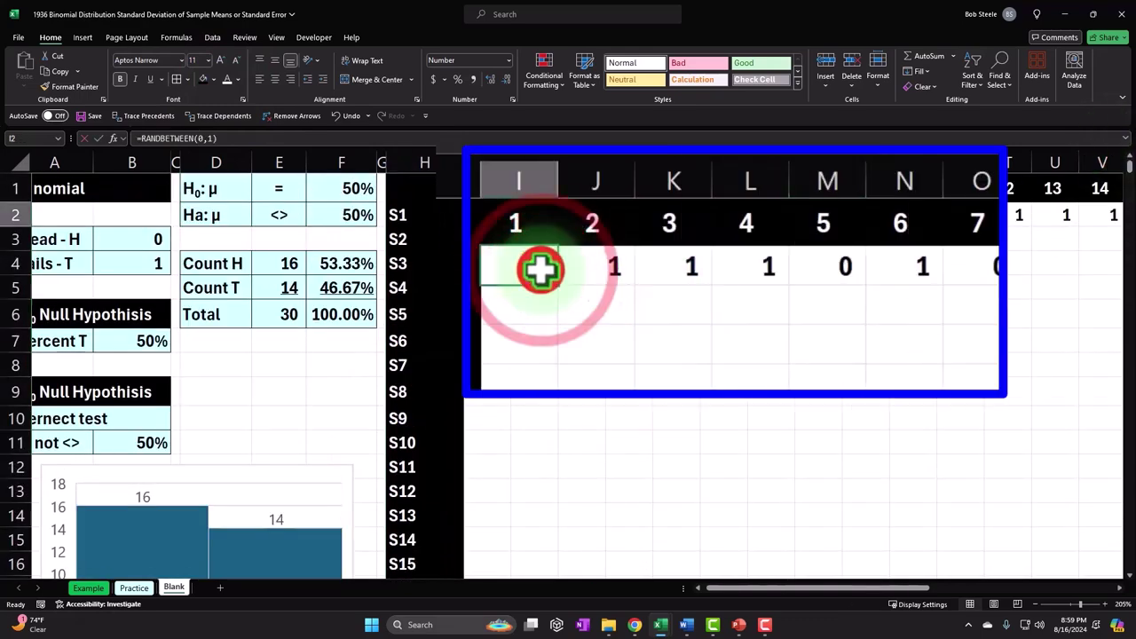
- Re-enter the RANDBETWEEN(0,1) formula in I2 and autofit column H to its labels
double_click(541, 269)
key(Return)
drag(499, 218, 708, 233)
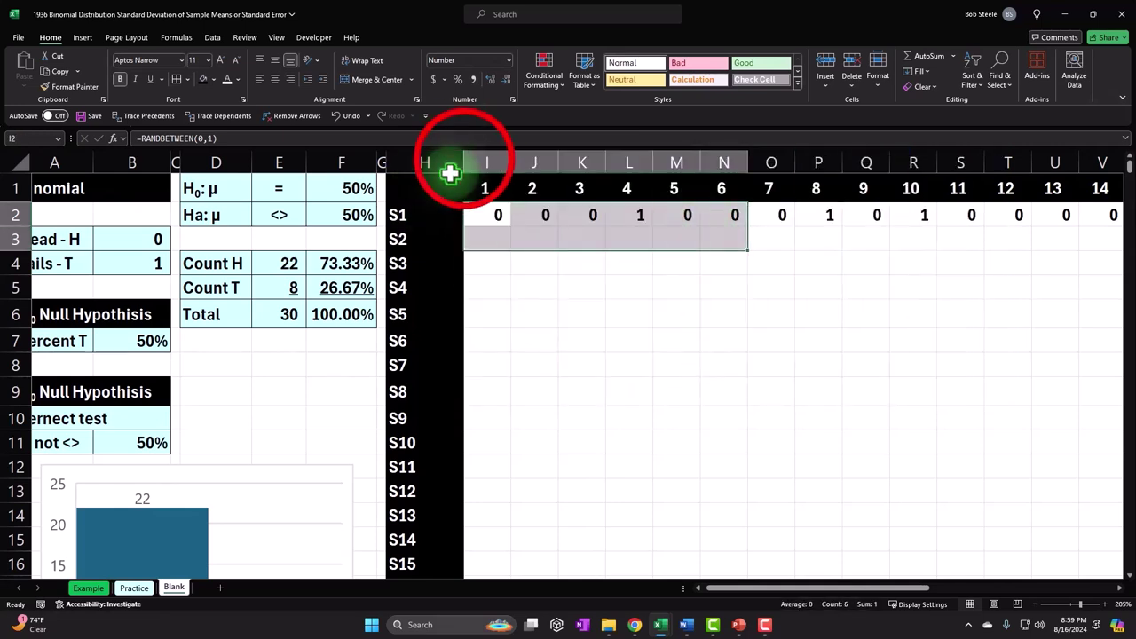
drag(464, 157, 459, 159)
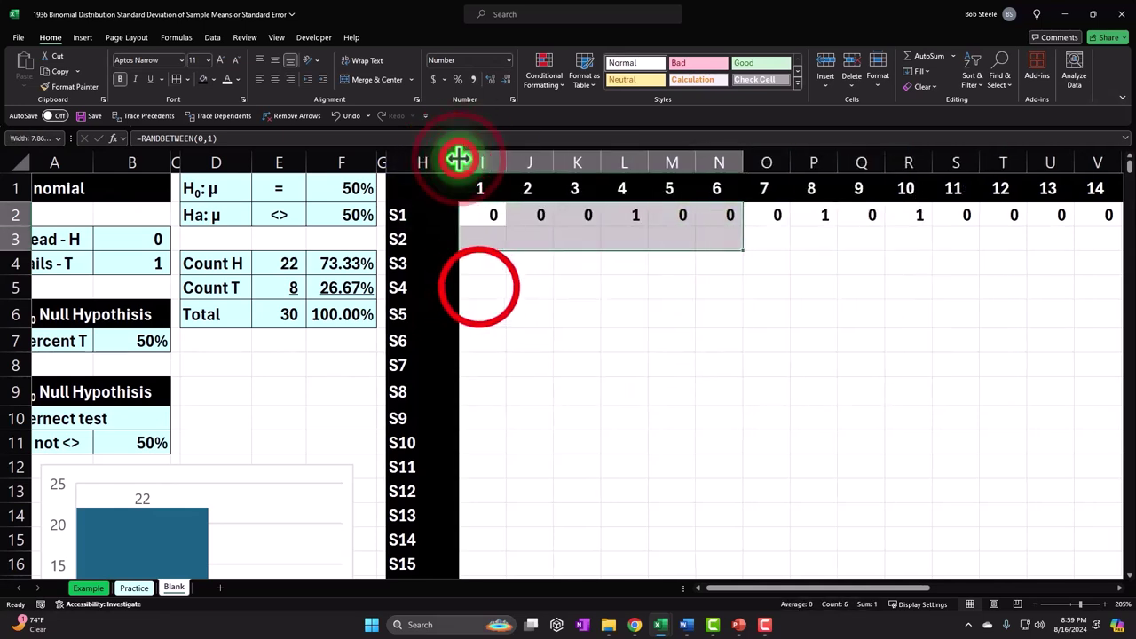
double_click(456, 157)
click(479, 286)
- Fill the I2:AL2 coin-flip formulas down through all 100 sample rows
click(461, 215)
drag(480, 215, 1026, 226)
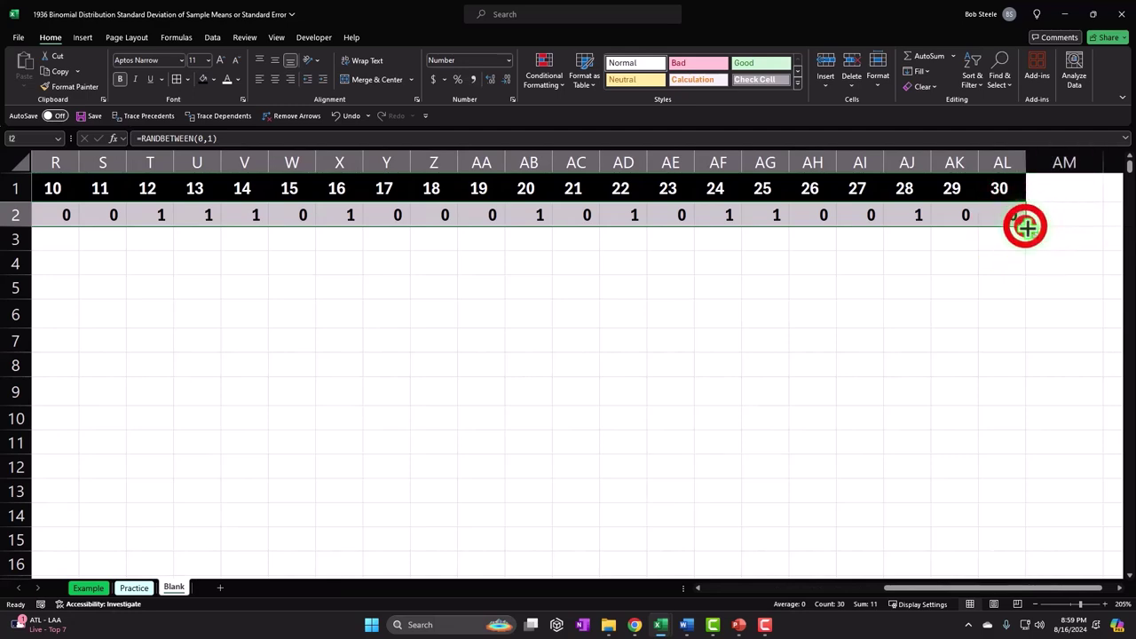
double_click(1022, 222)
click(988, 321)
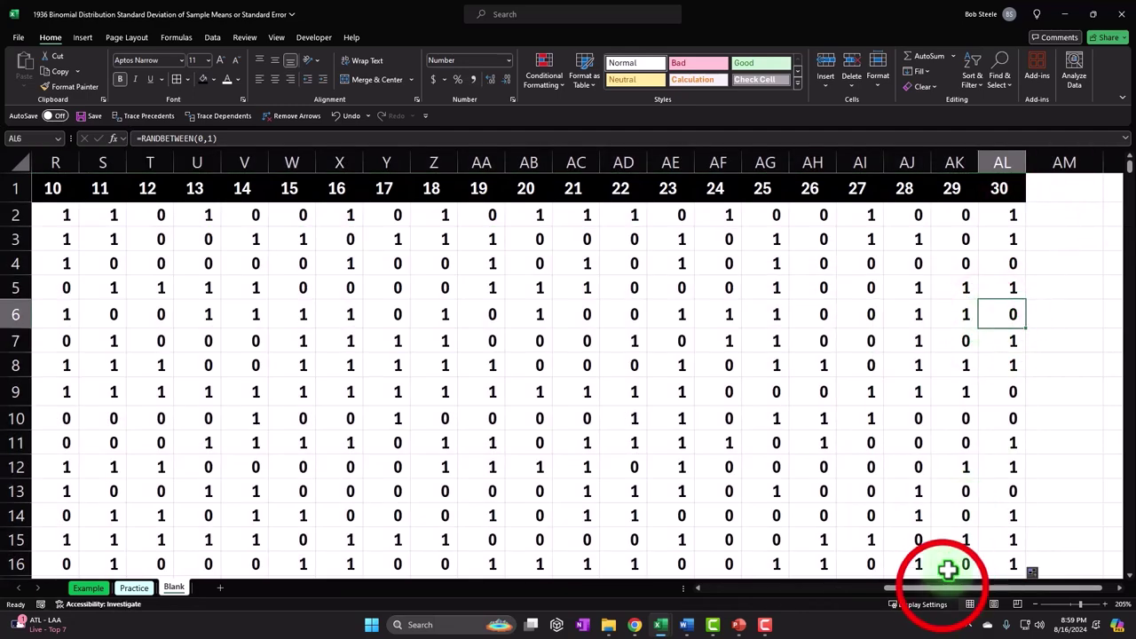
drag(943, 589, 831, 589)
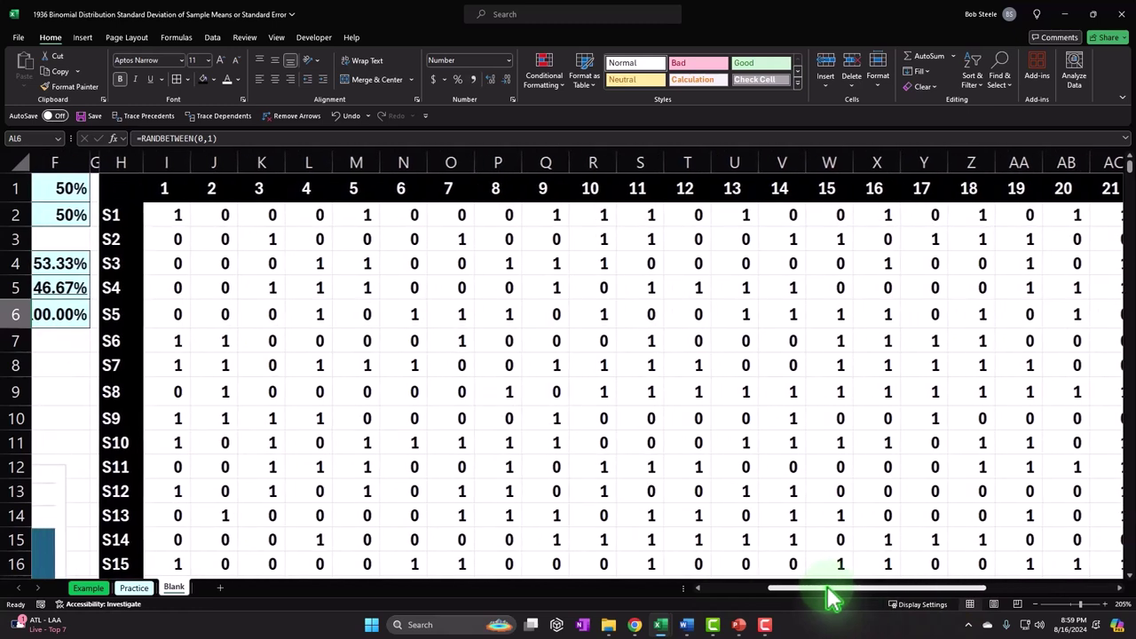
- Select the full coin-flip block I2:AL101
click(178, 215)
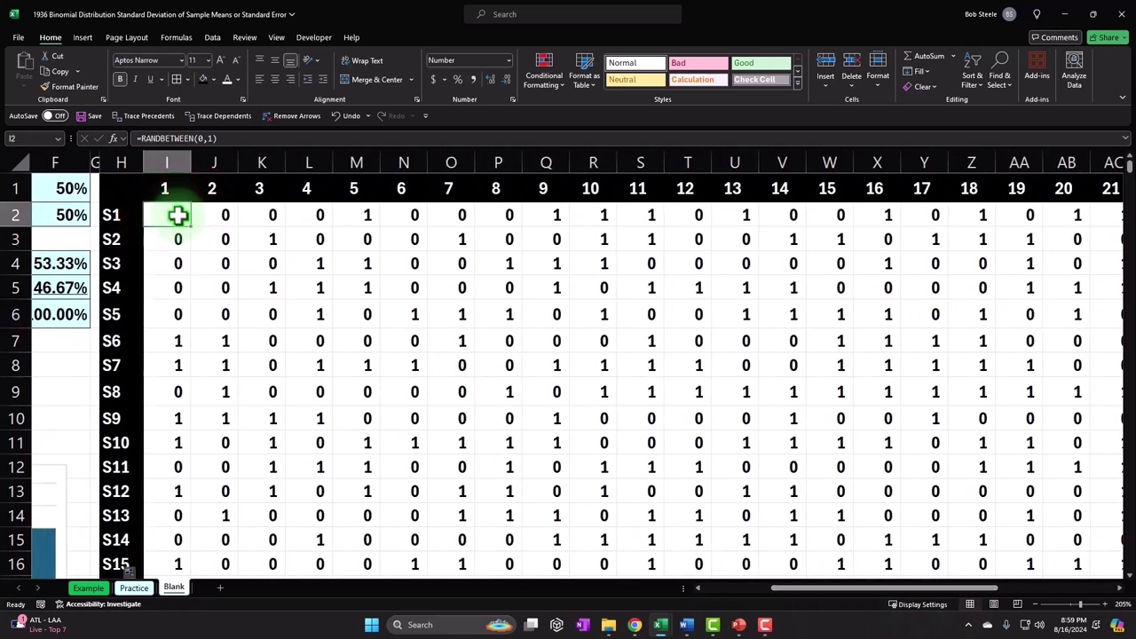
key(shift+Right)
key(shift+Right)
key(shift+Right)
key(shift+Right)
key(shift+Right)
key(shift+Right)
key(shift+Right)
key(shift+Right)
key(shift+Right)
key(shift+Right)
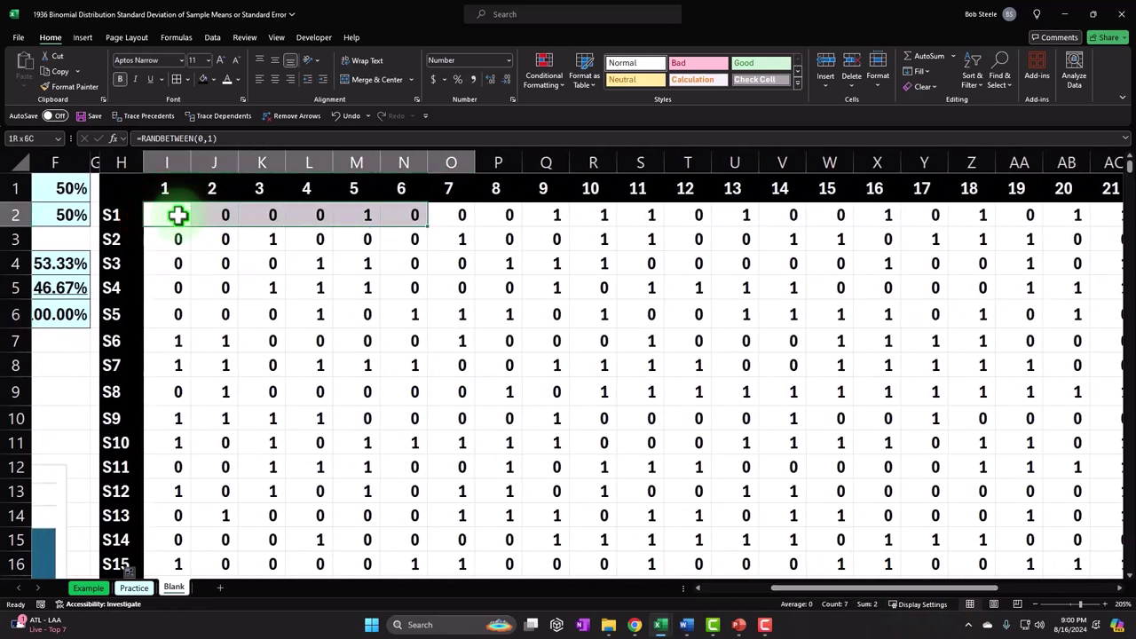
key(shift+Right)
key(shift+Right)
key(shift+Right)
key(shift+Right)
key(shift+Right)
key(shift+Right)
key(shift+Right)
key(shift+Right)
key(shift+Right)
key(shift+Right)
key(shift+Right)
key(shift+Right)
key(shift+Right)
key(shift+Right)
key(shift+Right)
key(shift+Right)
key(shift+Right)
key(shift+Right)
key(shift+Right)
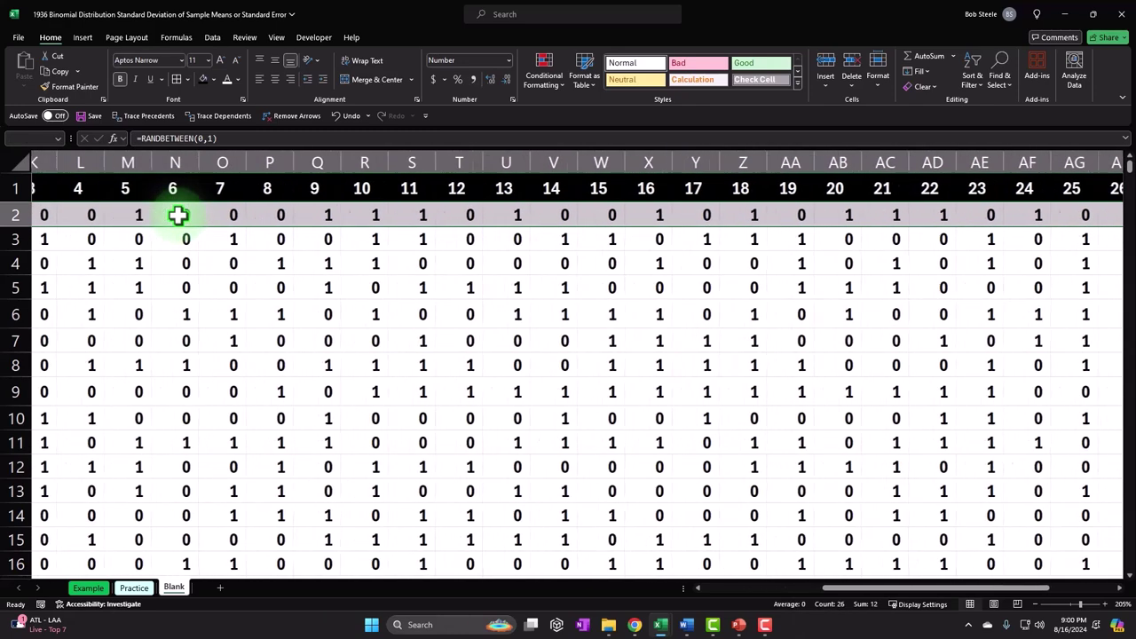
key(shift+Left)
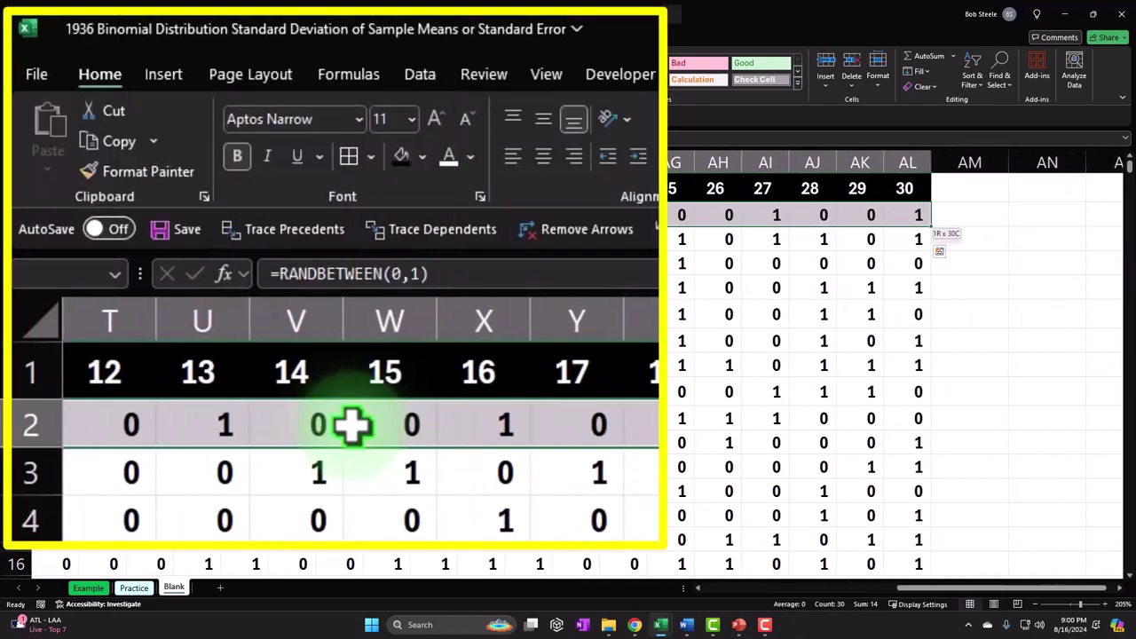
key(ctrl+shift+Down)
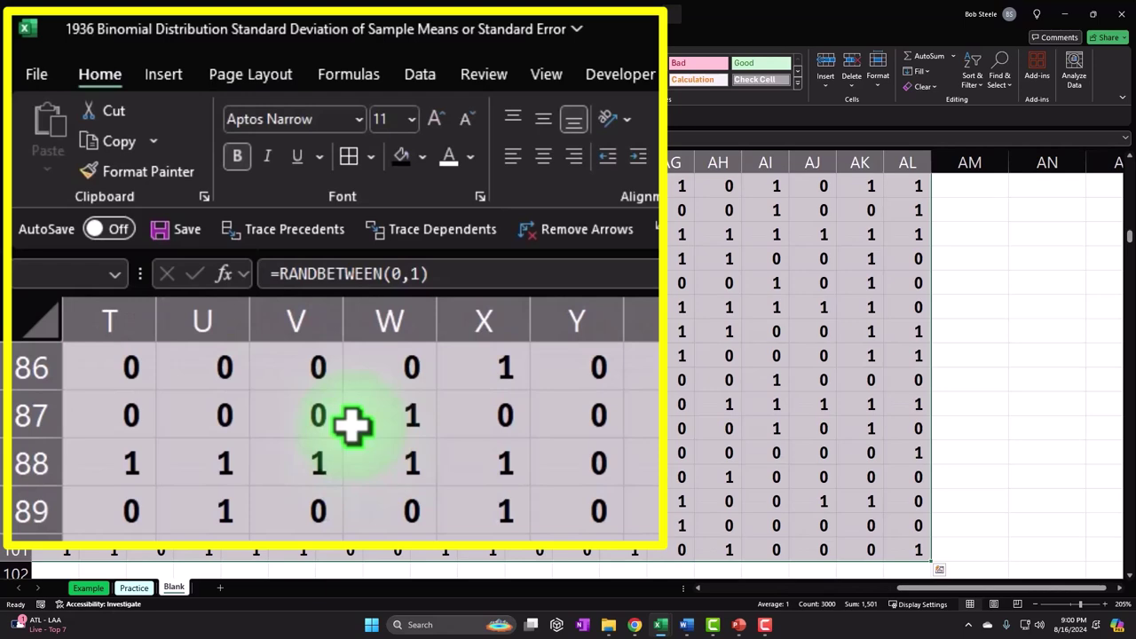
- Give the coin-flip table a light blue fill
click(99, 71)
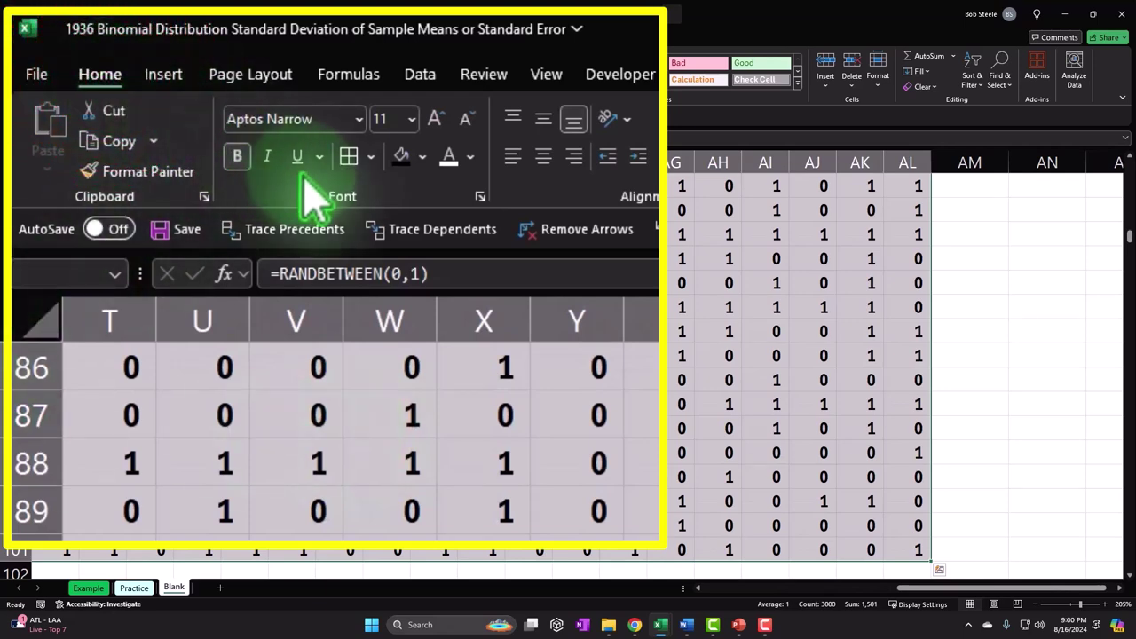
click(348, 158)
click(413, 164)
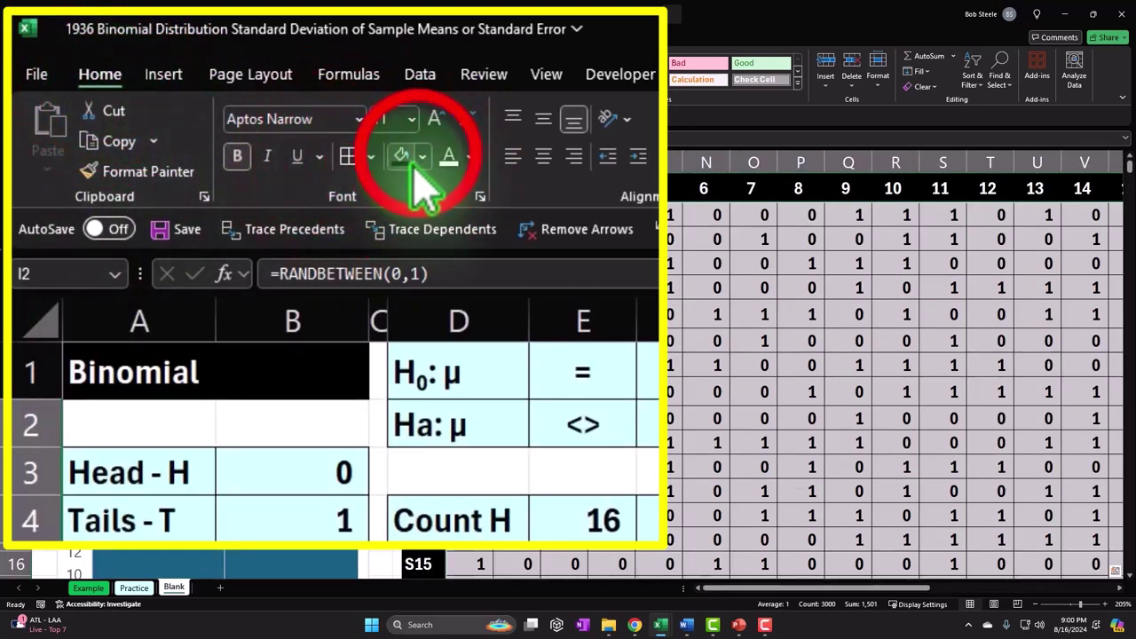
click(397, 435)
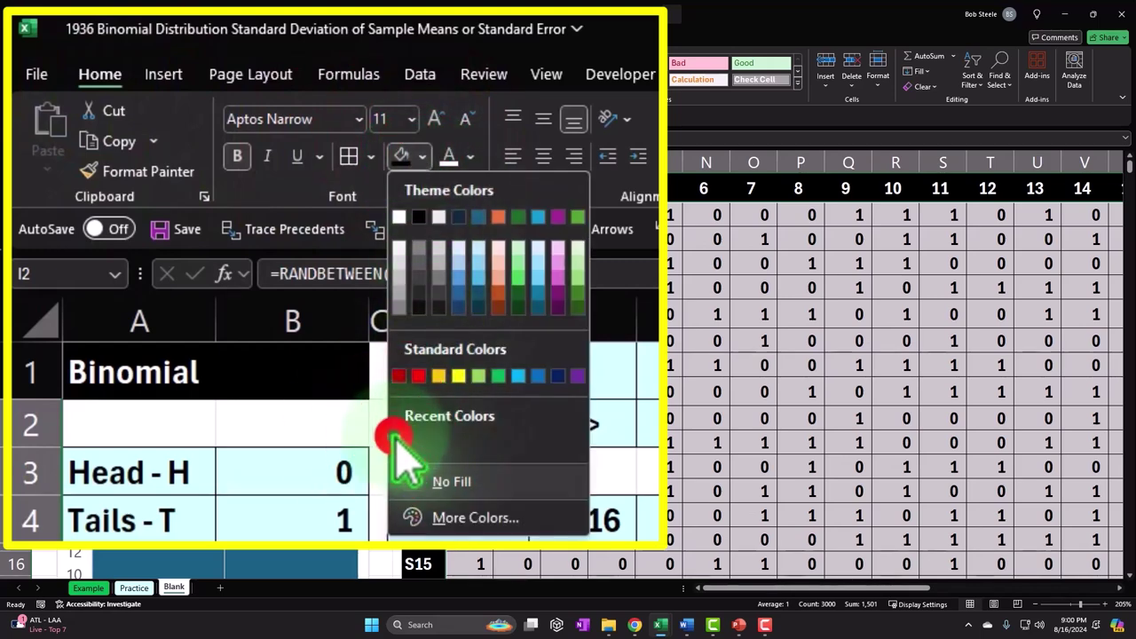
click(574, 273)
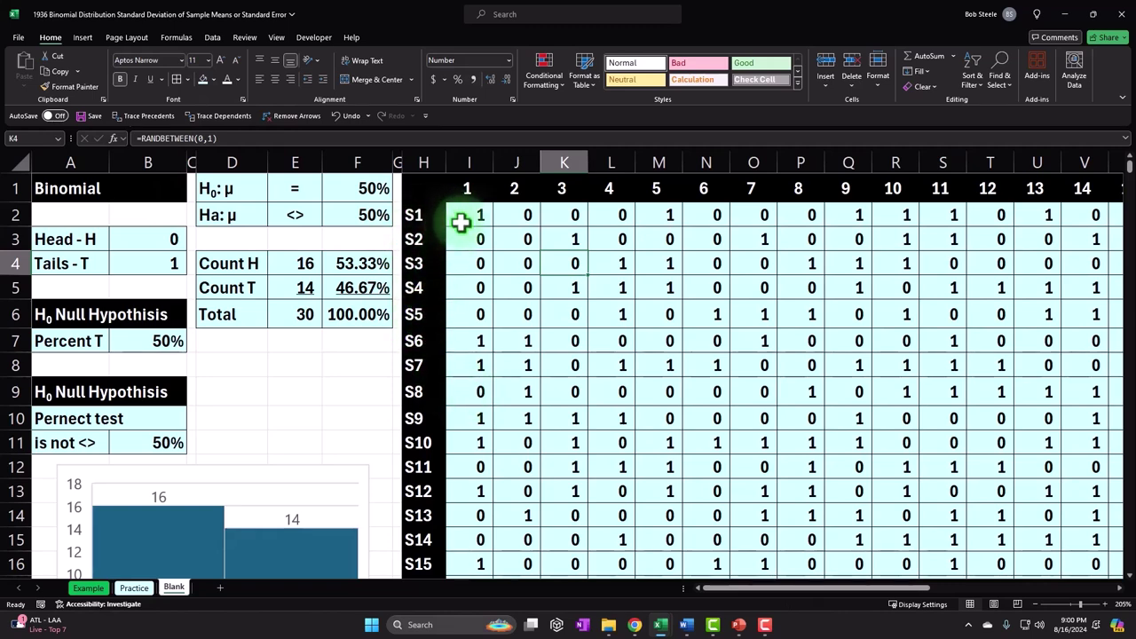
- Move along row 2 to trial 30 in column AL and the first empty column
drag(466, 219, 844, 216)
drag(469, 188, 856, 185)
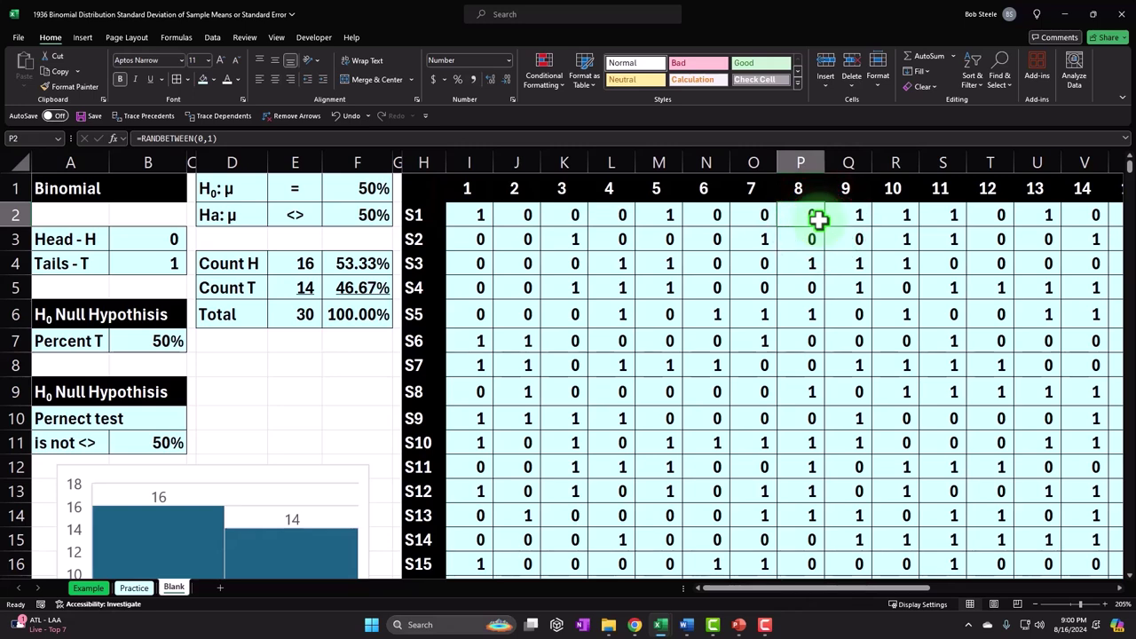
key(Right)
key(Right)
key(Right)
key(Right)
key(Right)
key(Right)
key(Right)
key(Right)
key(Right)
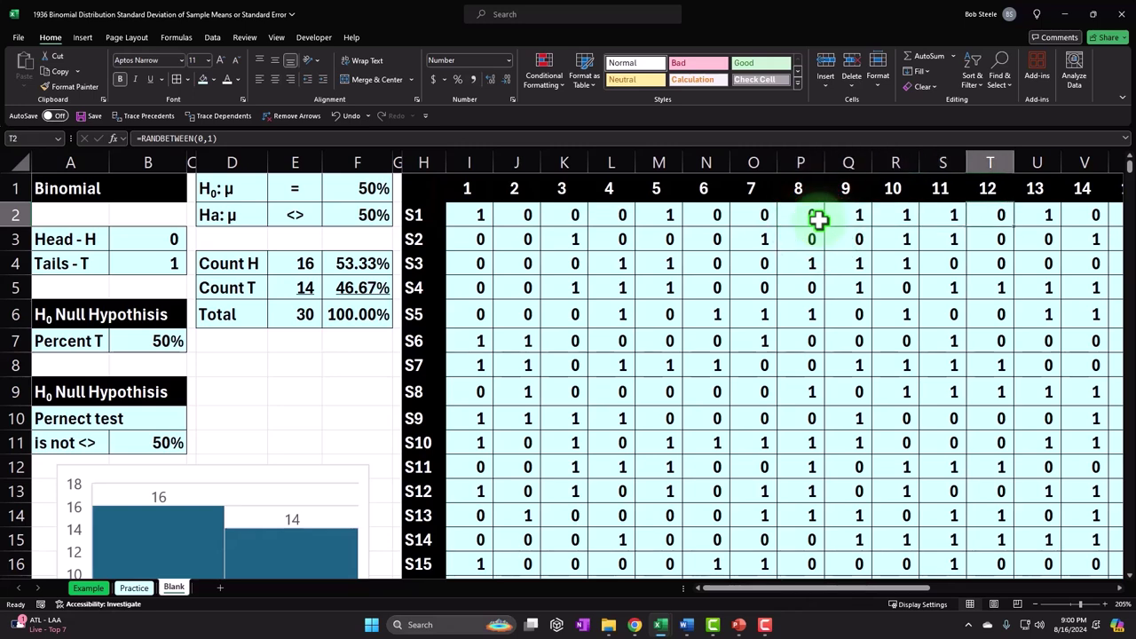
key(Right)
key(Right)
key(Right)
key(Right)
key(Right)
key(Right)
key(Right)
key(Right)
key(Right)
key(Right)
key(Right)
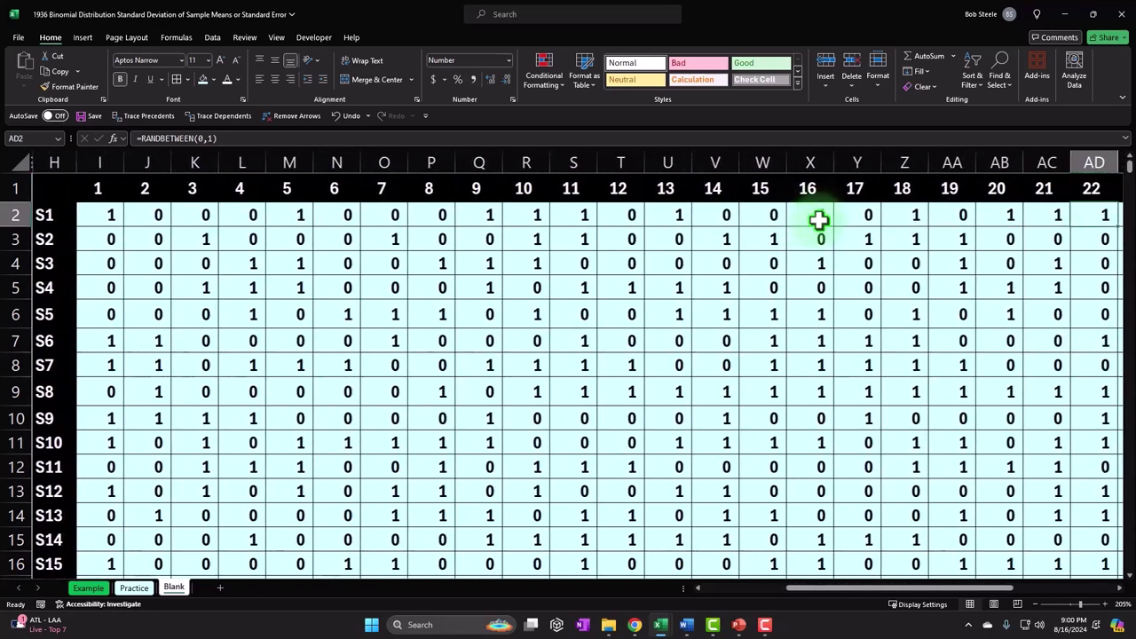
key(Right)
key(Right)
key(Right)
key(Right)
key(Right)
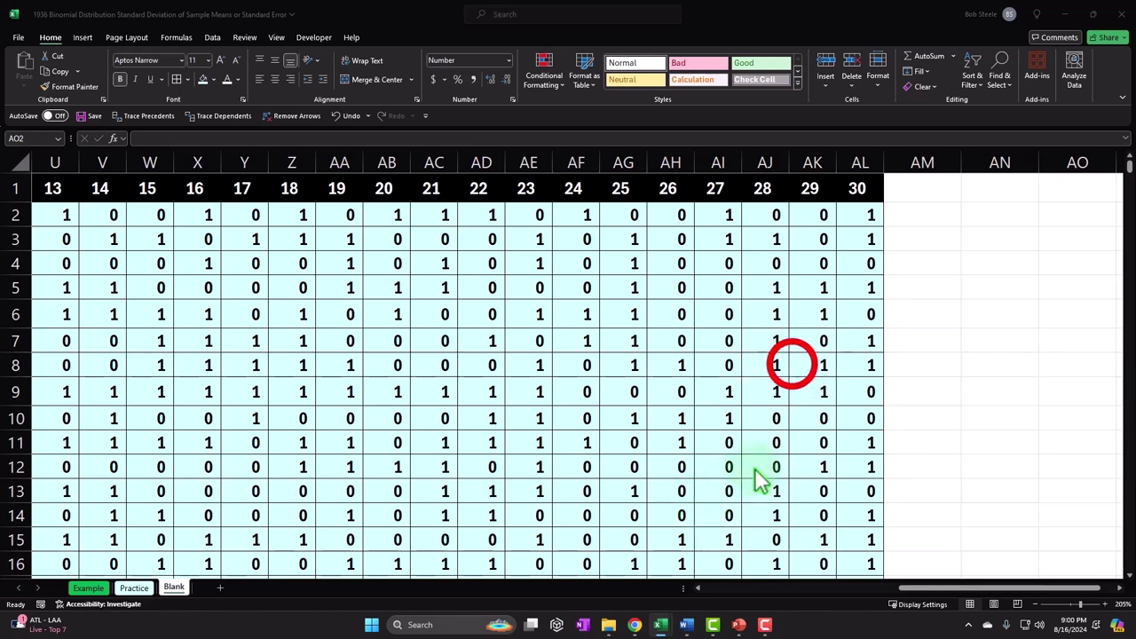
- Enter a 'Mean' heading in AM1 and copy AL1's black header formatting onto it
click(928, 193)
click(906, 192)
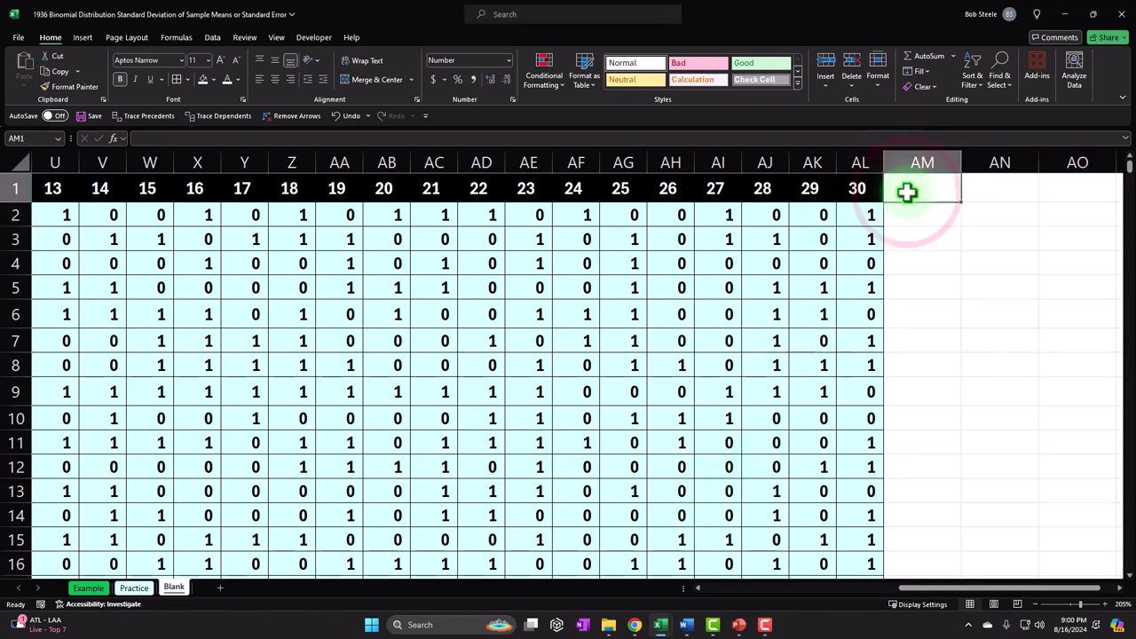
text(Mean)
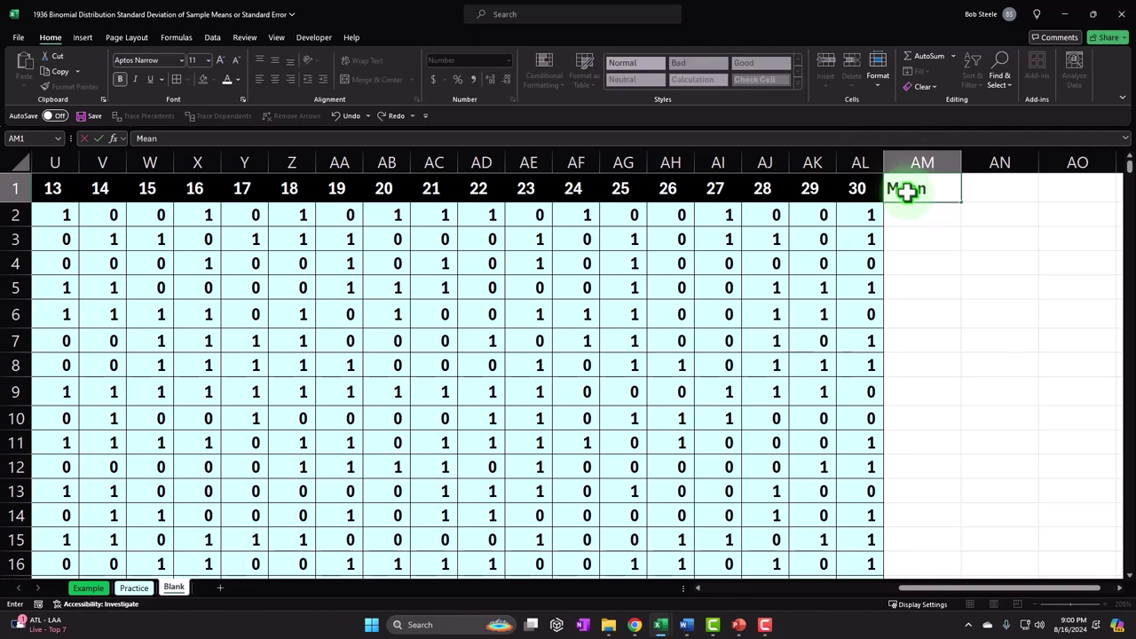
key(ctrl+Return)
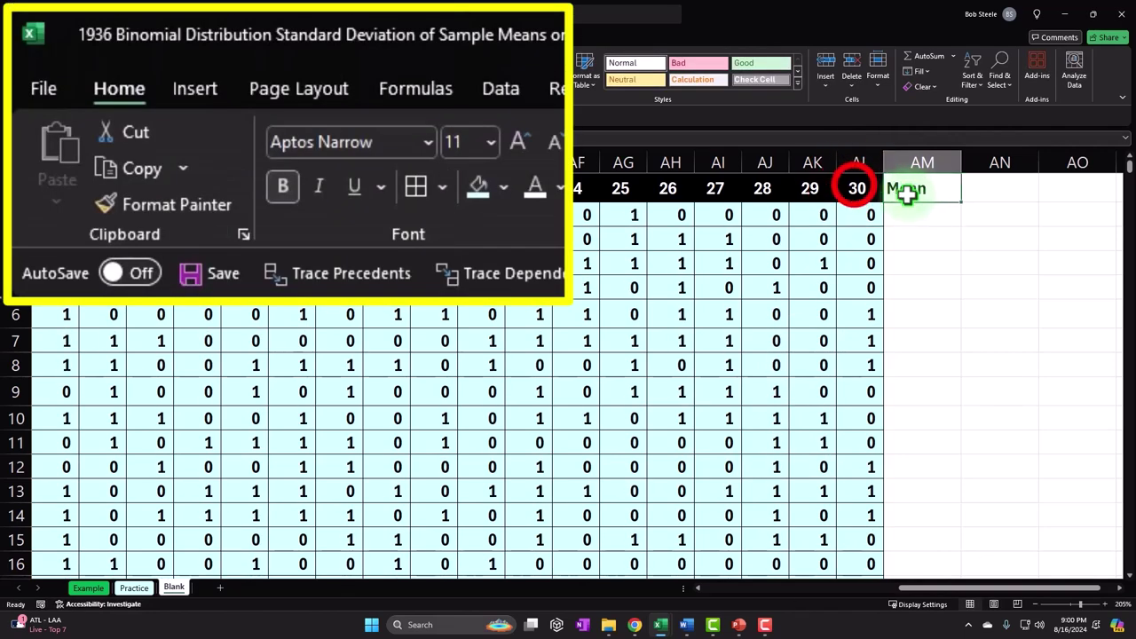
click(854, 186)
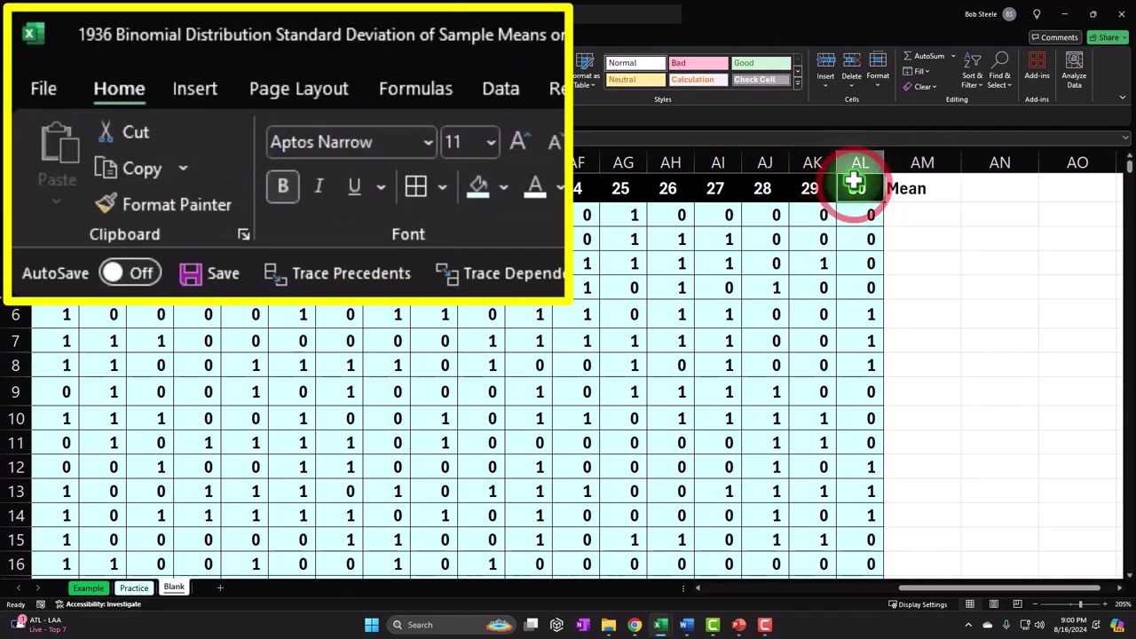
click(220, 206)
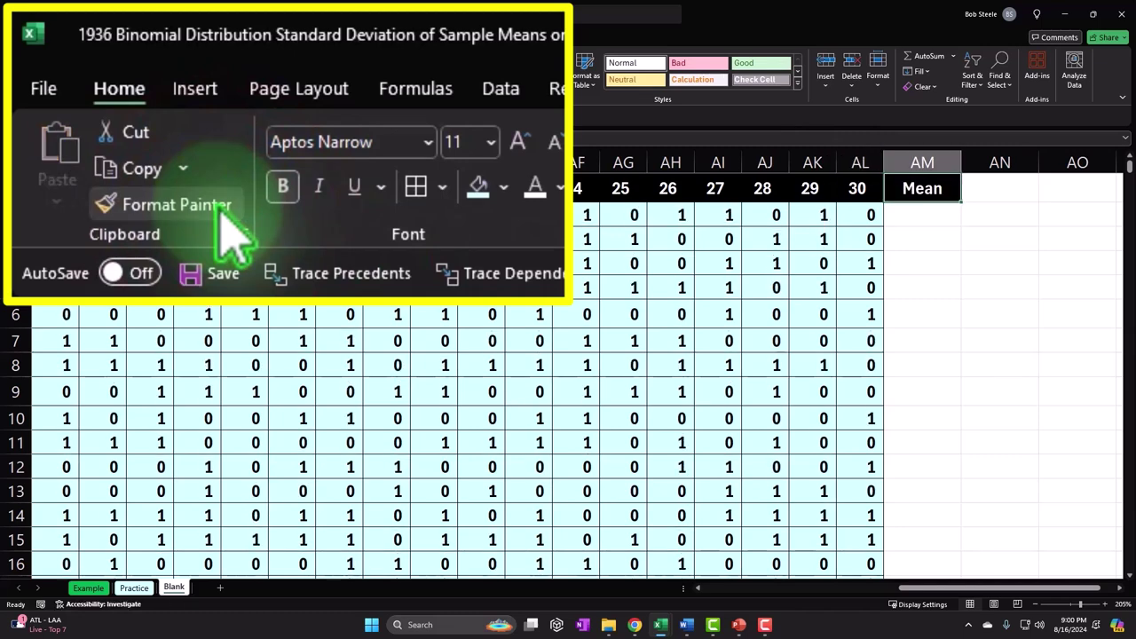
click(936, 197)
click(938, 209)
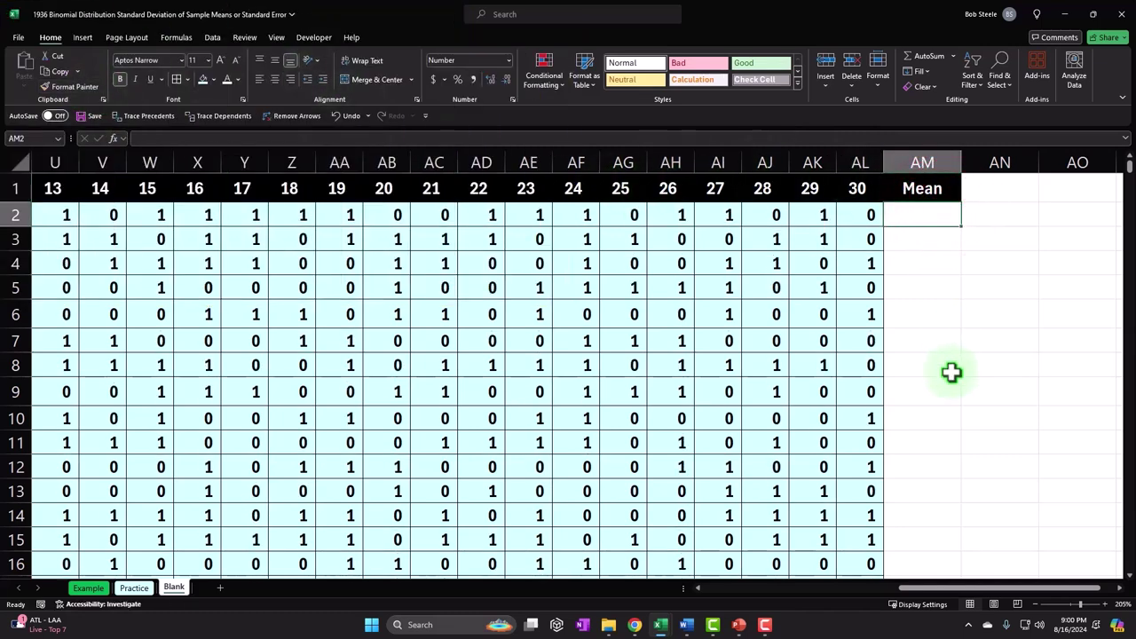
- Enter =AVERAGE(I2:AL2) in AM2 to average sample S1's 30 flips
text(=ave)
key(Tab)
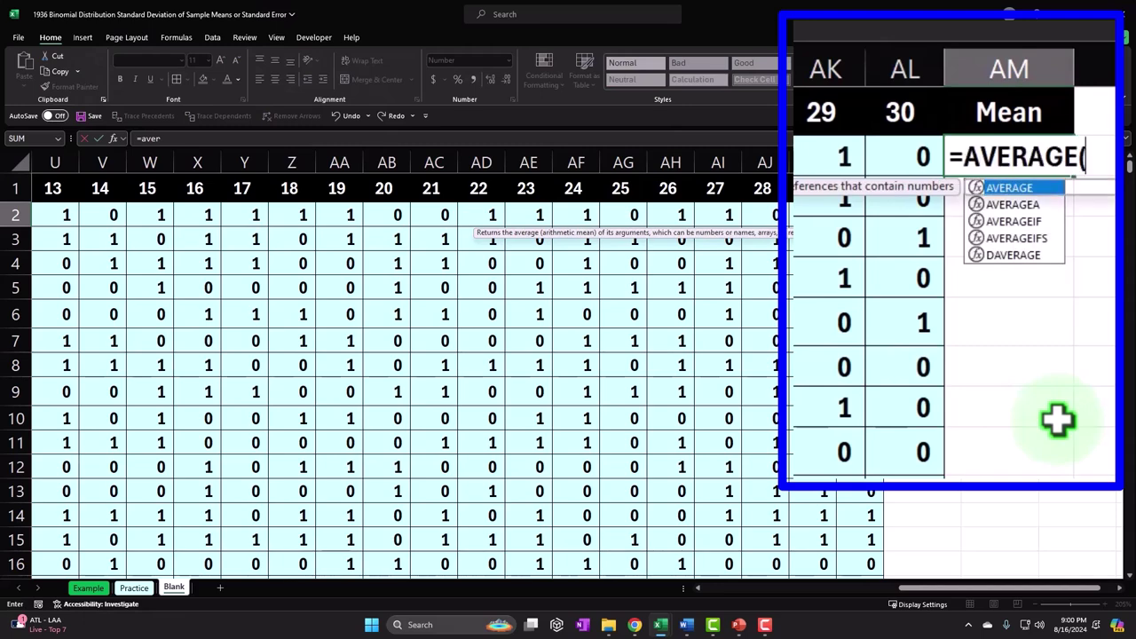
key(Left)
key(ctrl+shift+Left)
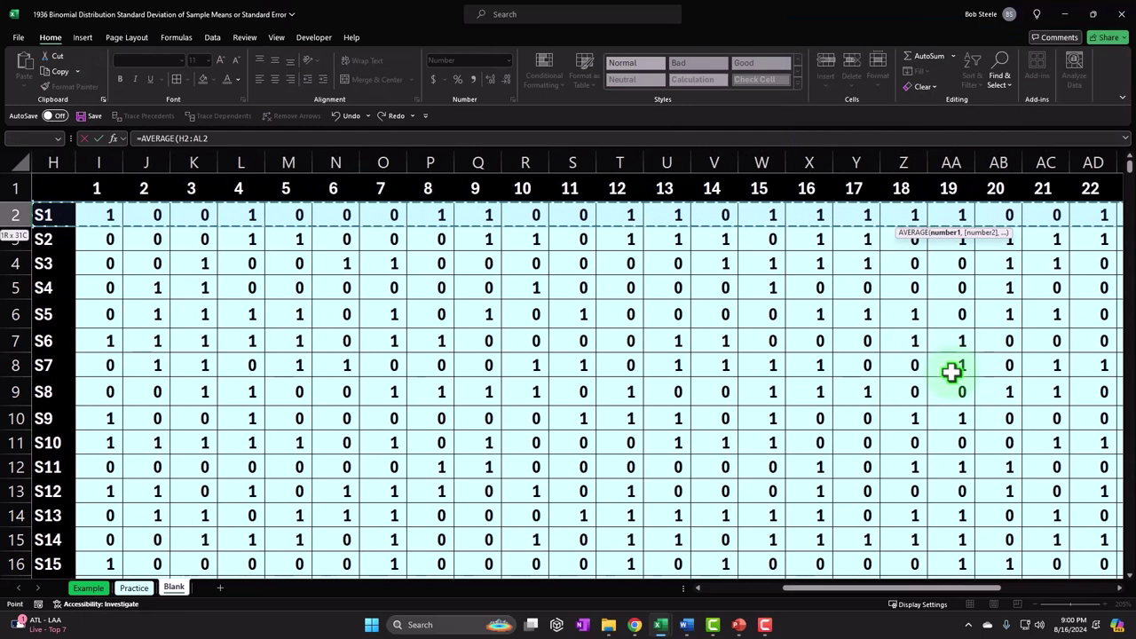
key(shift+Right)
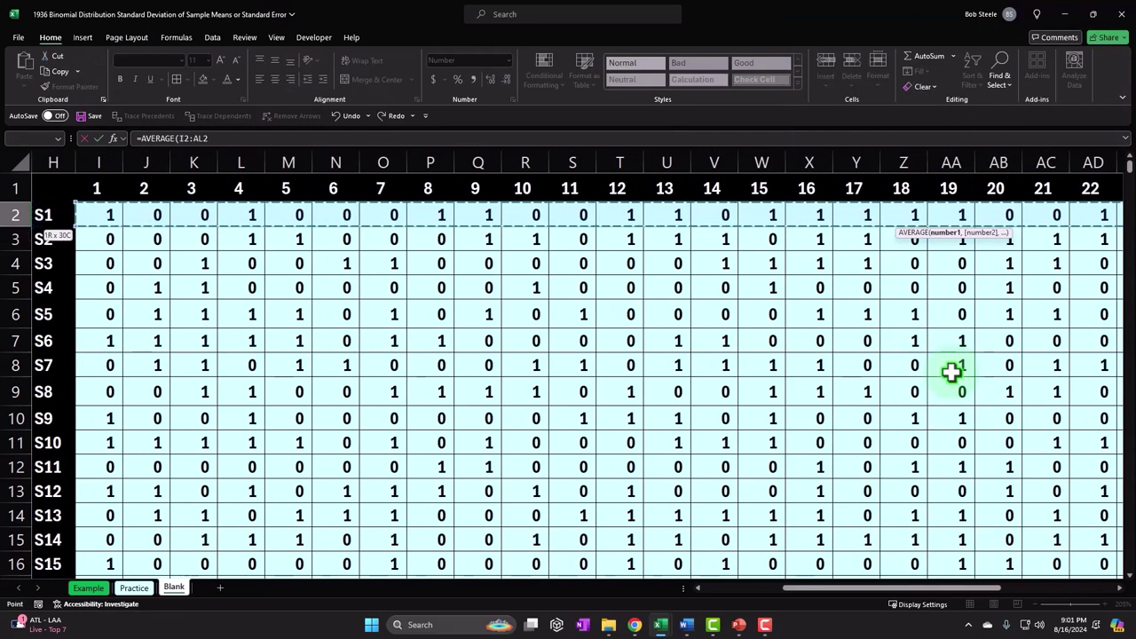
key(Return)
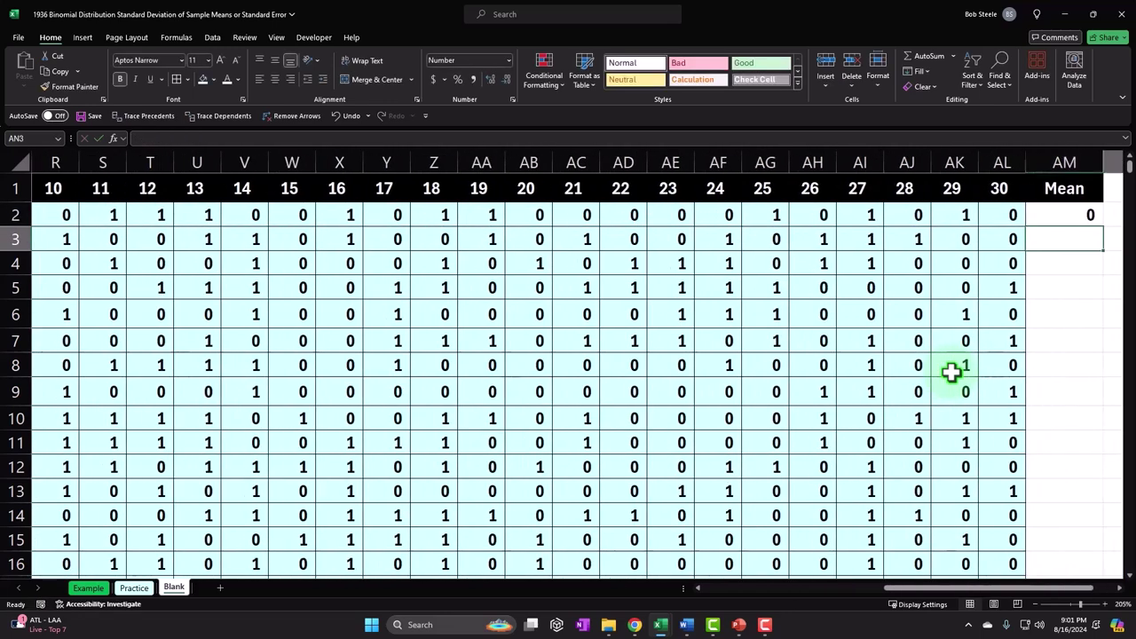
key(Up)
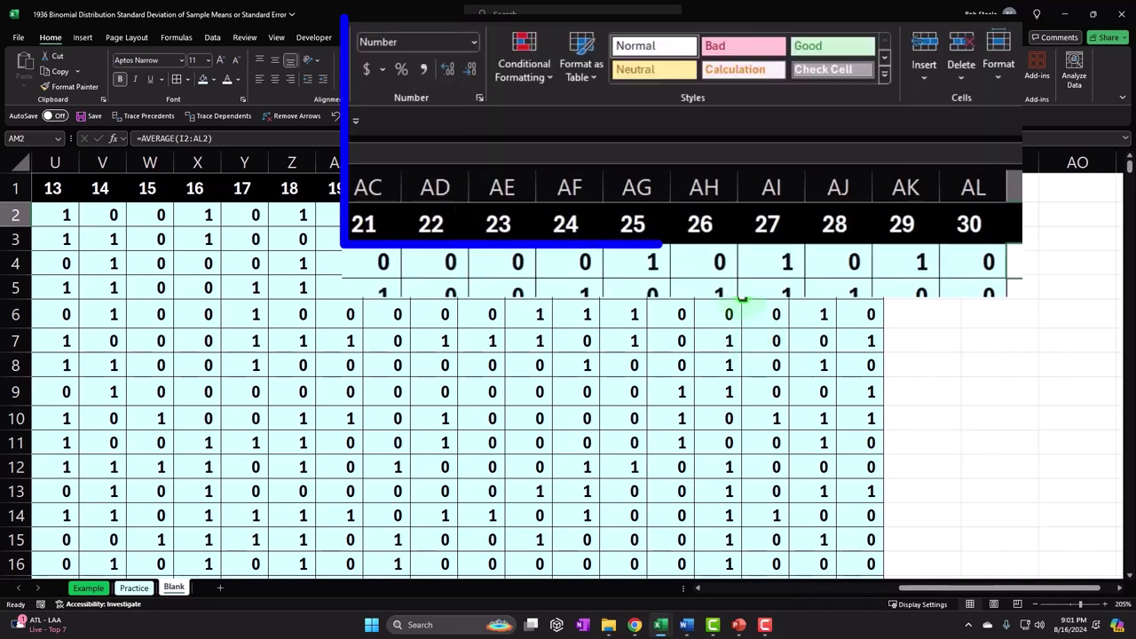
- Format the mean in AM2 as a percentage with two decimals
click(499, 78)
click(452, 71)
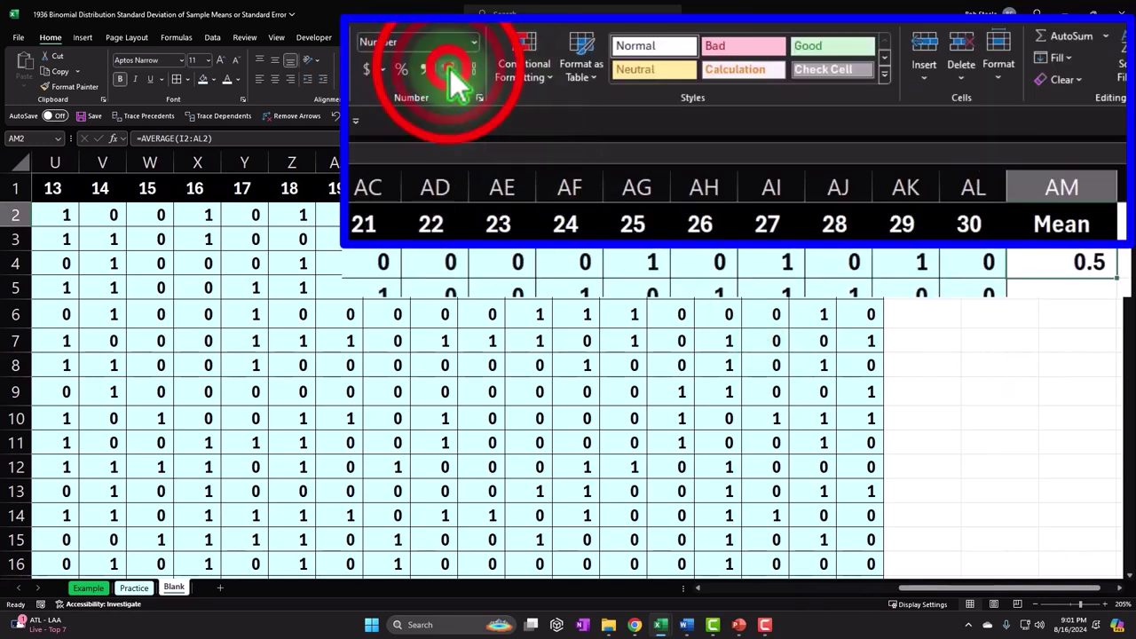
click(452, 71)
click(452, 71)
click(452, 71)
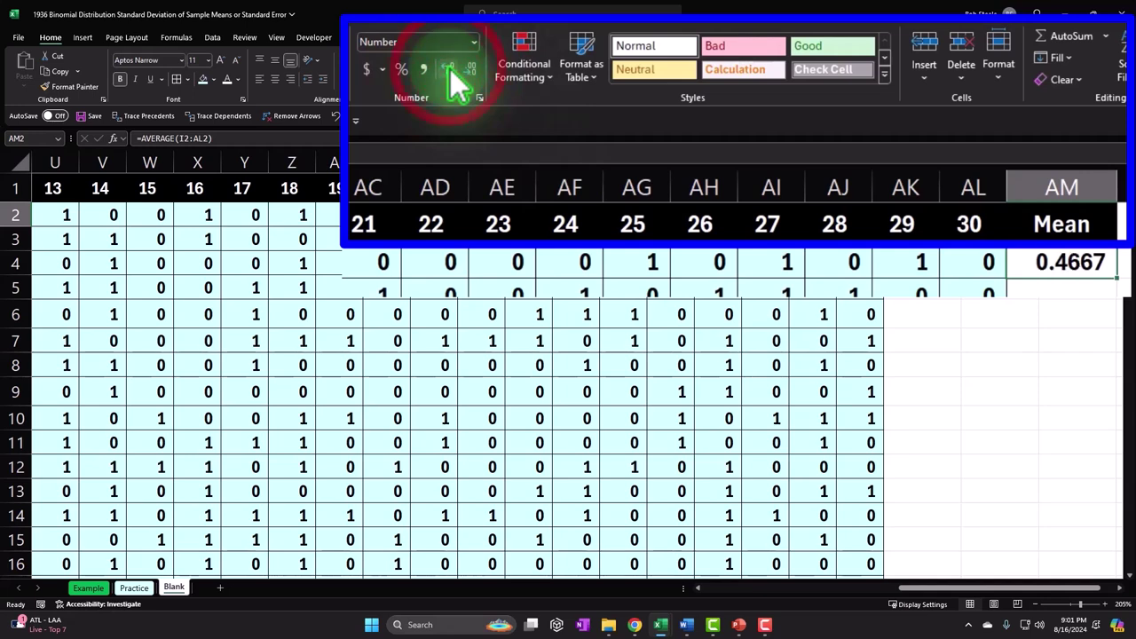
click(398, 71)
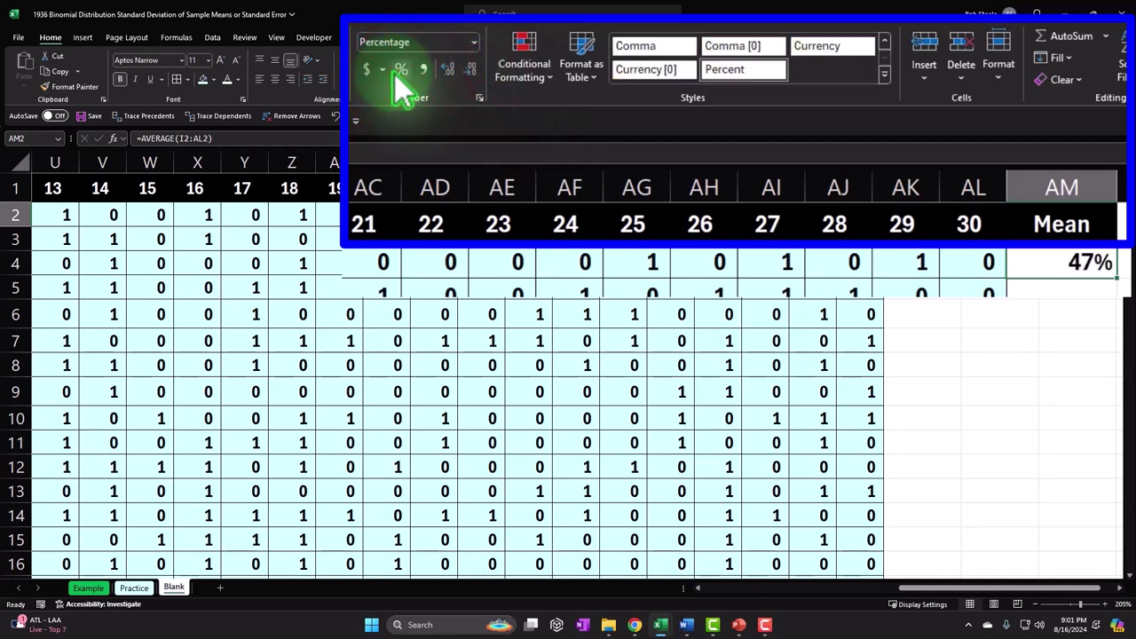
click(443, 69)
click(446, 68)
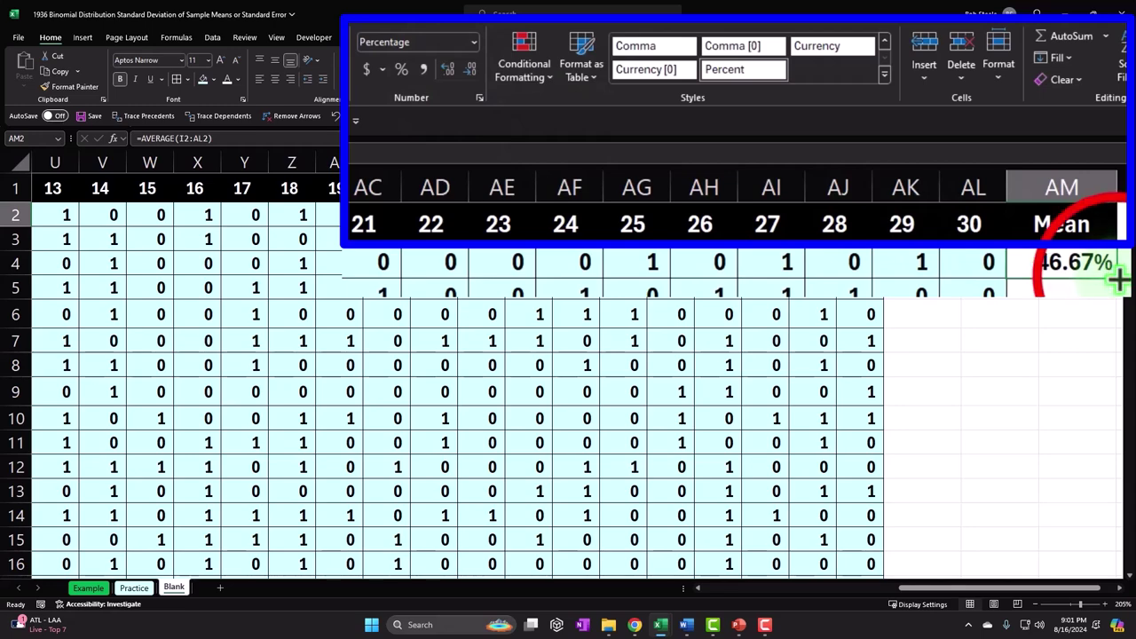
- Fill the average formula down column AM for all 100 samples
double_click(961, 228)
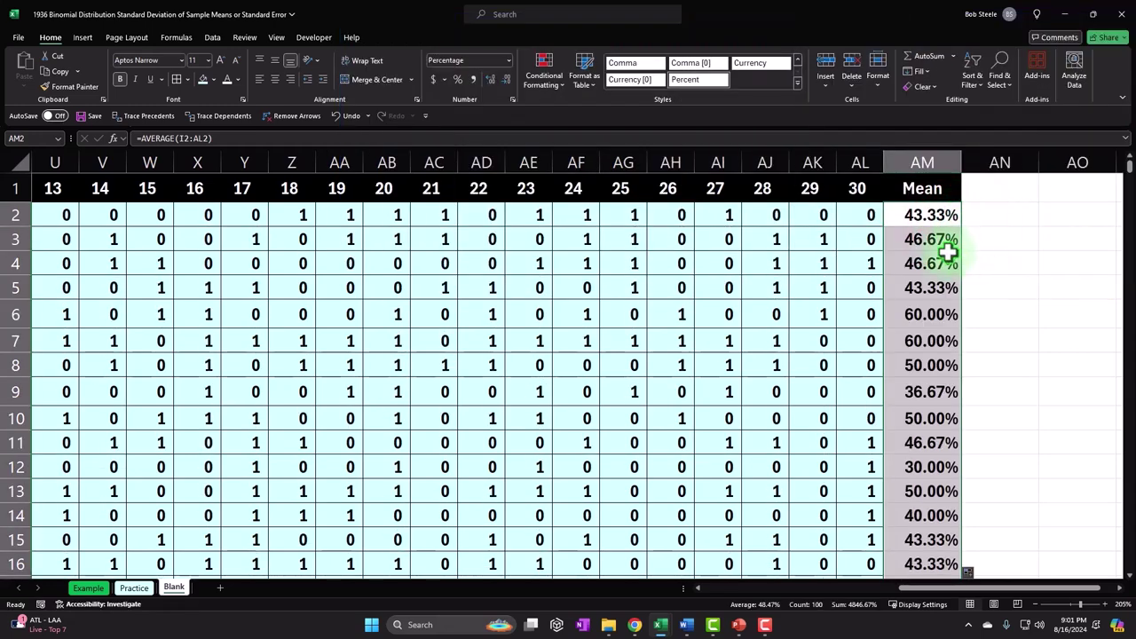
scroll(946, 240, down, 20)
scroll(909, 370, down, 4)
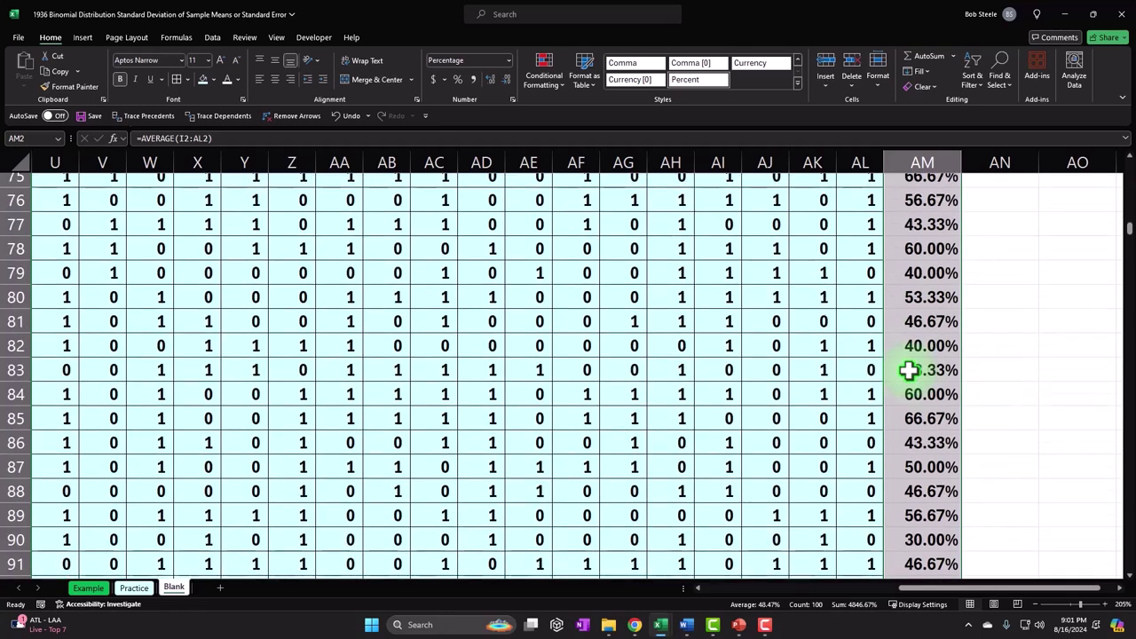
scroll(909, 370, up, 20)
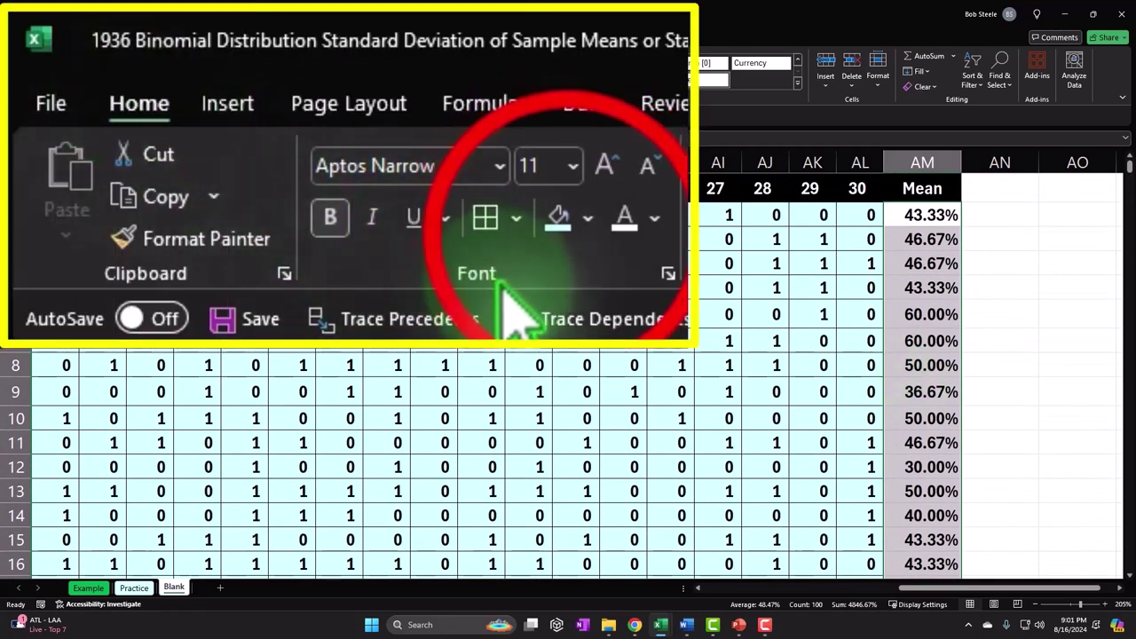
- Add all borders to the Mean column and narrow column AN into a thin spacer
click(487, 216)
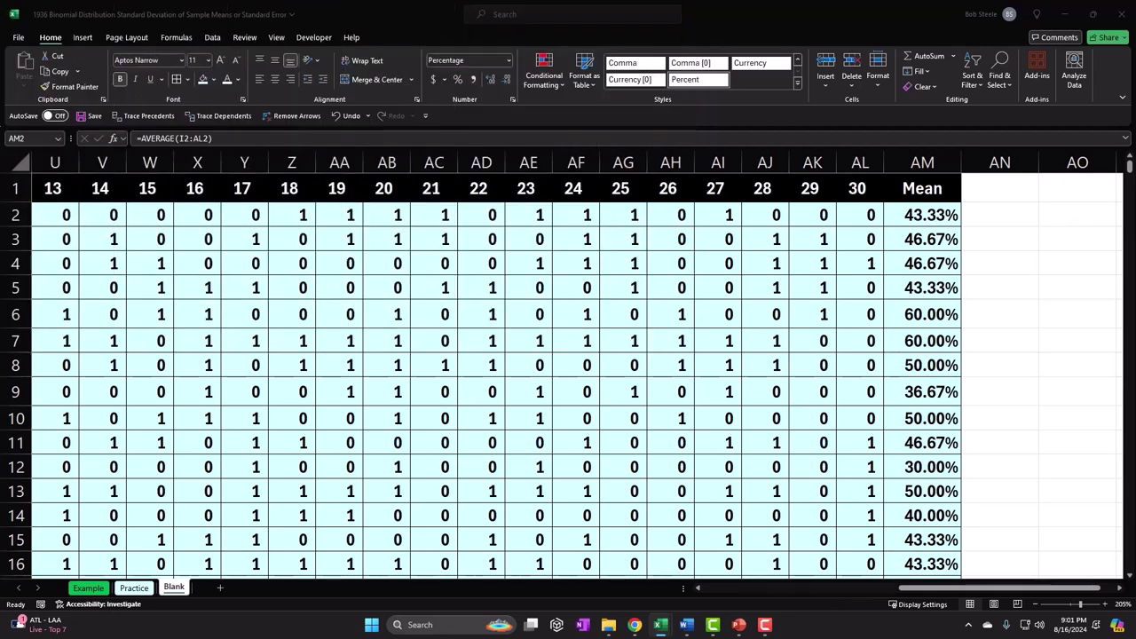
click(1000, 257)
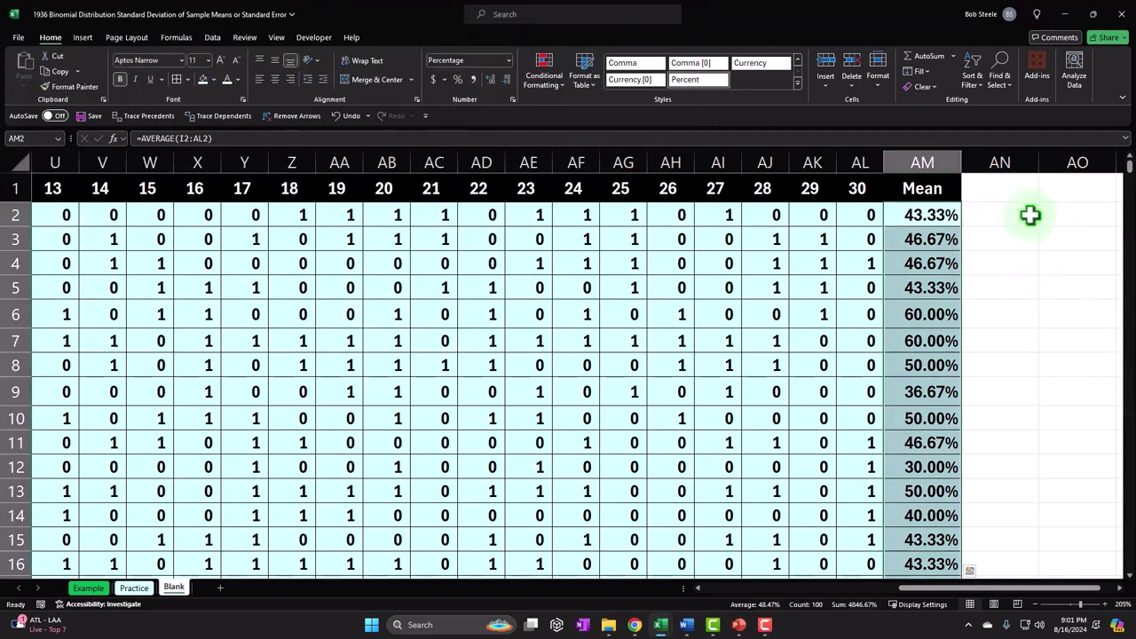
click(1038, 167)
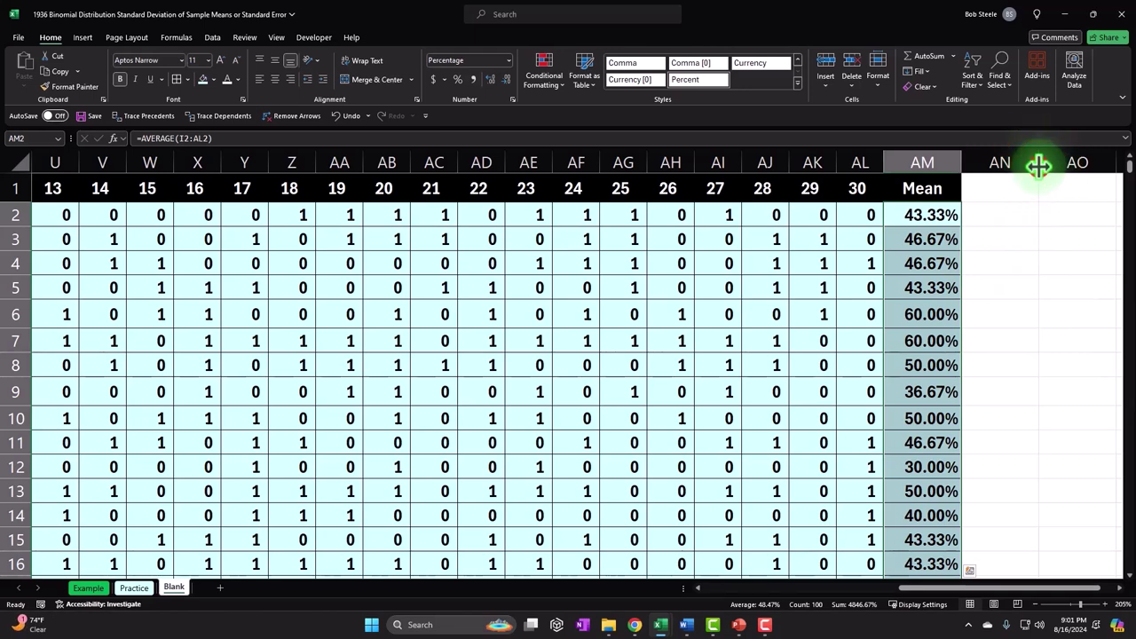
drag(1039, 167, 979, 168)
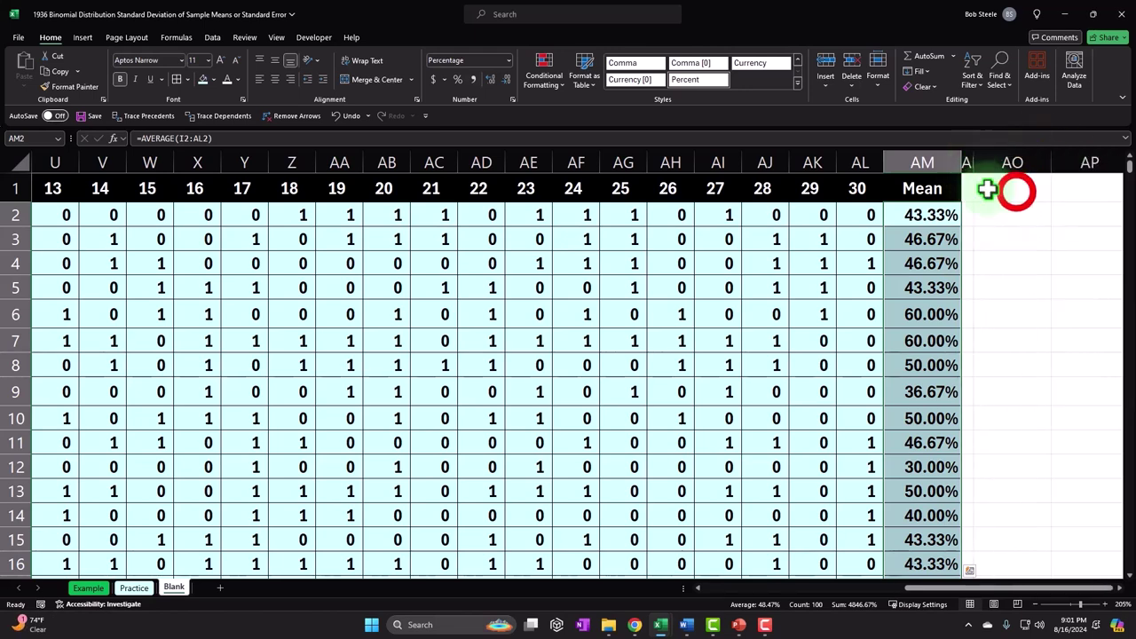
- Enter a cell-reference formula in AO1 pointing to a cell on its left
click(1012, 190)
text(=)
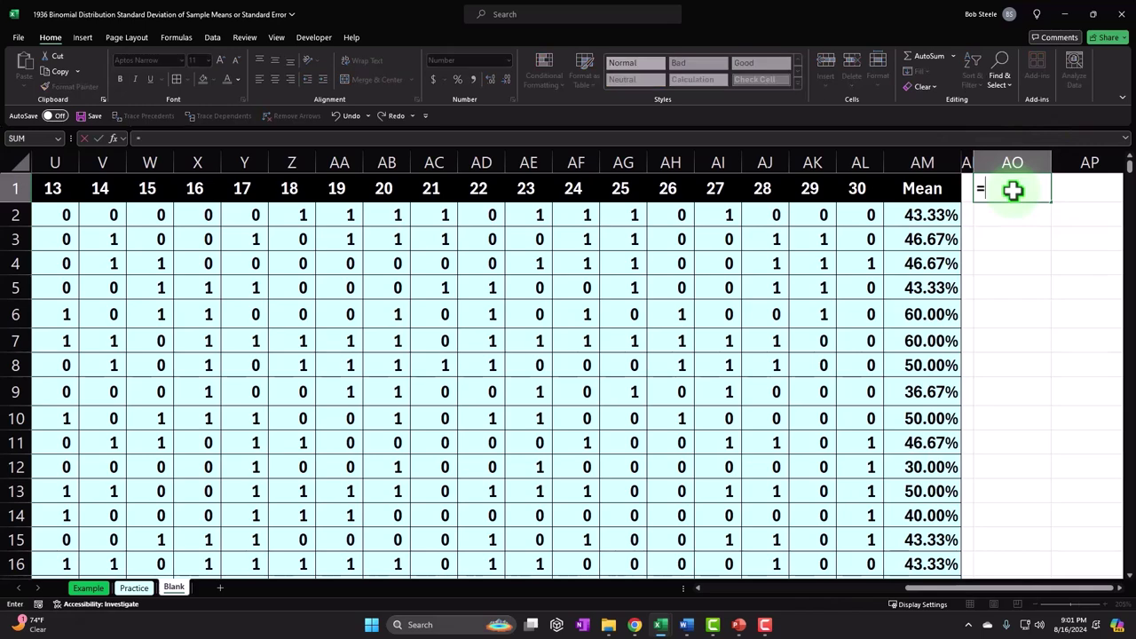
key(Left)
key(Left)
key(Left)
key(Left)
key(Left)
key(Left)
key(Left)
key(Left)
key(Left)
key(Left)
key(Left)
key(Left)
key(Left)
key(Left)
key(Left)
key(Left)
key(Left)
key(Left)
key(Left)
key(Left)
key(Left)
key(Left)
key(Left)
key(Left)
key(Left)
key(Left)
key(Left)
key(Left)
key(Left)
key(Left)
key(Left)
key(Left)
key(Left)
key(Left)
key(Left)
key(Left)
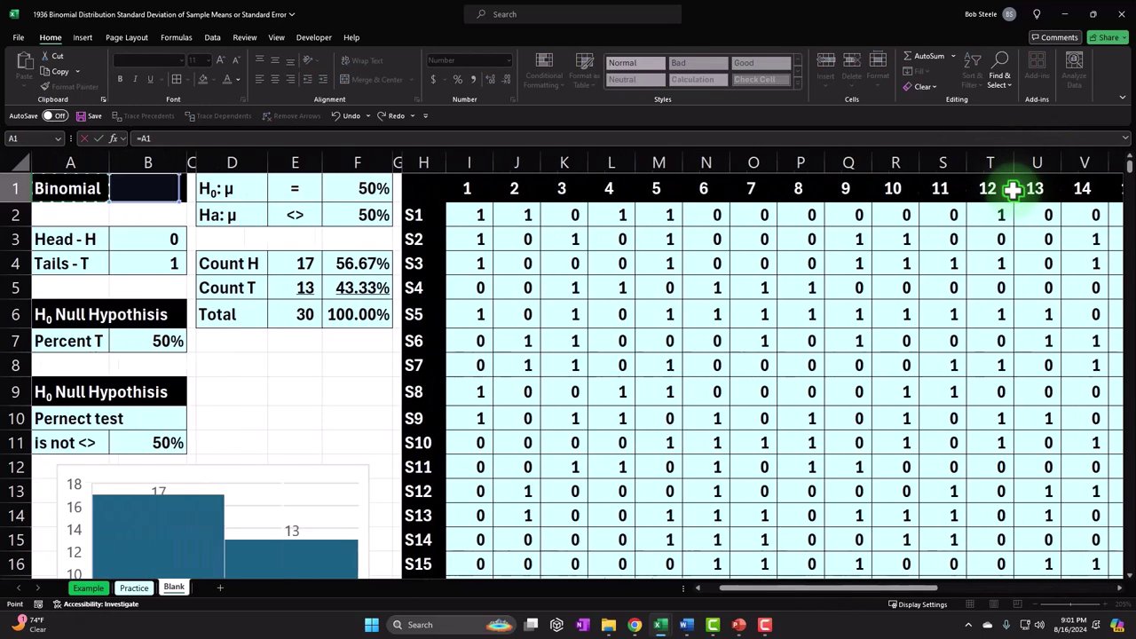
key(Down)
key(Down)
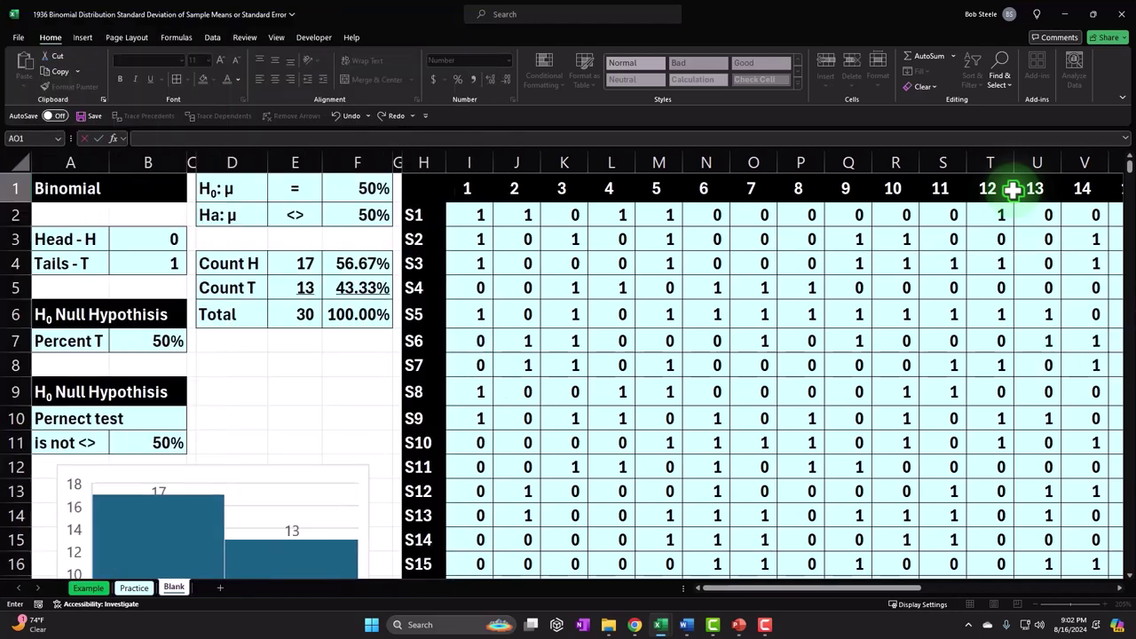
key(Return)
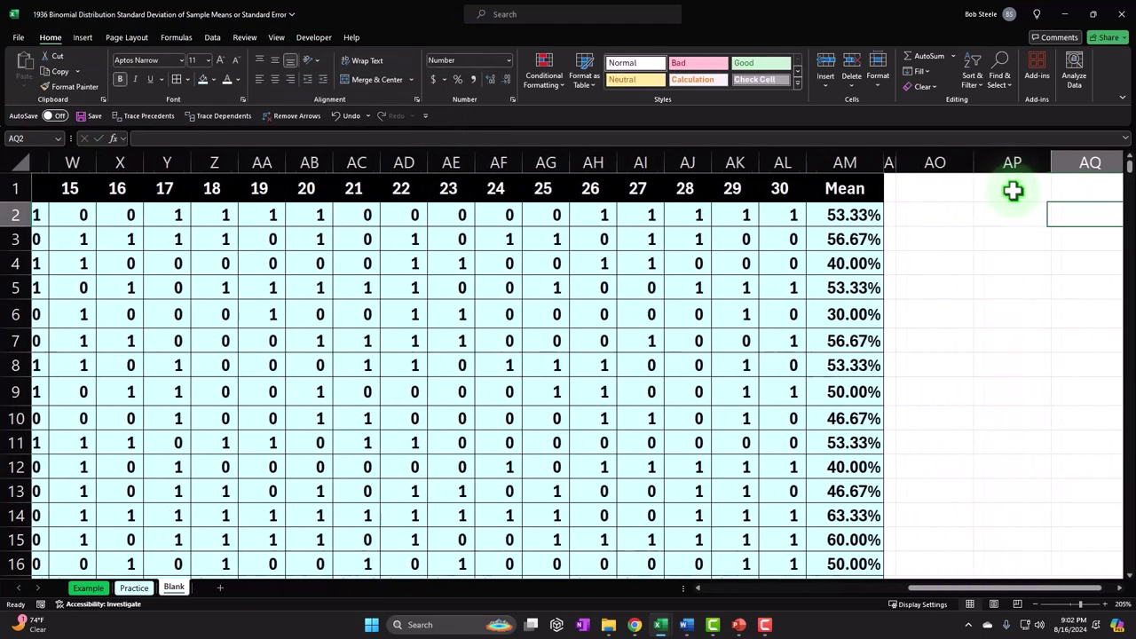
- Label AO1 'Mean of the mean' and widen column AO to fit it
key(Up)
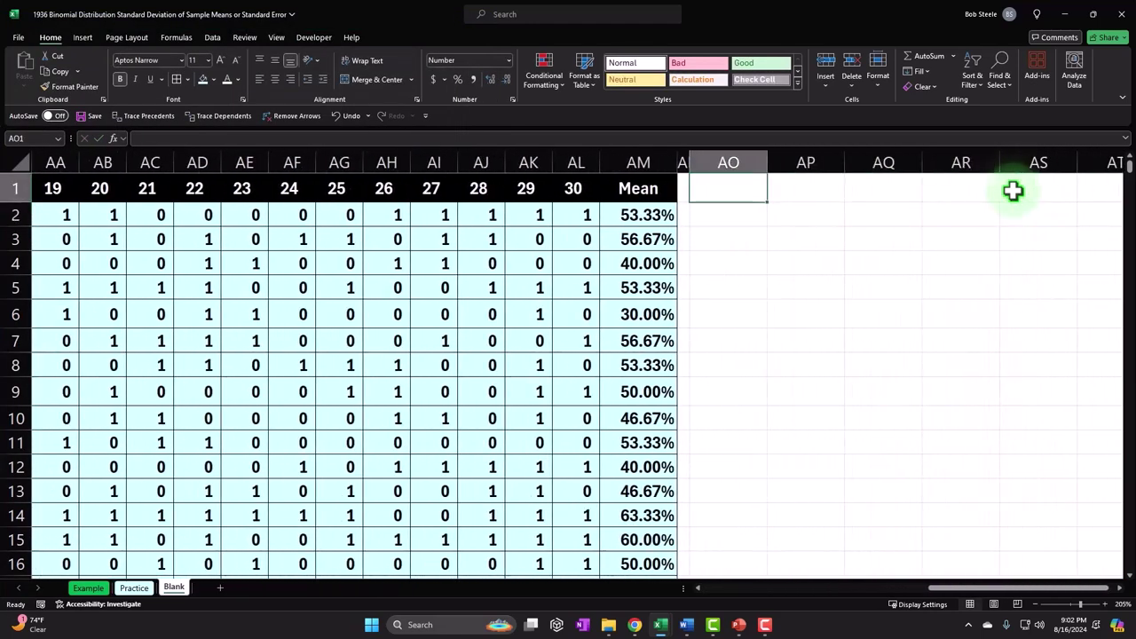
text(Mean of the)
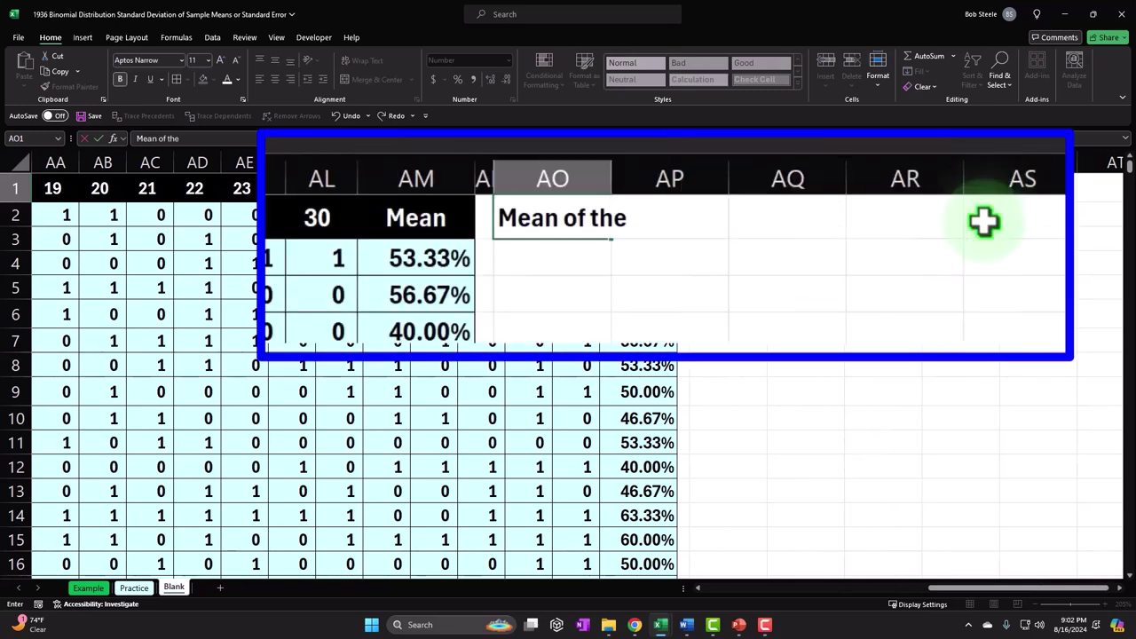
text( mean)
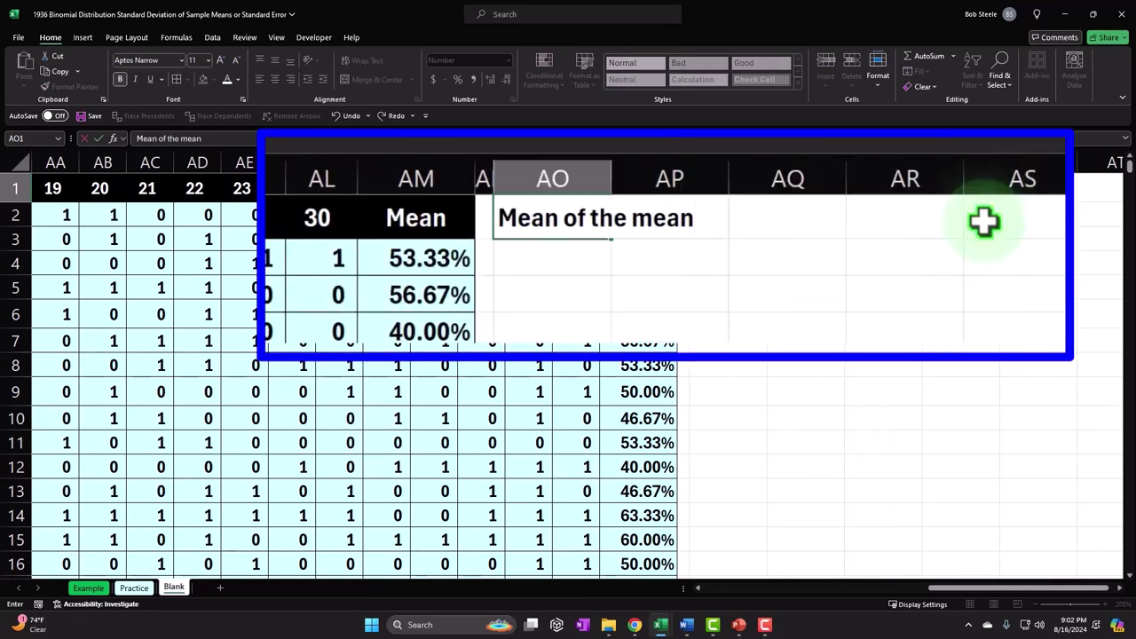
key(Tab)
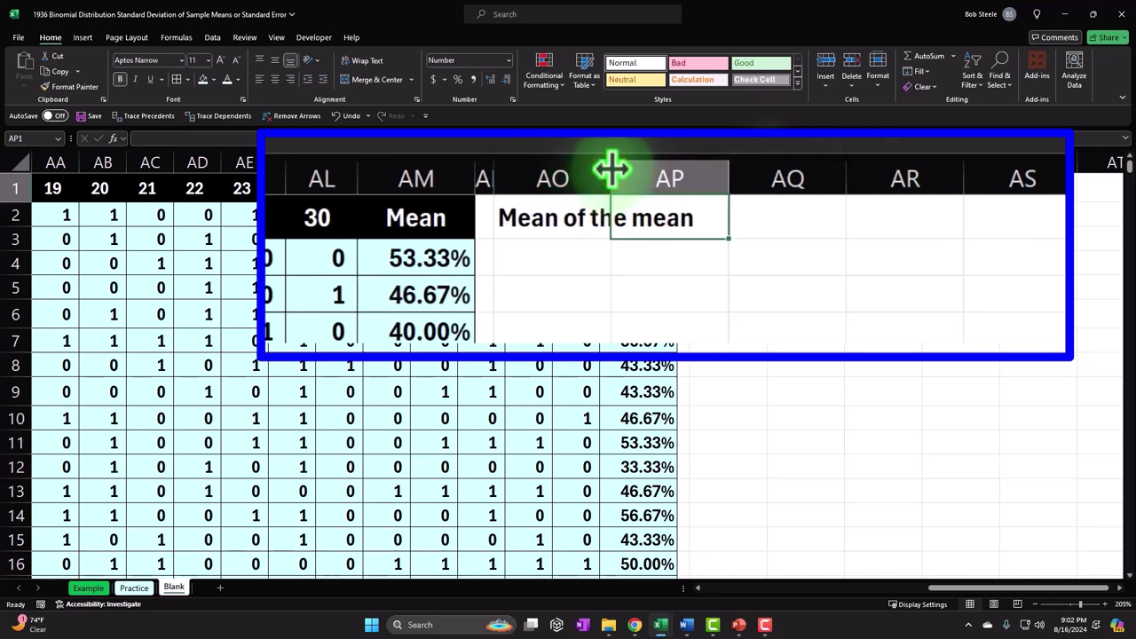
drag(609, 169, 708, 169)
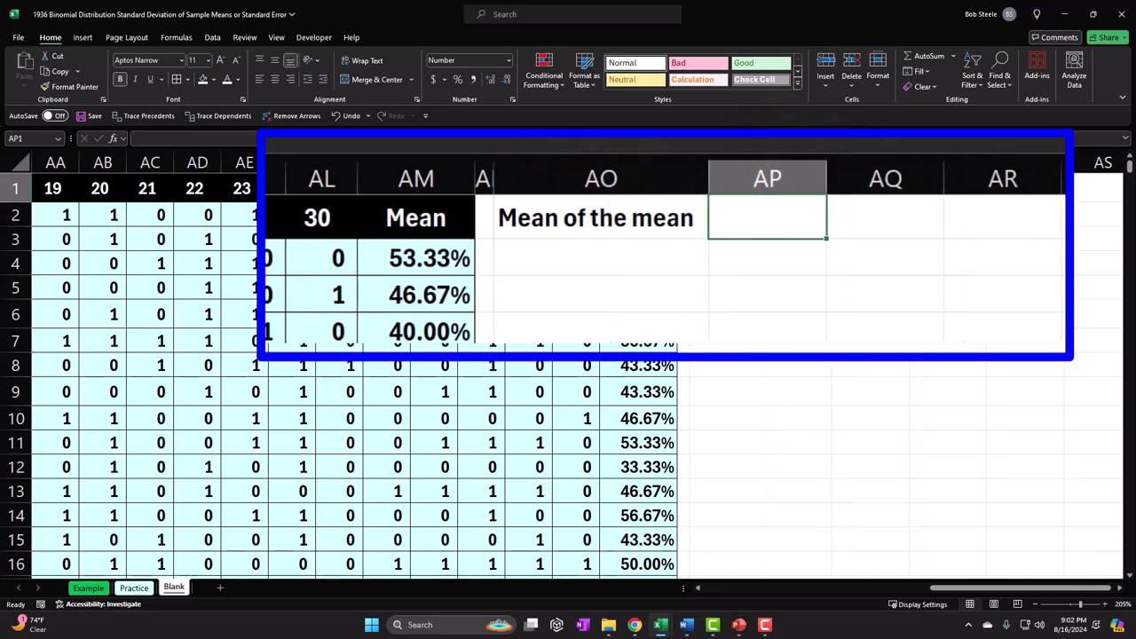
click(395, 257)
- Enter =AVERAGE(AM2:AM101) in AP1 to average the 100 sample means
click(755, 222)
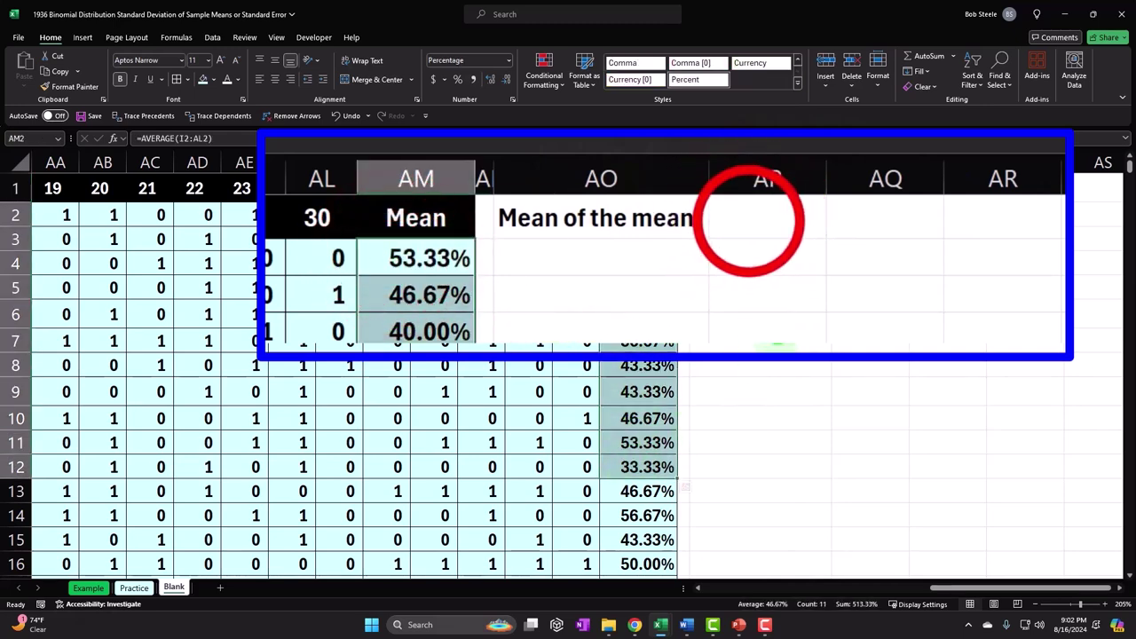
text(=)
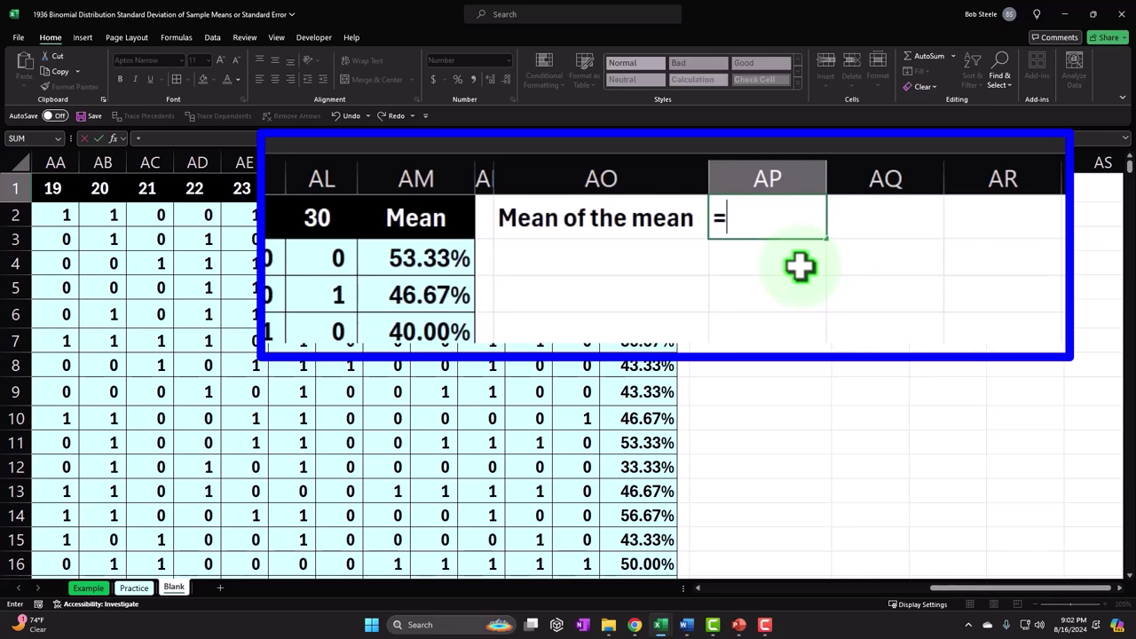
text(aver)
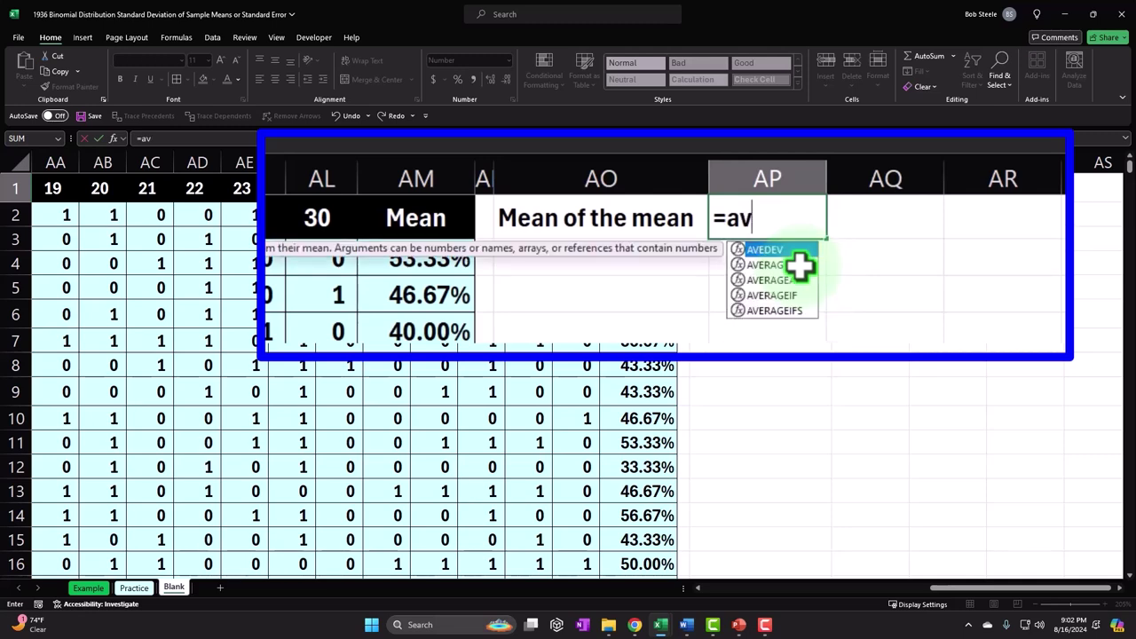
key(Tab)
key(Up)
key(Left)
key(Left)
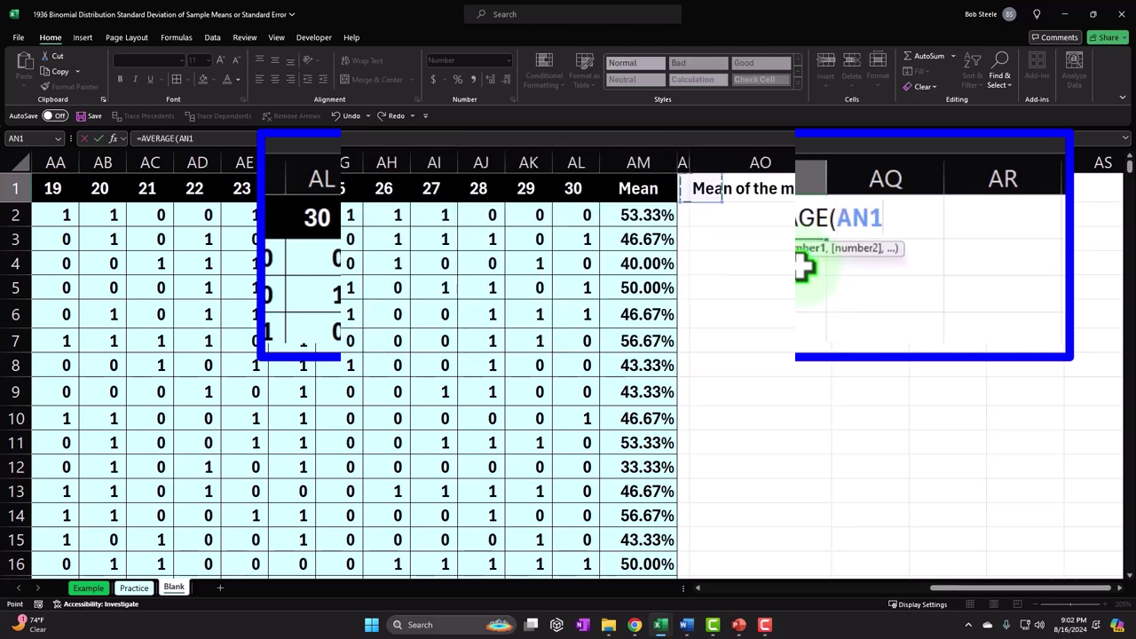
key(Left)
key(Down)
key(ctrl+shift+Down)
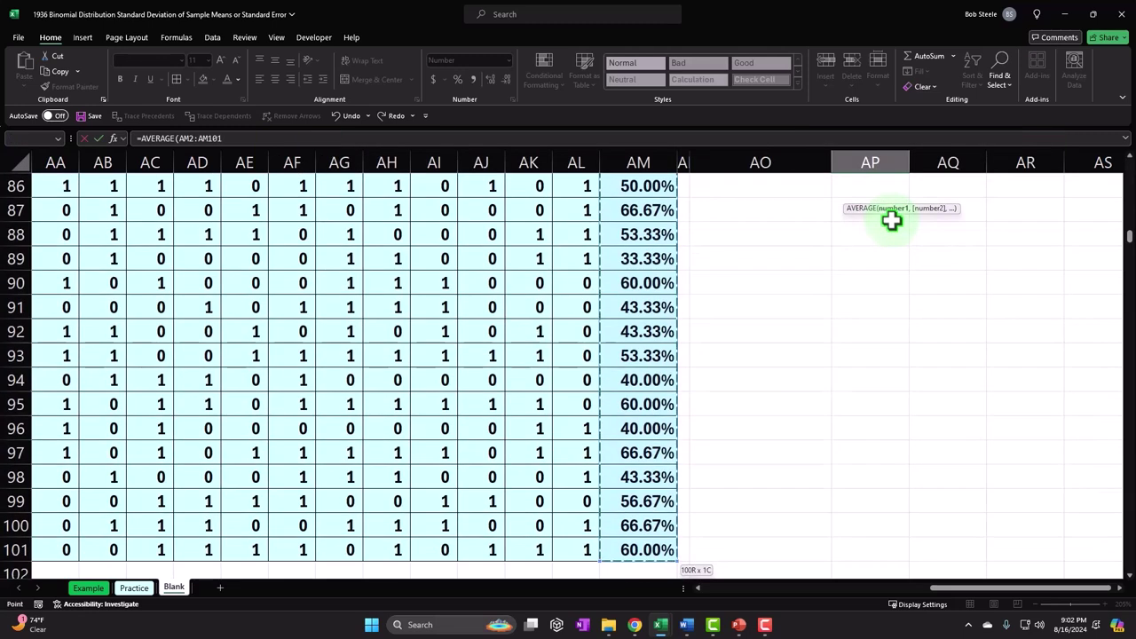
key(Return)
click(870, 188)
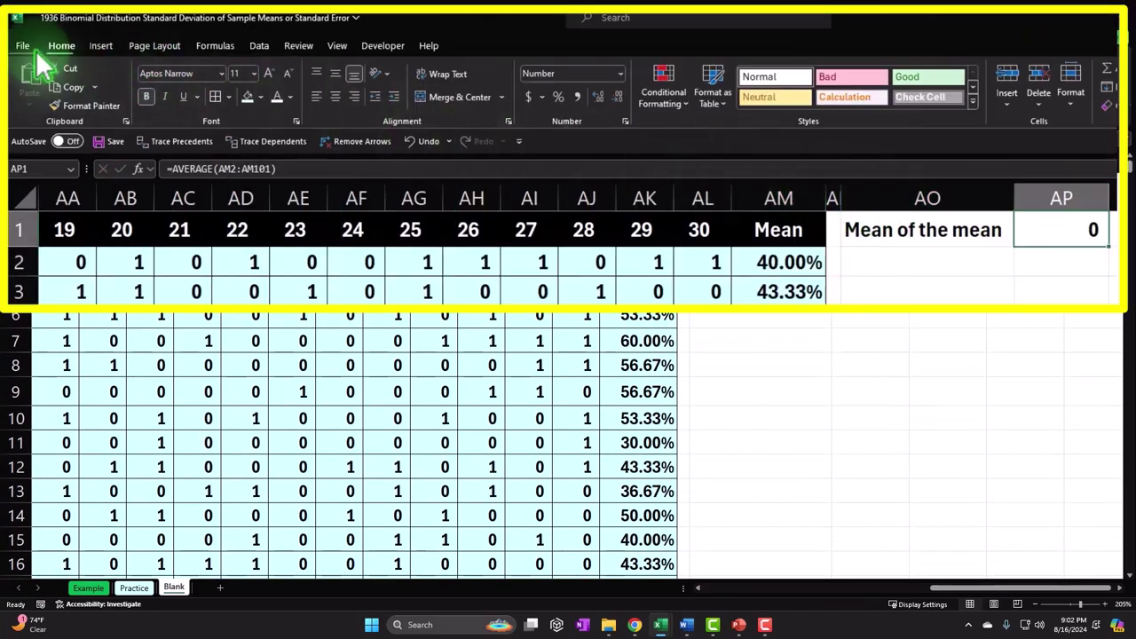
- Show AP1 as a two-decimal percentage (49.90%) and type 'Mean of S1' in AO2
click(558, 97)
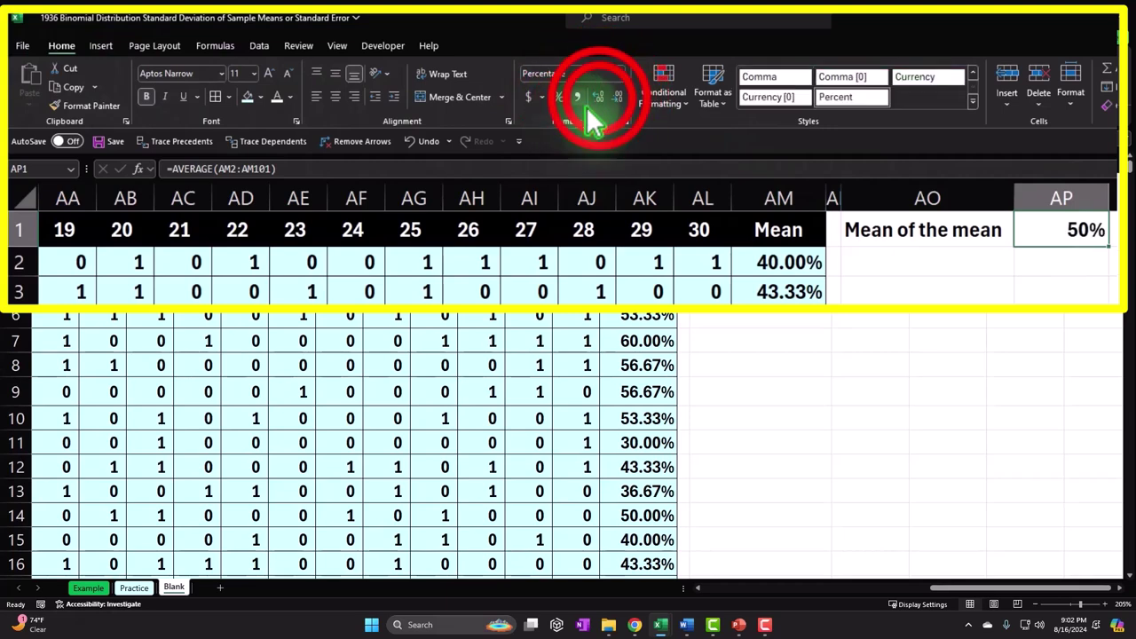
click(600, 98)
click(600, 98)
click(892, 251)
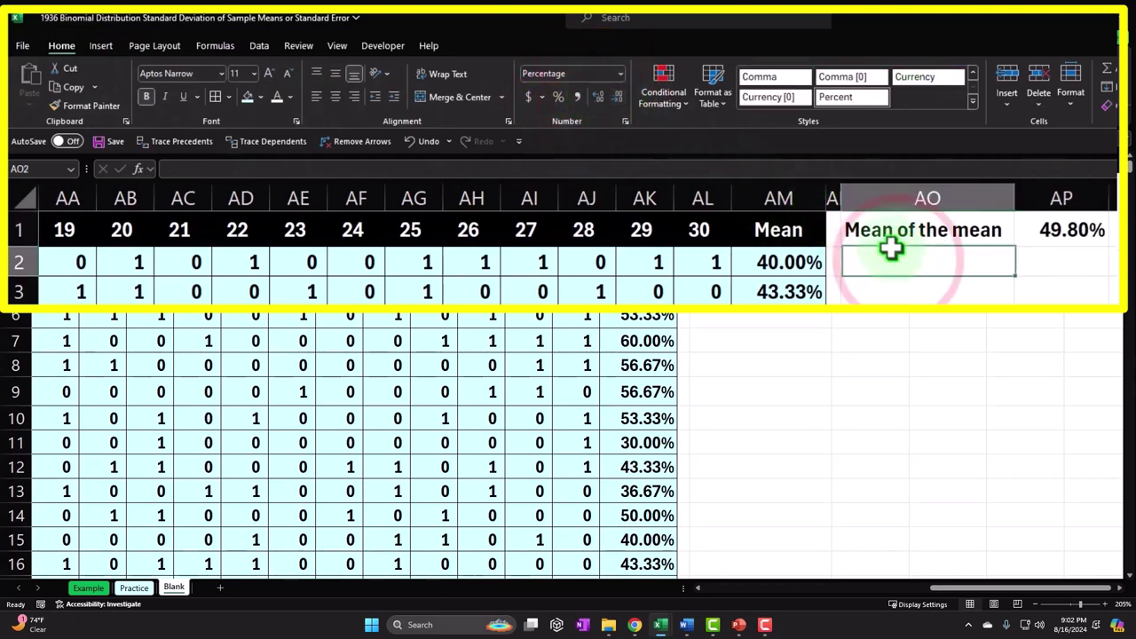
text(Mean of )
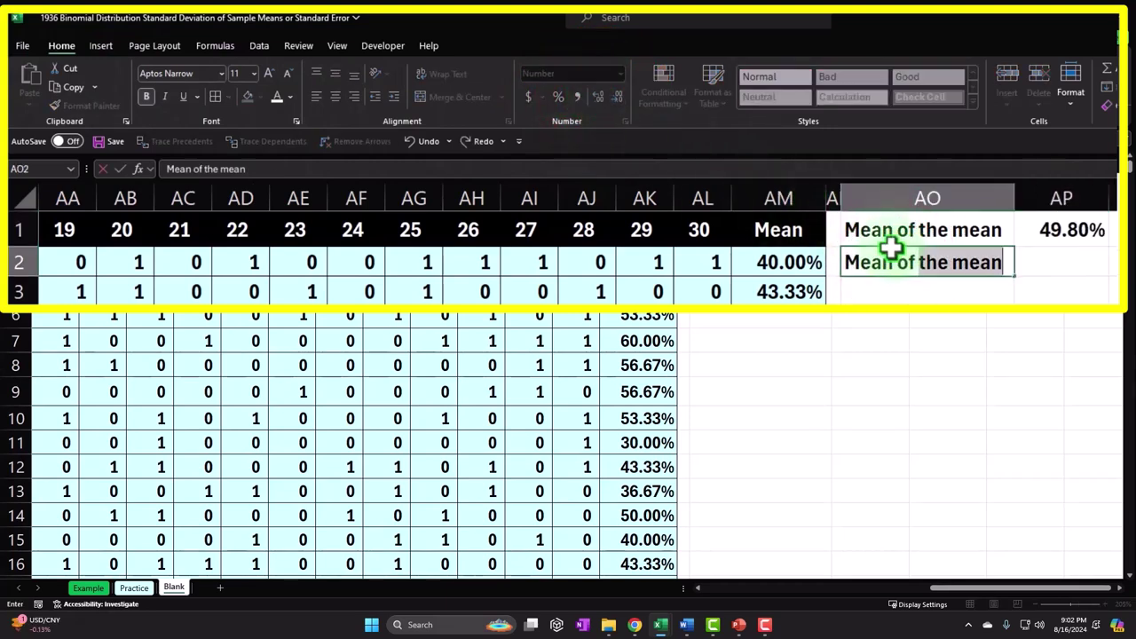
text(S1)
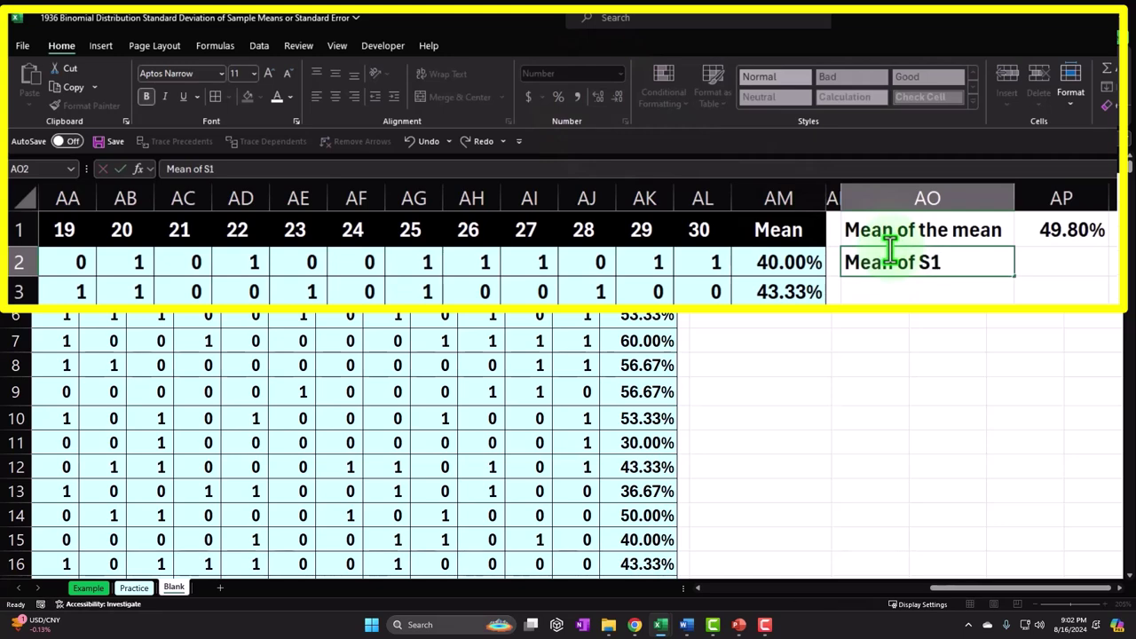
key(Return)
key(Up)
key(Right)
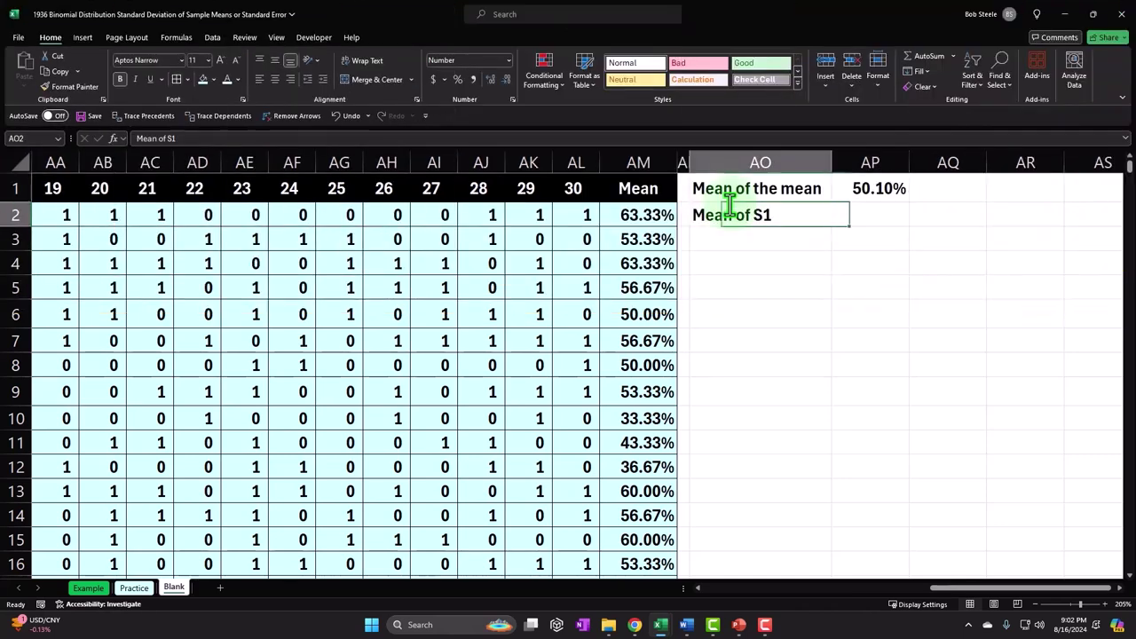
- Clear the 'Mean of S1' label from AO2 and select the first eleven Mean values
click(889, 249)
key(Delete)
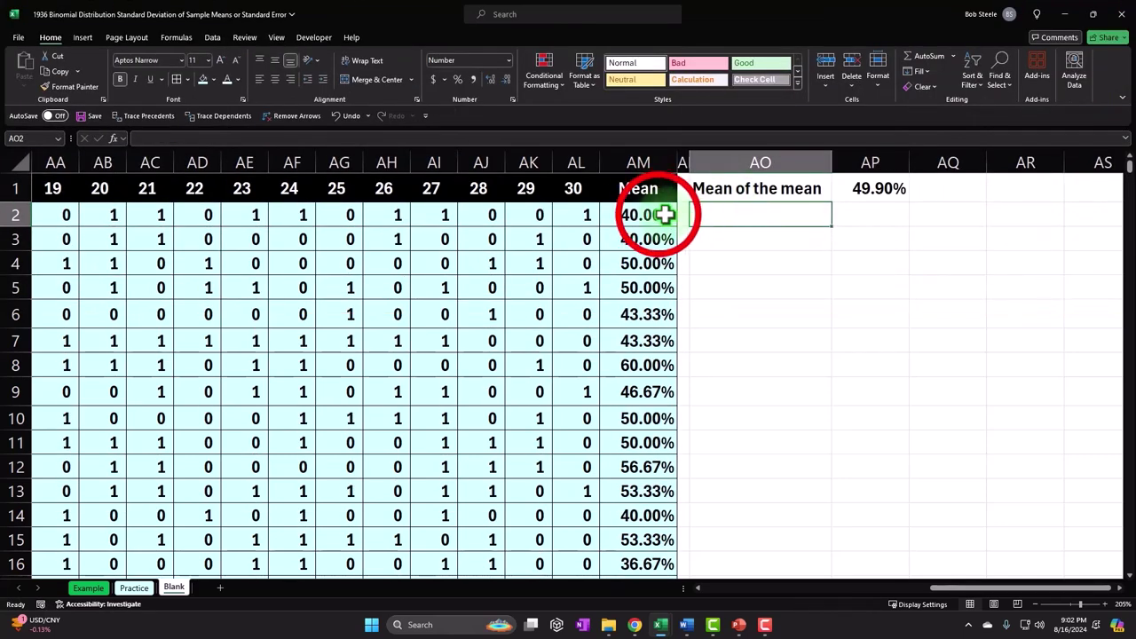
drag(654, 216, 701, 456)
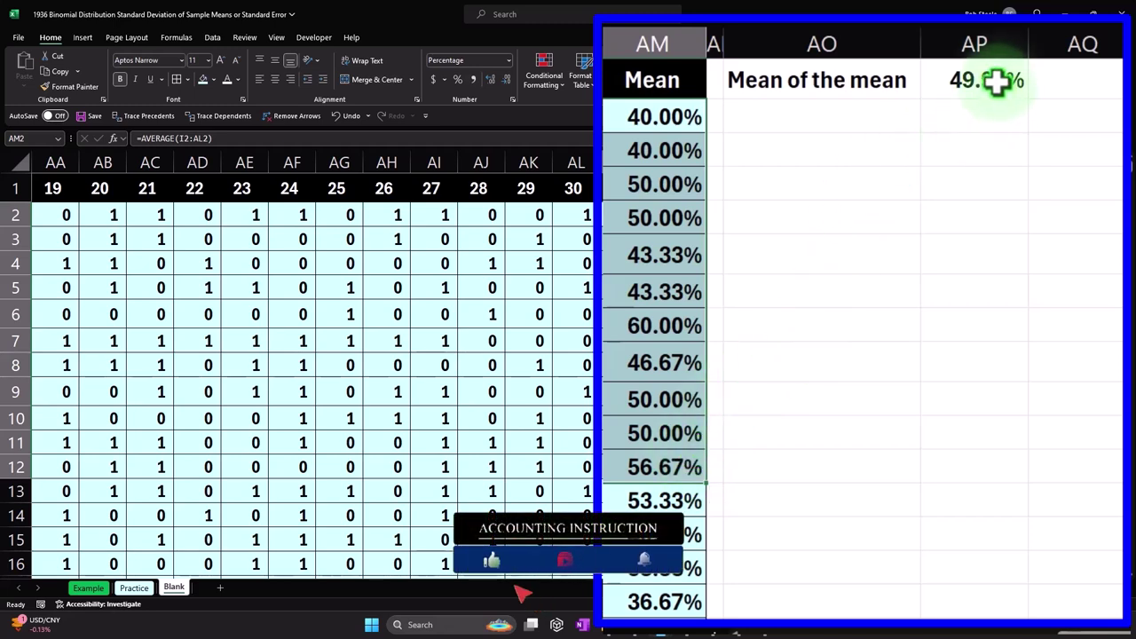
click(817, 114)
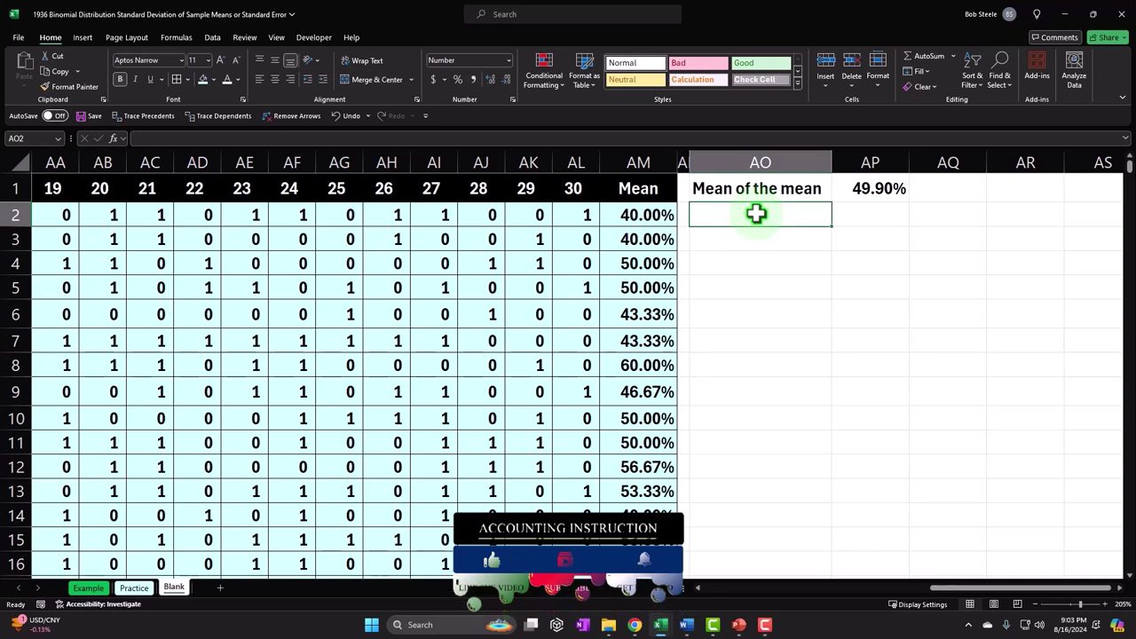
- Label AO2 'STDs of mean' and enter =STDEV.S(AM2:AM101) in AP2
text(ST)
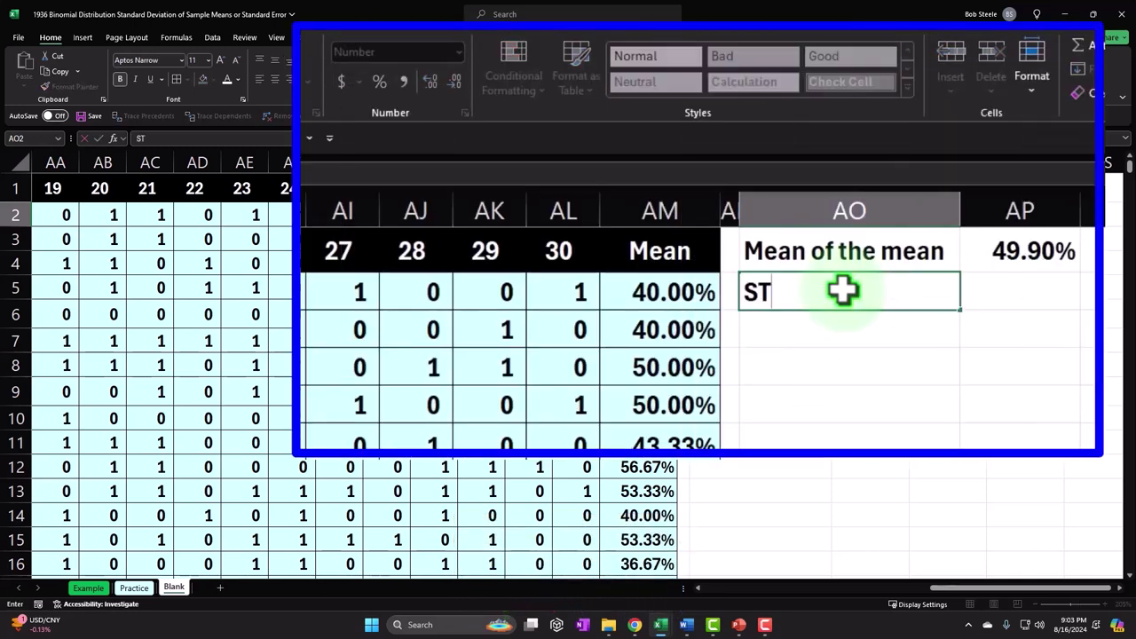
text(Ds o)
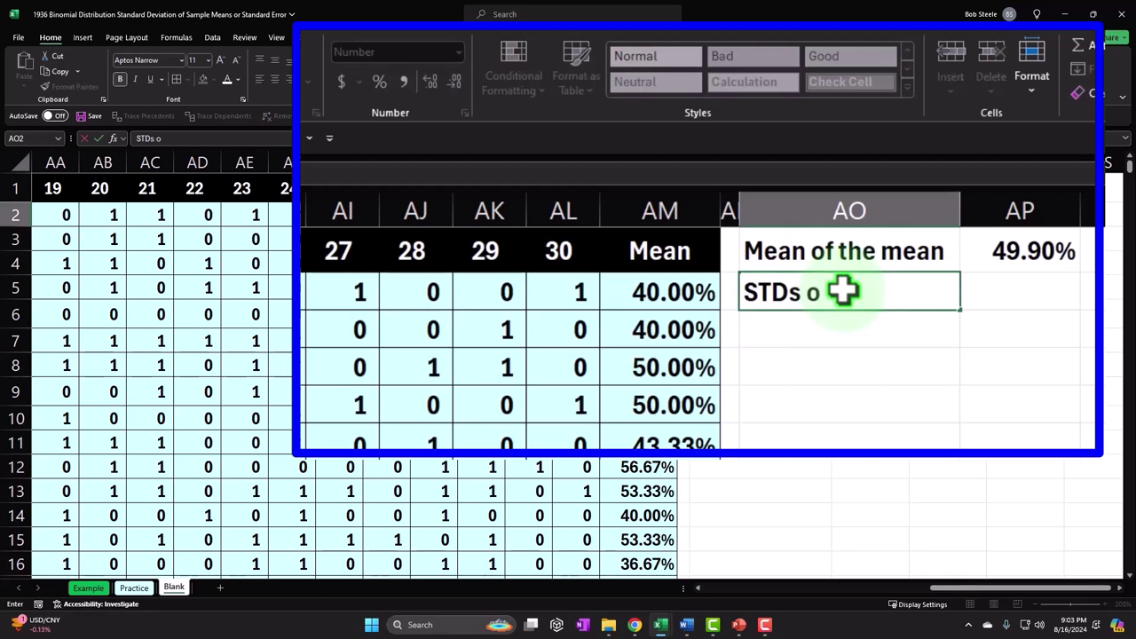
text(f mean)
key(Tab)
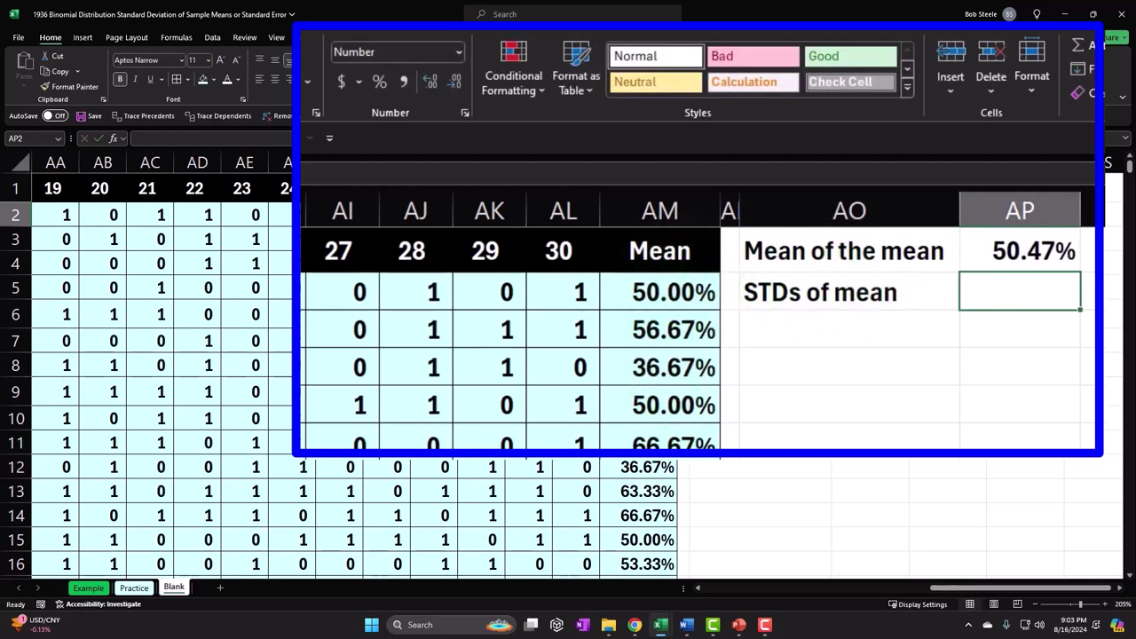
text(=st)
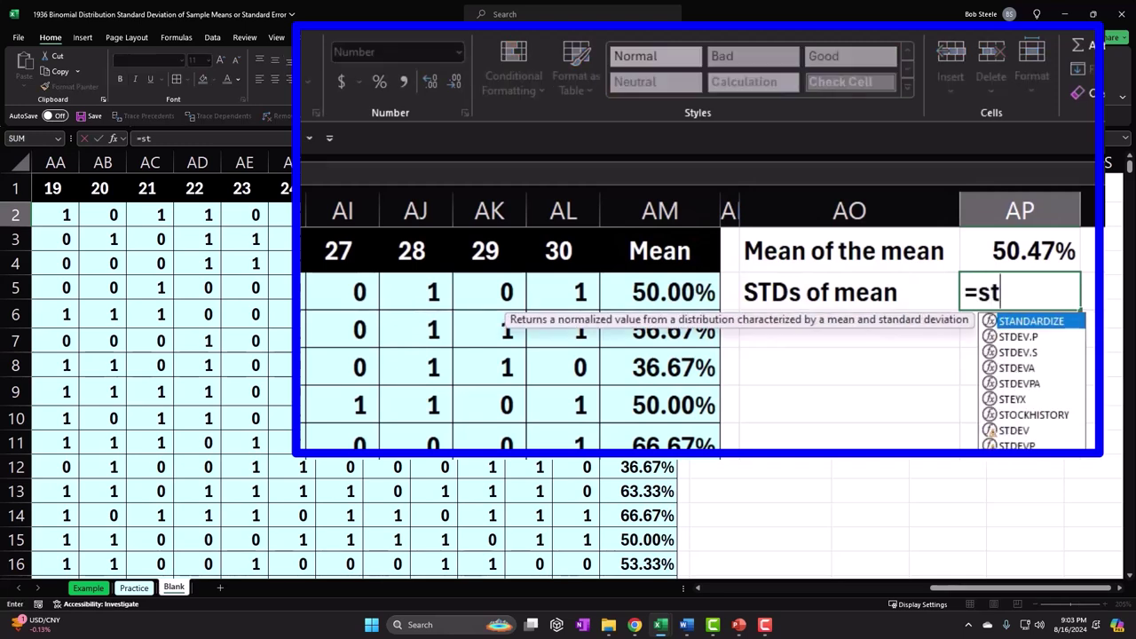
key(Down)
key(Down)
key(Tab)
click(633, 215)
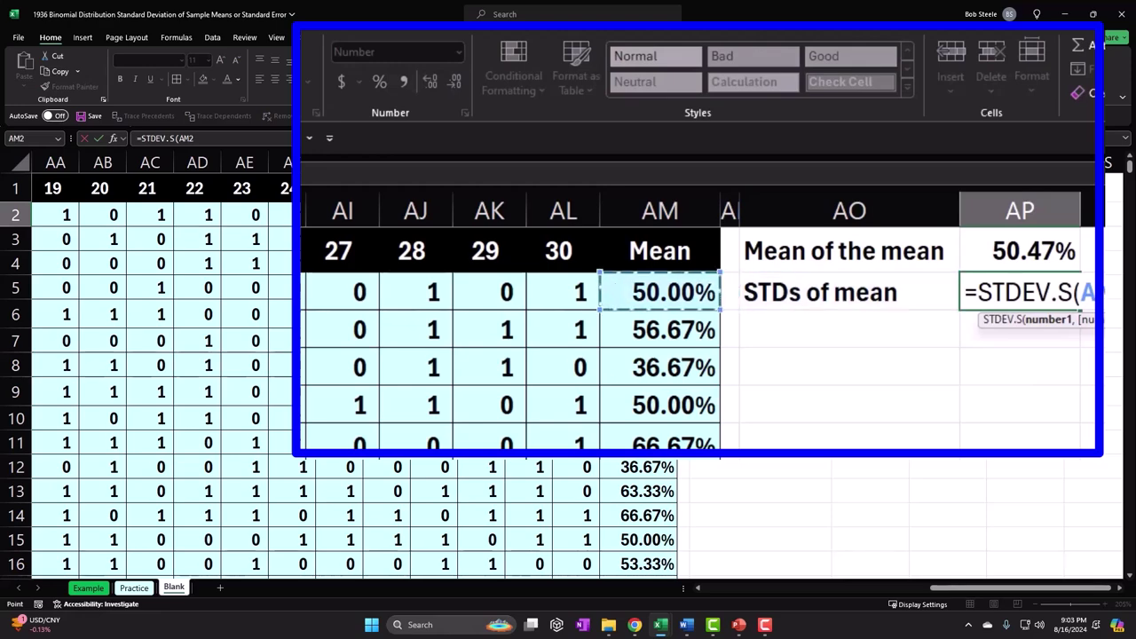
key(ctrl+shift+Down)
key(Return)
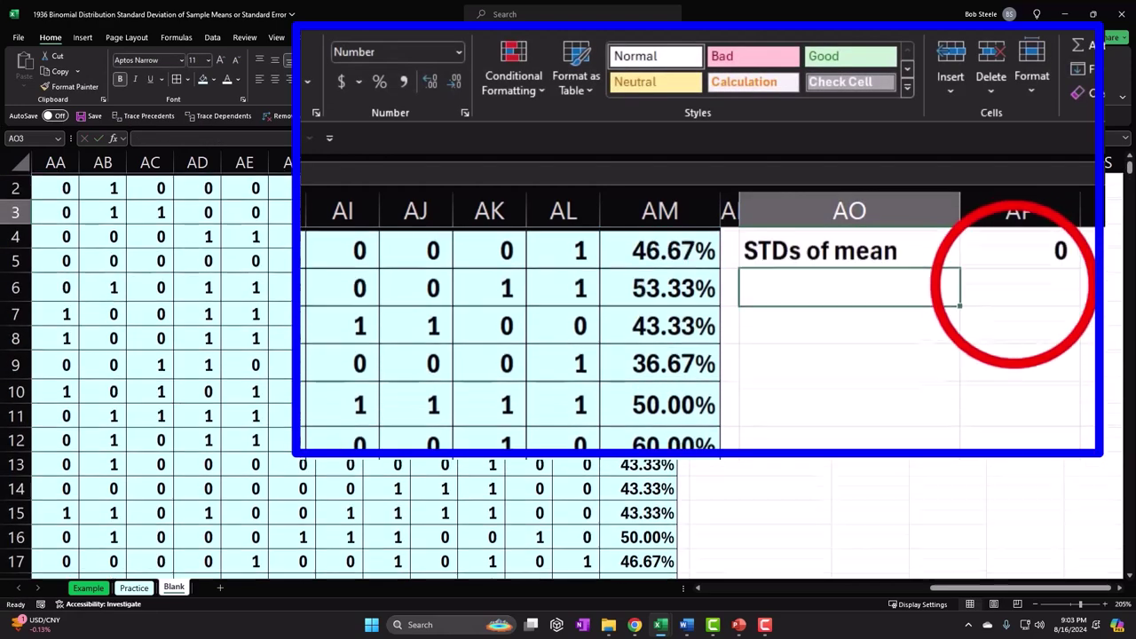
- Show the AP2 standard deviation to four decimals as 0.0927
scroll(1014, 324, up, 1)
click(1014, 286)
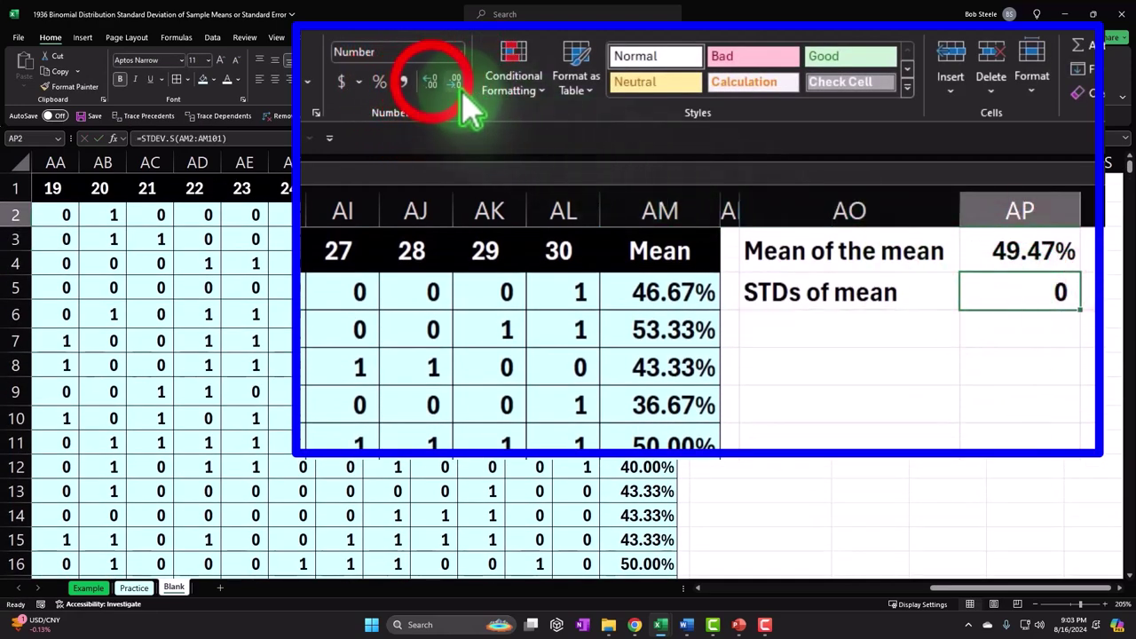
click(431, 83)
click(431, 83)
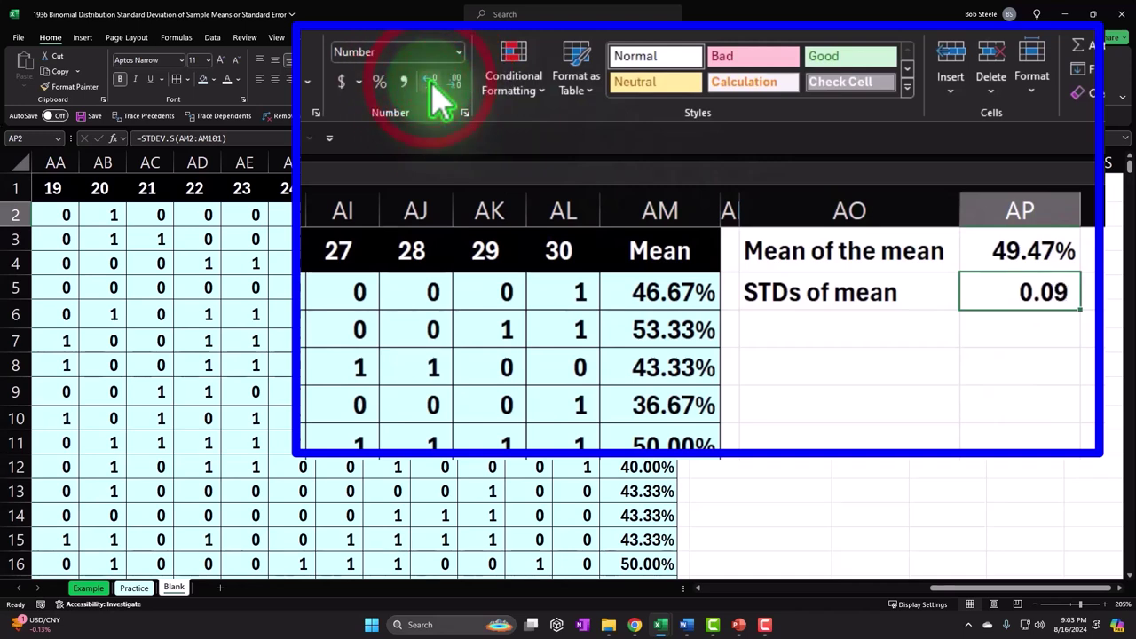
click(431, 82)
click(431, 83)
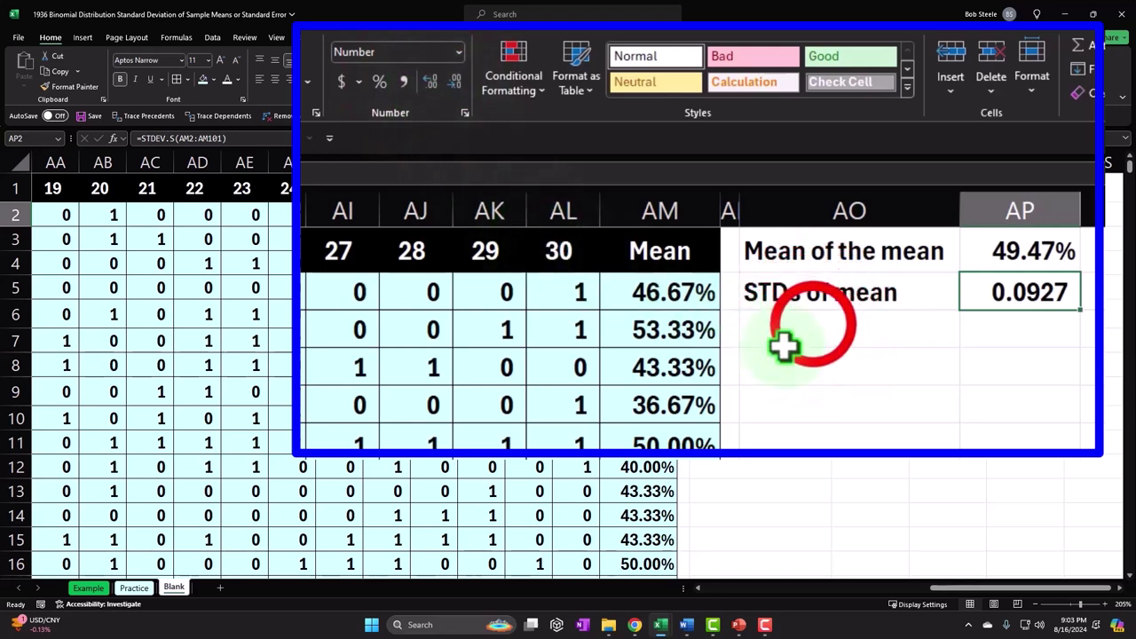
click(810, 327)
- Label AO3 'STDs S1' and enter =STDEV.S(I2:I101) in AP3
text(STDs )
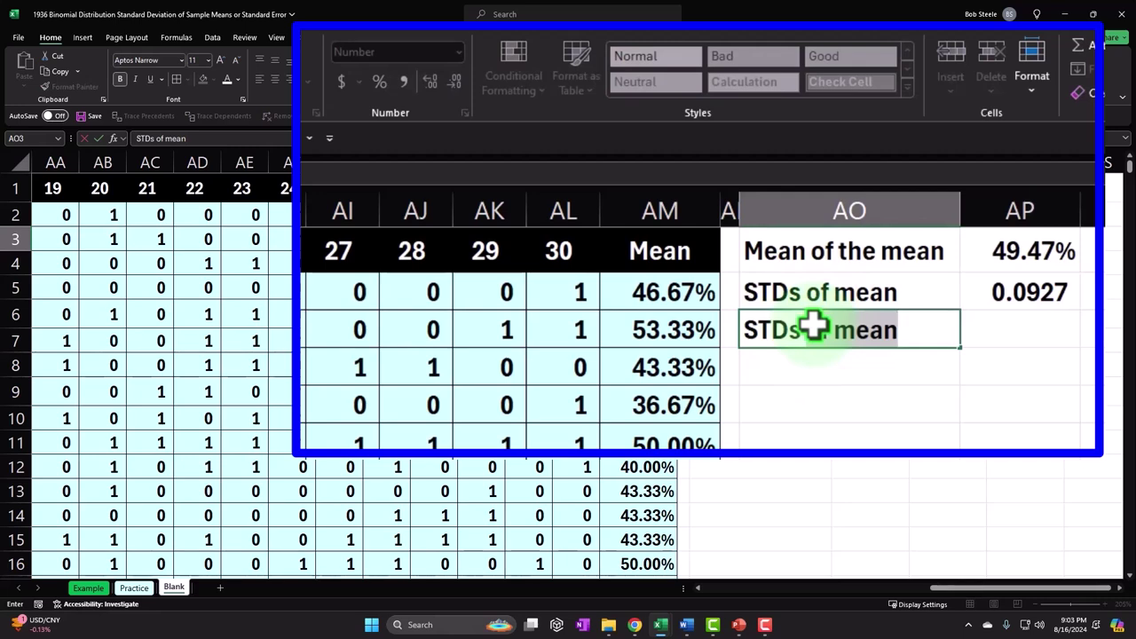
text(P)
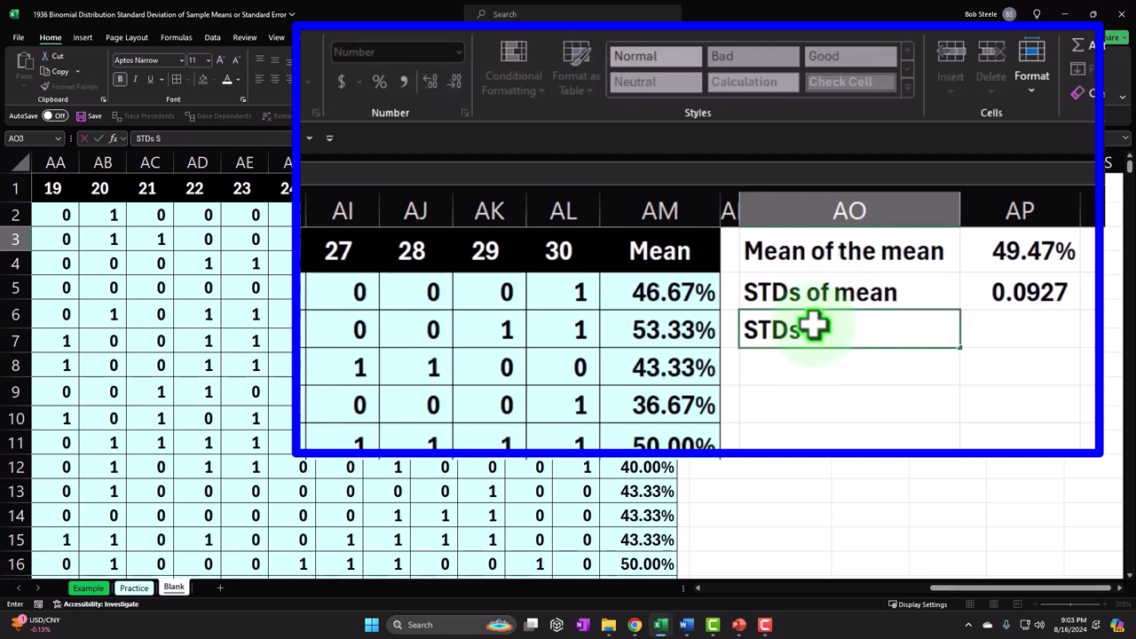
key(Return)
key(Up)
key(Right)
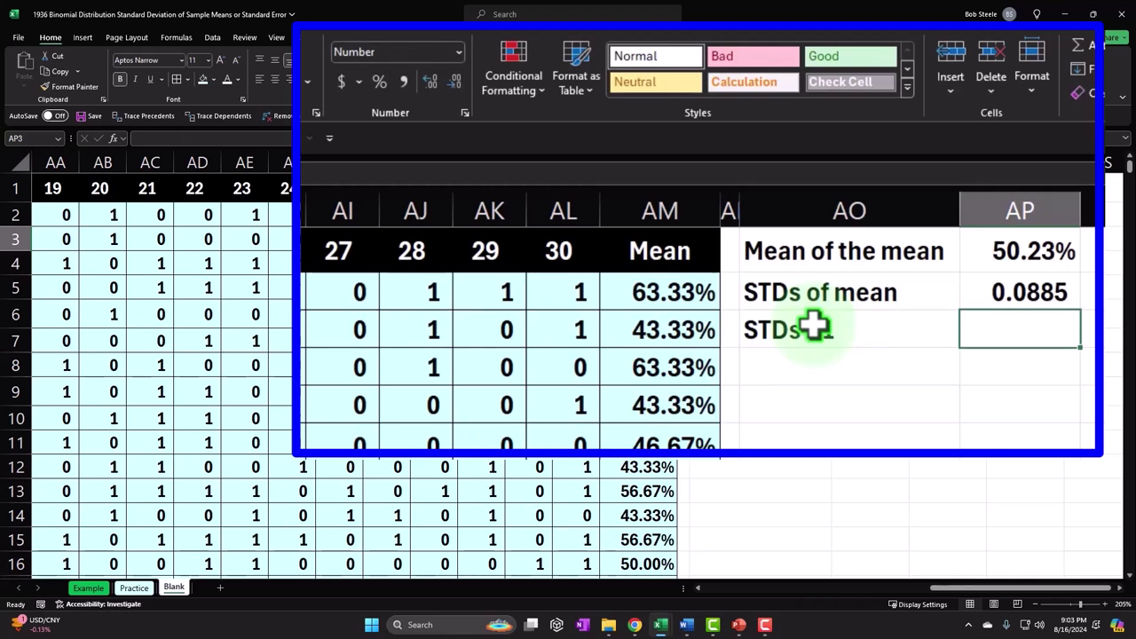
text(=st)
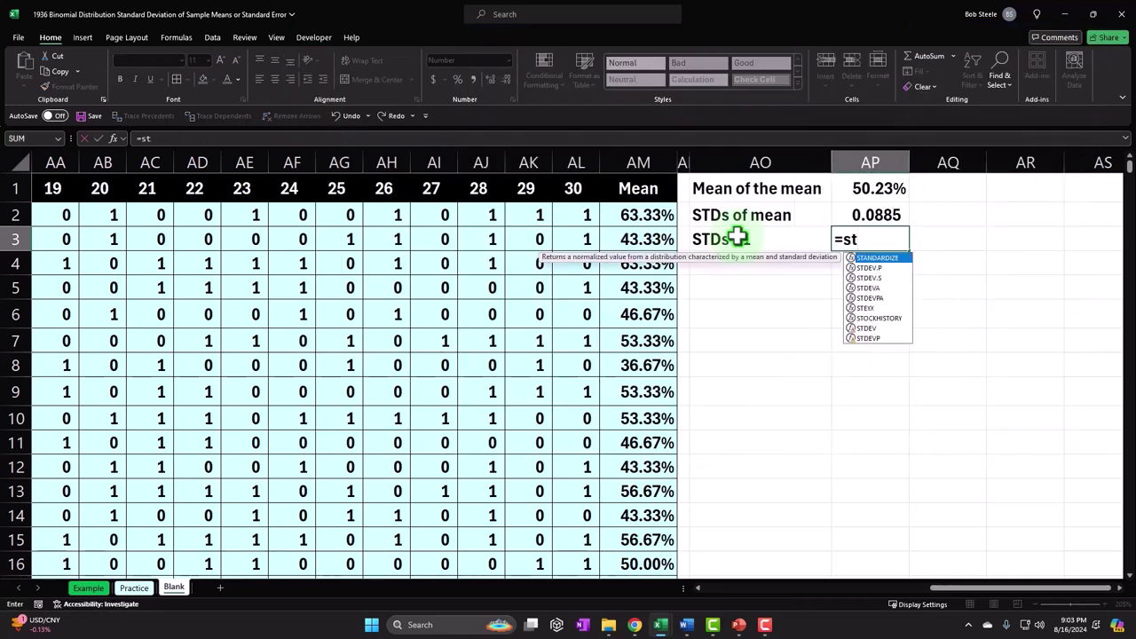
key(Down)
key(Down)
key(Tab)
key(Left)
key(Left)
key(Left)
key(Left)
key(Left)
key(Left)
key(Left)
key(Left)
key(Left)
key(Left)
key(Left)
key(Left)
key(Left)
key(Left)
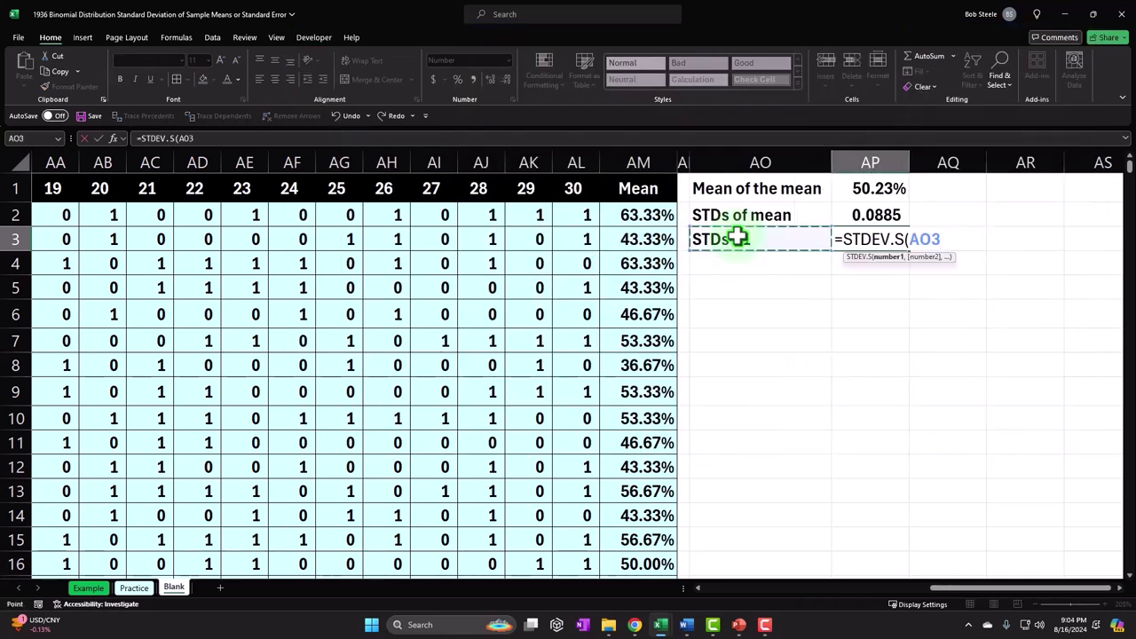
key(Left)
key(Left)
key(Left)
key(Left)
key(Left)
key(Left)
key(Left)
key(Left)
key(Left)
key(Left)
key(Left)
key(Left)
key(Left)
key(Left)
key(Left)
key(Left)
key(Left)
key(Left)
key(Left)
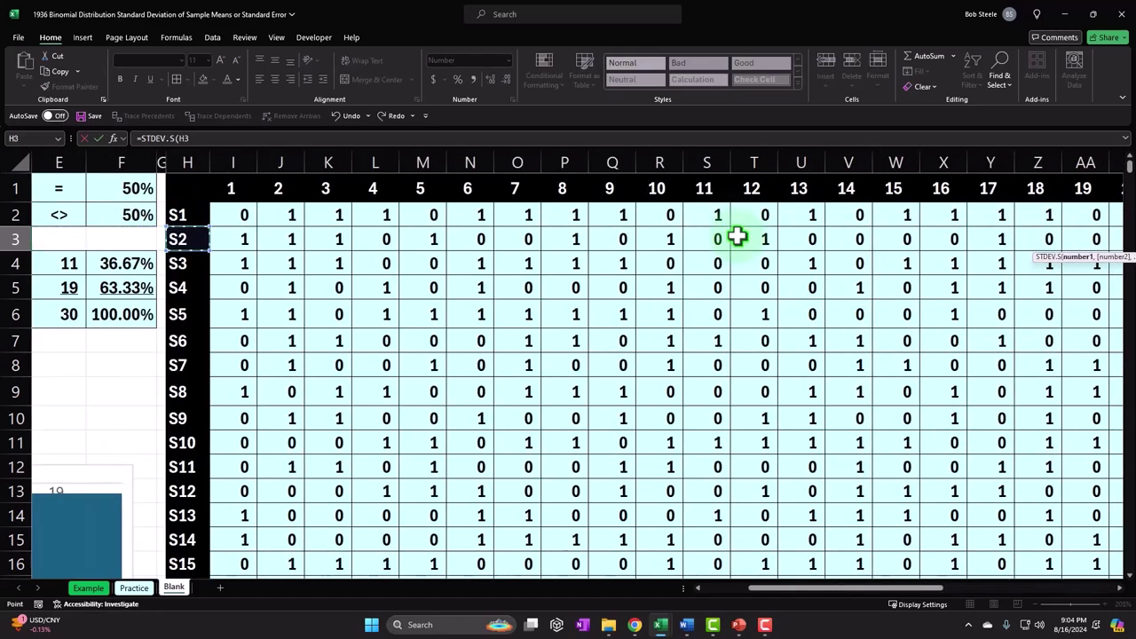
key(Up)
key(ctrl+shift+Down)
key(Return)
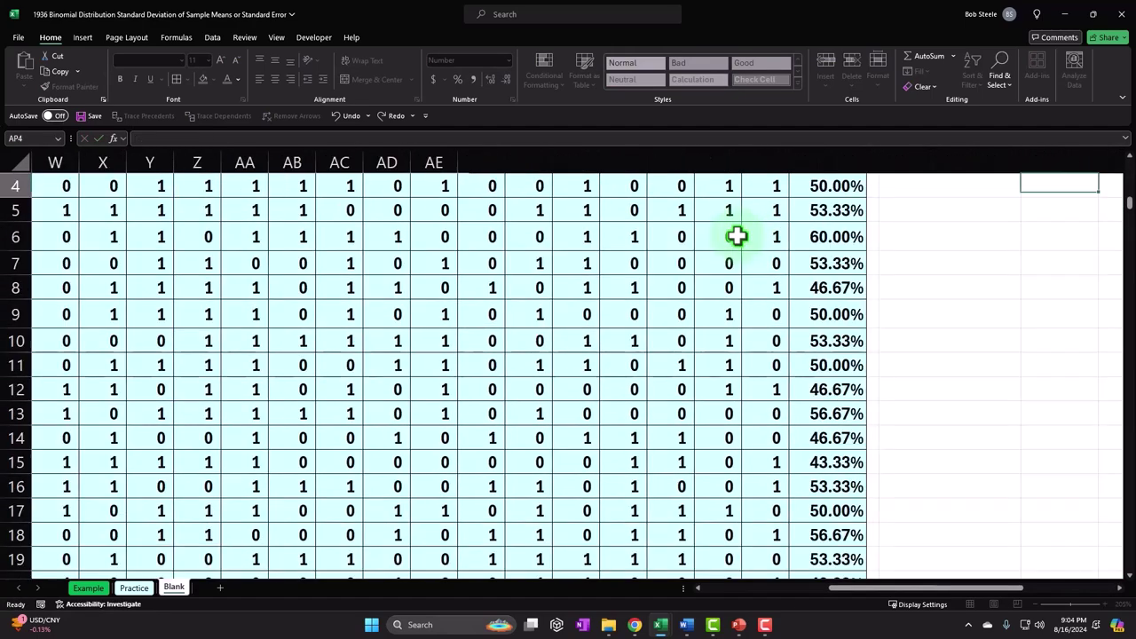
- Display the STDs S1 result to four decimals as 0.5021
key(Up)
key(Right)
key(Right)
key(Right)
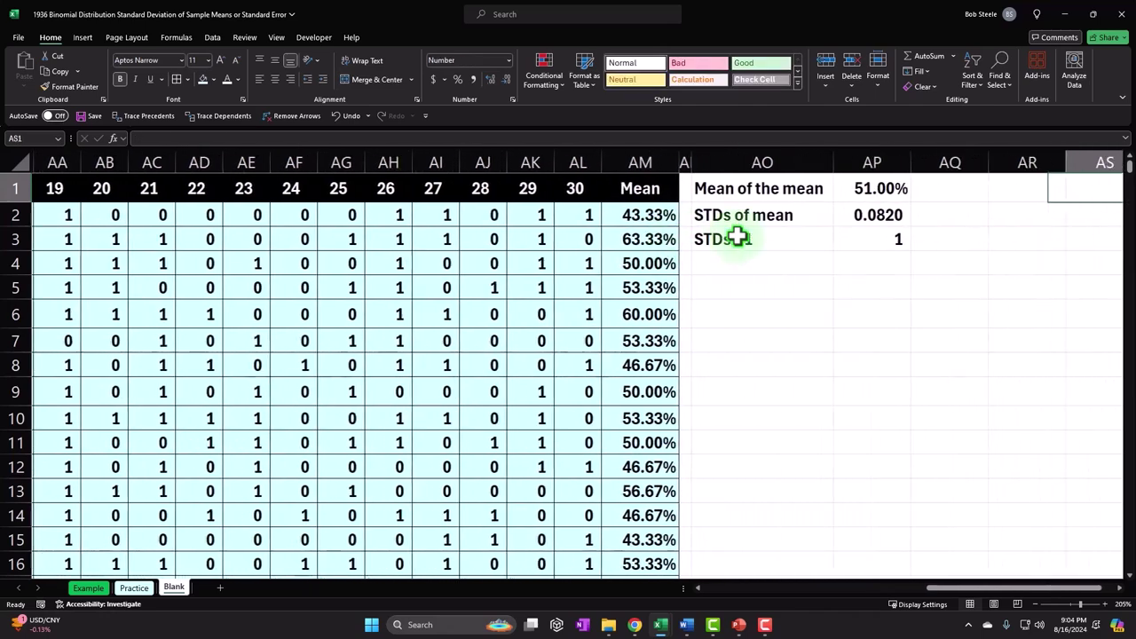
key(Left)
key(Left)
key(Left)
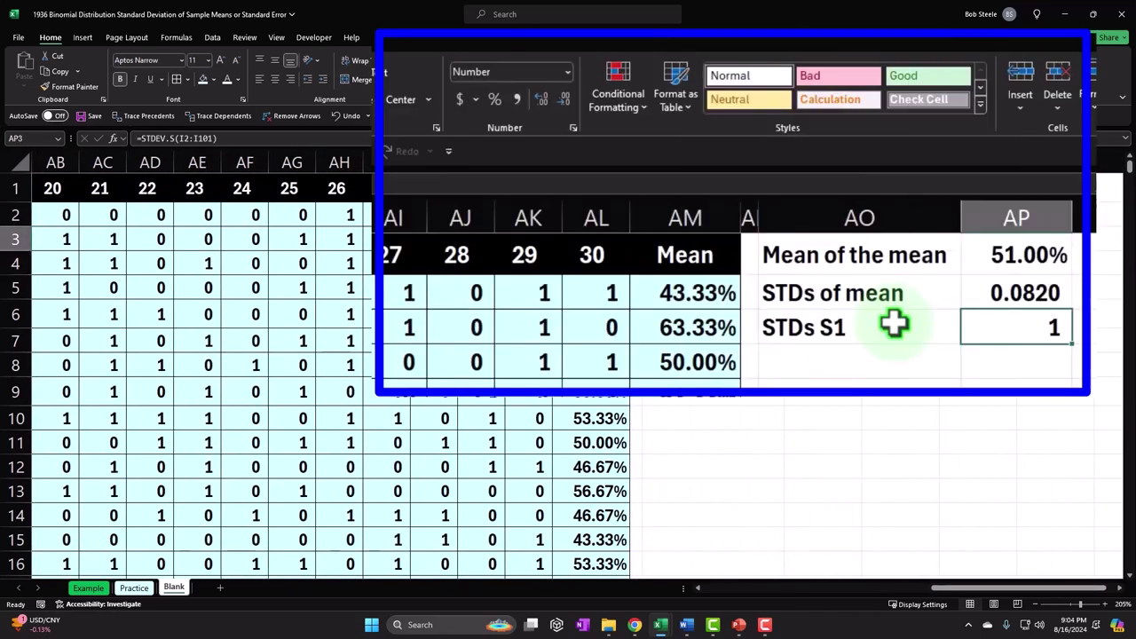
click(540, 102)
click(540, 102)
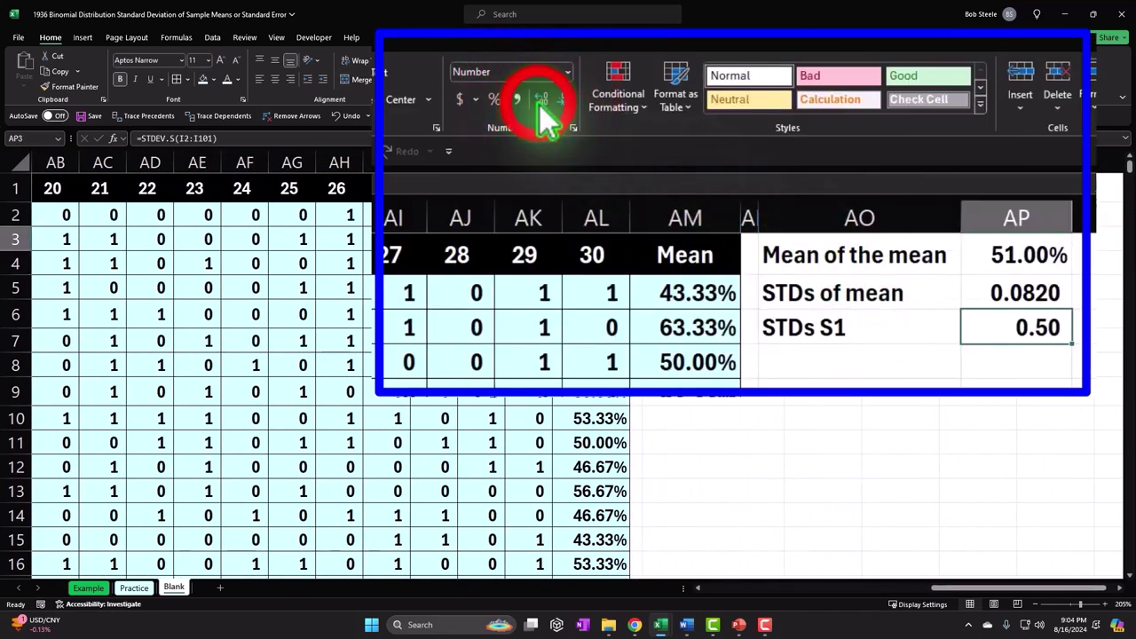
click(540, 102)
click(539, 104)
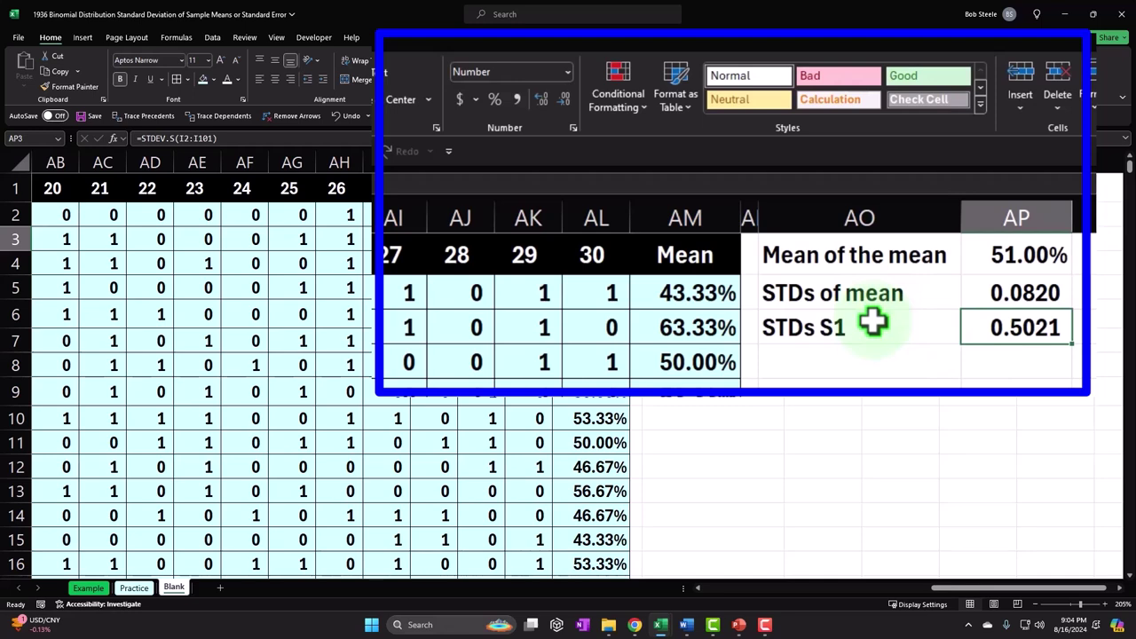
drag(888, 296, 974, 293)
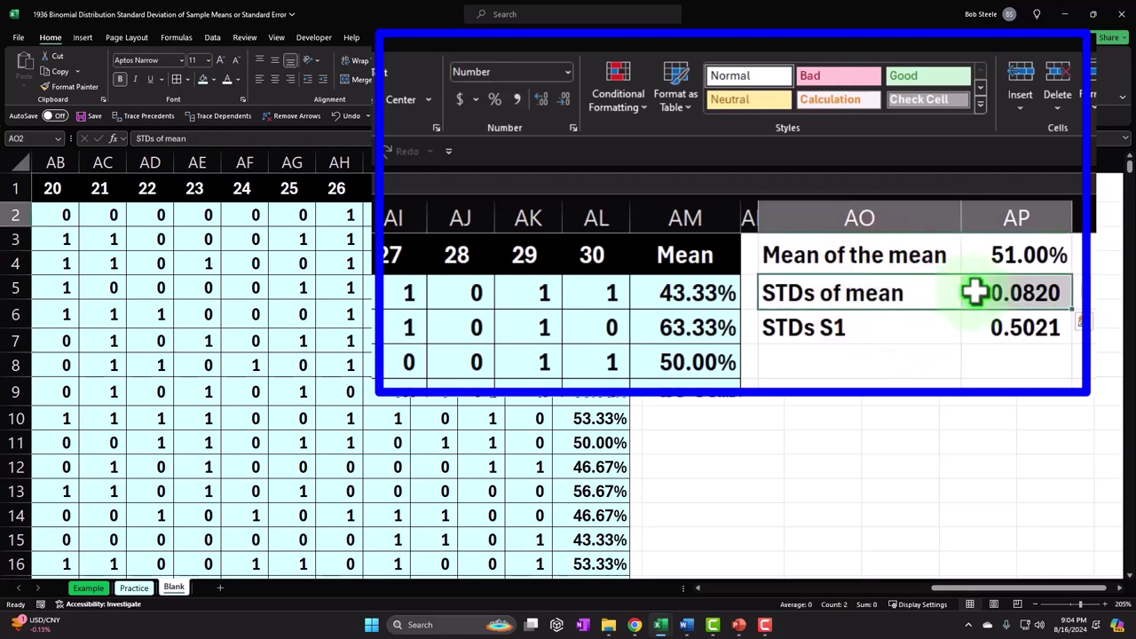
- Add an 'STD Size' label with the value 4 in the row below STDs S1
click(1005, 257)
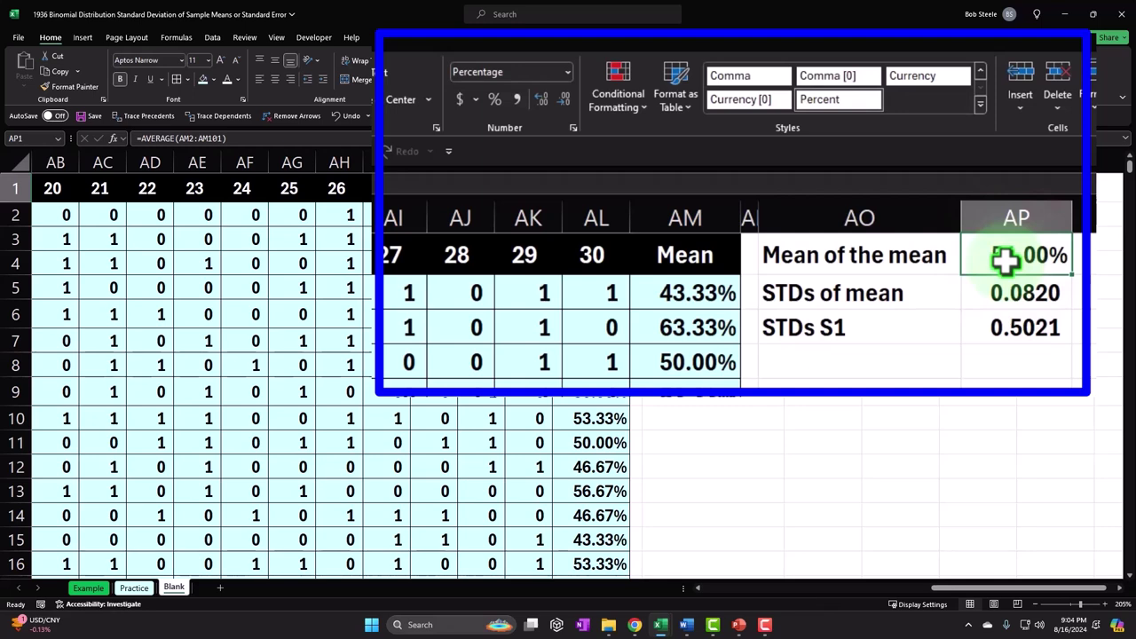
key(Down)
key(Down)
key(Down)
key(Left)
key(Down)
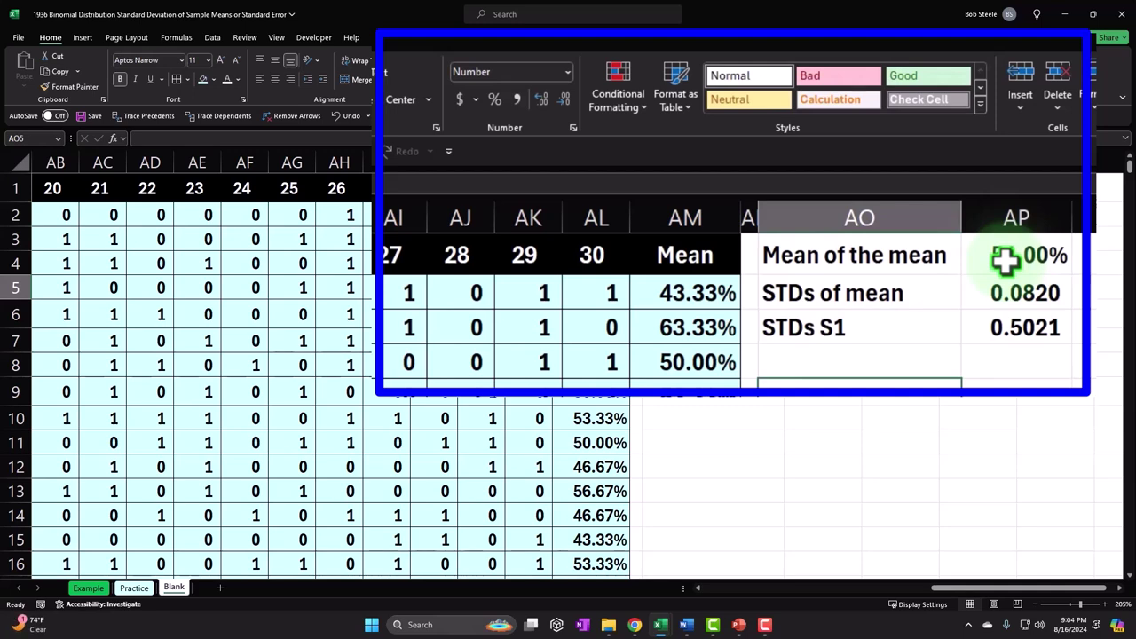
text(STD Siz)
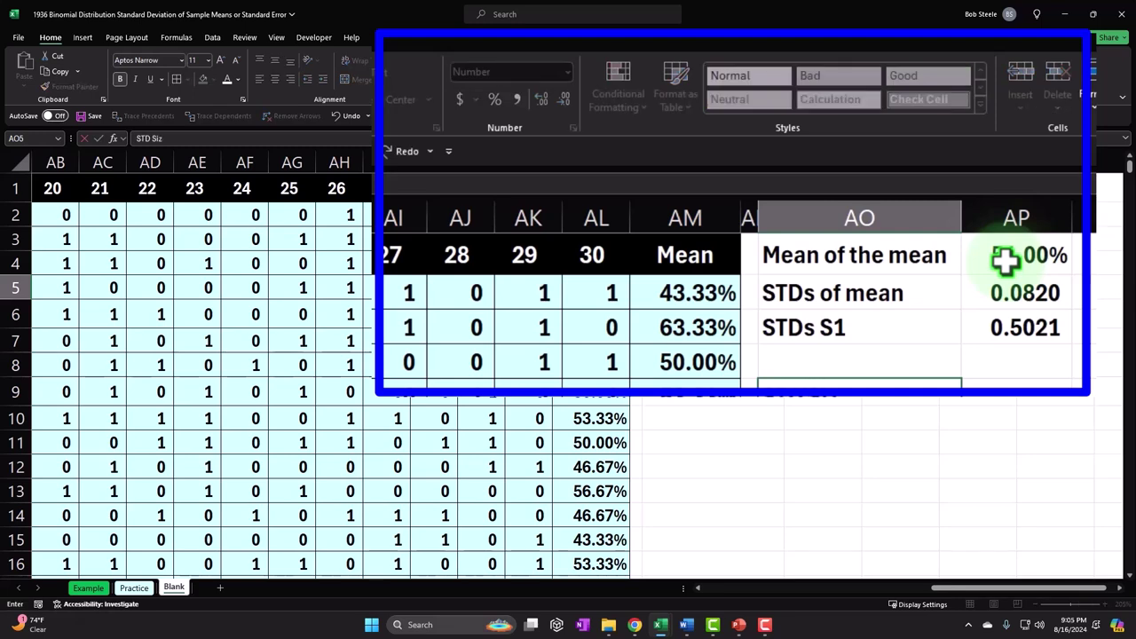
key(Return)
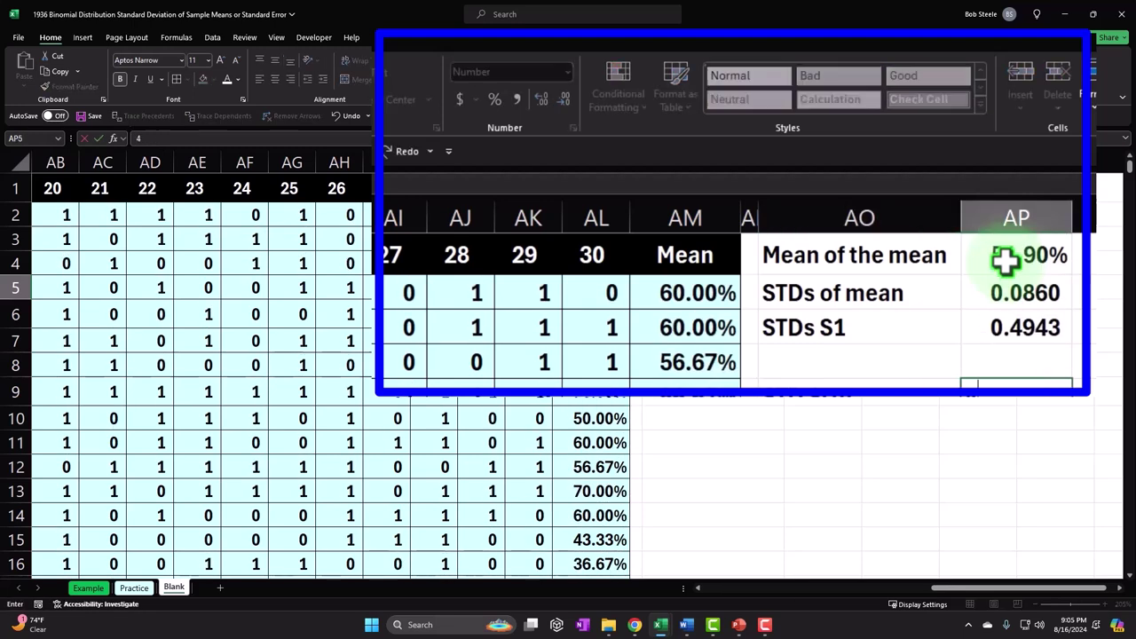
key(F9)
- Give the STD Size label and value a black fill and white text
drag(751, 288, 807, 287)
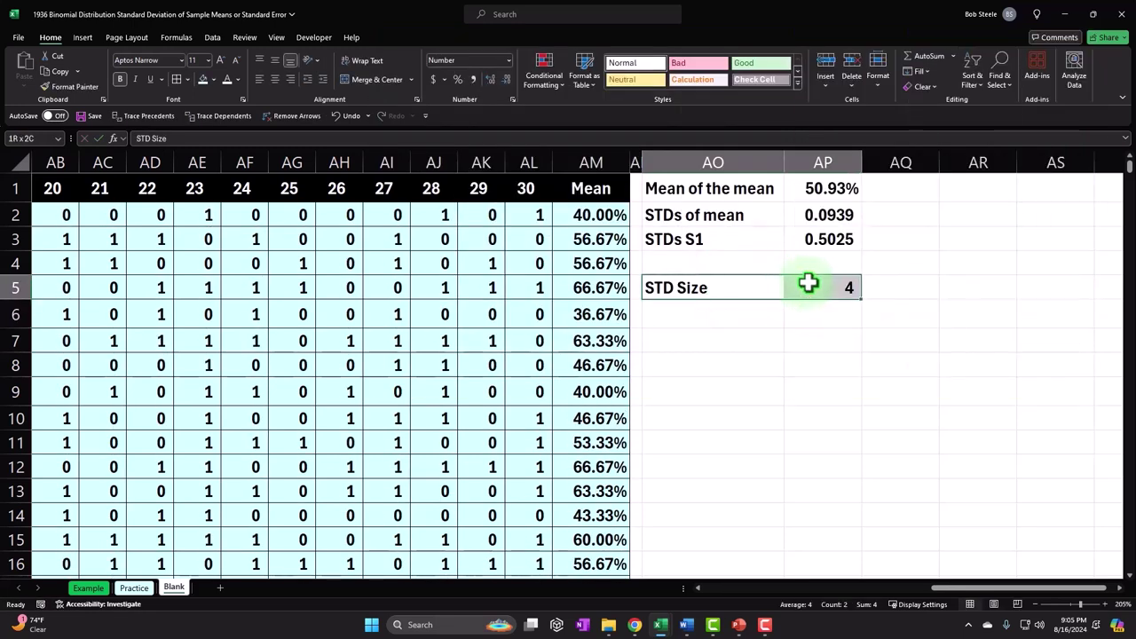
click(214, 80)
click(217, 133)
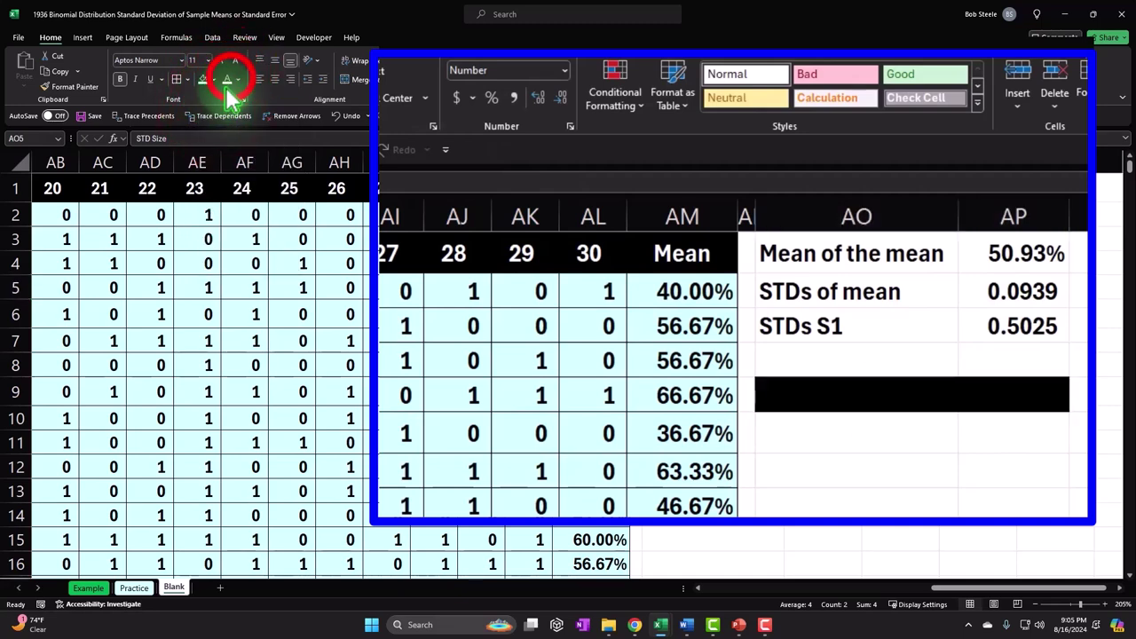
click(229, 79)
click(902, 433)
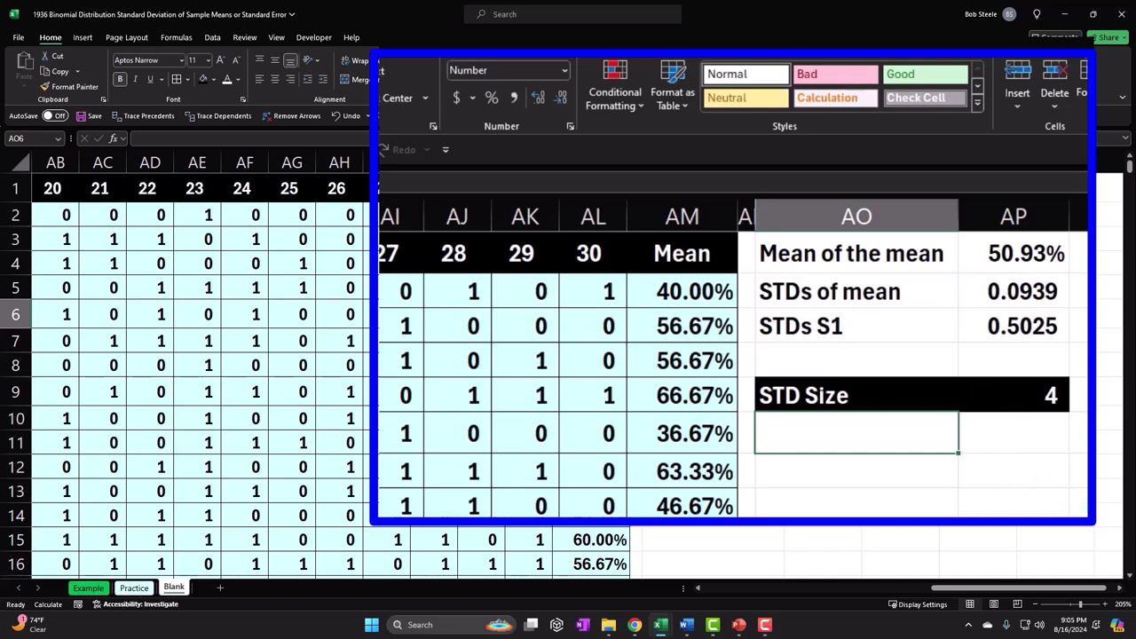
- Add a 'Lower X' label with the formula =AP1-AP2*4 beside it
text(Lower w)
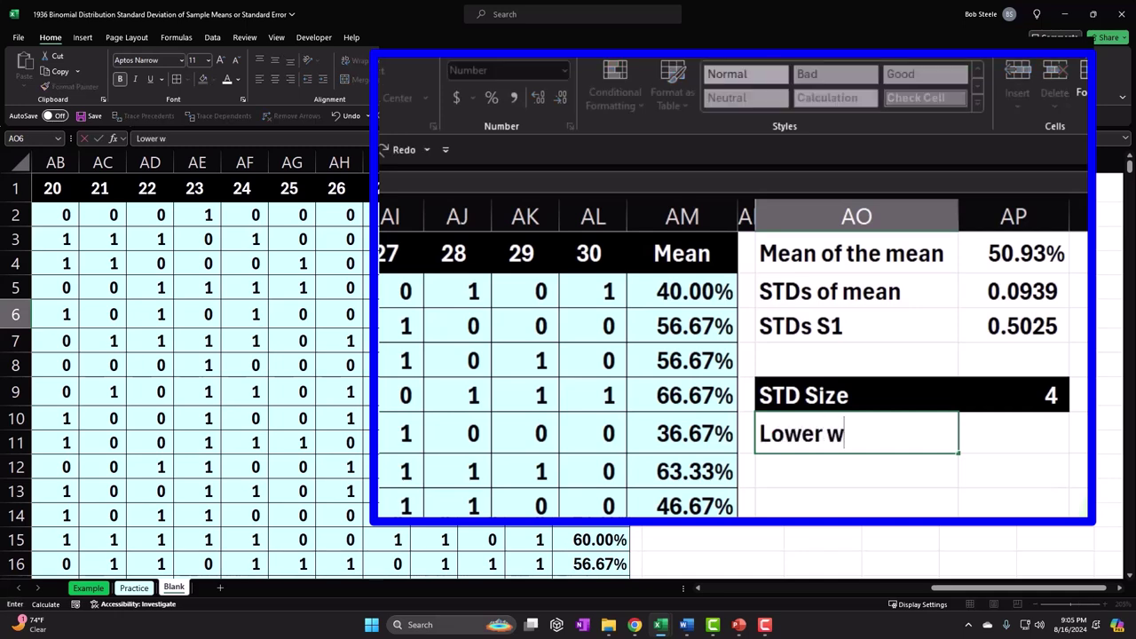
key(BackSpace)
text(X)
key(Tab)
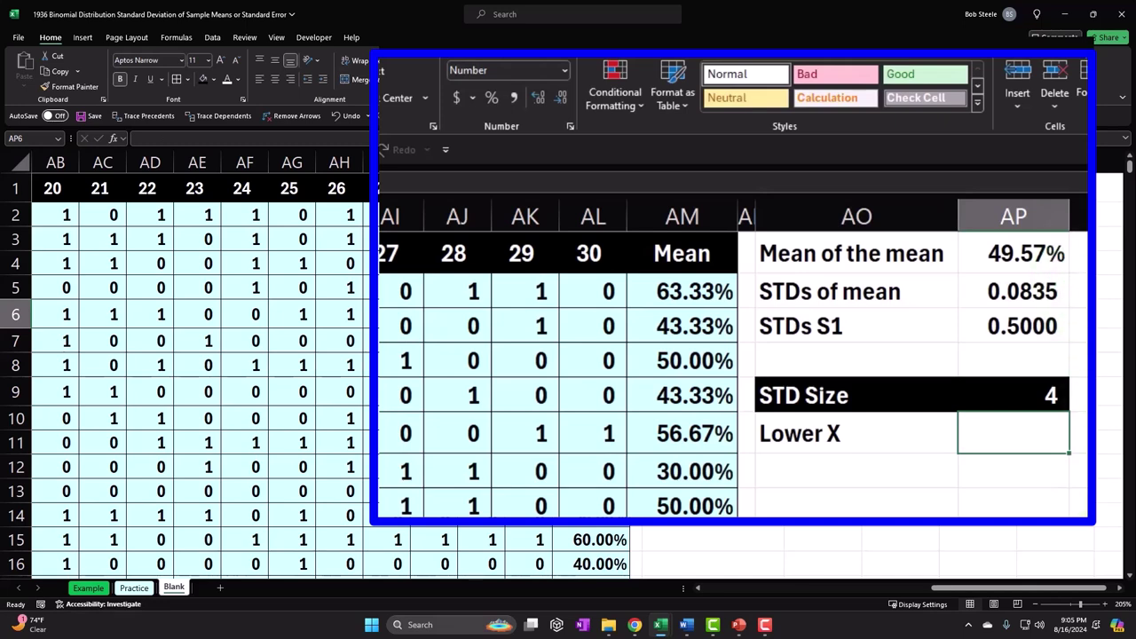
text(=)
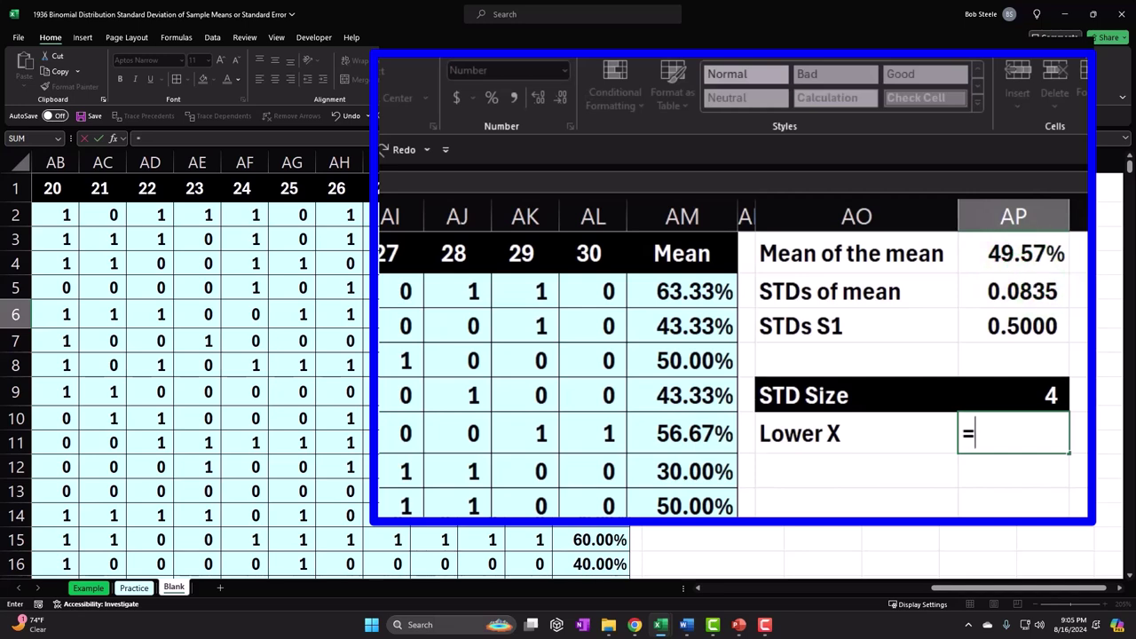
click(1045, 254)
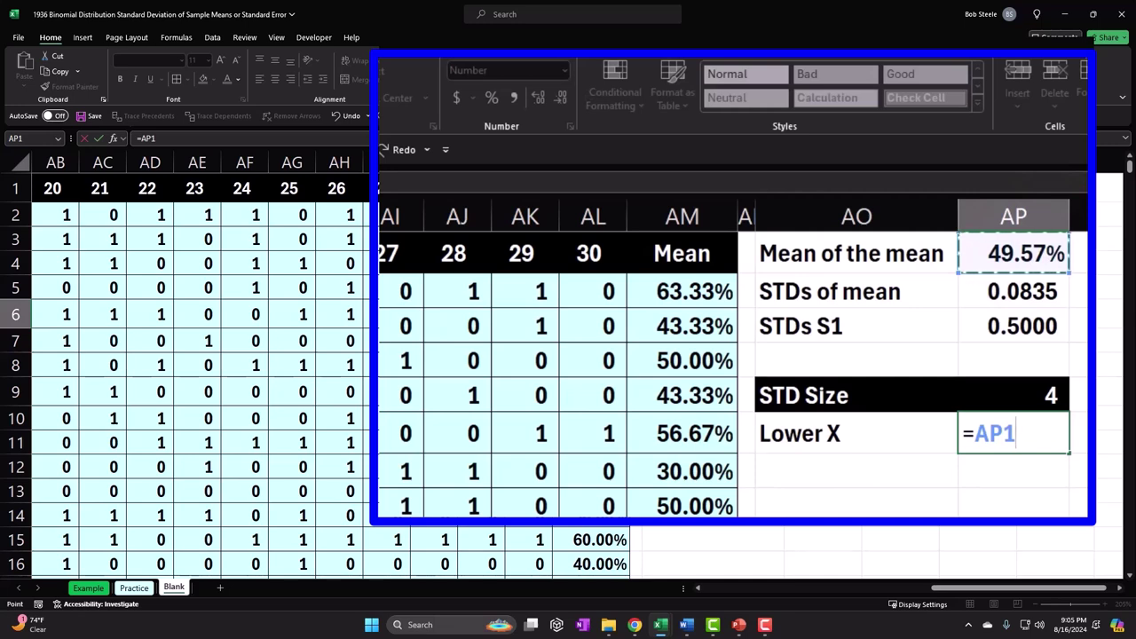
text(-)
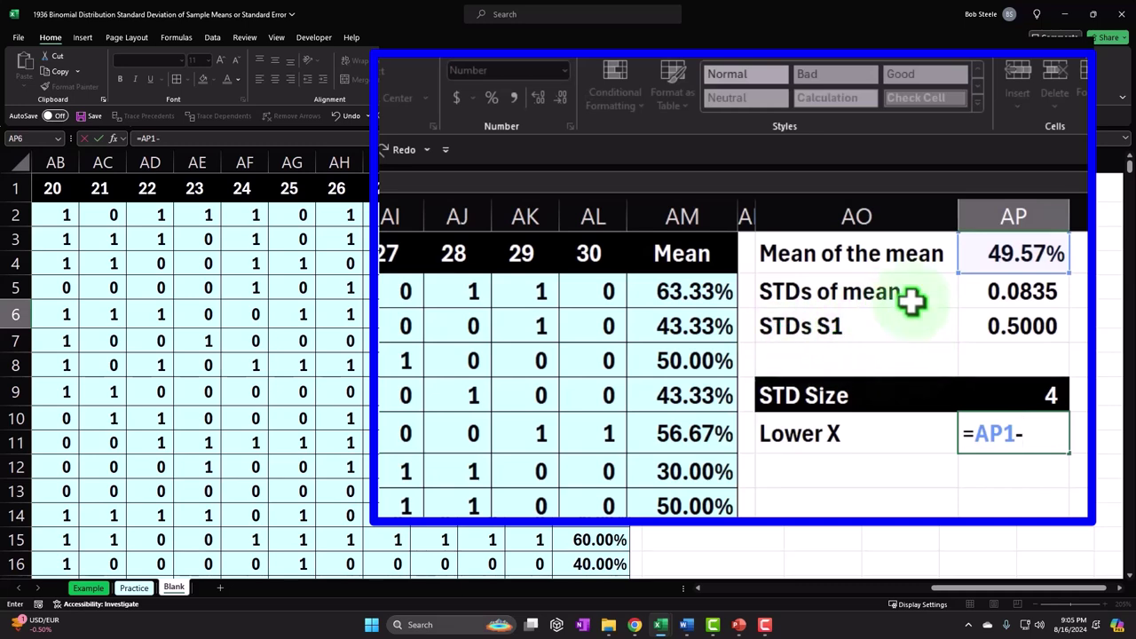
click(1012, 292)
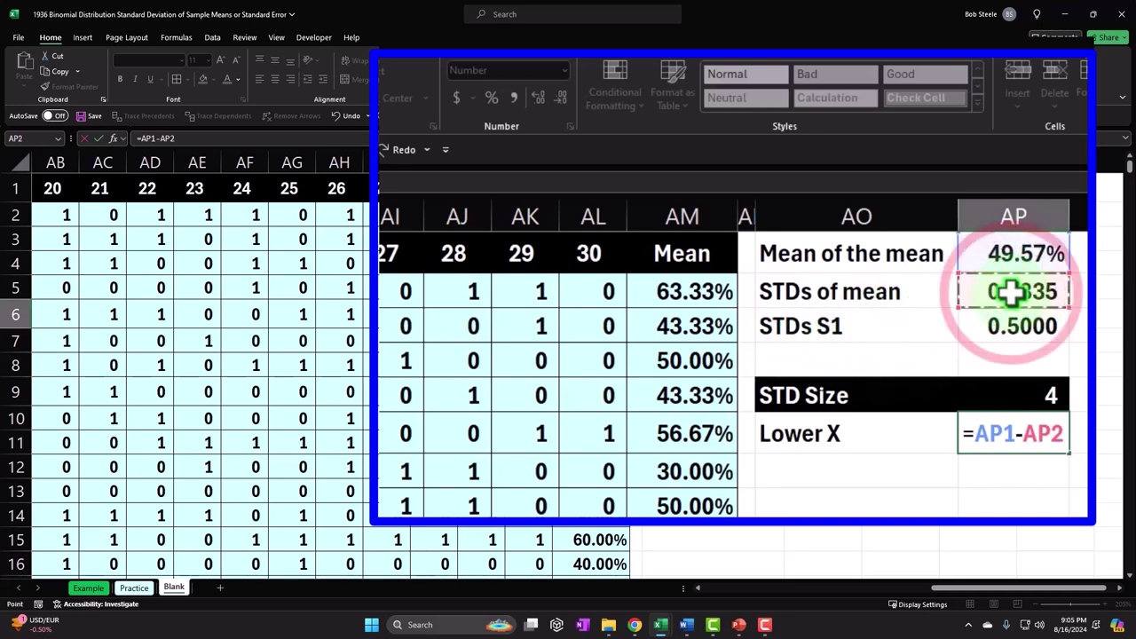
text(*4)
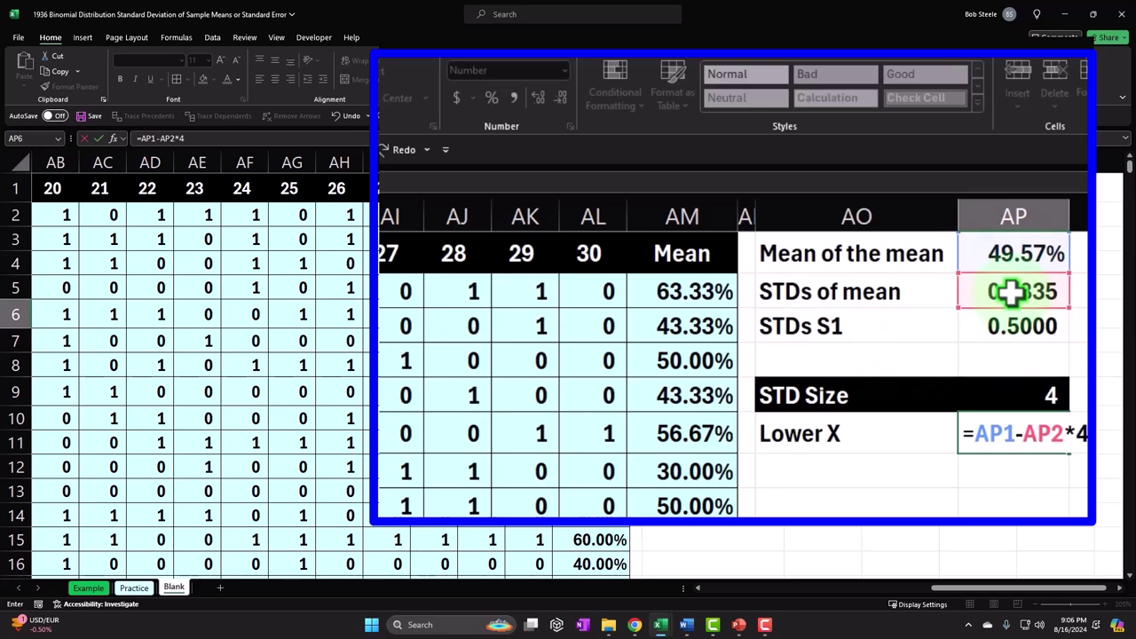
key(Return)
key(Up)
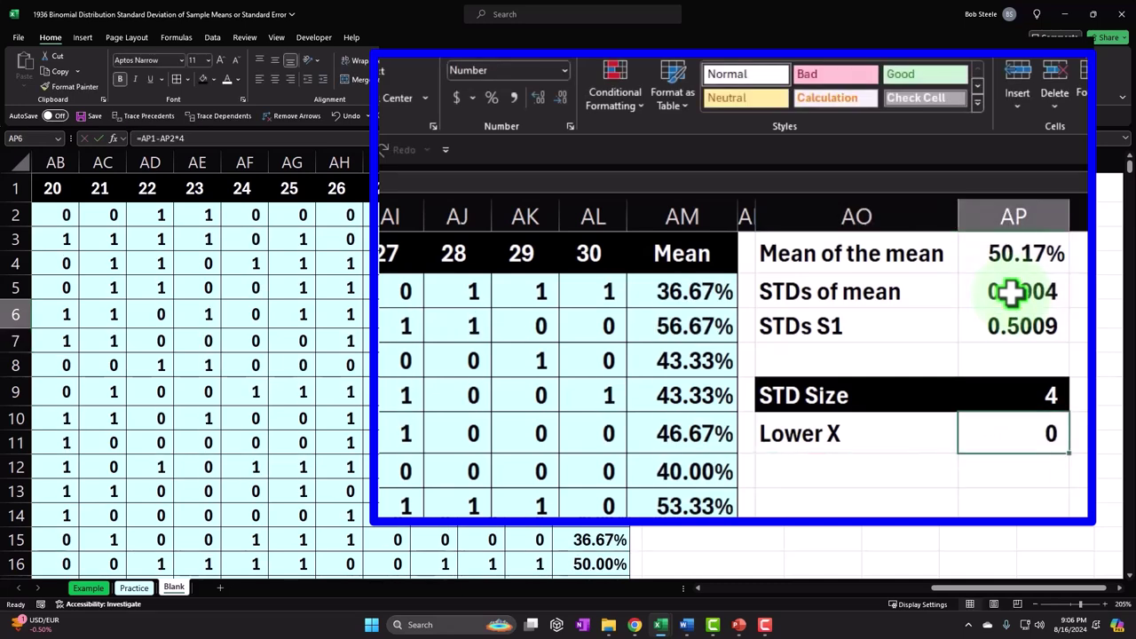
- Format the Lower X result as a three-decimal percentage, 13.992%
click(541, 100)
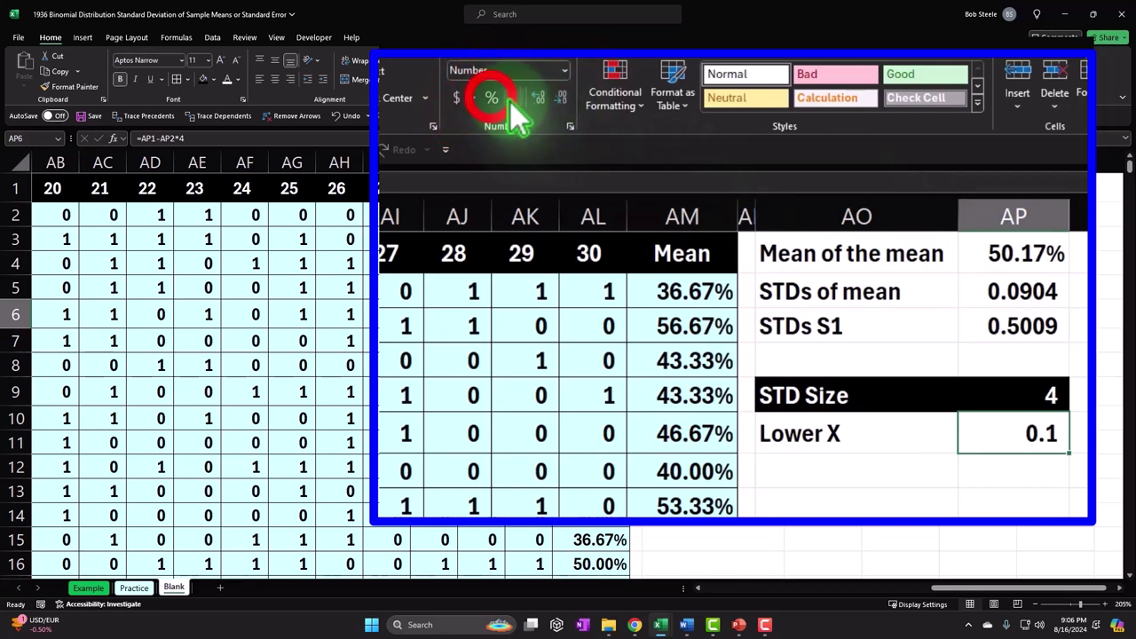
click(502, 99)
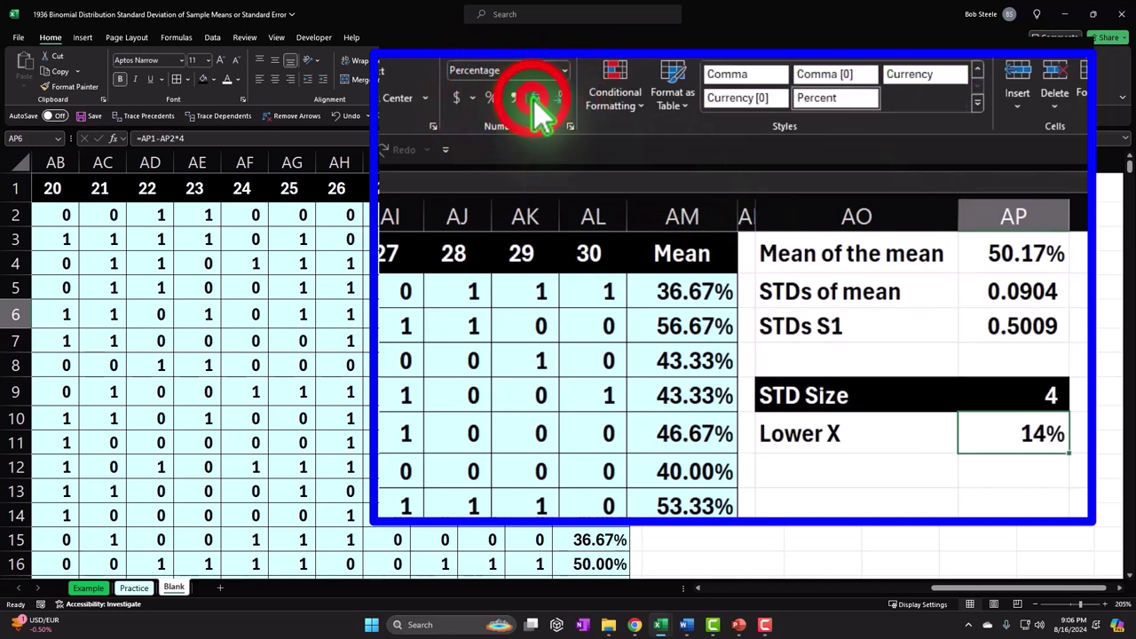
click(538, 98)
click(533, 100)
click(533, 100)
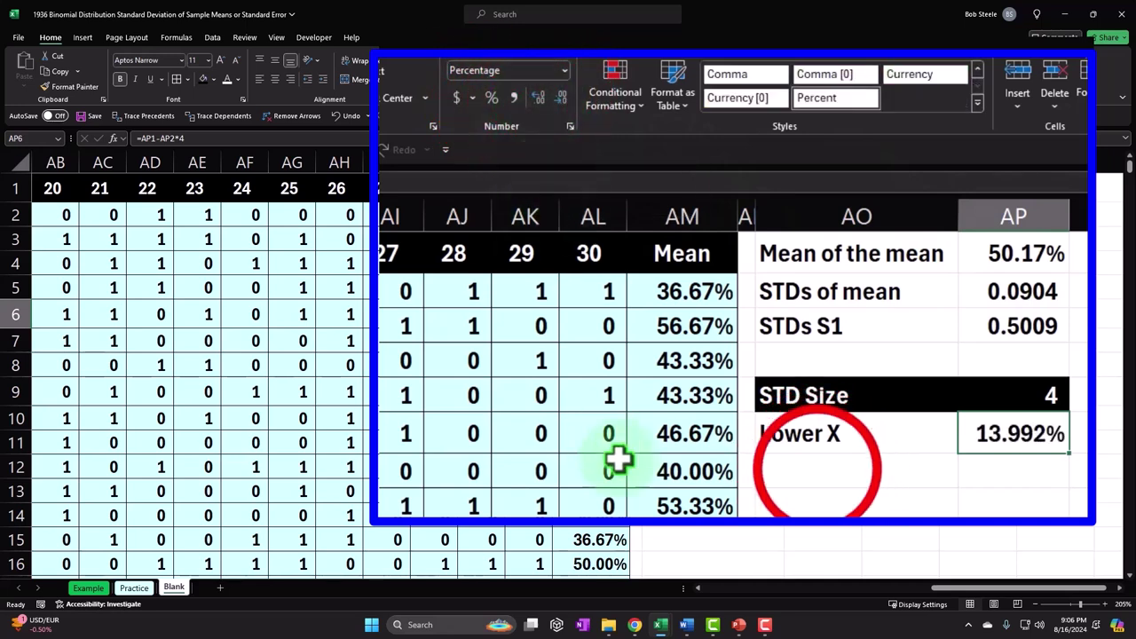
click(812, 468)
- Add a 'Hight X' label with the formula =AP1+AP2*4 beside it
text(Hight)
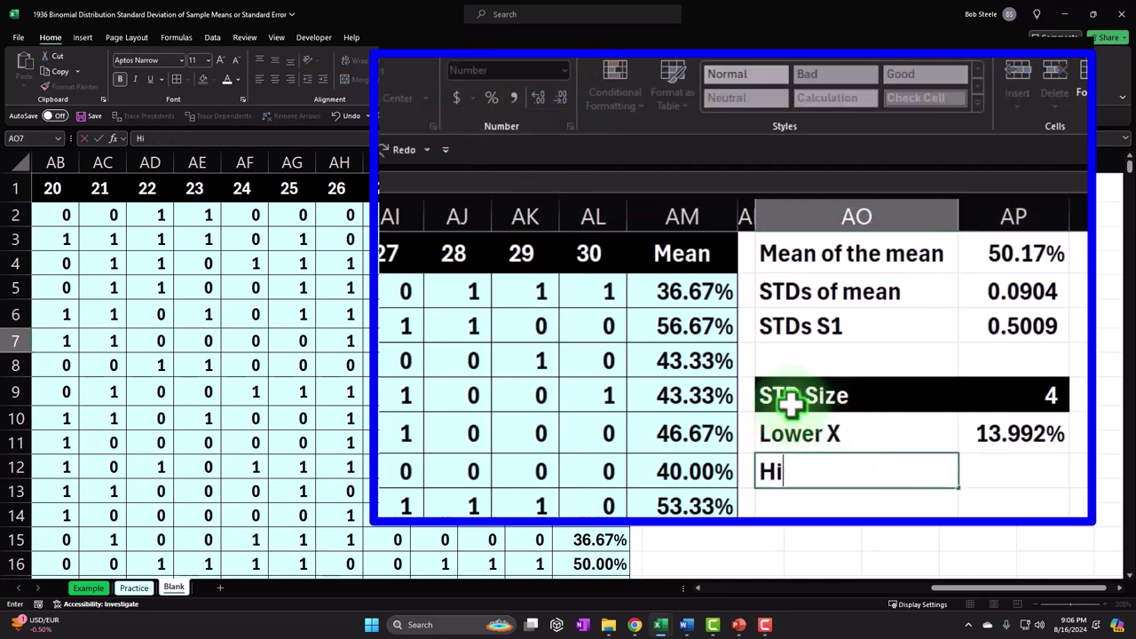
key(BackSpace)
key(BackSpace)
key(BackSpace)
key(BackSpace)
text(ight X)
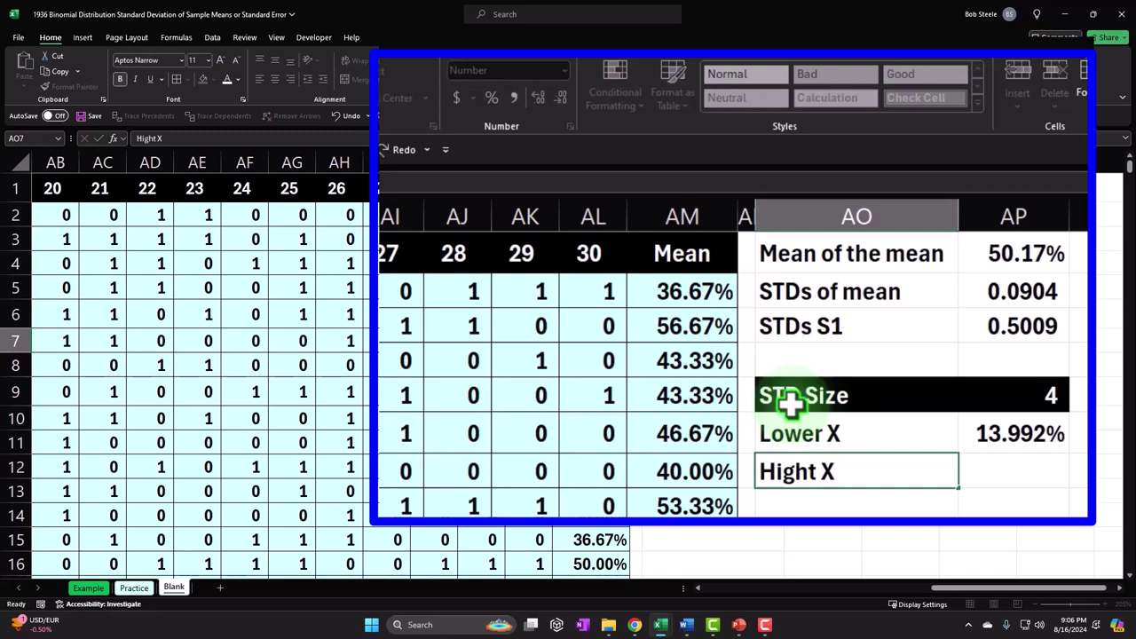
key(Tab)
text(=)
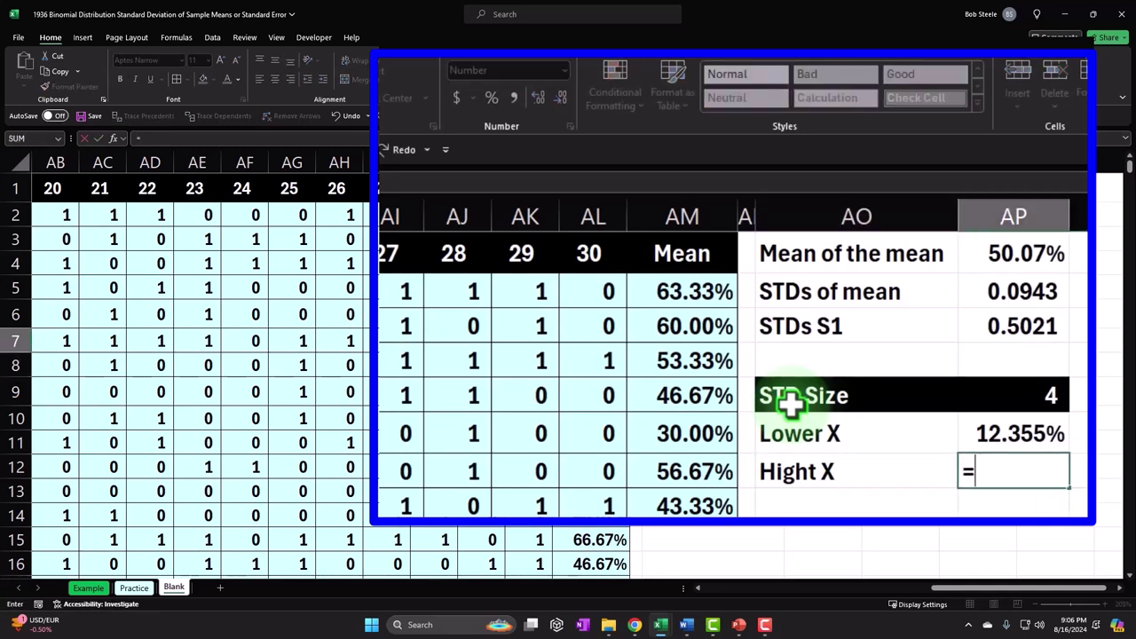
key(Up)
key(Up)
key(Up)
key(Up)
key(Up)
key(Up)
key(Up)
key(Up)
key(Up)
key(Up)
key(Up)
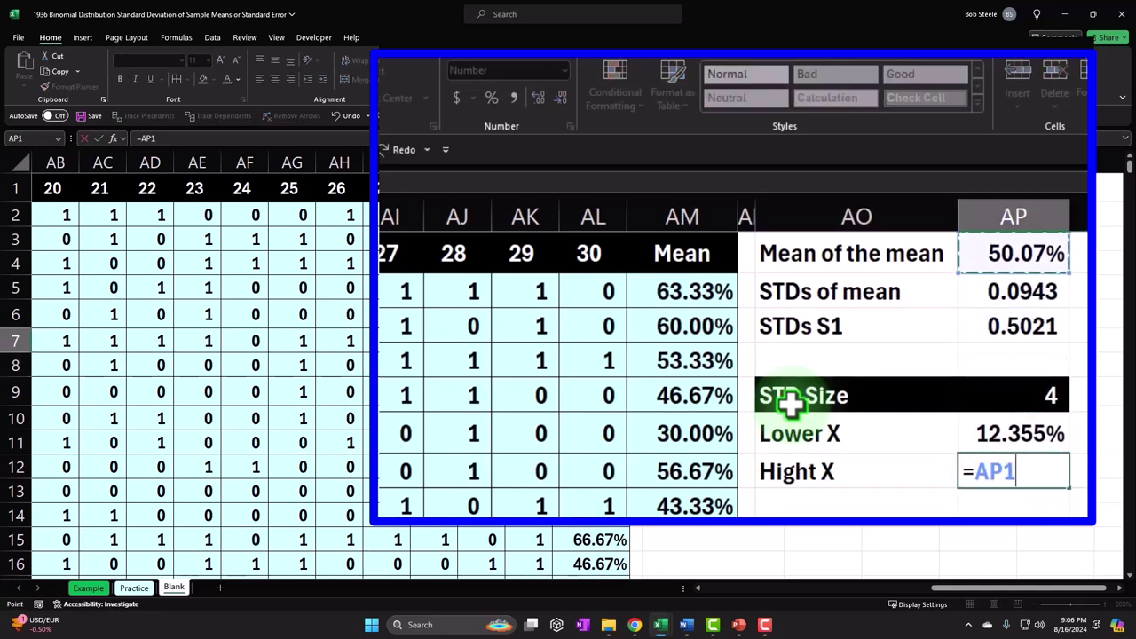
text(+)
click(1017, 291)
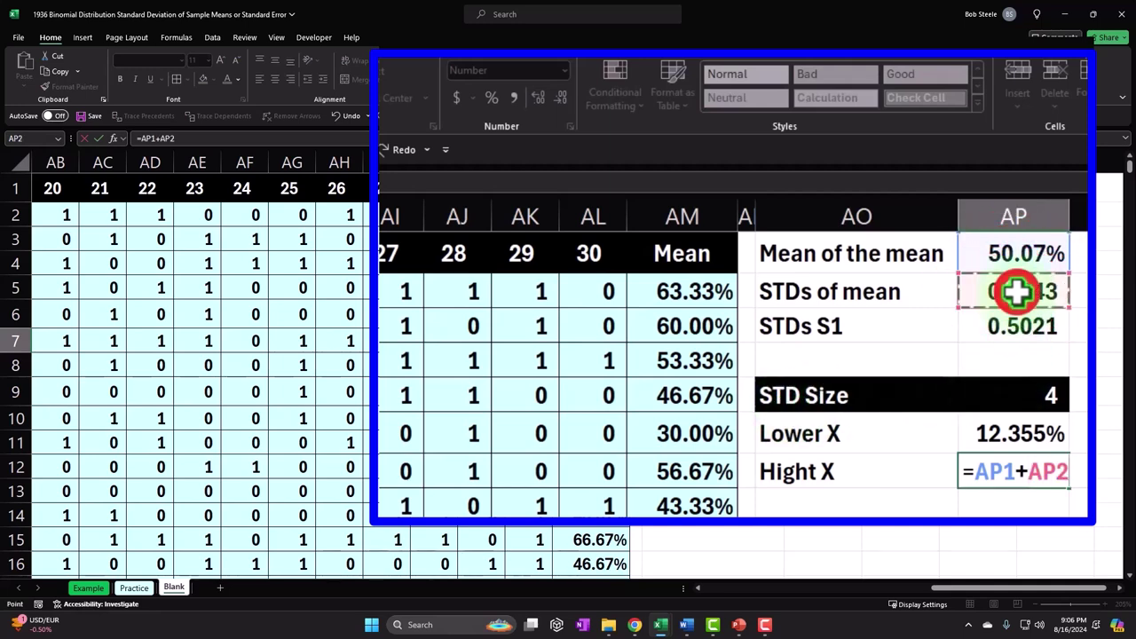
text(*)
key(Return)
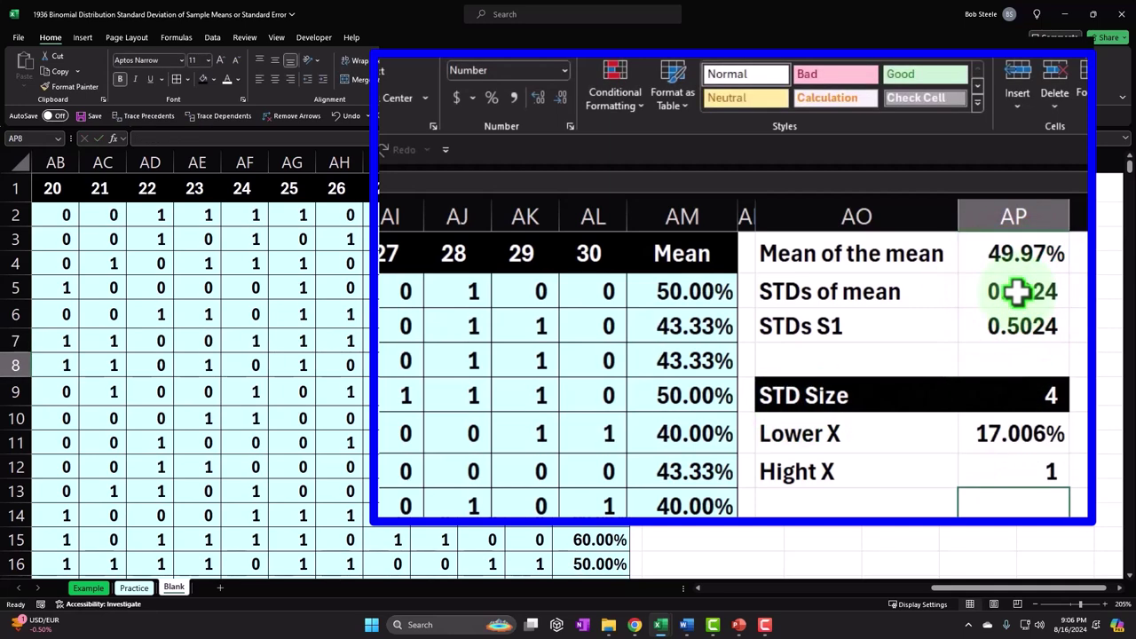
- Copy the Lower X percentage format onto Hight X, showing 81.761%
key(Up)
key(Up)
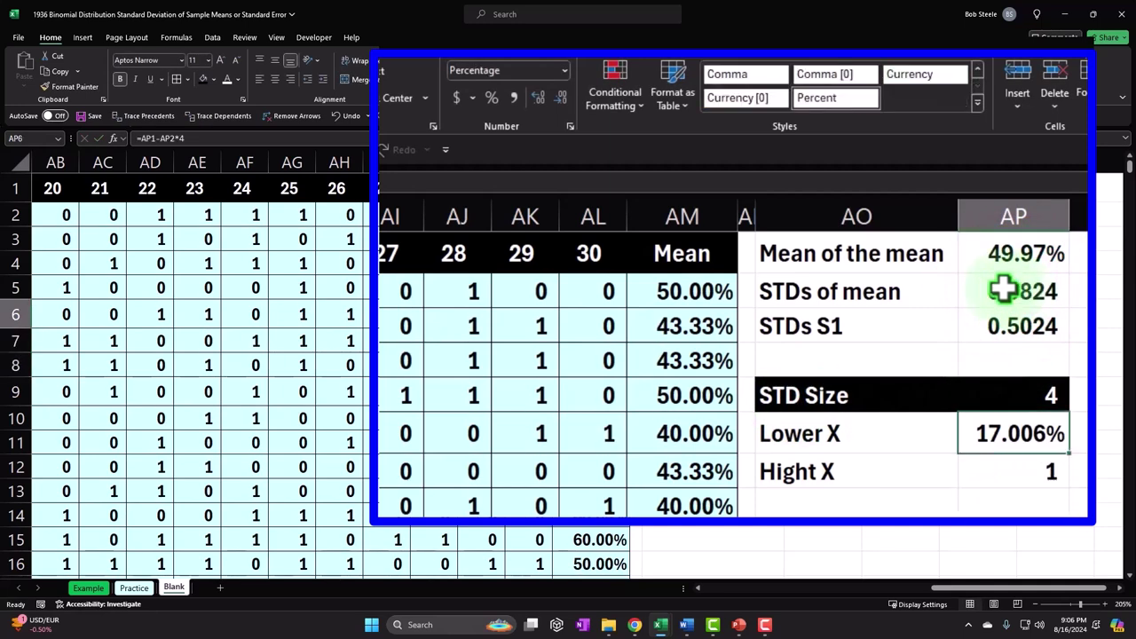
click(79, 87)
key(Down)
key(Return)
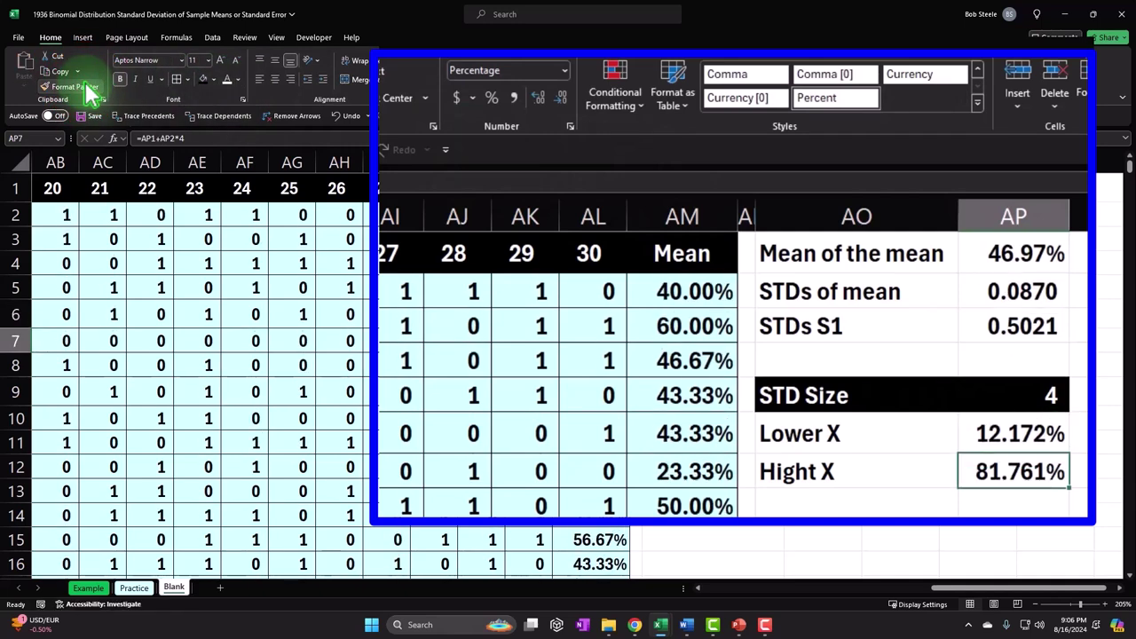
key(Right)
key(Right)
key(Right)
key(Right)
key(Right)
key(Right)
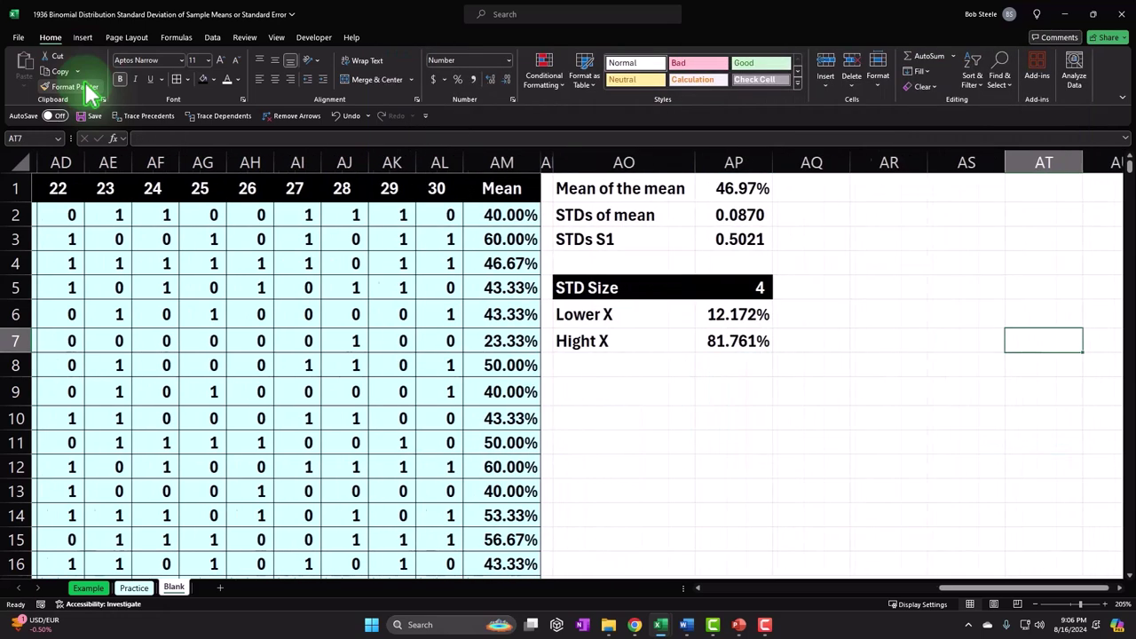
- Make column AQ as narrow as column AN with Format Painter
key(Right)
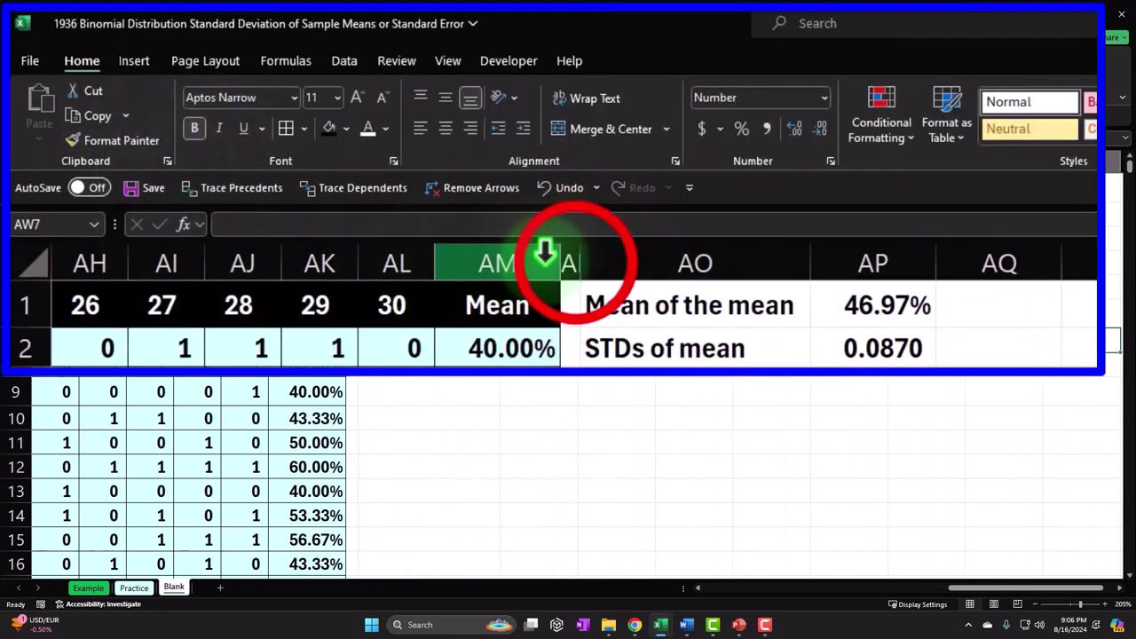
click(575, 256)
click(124, 141)
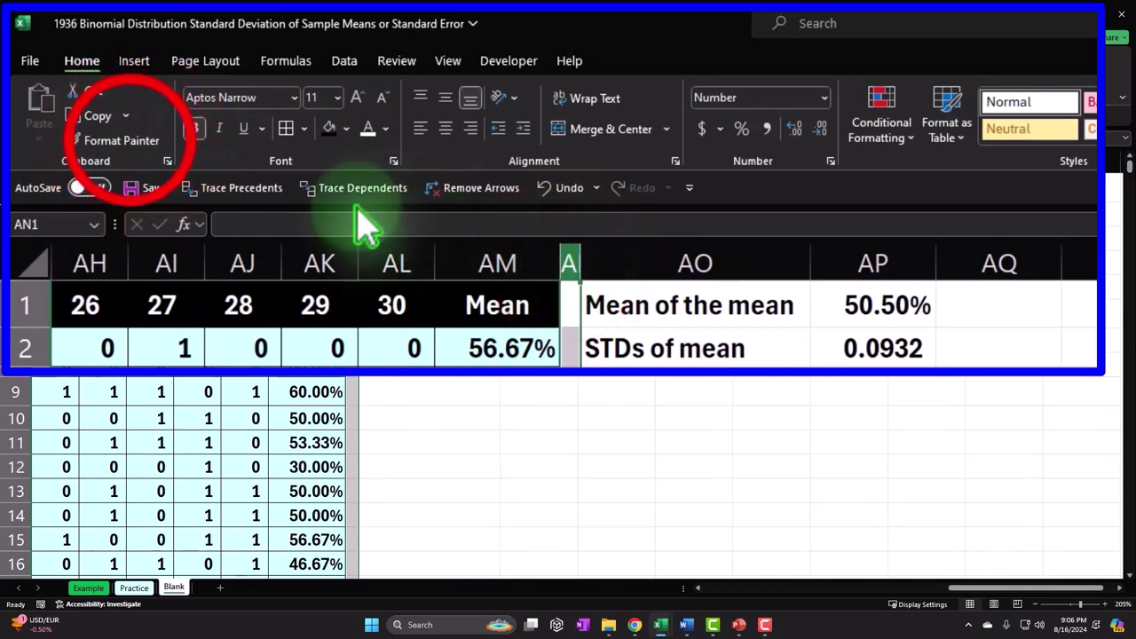
click(1012, 263)
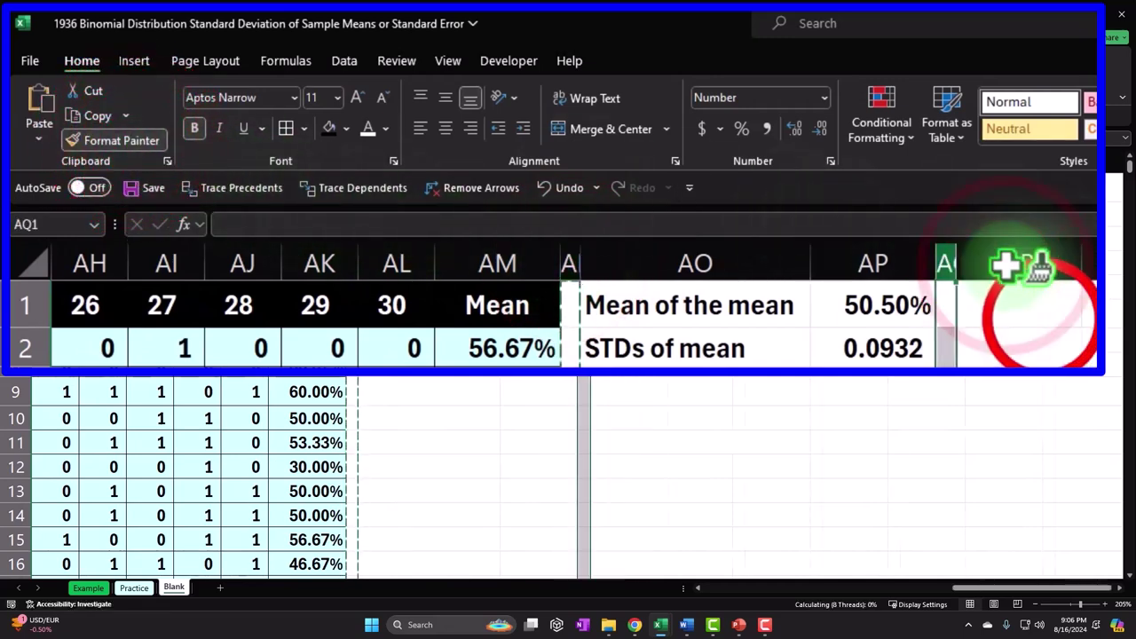
- Enter the headings X in AR1 and P(x) in AS1
click(1043, 312)
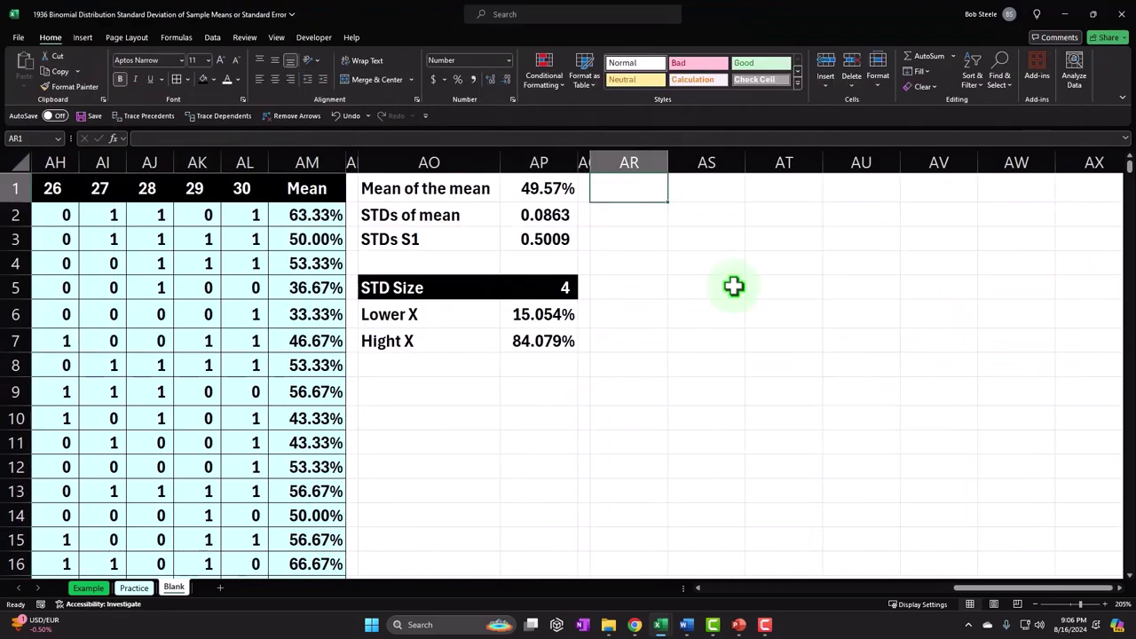
text(X)
key(Tab)
text(P)
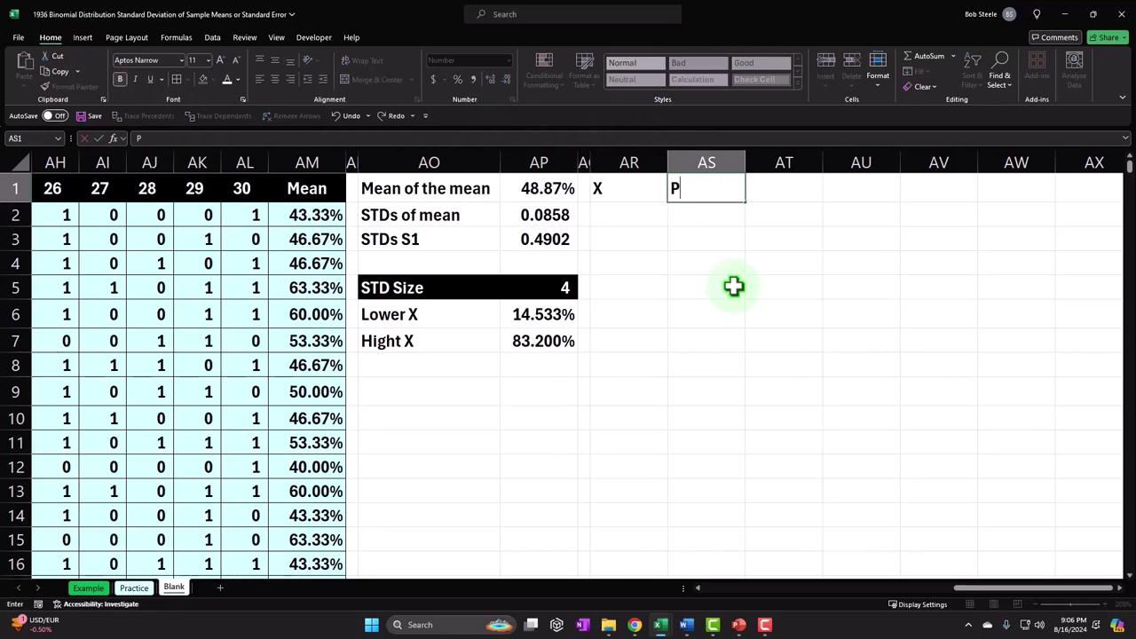
text((x))
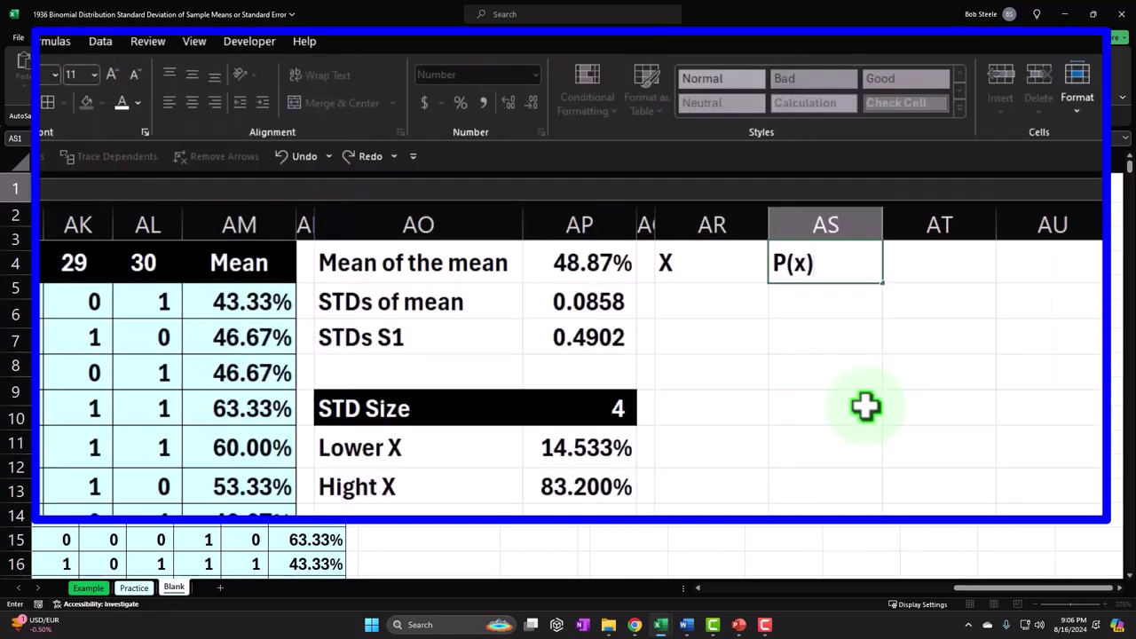
key(Return)
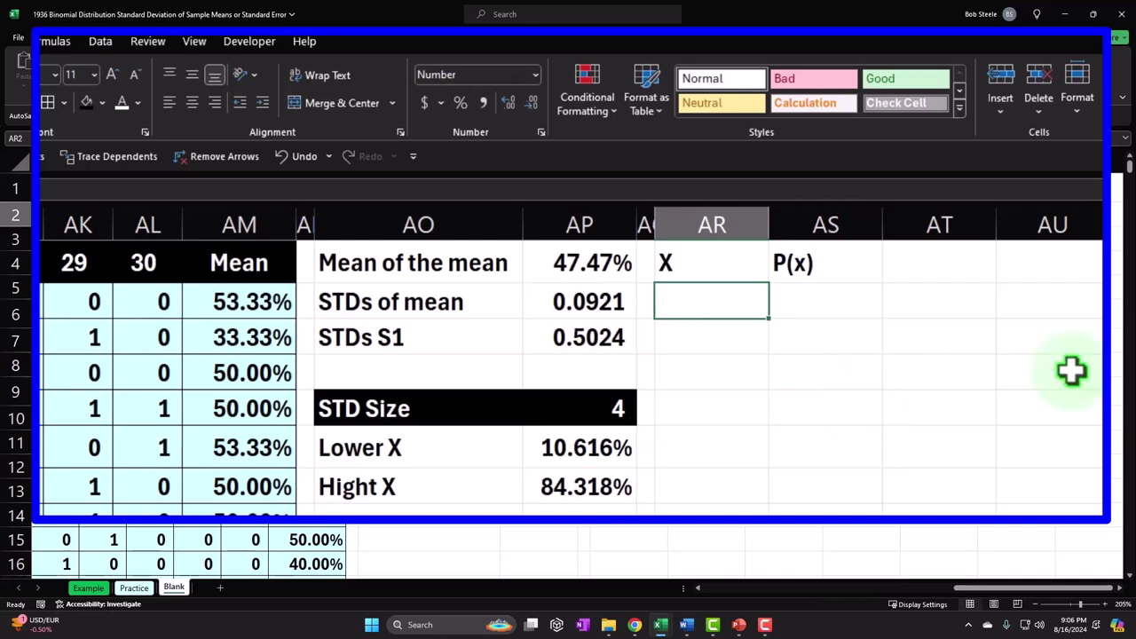
- Format the X and P(x) headings as white centred text on black fill
mouse_move(762, 259)
mouse_down()
mouse_move(743, 261)
mouse_move(778, 254)
mouse_up()
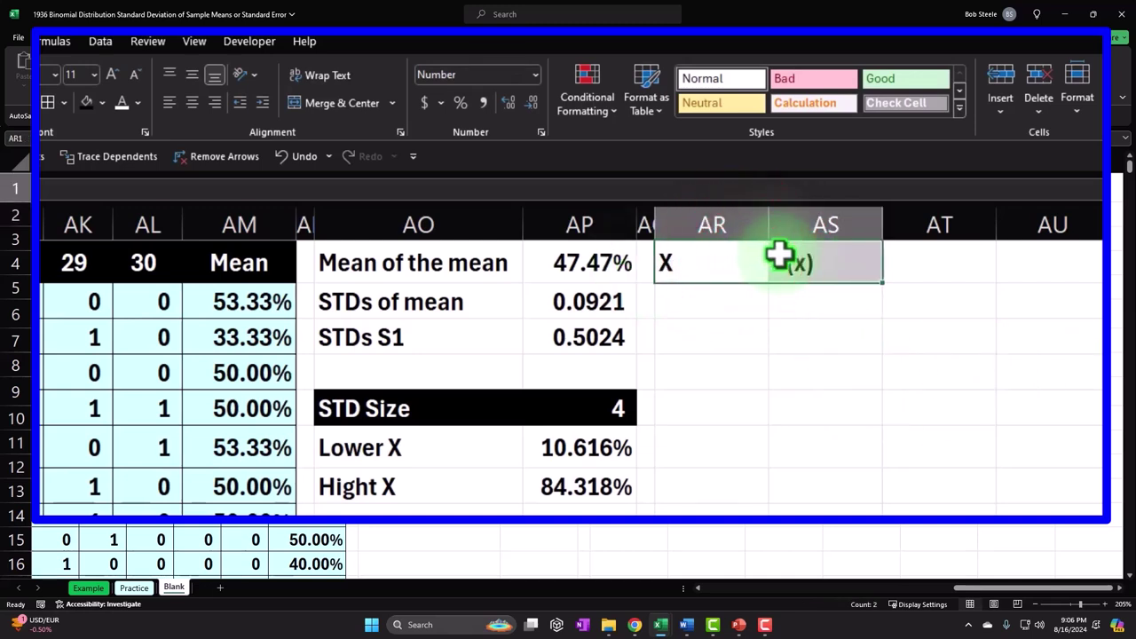
click(87, 103)
click(124, 105)
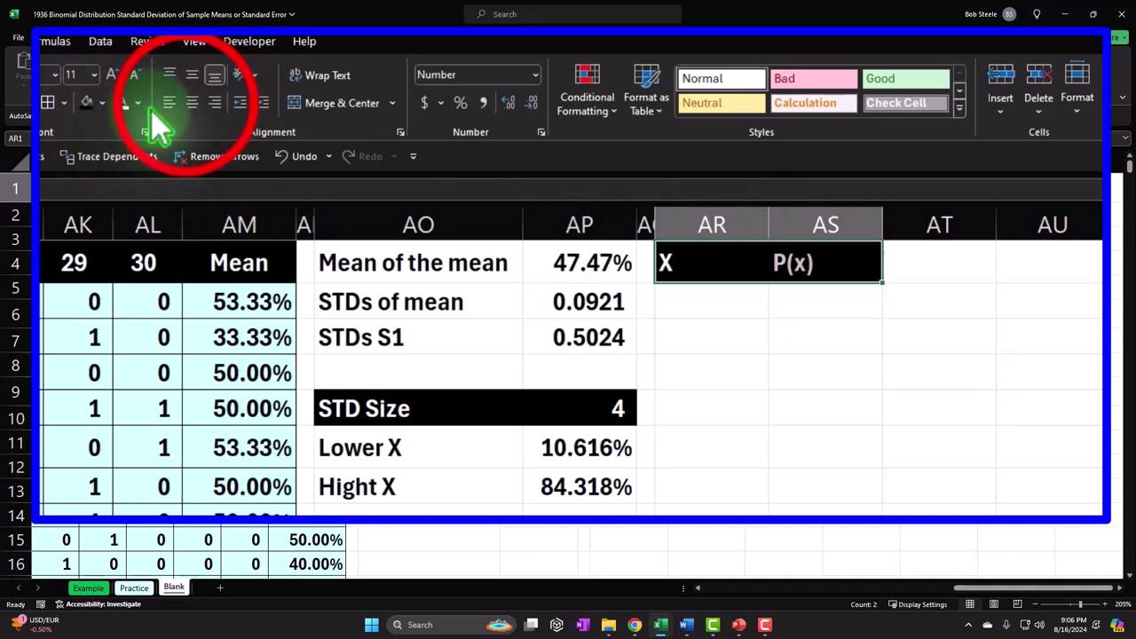
click(192, 102)
click(923, 405)
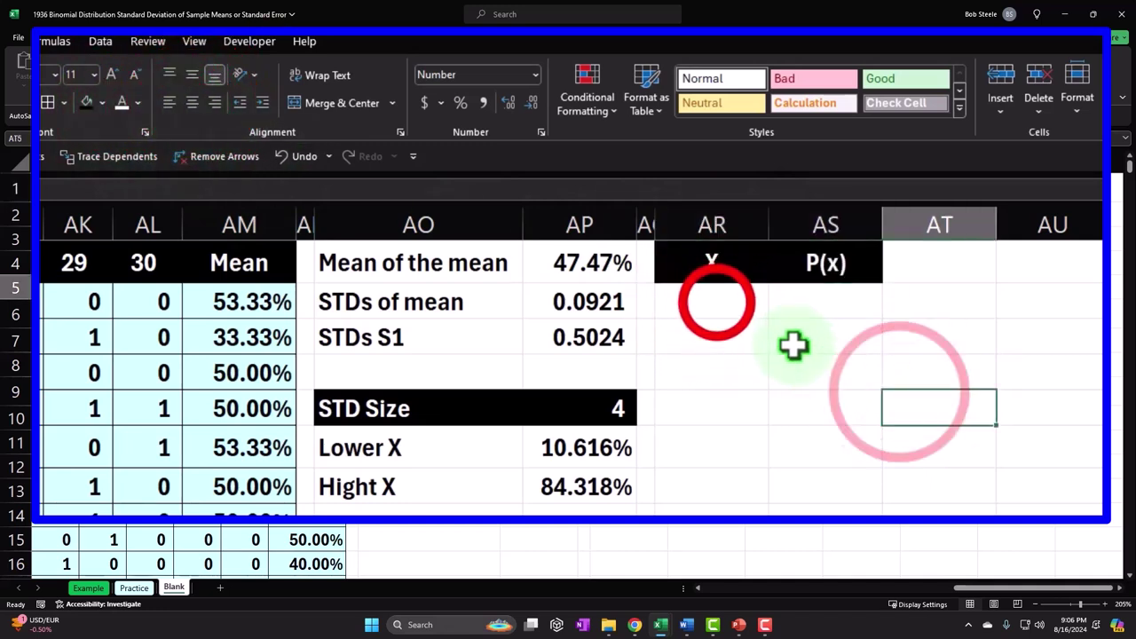
click(717, 300)
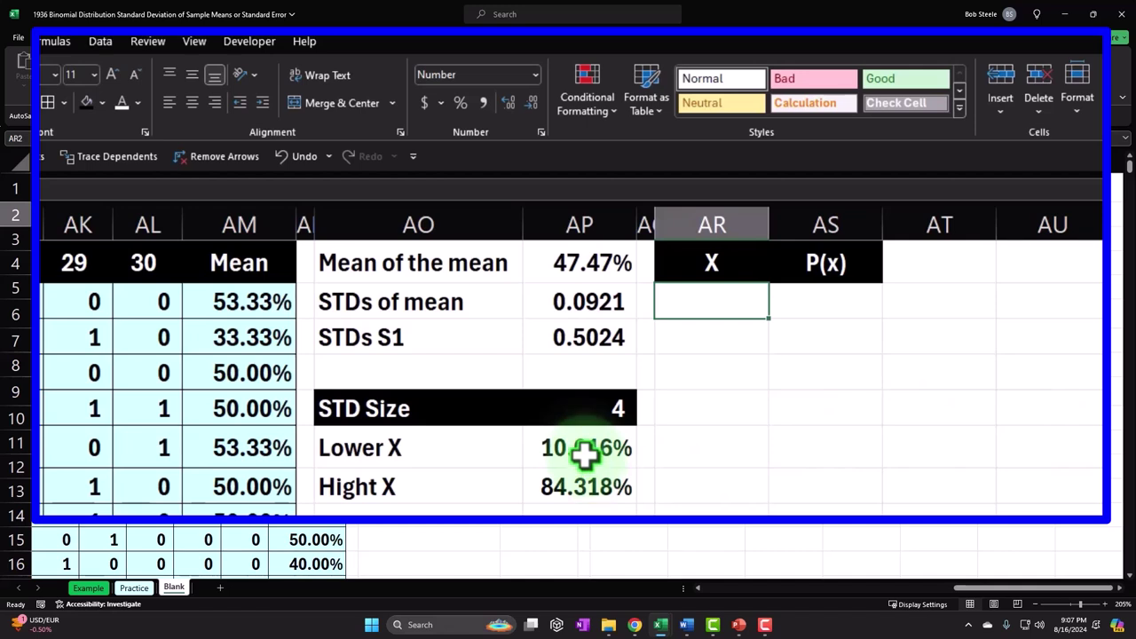
- Enter 0.10 and 0.11 as the first two X values, shown with two decimals
text(.1)
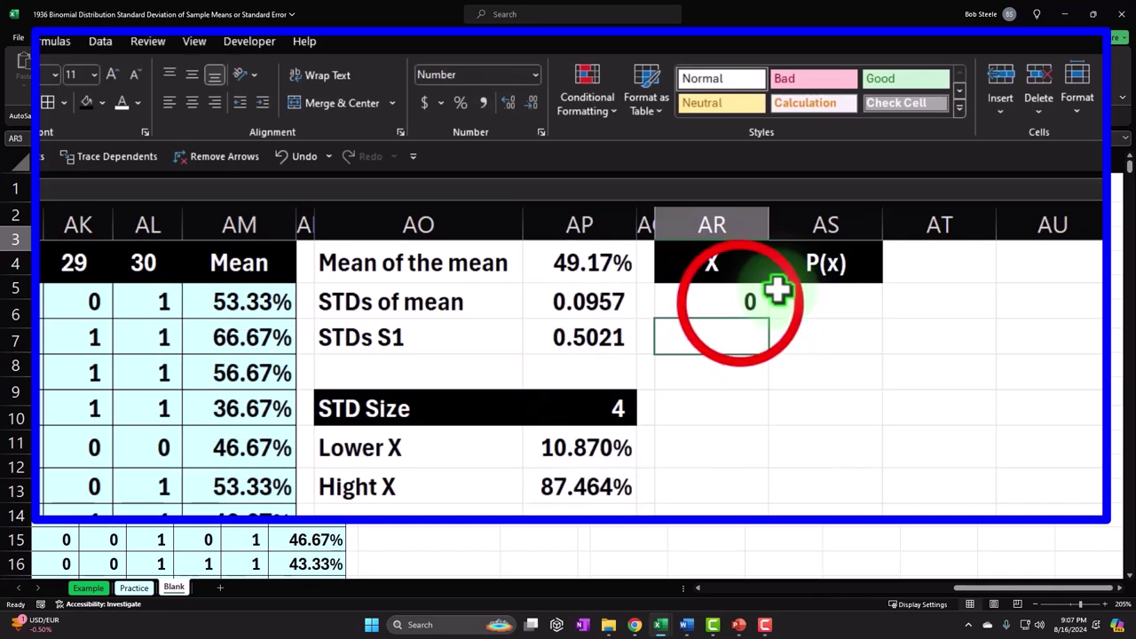
click(743, 299)
click(507, 104)
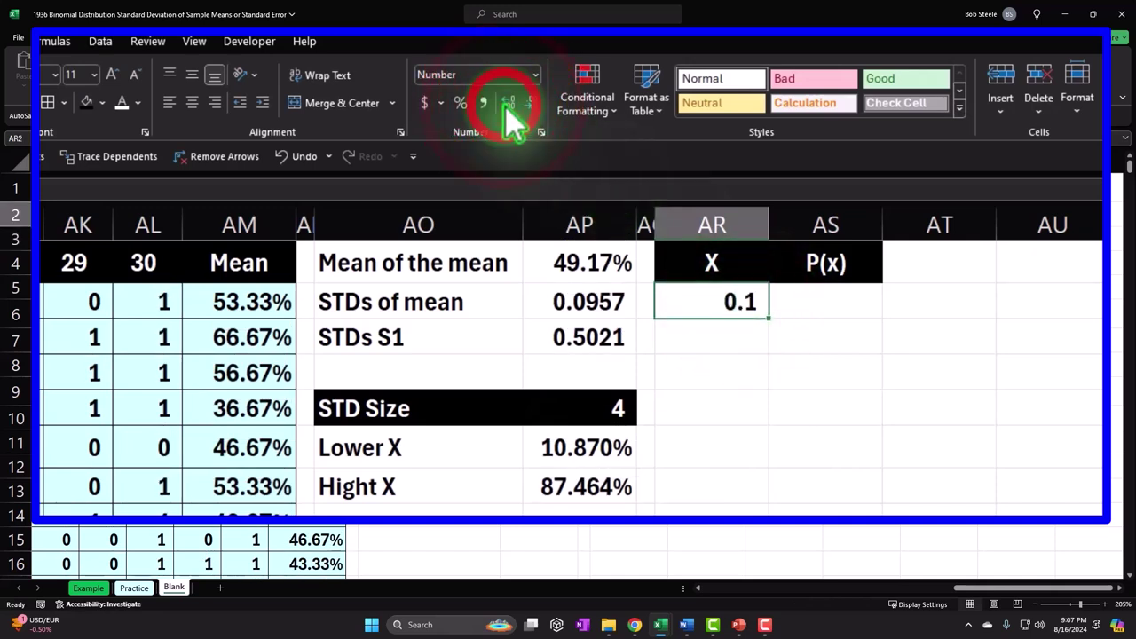
click(716, 300)
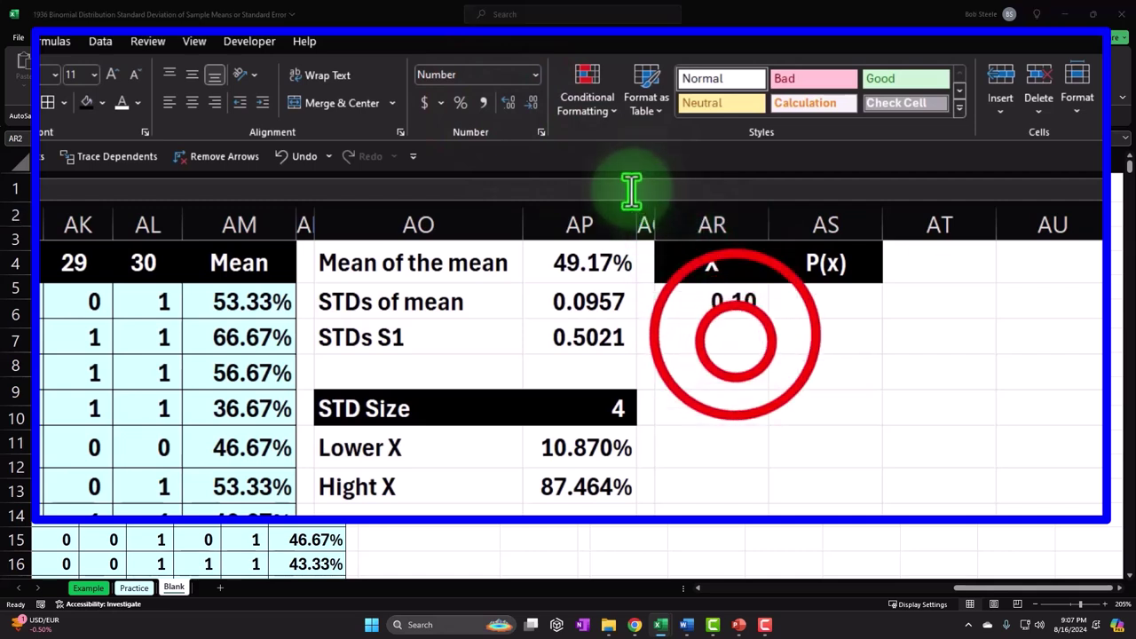
click(734, 335)
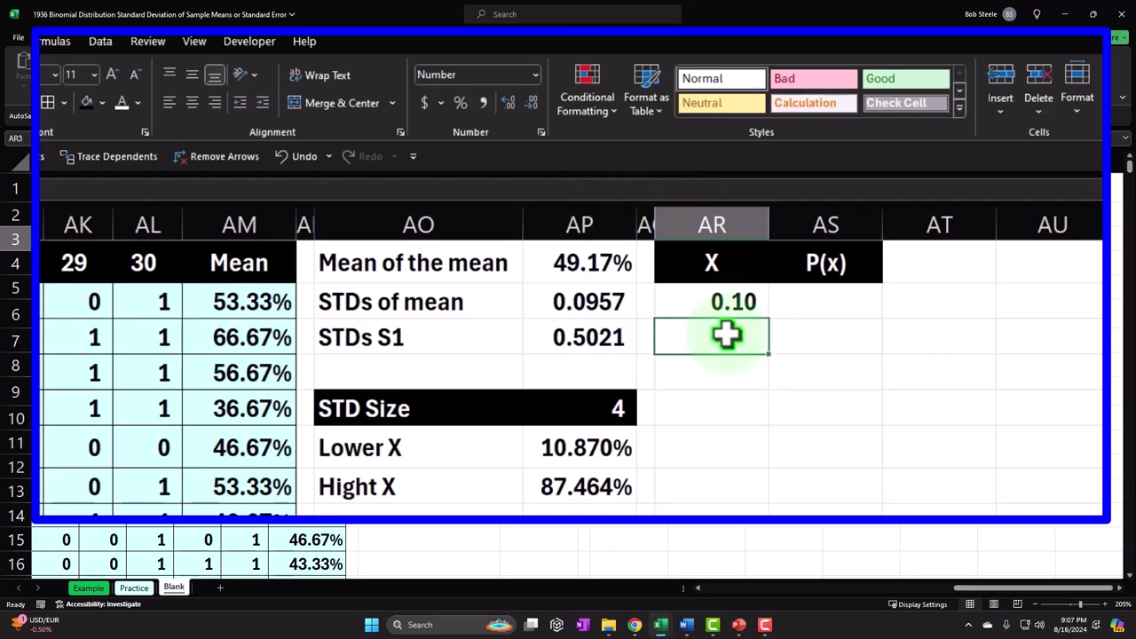
text(.11)
click(733, 335)
key(Return)
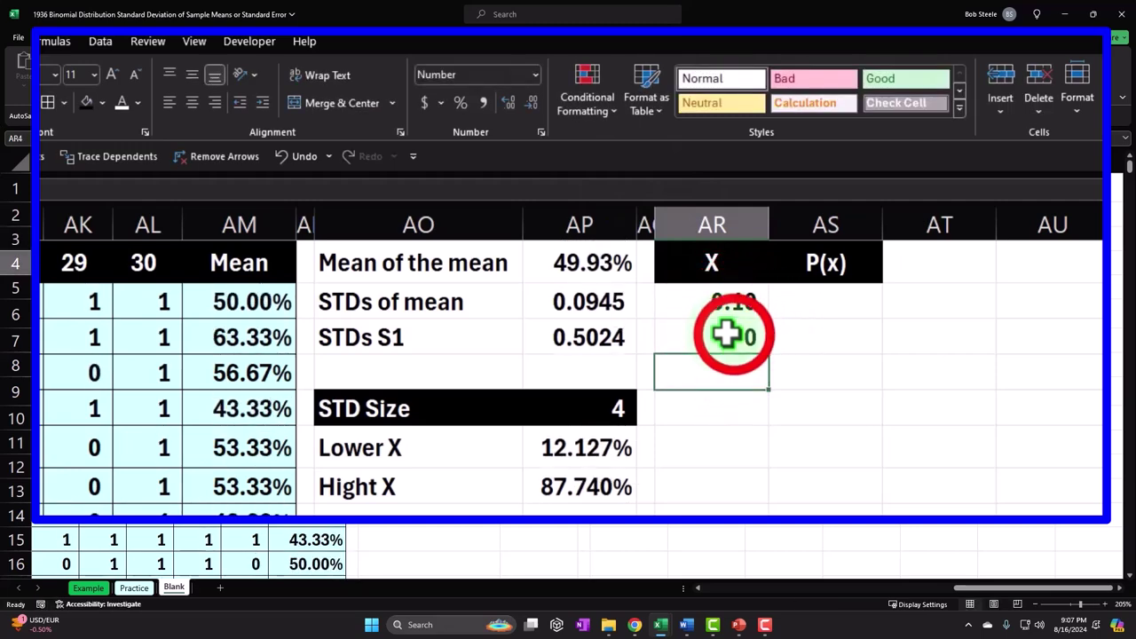
click(735, 335)
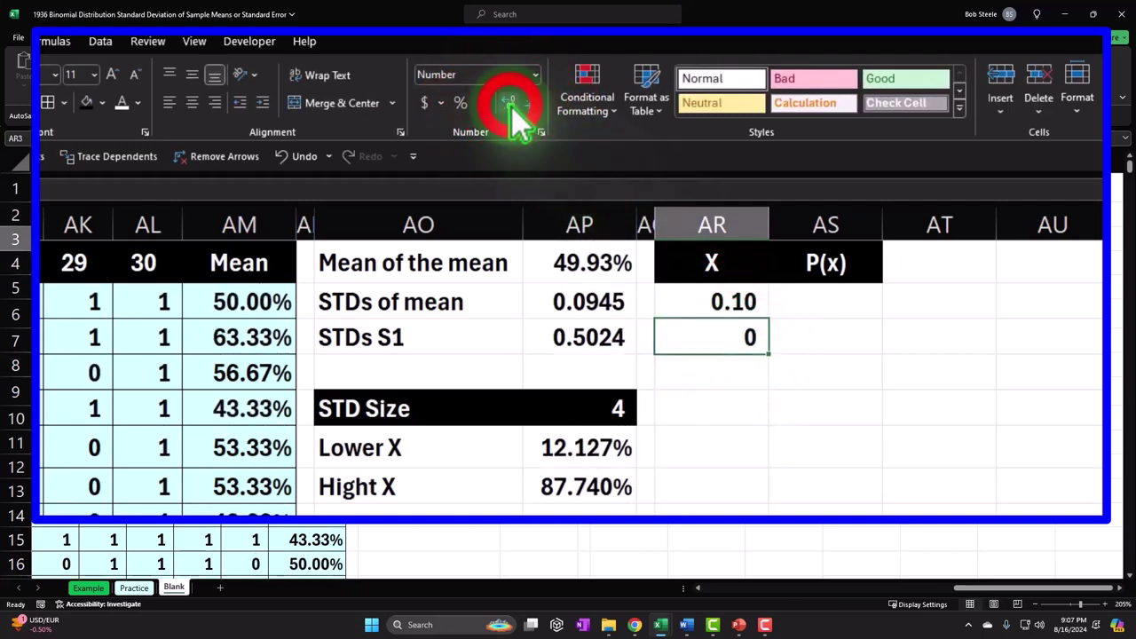
- Fill the X series down the column in 0.01 steps to 0.88
drag(726, 291, 731, 336)
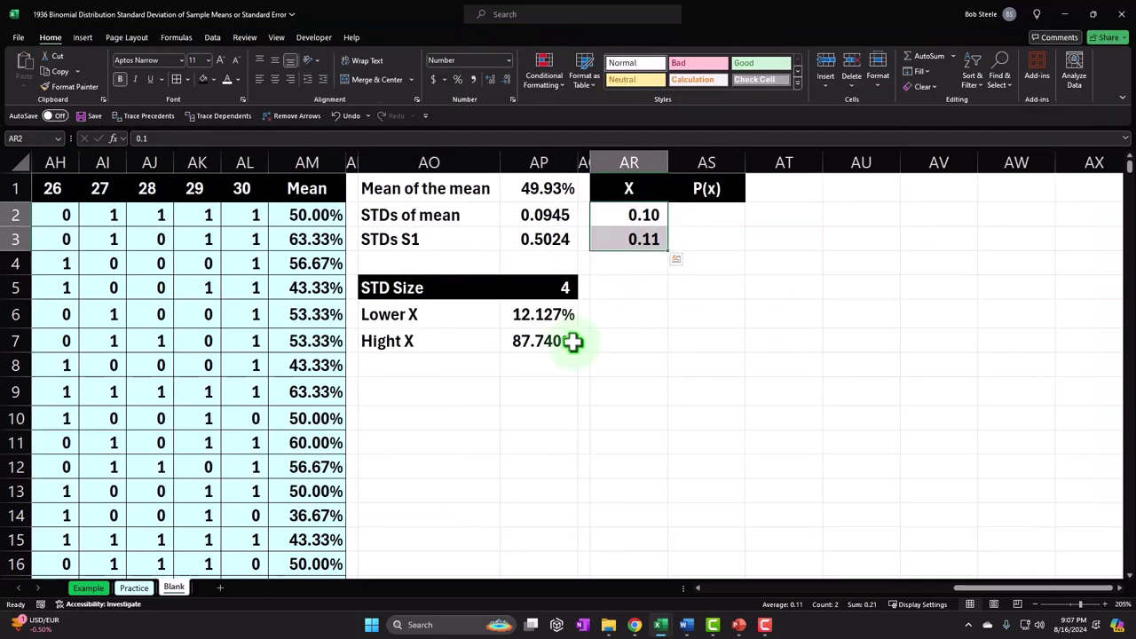
drag(667, 250, 661, 441)
drag(741, 447, 736, 320)
scroll(821, 411, up, 15)
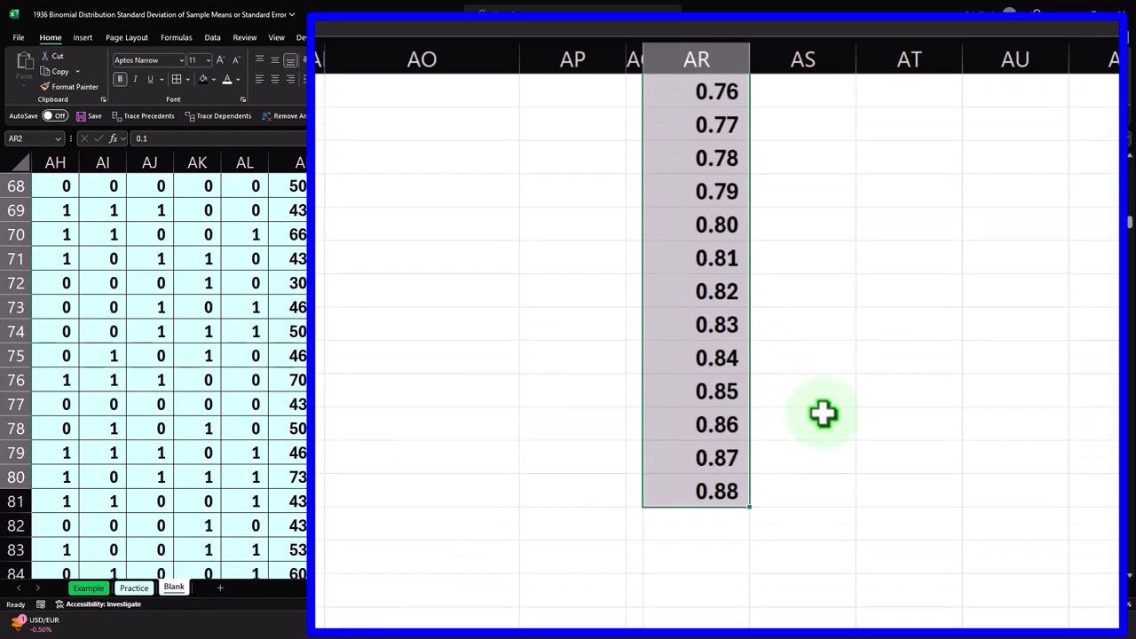
scroll(821, 410, up, 9)
- Enter =NORM.DIST(AR2,$AP$1,$AP$2,0) in AS2 as the first P(x) value
click(799, 128)
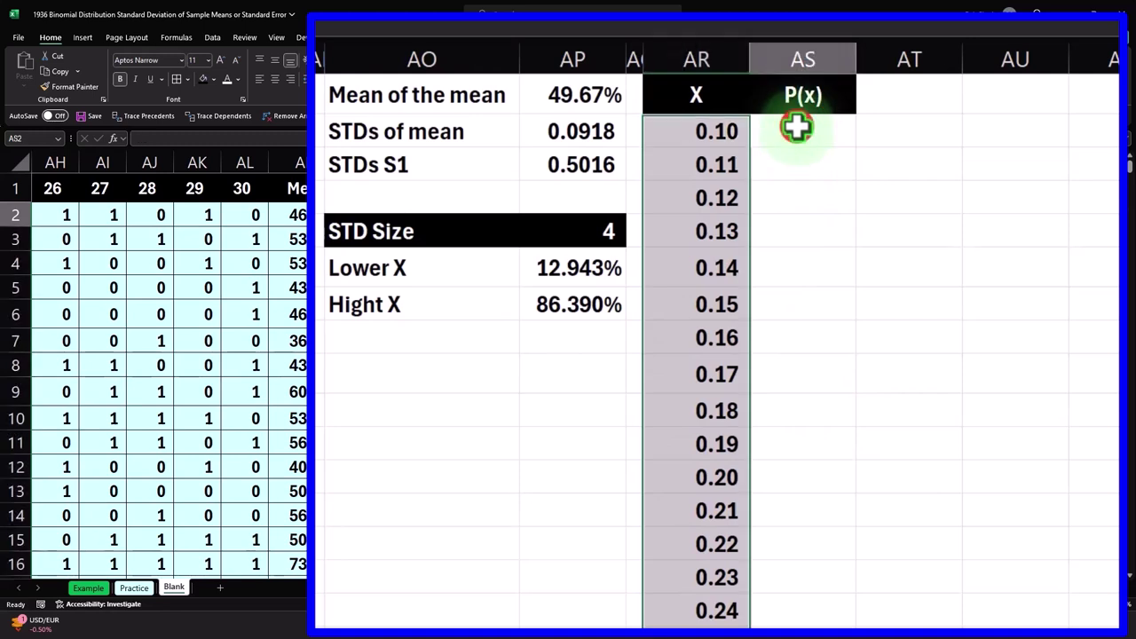
text(=nor)
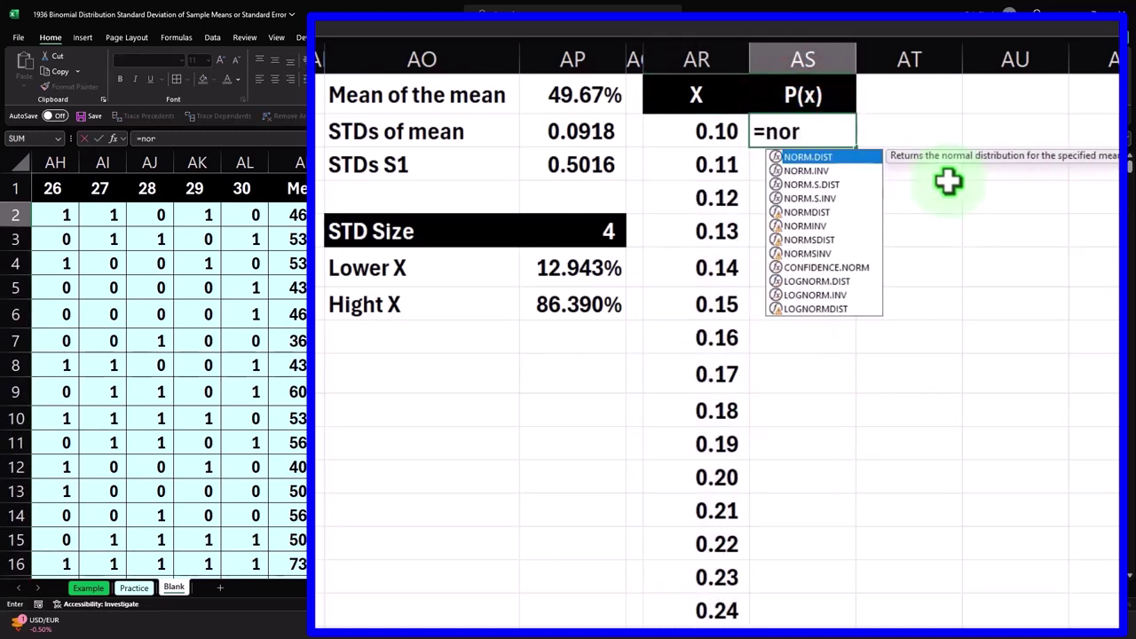
key(Tab)
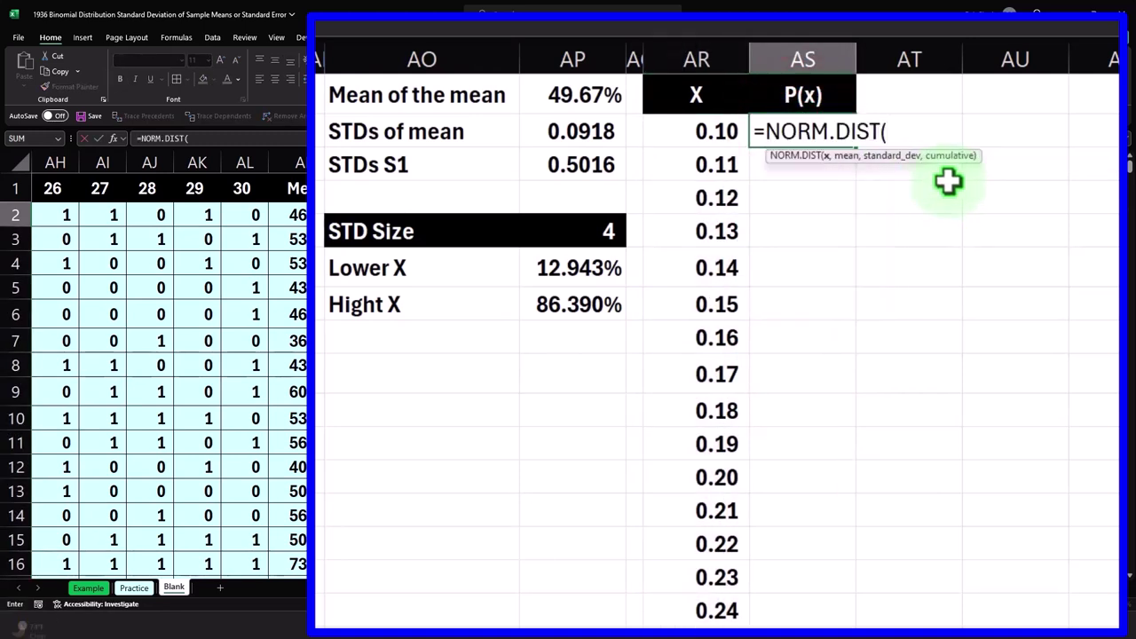
key(Left)
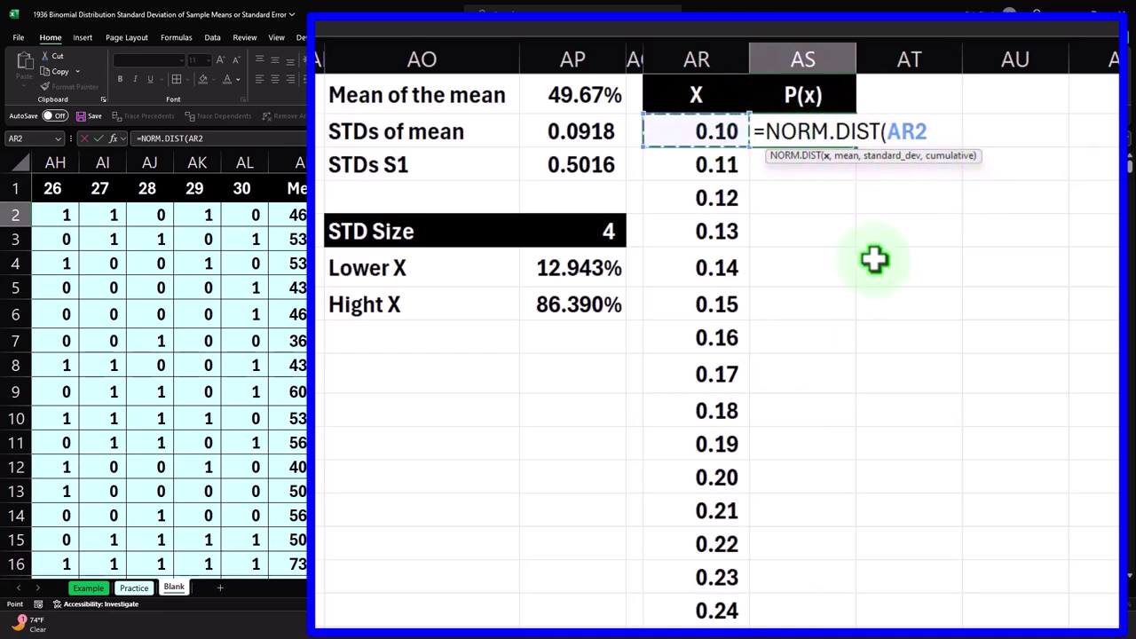
text(,)
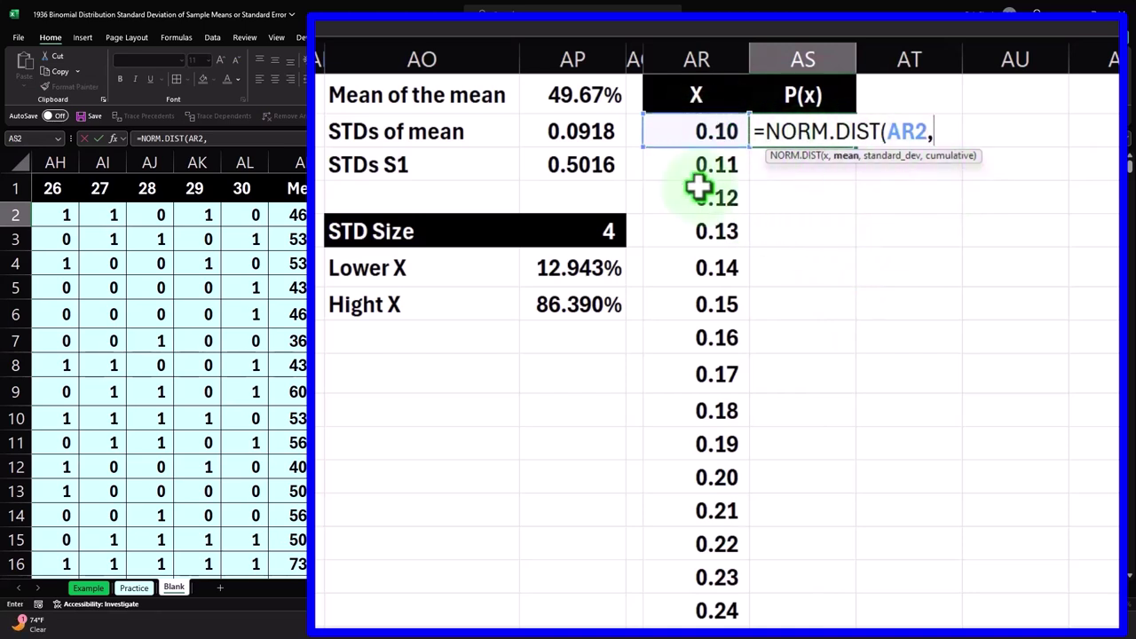
click(586, 99)
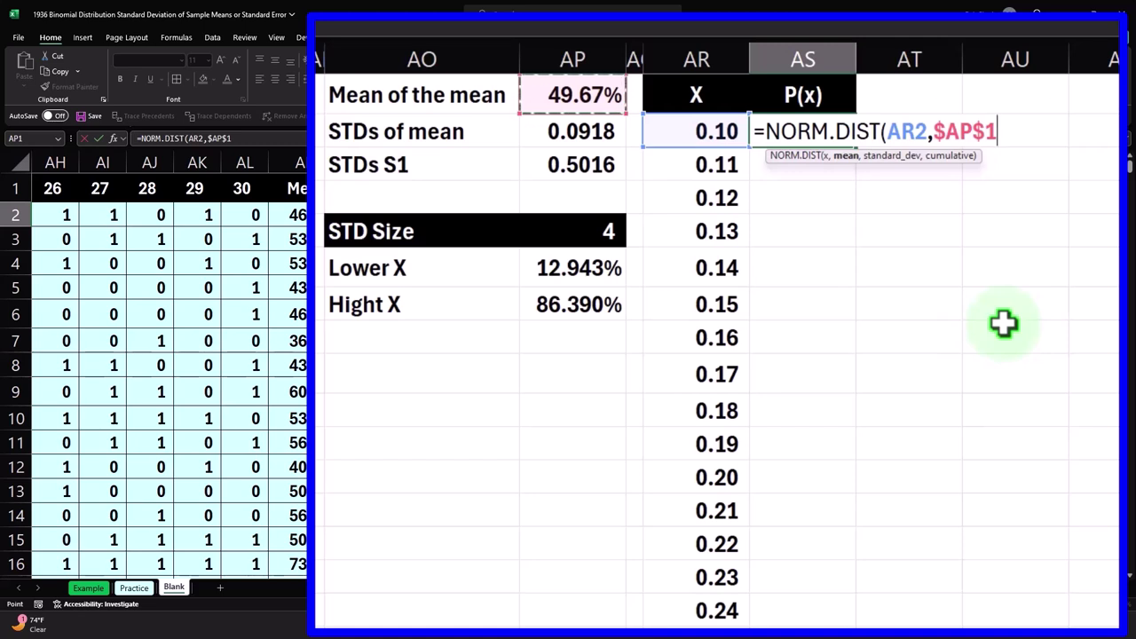
text(,)
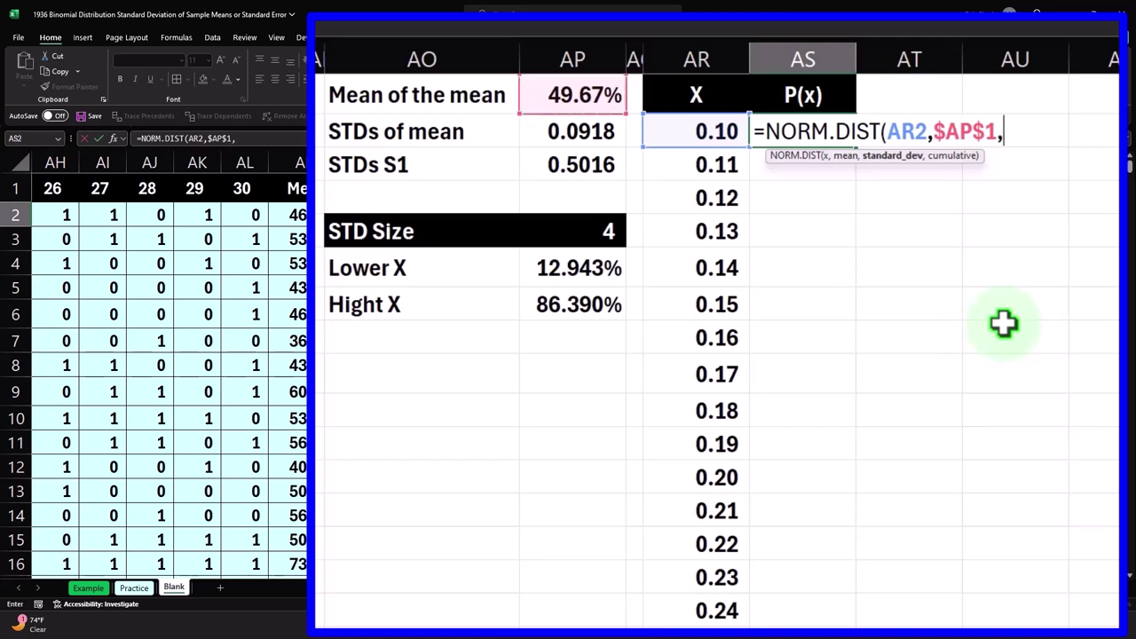
click(579, 133)
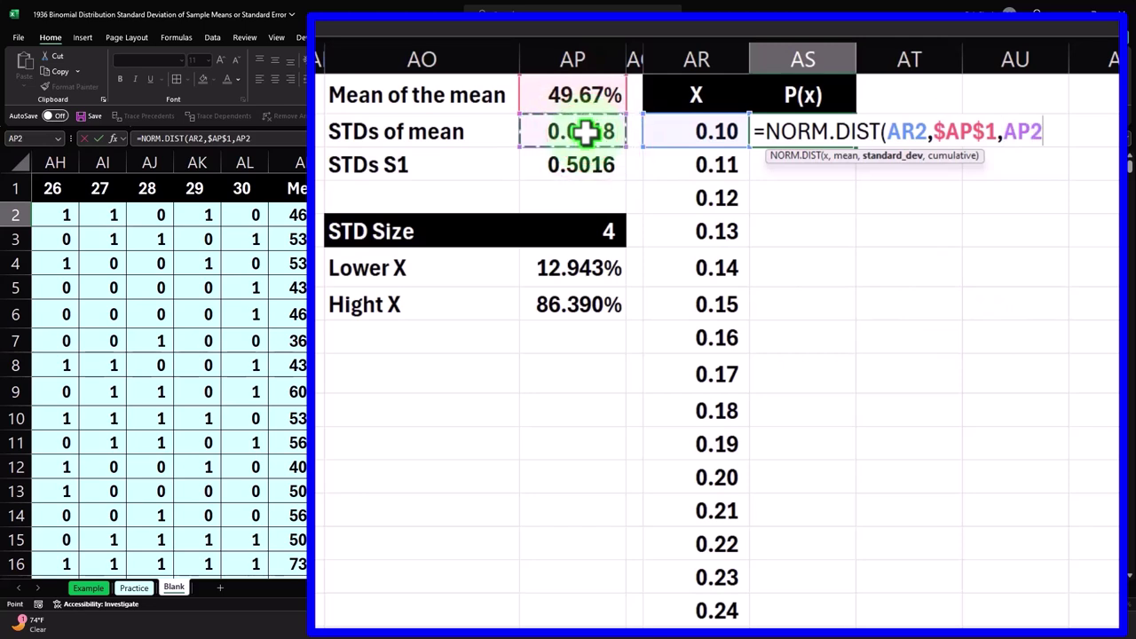
key(F4)
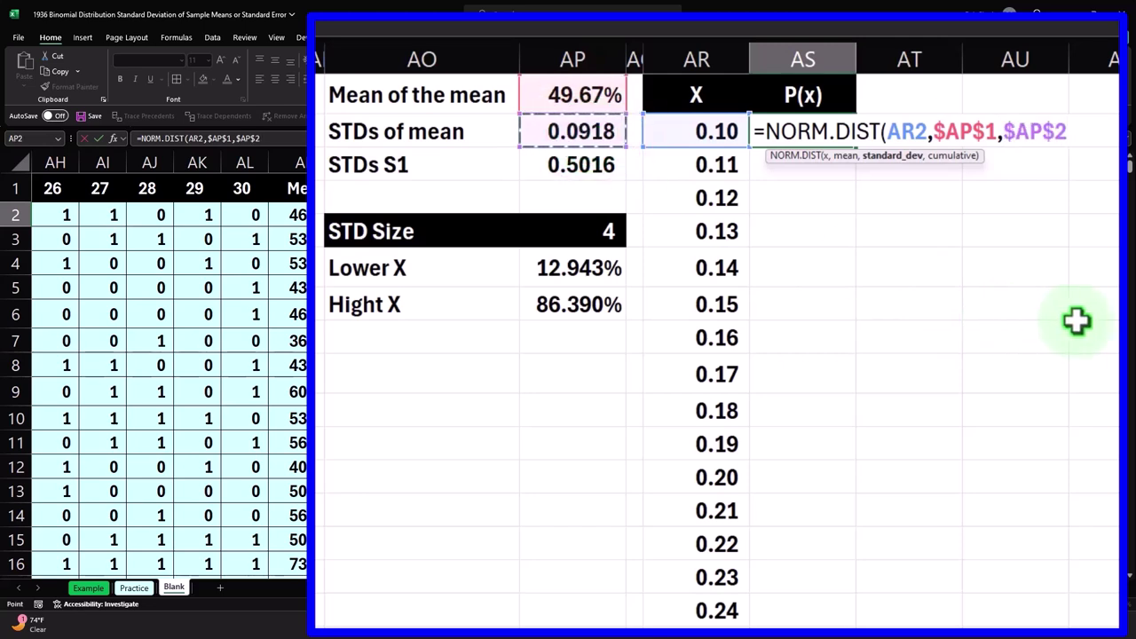
text(,)
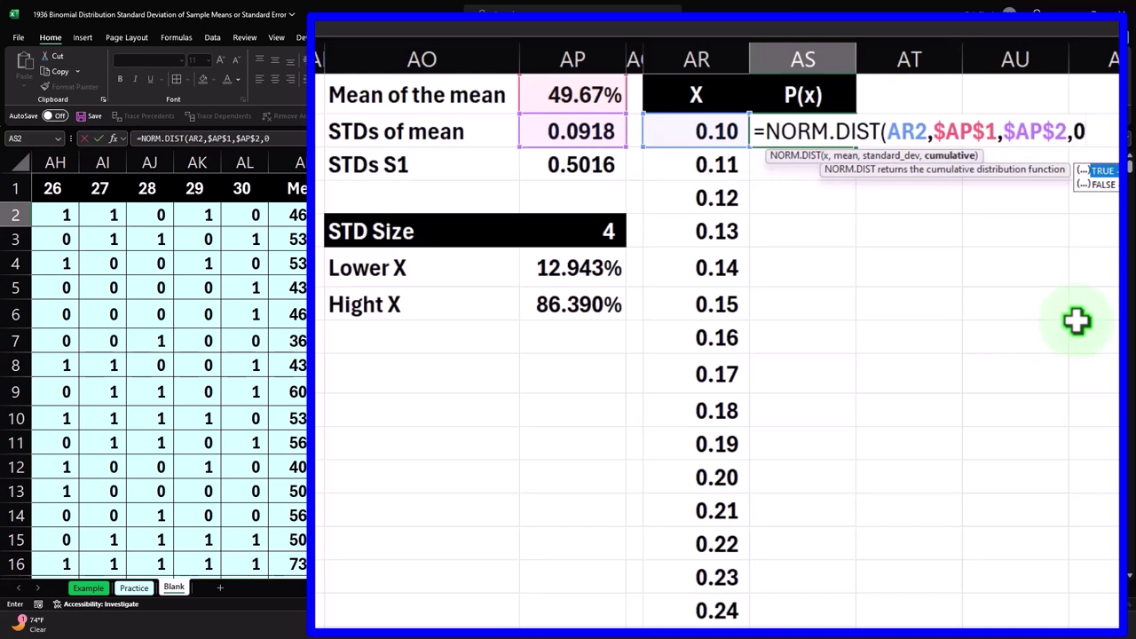
text(0))
key(Return)
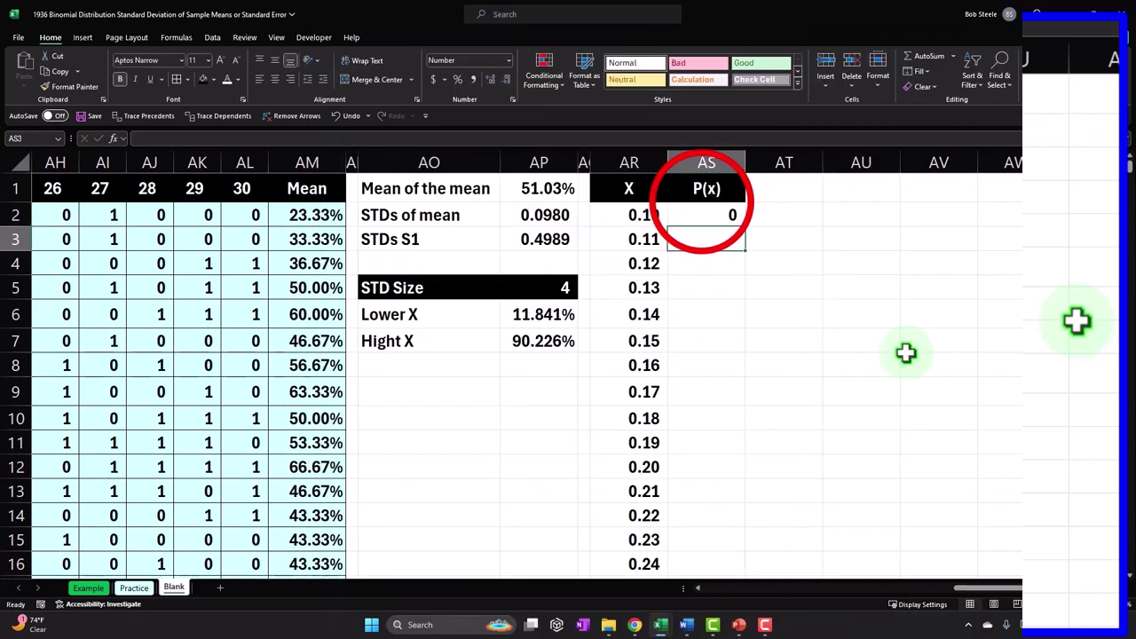
click(802, 95)
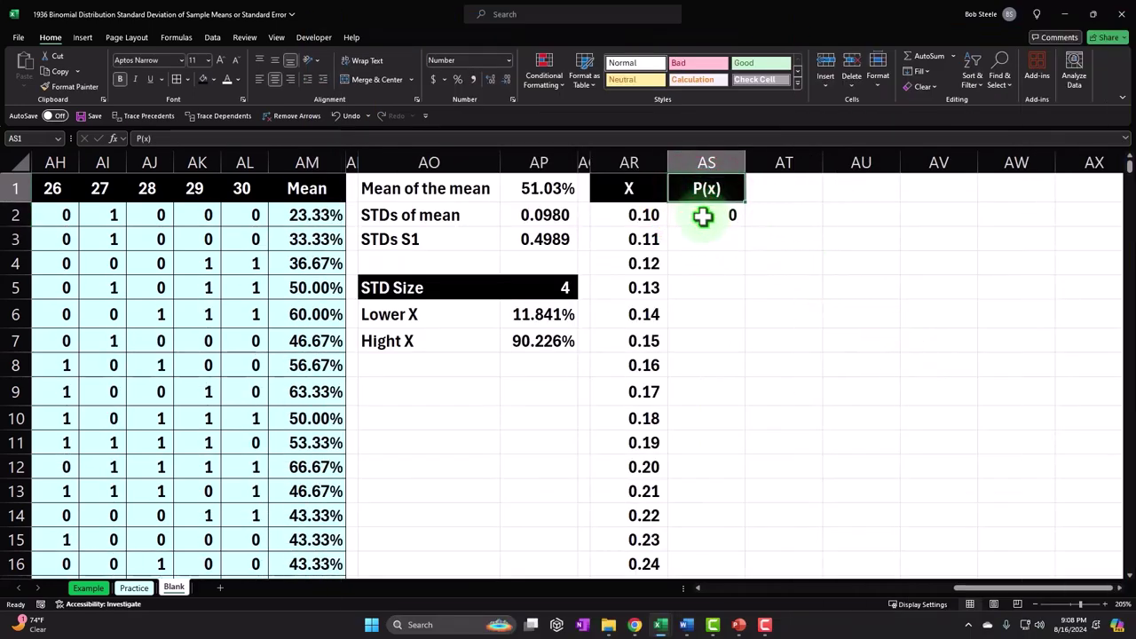
- Format AS2 as a percentage and fill the NORM.DIST formula down the P(x) column
click(702, 217)
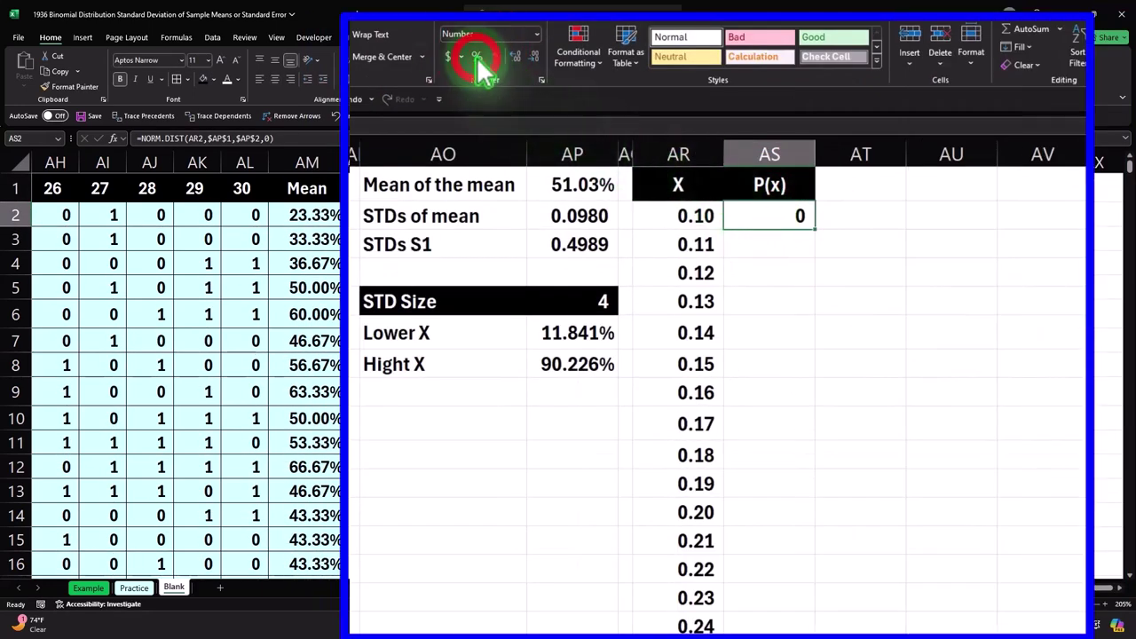
click(477, 57)
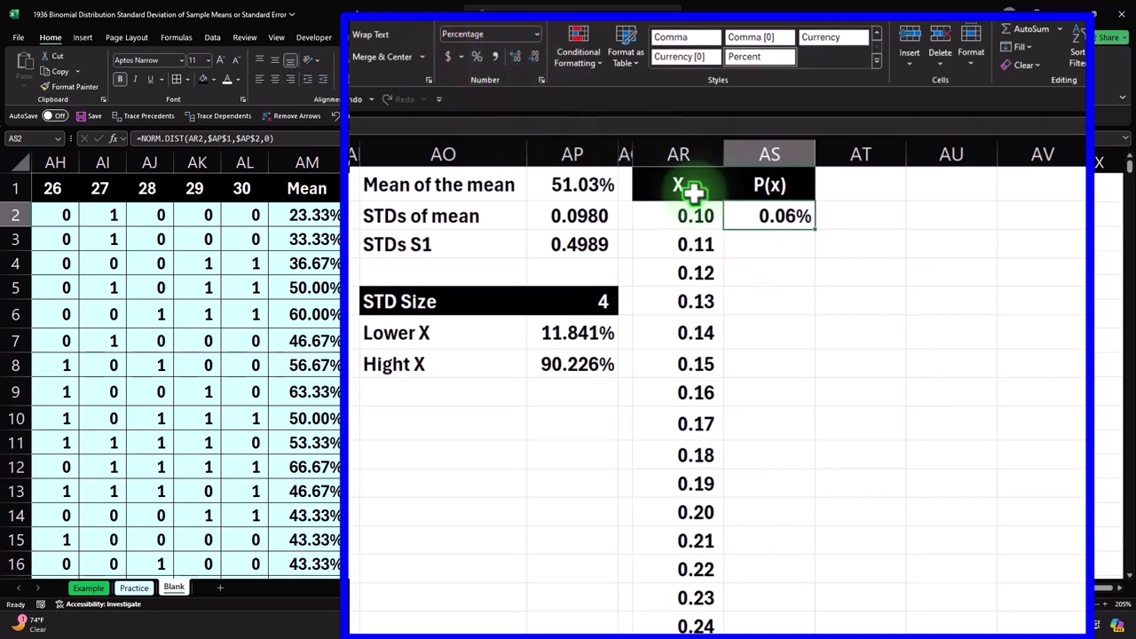
double_click(818, 232)
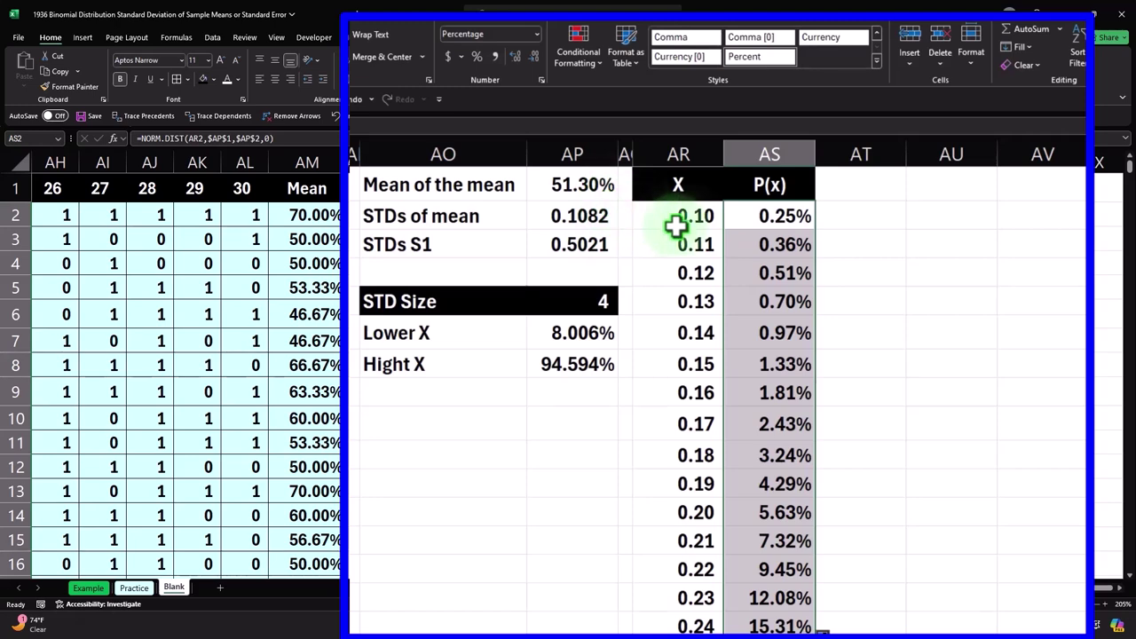
- Append /100 to the first P(x) formula and refill it down column AS
double_click(772, 216)
click(1020, 217)
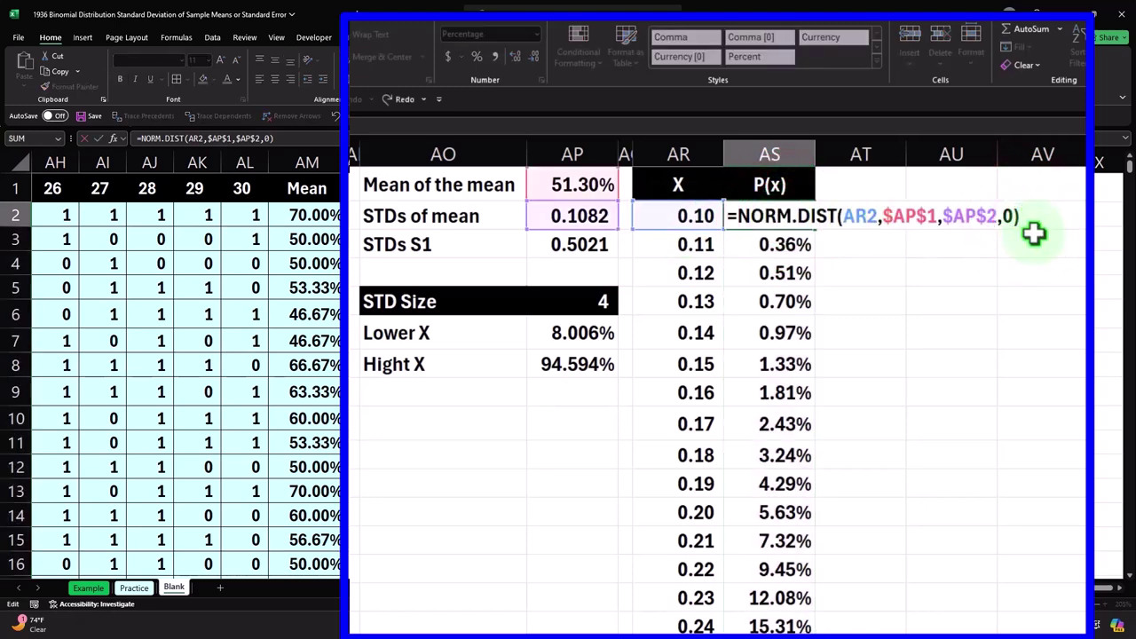
text(/100)
key(Return)
click(804, 216)
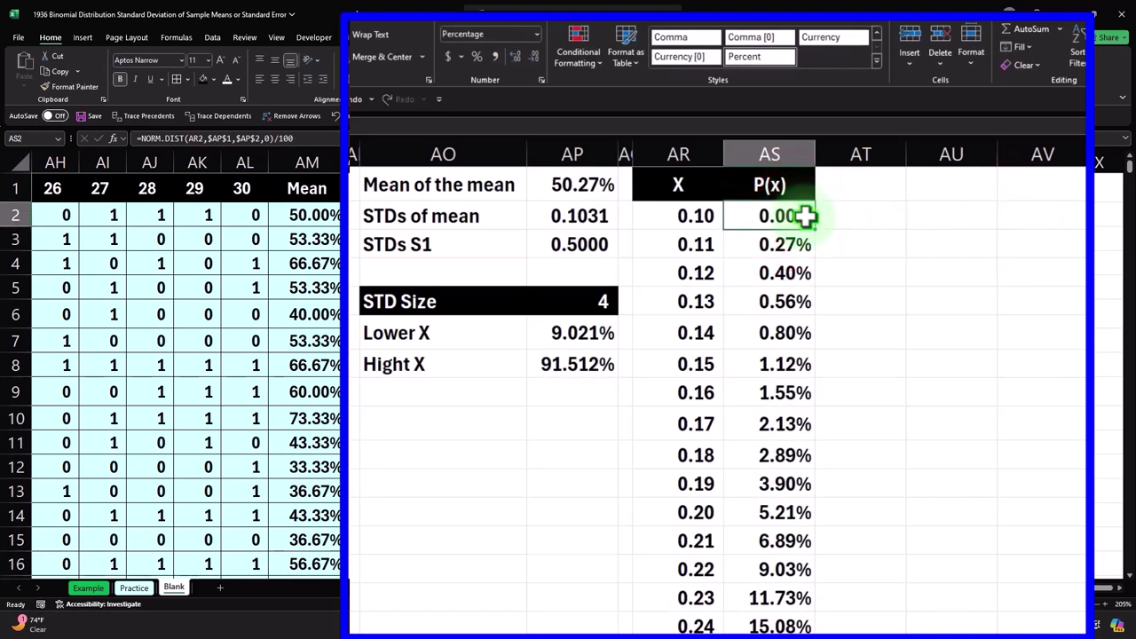
double_click(815, 231)
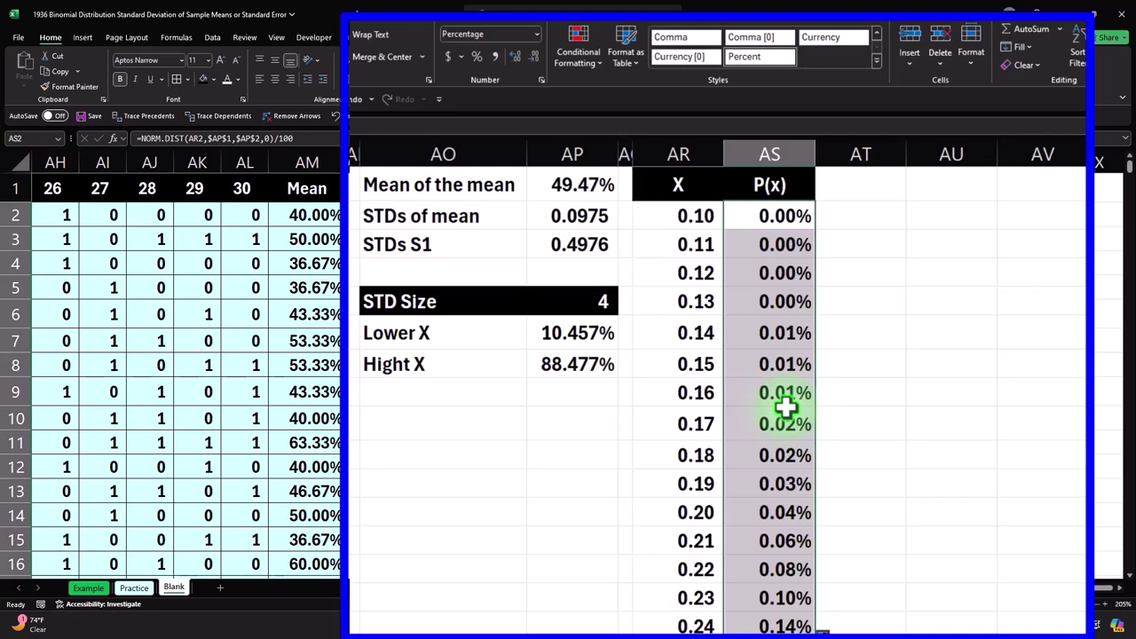
- Select all the P(x) values from AS2 down to the last row
click(897, 245)
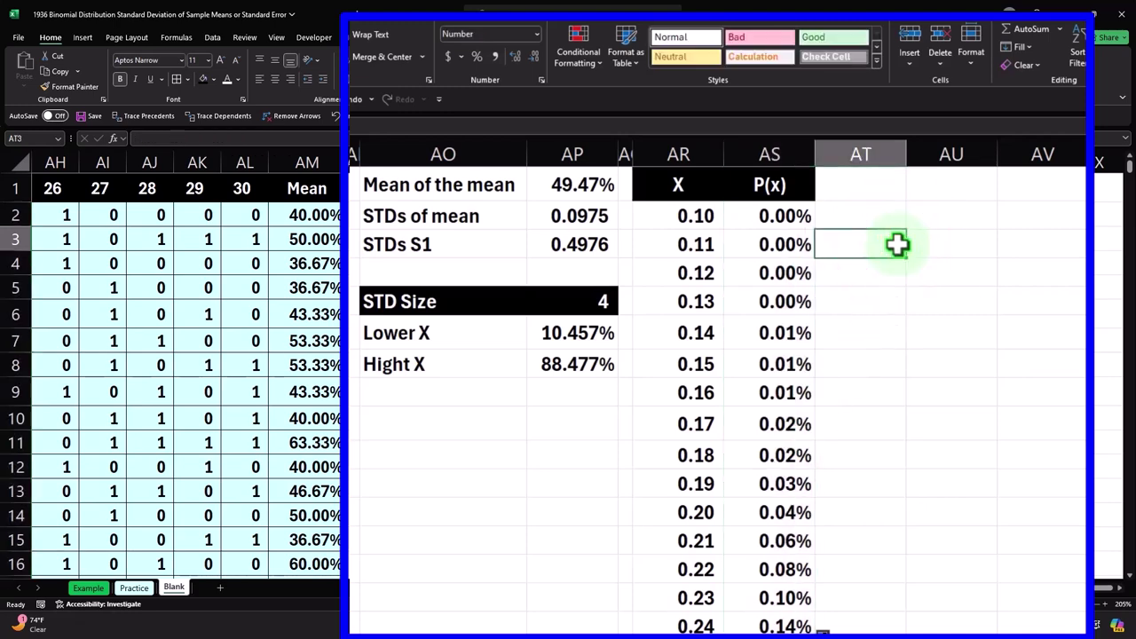
click(795, 213)
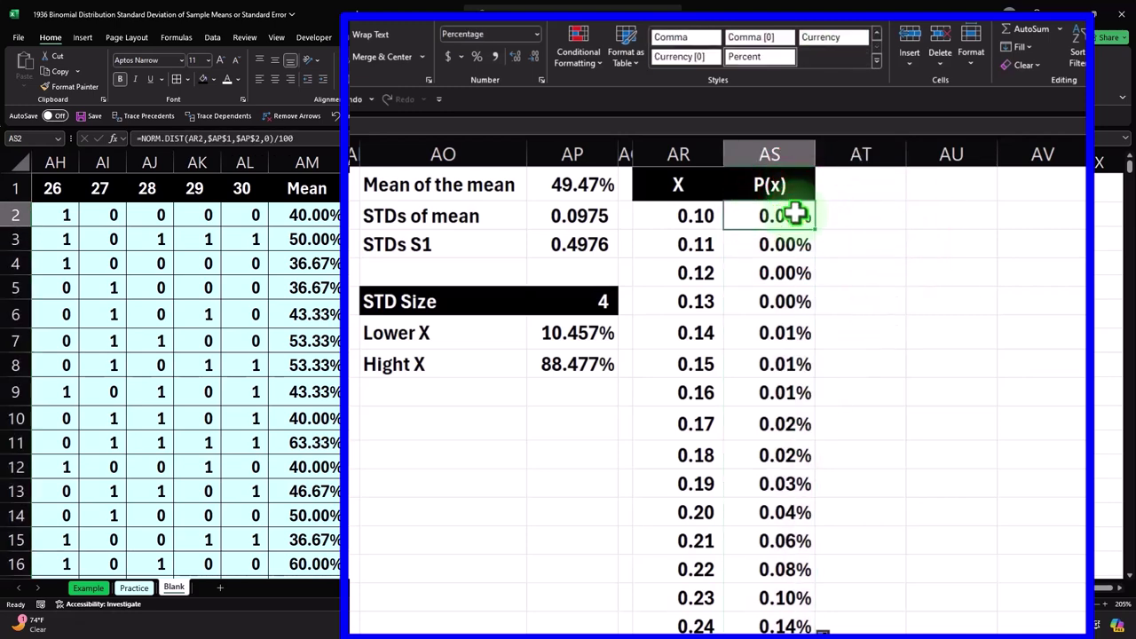
key(ctrl+shift+Down)
scroll(794, 212, up, 20)
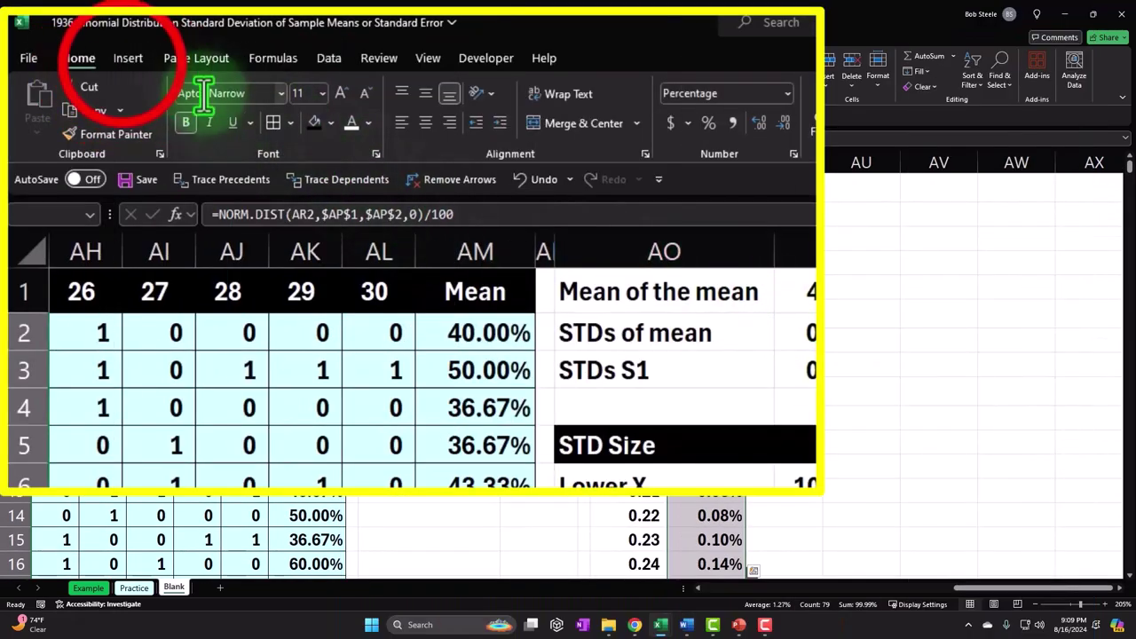
- Insert a 2-D clustered column chart of the P(x) values and delete its title
click(126, 63)
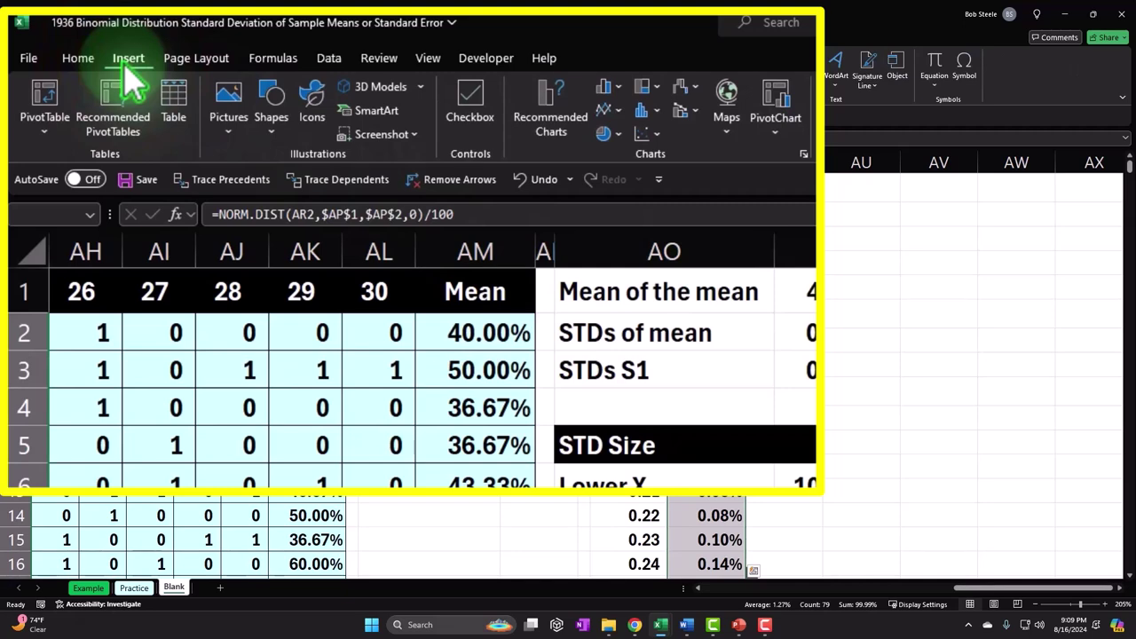
click(605, 87)
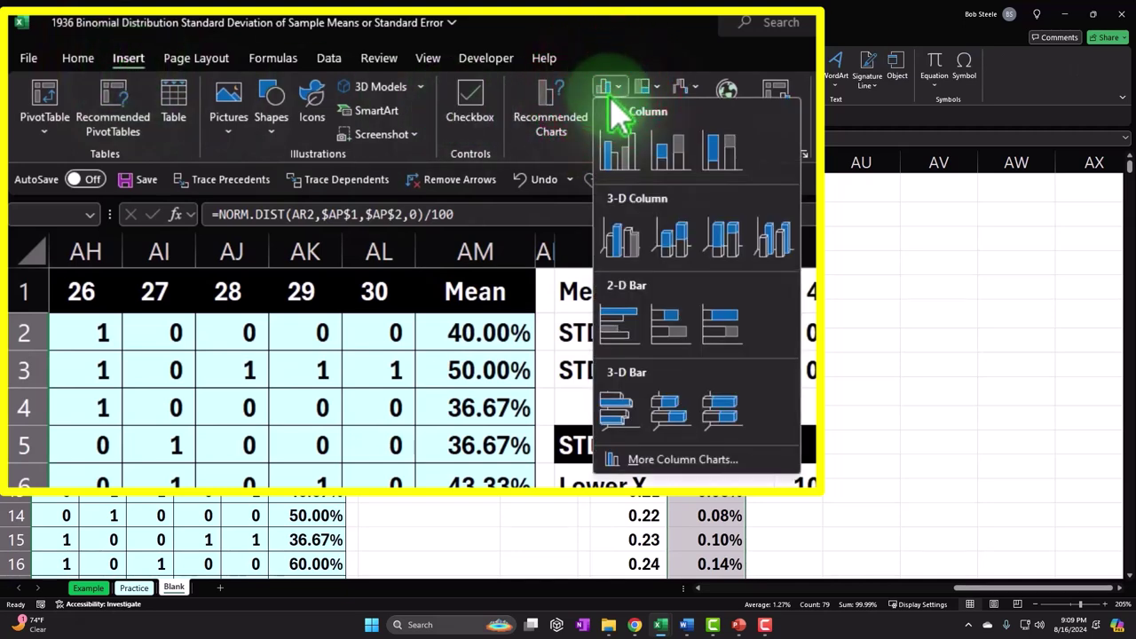
click(618, 151)
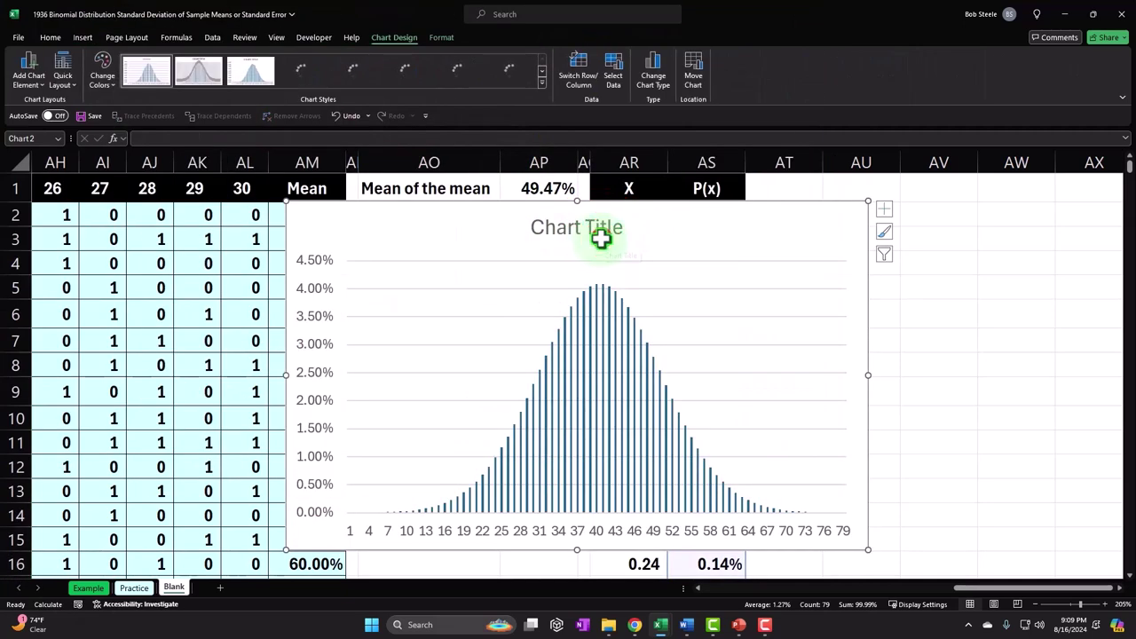
click(601, 238)
key(Delete)
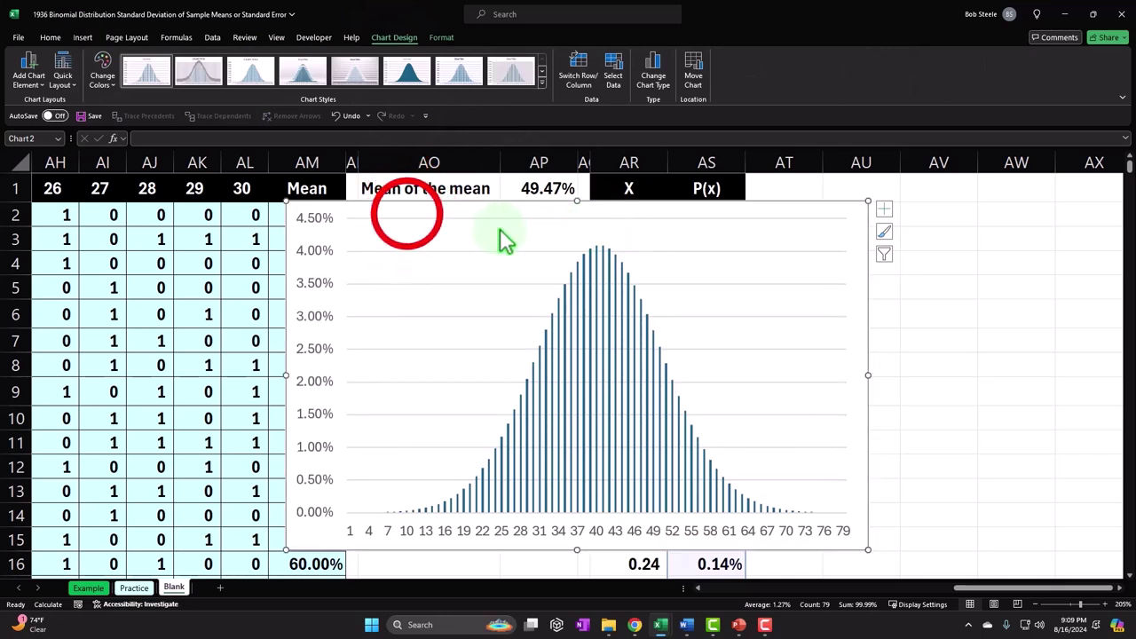
- Drag the column chart to the right of the table and open its source data
drag(411, 221, 882, 216)
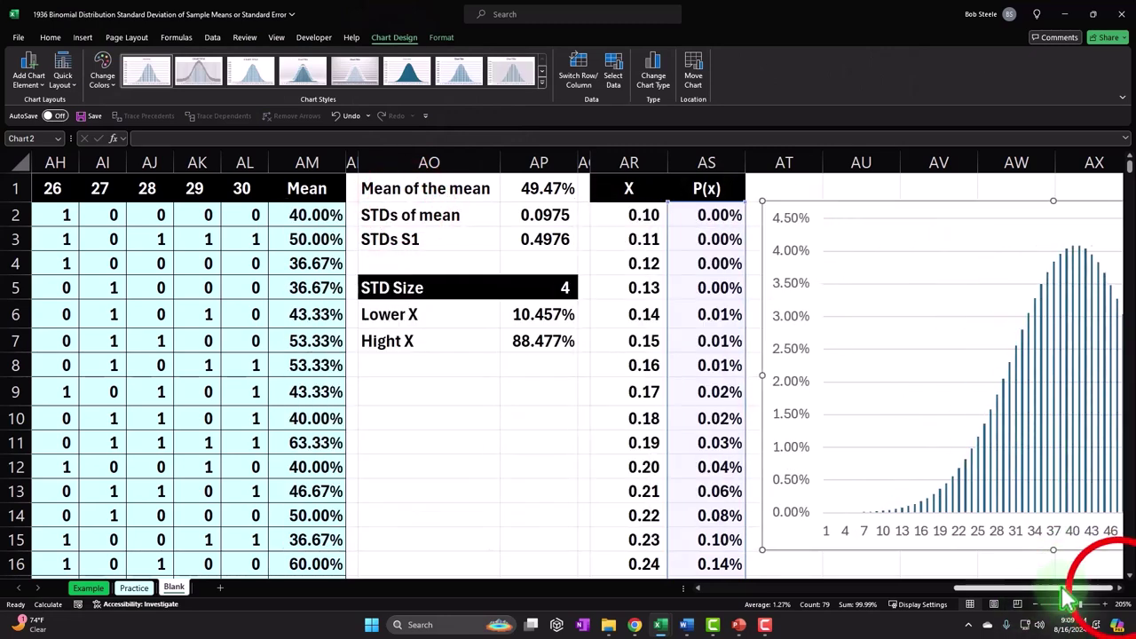
click(1120, 589)
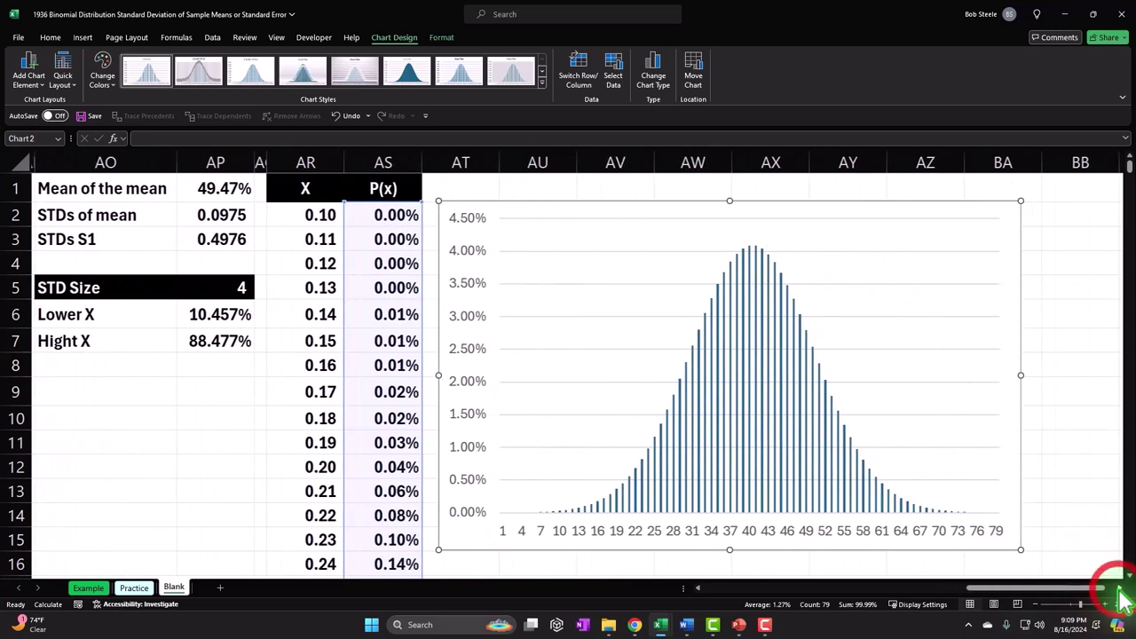
click(477, 538)
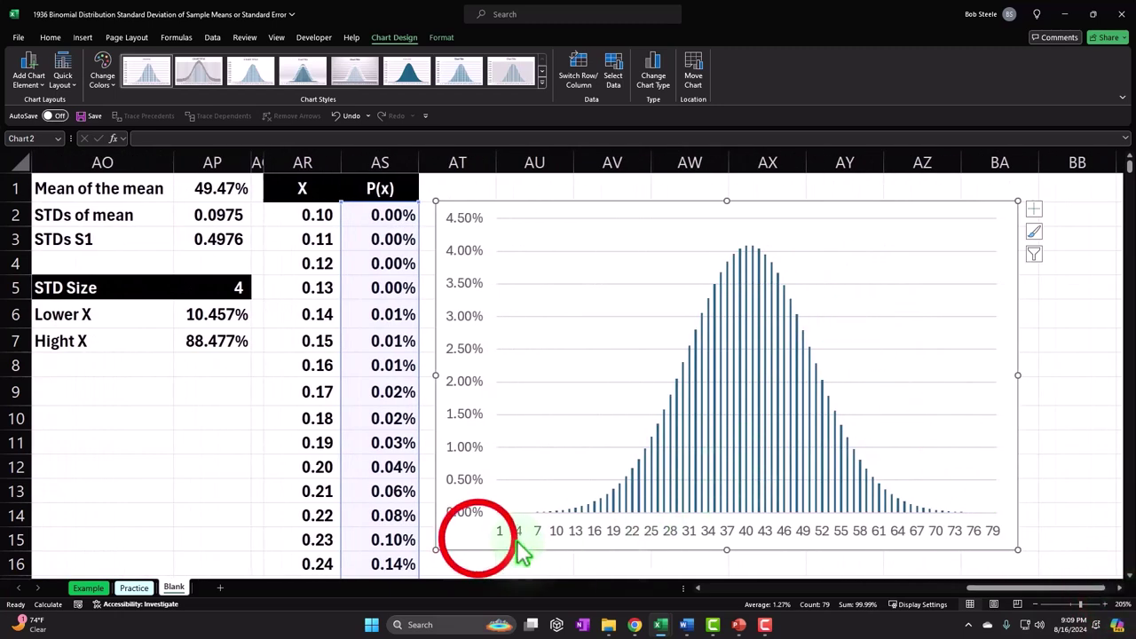
click(614, 81)
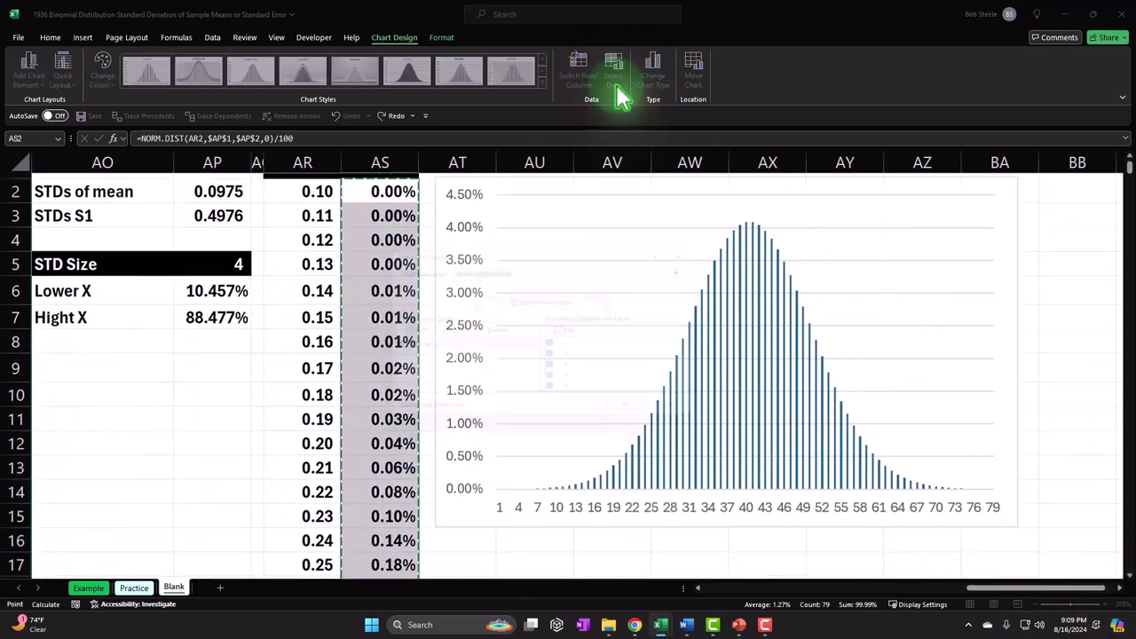
- Set the column chart's horizontal axis labels to the X values in AR2:AR80
click(510, 250)
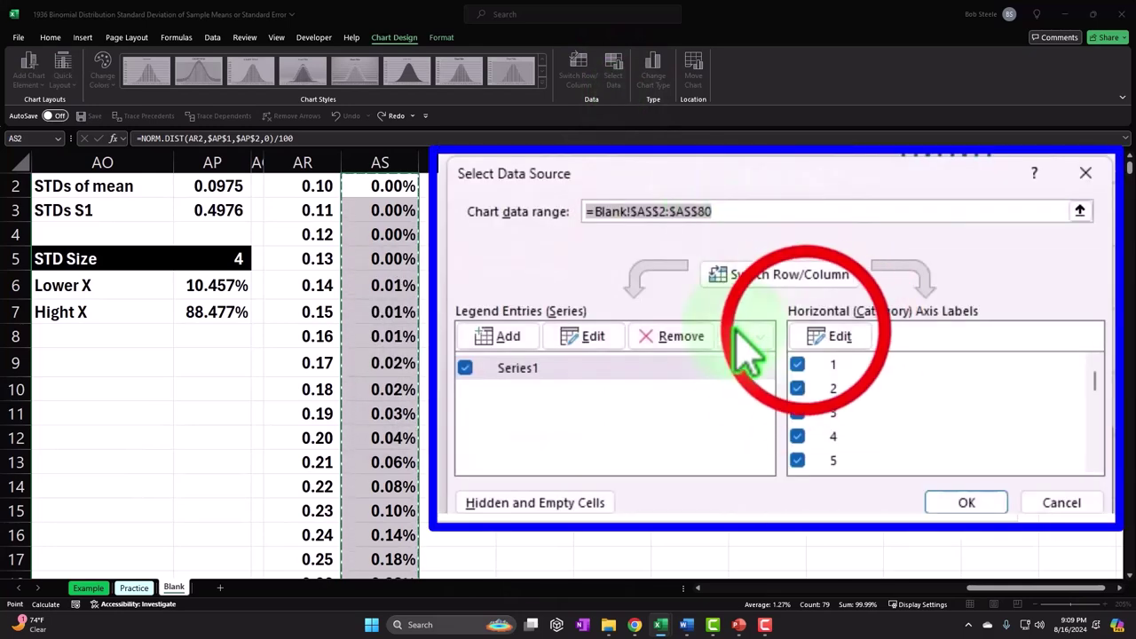
click(830, 336)
click(300, 220)
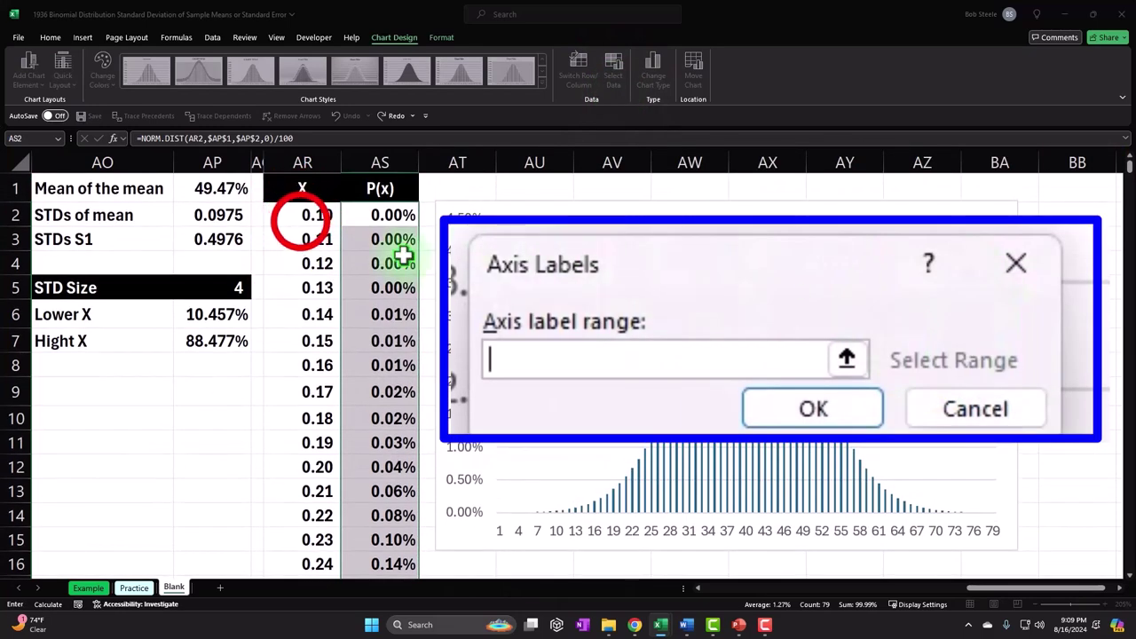
key(ctrl+shift+Down)
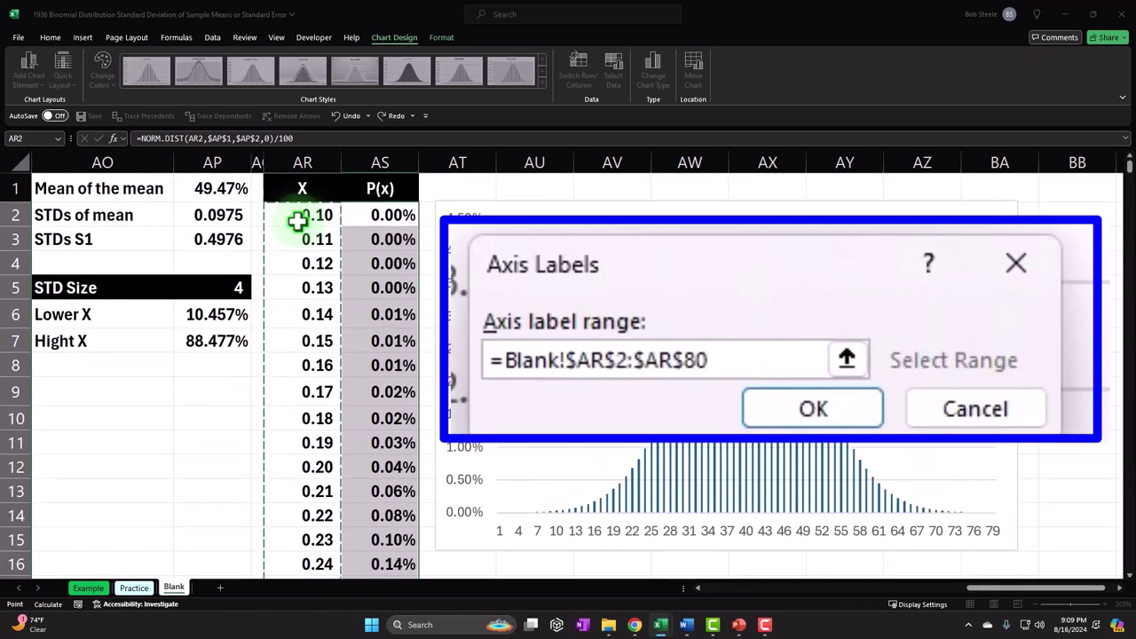
click(850, 360)
click(1023, 335)
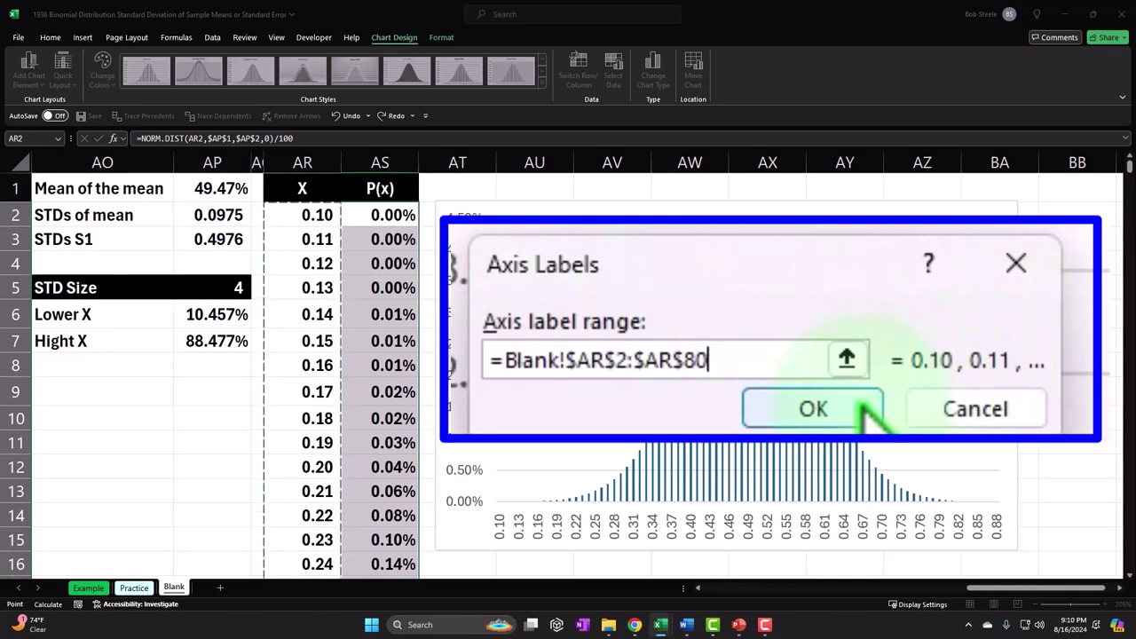
click(567, 355)
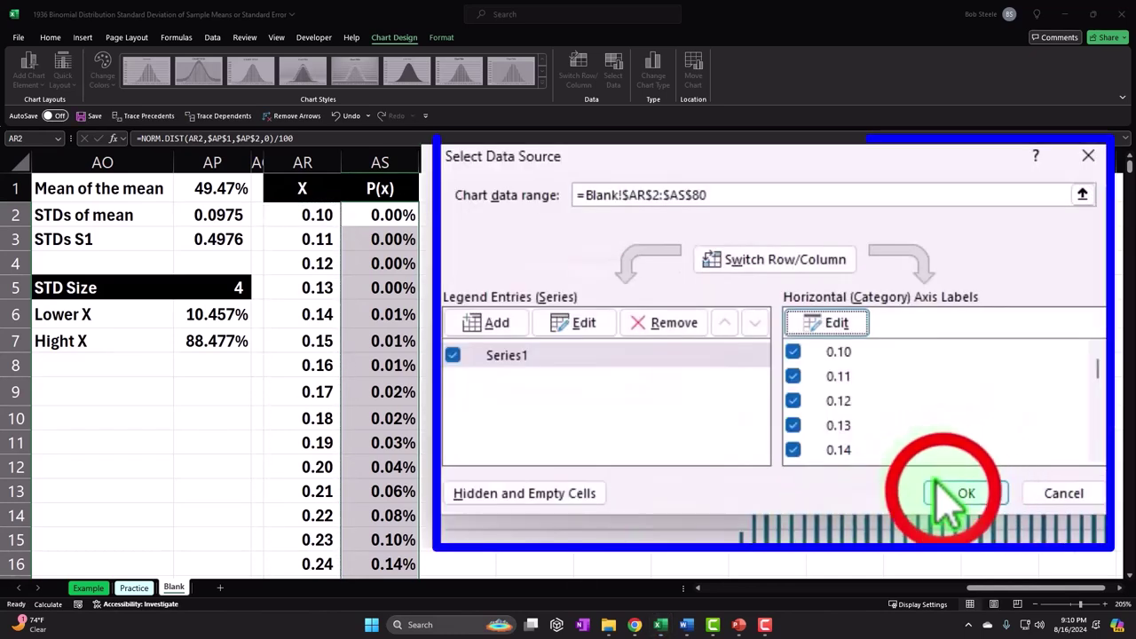
click(941, 490)
- Move the column chart down to around row 32 beside the table, then select cell AS2
drag(601, 221, 616, 404)
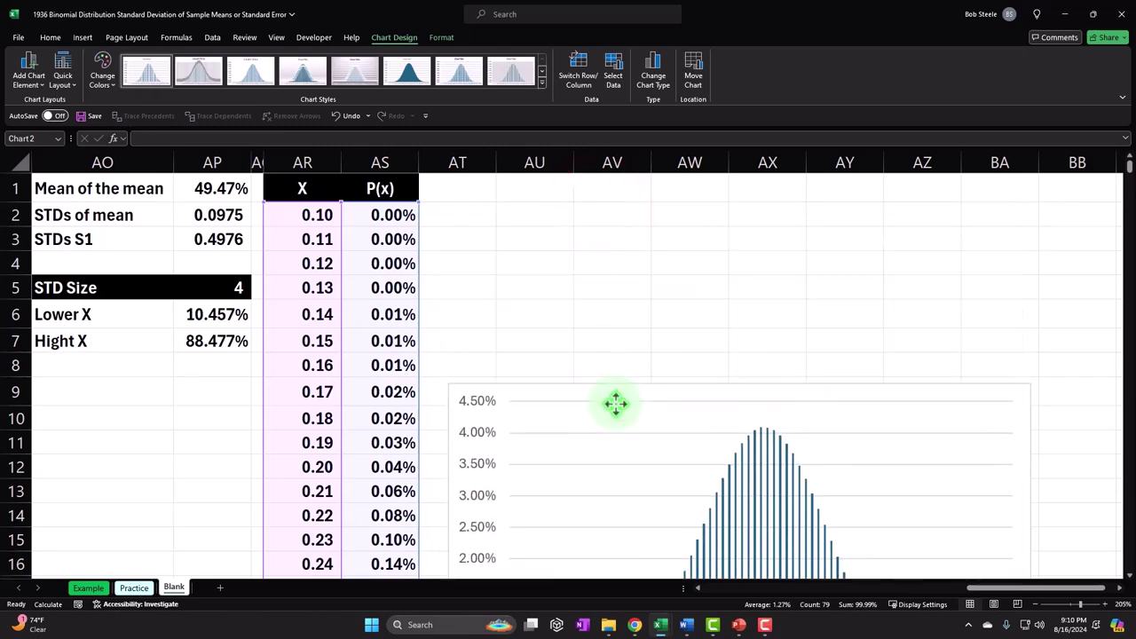
scroll(633, 347, down, 3)
click(600, 259)
scroll(603, 293, up, 1)
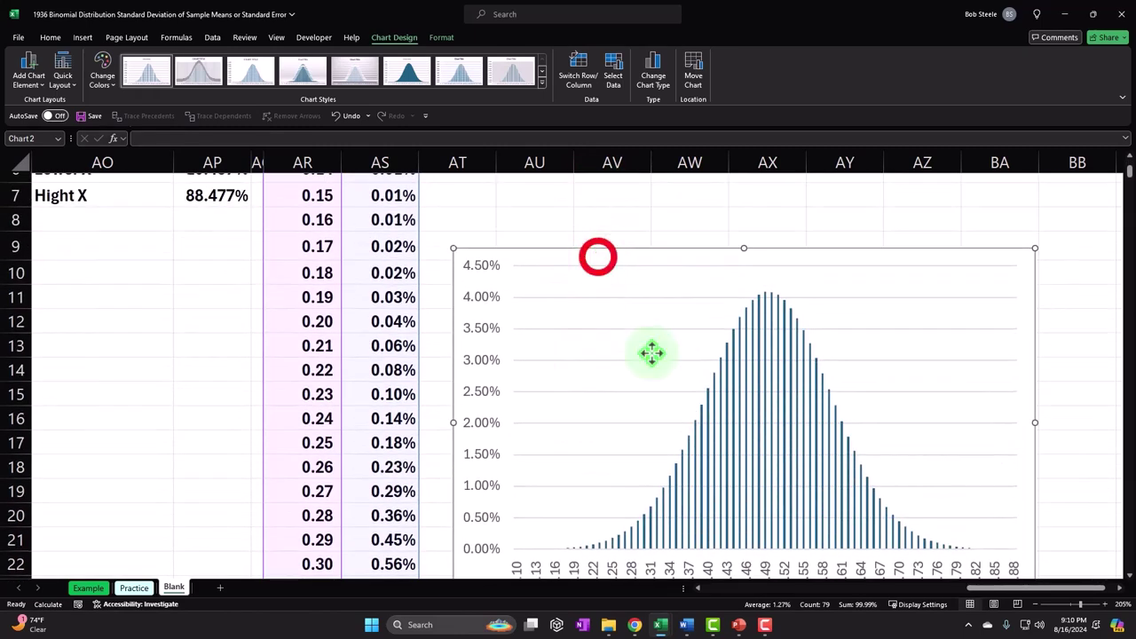
drag(652, 354, 776, 395)
scroll(777, 395, up, 7)
click(494, 307)
click(387, 215)
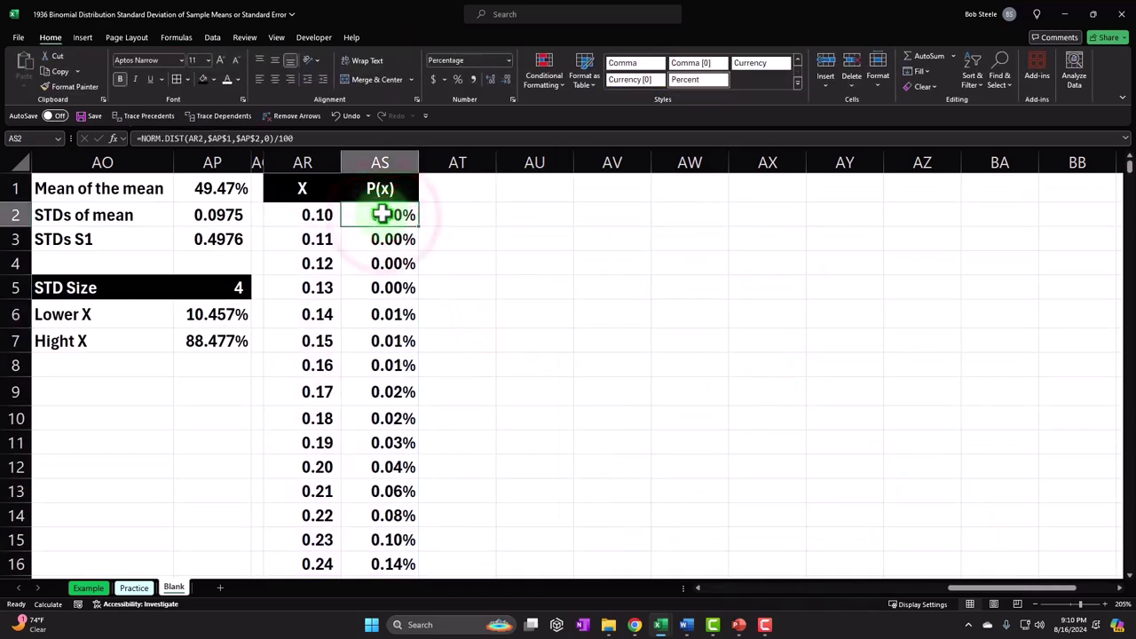
- Insert a 2-D line chart of P(x) values AS2:AS80 and place it right of the table
key(ctrl+shift+Down)
key(ctrl+BackSpace)
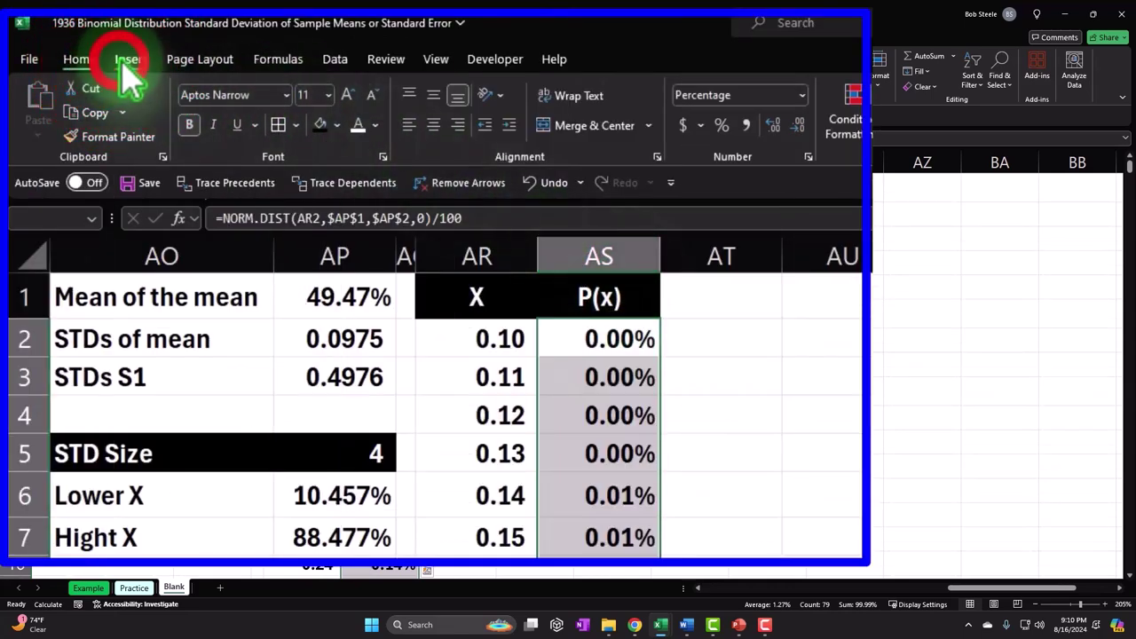
click(82, 37)
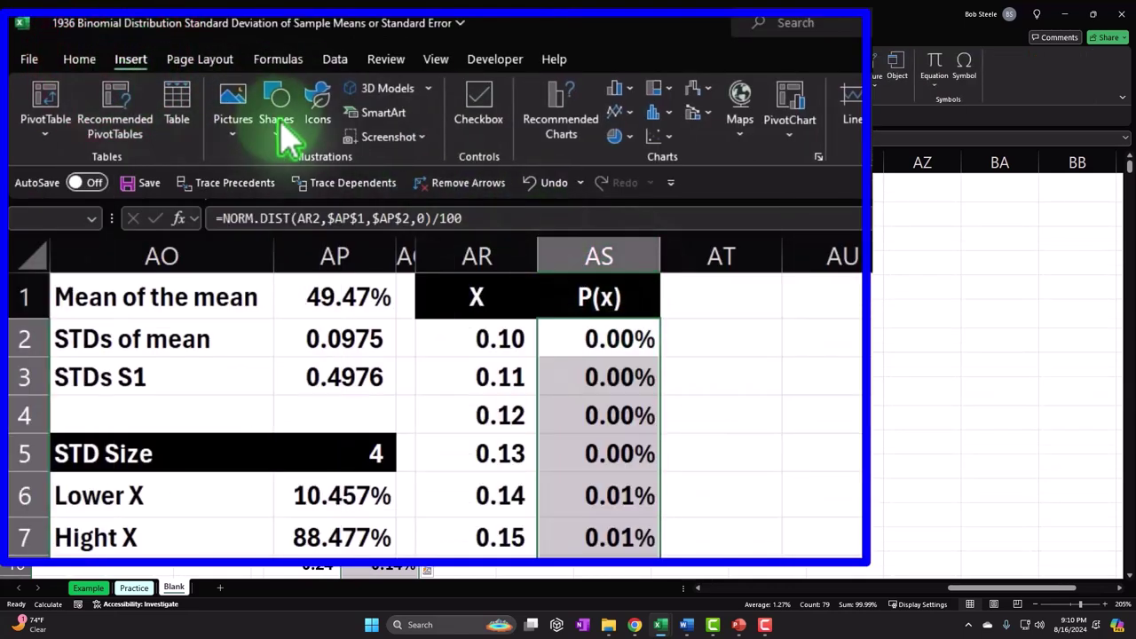
click(631, 114)
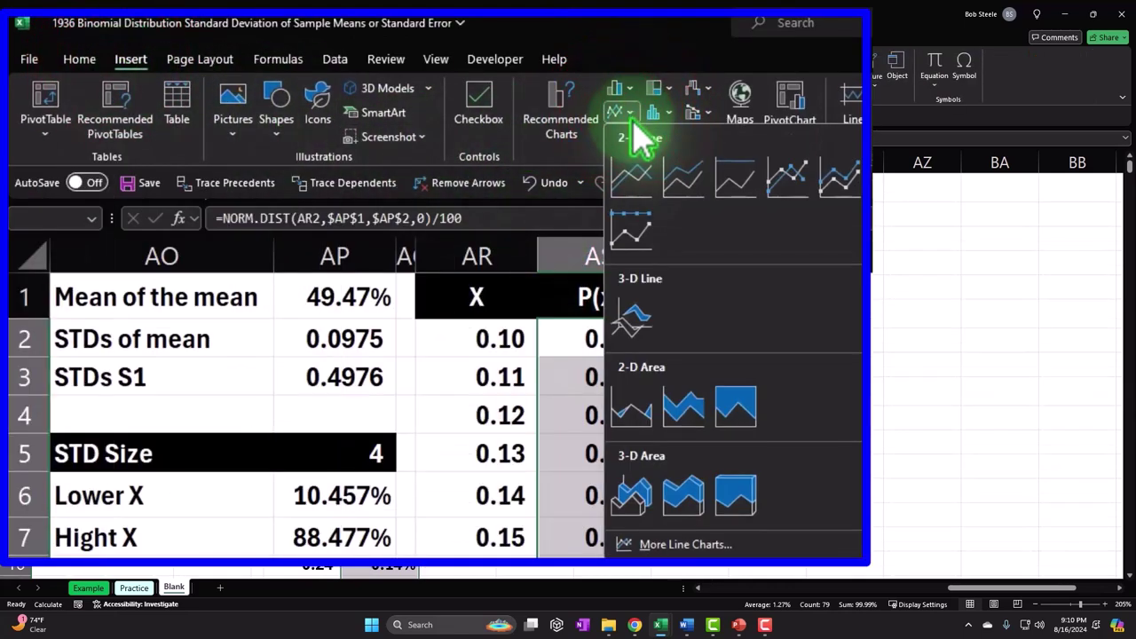
click(638, 177)
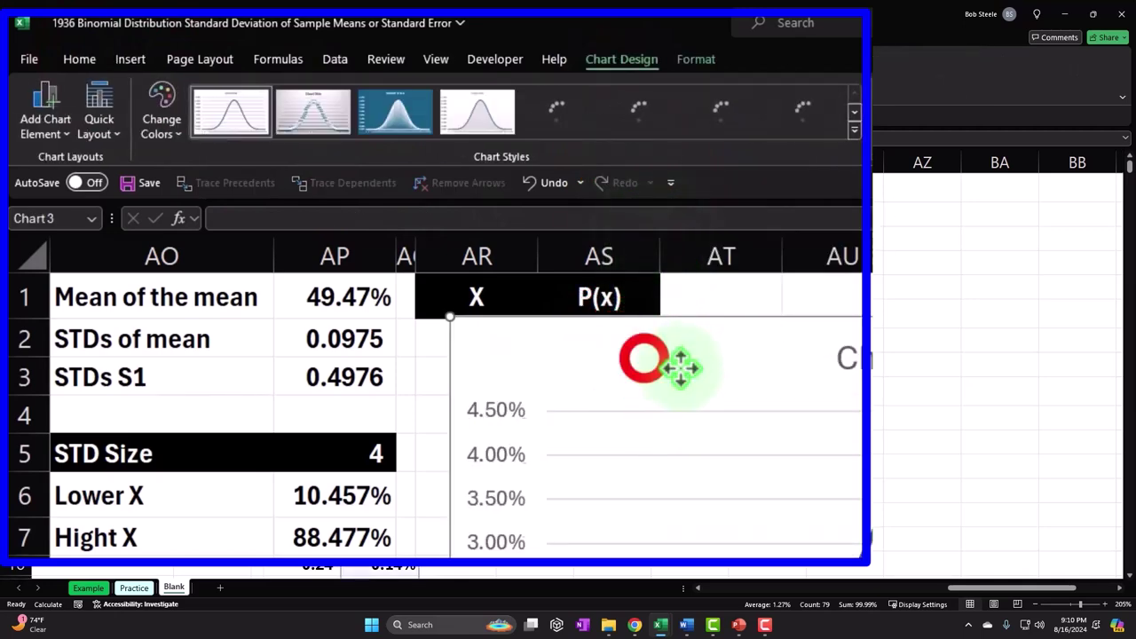
mouse_move(679, 366)
mouse_down()
mouse_move(1070, 355)
mouse_move(1056, 355)
mouse_up()
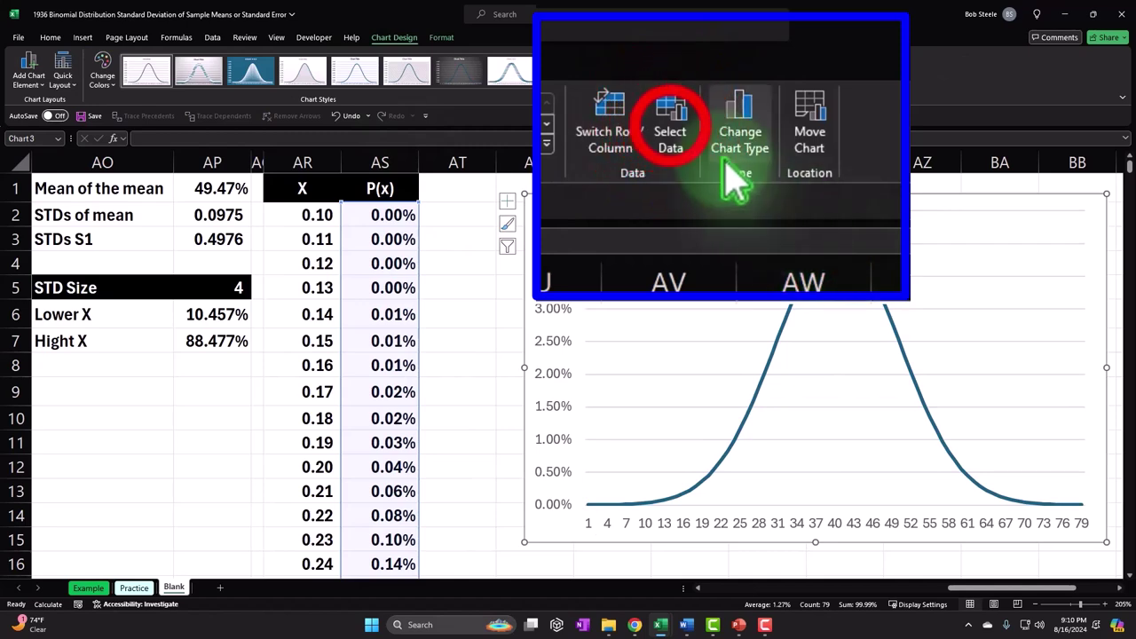
- Label the line chart's horizontal axis with X values $AR$2:$AR$80 and drag the chart down
click(612, 75)
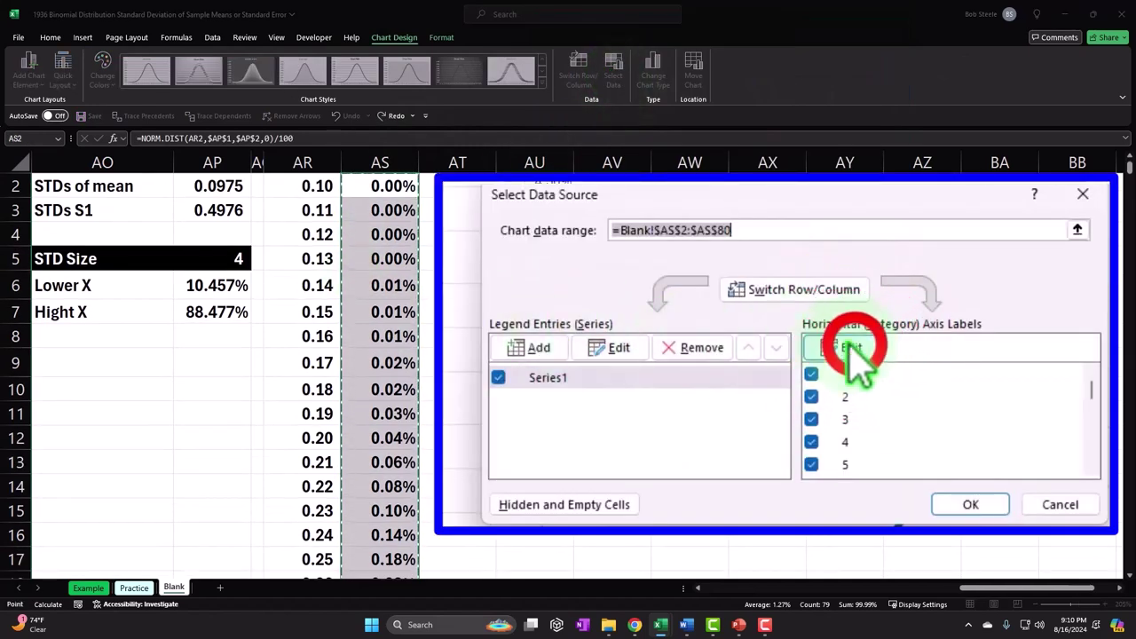
click(856, 351)
scroll(301, 267, up, 1)
click(293, 213)
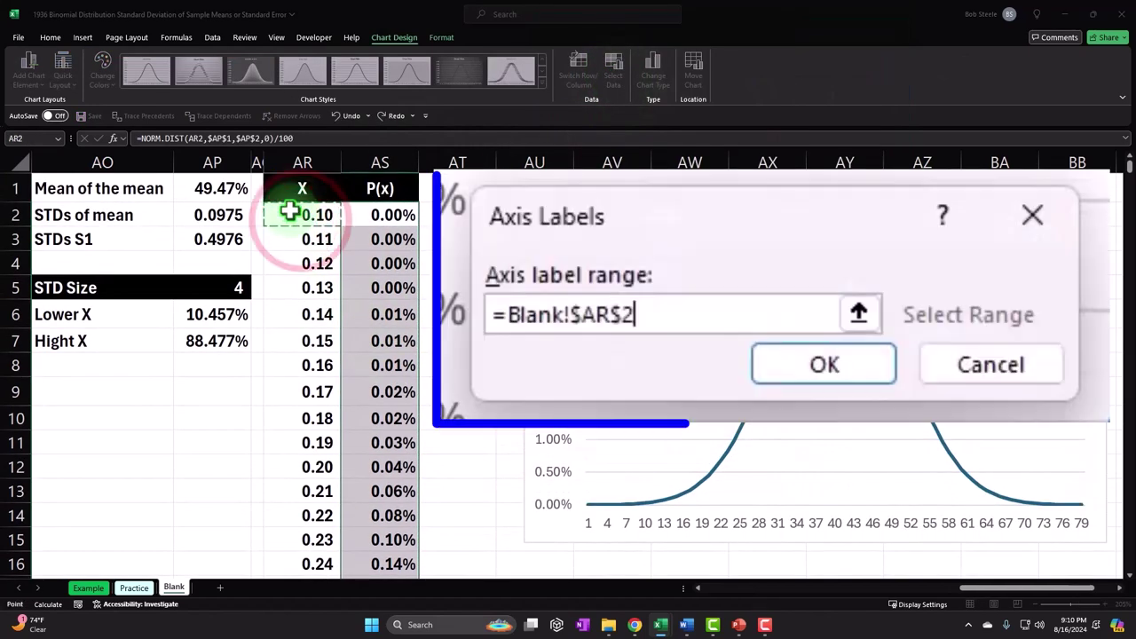
key(ctrl+shift+Down)
scroll(290, 210, up, 20)
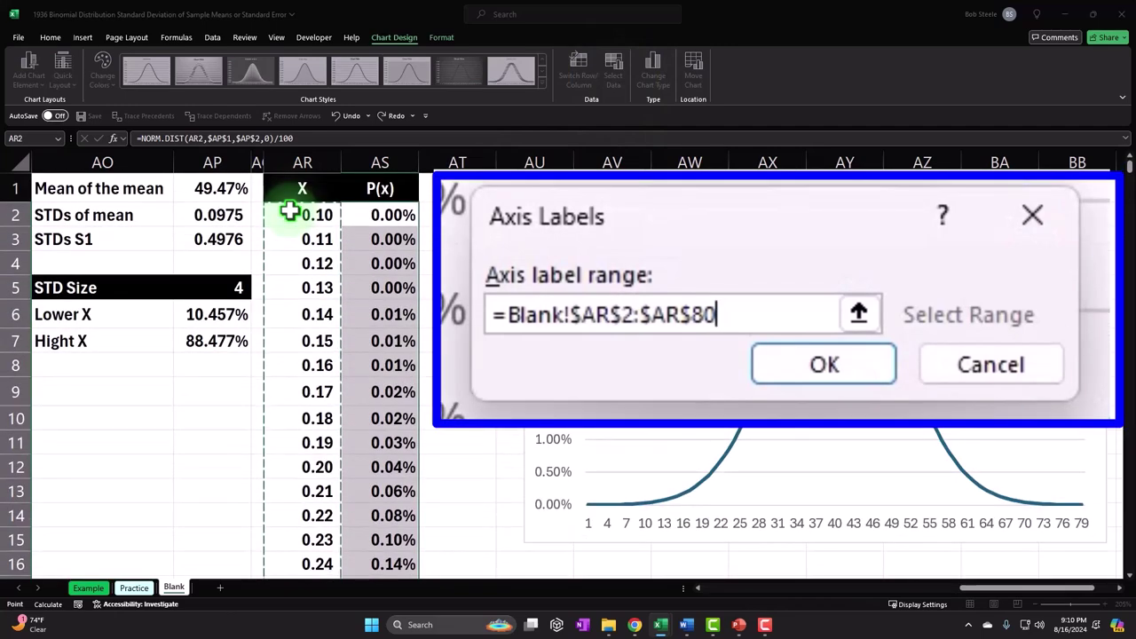
click(859, 313)
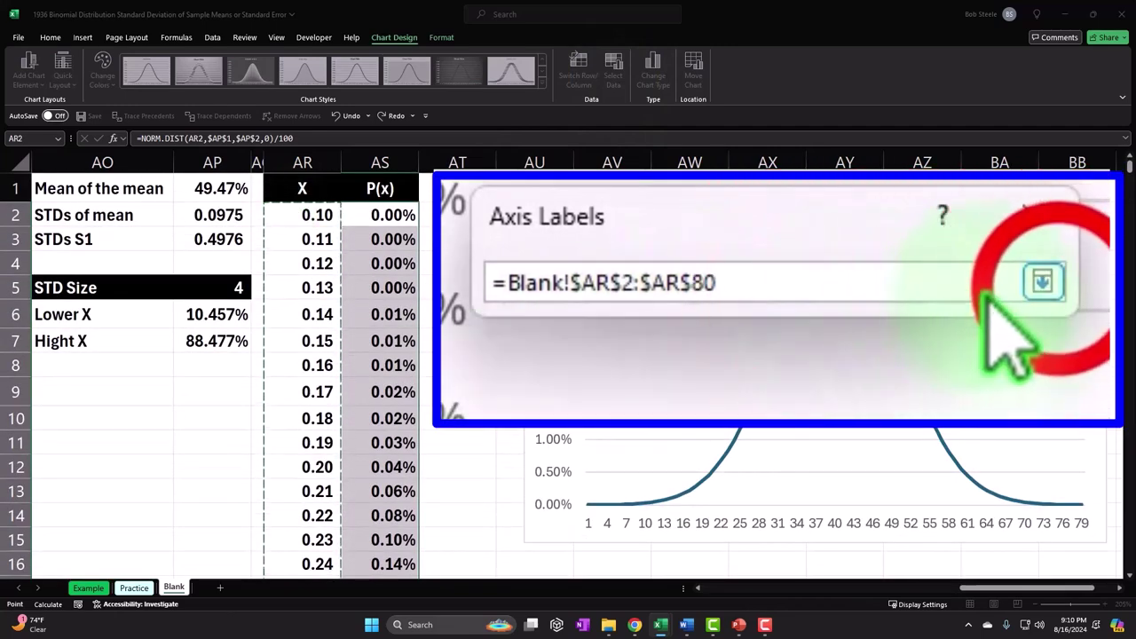
click(1042, 282)
click(680, 355)
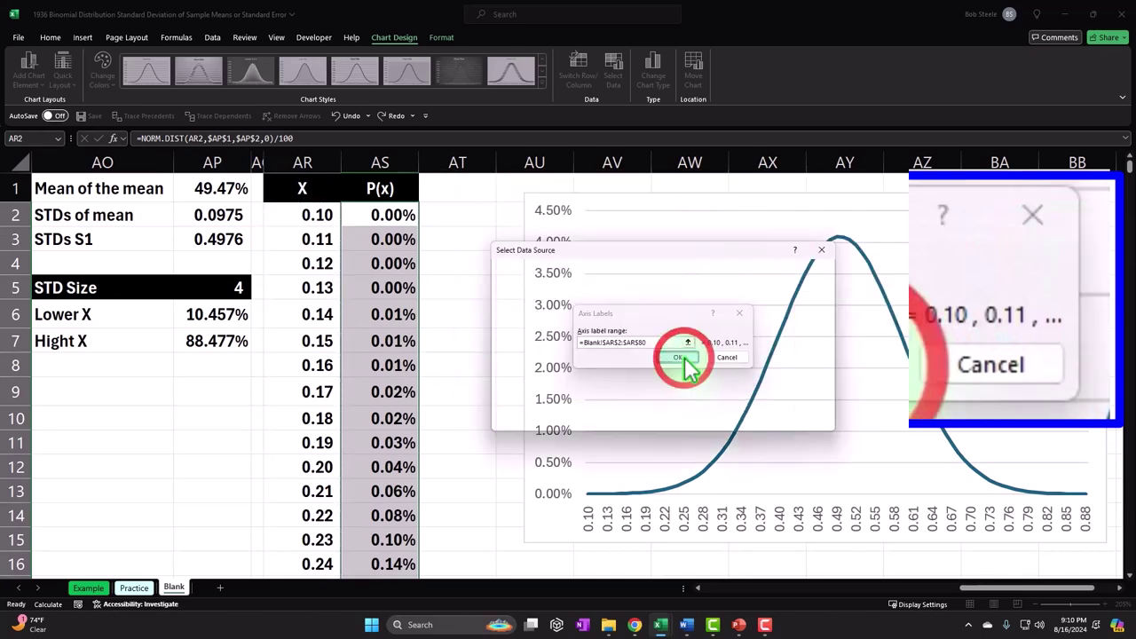
click(761, 418)
drag(616, 199, 644, 399)
scroll(652, 384, down, 4)
- Drag the line chart further down the sheet, clear of the table's top rows
scroll(651, 383, down, 2)
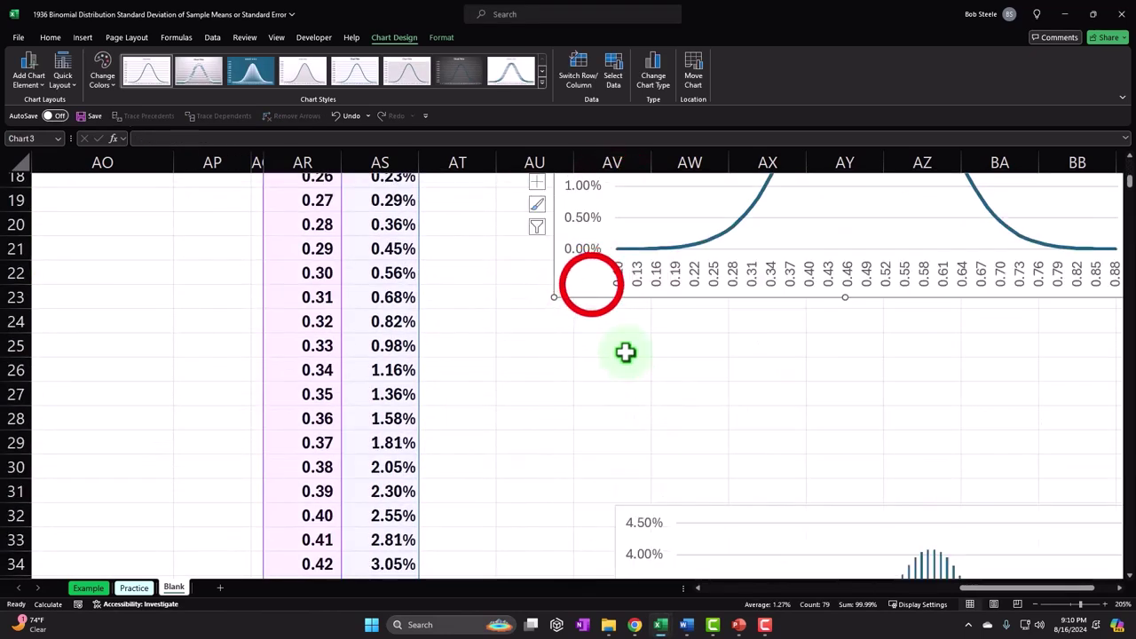
drag(591, 284, 652, 483)
scroll(548, 466, up, 6)
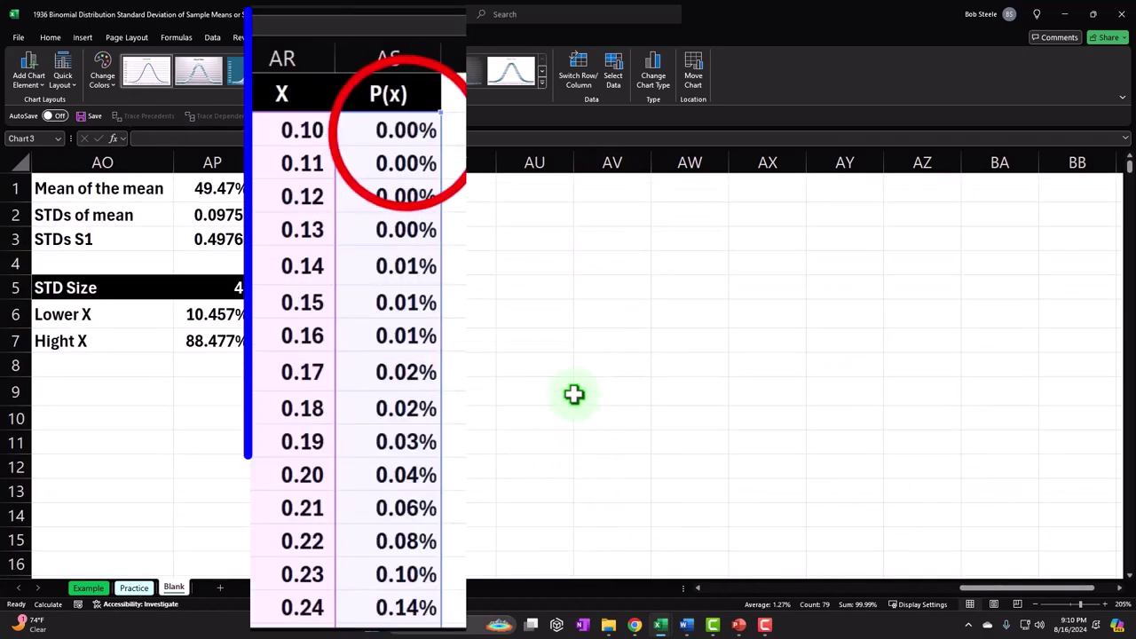
- Select the P(x) values from AS2 down to AS80
click(391, 215)
key(ctrl+shift+Down)
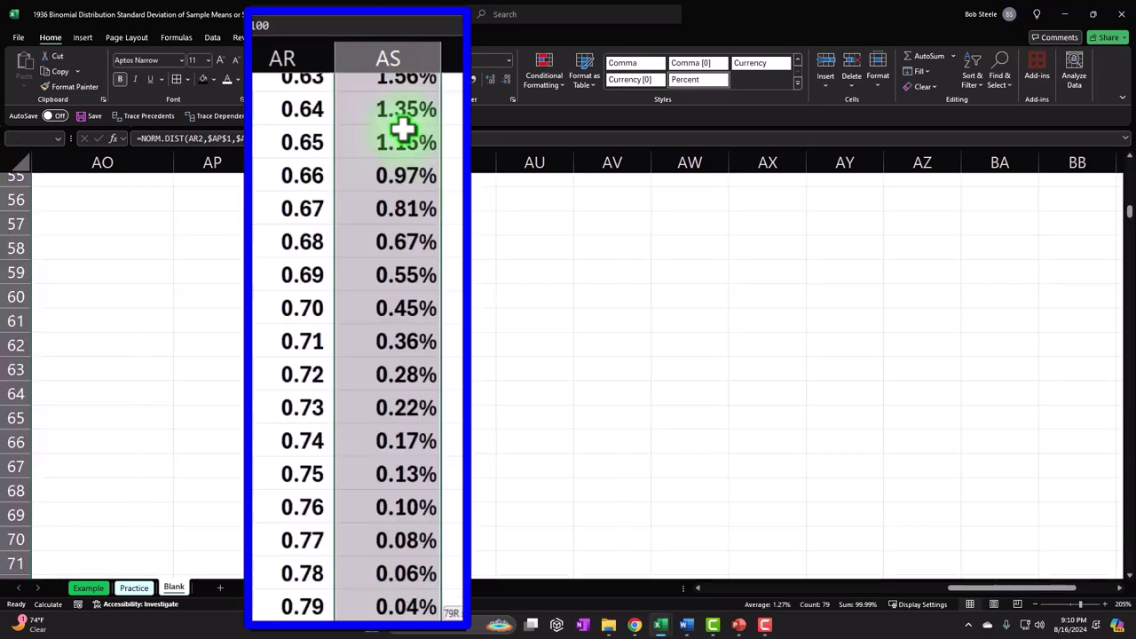
key(ctrl+BackSpace)
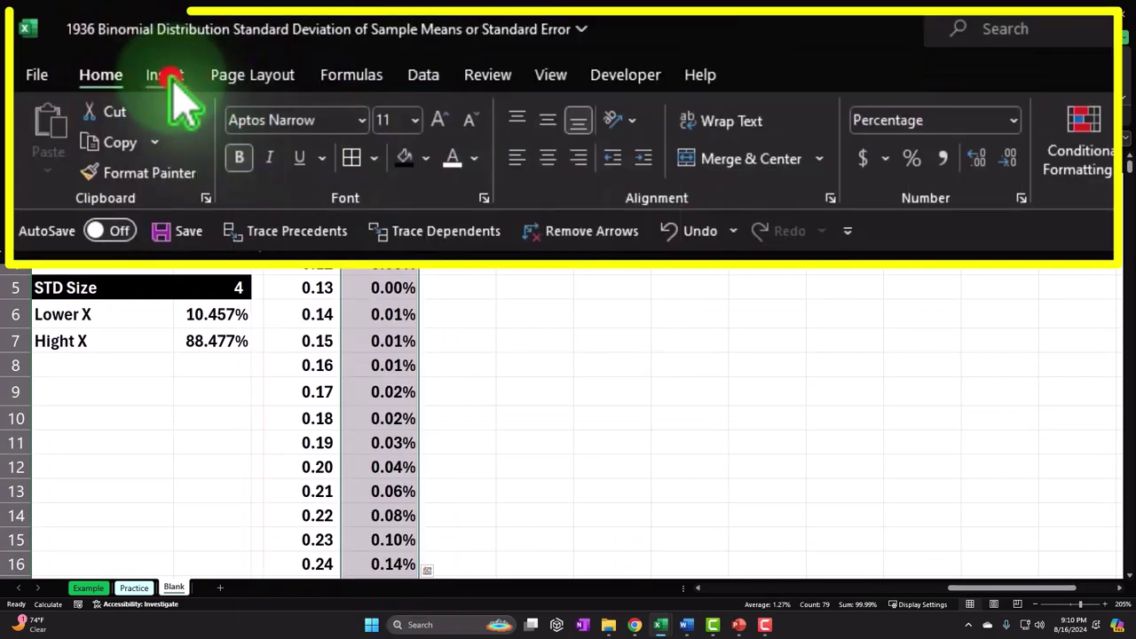
- Insert an area chart of P(x) from All Charts, place it beside the table, and delete its title
click(169, 78)
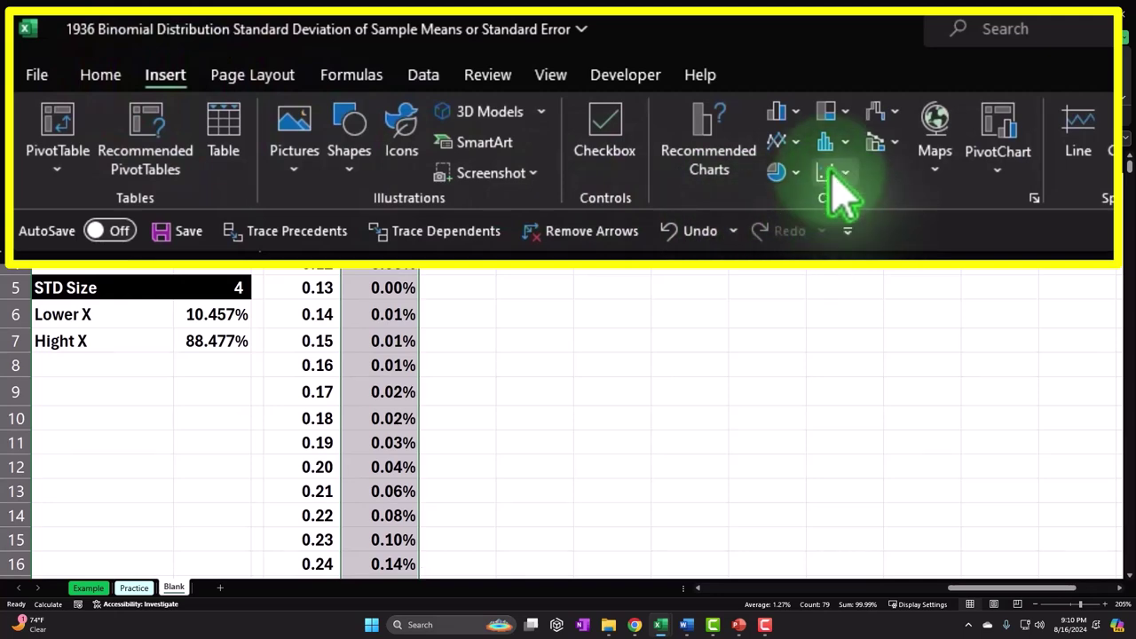
click(1037, 197)
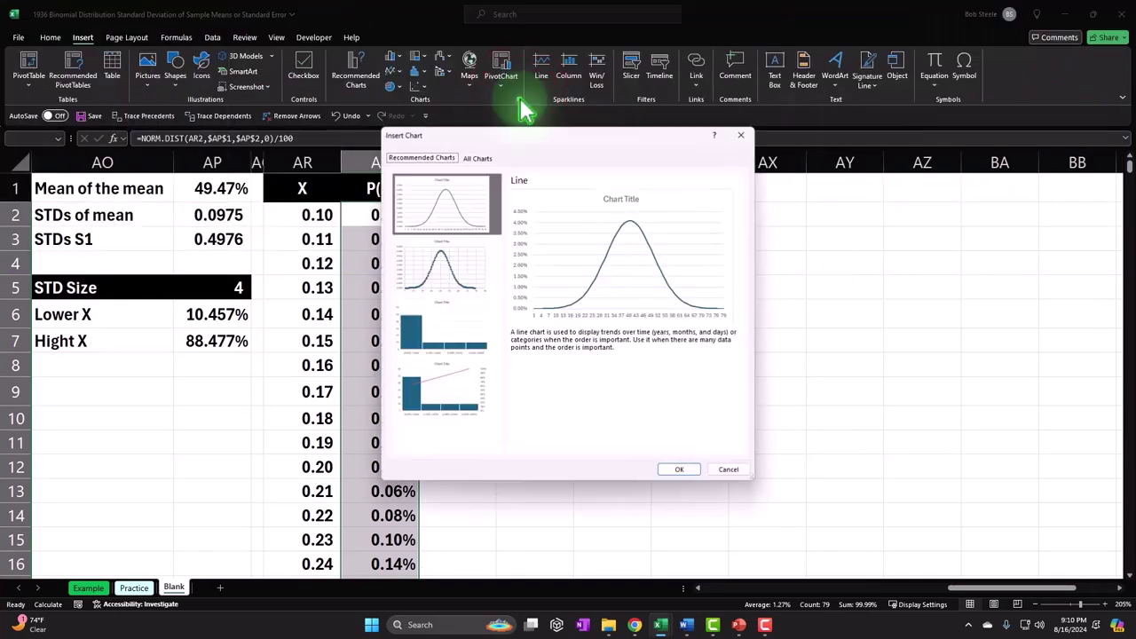
click(546, 65)
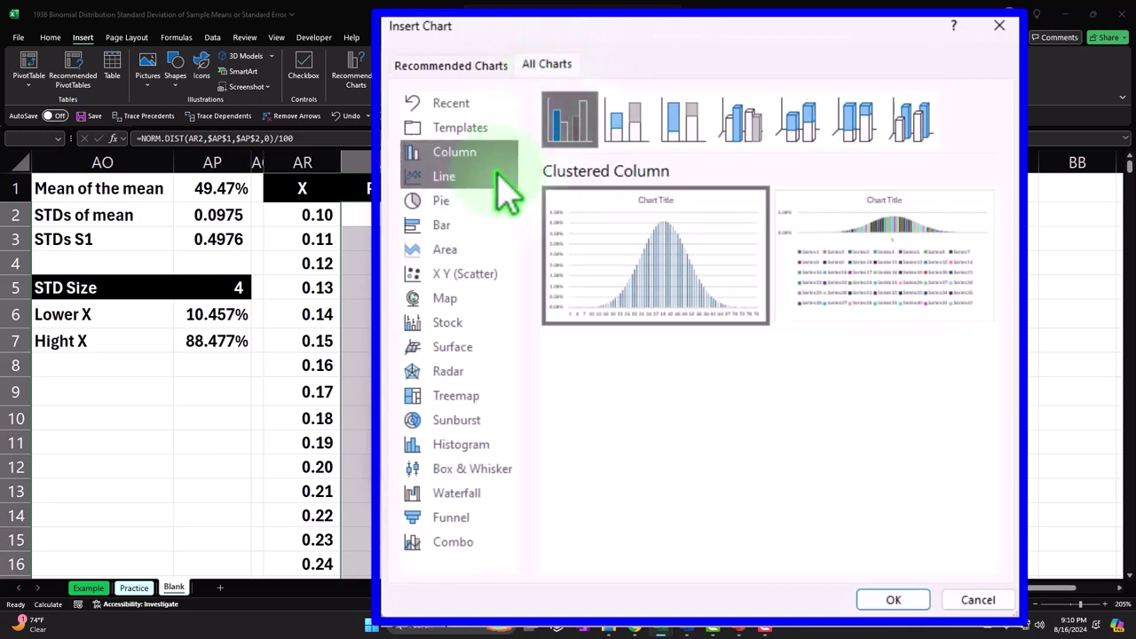
click(464, 250)
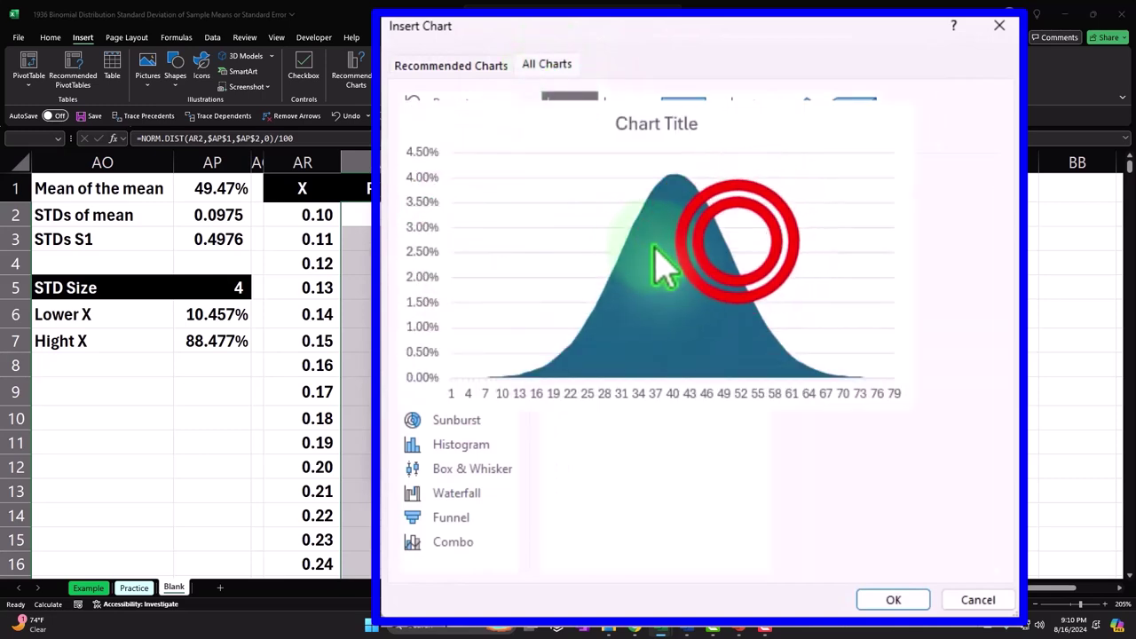
double_click(583, 259)
drag(569, 243, 713, 219)
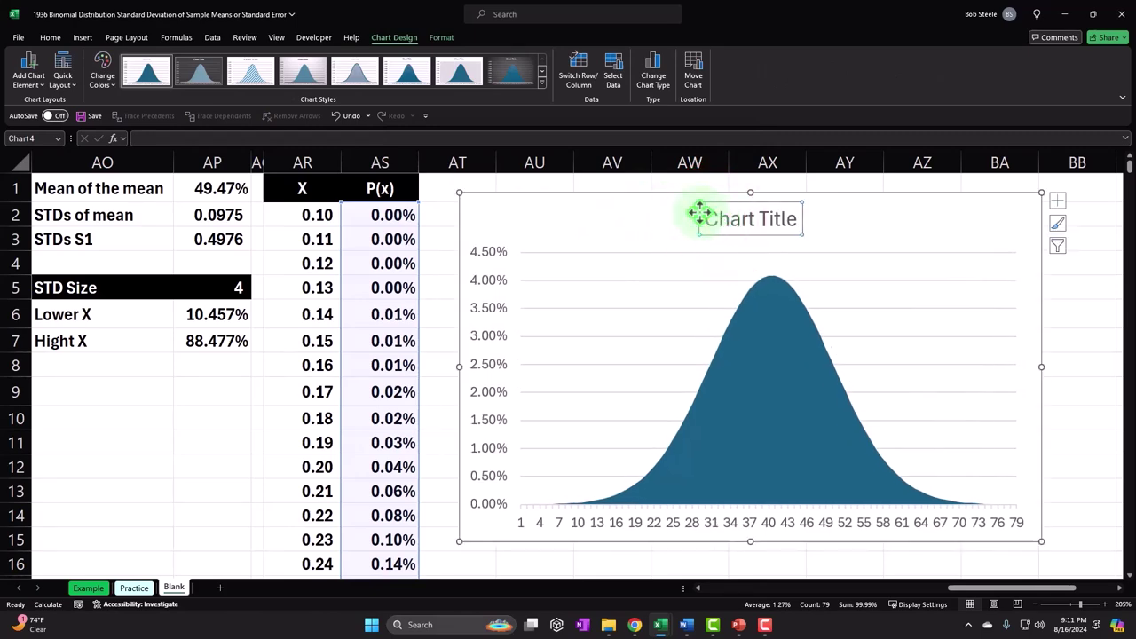
key(Delete)
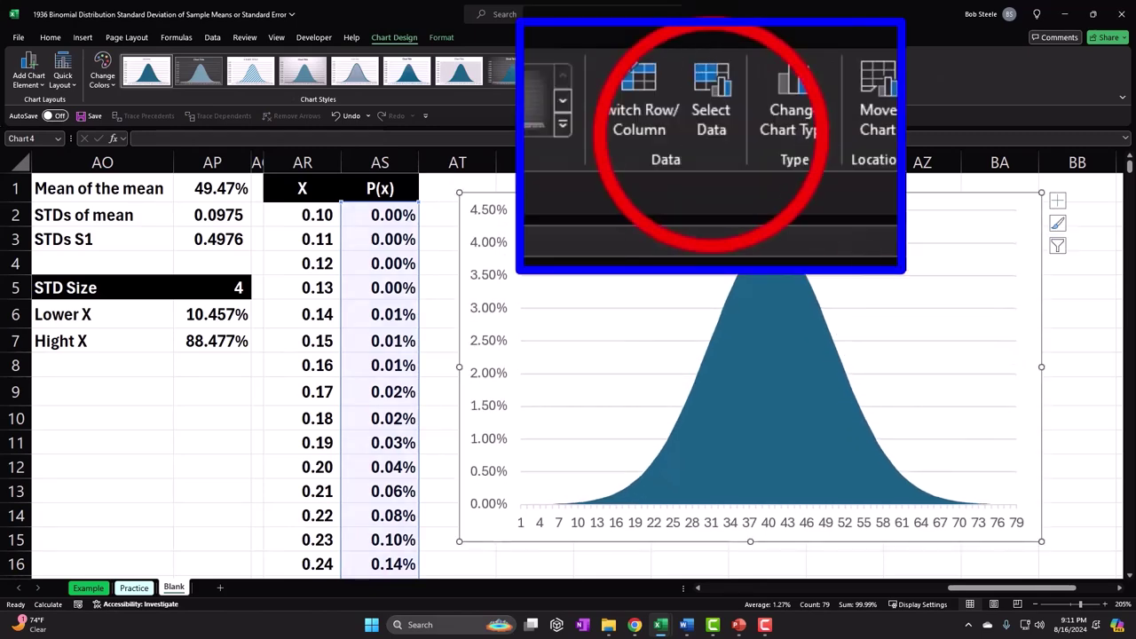
- Set the area chart's horizontal axis labels to the X values in AR2:AR80
click(613, 76)
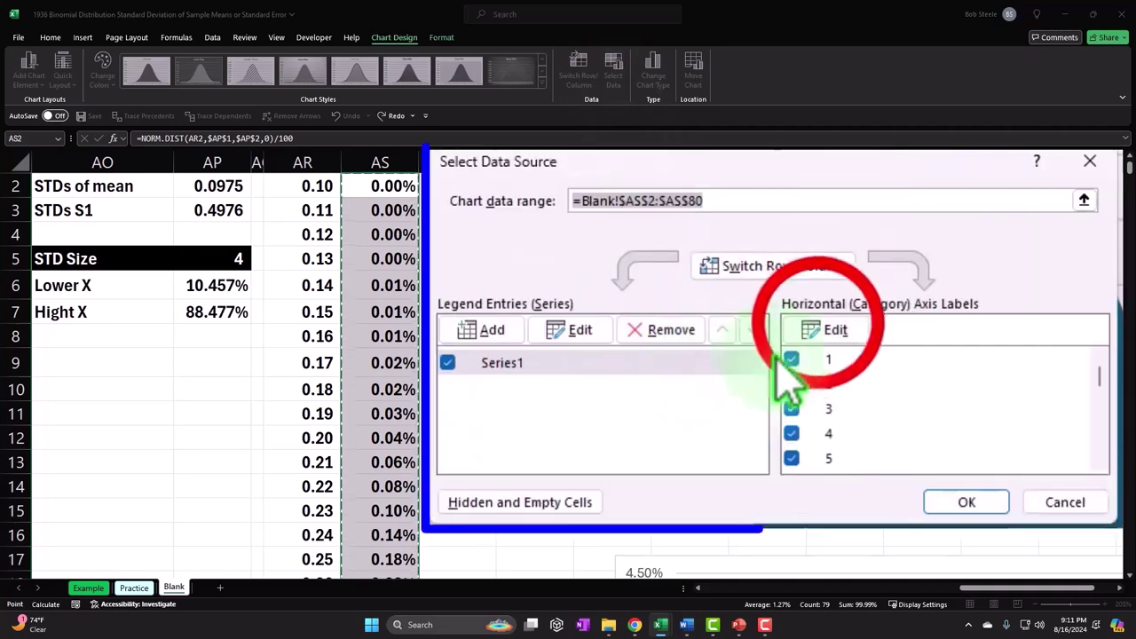
click(690, 333)
click(316, 186)
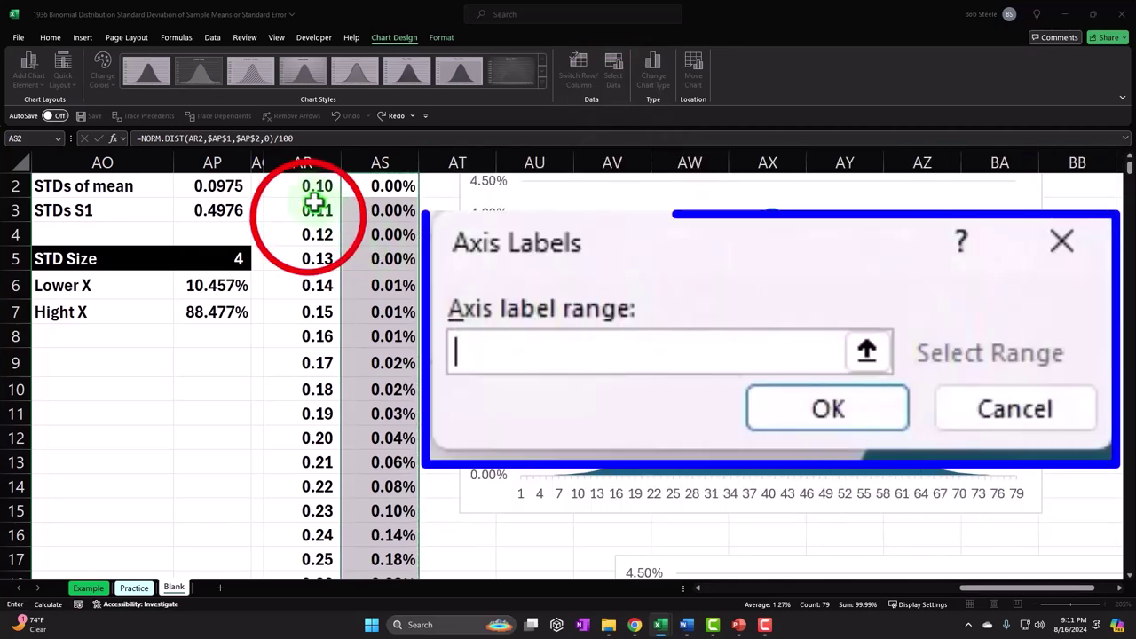
scroll(307, 216, up, 1)
key(ctrl+shift+Down)
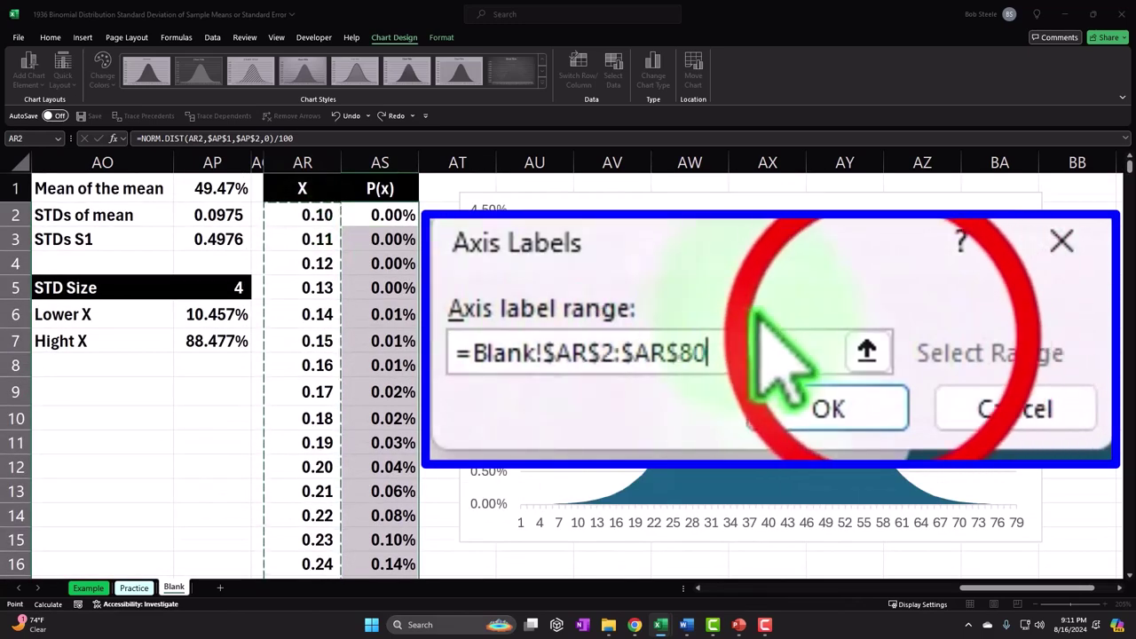
click(867, 353)
click(1073, 319)
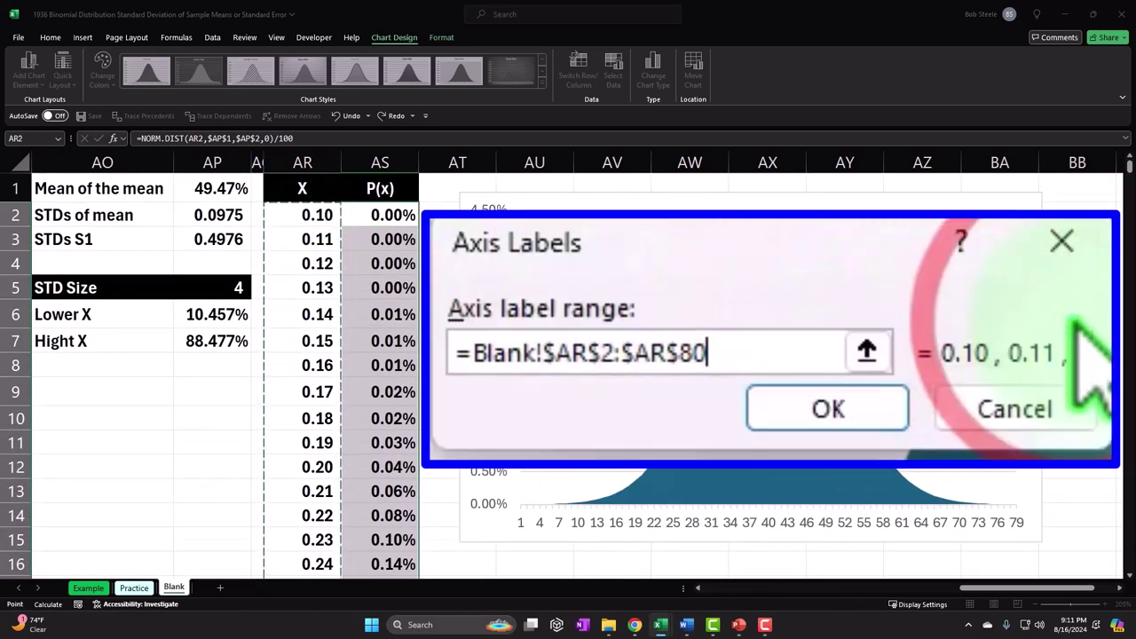
click(817, 342)
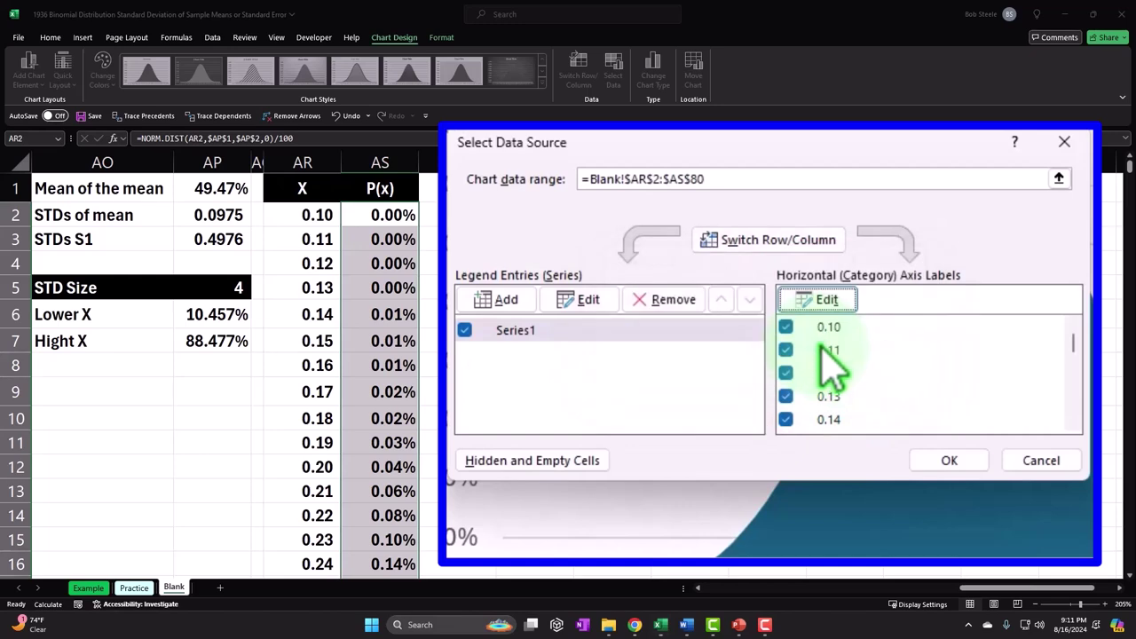
click(950, 461)
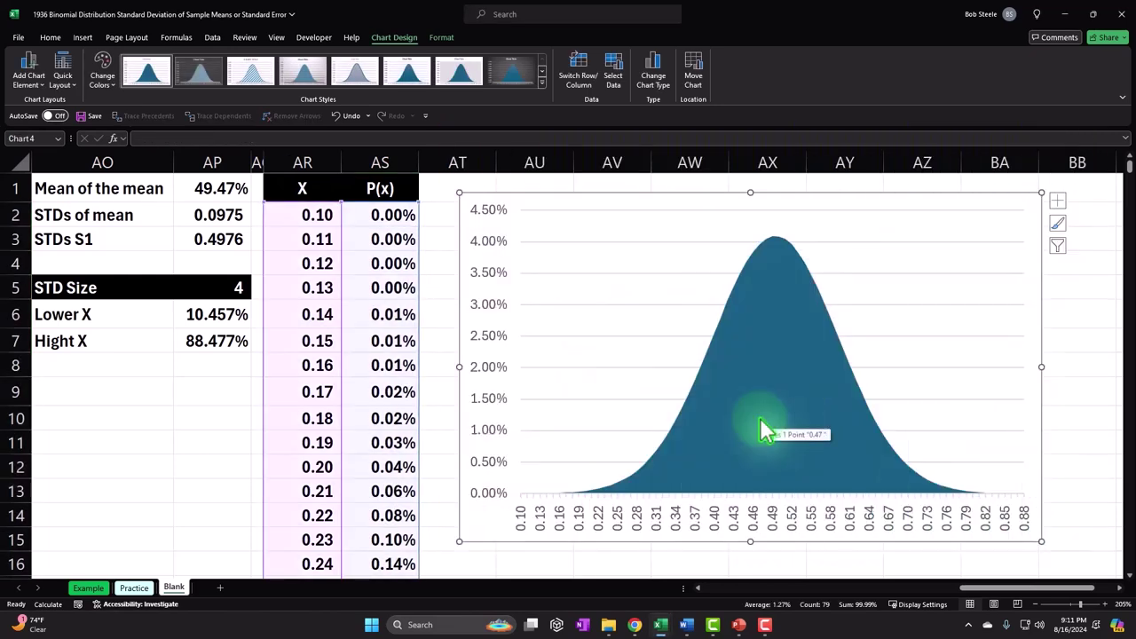
- Shift the area chart slightly right and move to cell AT1 for a new heading
click(490, 534)
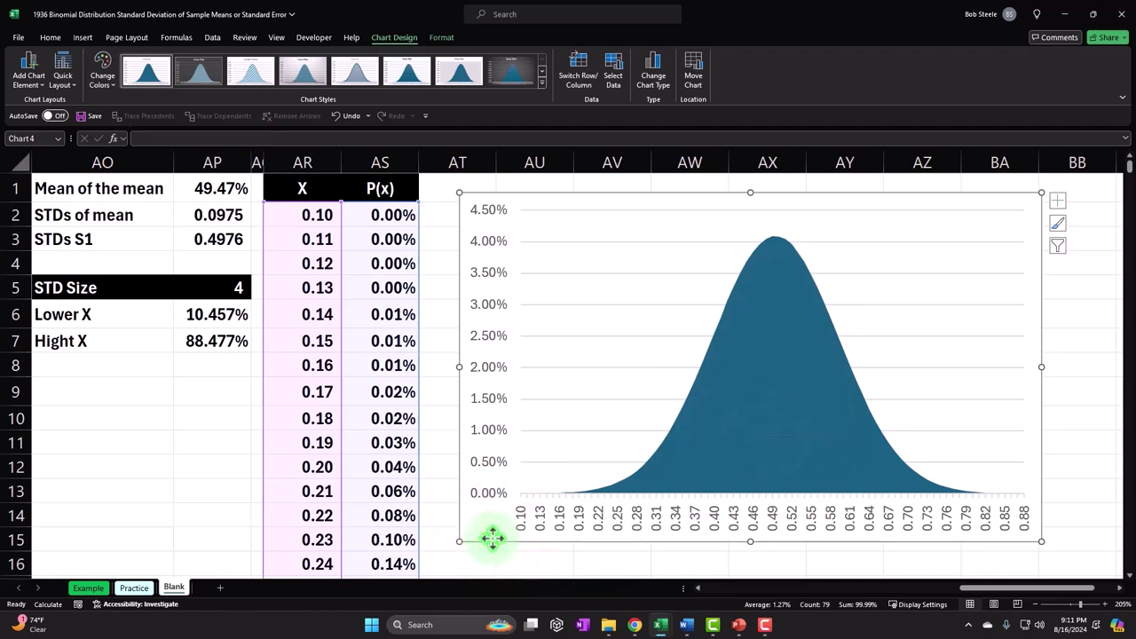
drag(471, 526, 524, 528)
click(458, 306)
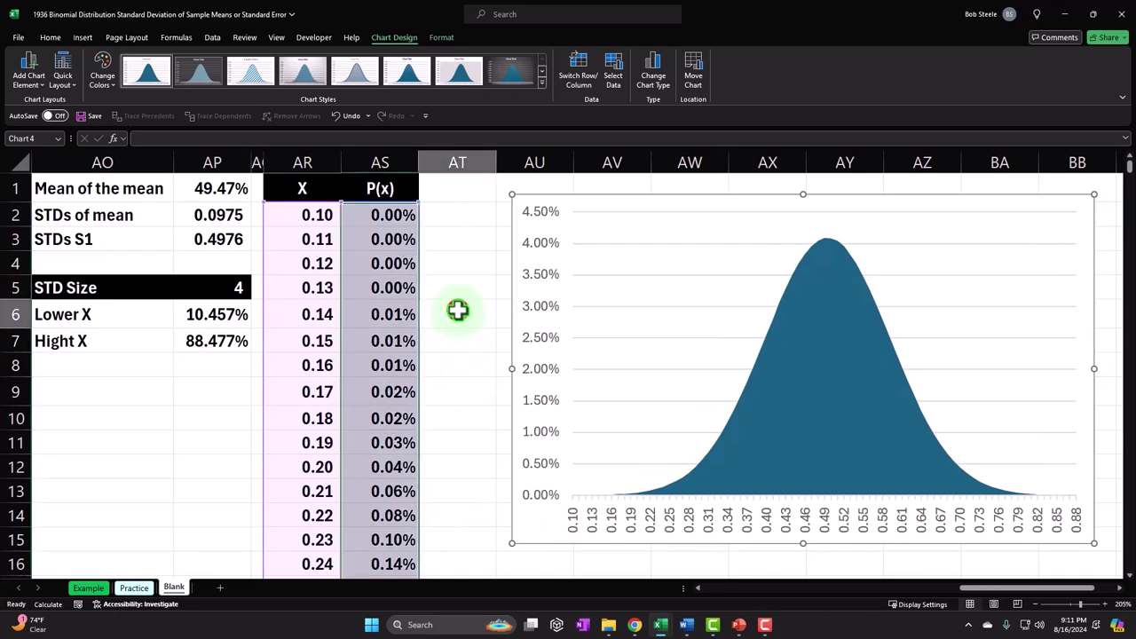
click(686, 593)
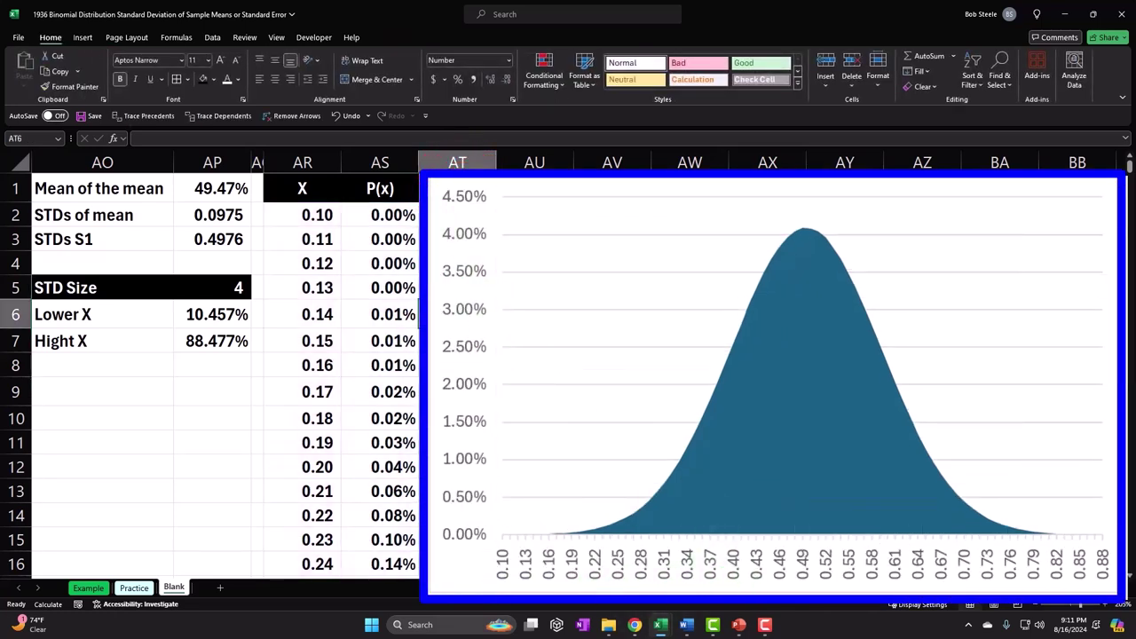
key(ctrl+Up)
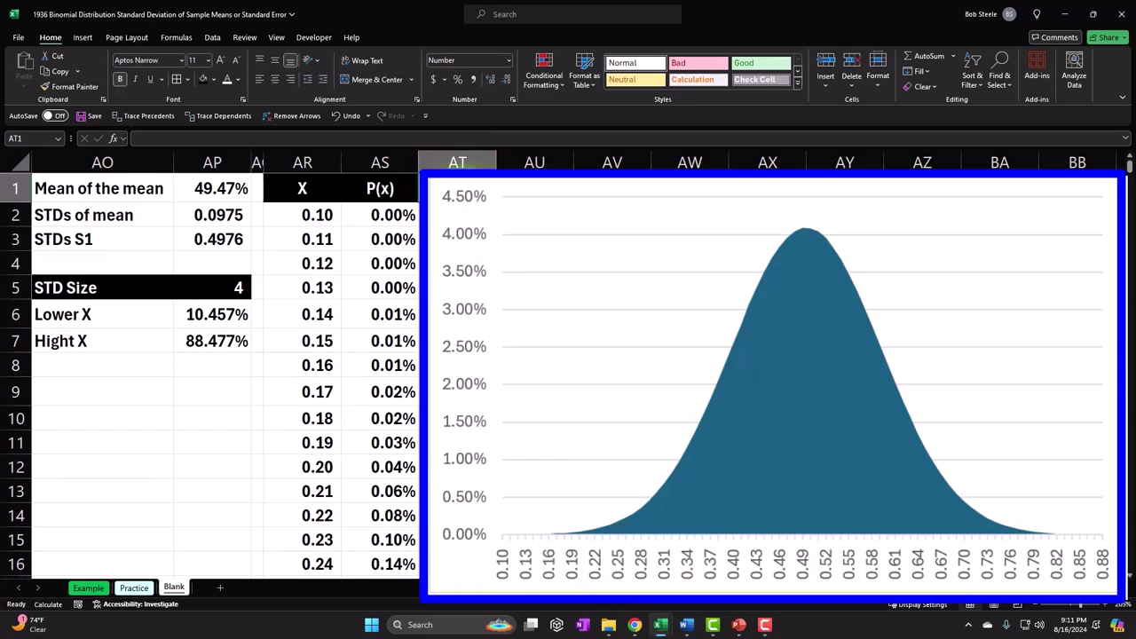
- Enter the heading Z in AT1 and copy the P(x) header's formatting
text(Z)
key(ctrl+Return)
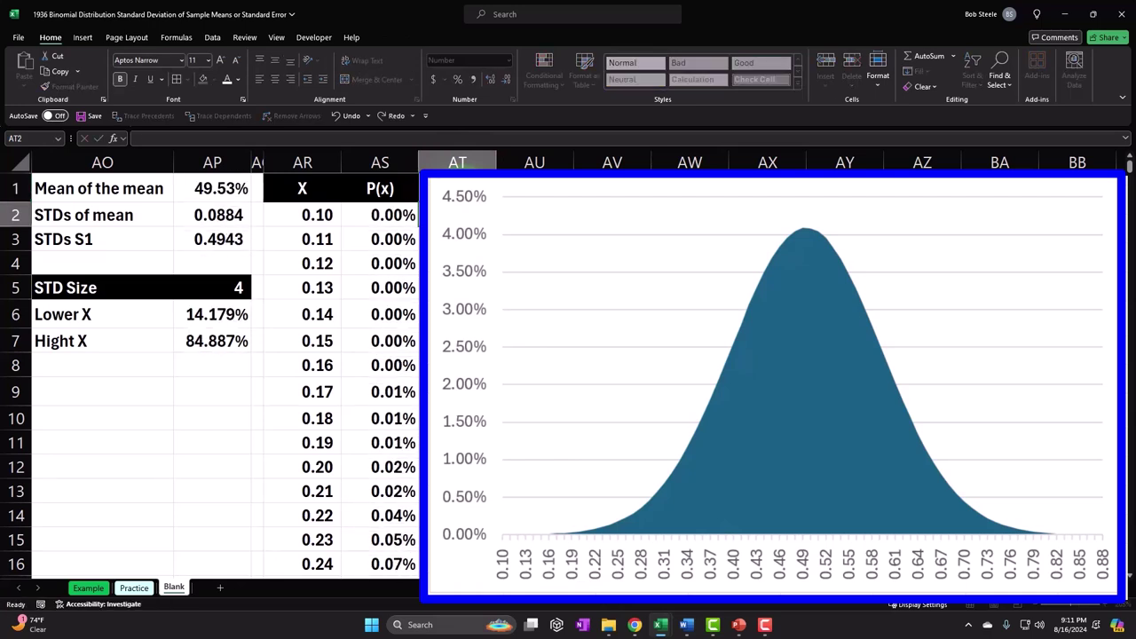
key(Left)
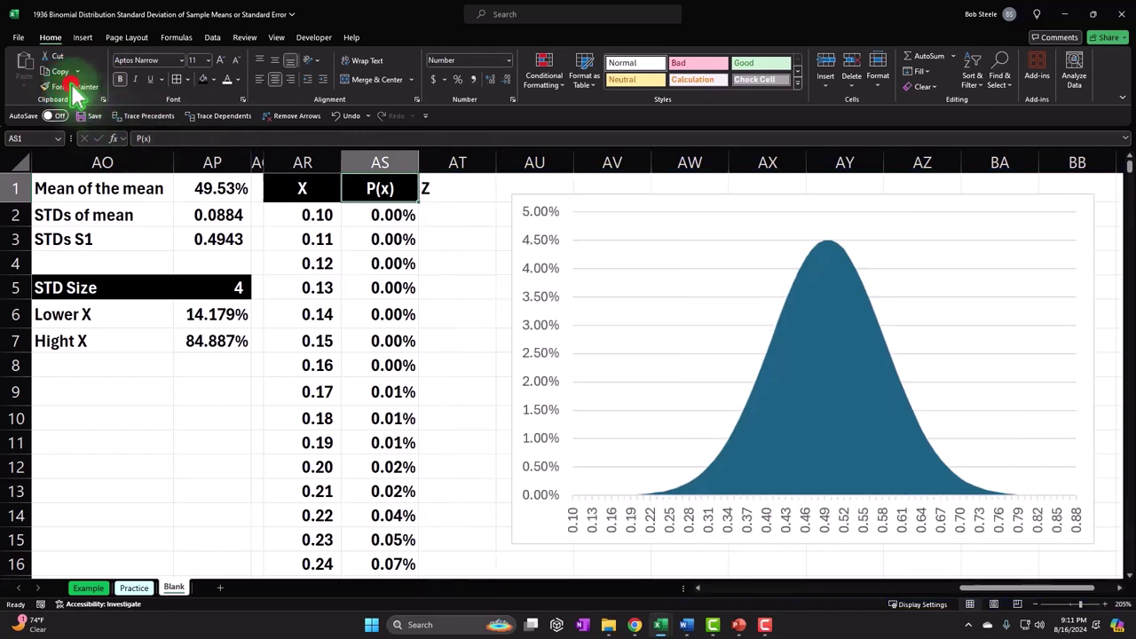
click(75, 86)
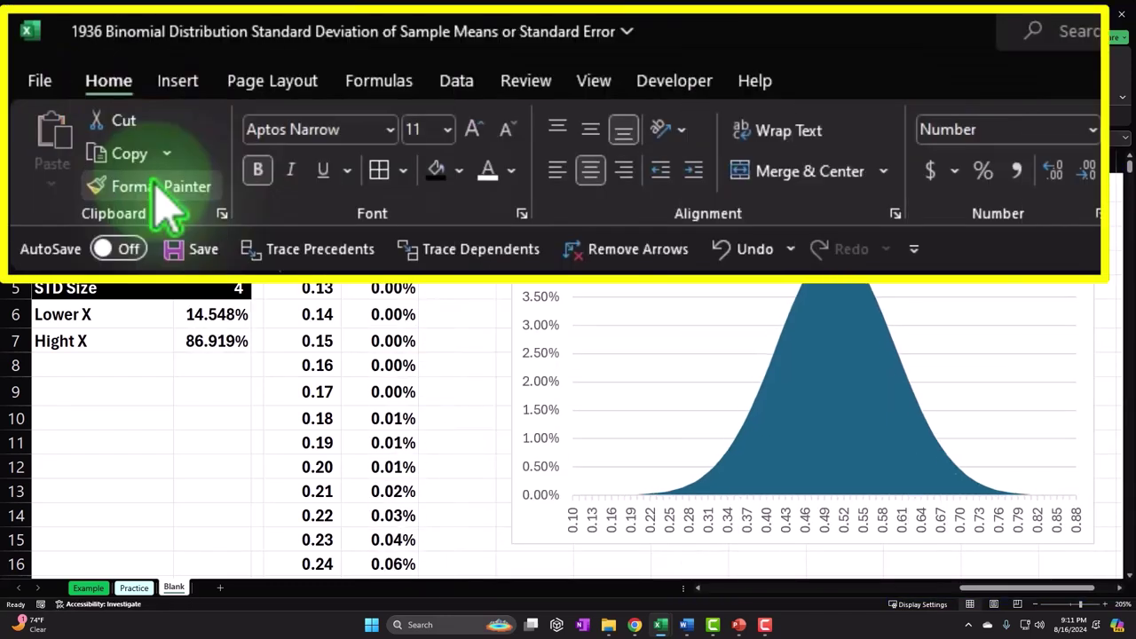
- Enter a Z-score formula: AR2 minus the mean in AP1, divided by the standard deviation in AP2
text(=)
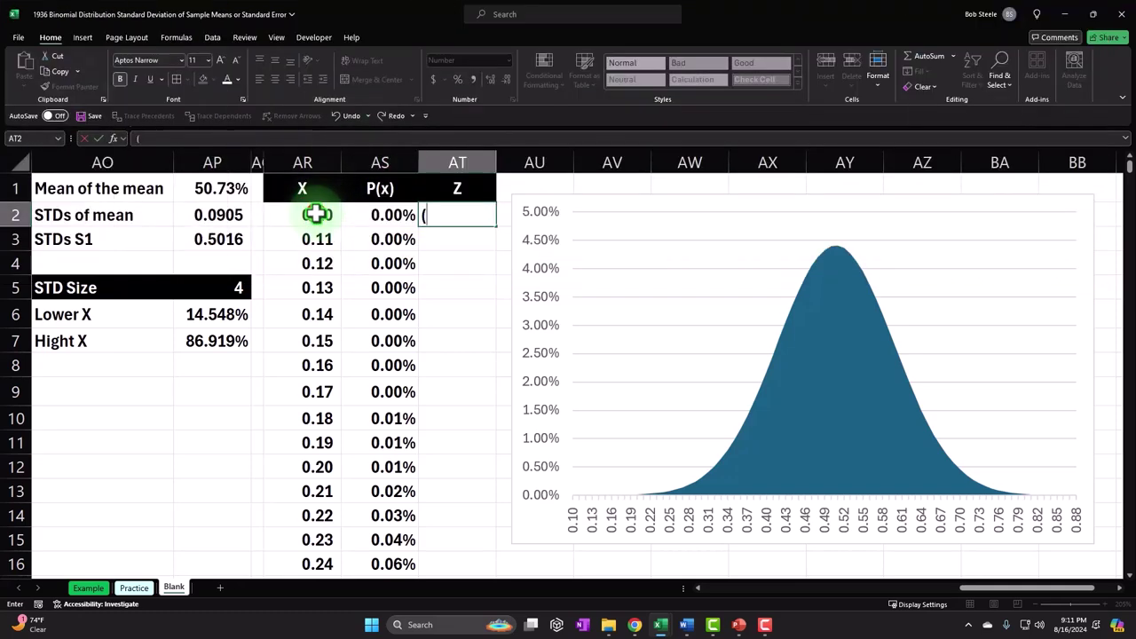
click(316, 210)
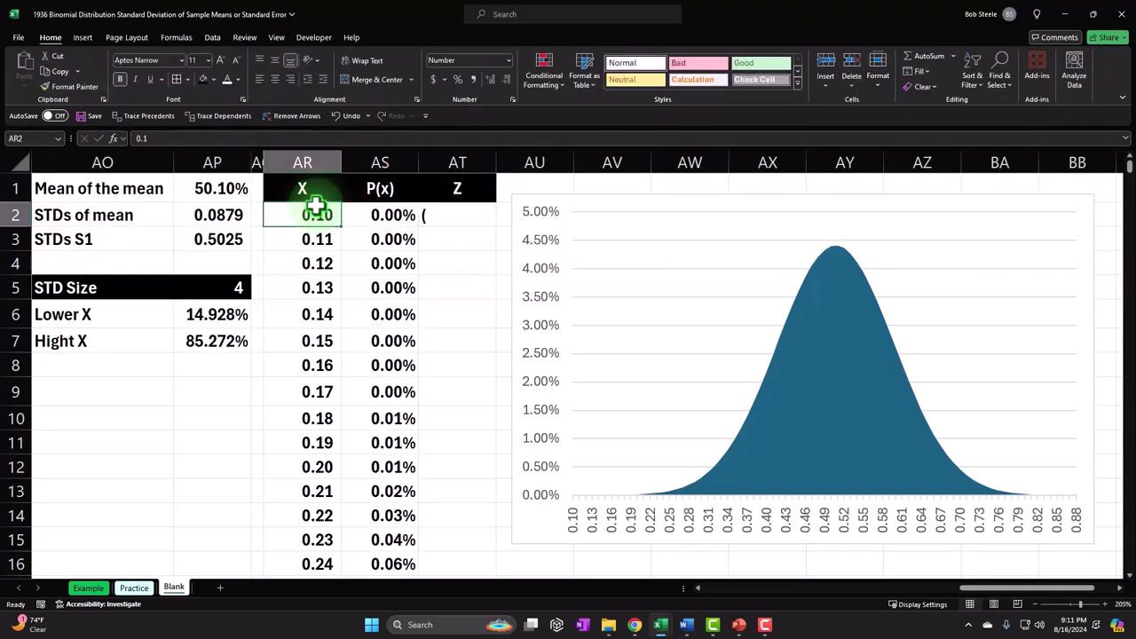
text(-)
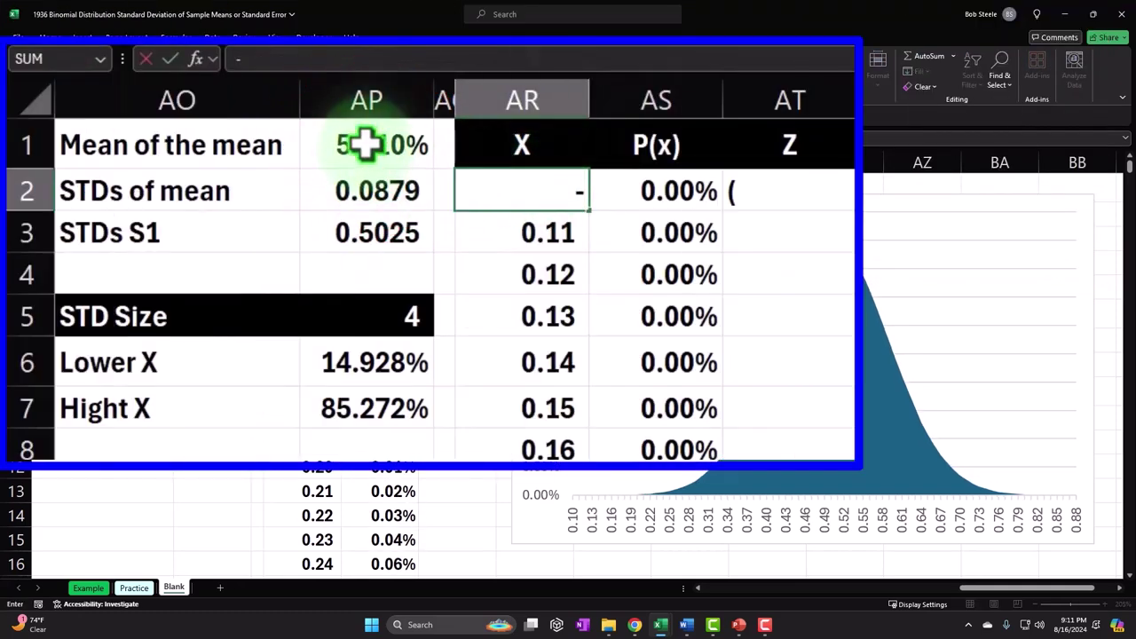
click(368, 161)
text()/)
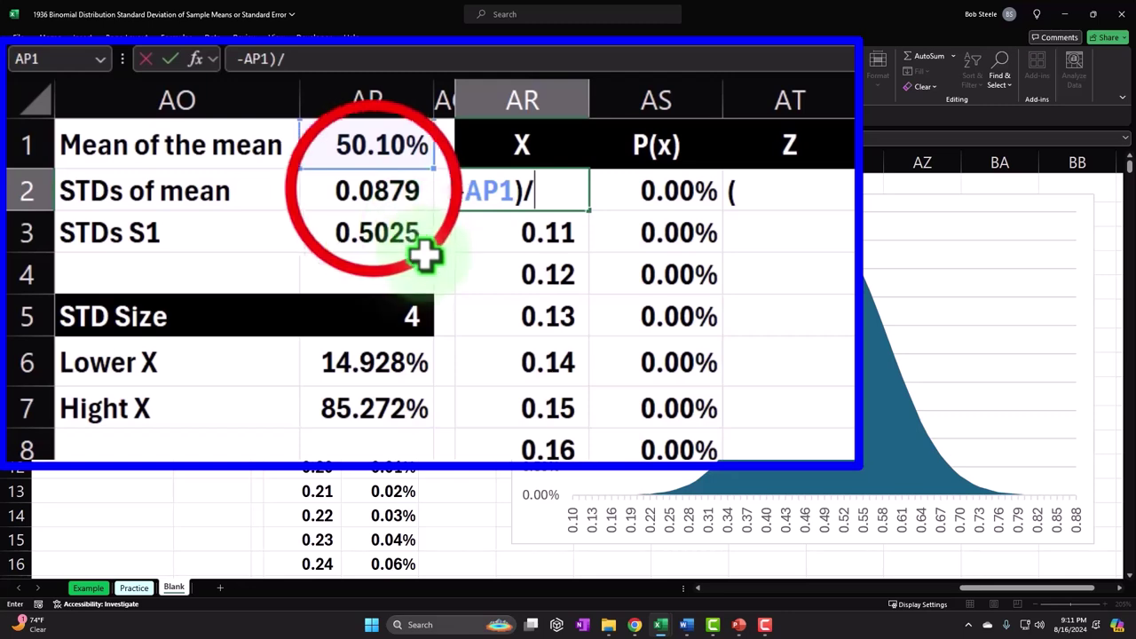
click(217, 214)
key(Return)
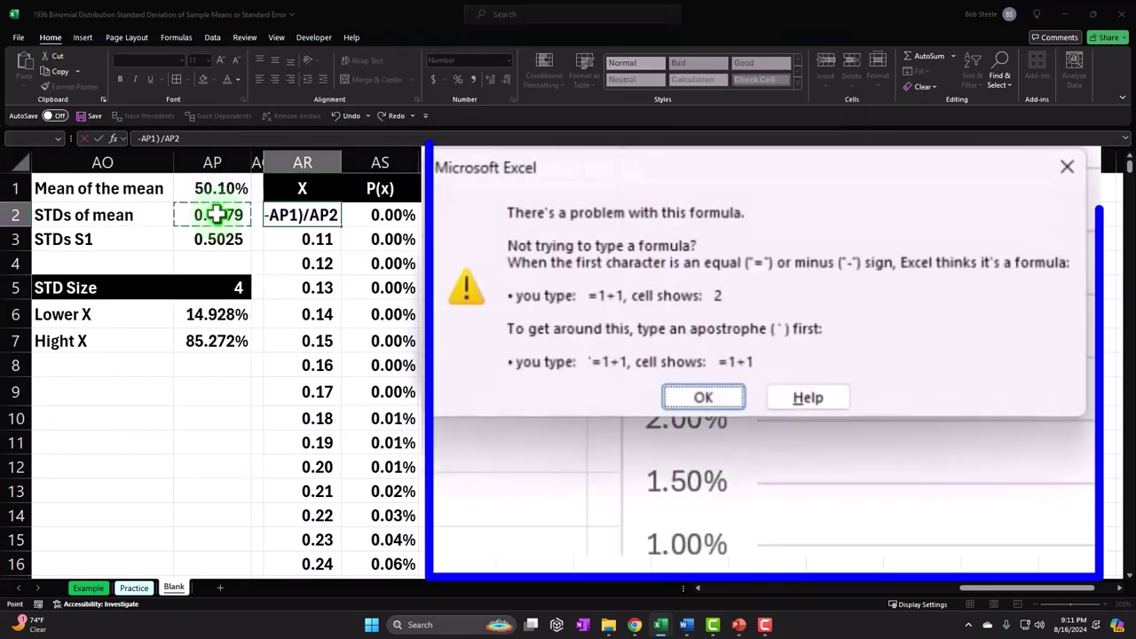
- Dismiss the formula error and undo the mistaken edit so AR2 again holds 0.10
click(543, 383)
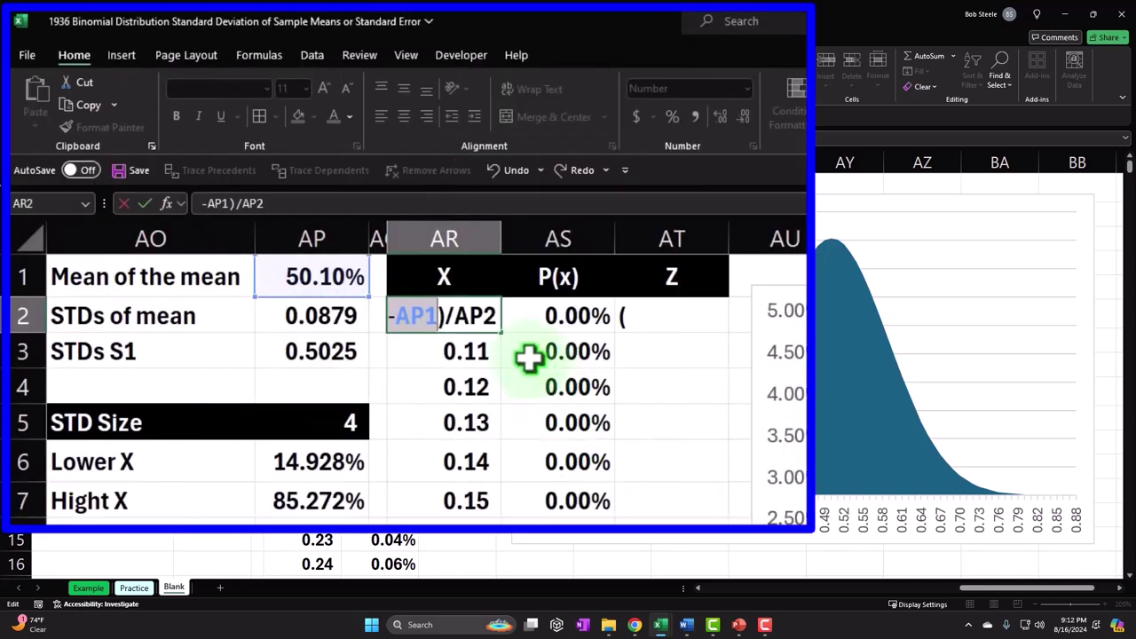
click(501, 167)
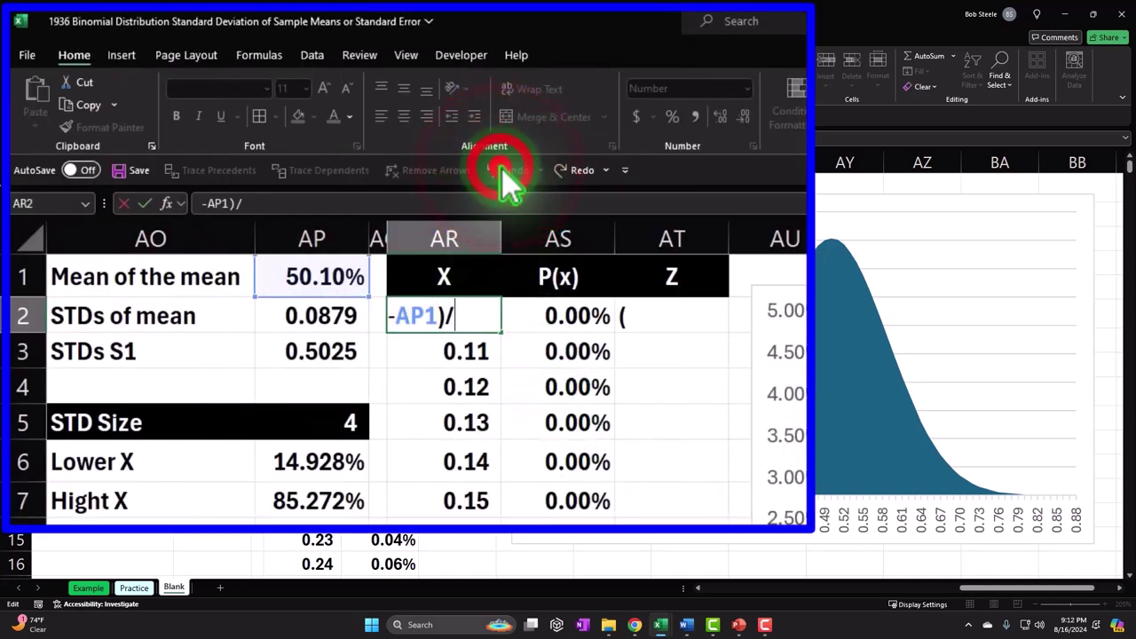
drag(499, 317, 171, 315)
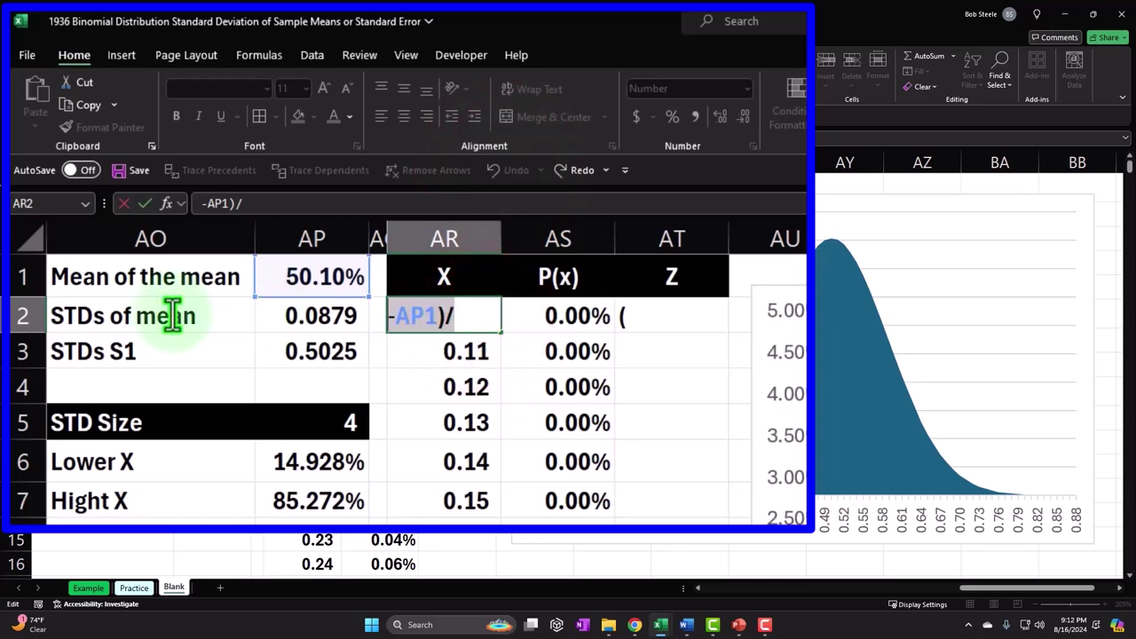
key(Escape)
key(Return)
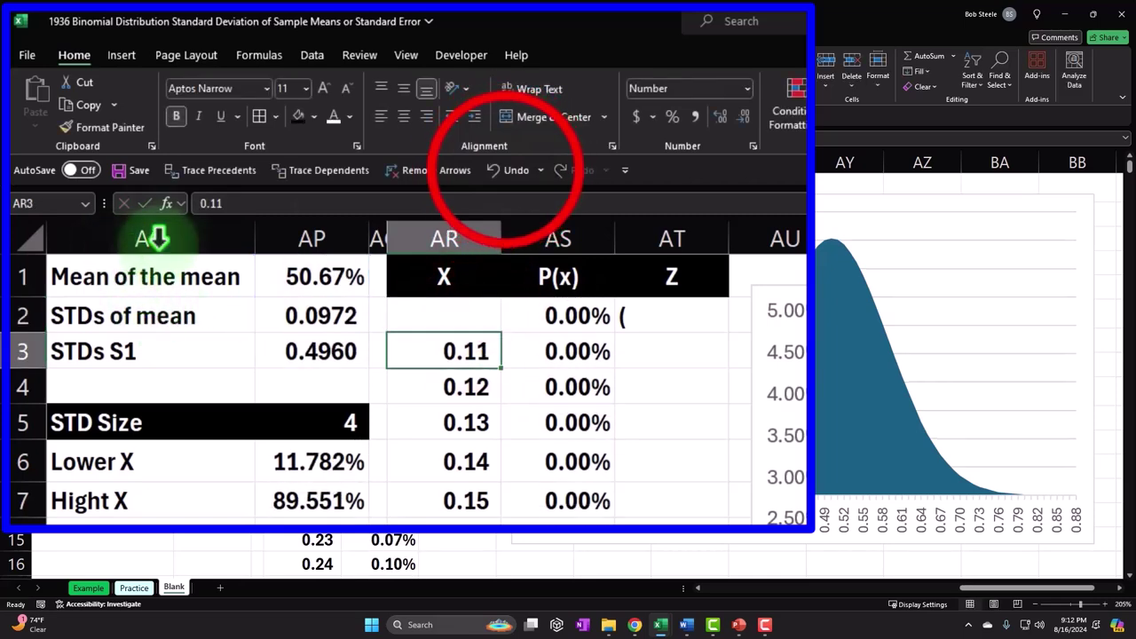
click(511, 177)
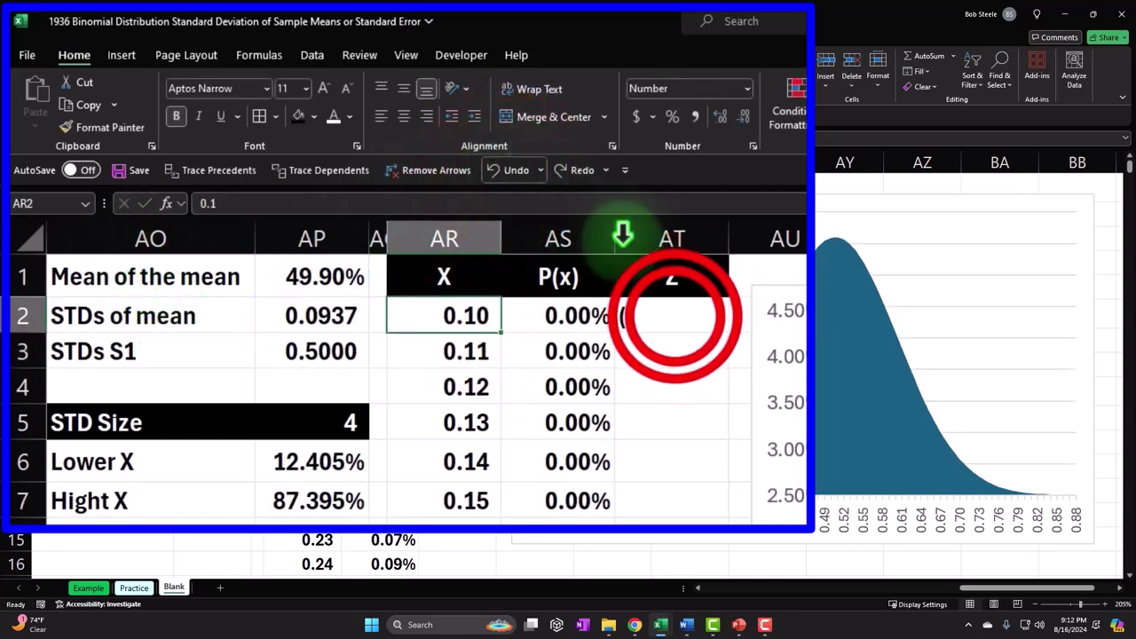
- Enter the Z-score formula =(AR2-AP1)/AP2 in cell AT2
double_click(674, 316)
text(=)
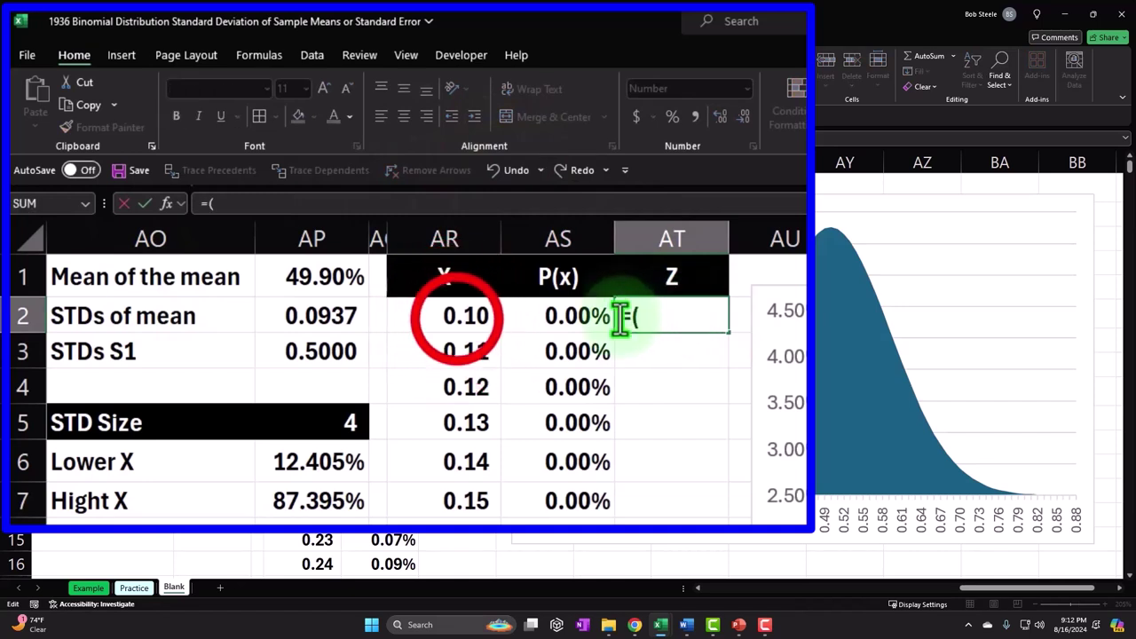
click(451, 316)
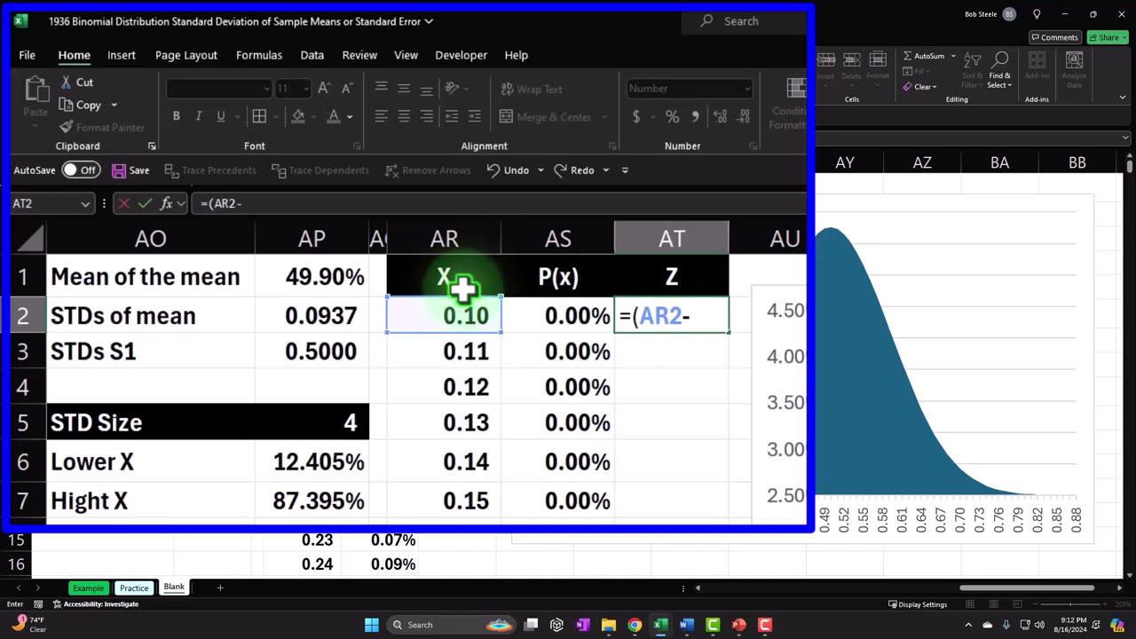
text(-)
click(340, 281)
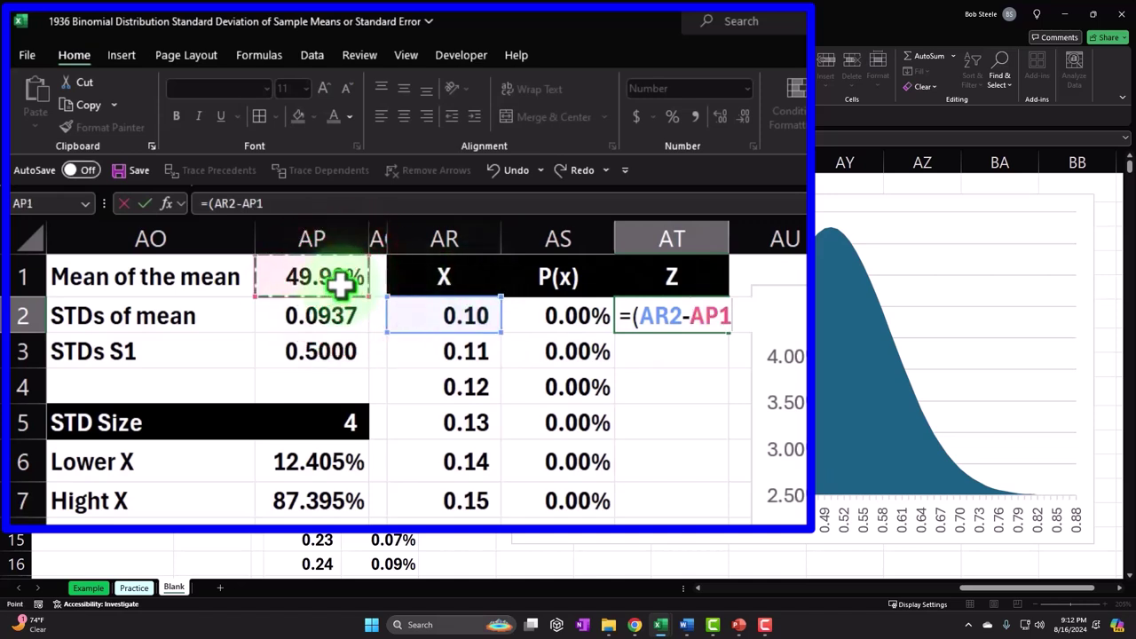
text()/)
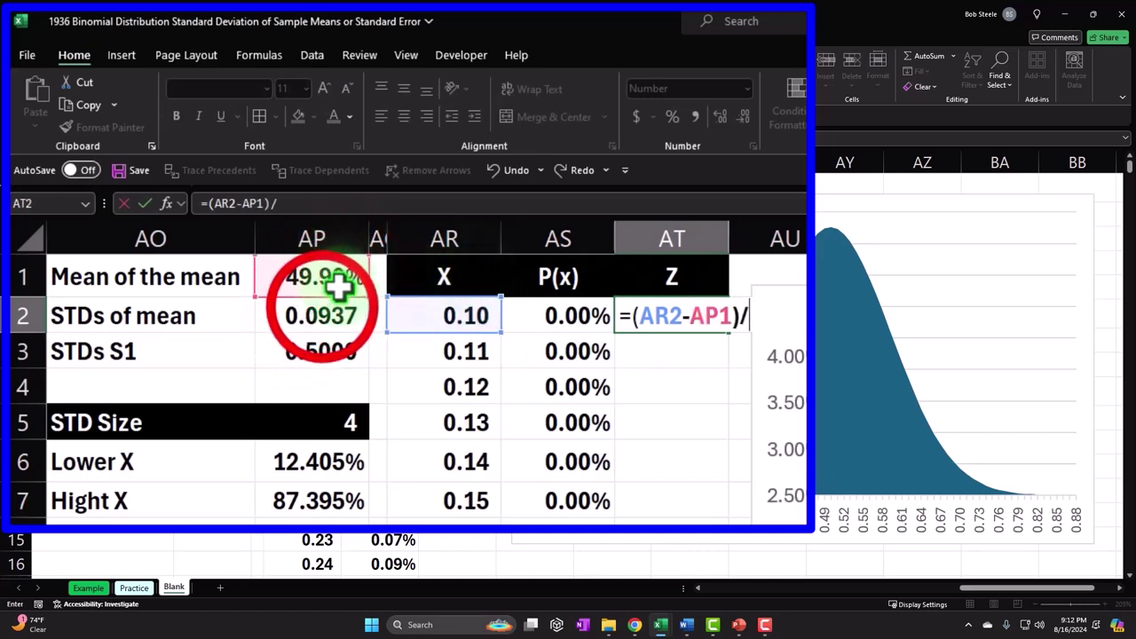
click(321, 311)
key(Return)
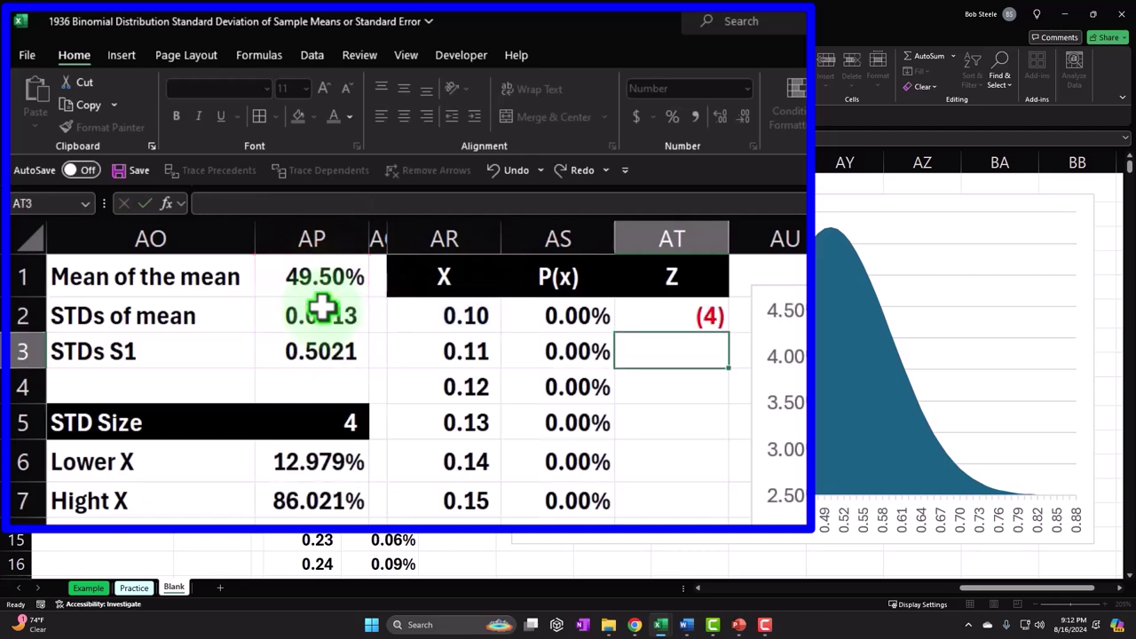
- Make the mean reference absolute ($AP$1) in the AT2 Z formula
key(Up)
double_click(680, 316)
click(703, 317)
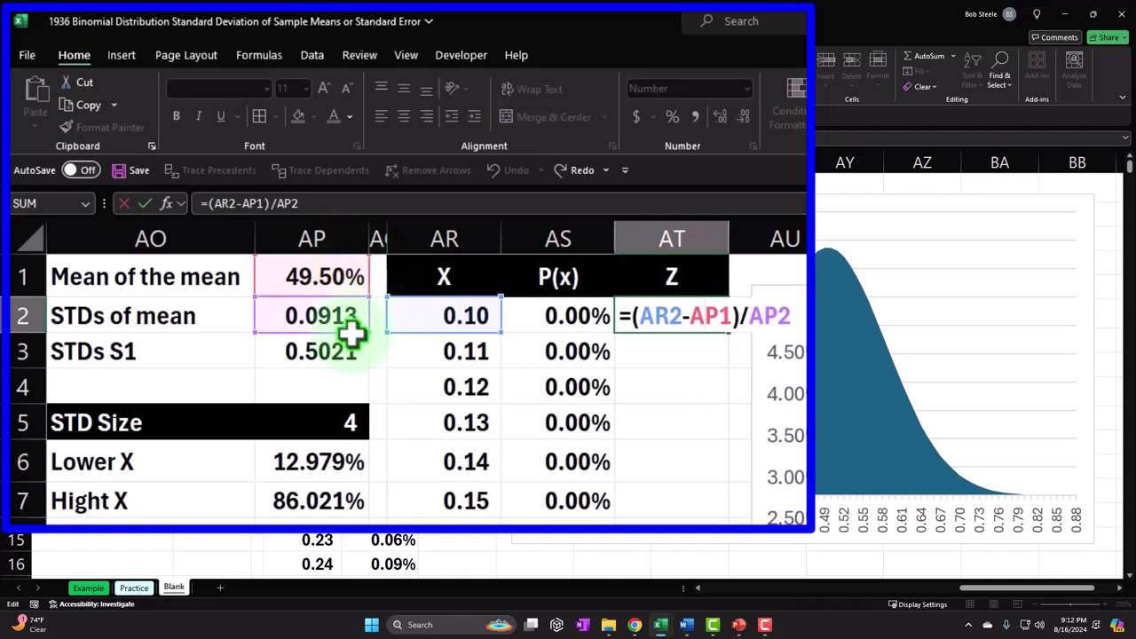
key(F4)
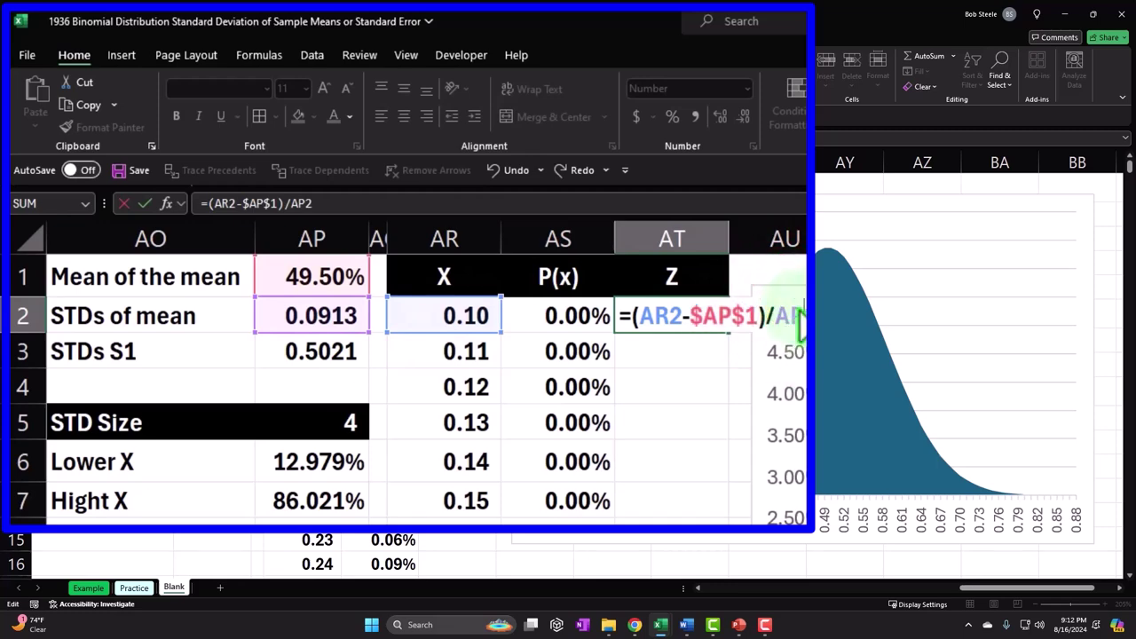
key(Return)
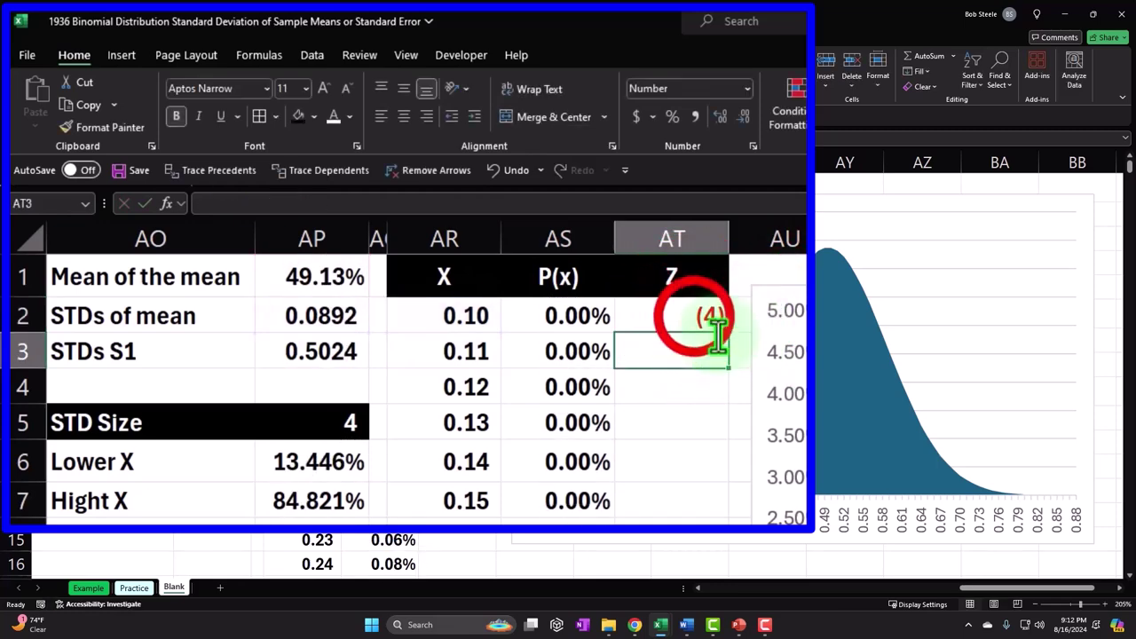
- Show the Z value with two decimals and fill the formula down every X row
click(683, 318)
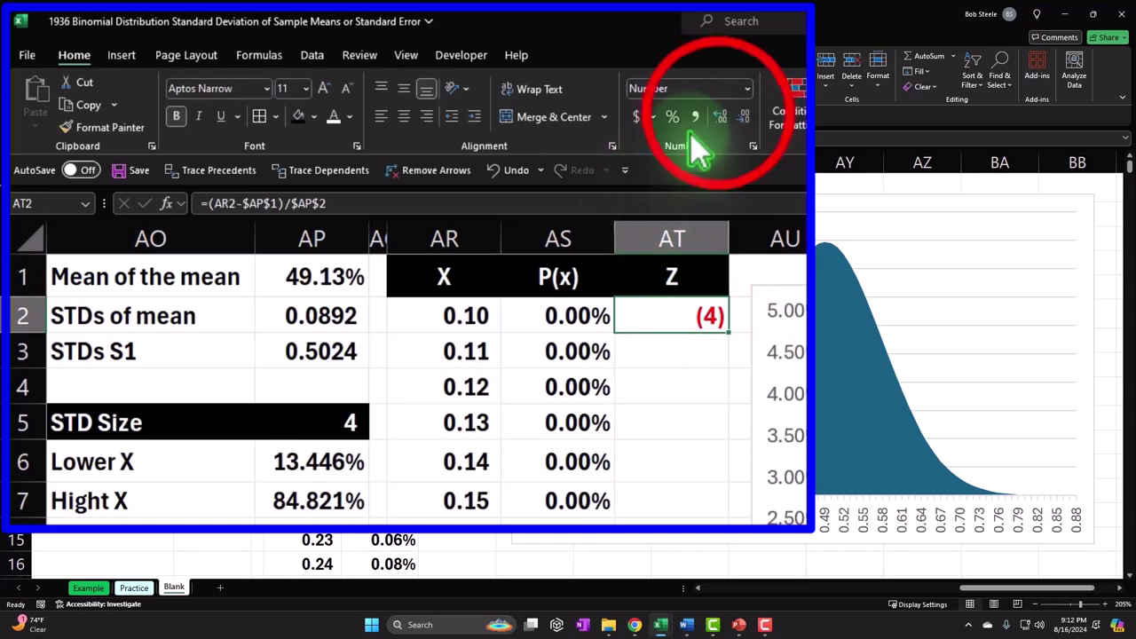
click(716, 119)
click(716, 119)
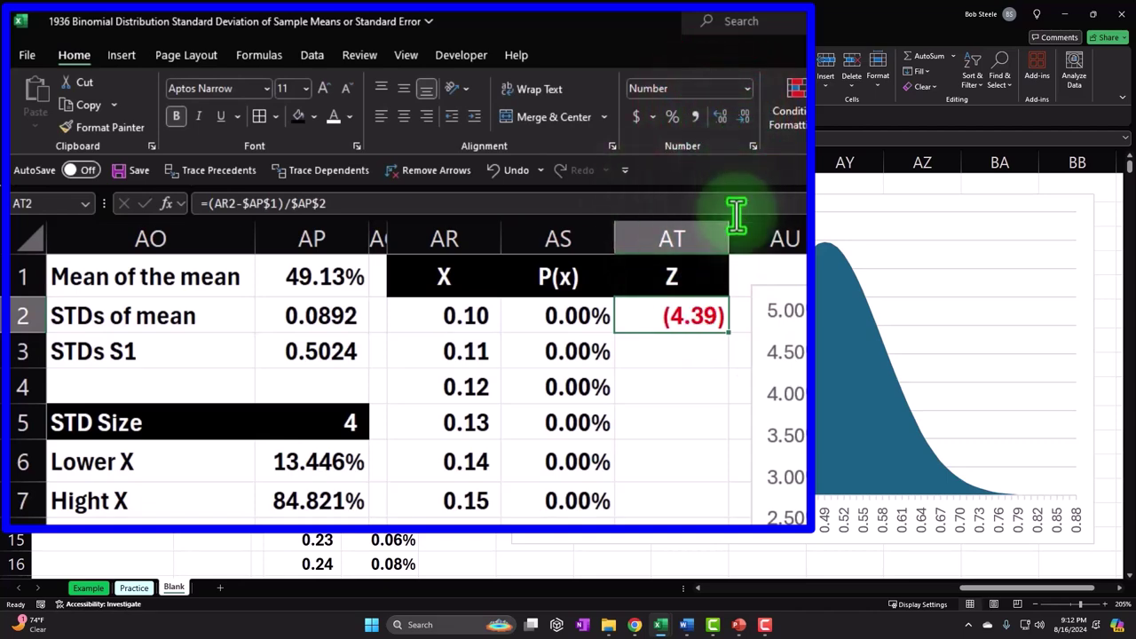
double_click(731, 328)
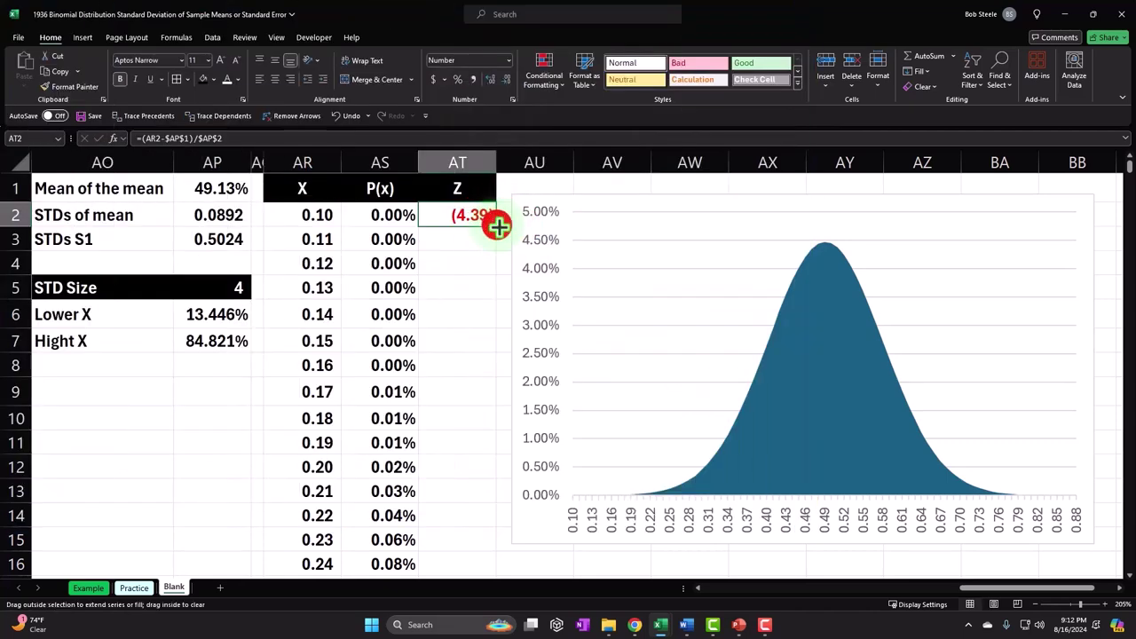
scroll(500, 257, down, 13)
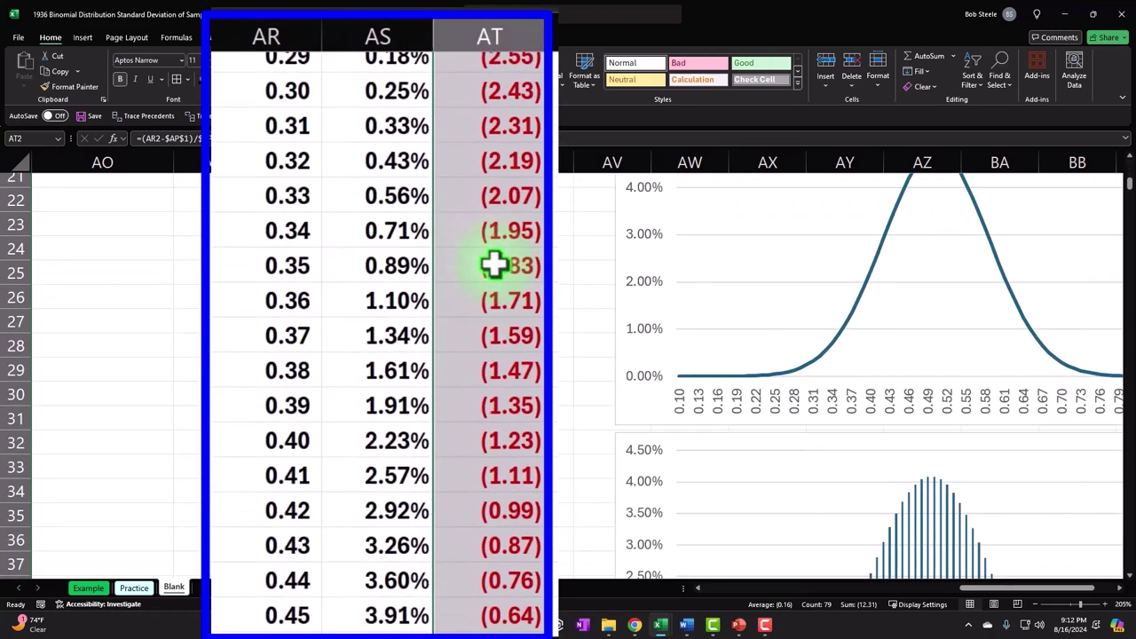
scroll(491, 289, down, 12)
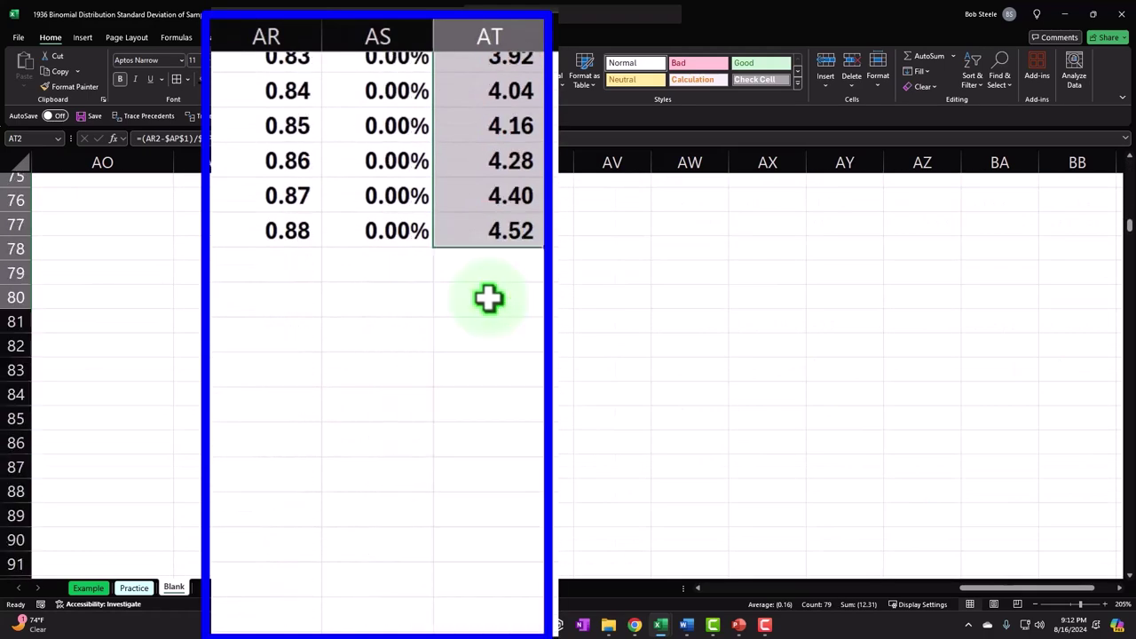
scroll(487, 300, up, 4)
scroll(487, 300, up, 20)
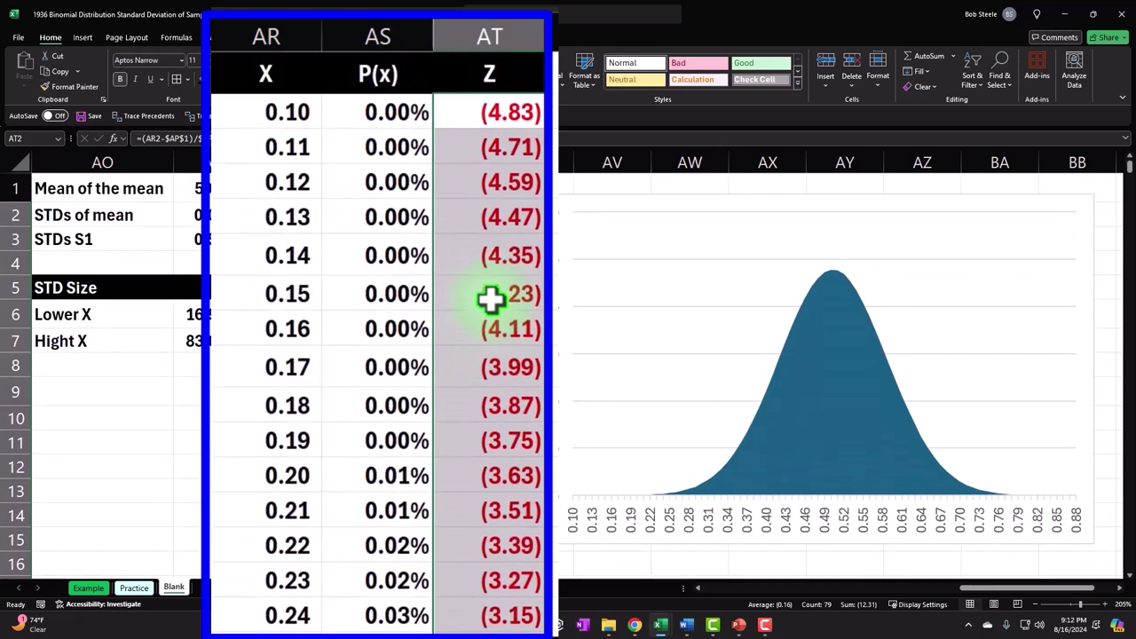
click(573, 229)
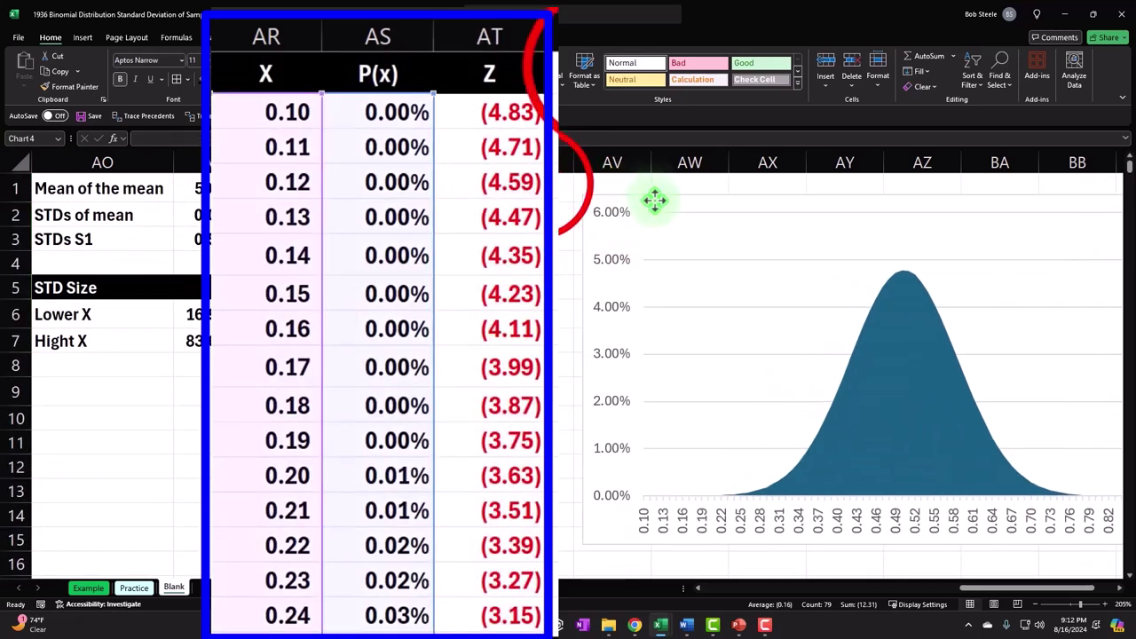
click(574, 196)
click(566, 196)
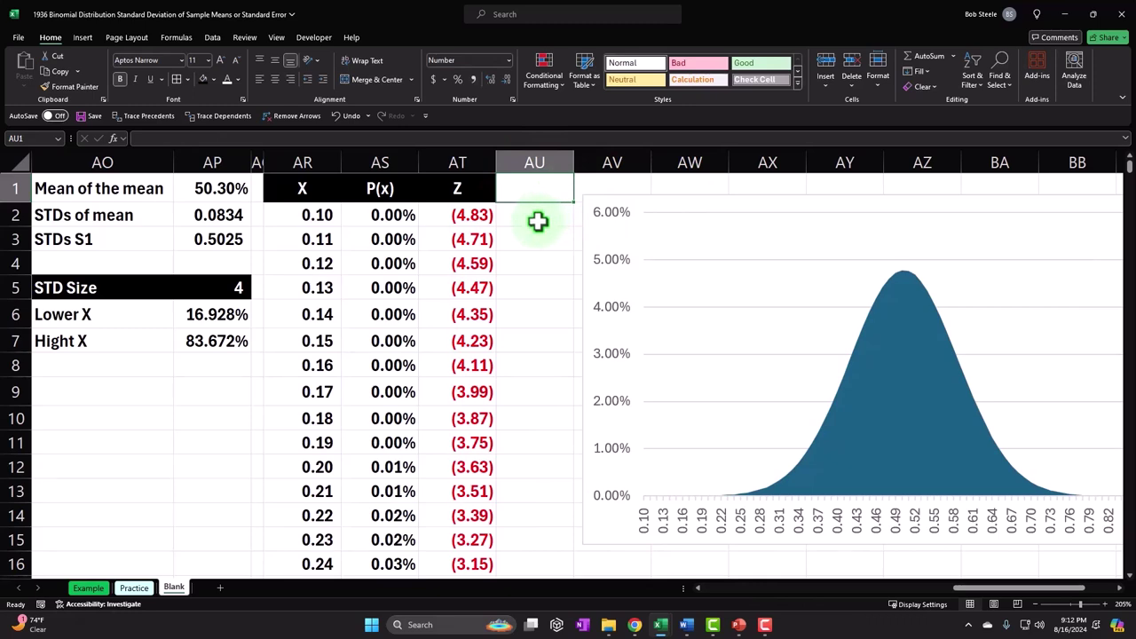
- Enter the header '-2<Z<2 in cell AU1
text(')
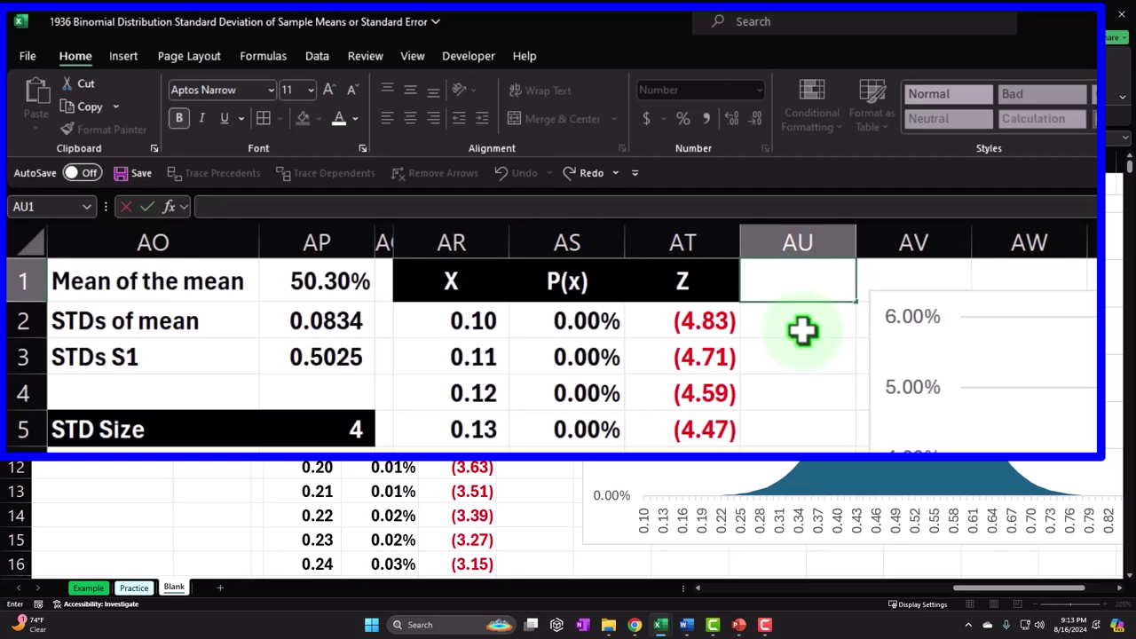
click(803, 351)
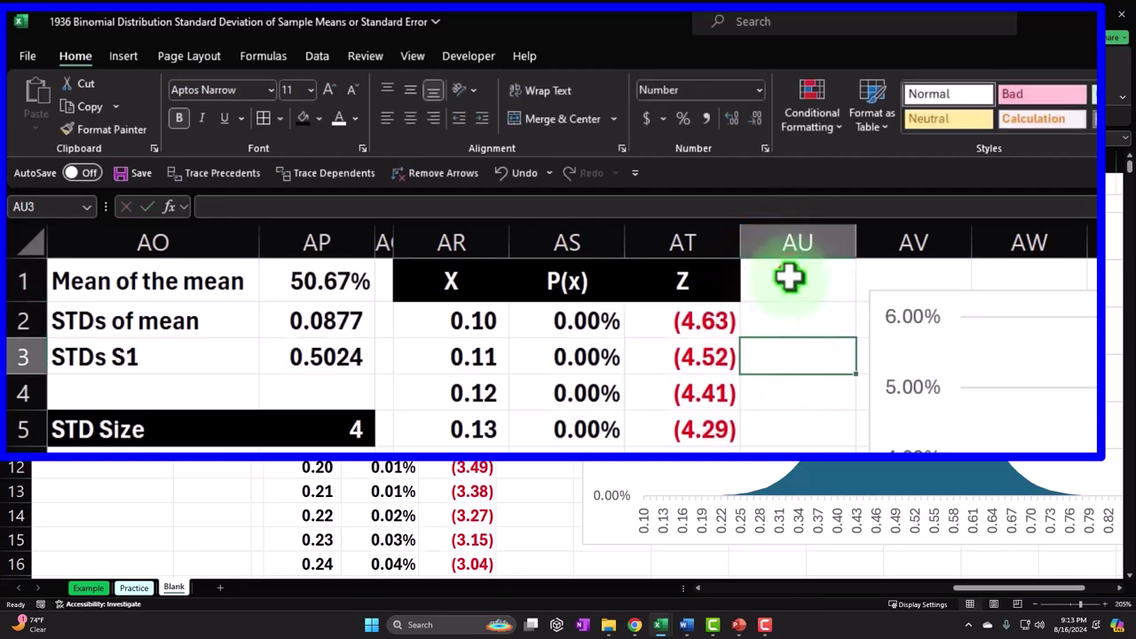
click(790, 278)
text('-2<Z<2)
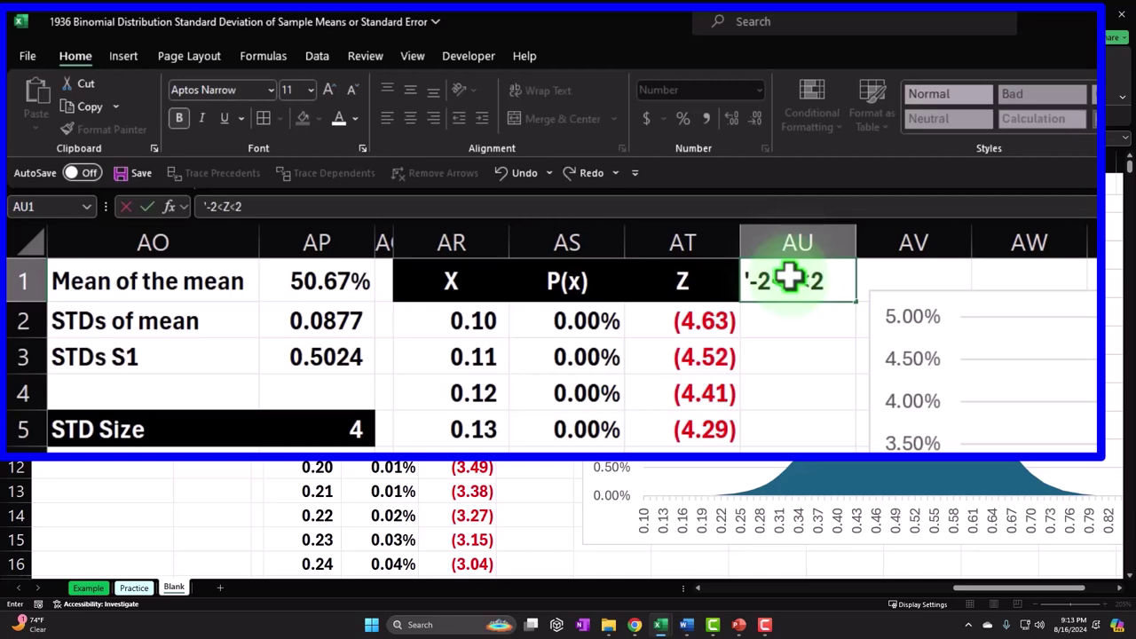
key(Return)
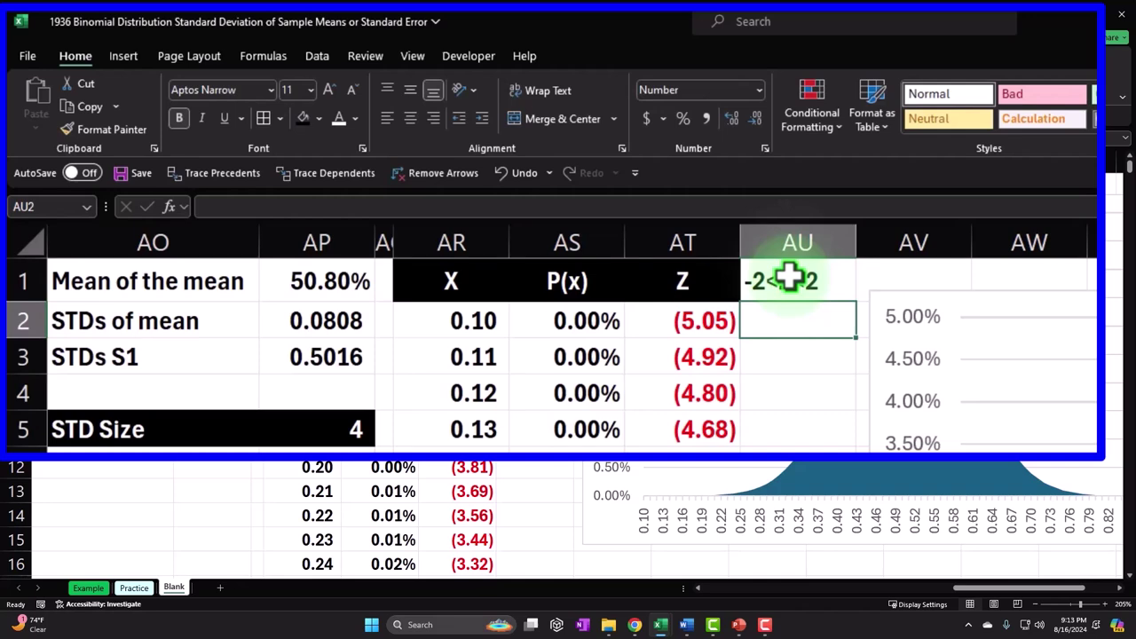
- Style the AU1 header with black fill, white font and centred text
click(789, 280)
click(302, 119)
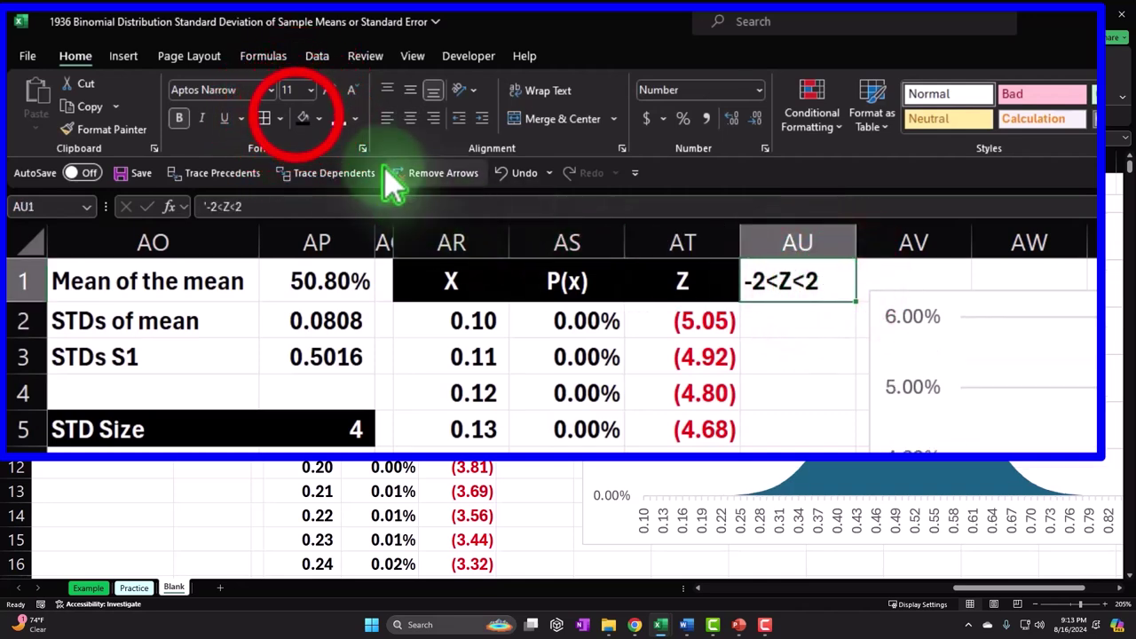
click(338, 118)
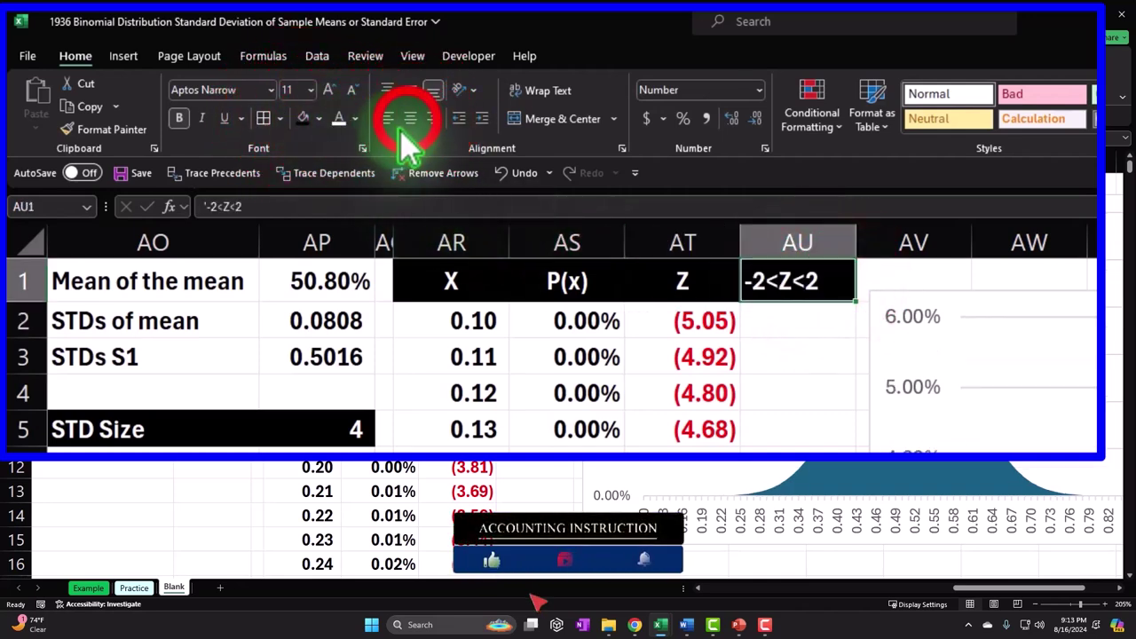
click(410, 118)
click(781, 318)
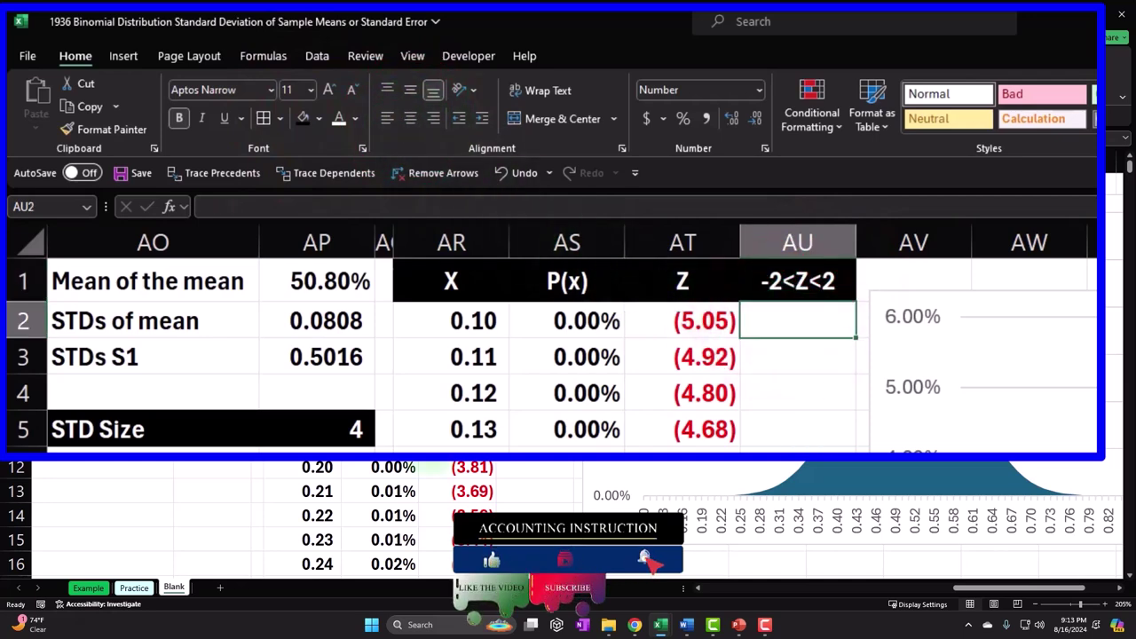
- Start the AU2 flag formula as =IF(AND(AT2 to test the first Z-score
text(=if)
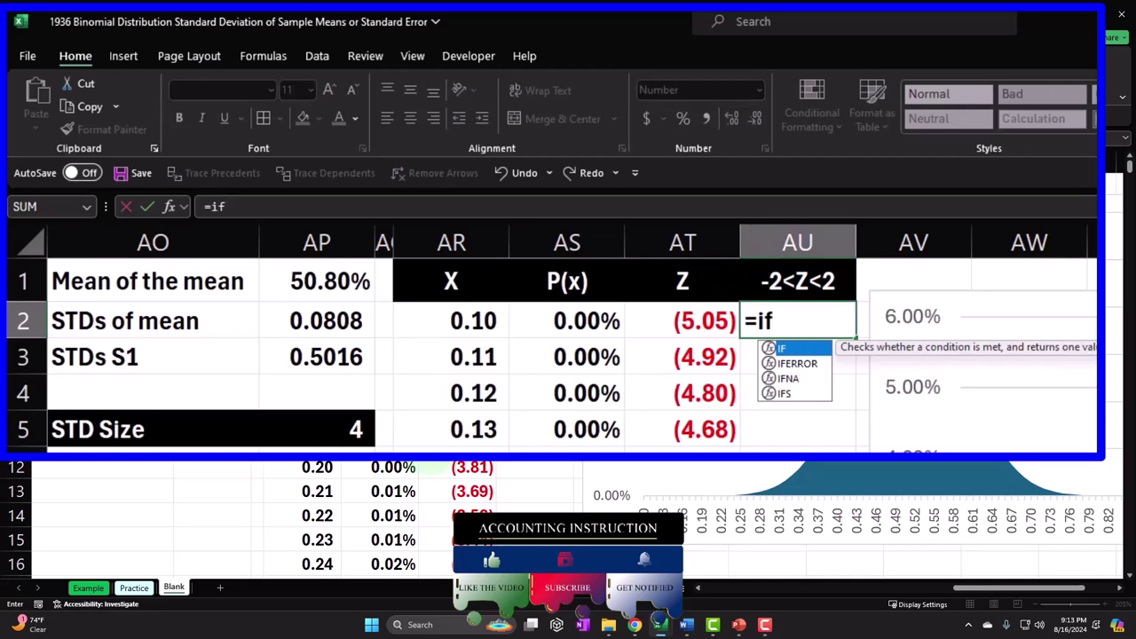
key(Tab)
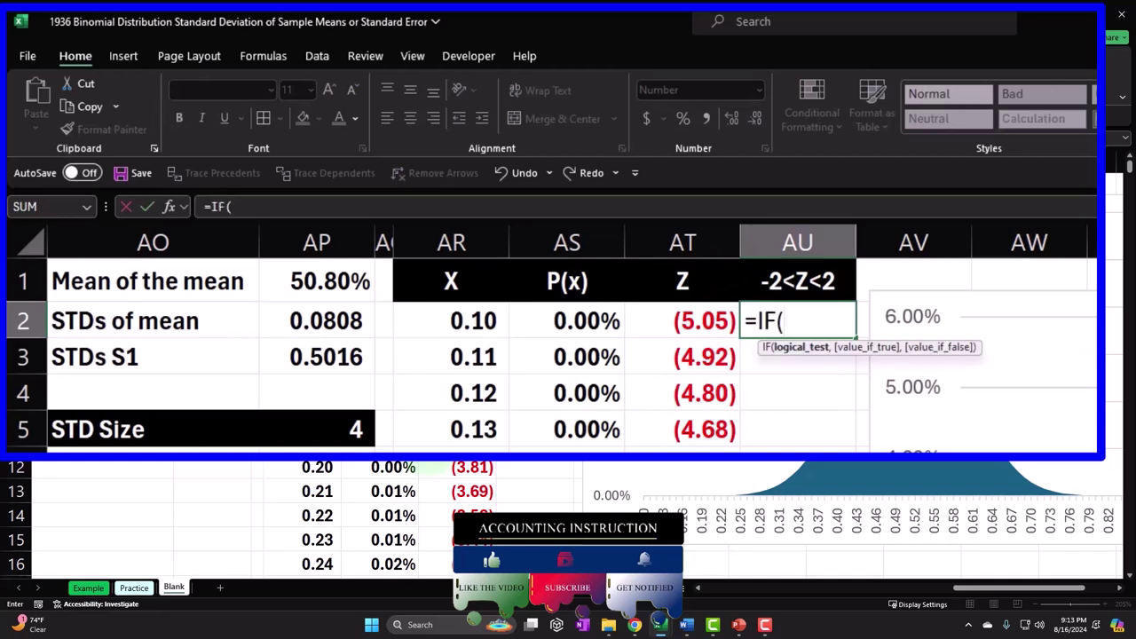
text(and)
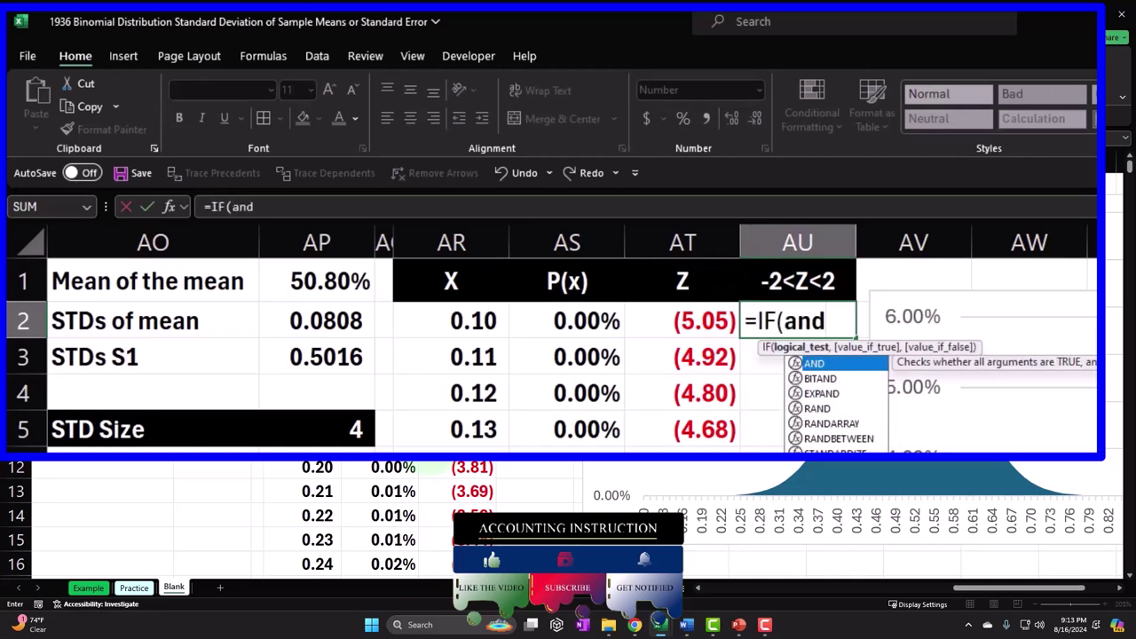
key(Tab)
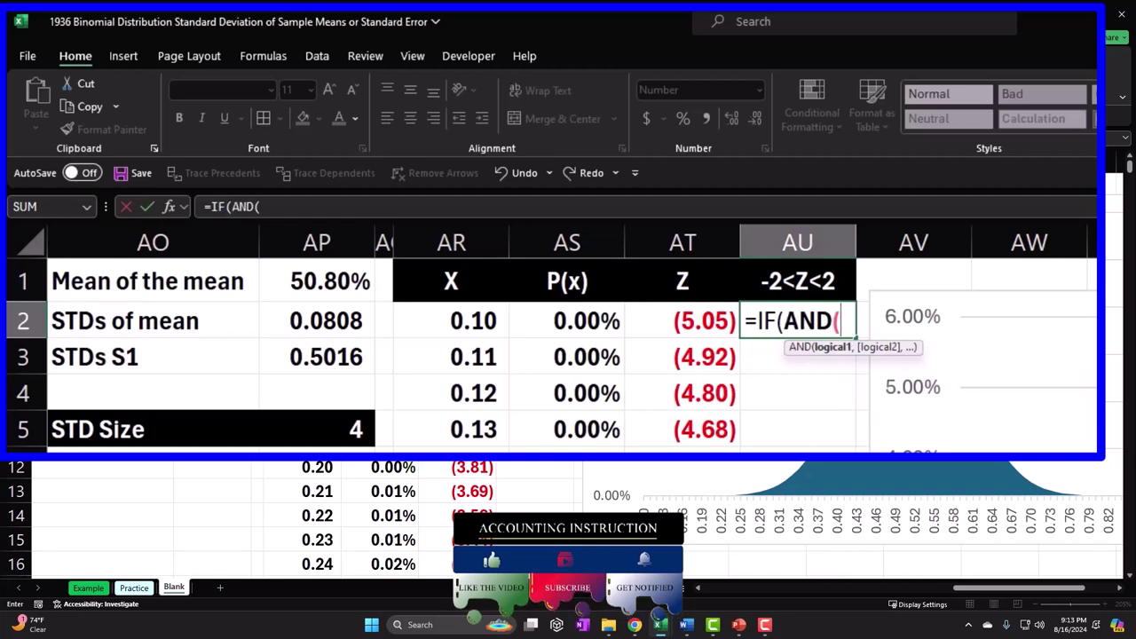
click(715, 322)
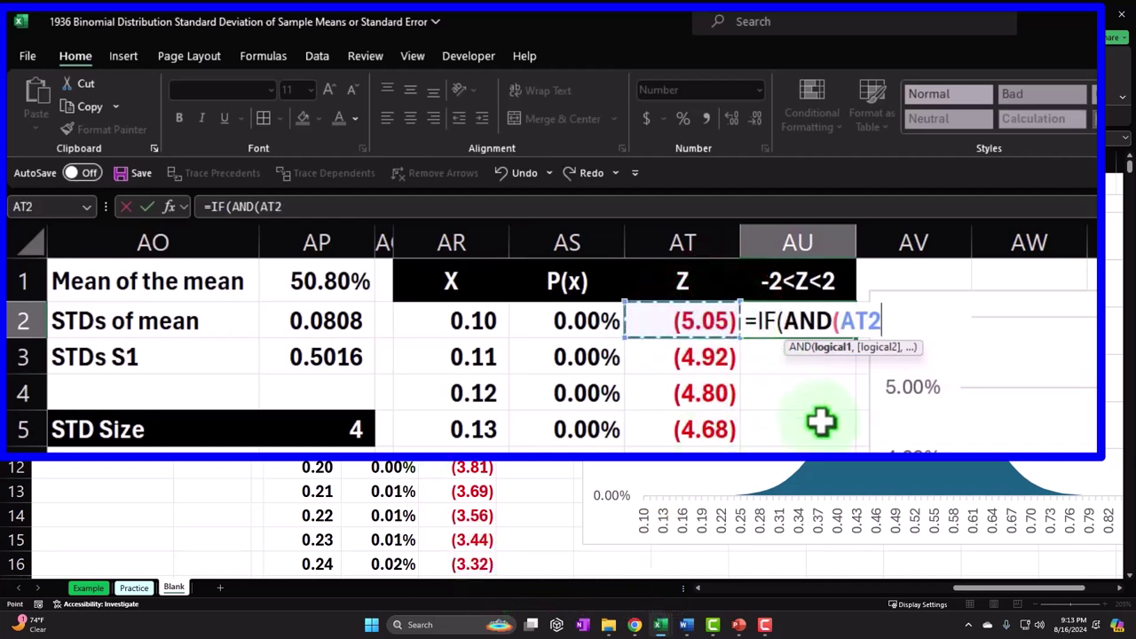
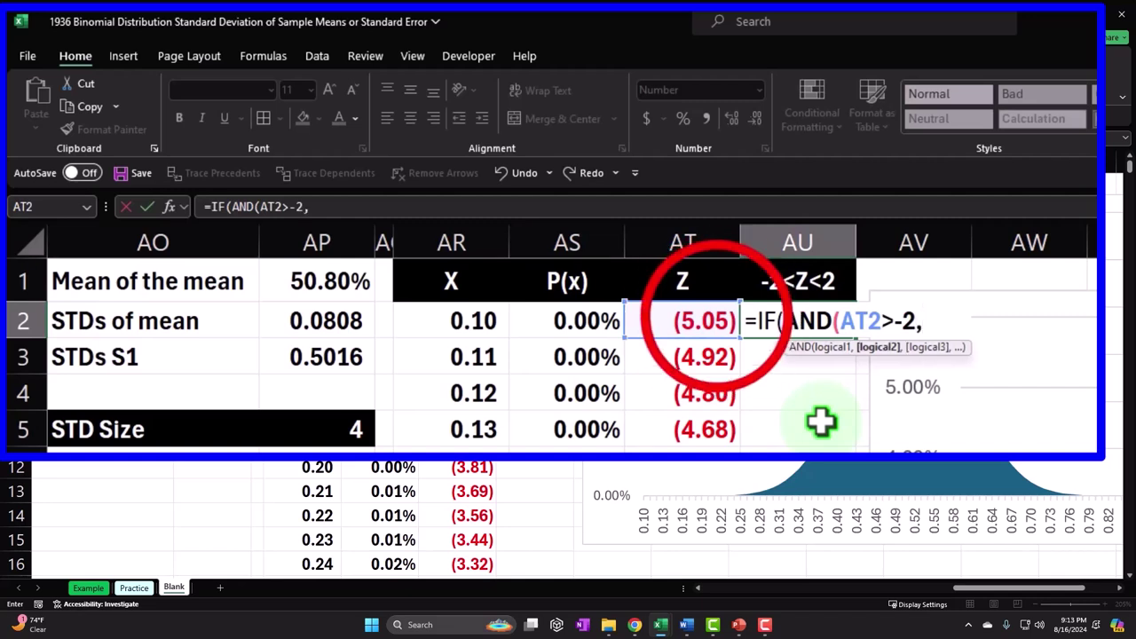
- Complete AU2 as =IF(AND(AT2>-2,AT2<2),AS2," ") using the AT2 and AS2 references
click(720, 321)
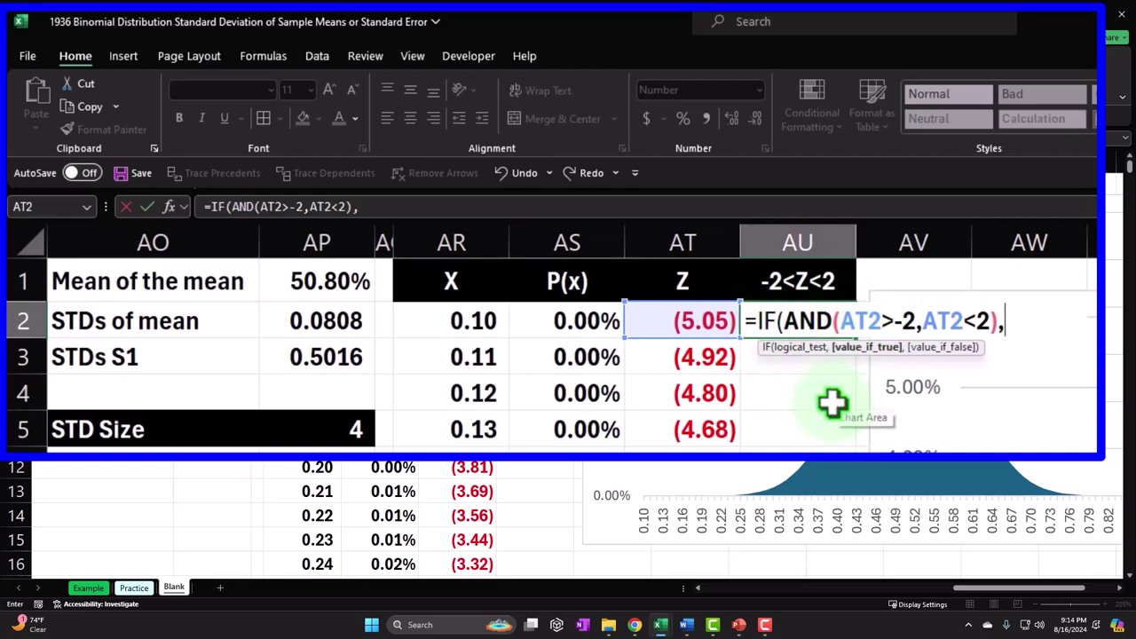
click(564, 315)
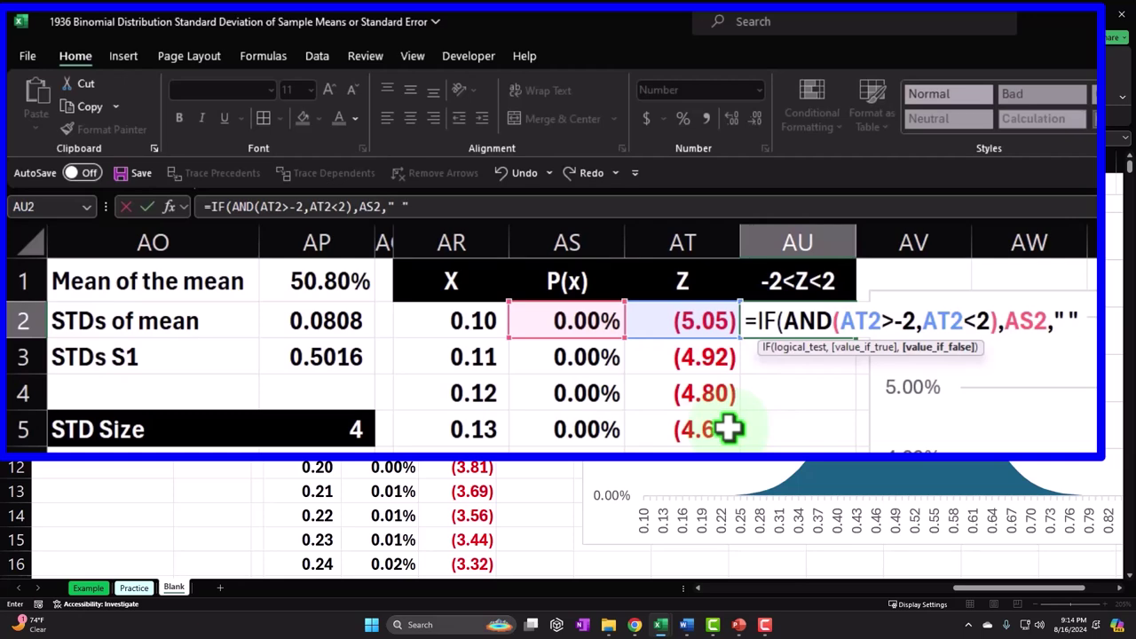
text())
key(Return)
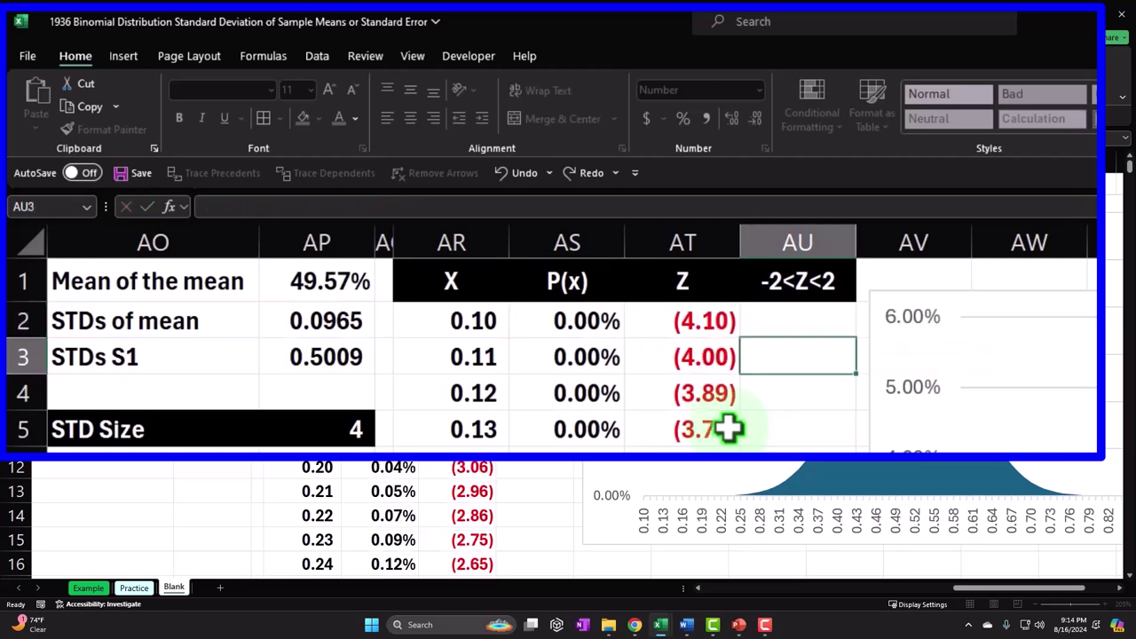
- Fill the AU2 formula down column AU and format it as two-decimal percentages
click(825, 324)
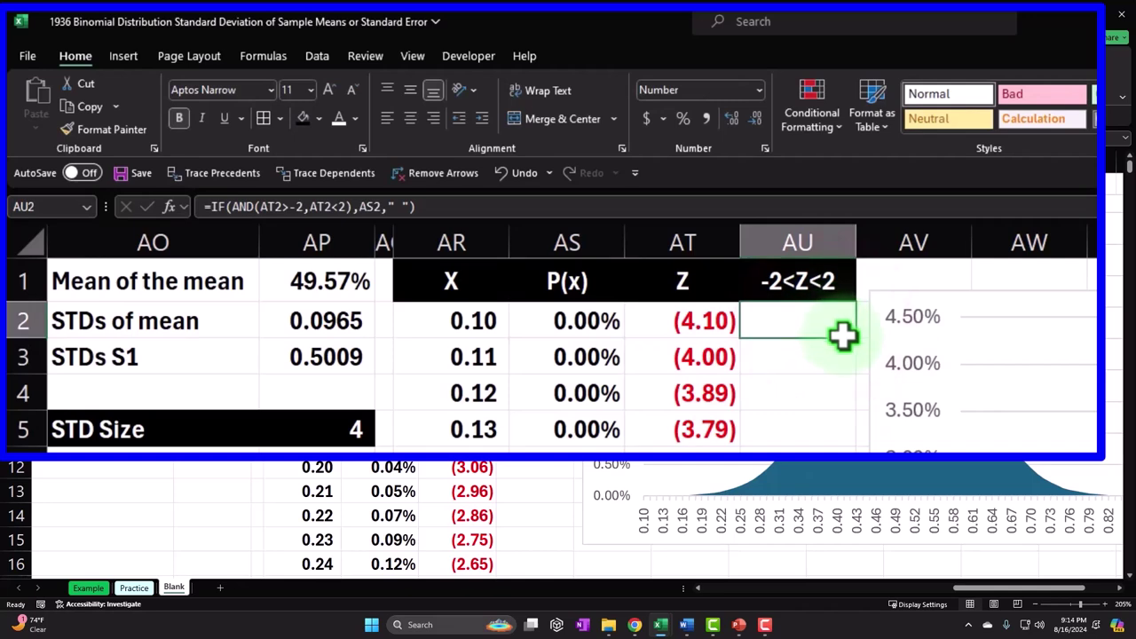
double_click(856, 339)
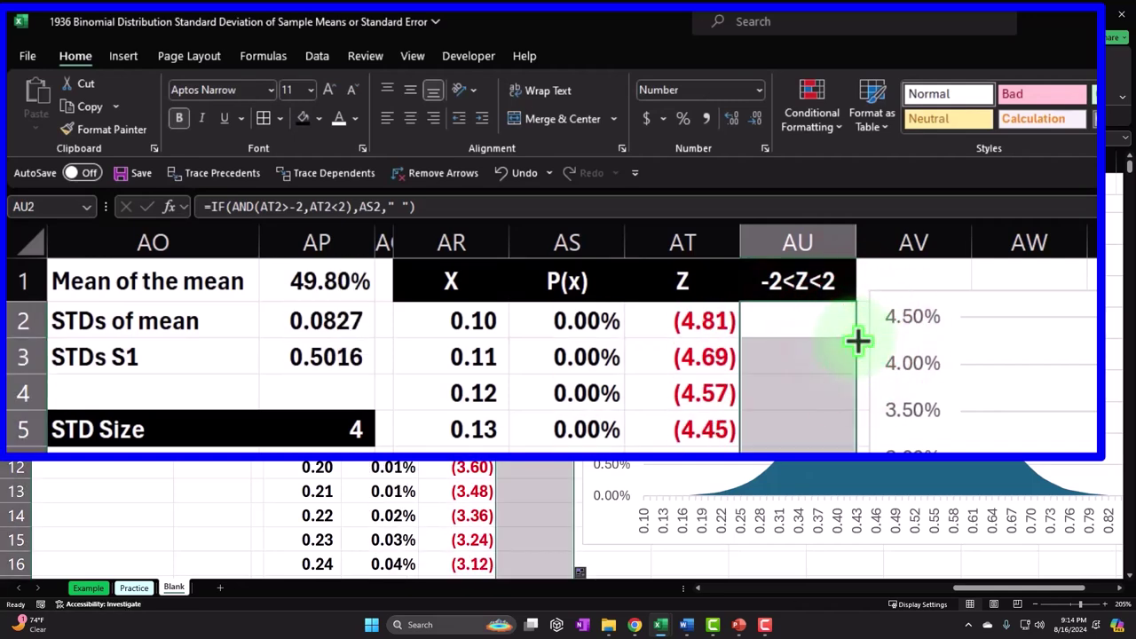
click(682, 119)
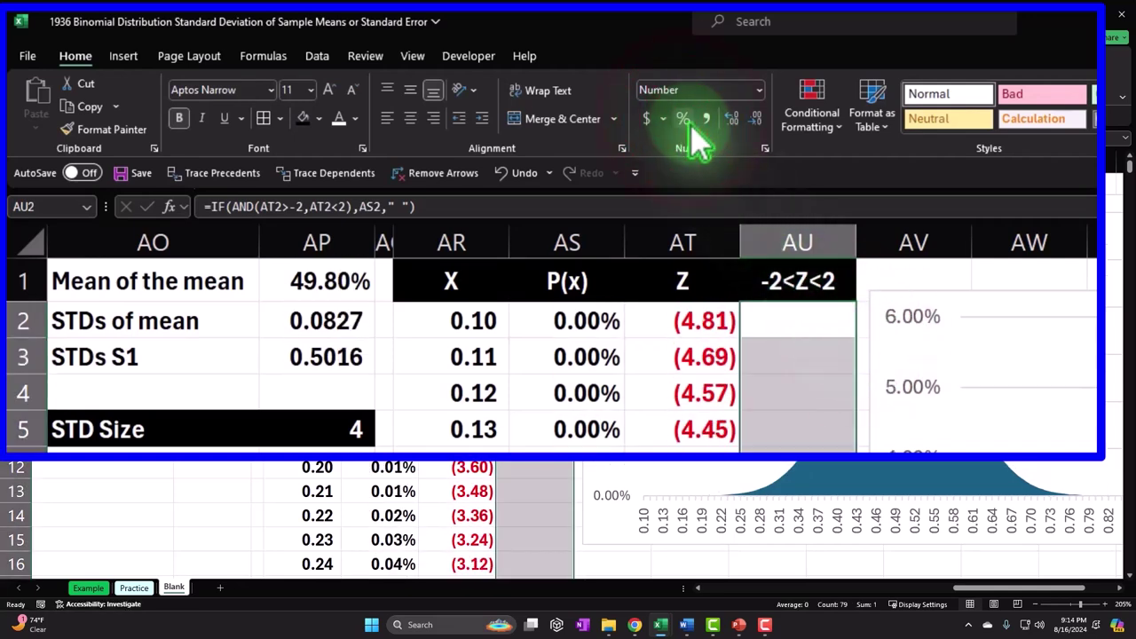
click(751, 120)
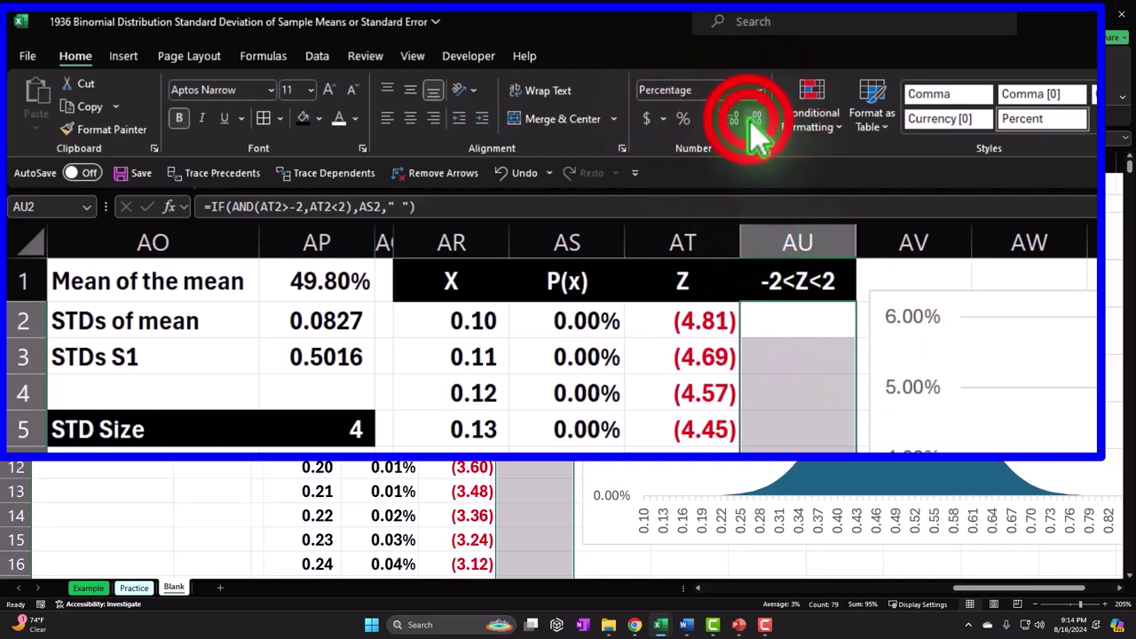
click(751, 123)
click(729, 122)
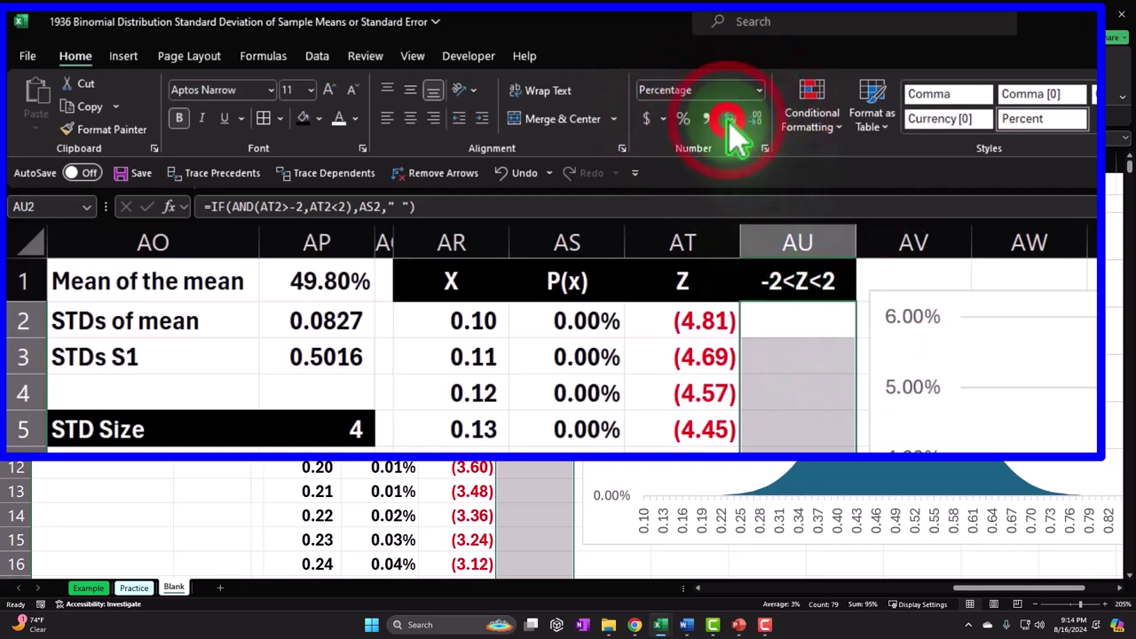
- Review the column AU results, then select the normal curve chart
scroll(794, 441, down, 10)
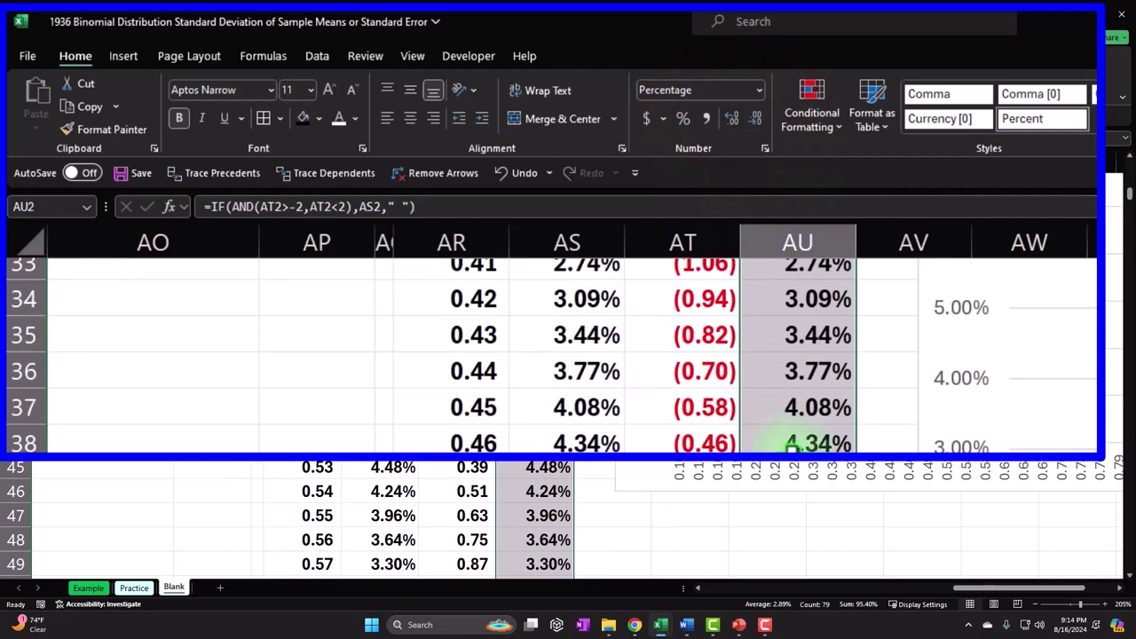
scroll(793, 446, down, 6)
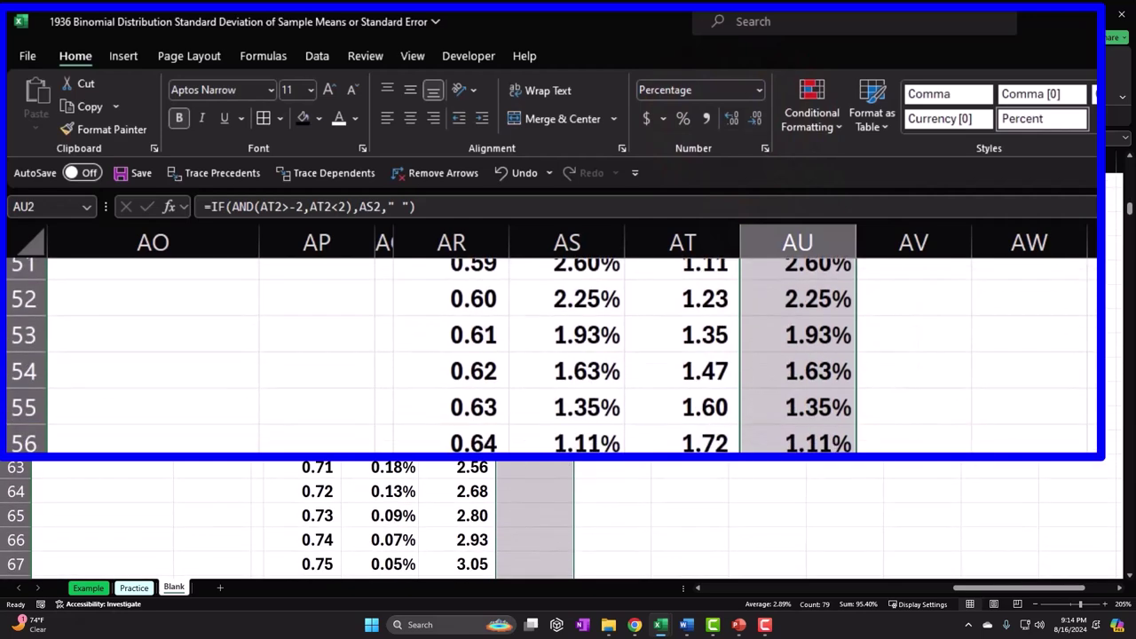
scroll(792, 446, down, 5)
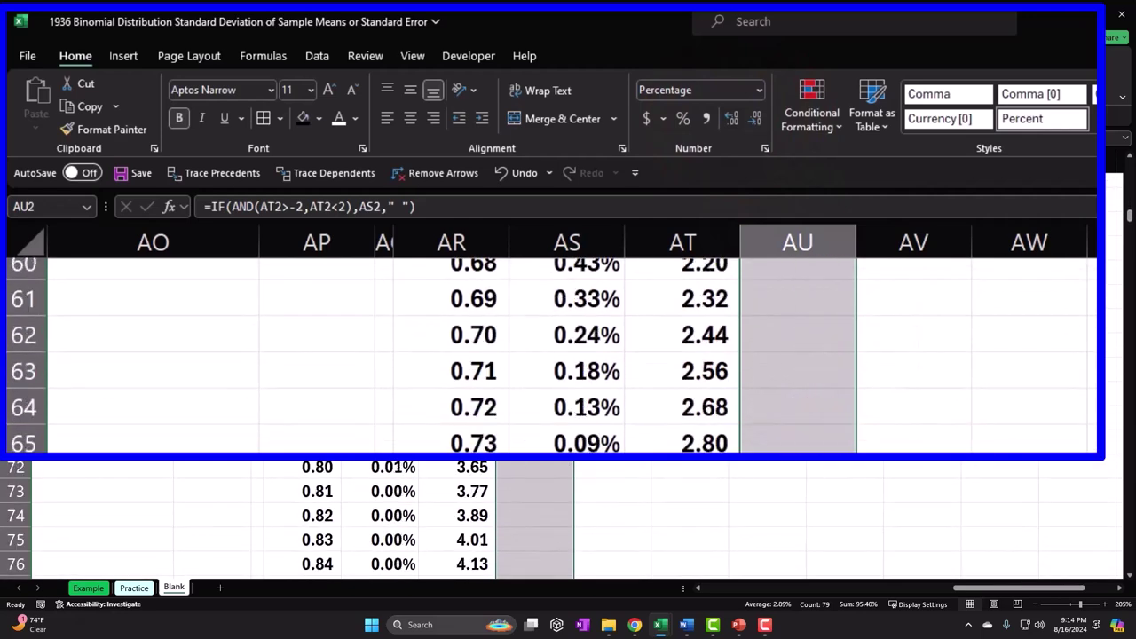
scroll(793, 446, up, 5)
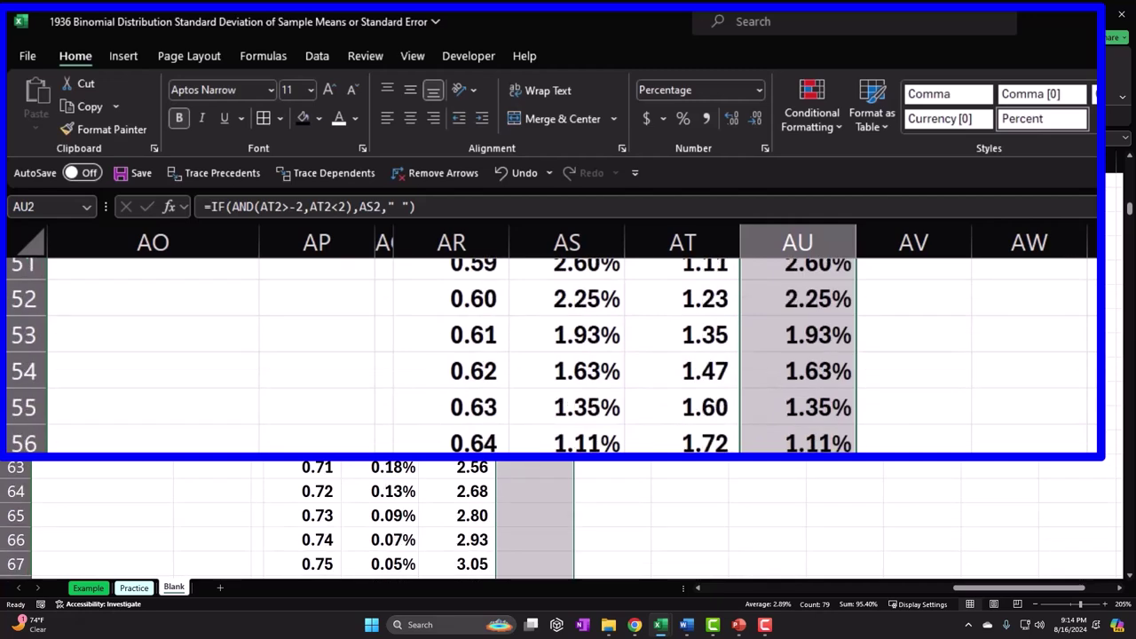
scroll(568, 355, up, 1)
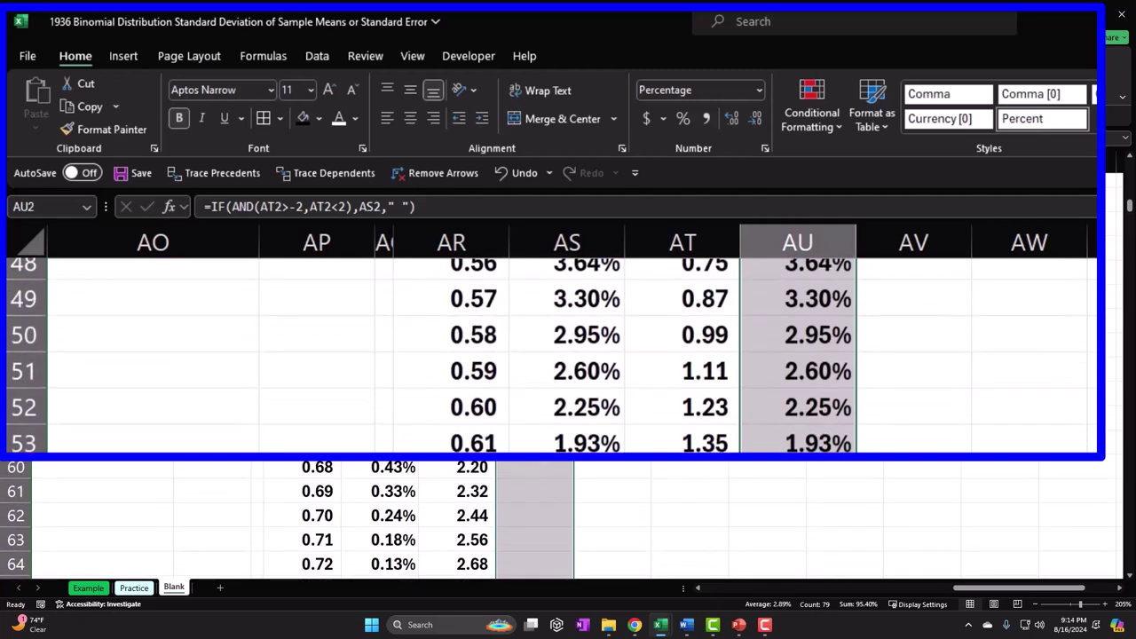
scroll(599, 513, up, 16)
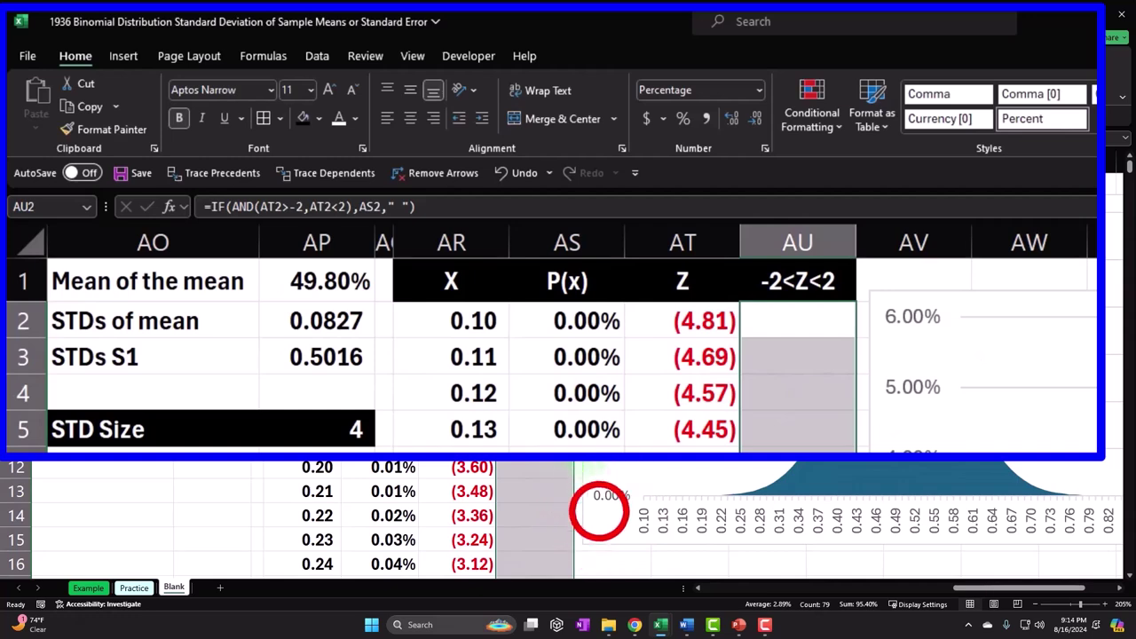
click(599, 513)
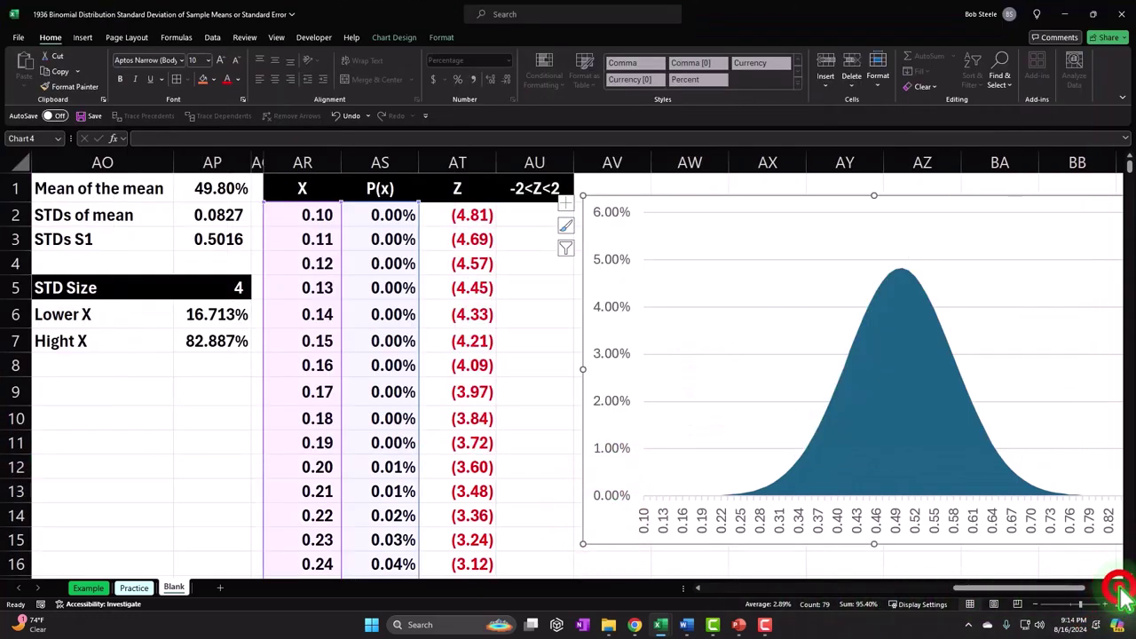
- Add a new chart series named from the -2<Z<2 heading in AU1
click(1118, 588)
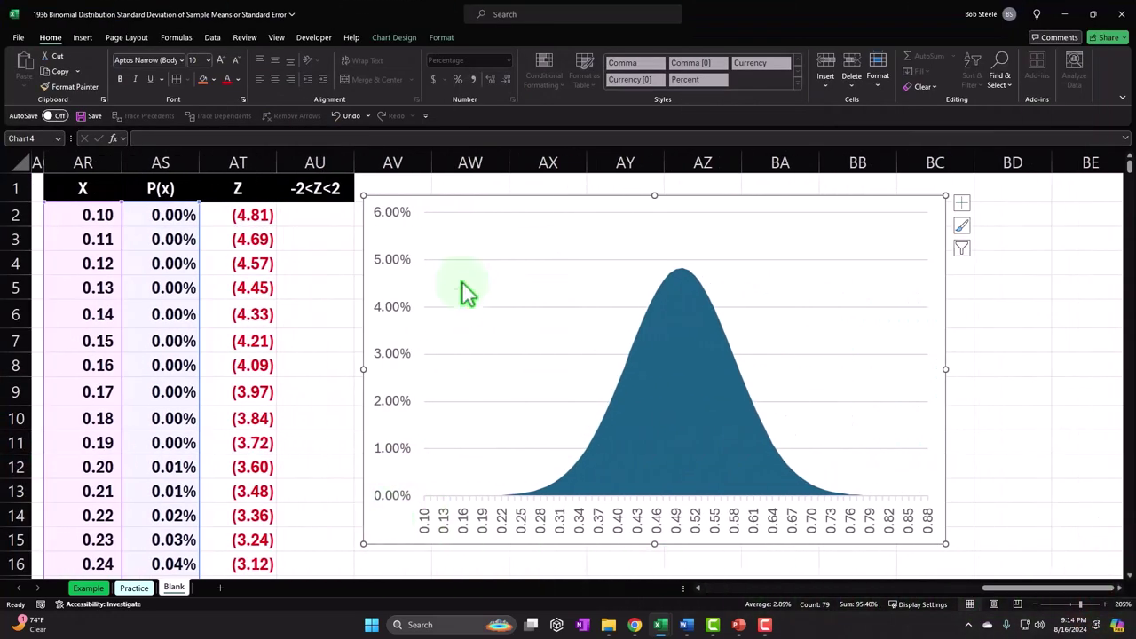
click(393, 37)
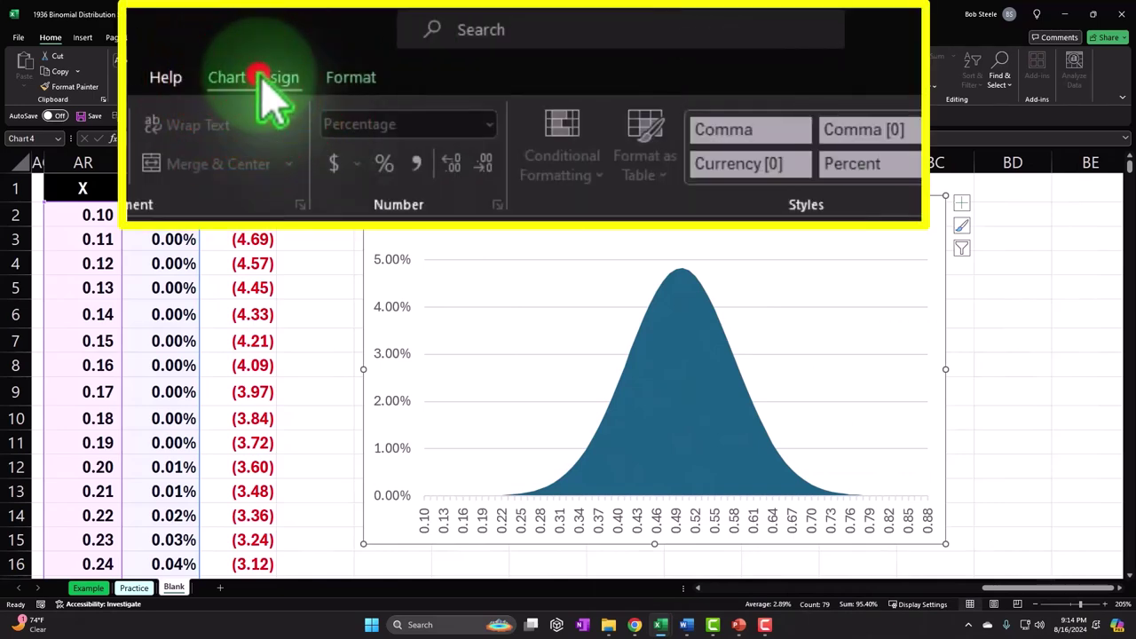
click(616, 76)
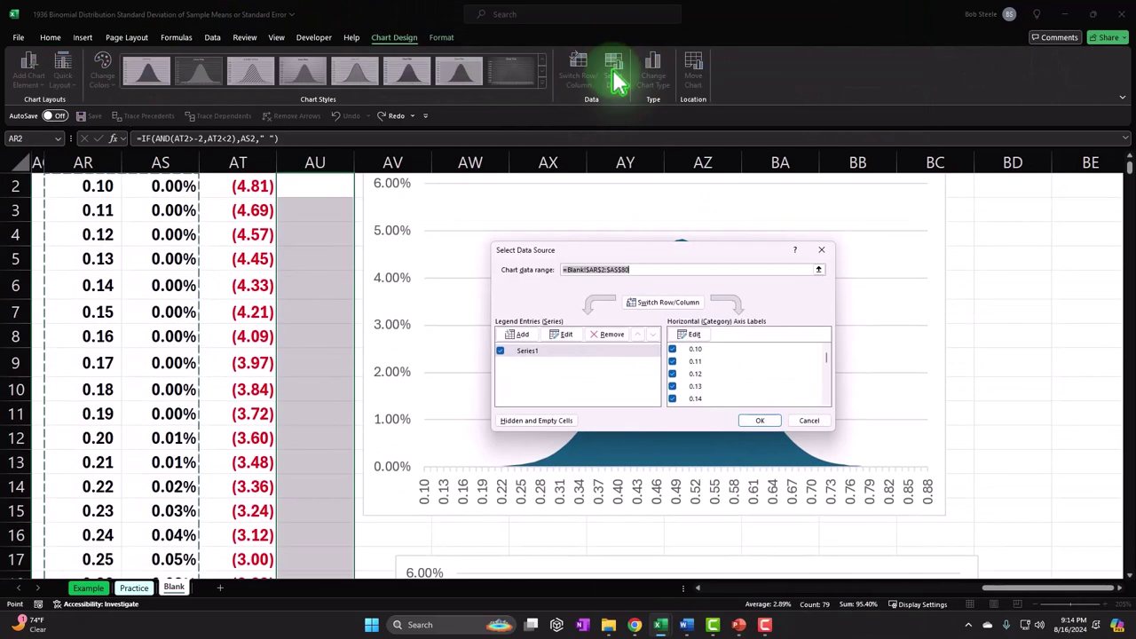
click(461, 360)
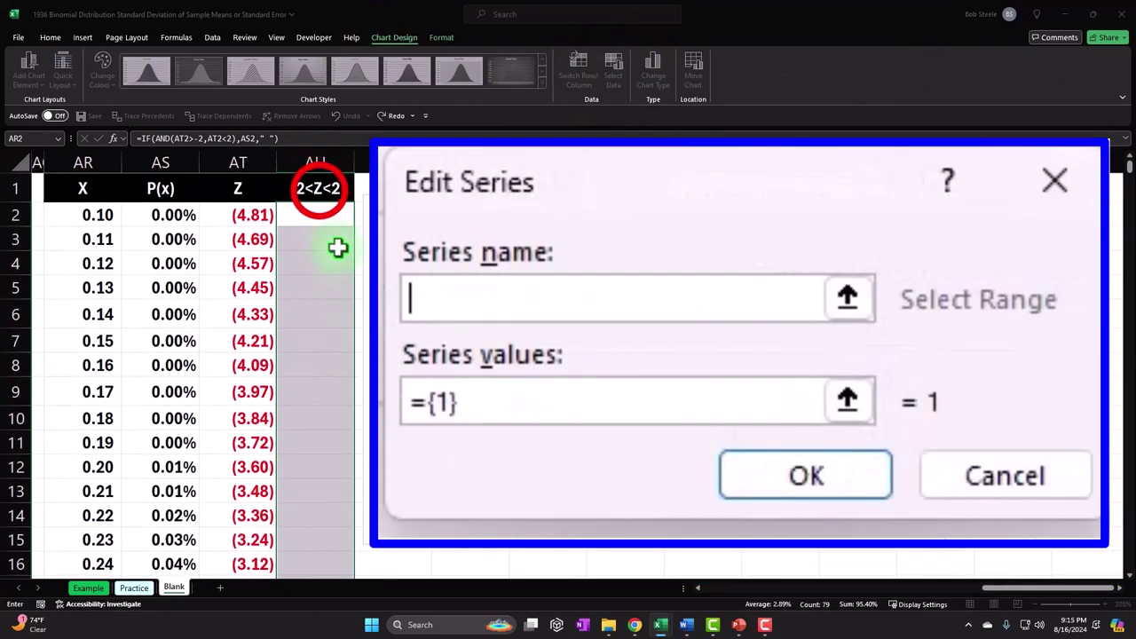
click(314, 189)
click(481, 404)
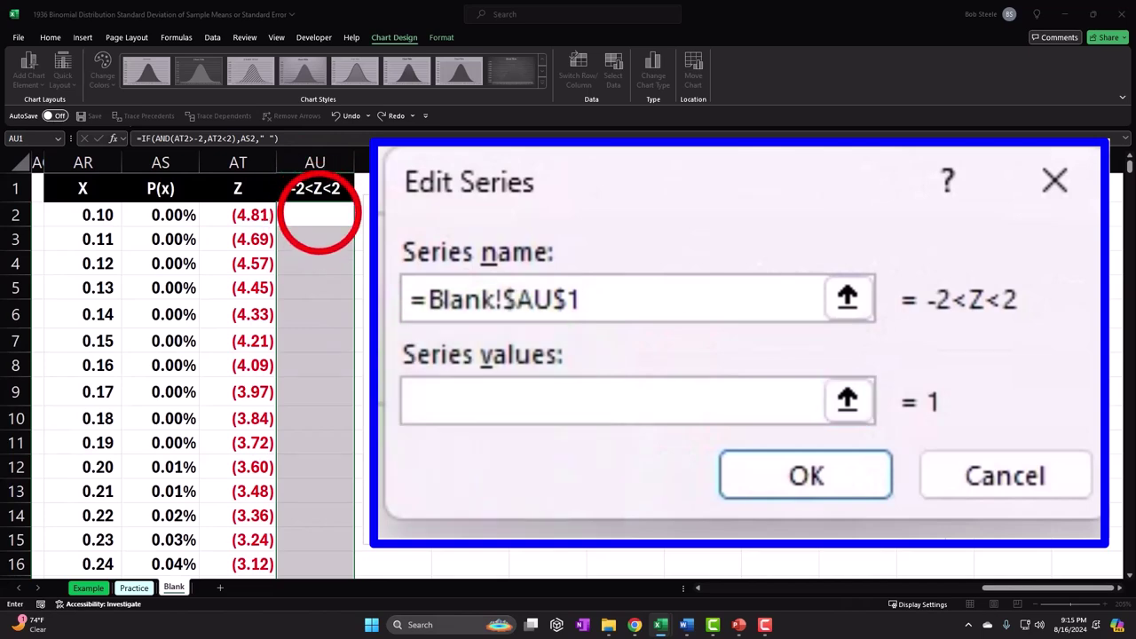
- Set the new series values to AU2:AU80 and confirm the data source
click(320, 215)
key(ctrl+shift+Down)
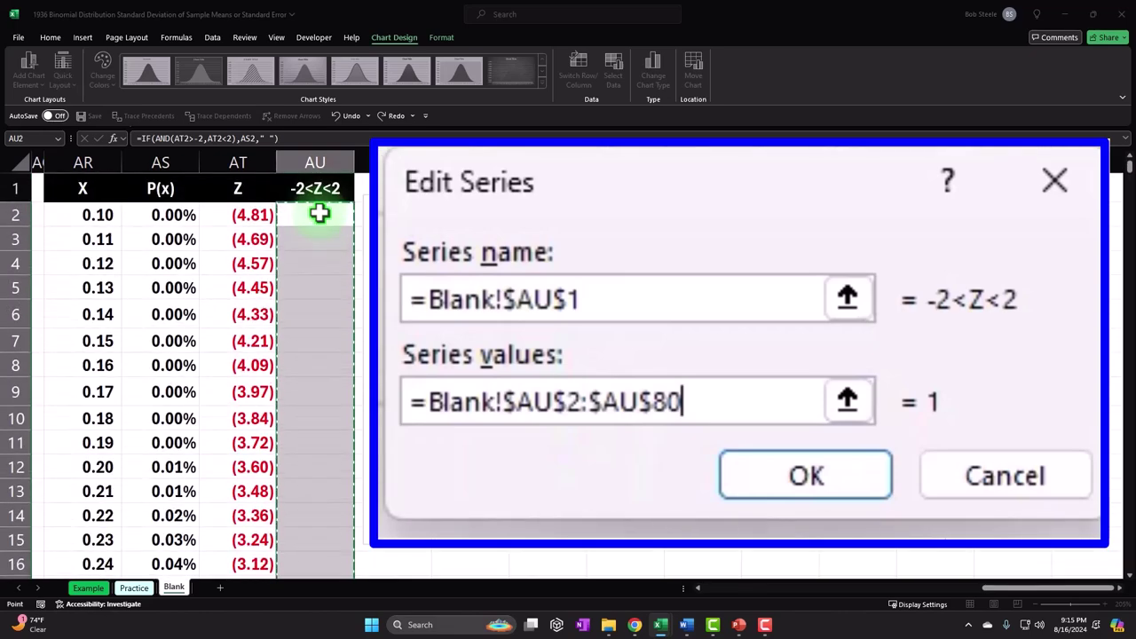
click(847, 401)
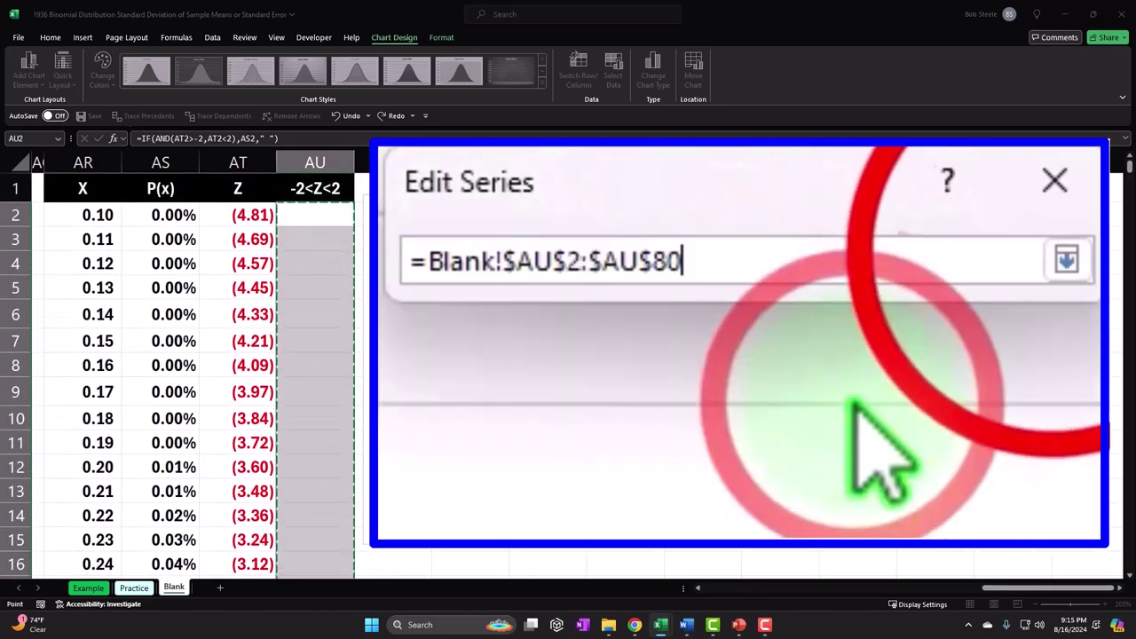
click(1034, 262)
click(683, 372)
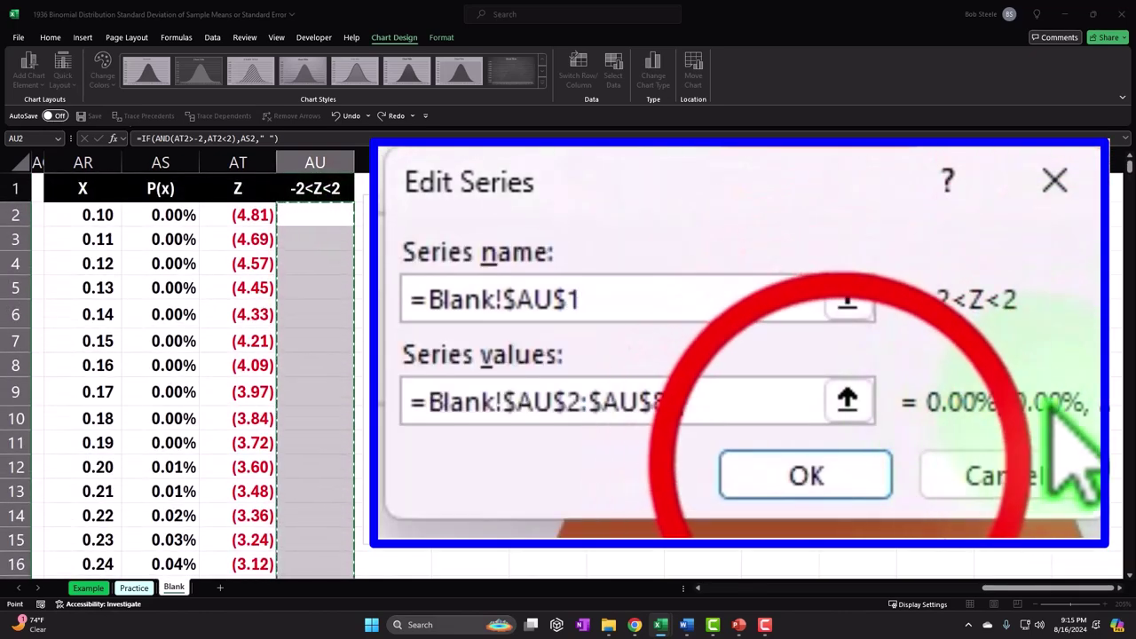
click(687, 371)
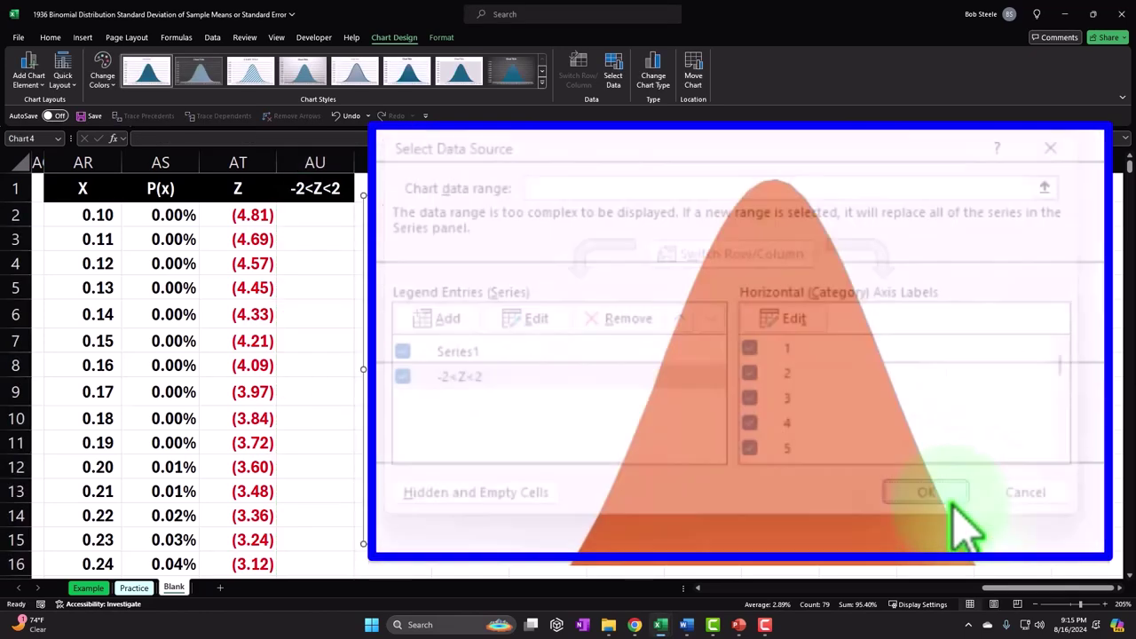
double_click(688, 340)
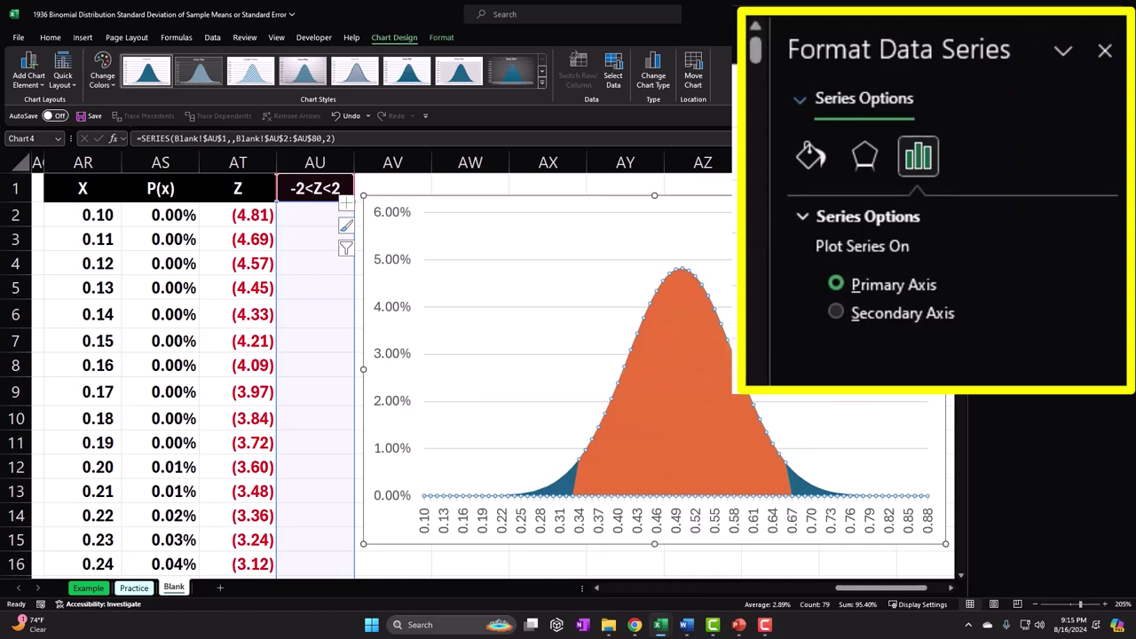
- Plot the orange -2<Z<2 series on a secondary axis and delete the secondary vertical axis
click(836, 314)
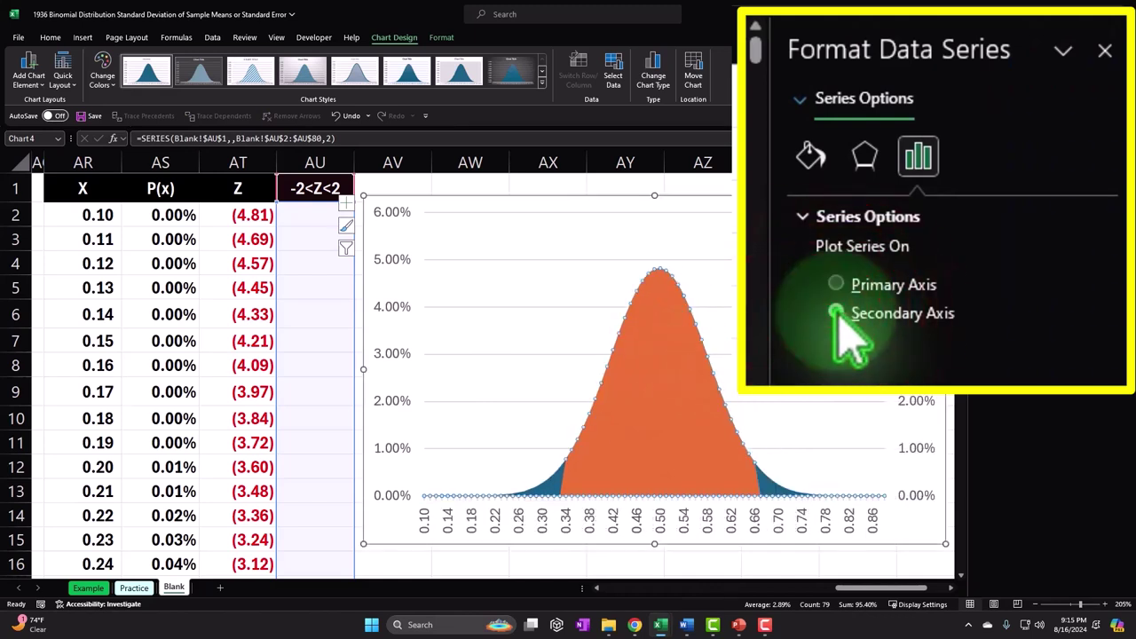
click(1105, 50)
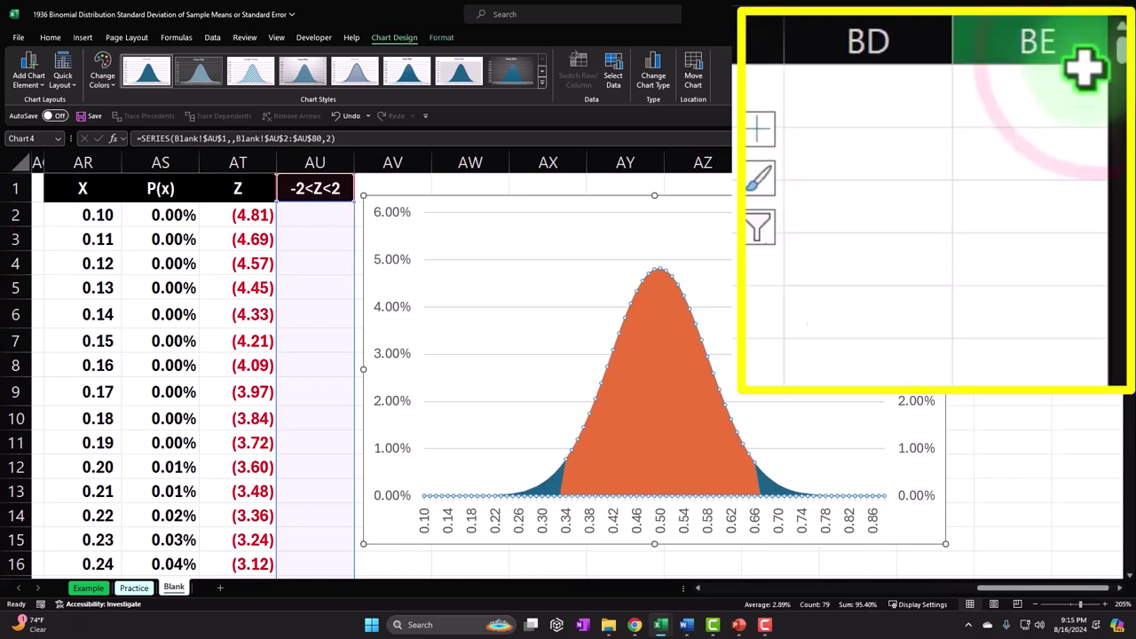
click(923, 301)
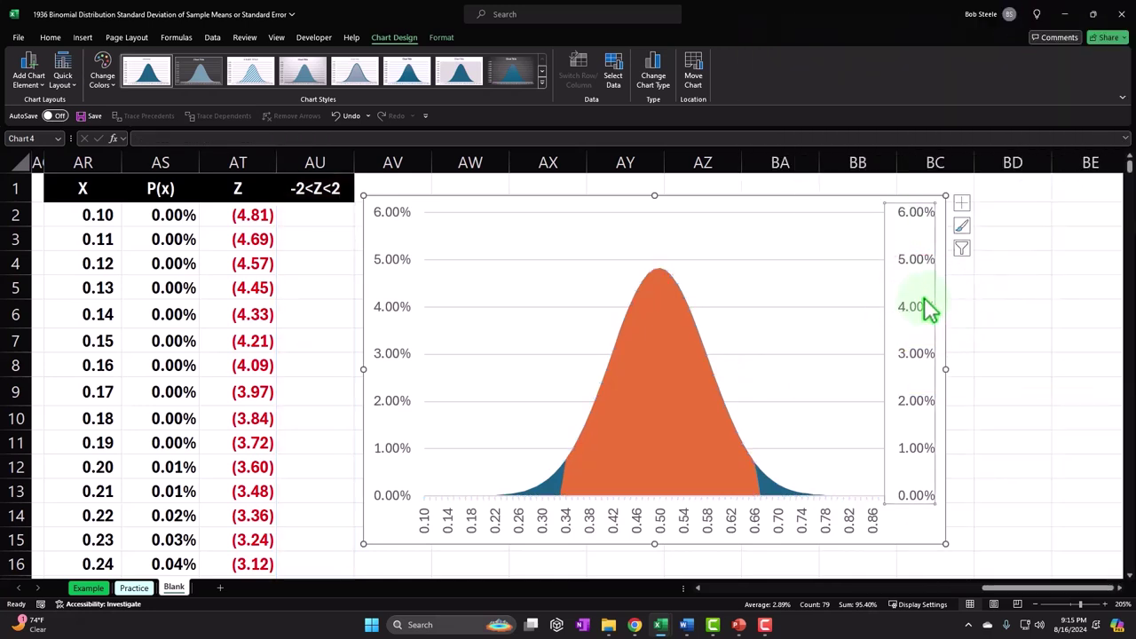
key(Delete)
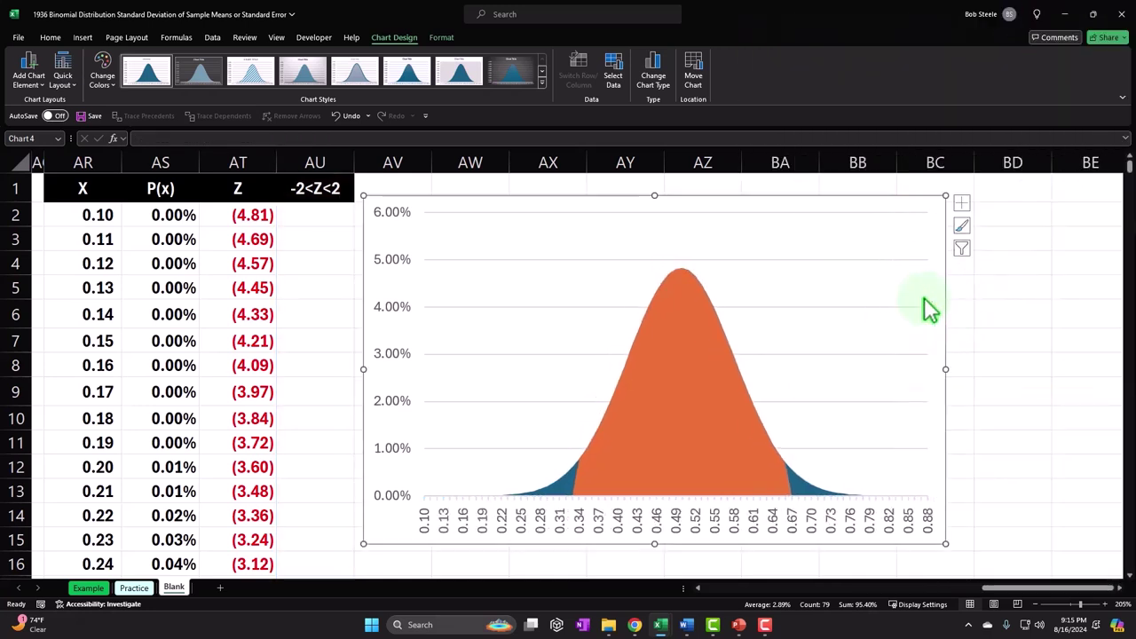
- Toggle axis titles on and back off, then reopen the chart's Select Data settings
click(966, 204)
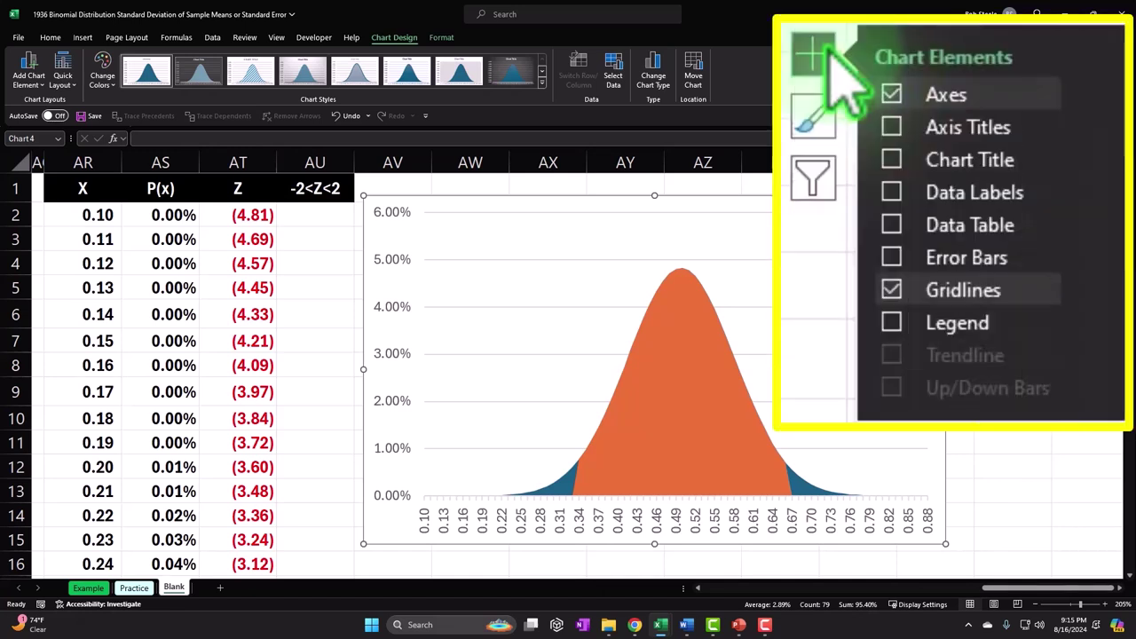
click(979, 152)
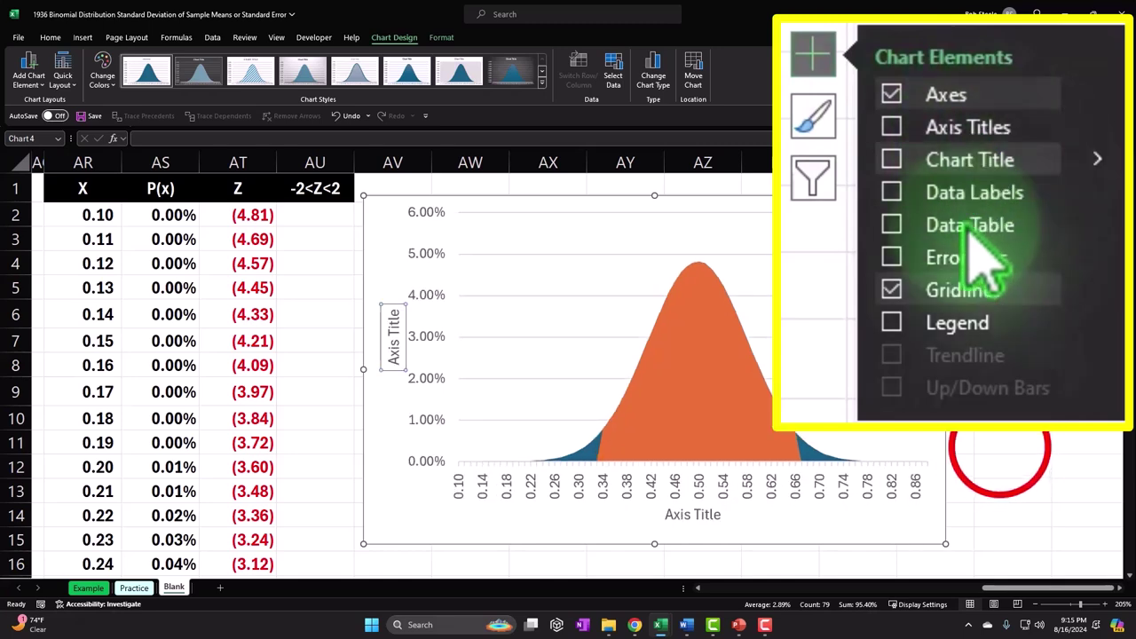
click(993, 444)
click(923, 330)
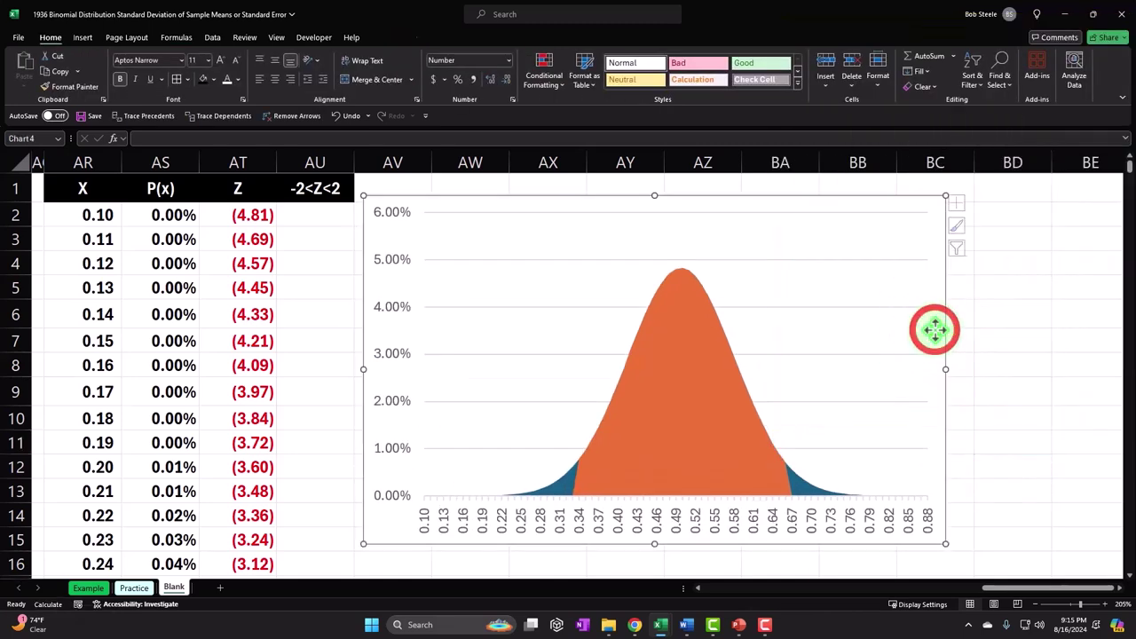
click(614, 66)
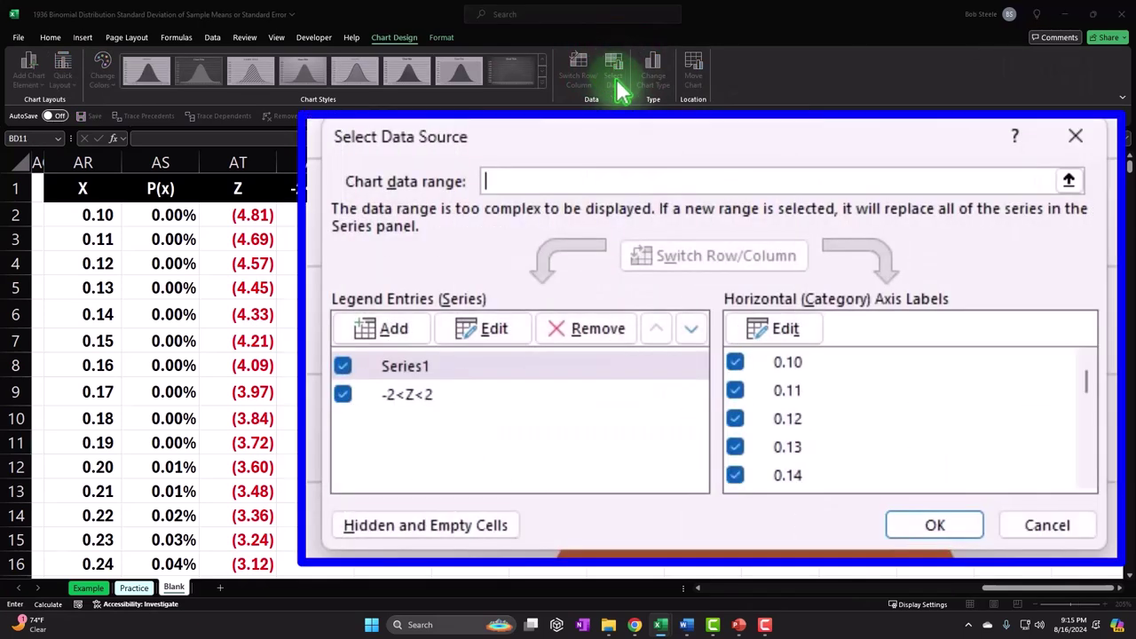
- Use the Z values in AT2:AT80 as the -2<Z<2 series' horizontal axis labels
click(410, 396)
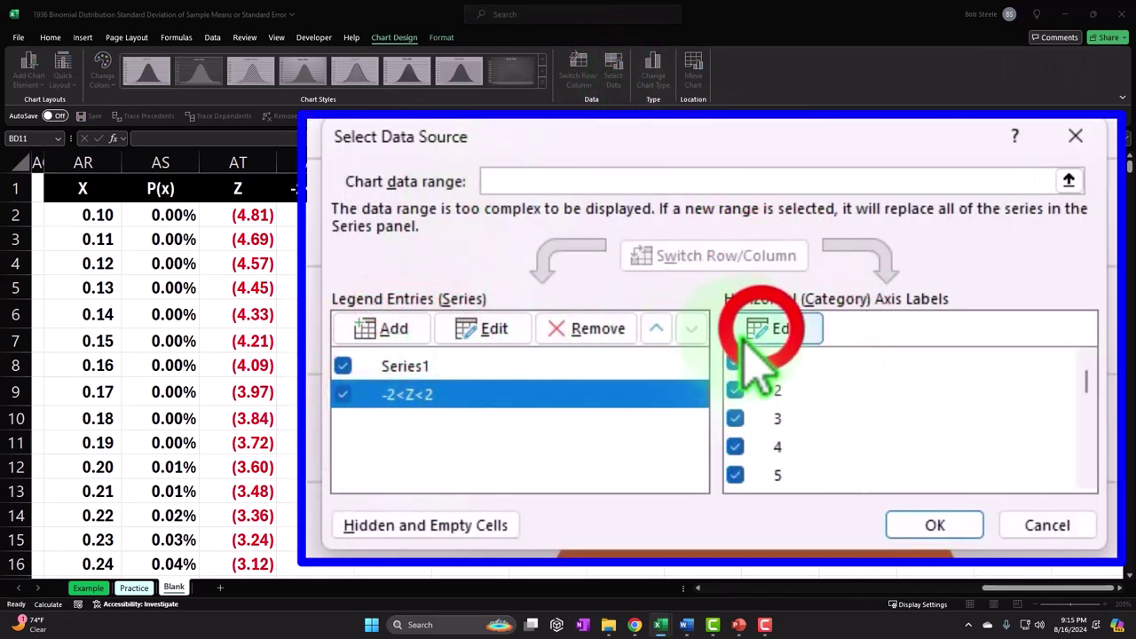
click(684, 334)
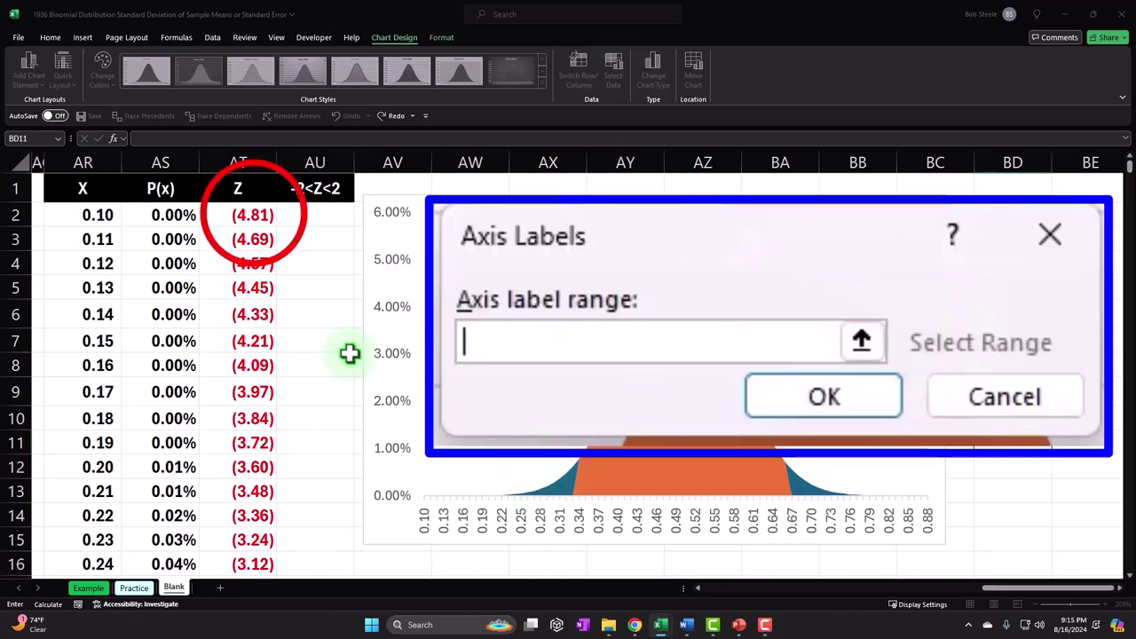
click(254, 213)
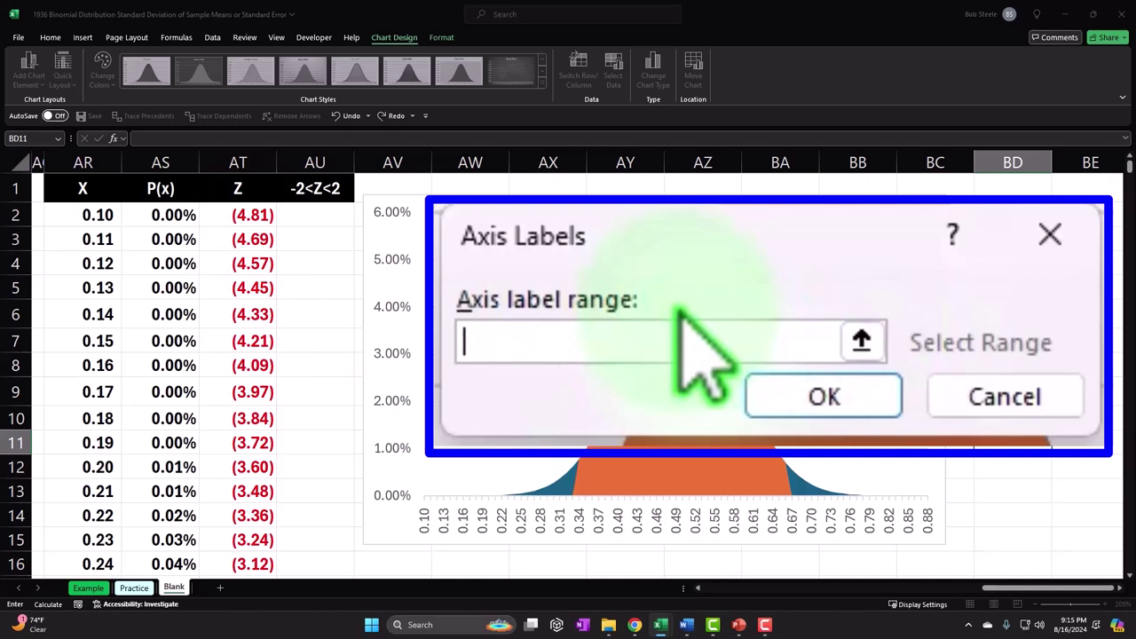
click(243, 214)
key(ctrl+shift+Down)
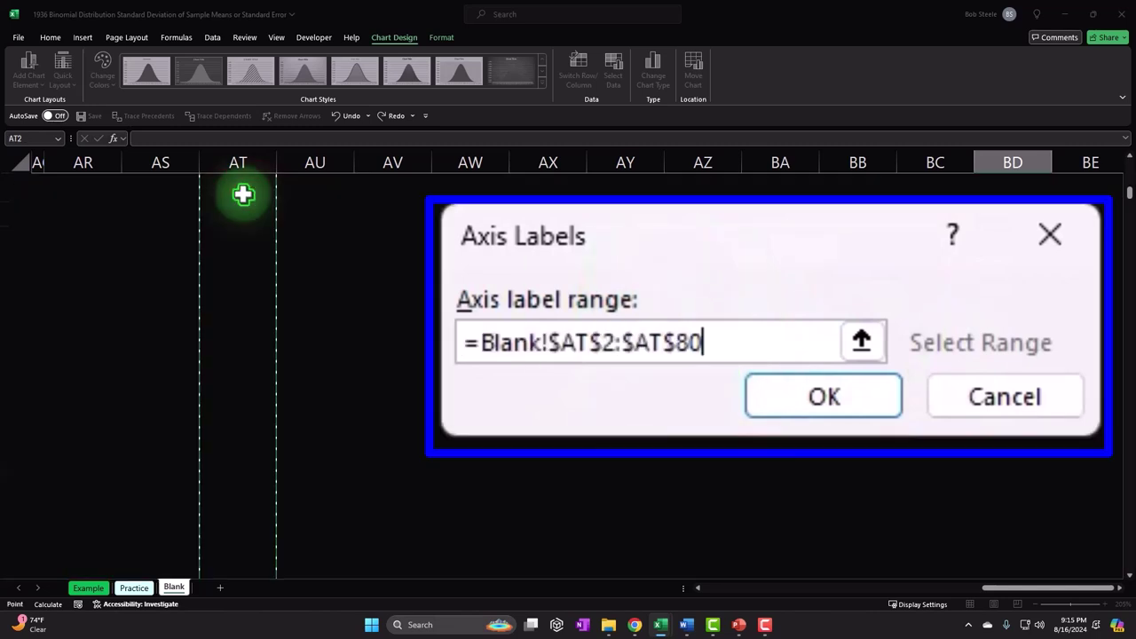
scroll(243, 195, up, 20)
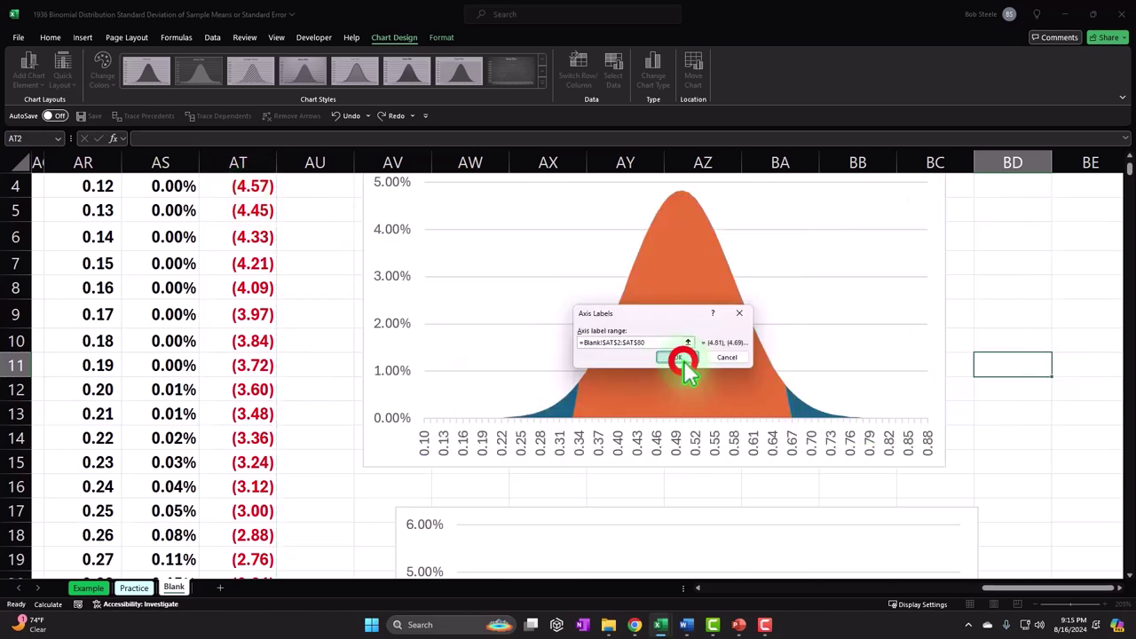
click(684, 356)
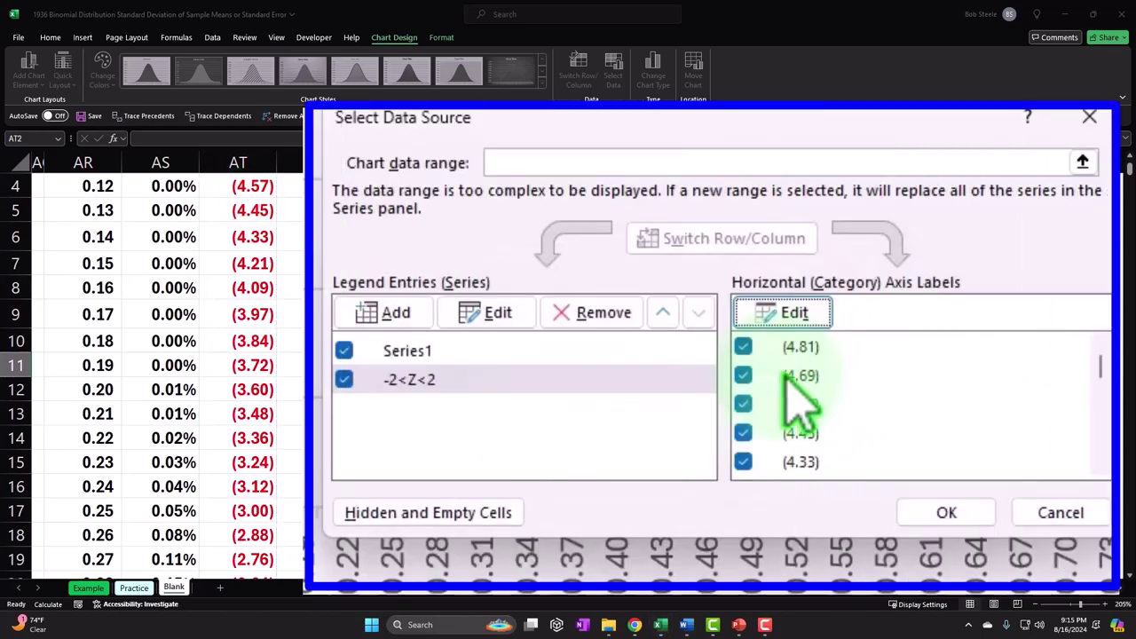
click(946, 512)
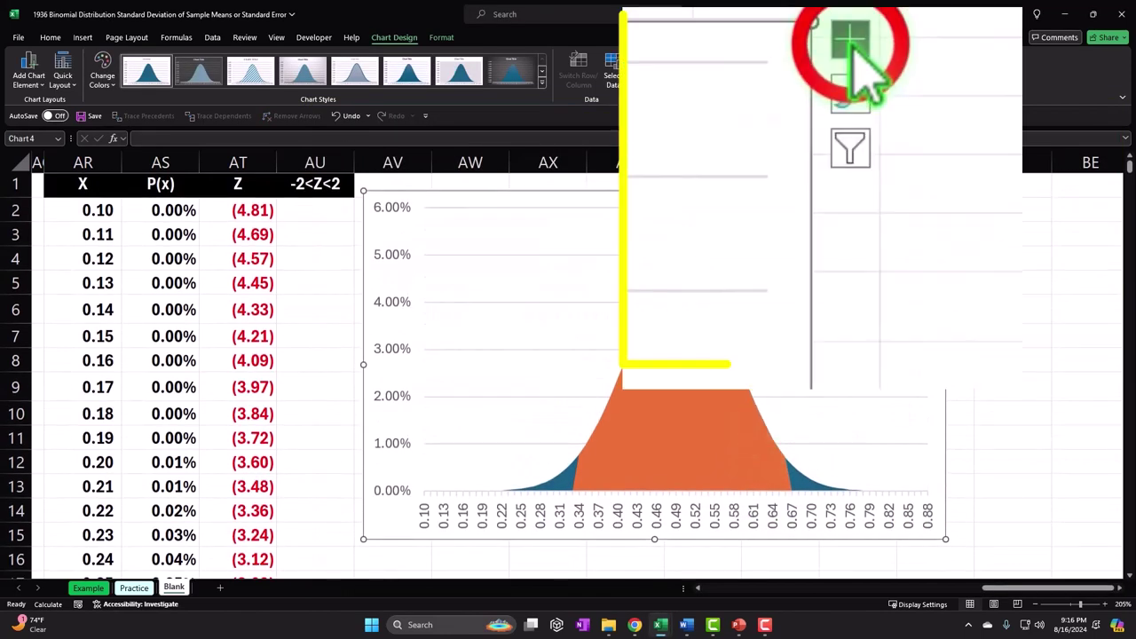
- Add a secondary horizontal axis showing the Z values to the chart
click(960, 205)
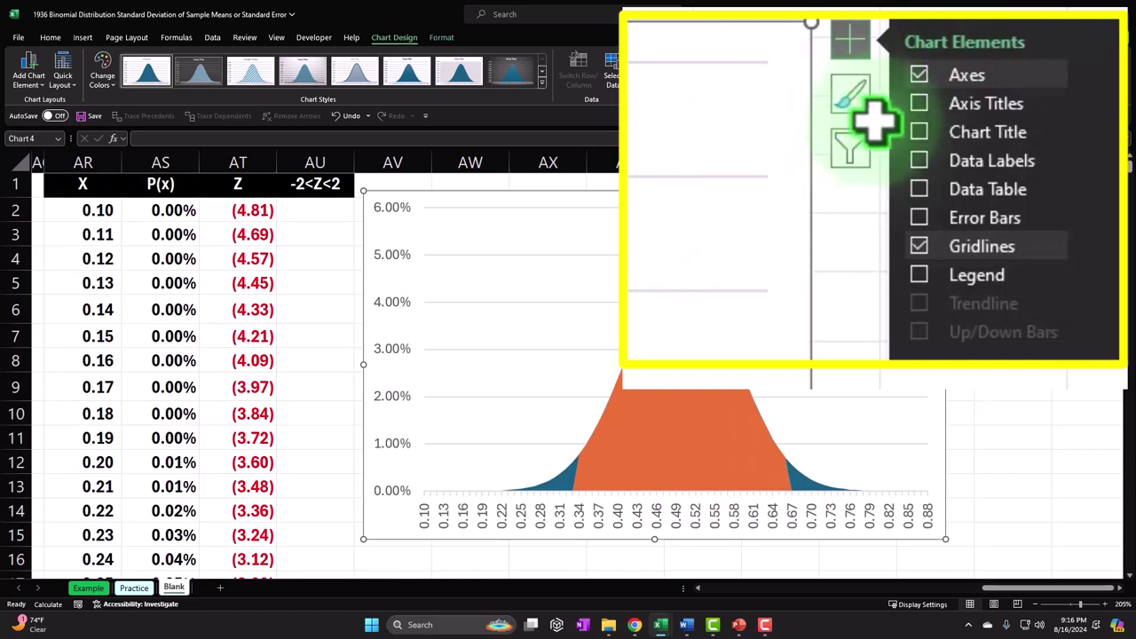
click(1023, 114)
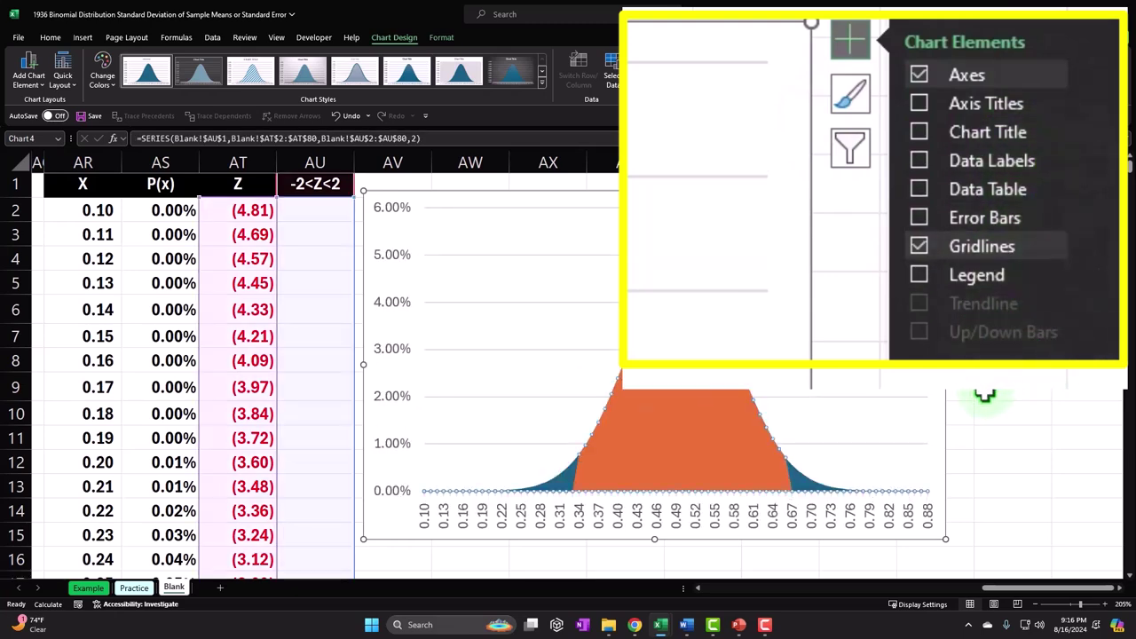
click(1091, 78)
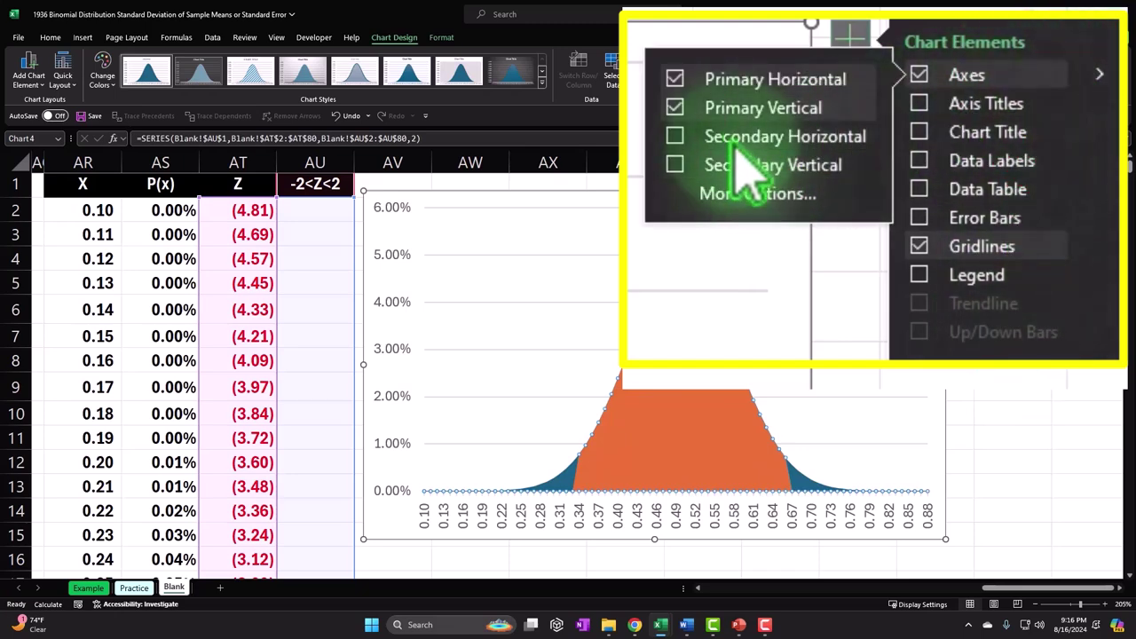
click(723, 113)
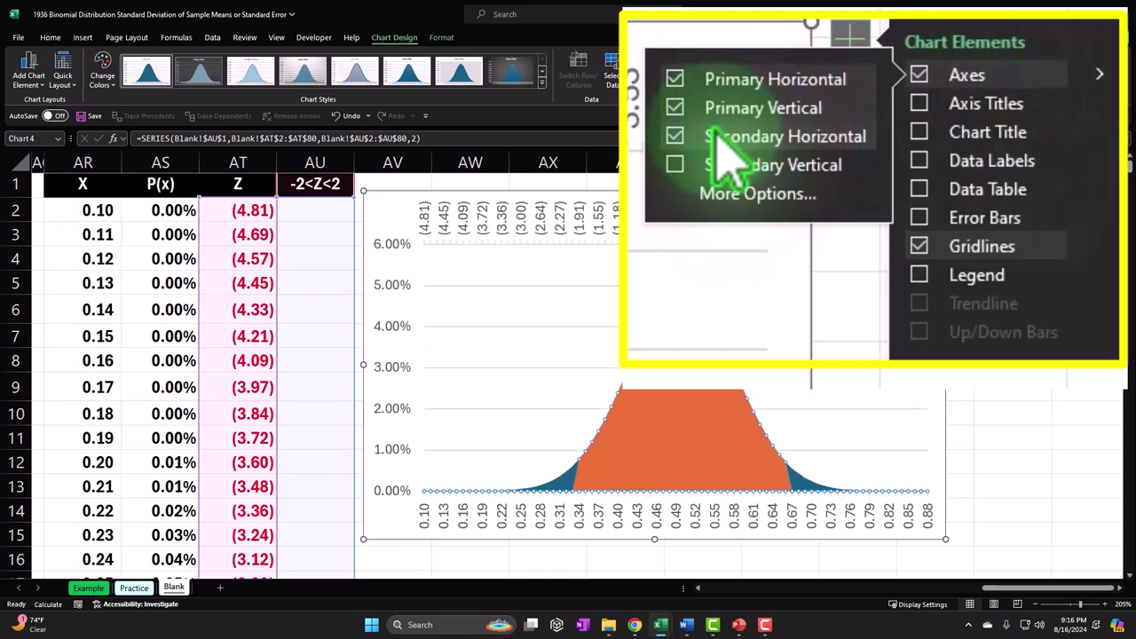
click(1038, 364)
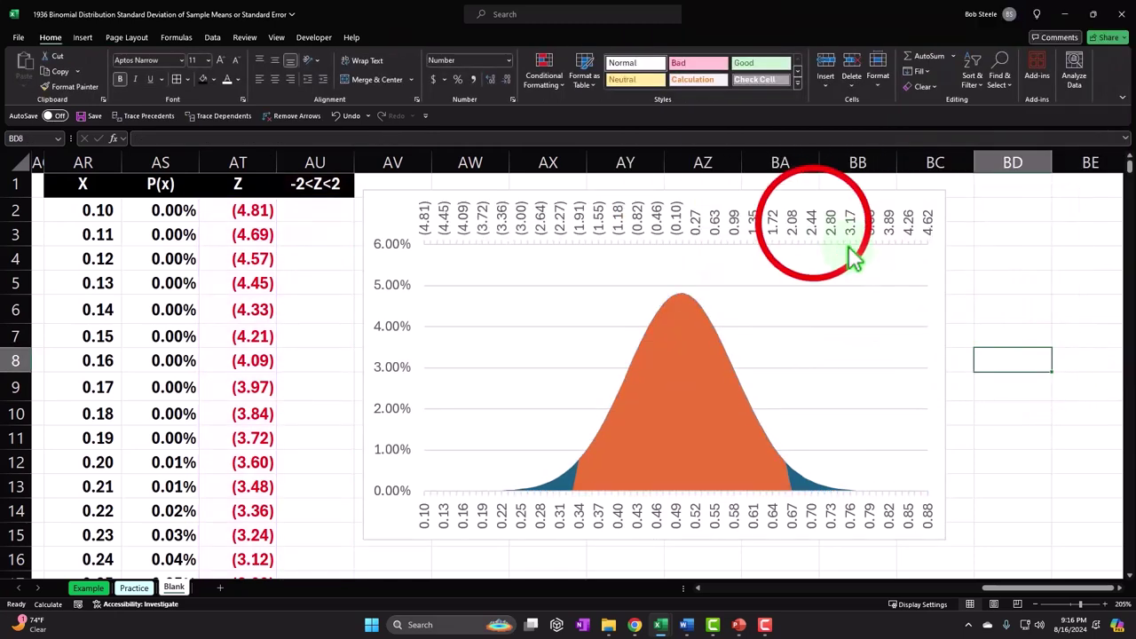
click(813, 222)
click(803, 206)
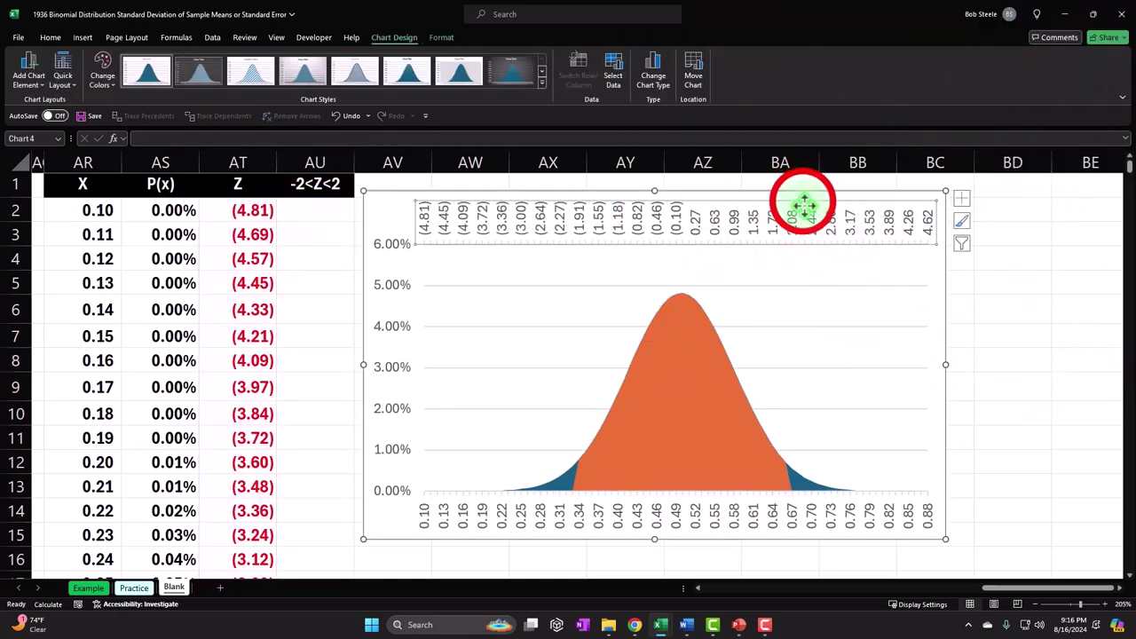
- Set the Z-value axis label position to Low so it sits at the bottom
click(961, 197)
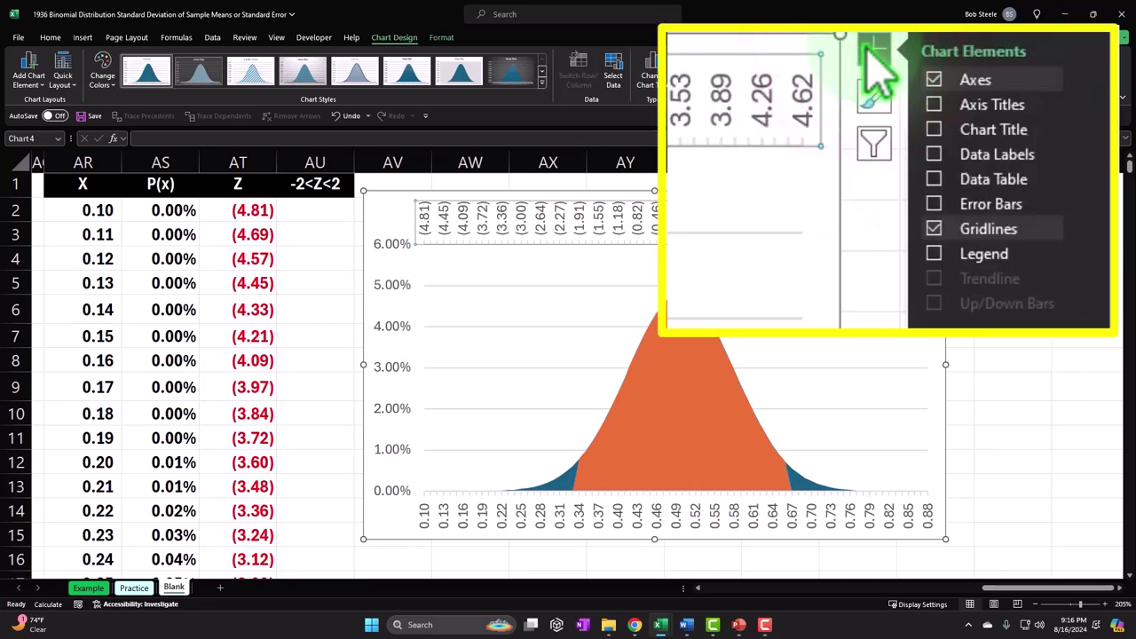
click(1091, 81)
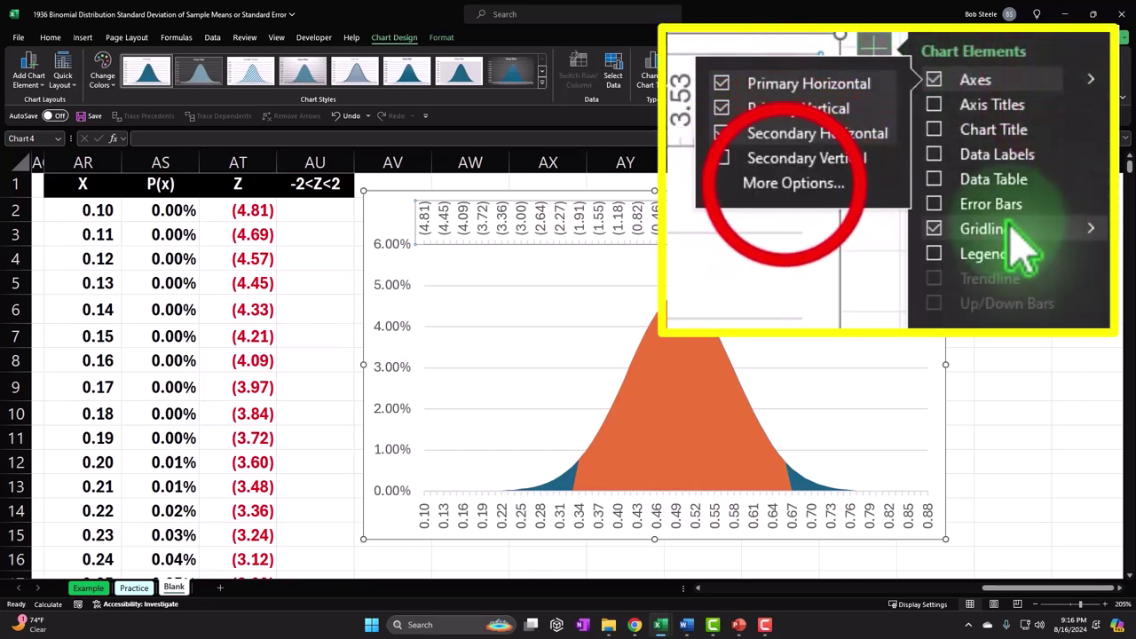
click(921, 262)
click(865, 217)
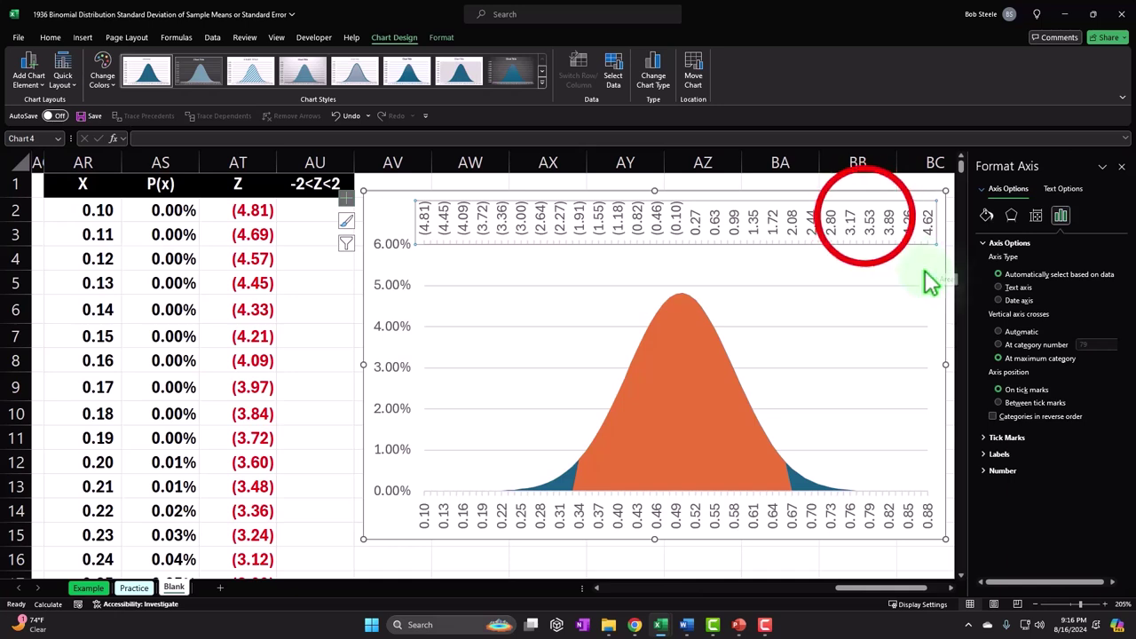
click(985, 454)
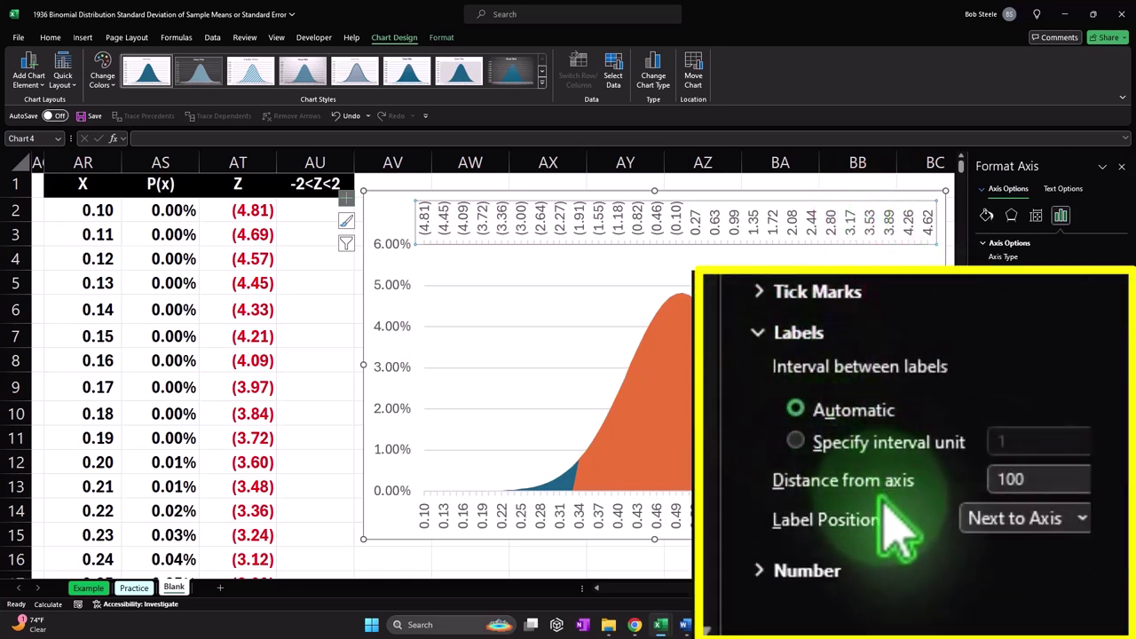
click(1072, 504)
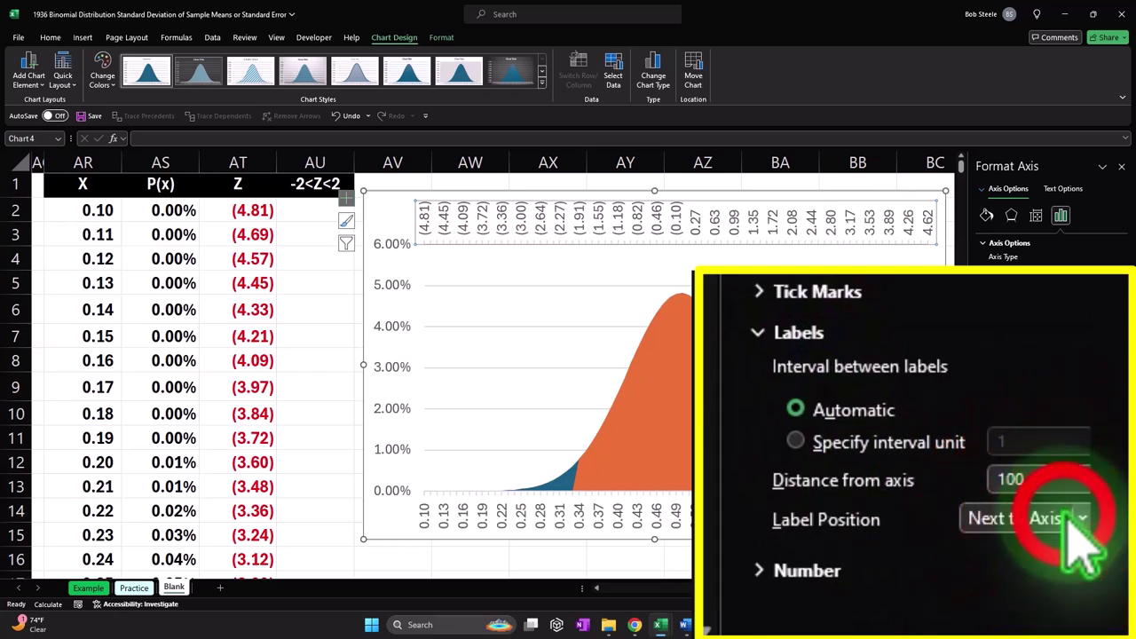
click(1072, 519)
click(1069, 604)
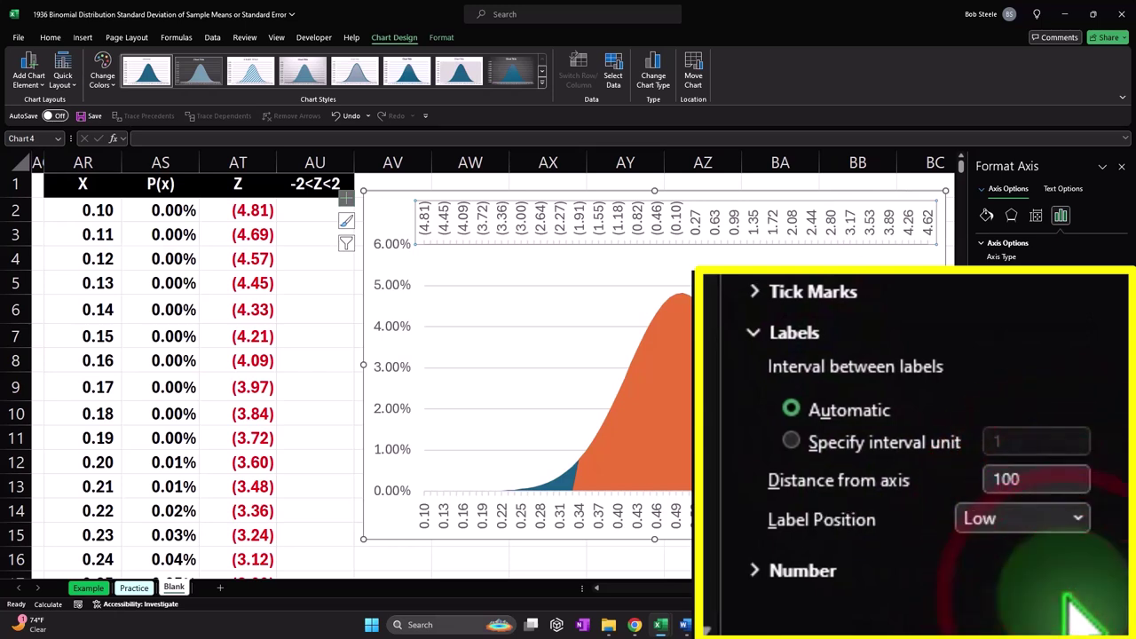
click(1120, 167)
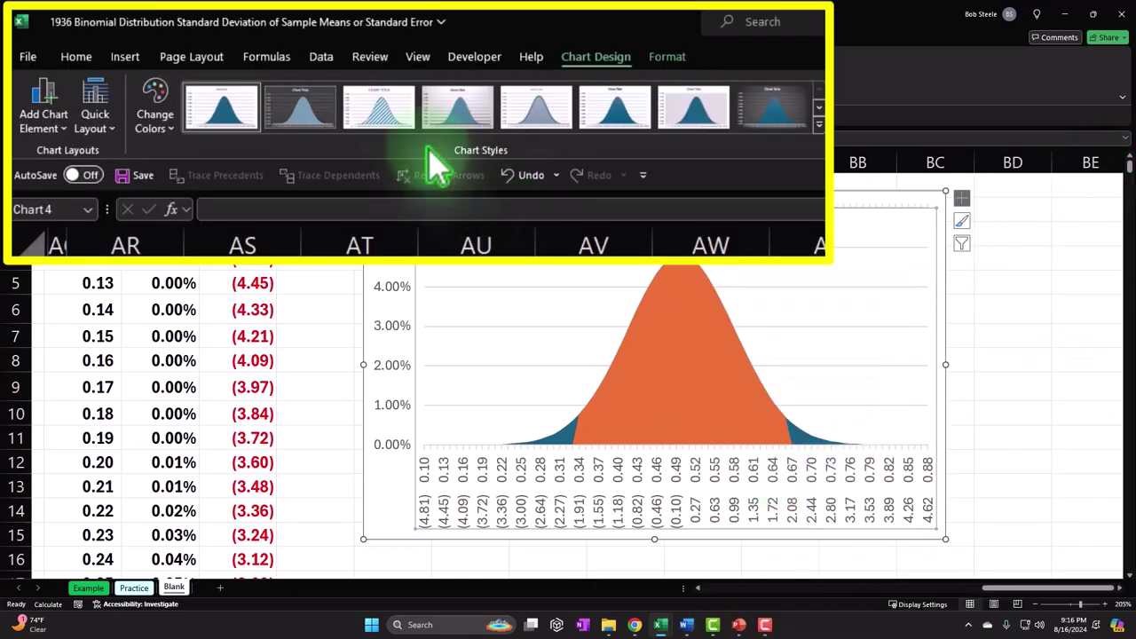
- Draw a green vertical line on the chart and place it at X 0.34 (Z -1.91)
click(124, 56)
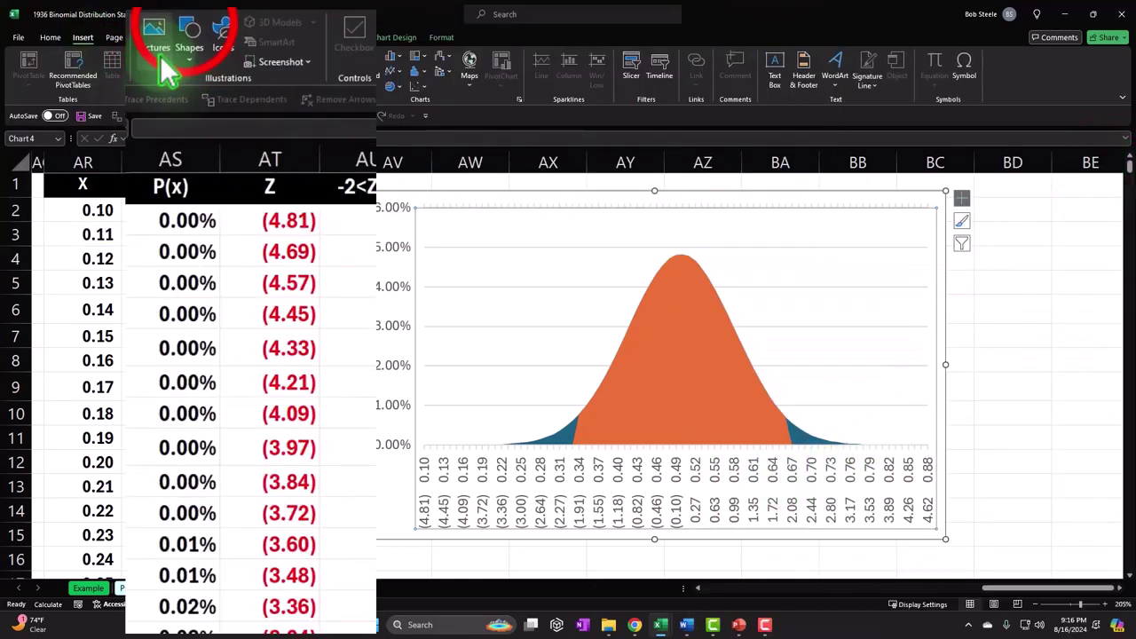
click(189, 36)
click(197, 101)
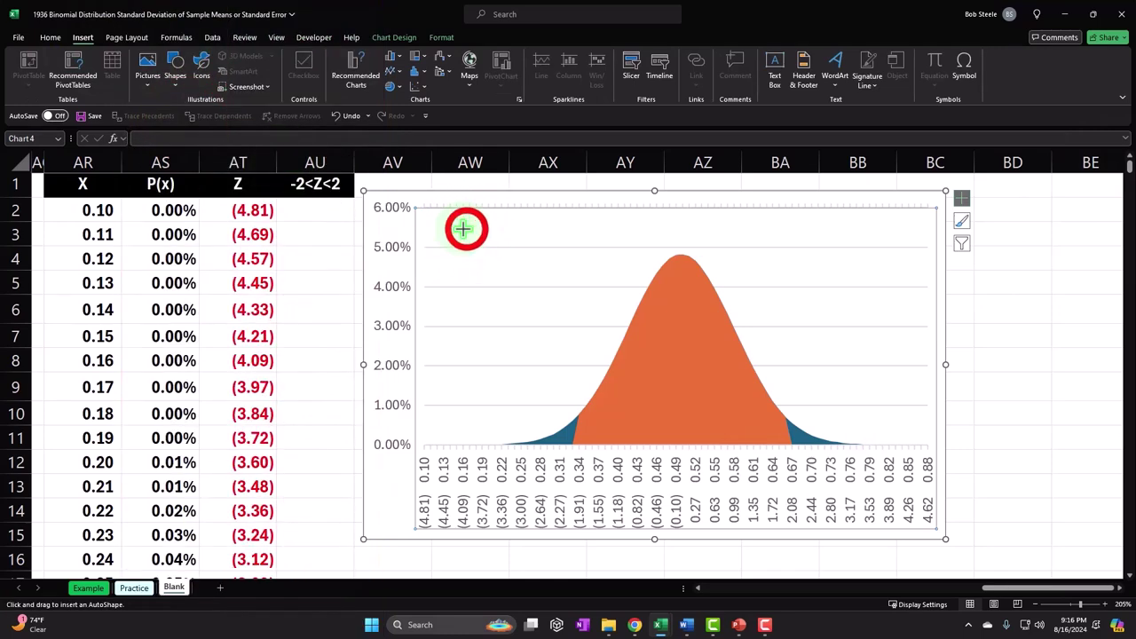
drag(467, 230, 465, 444)
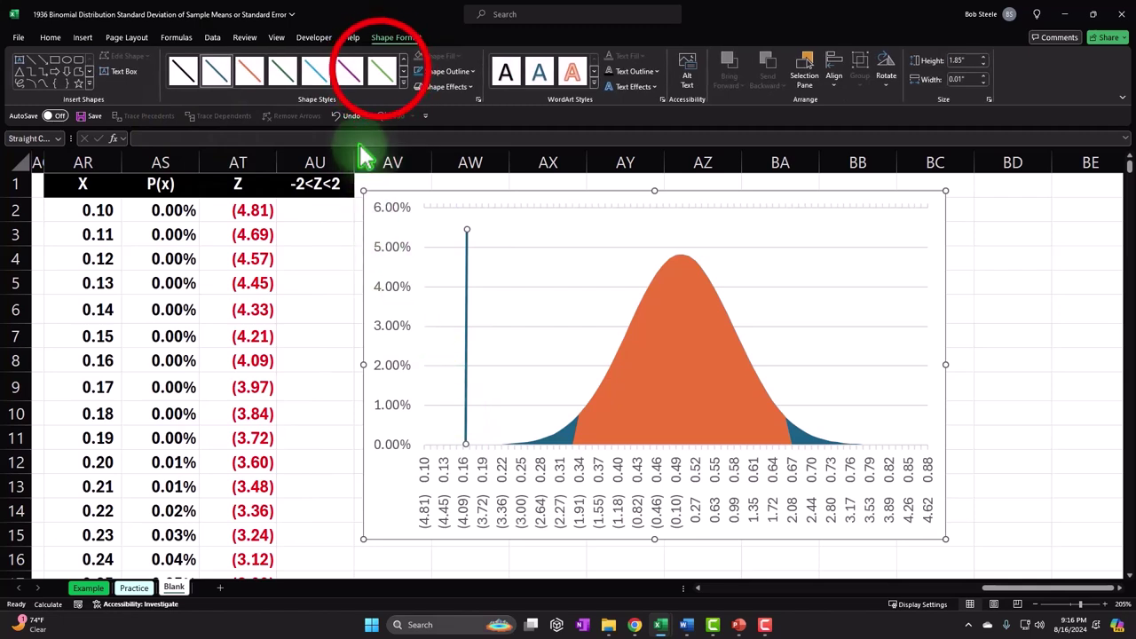
click(383, 76)
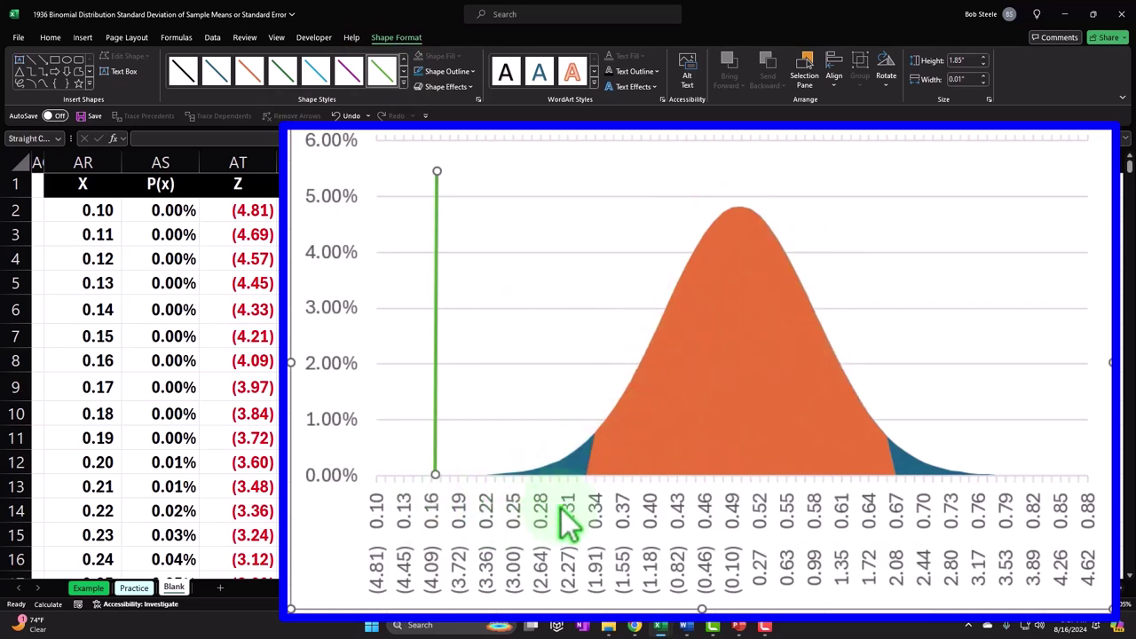
click(435, 350)
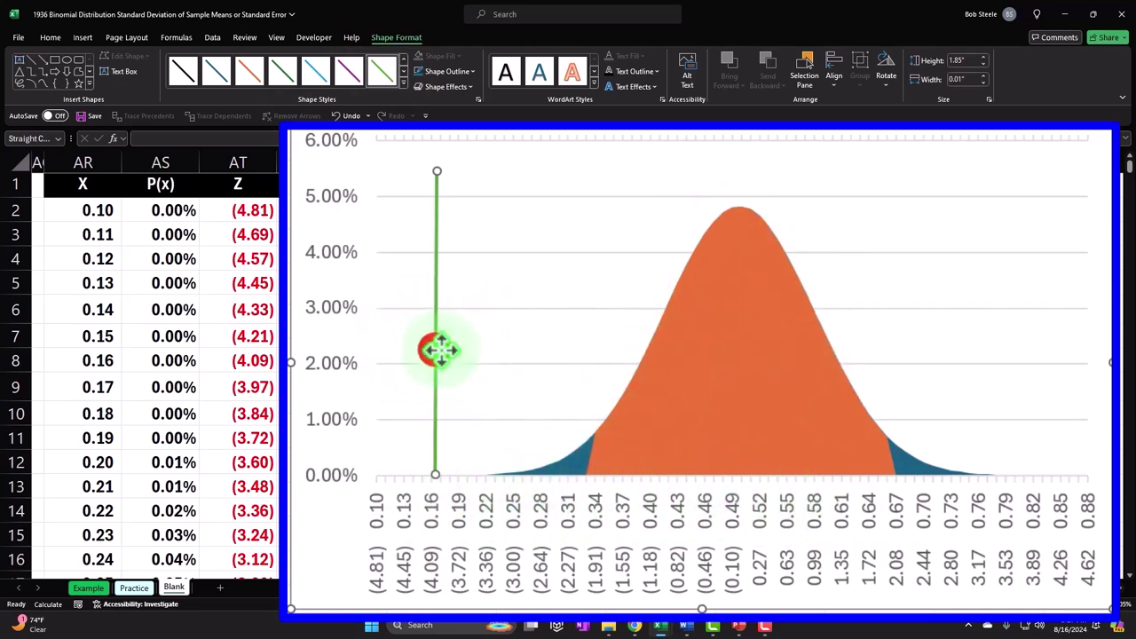
drag(441, 349, 599, 394)
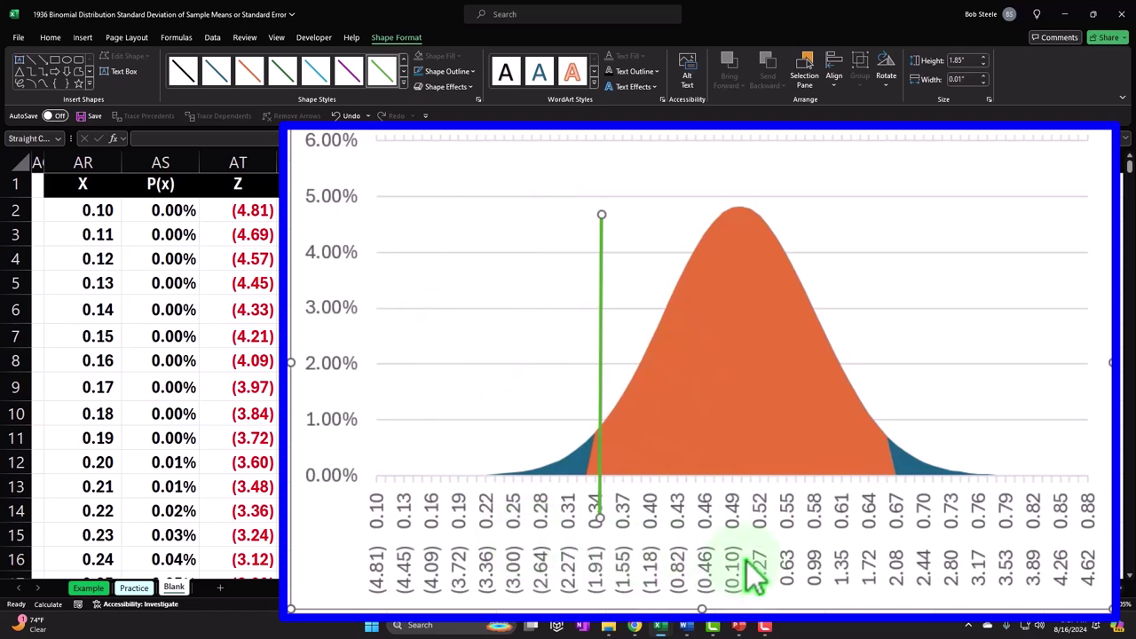
drag(596, 360, 592, 331)
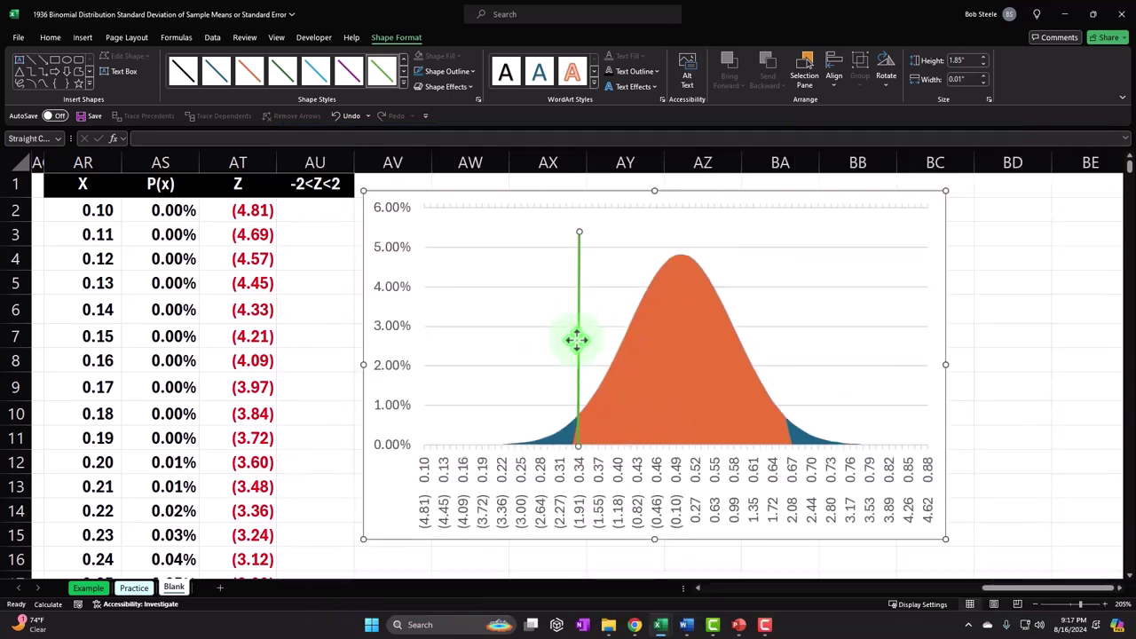
drag(1002, 588, 944, 609)
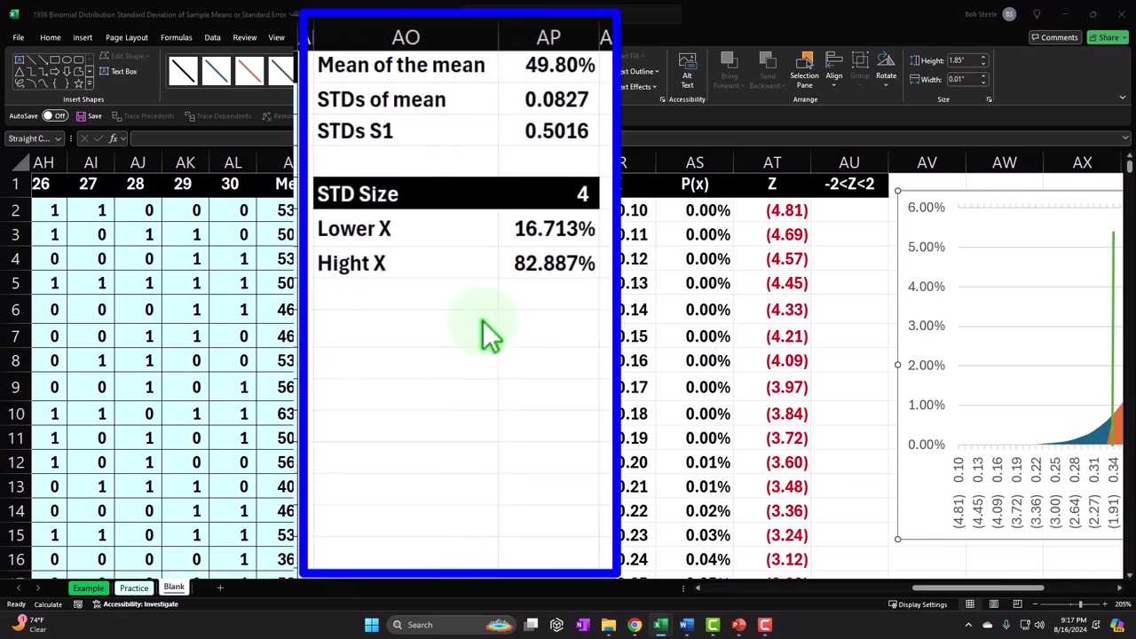
- Add a 'Z test' label in AO9 below the summary block
click(565, 66)
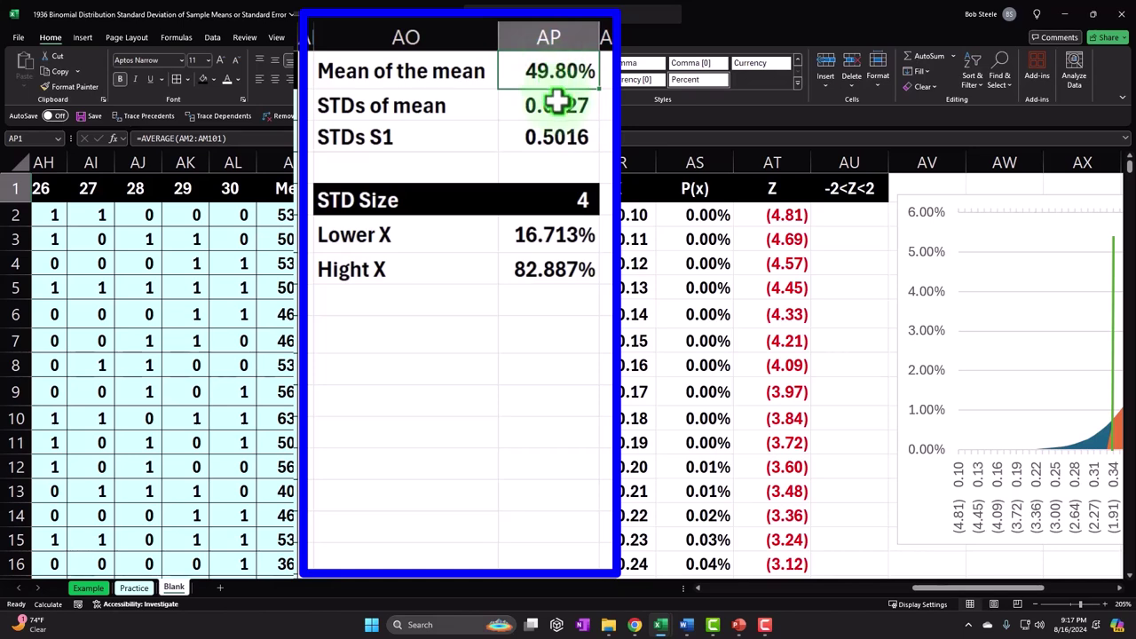
click(389, 333)
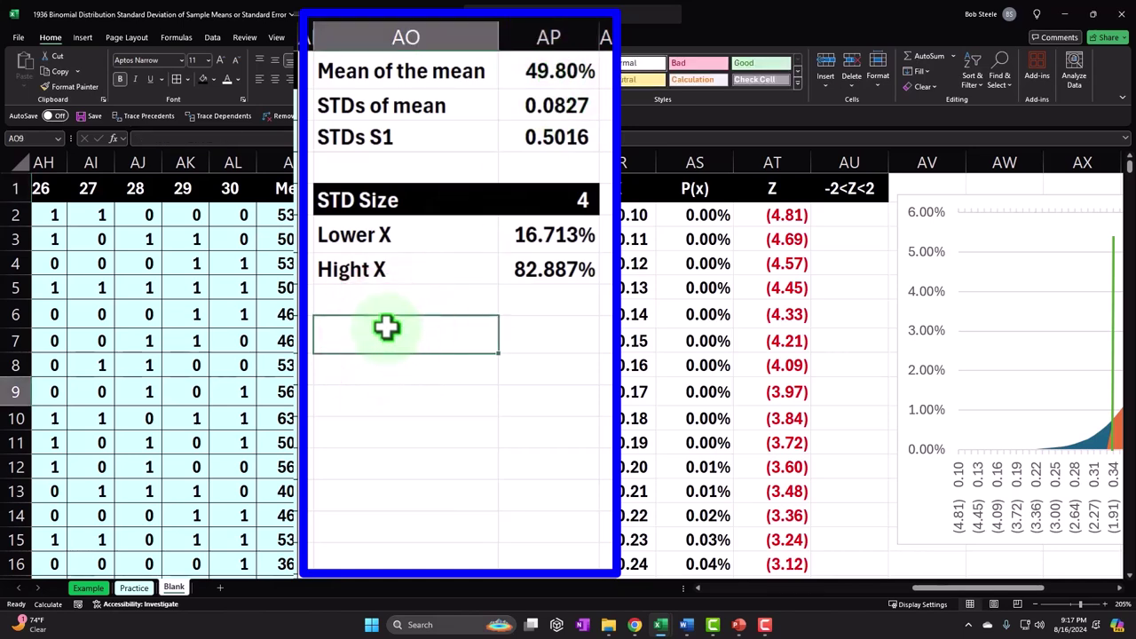
text(X)
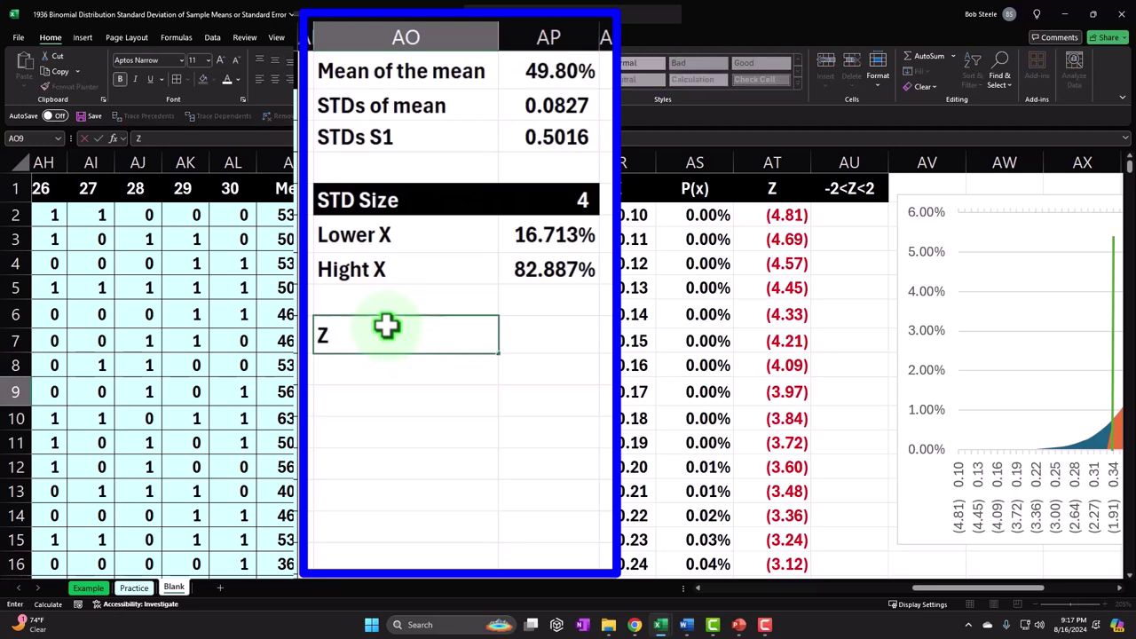
text( test)
key(Tab)
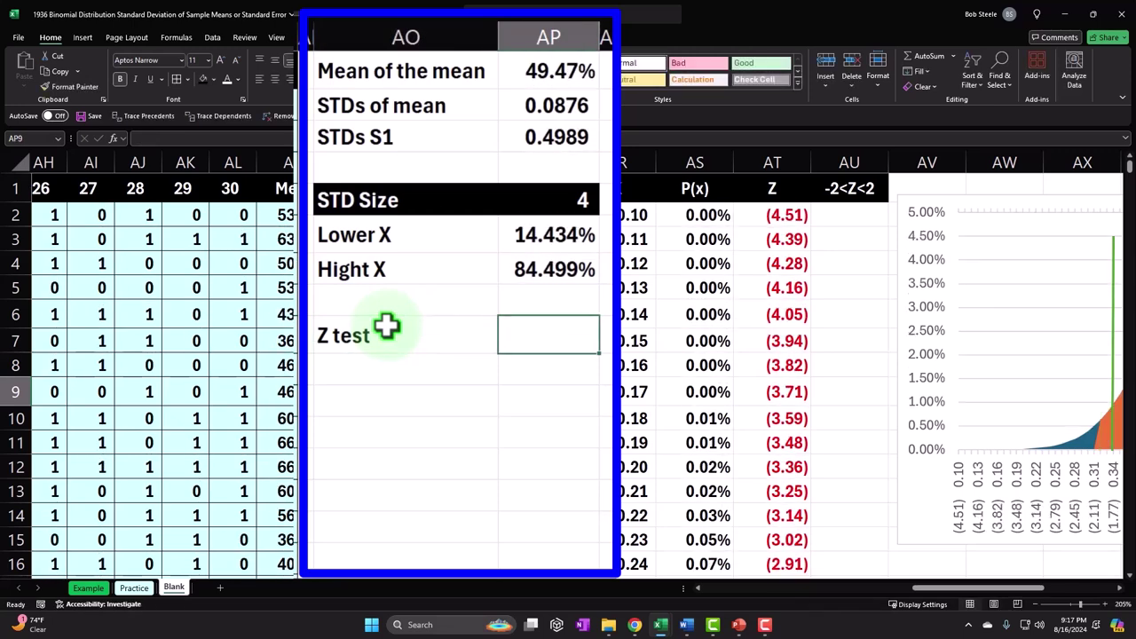
- Enter =(AP1-F1)/AP2 in AP9 to compute the Z test
text(=)
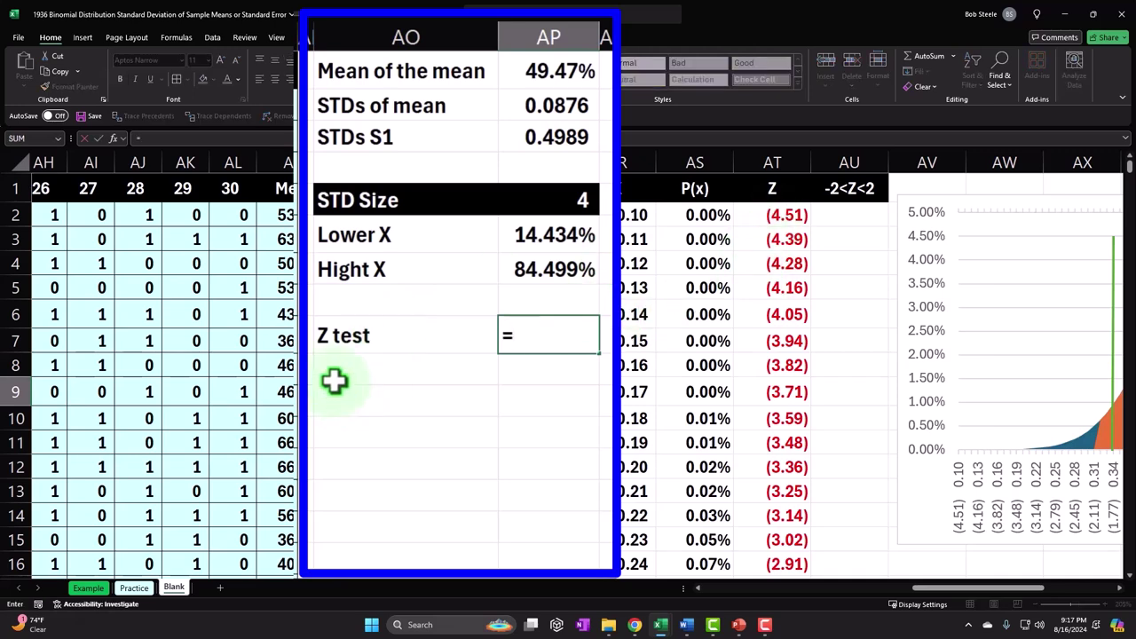
text(()
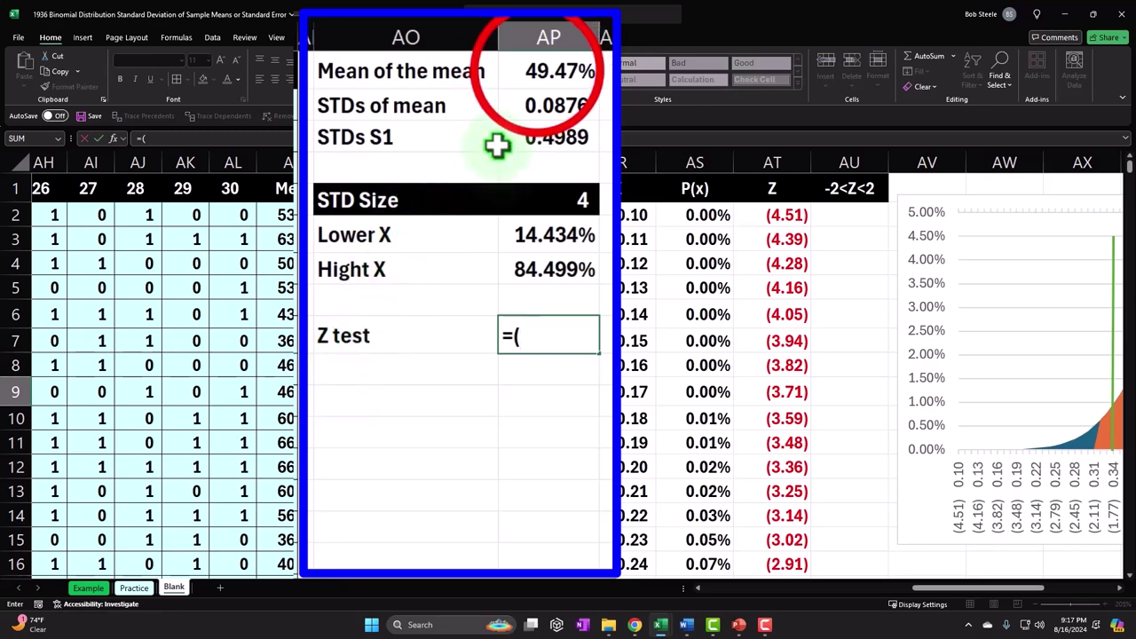
click(537, 71)
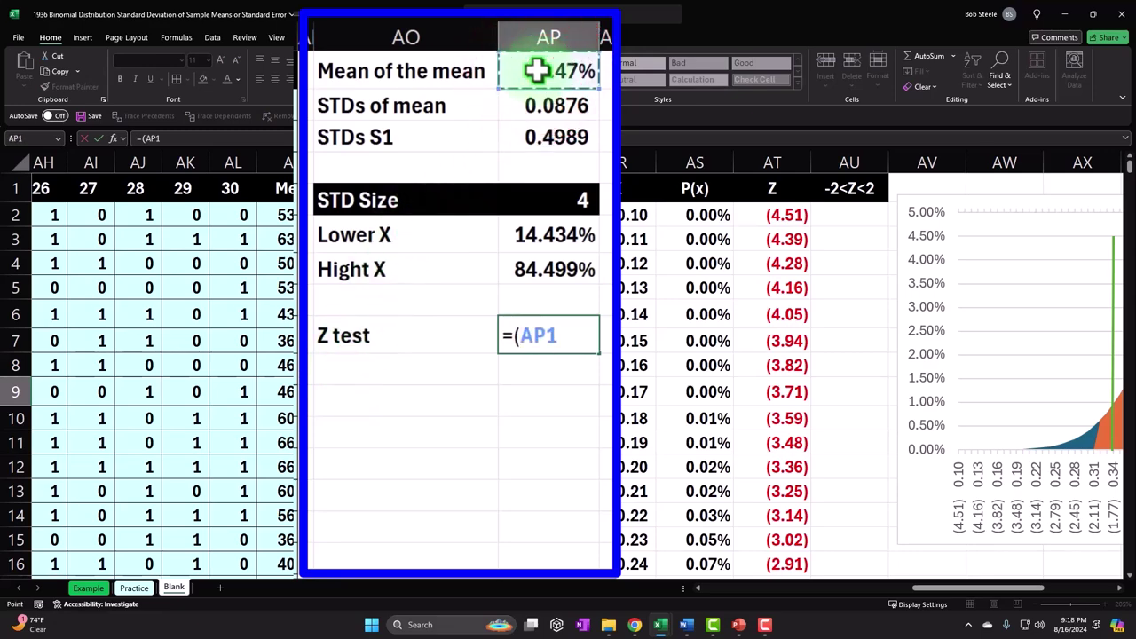
text(-)
drag(931, 590, 598, 607)
click(367, 188)
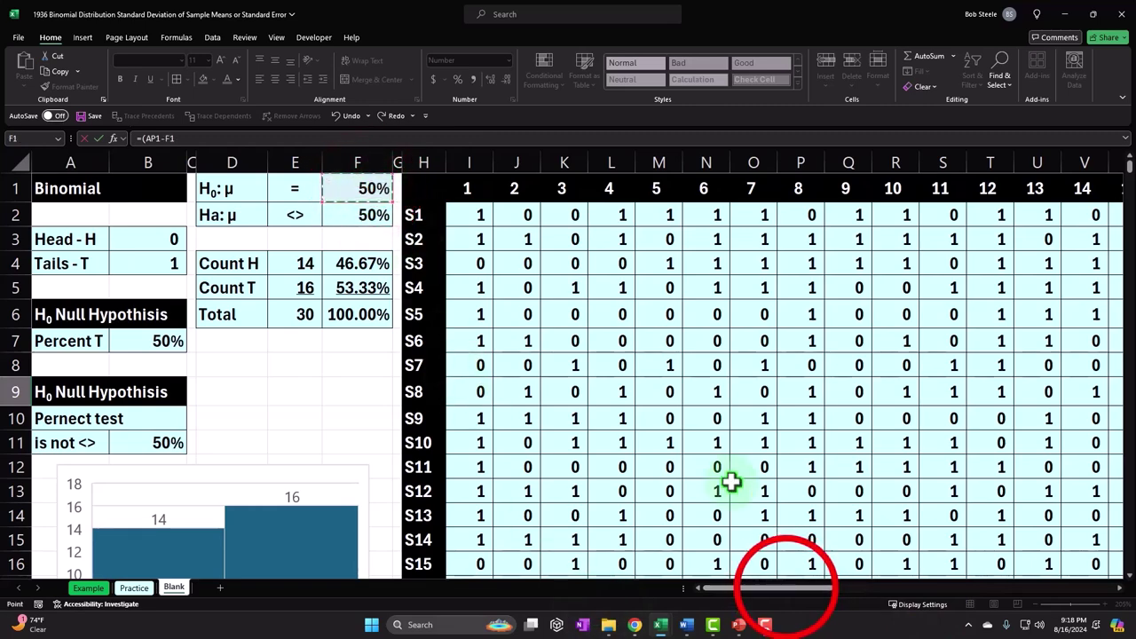
drag(786, 589, 944, 608)
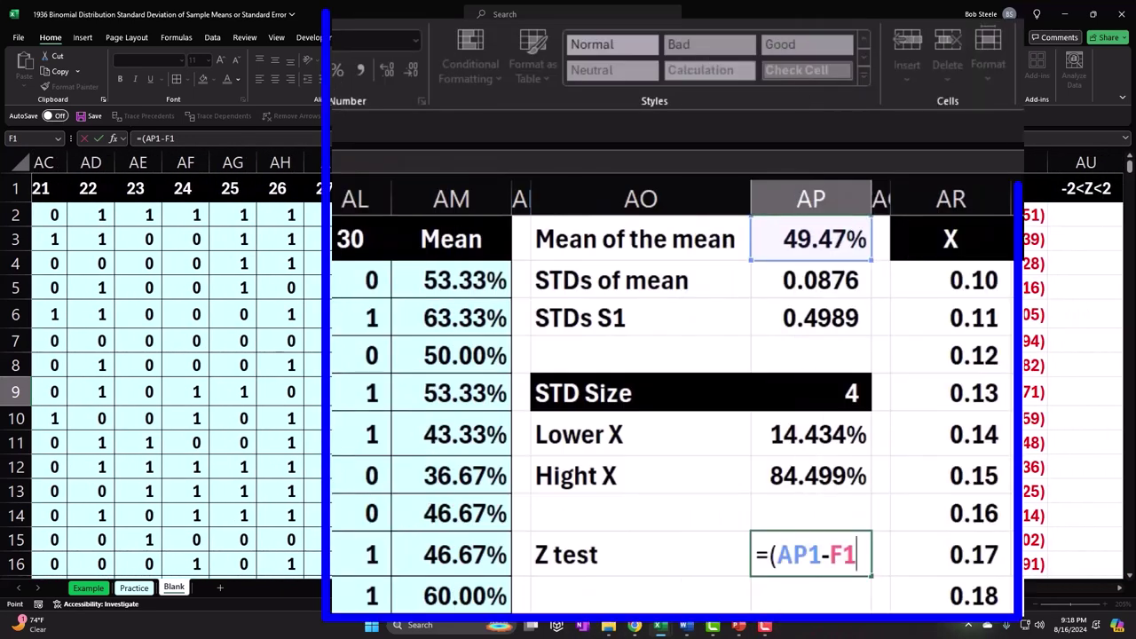
text())
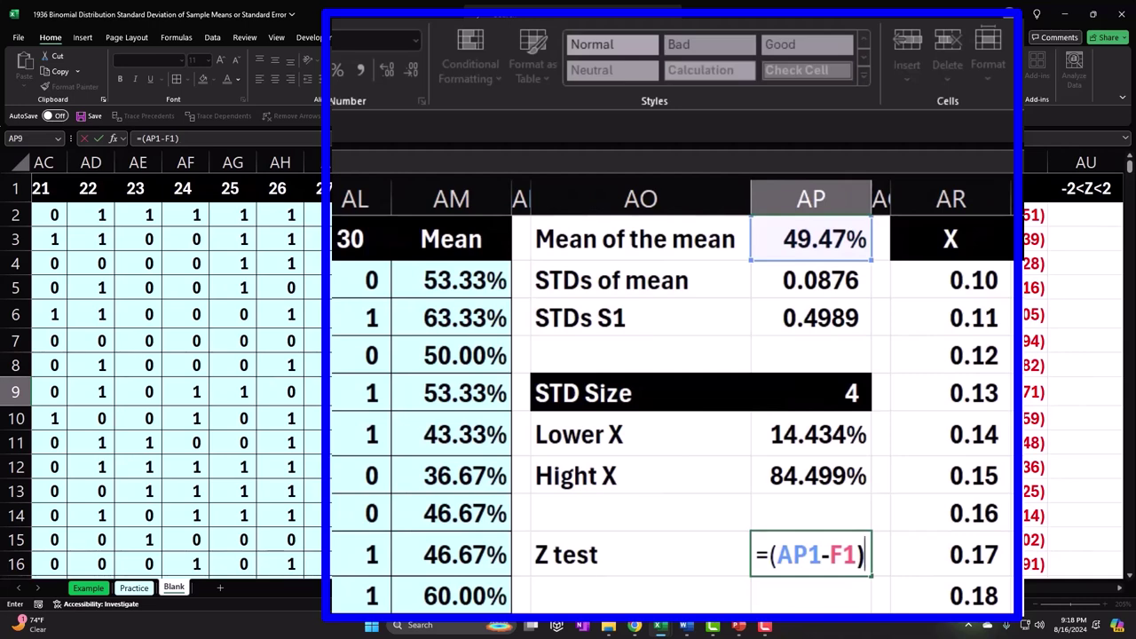
text(/)
click(804, 280)
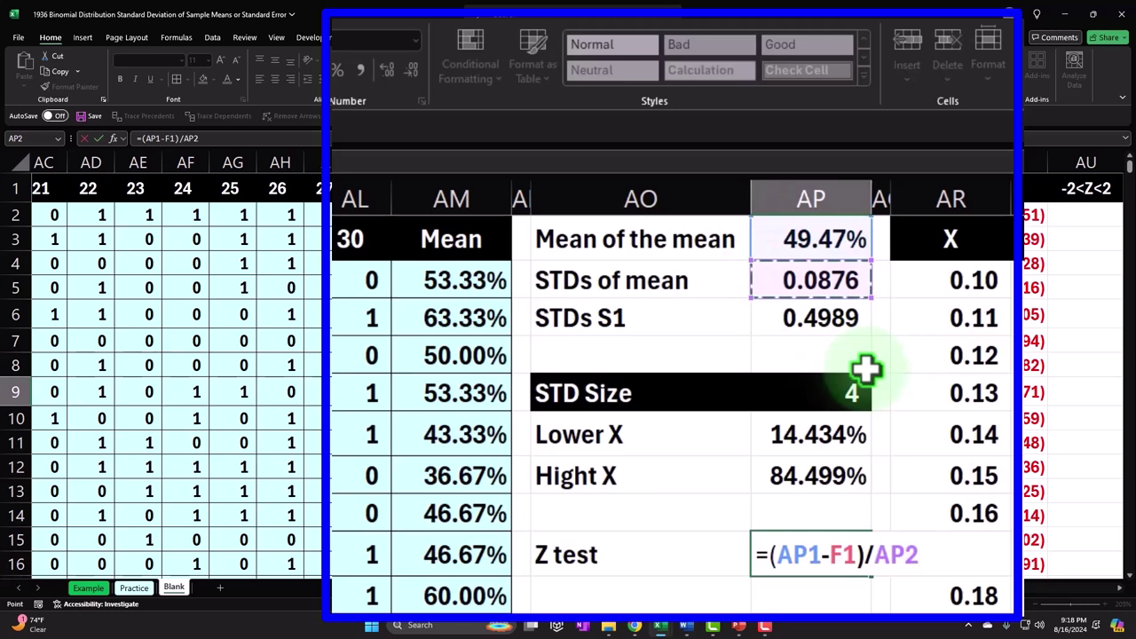
key(Return)
- Format the Z test result as a plain number with four decimals
key(Up)
key(Right)
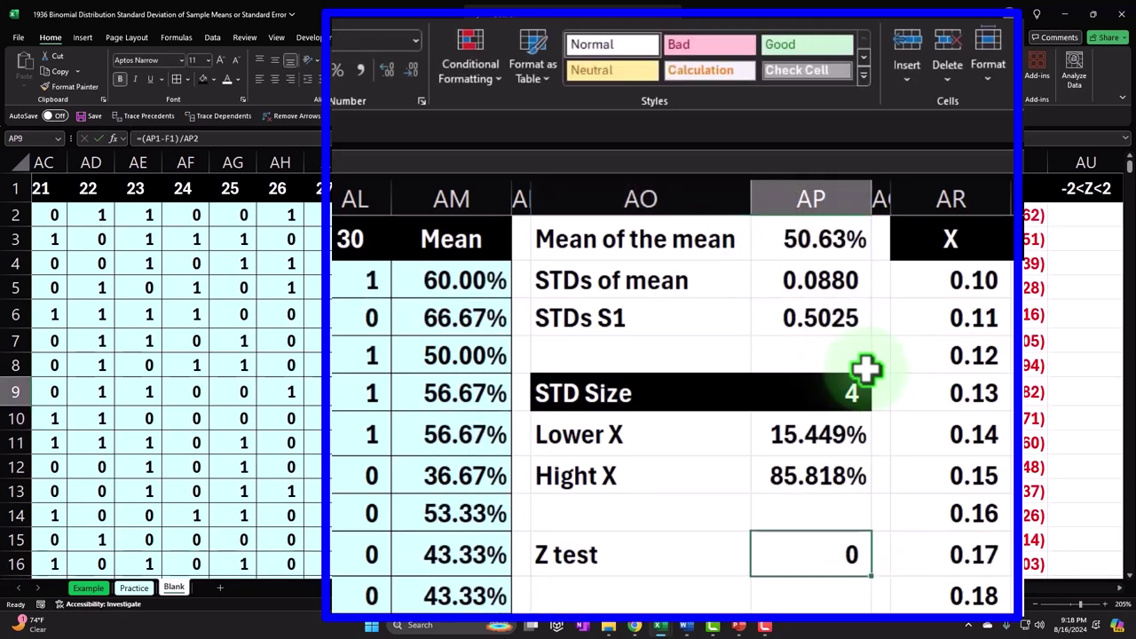
click(345, 71)
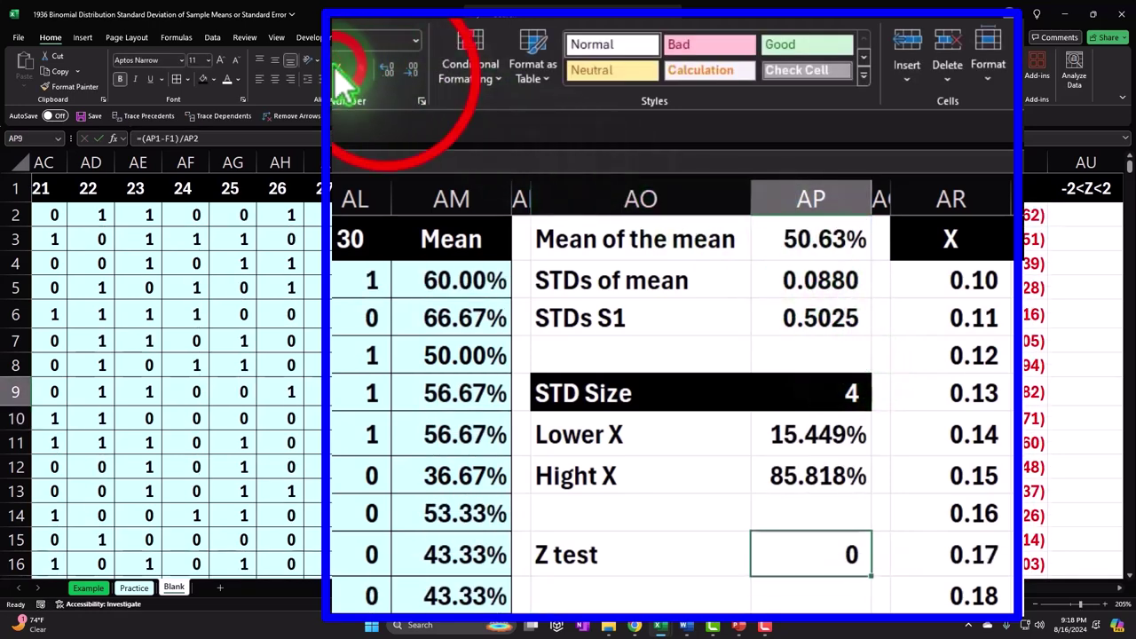
click(386, 71)
click(387, 71)
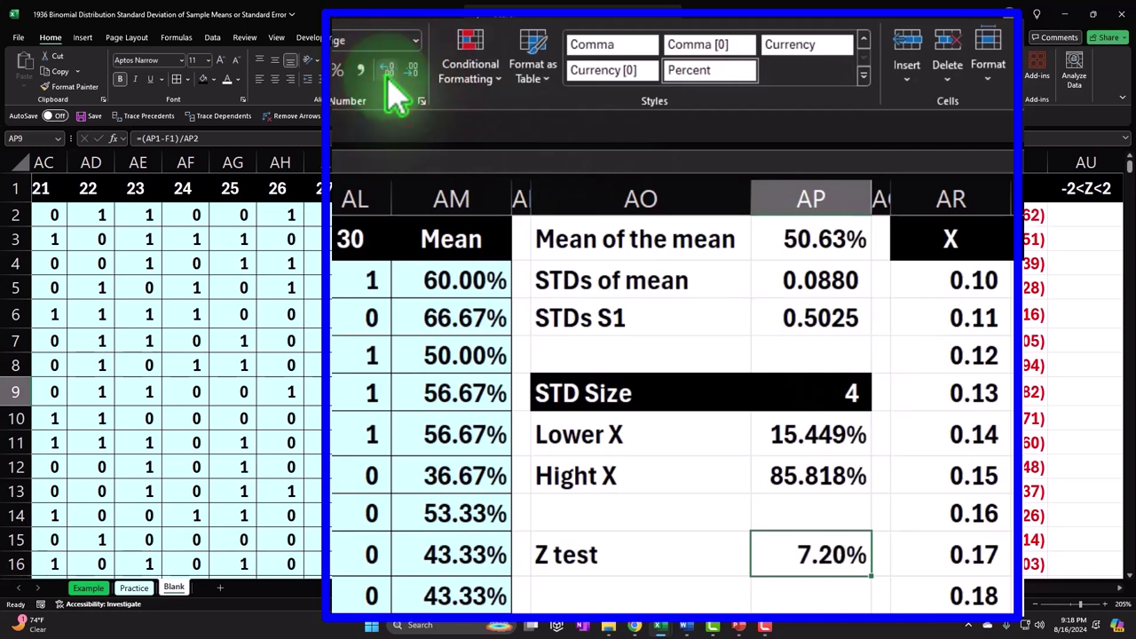
click(310, 114)
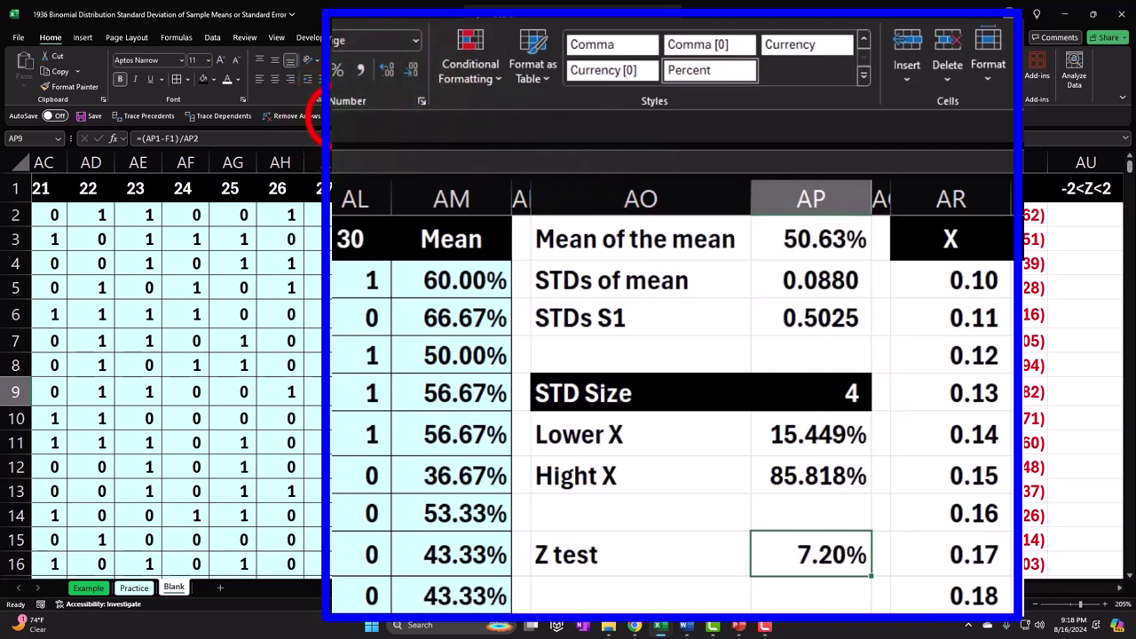
click(309, 115)
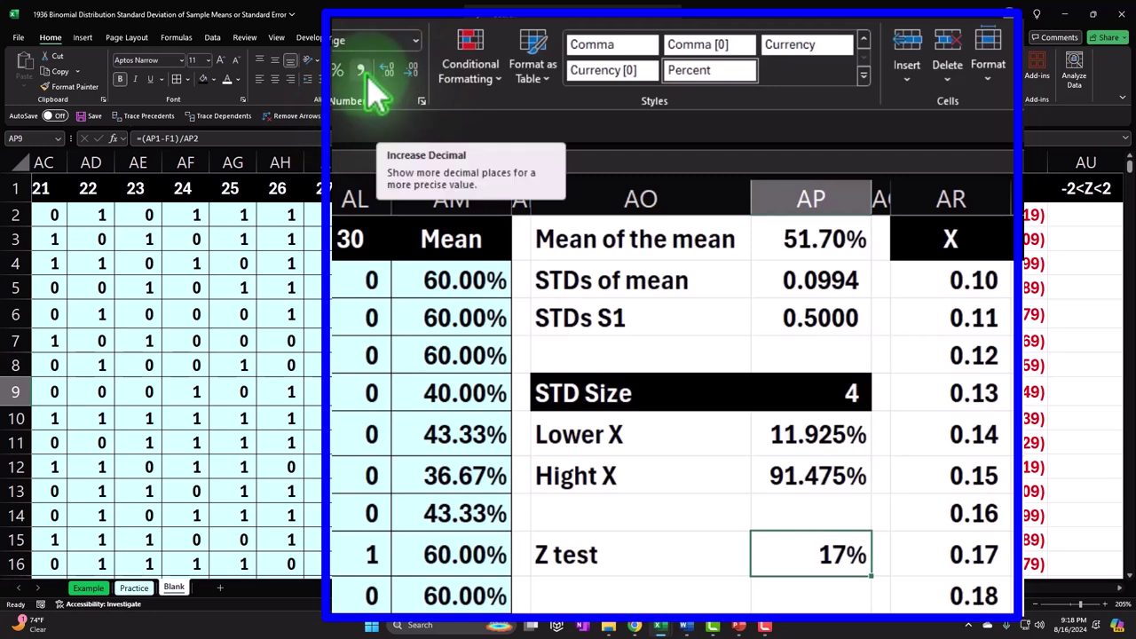
click(310, 114)
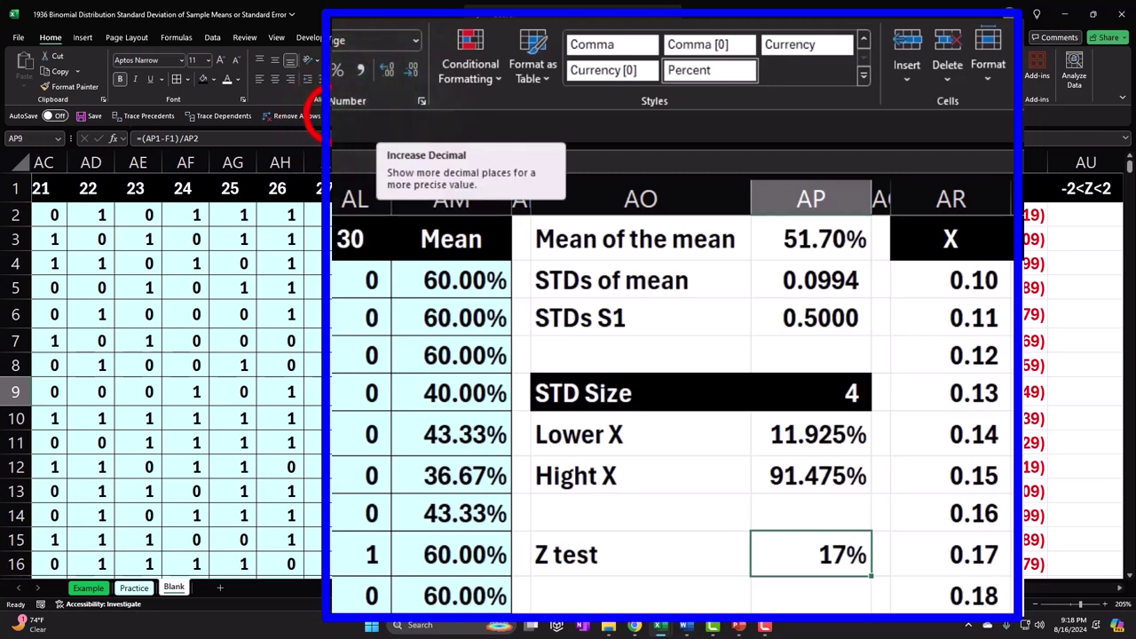
click(391, 71)
click(390, 71)
click(391, 71)
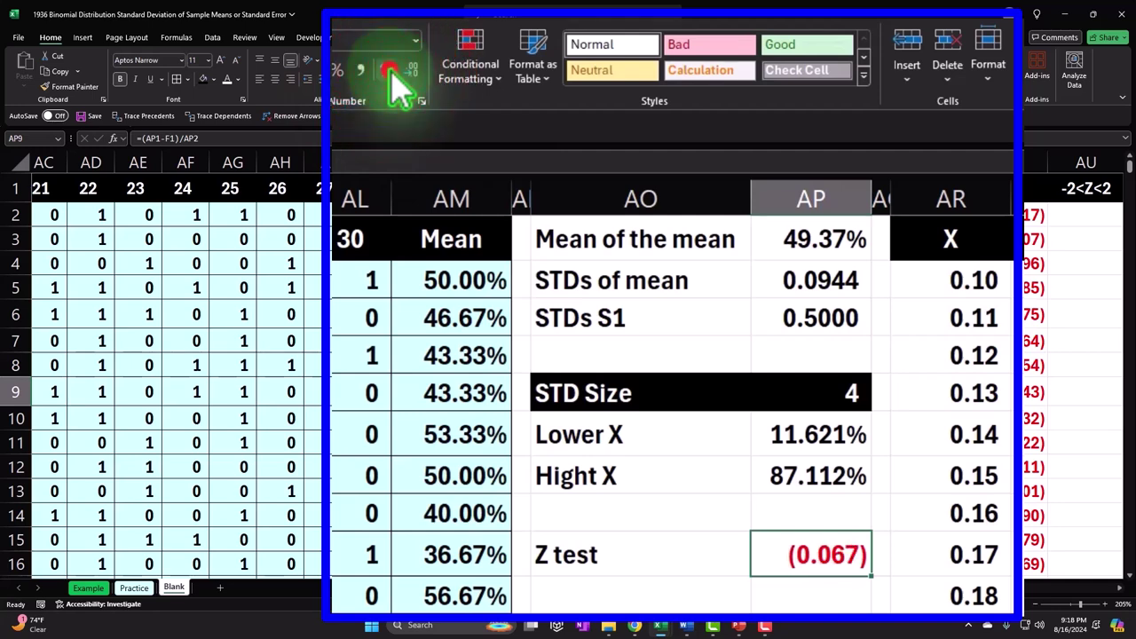
click(390, 71)
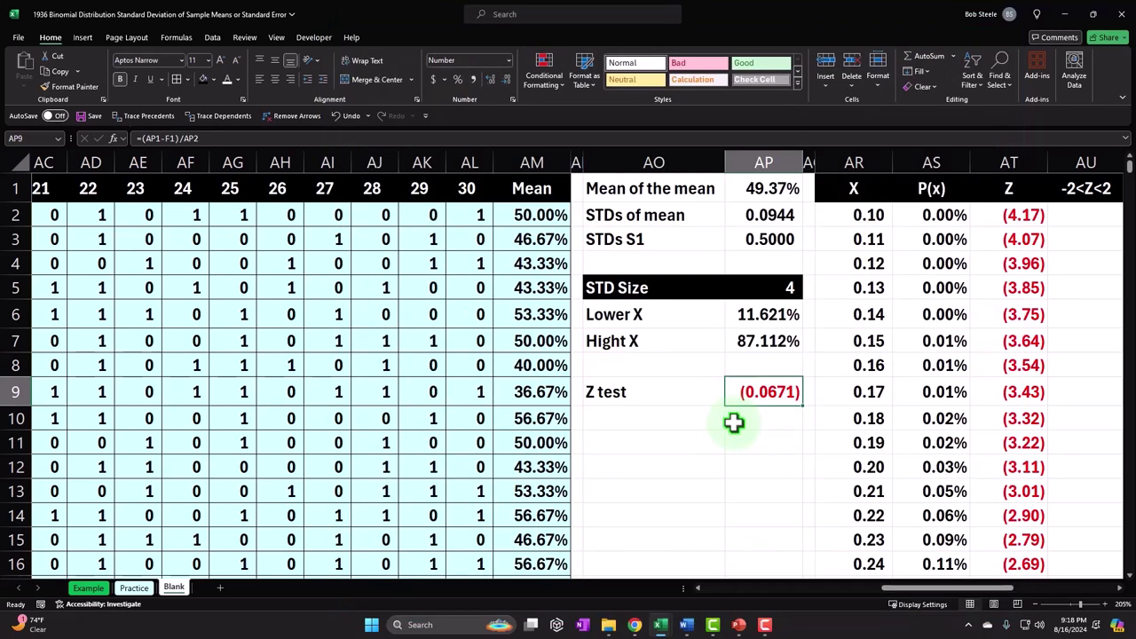
click(737, 434)
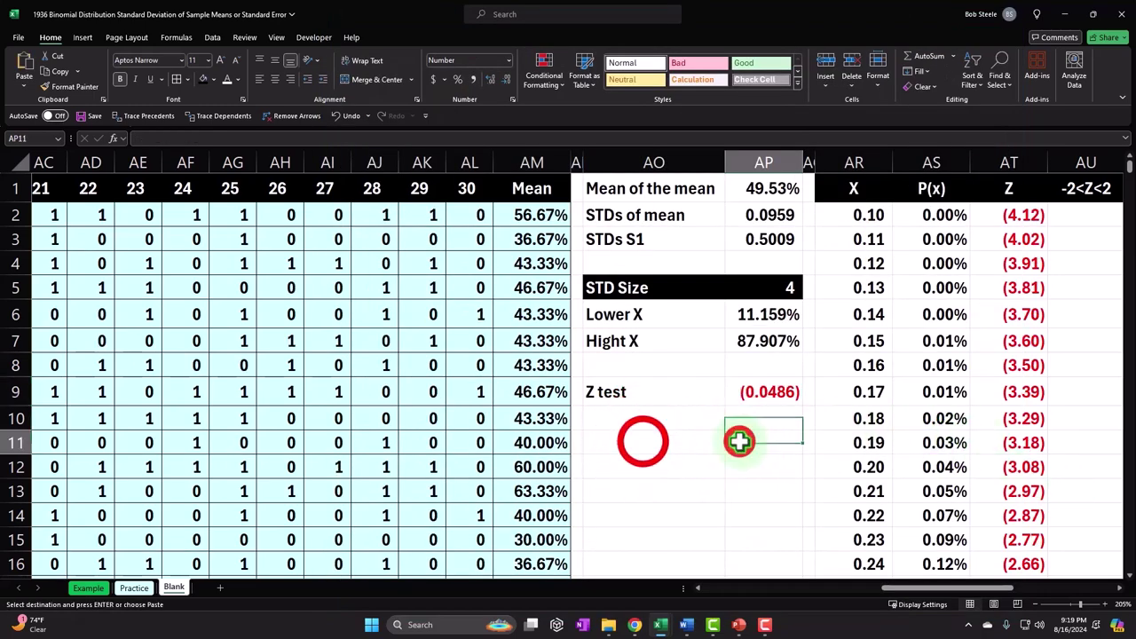
- Paste the 'Pbar - Standard Error' label below the summary and give it a border and fill
click(642, 441)
key(ctrl+v)
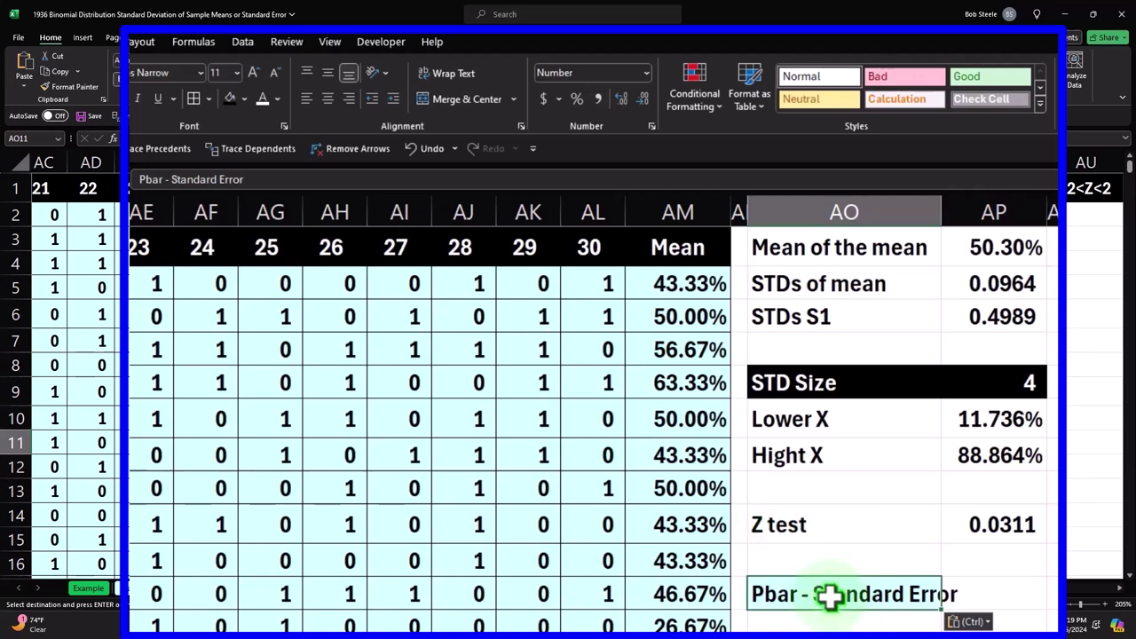
click(209, 99)
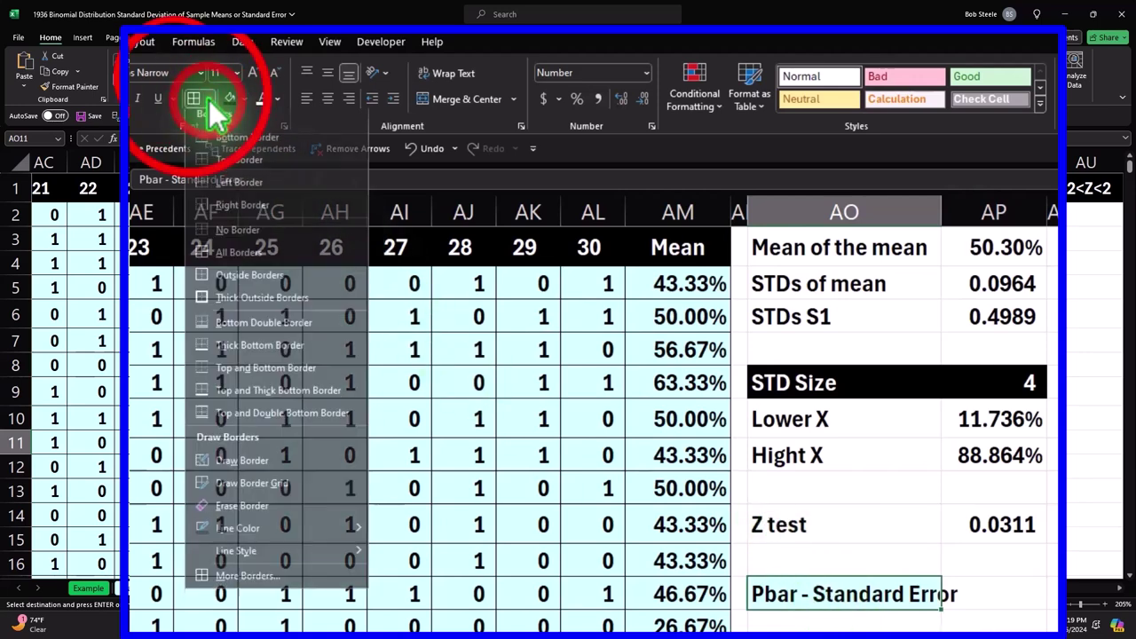
click(216, 101)
click(244, 98)
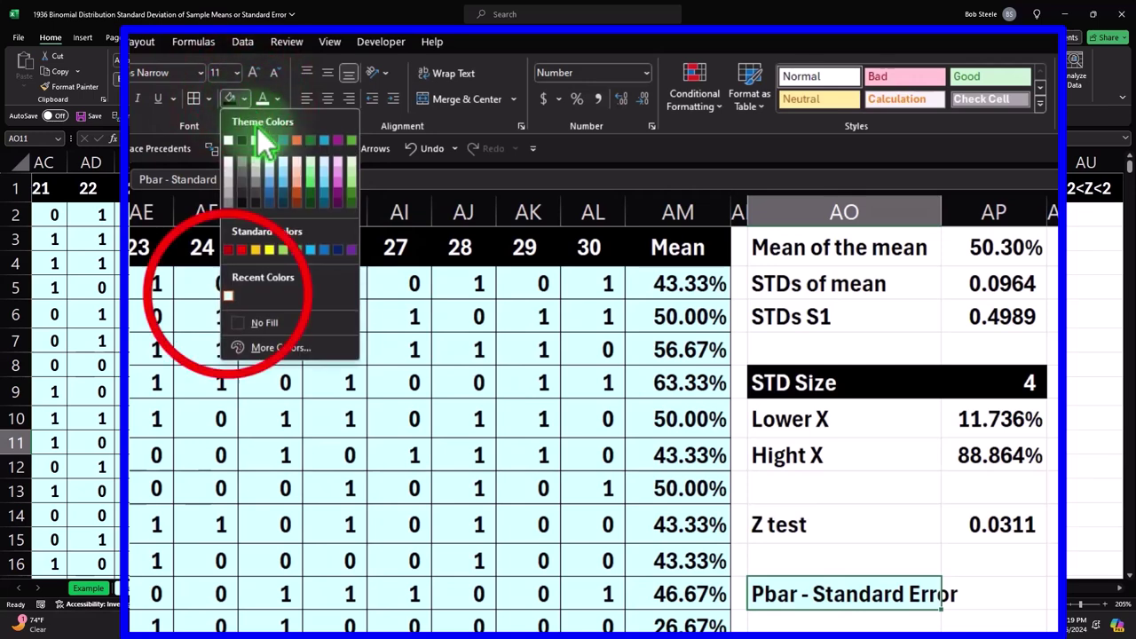
click(1004, 591)
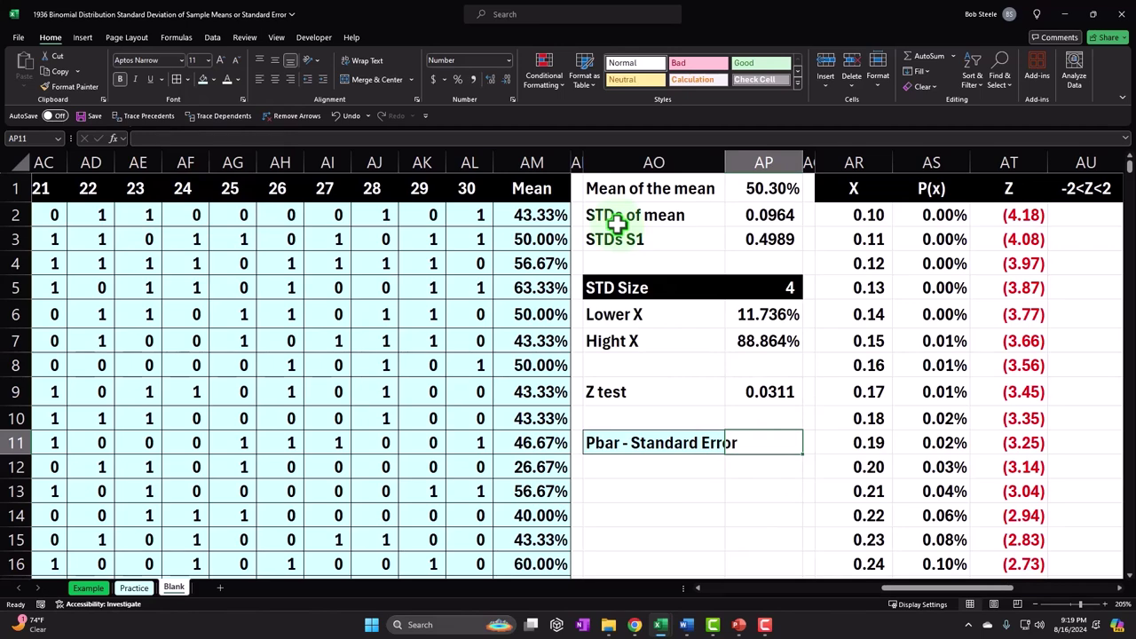
drag(905, 588, 688, 597)
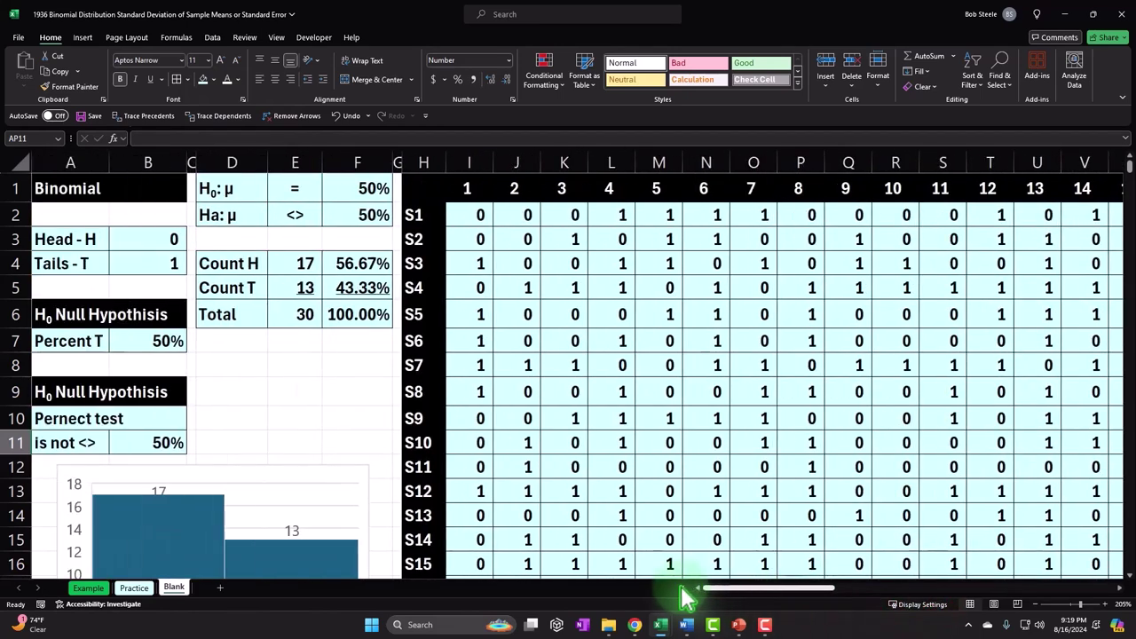
- Copy the yellow σp̄ standard-error equation box from the Example sheet
scroll(314, 447, down, 6)
scroll(314, 447, up, 4)
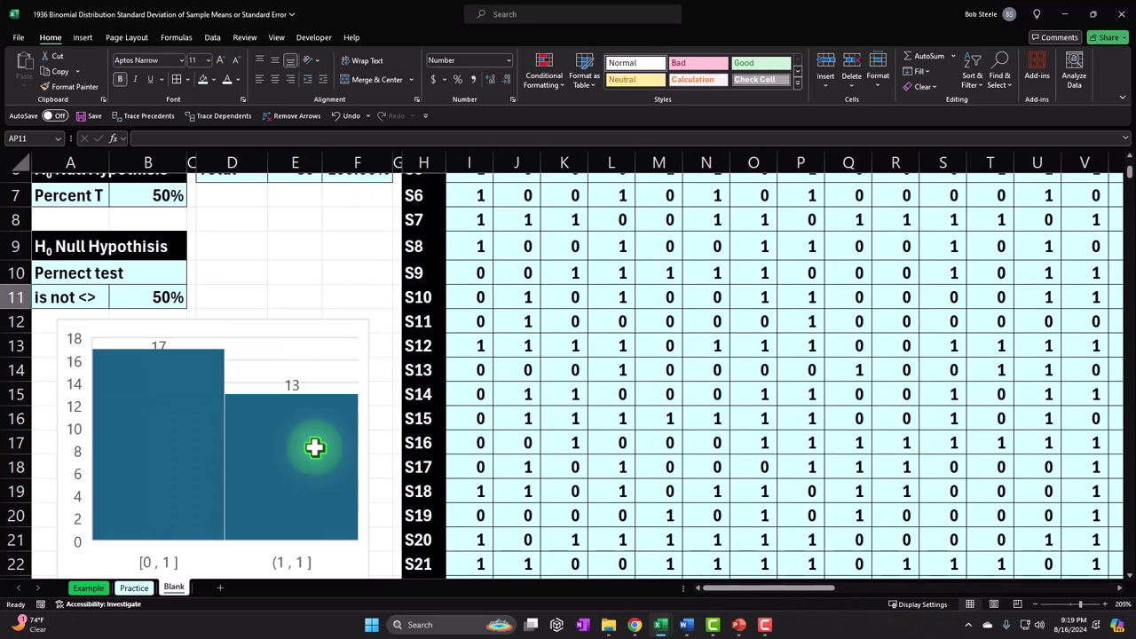
scroll(314, 447, up, 2)
click(88, 588)
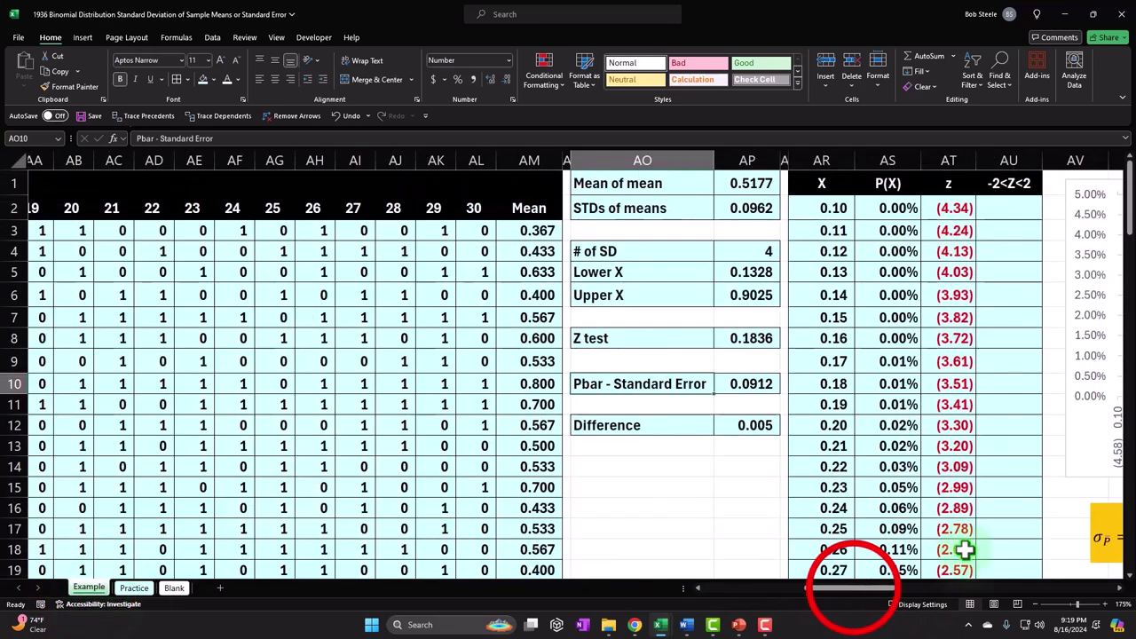
drag(852, 589, 892, 590)
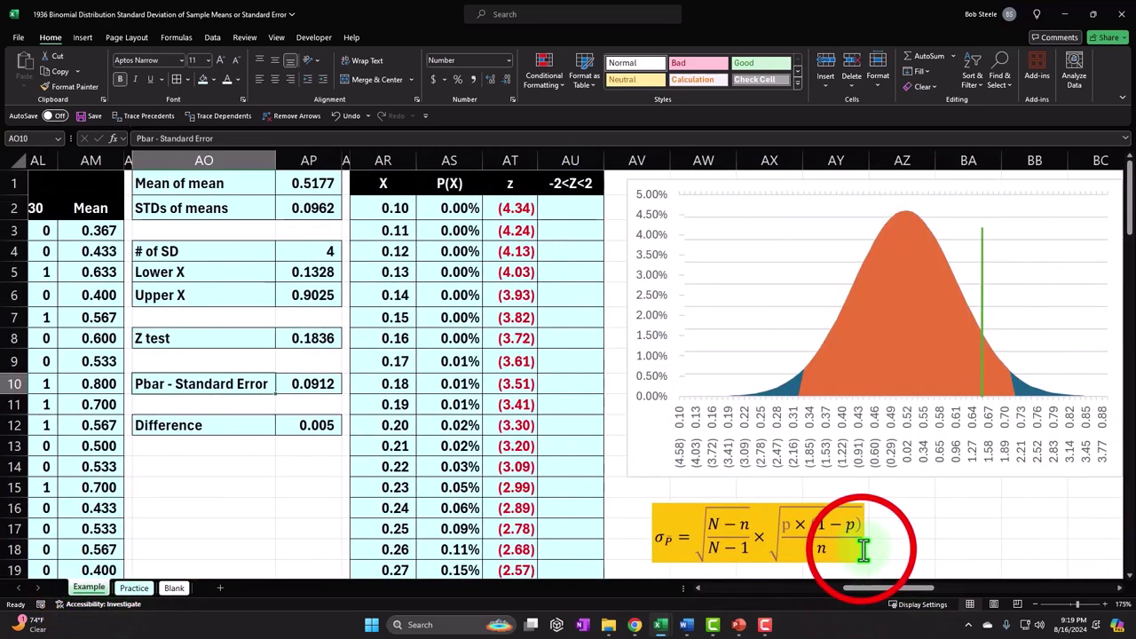
click(862, 550)
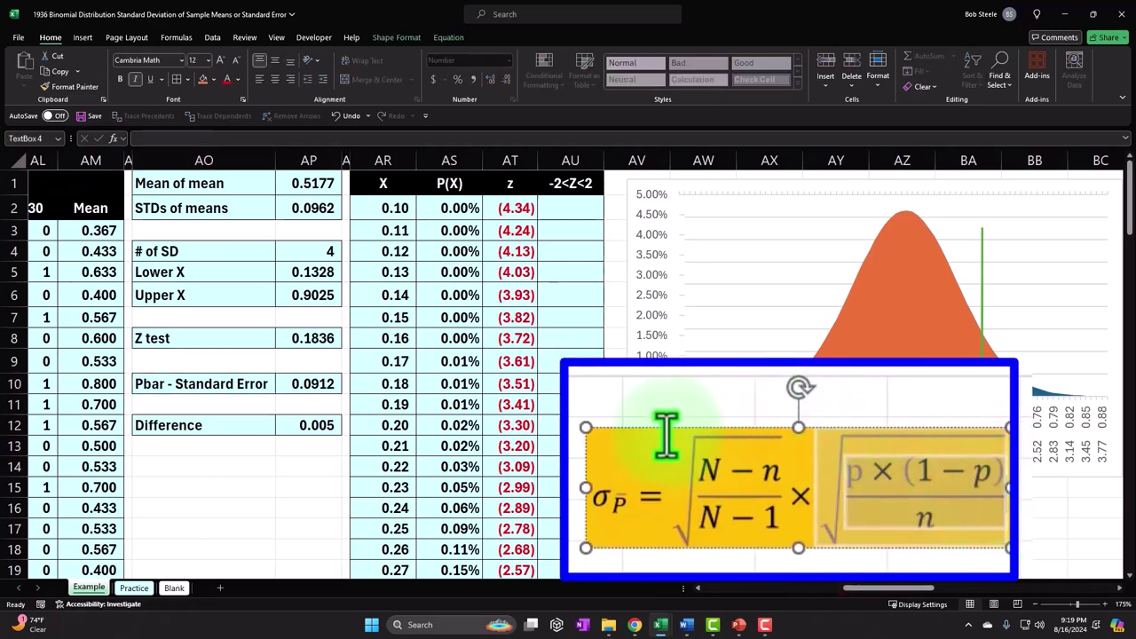
click(664, 431)
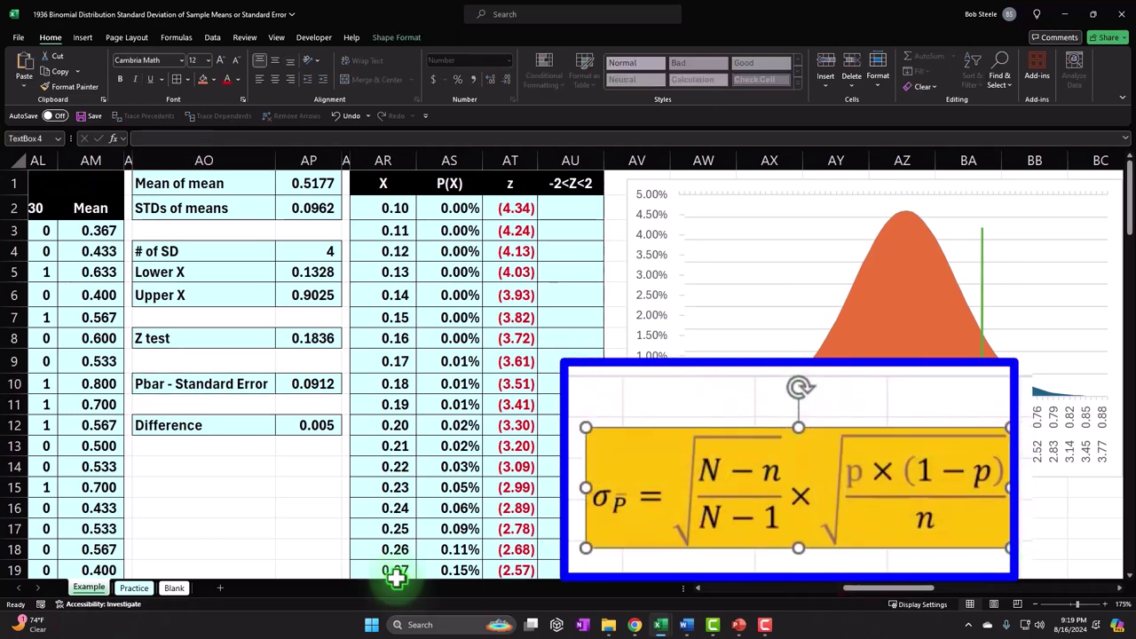
click(174, 587)
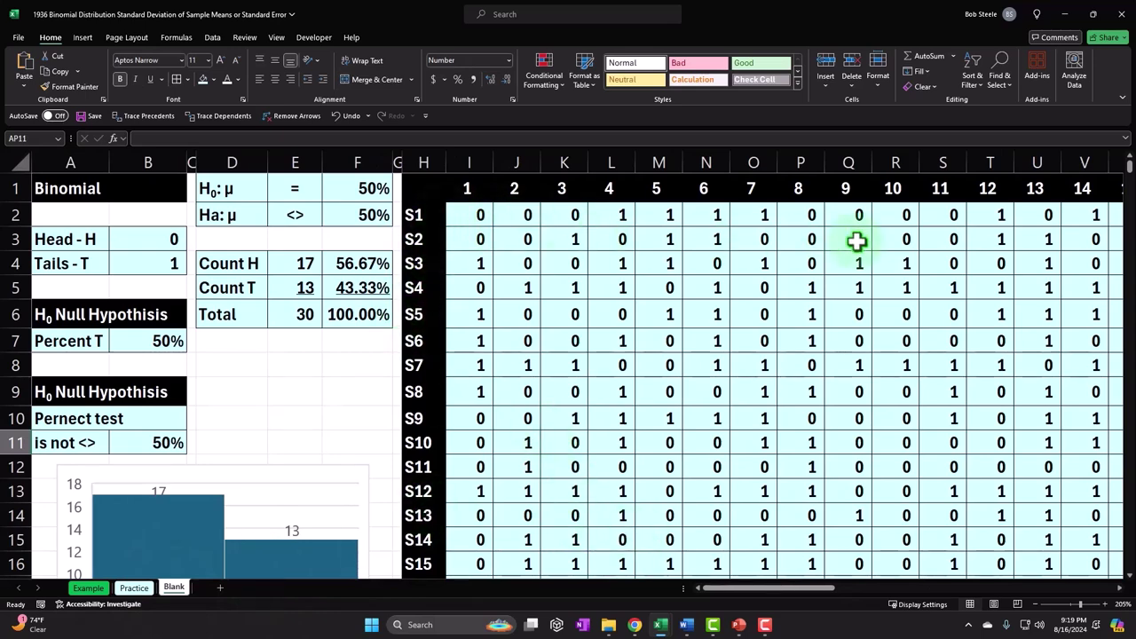
- Paste the equation image below the Pbar label and widen column AO
drag(773, 589, 980, 593)
scroll(586, 453, down, 2)
click(583, 448)
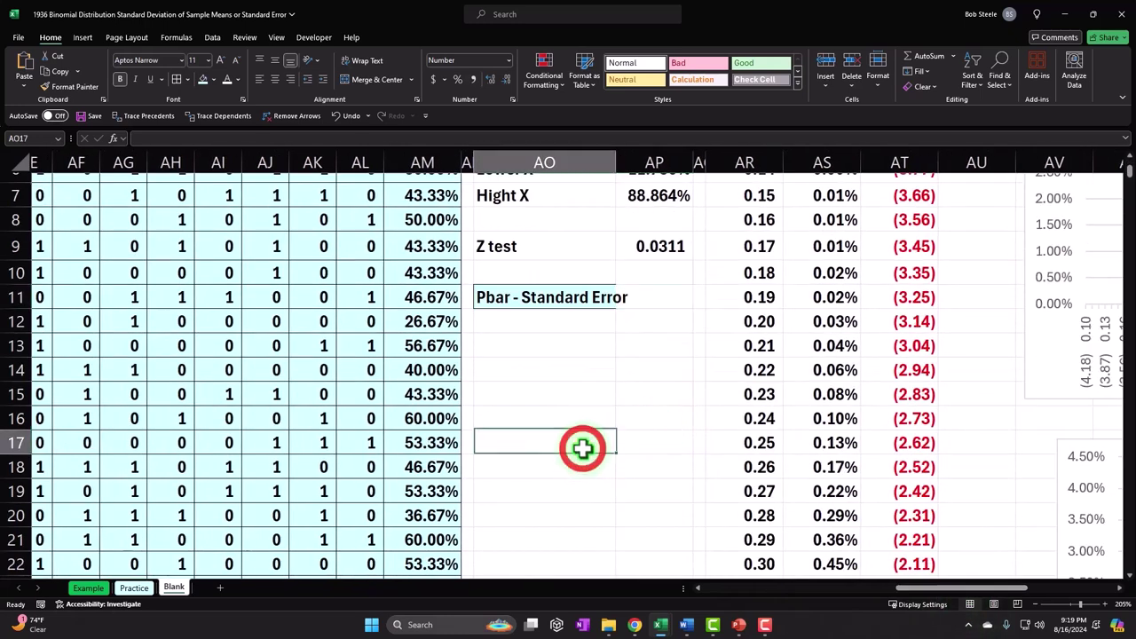
key(ctrl+v)
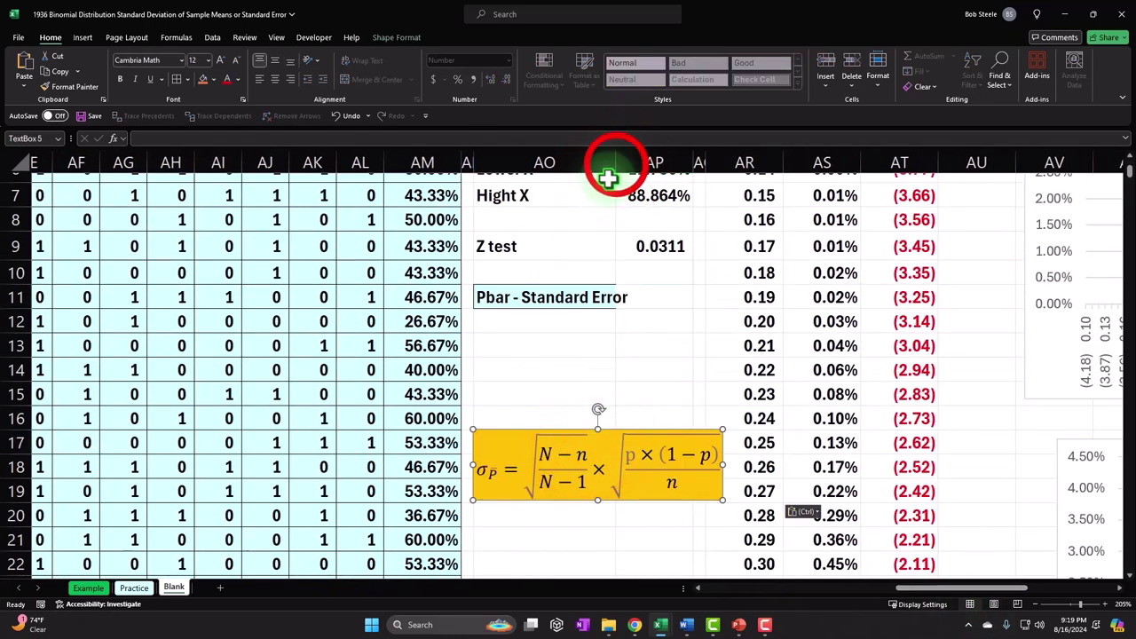
drag(614, 162, 647, 161)
scroll(657, 292, up, 2)
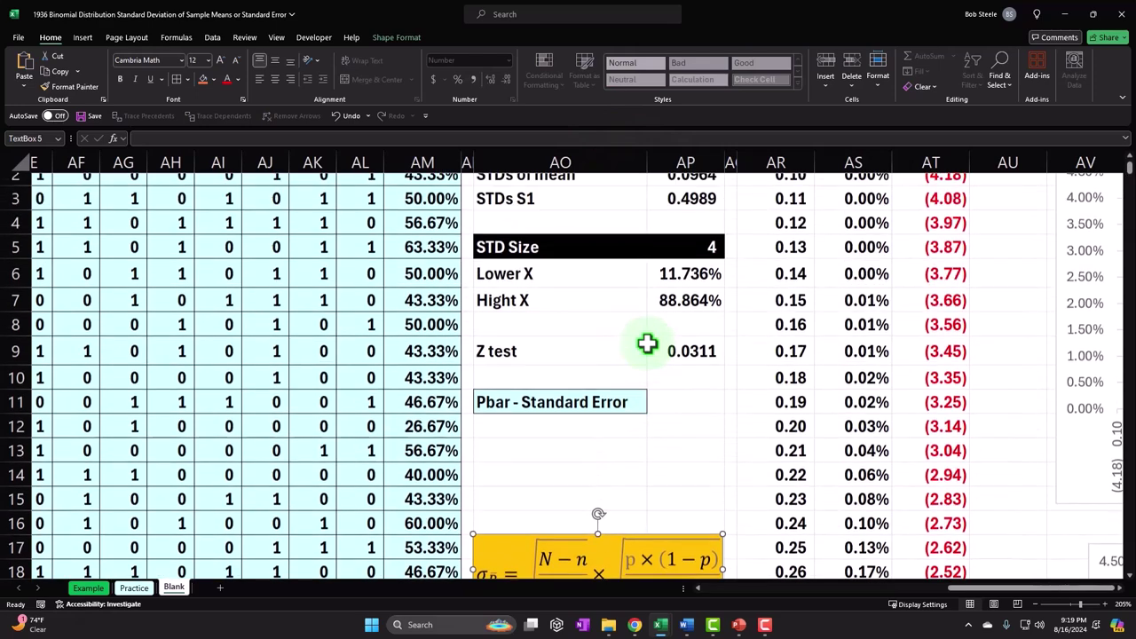
scroll(647, 344, up, 1)
click(680, 221)
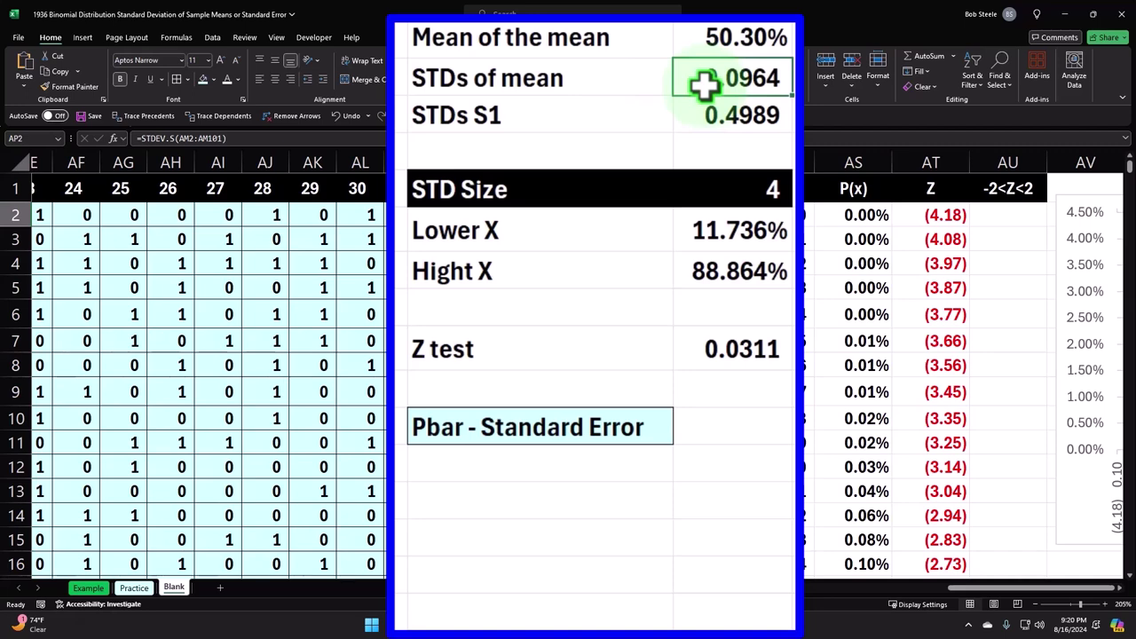
click(702, 117)
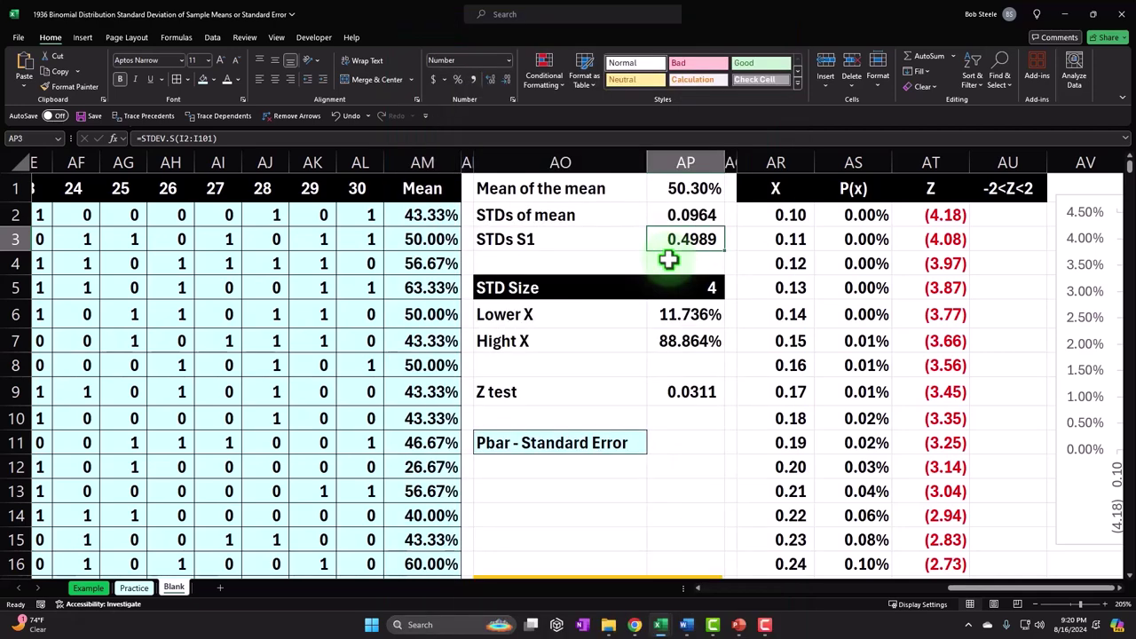
scroll(668, 259, down, 2)
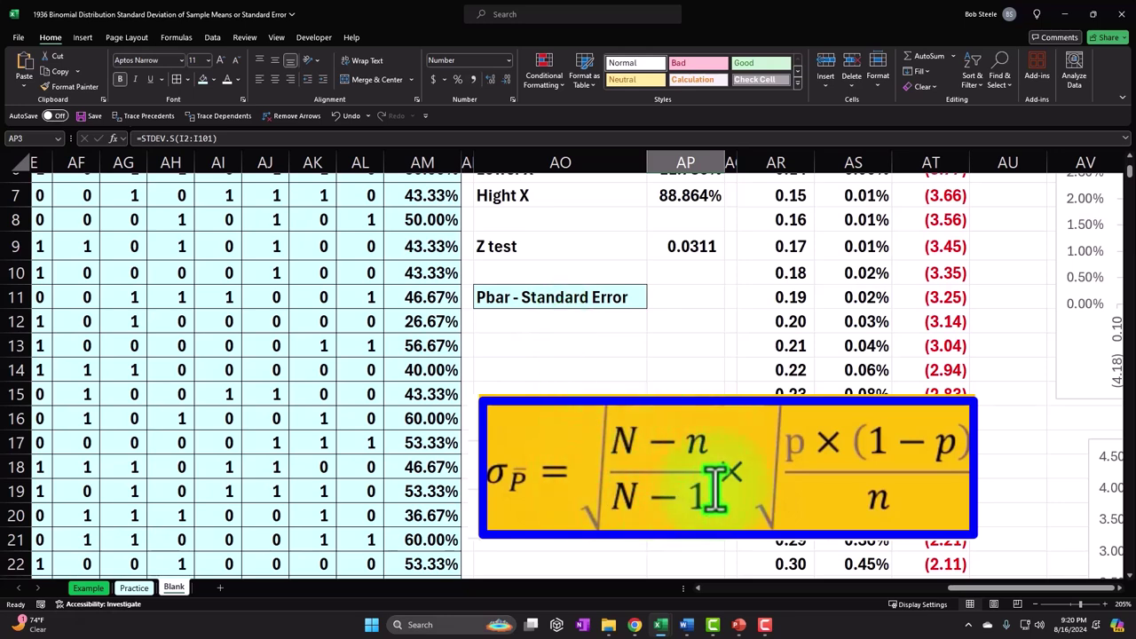
click(670, 365)
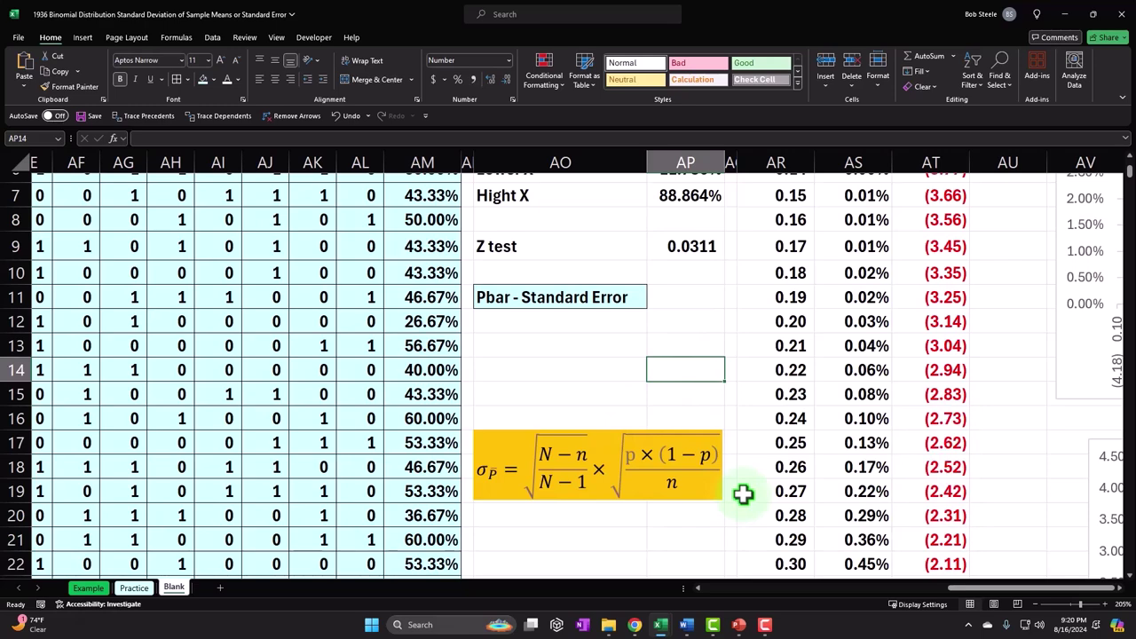
scroll(743, 494, up, 2)
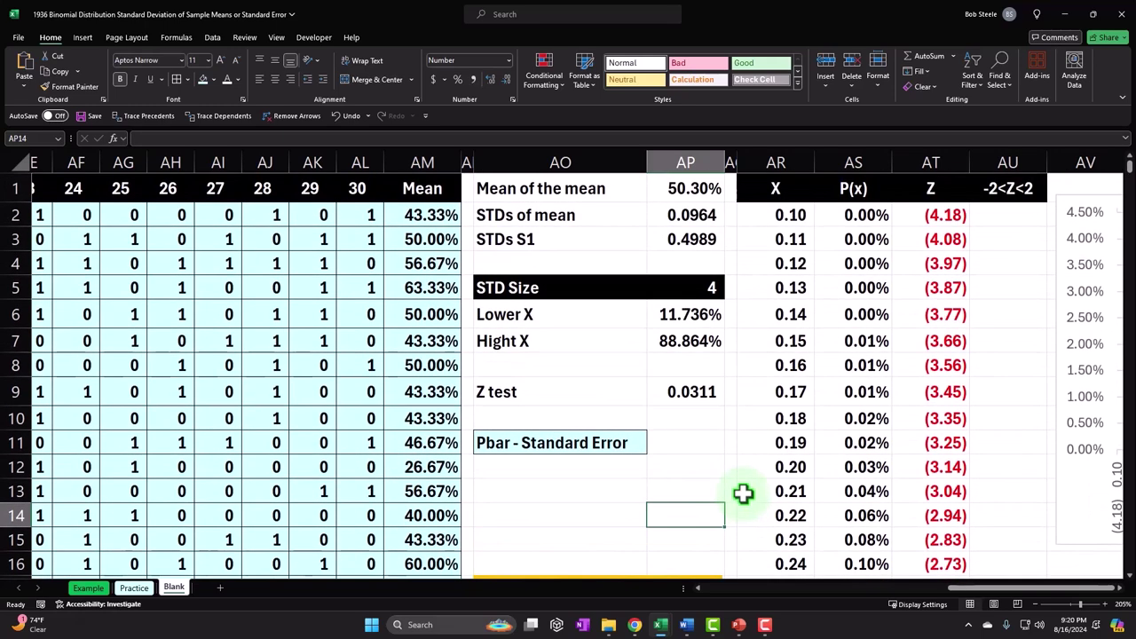
click(692, 215)
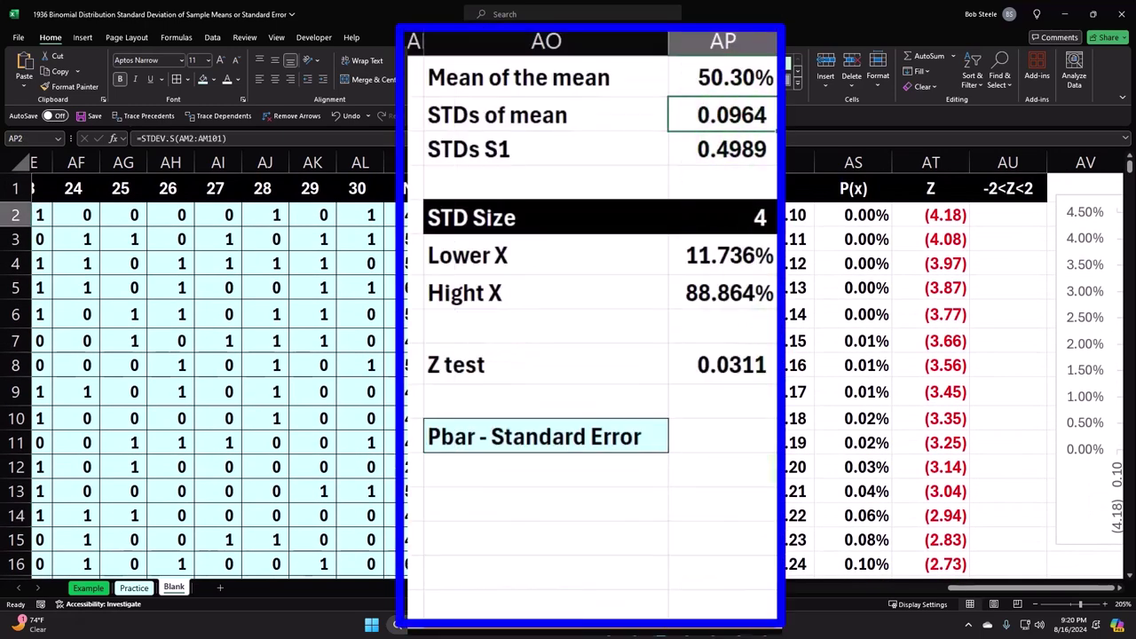
scroll(729, 221, down, 2)
click(729, 224)
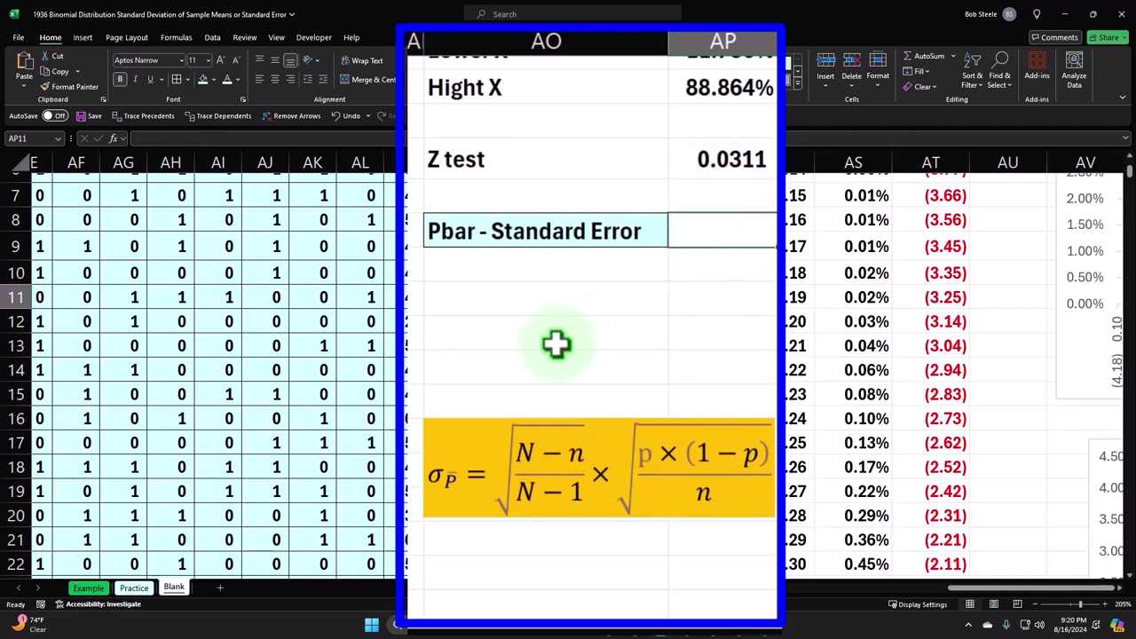
- Begin a SQRT formula in the Pbar standard error cell AP11
text(=)
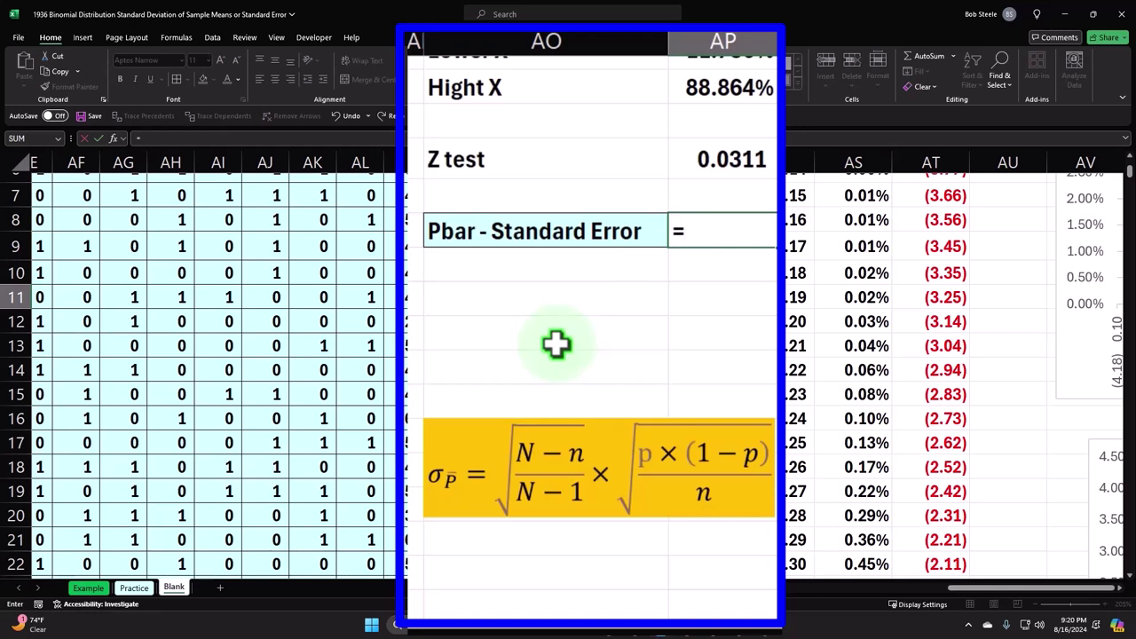
key(Escape)
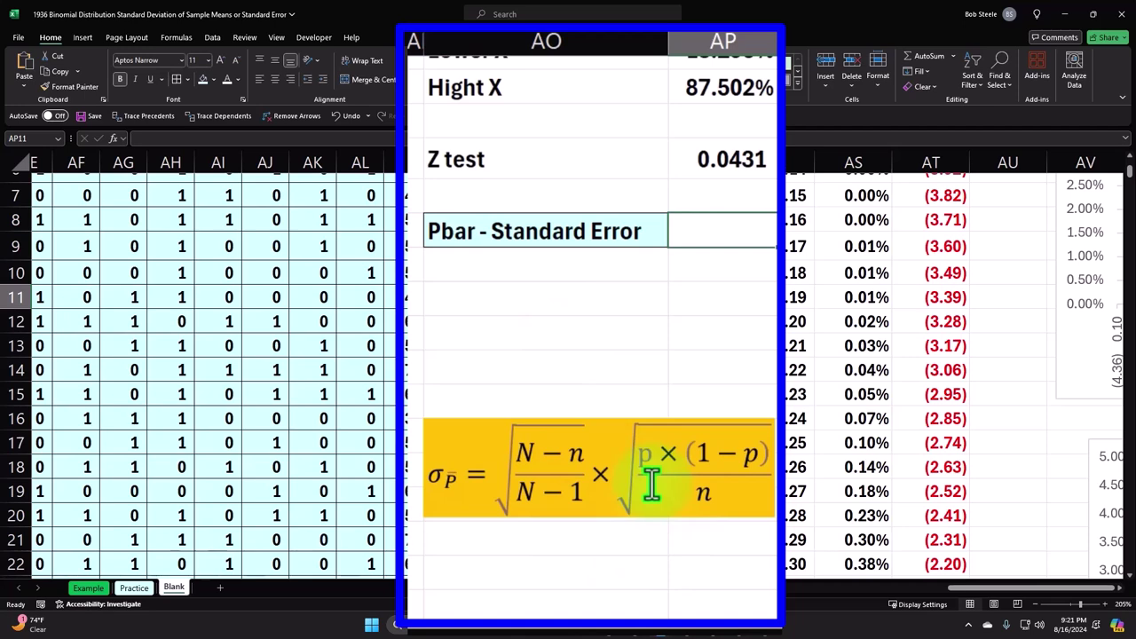
scroll(651, 484, up, 2)
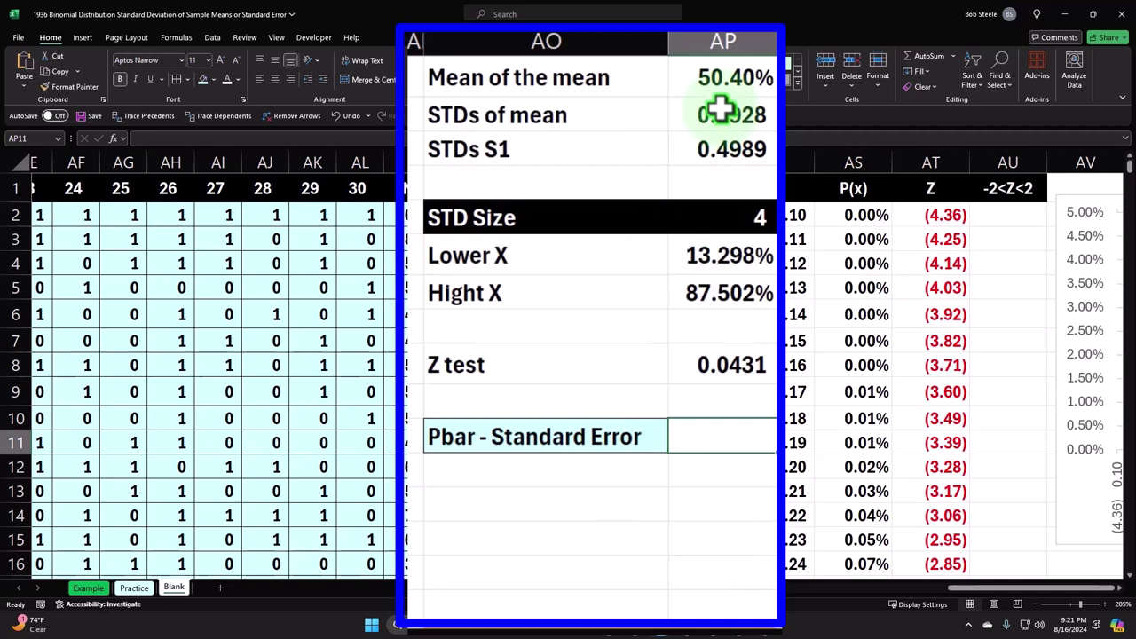
scroll(678, 284, down, 3)
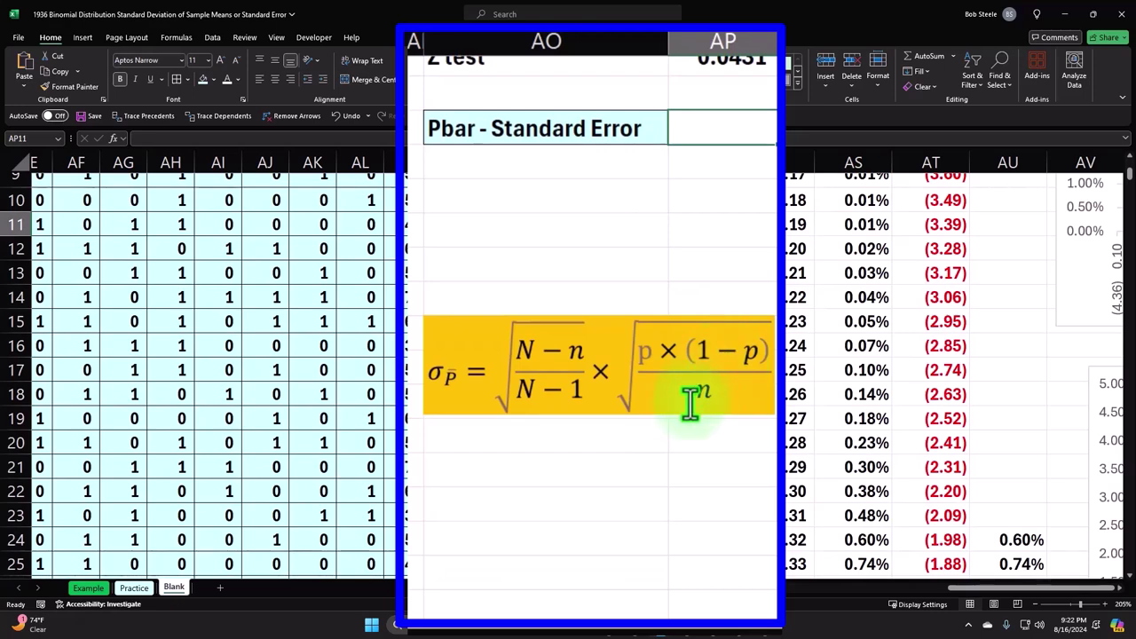
scroll(695, 391, up, 3)
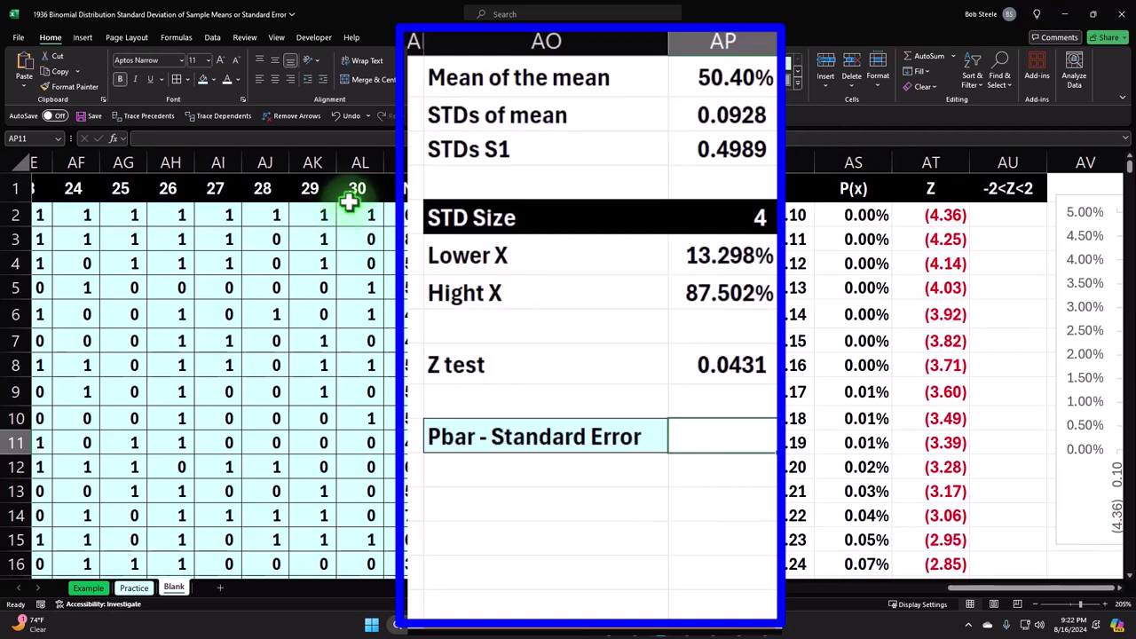
scroll(350, 202, down, 2)
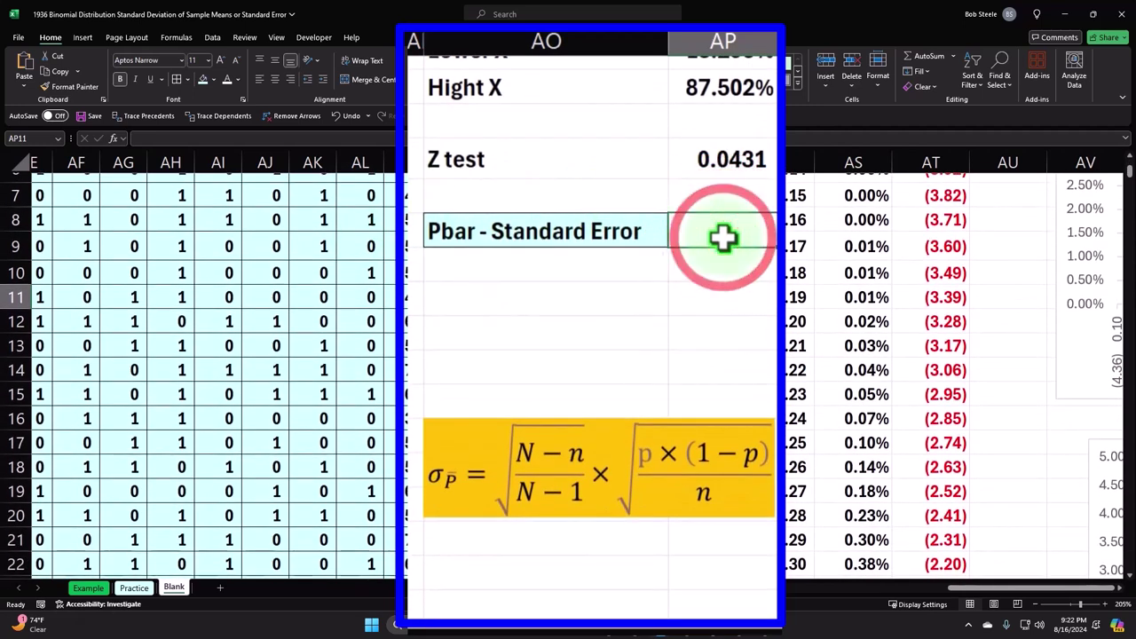
text(=)
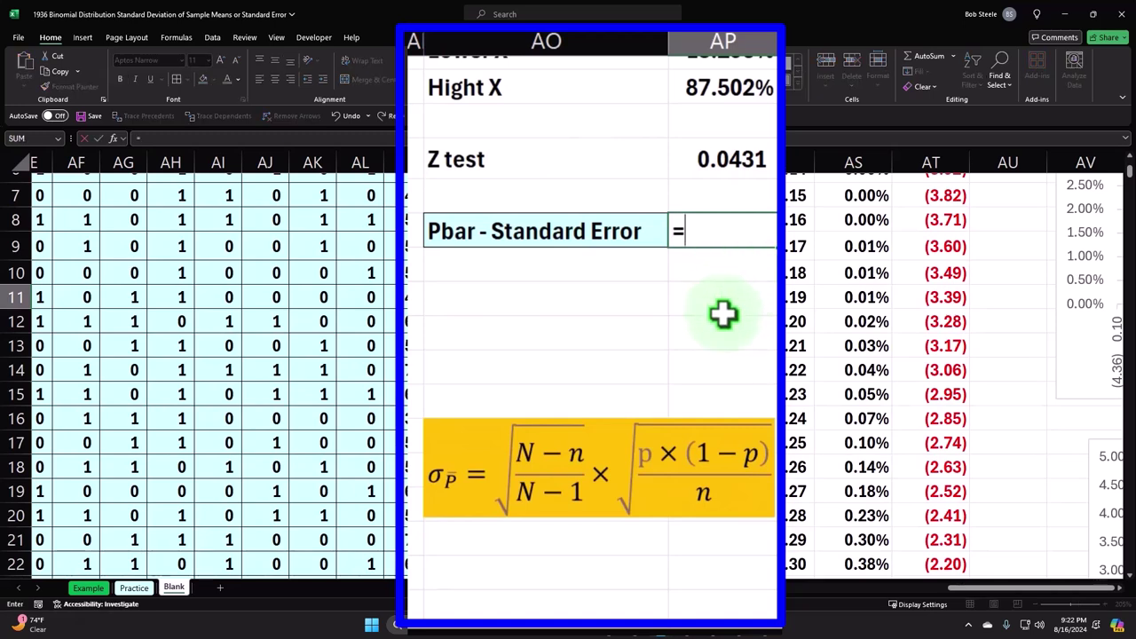
text(sw)
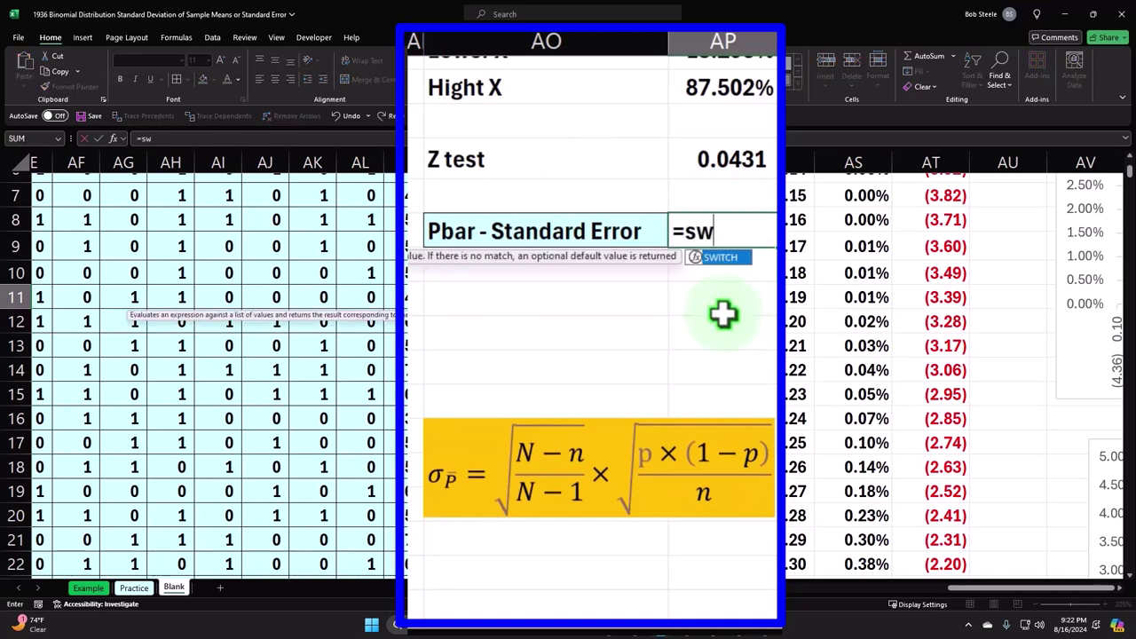
key(BackSpace)
text(q)
key(Tab)
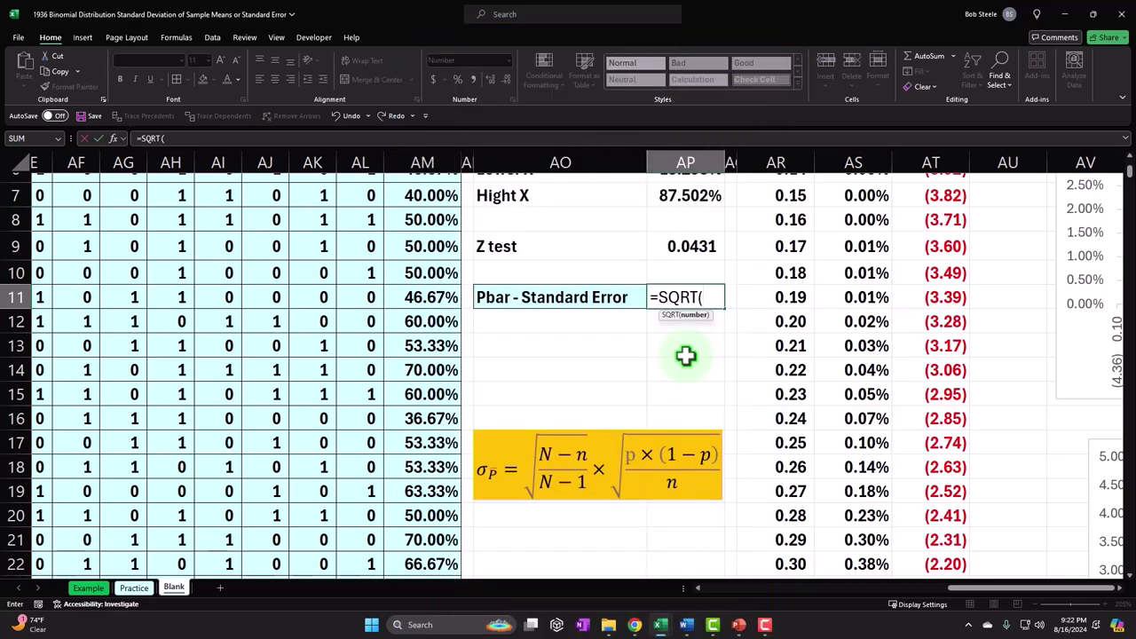
- Complete =SQRT((F1*(1-F1))/AL1), using p from F1 and sample size 30 from AL1
mouse_move(993, 588)
mouse_down()
mouse_move(735, 597)
mouse_move(538, 550)
mouse_up()
scroll(401, 491, up, 2)
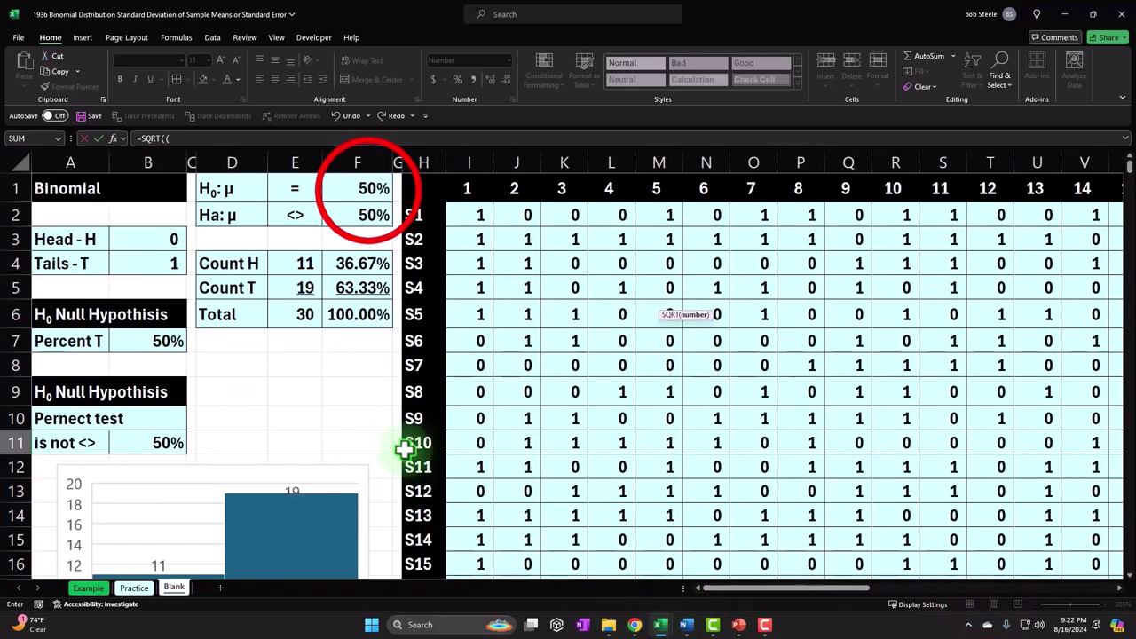
click(373, 188)
drag(834, 589, 1061, 626)
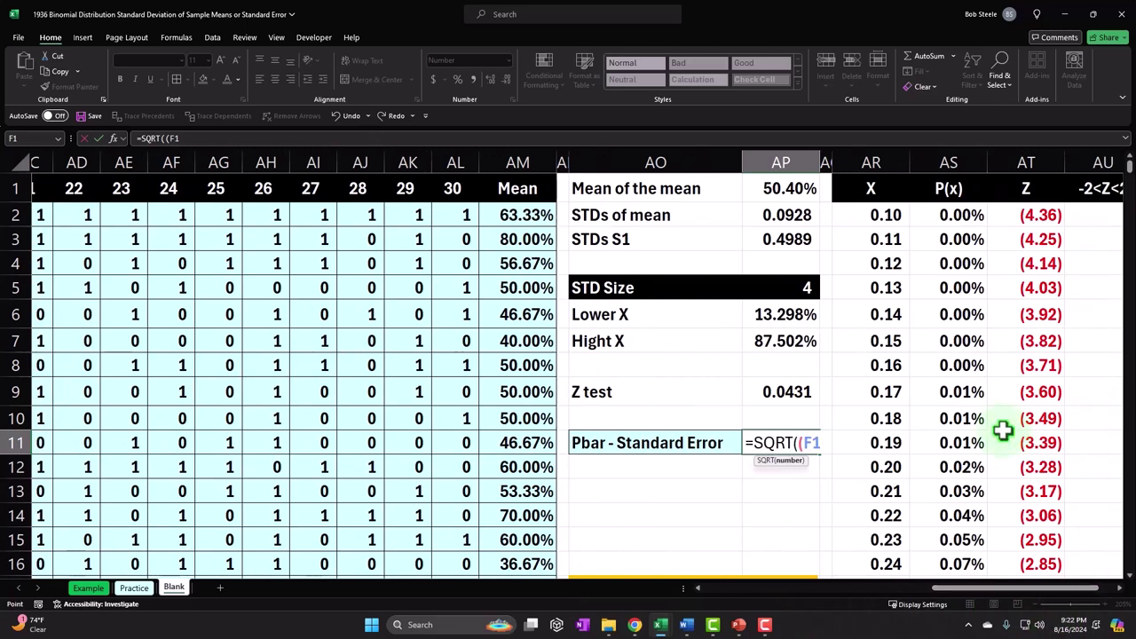
scroll(976, 437, down, 2)
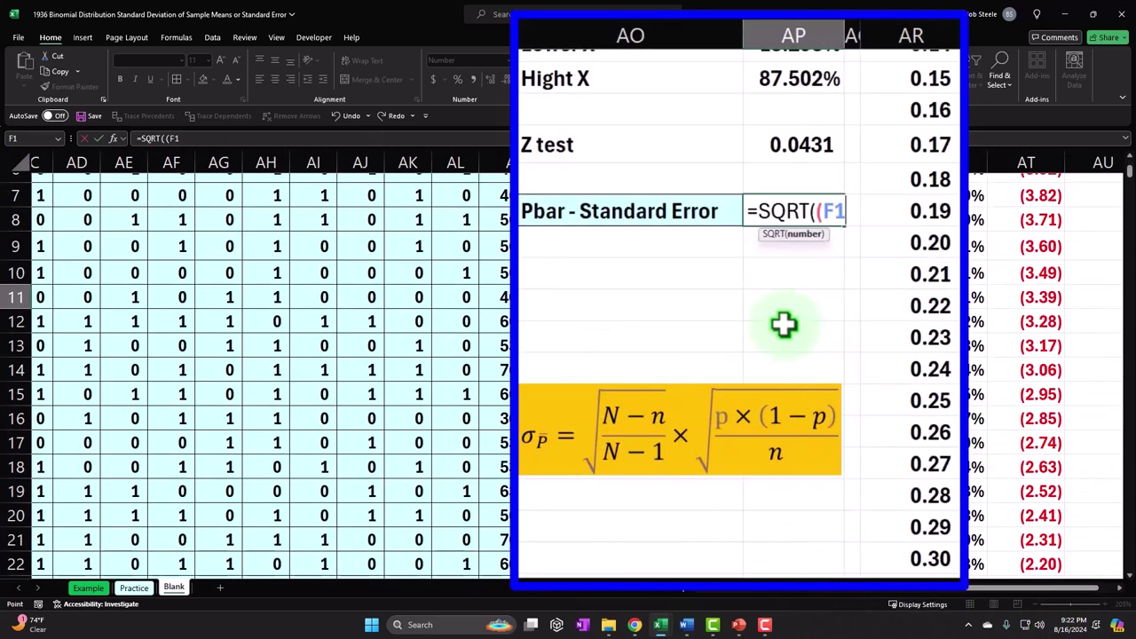
text(*)
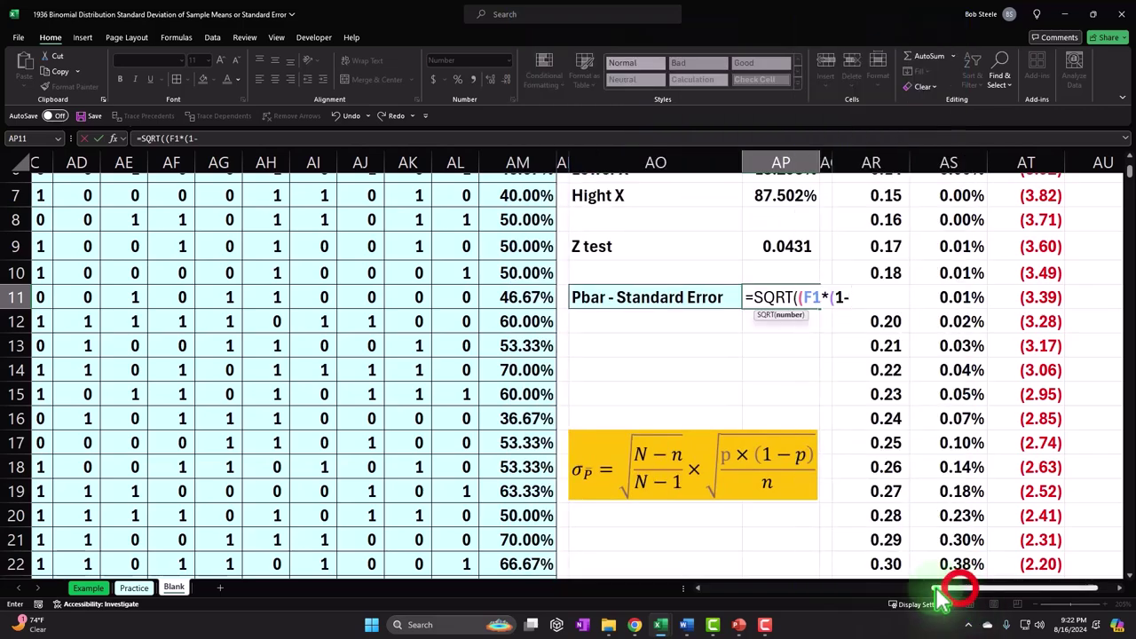
drag(959, 587, 1009, 593)
scroll(239, 457, up, 2)
click(372, 188)
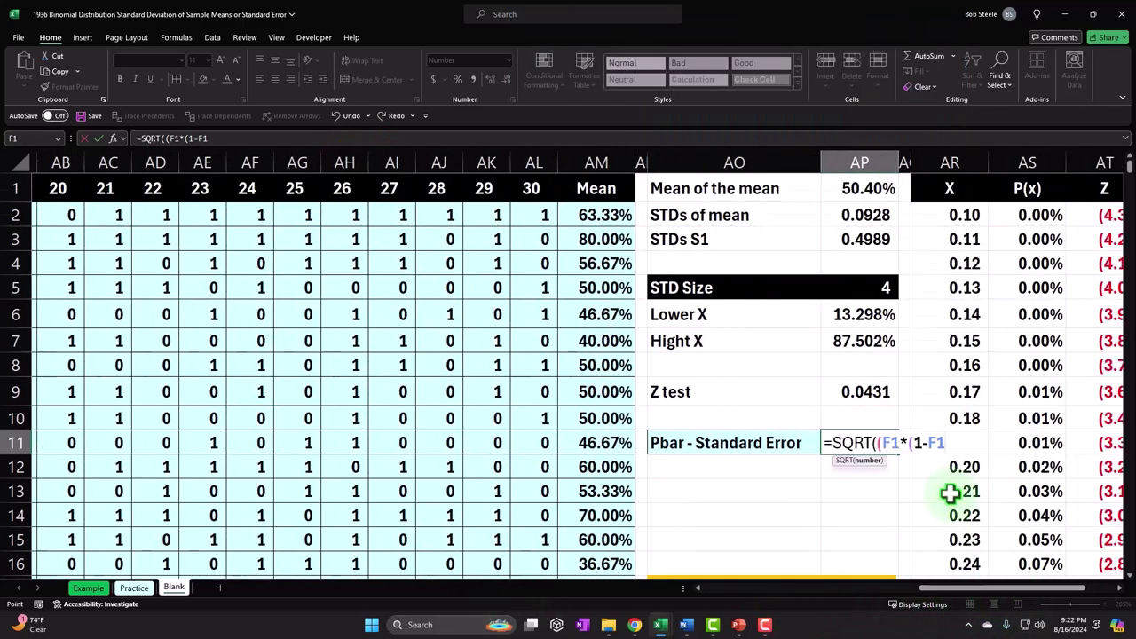
scroll(943, 483, down, 2)
scroll(896, 444, up, 1)
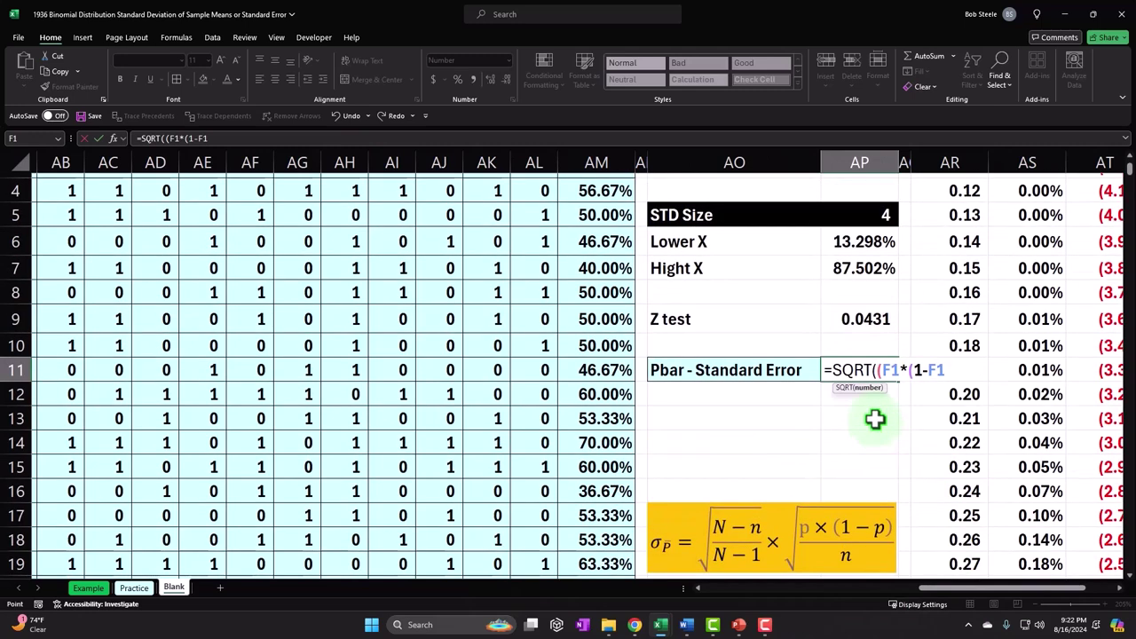
text())/)
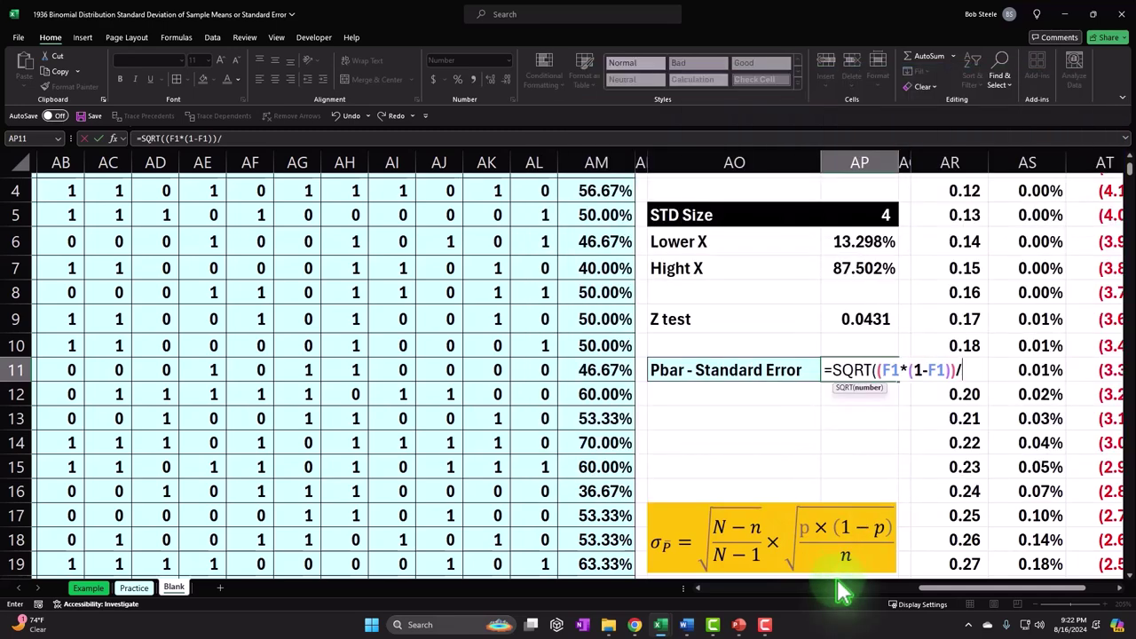
scroll(791, 506, up, 1)
click(533, 189)
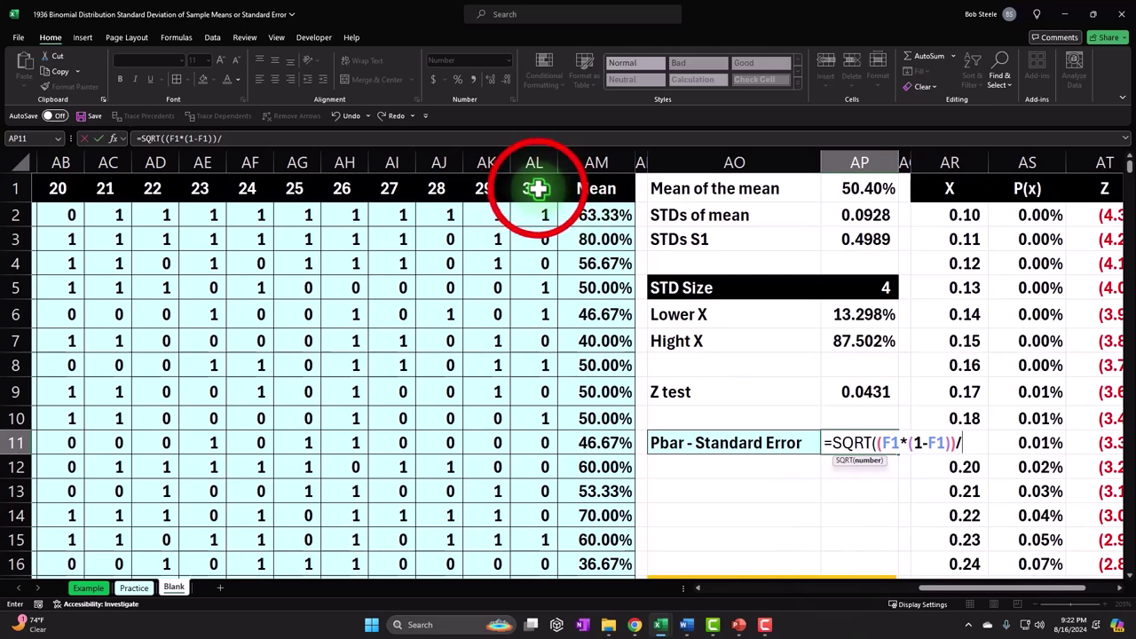
scroll(807, 351, down, 1)
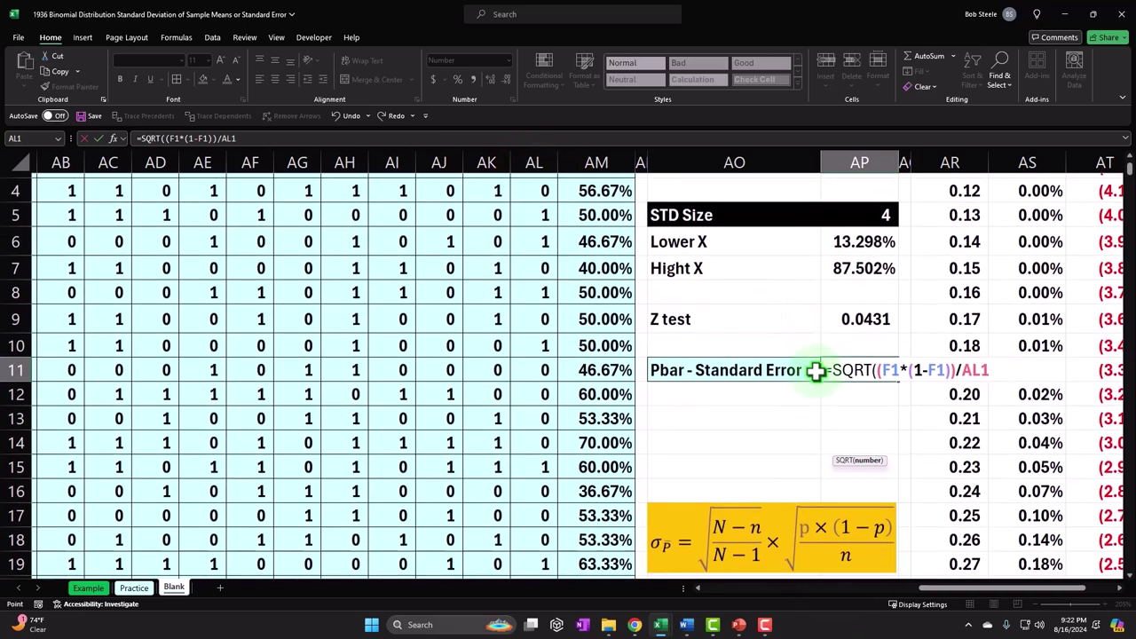
text())
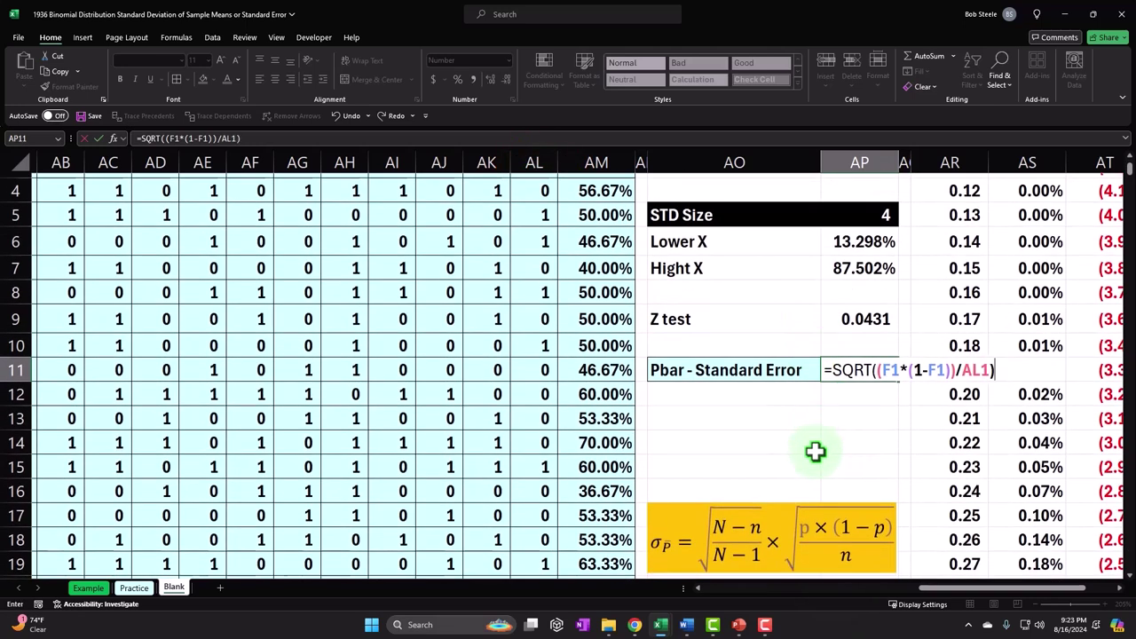
key(Return)
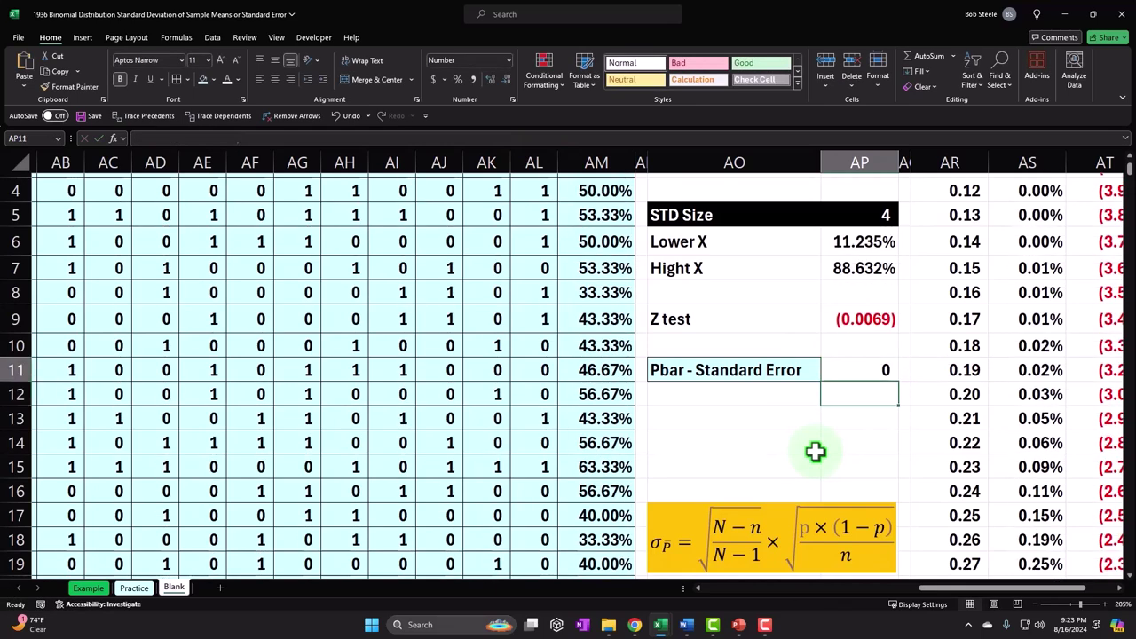
- Increase the Pbar standard error's decimals so it shows 0.0913
key(Up)
scroll(817, 450, up, 1)
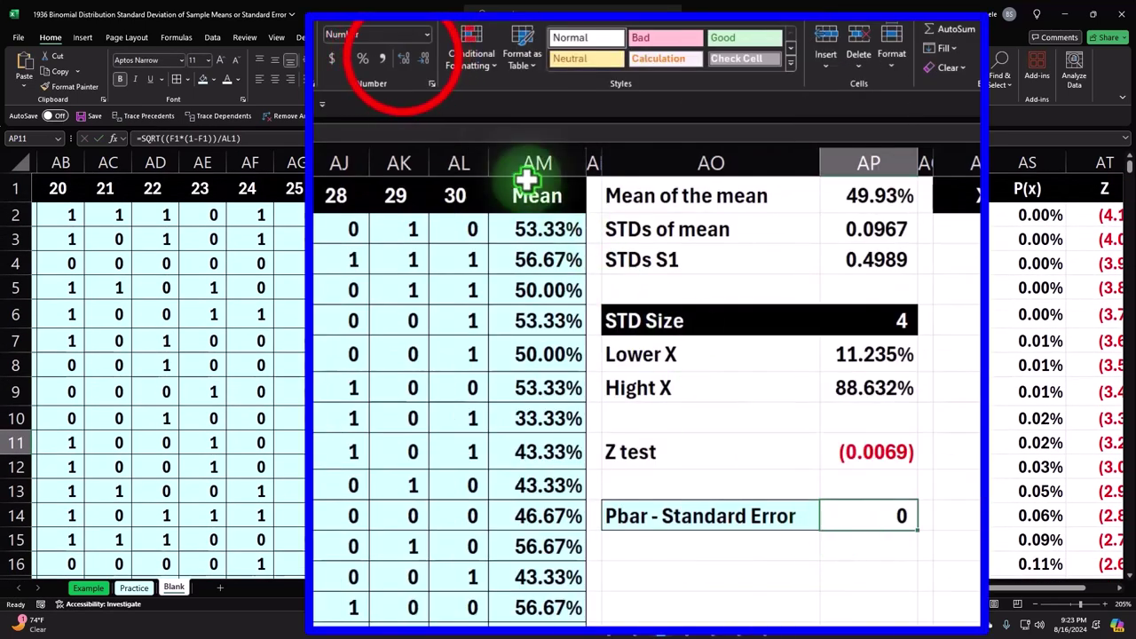
click(404, 56)
click(404, 56)
click(404, 56)
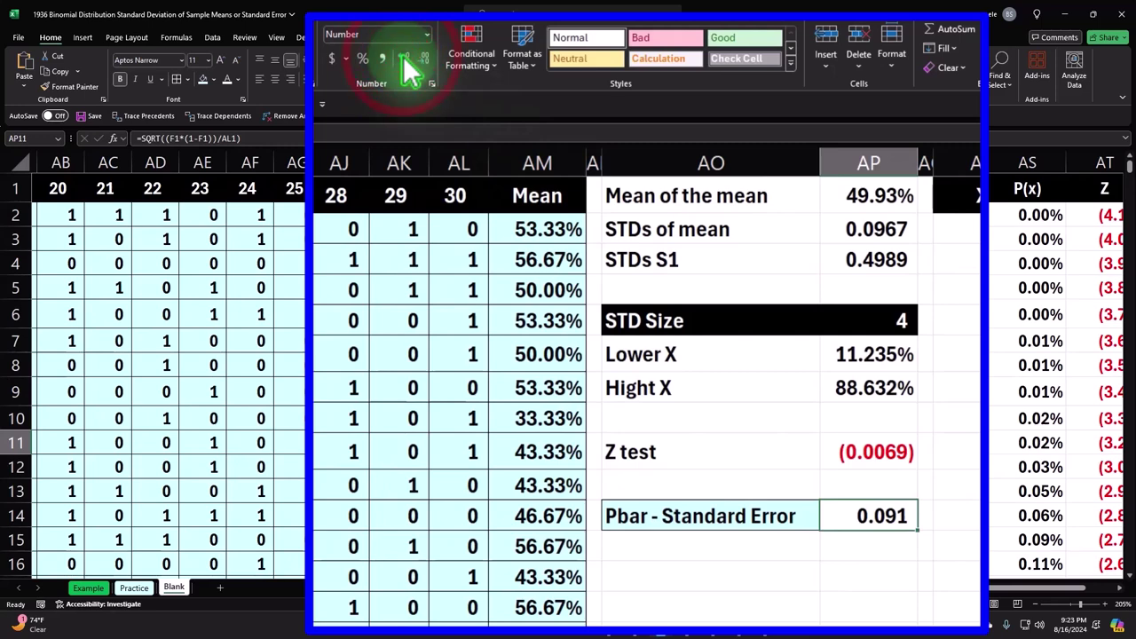
click(403, 56)
- Add a 'Difference' label in AO13 with formula =AP2-AP11 beside it
click(652, 573)
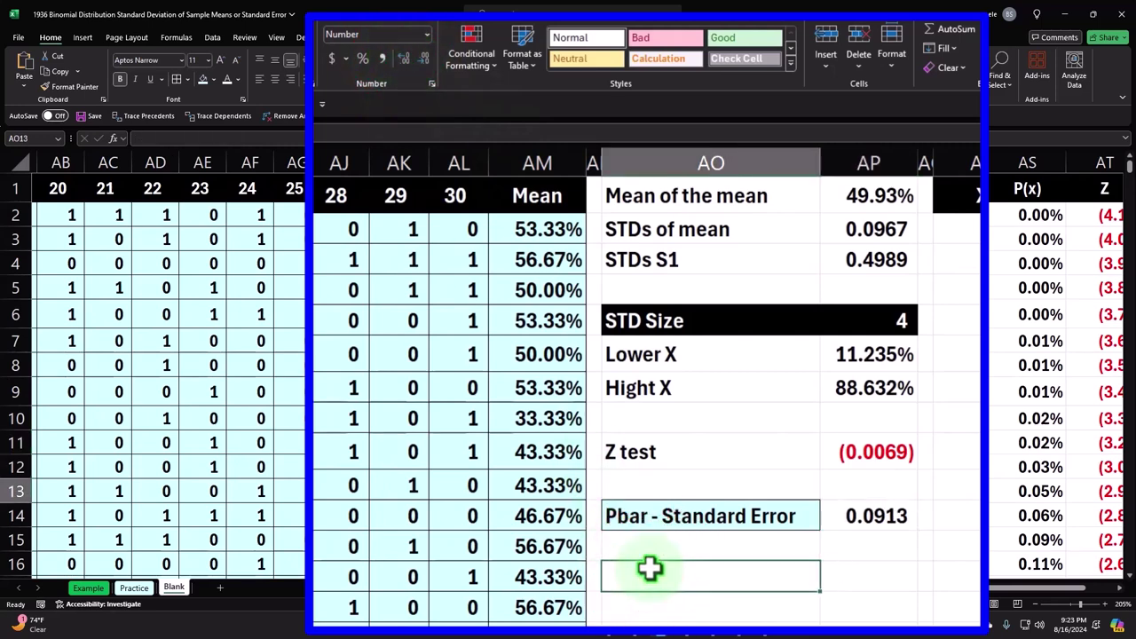
text(Di)
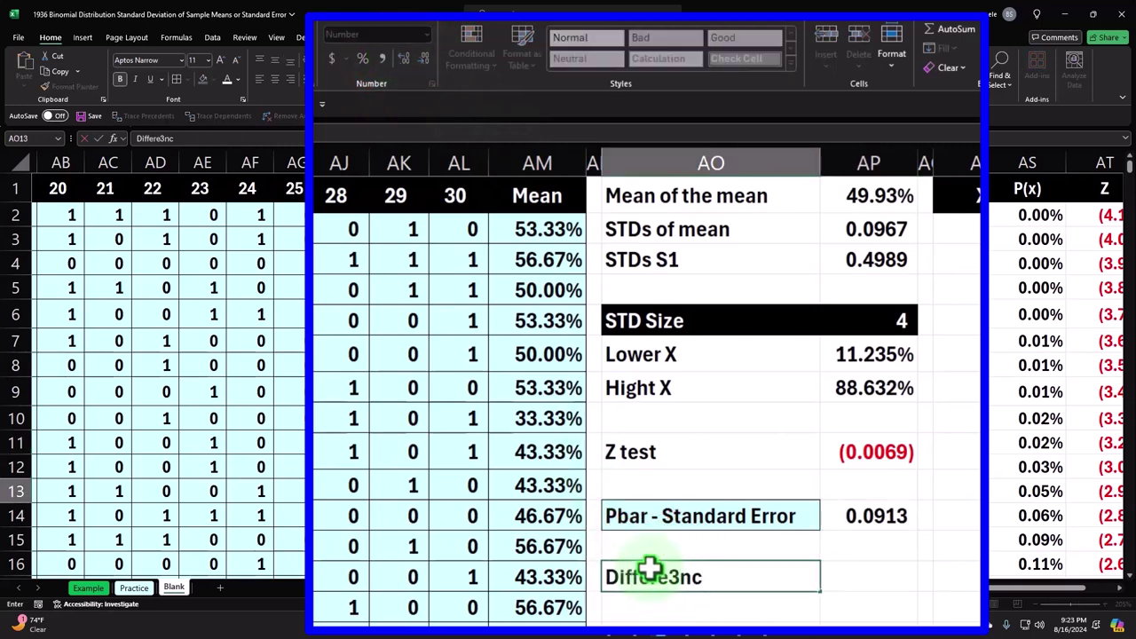
text(fferenc)
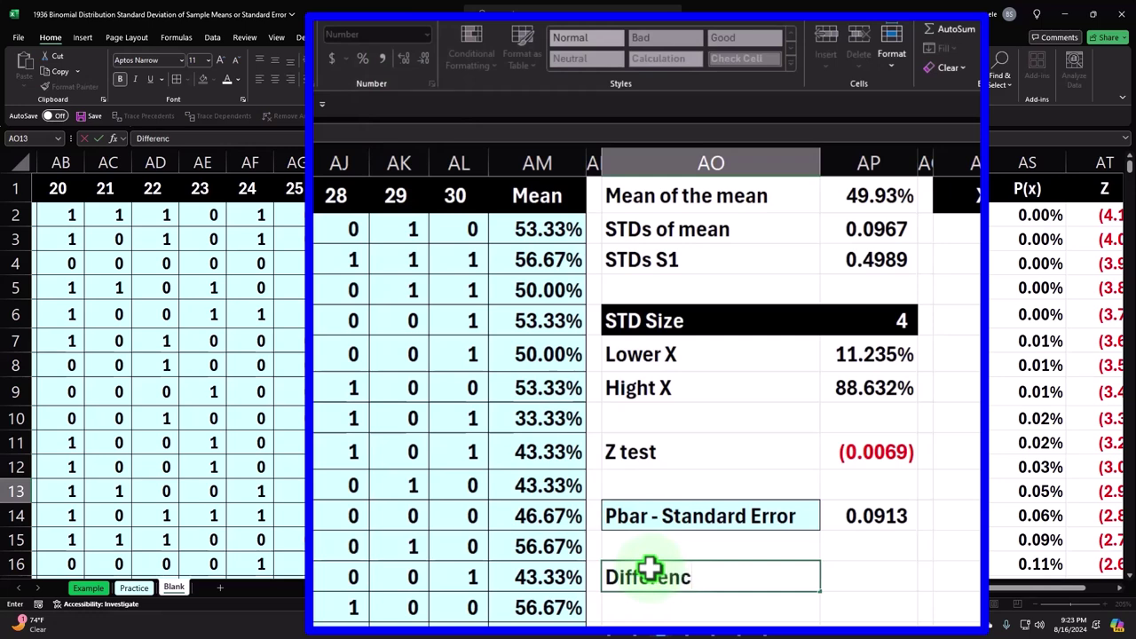
text(e)
key(Tab)
text(=)
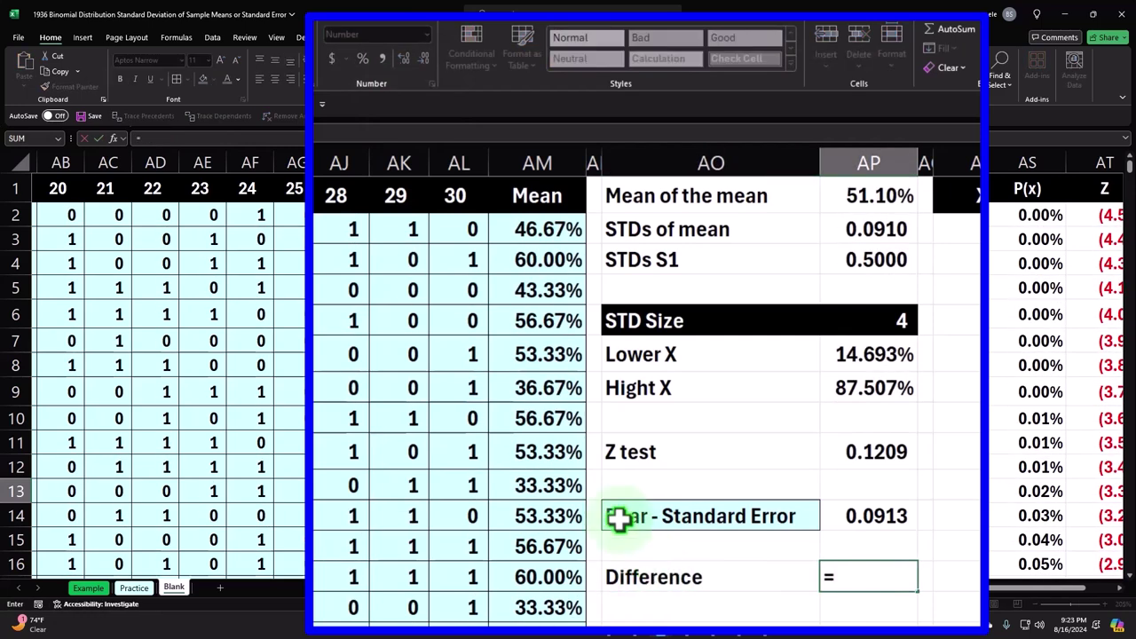
click(875, 233)
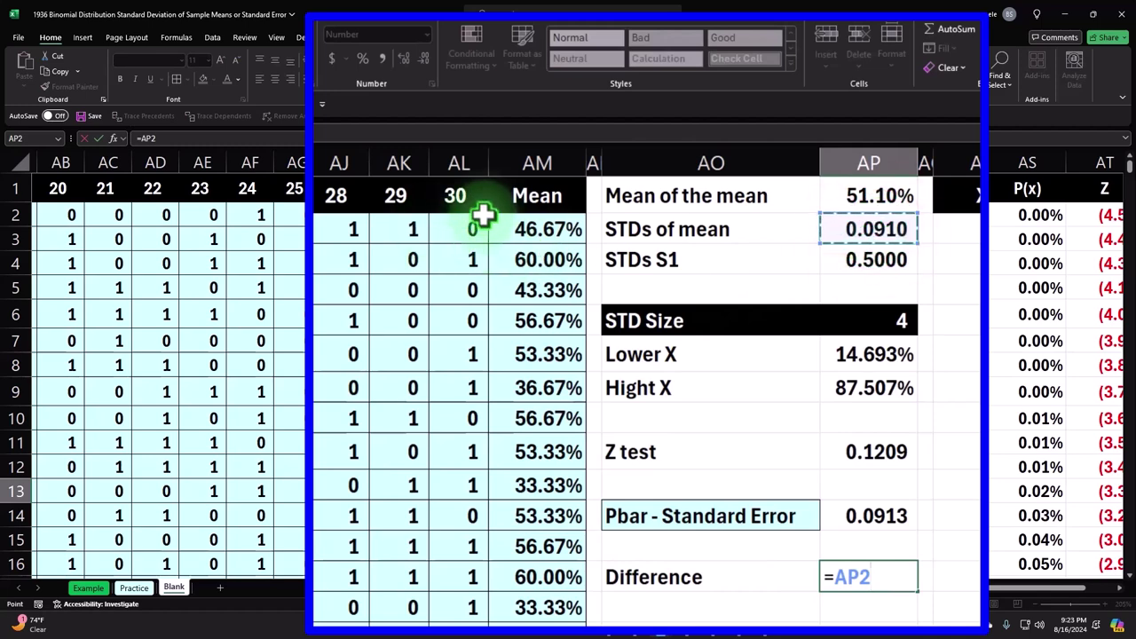
text(-)
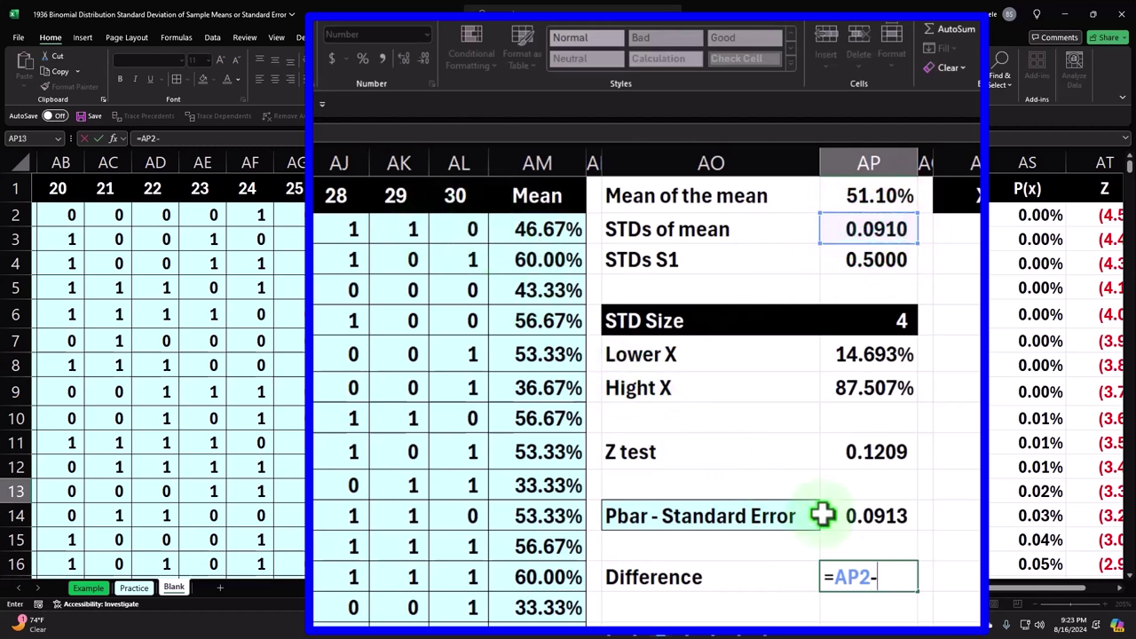
click(852, 517)
click(852, 516)
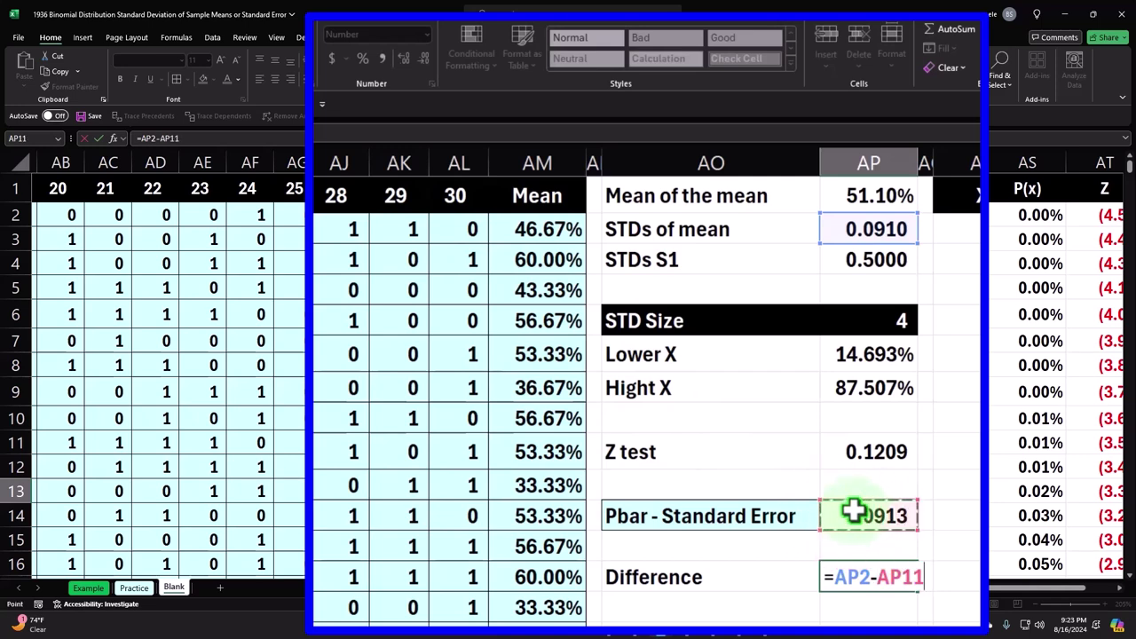
key(Return)
- Format the Difference value to three decimals, showing (0.008)
click(872, 579)
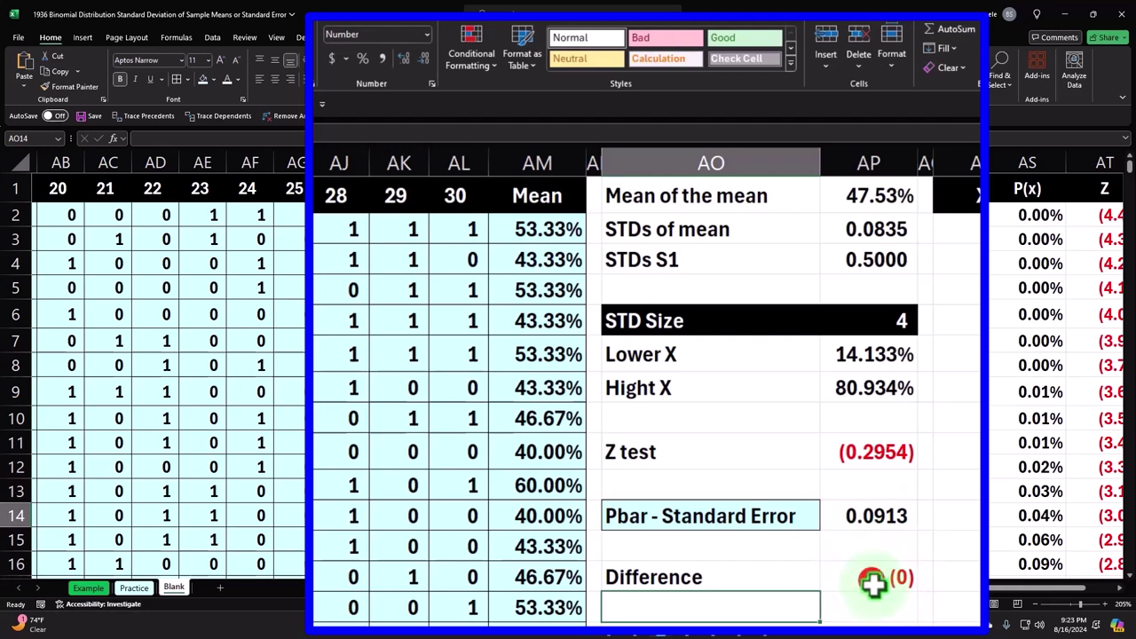
click(402, 58)
click(402, 57)
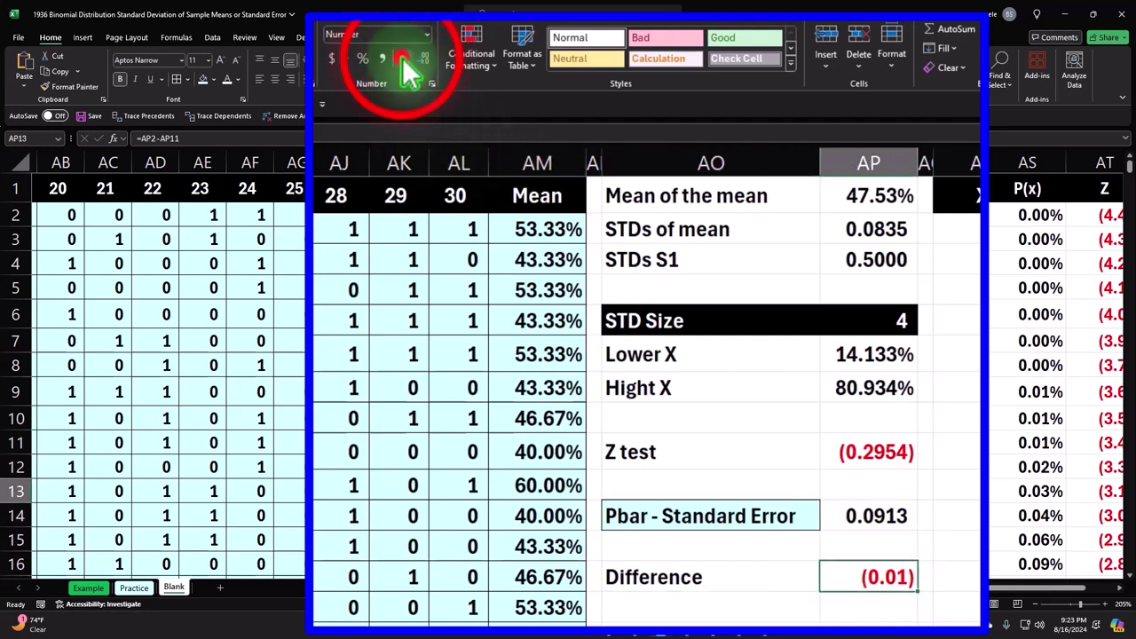
click(402, 58)
click(402, 58)
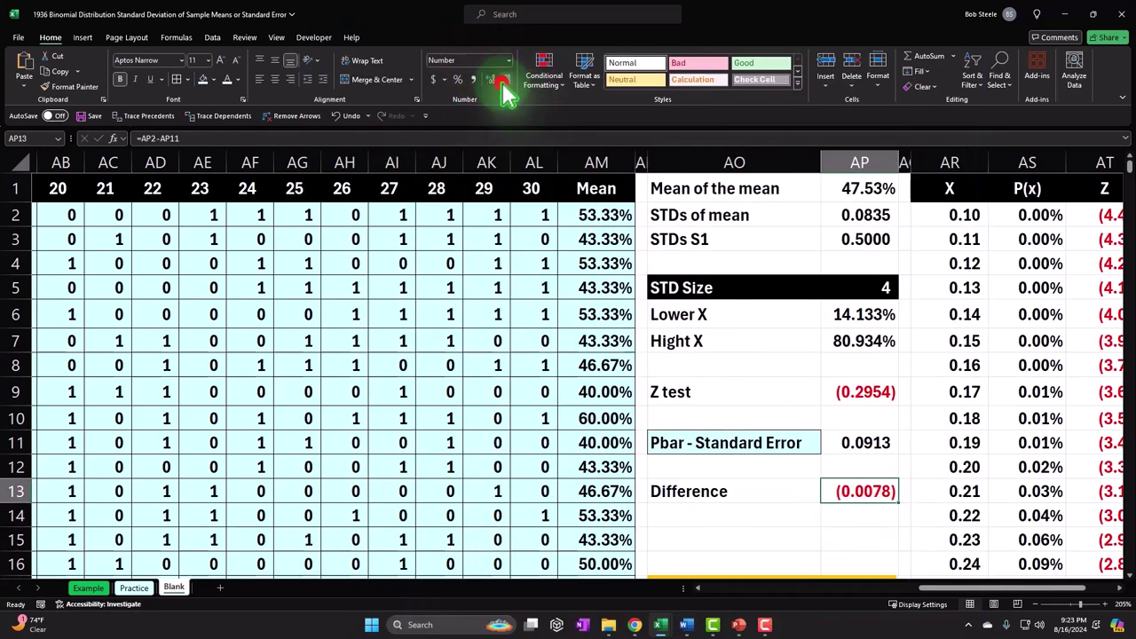
click(501, 81)
click(730, 494)
scroll(730, 495, down, 1)
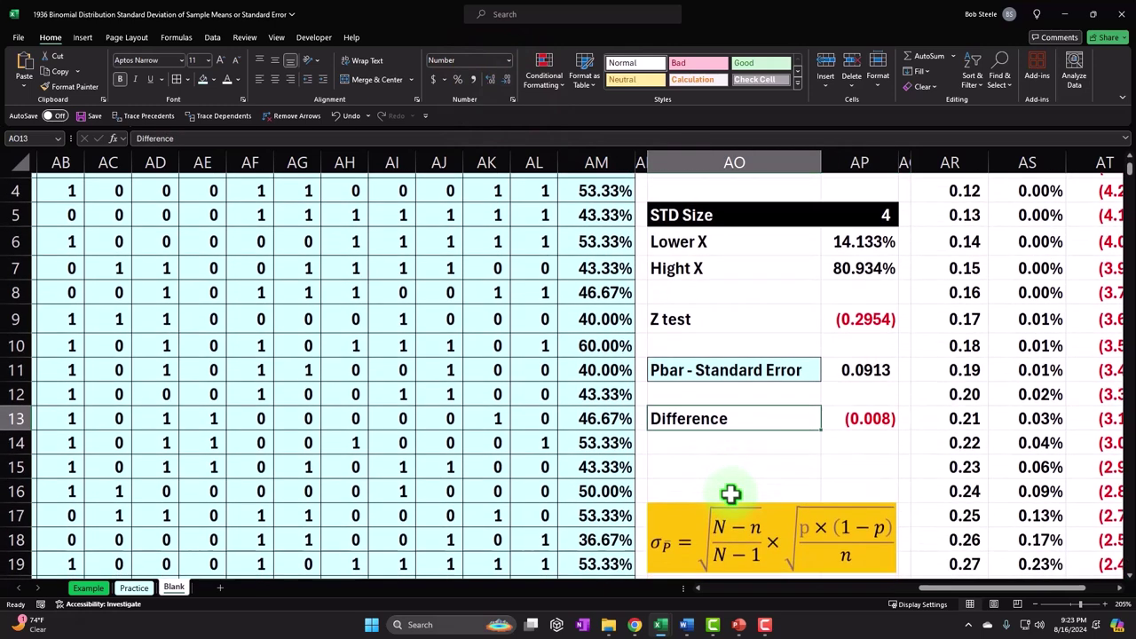
scroll(730, 494, down, 1)
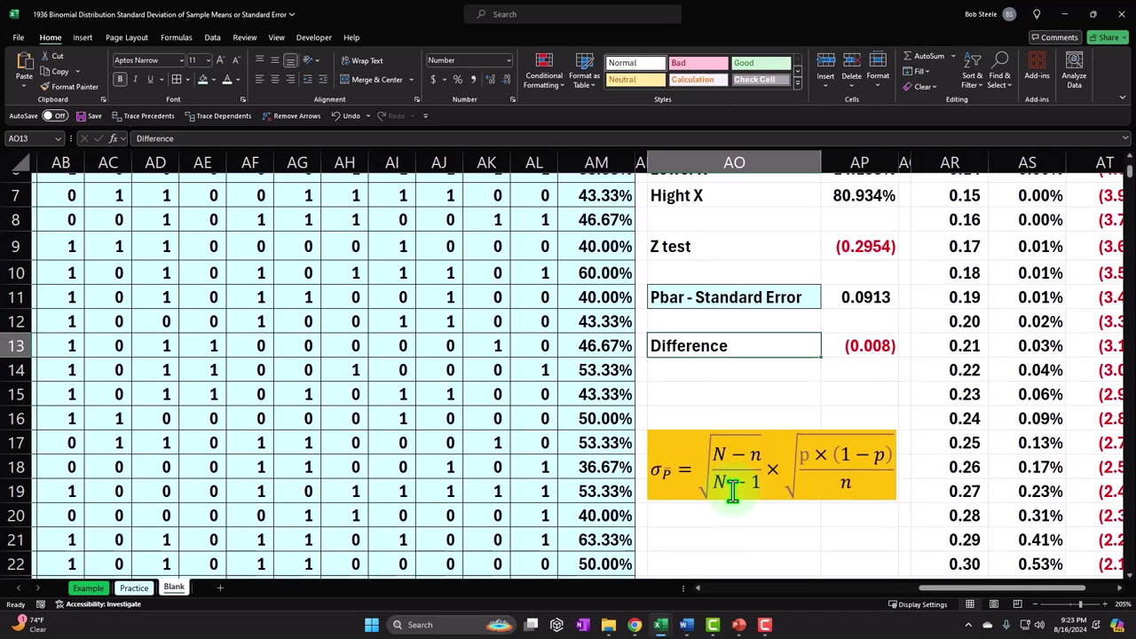
scroll(732, 492, up, 1)
scroll(732, 492, up, 1)
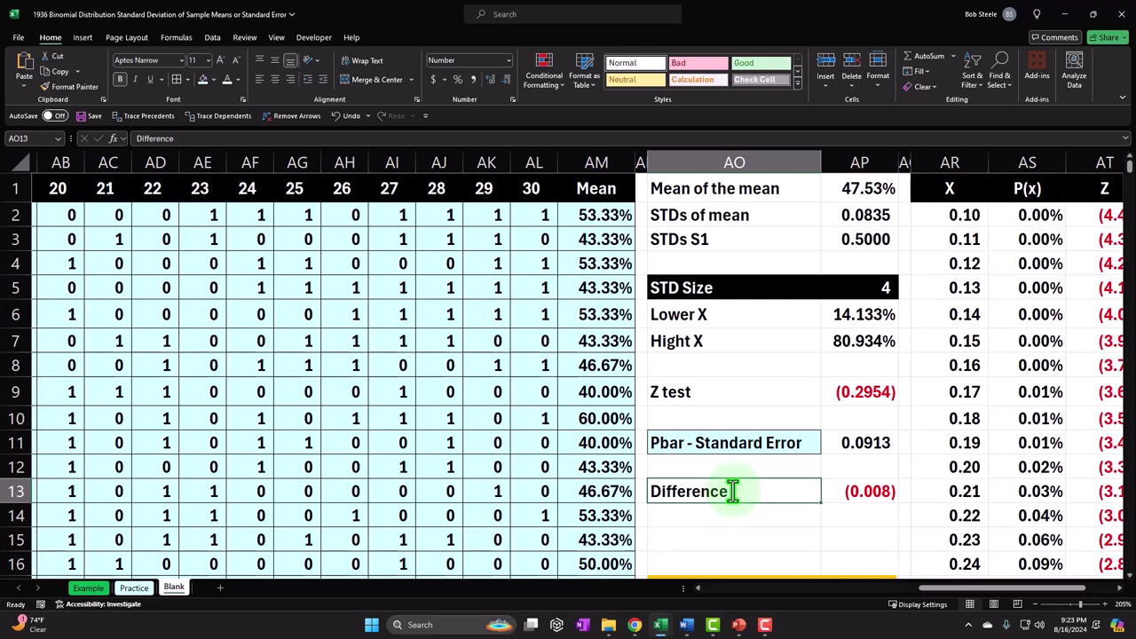
- Give the Difference row AO13:AP13 a border and light-blue fill
click(717, 513)
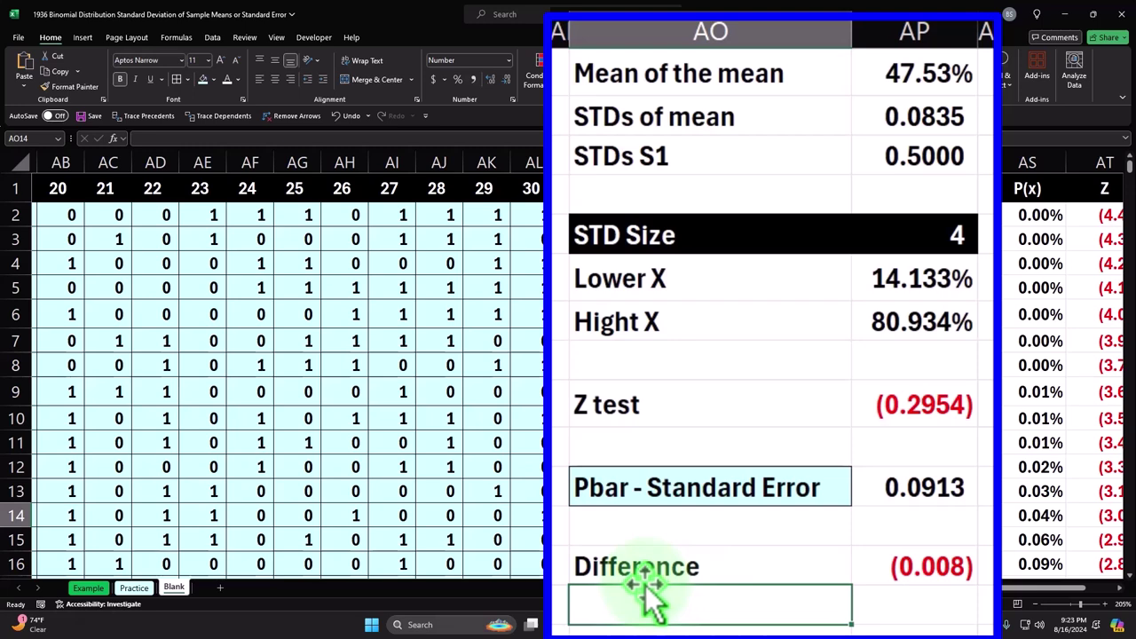
drag(646, 575, 892, 559)
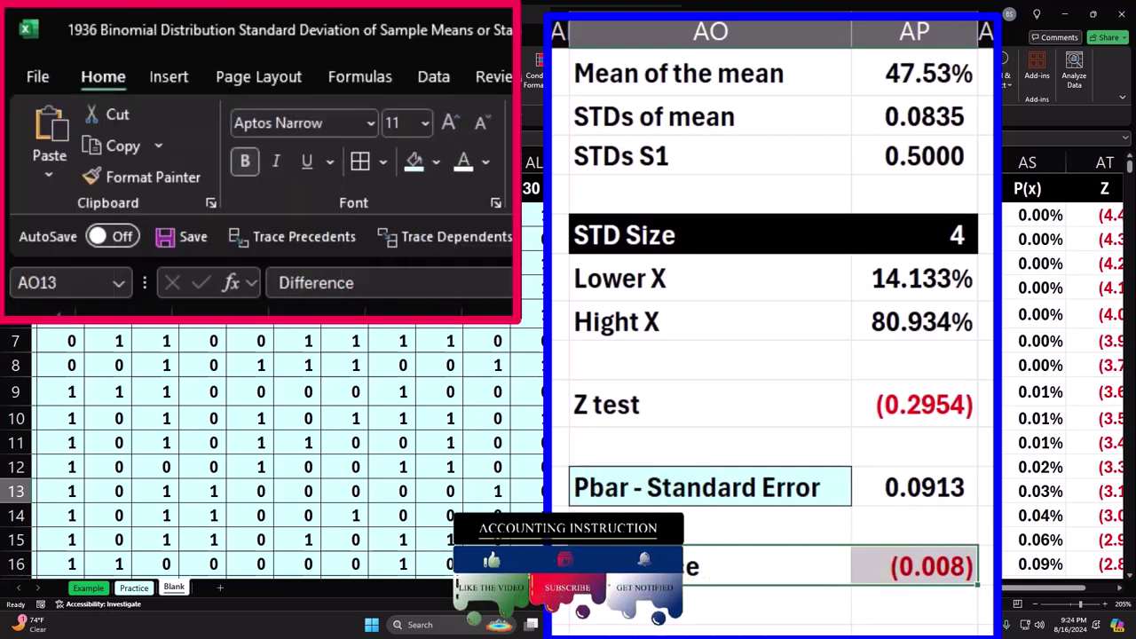
click(359, 160)
click(414, 159)
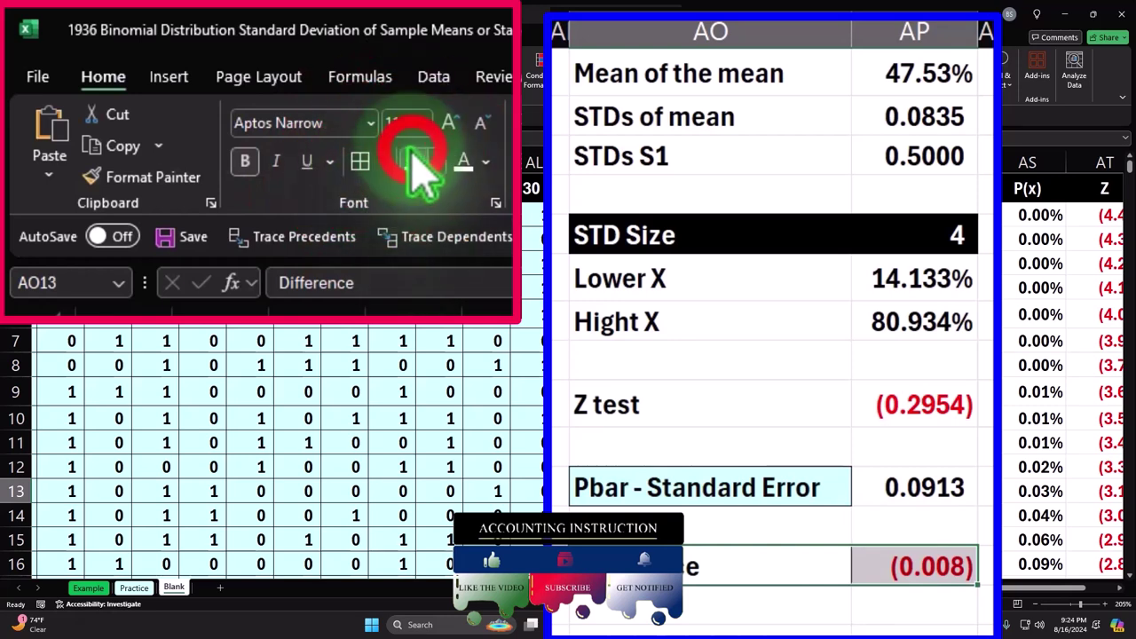
- Format the Z test row, and fill Lower X/Hight X rows and the top summary block light blue
drag(675, 410, 923, 390)
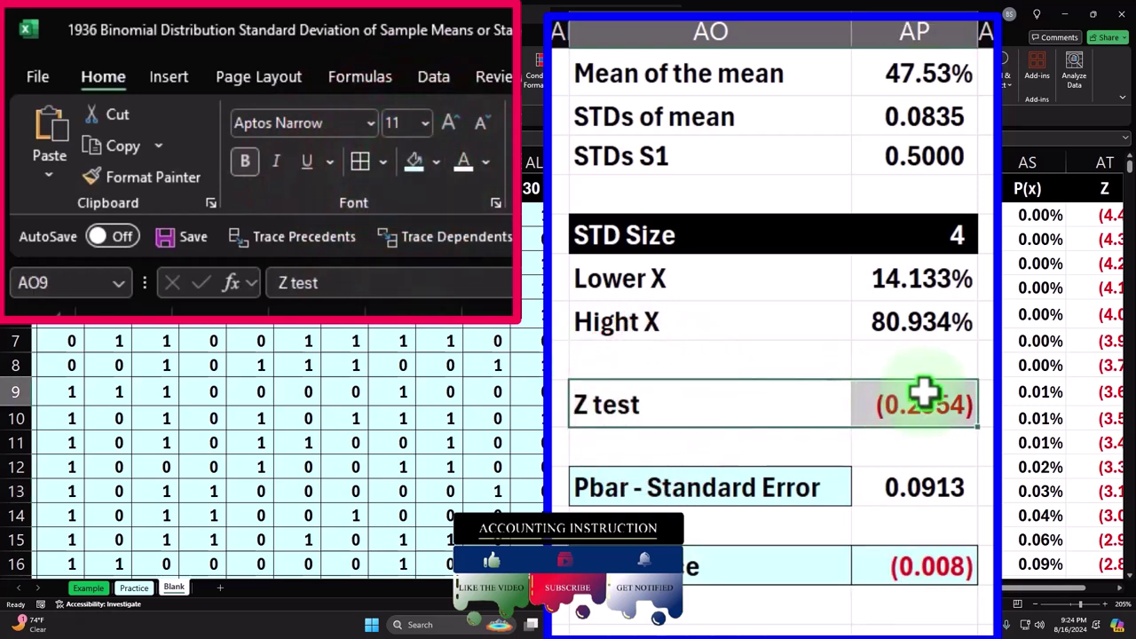
click(360, 160)
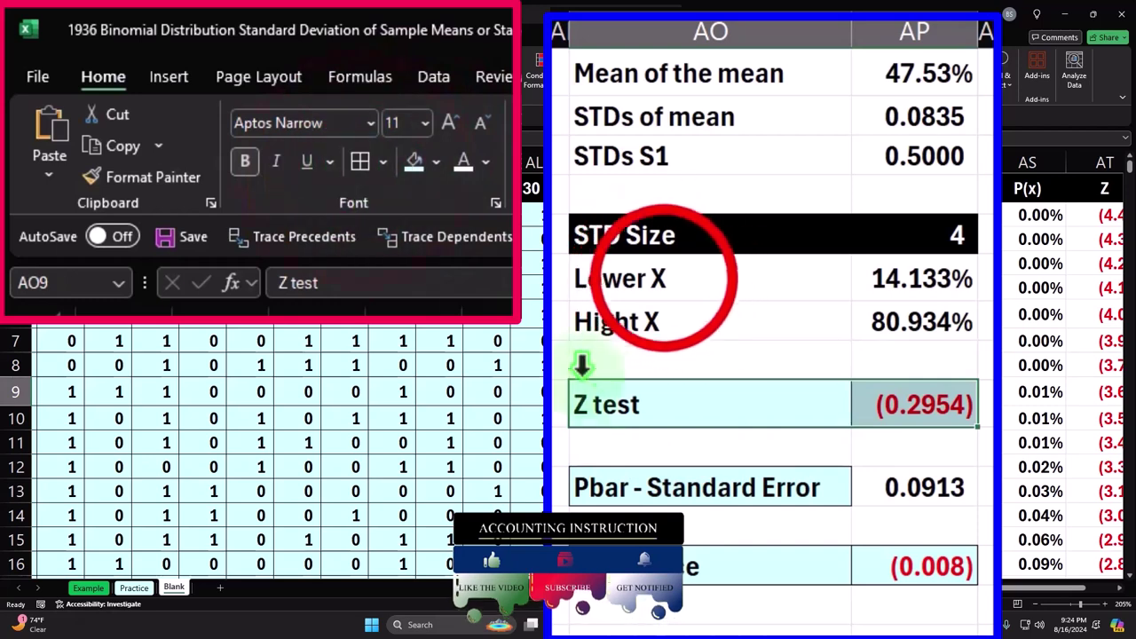
drag(665, 279, 874, 321)
click(414, 158)
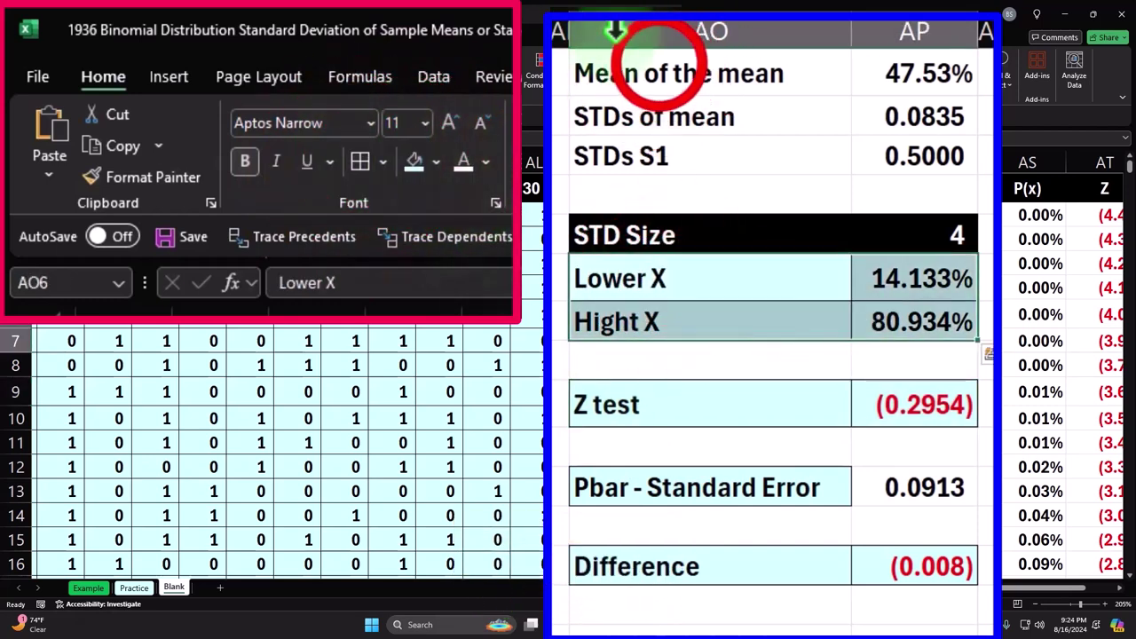
drag(674, 64, 854, 155)
click(414, 160)
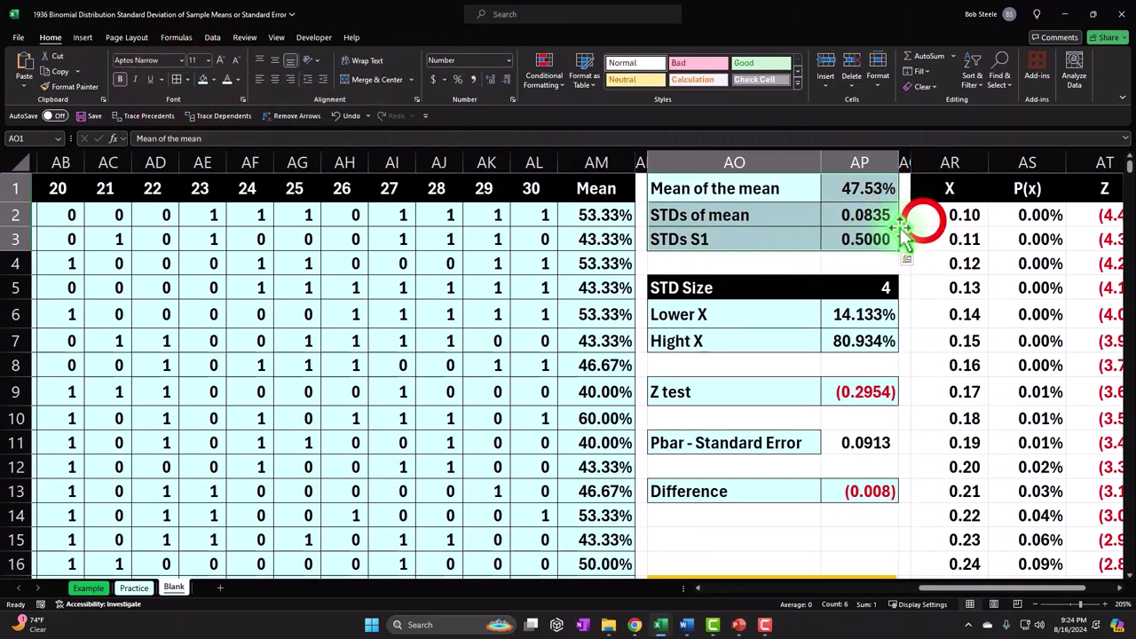
- Apply All Borders to the X, P(x), Z and -2<Z<2 table AR2:AU80
click(923, 220)
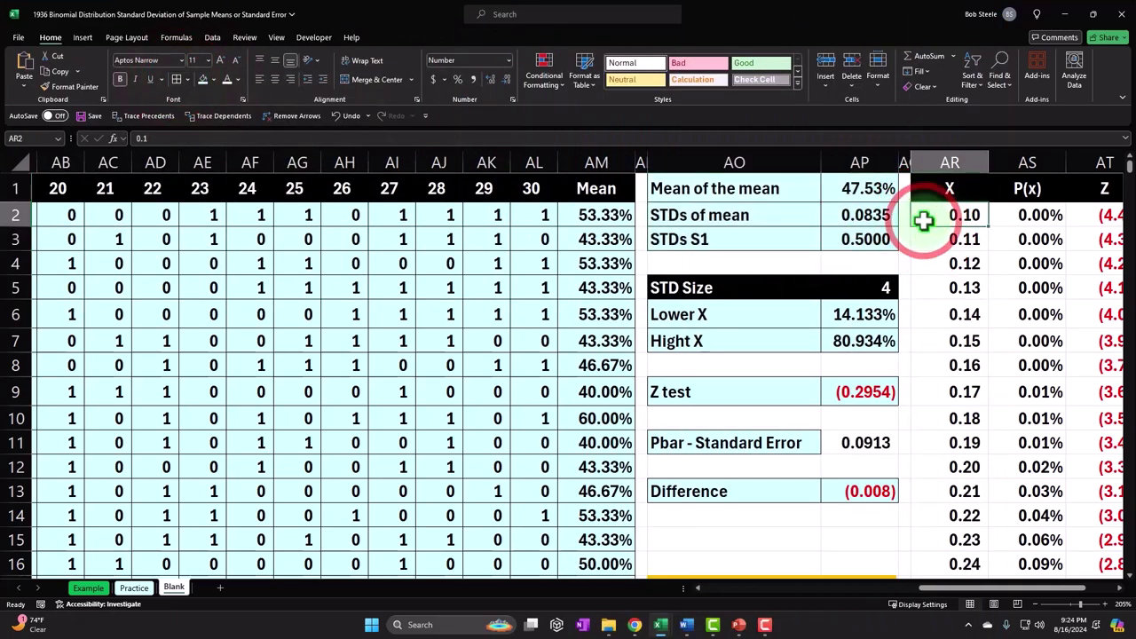
key(Right)
key(Right)
key(Right)
key(Right)
key(Right)
key(Right)
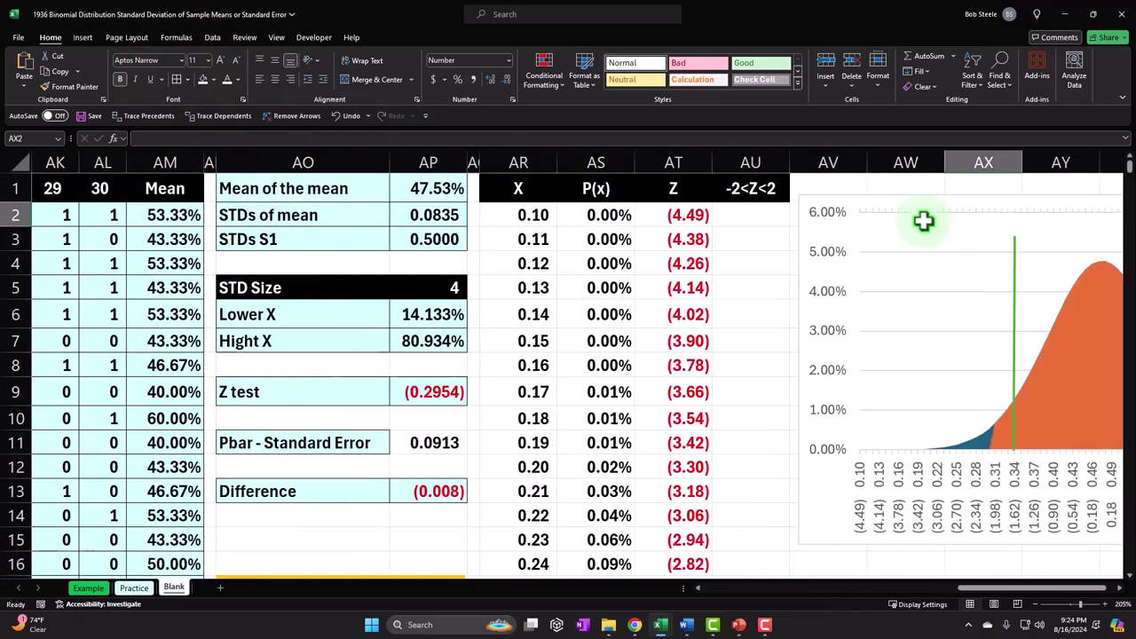
key(Left)
key(Left)
key(Left)
key(Left)
key(Left)
key(Left)
key(shift+Right)
key(shift+Right)
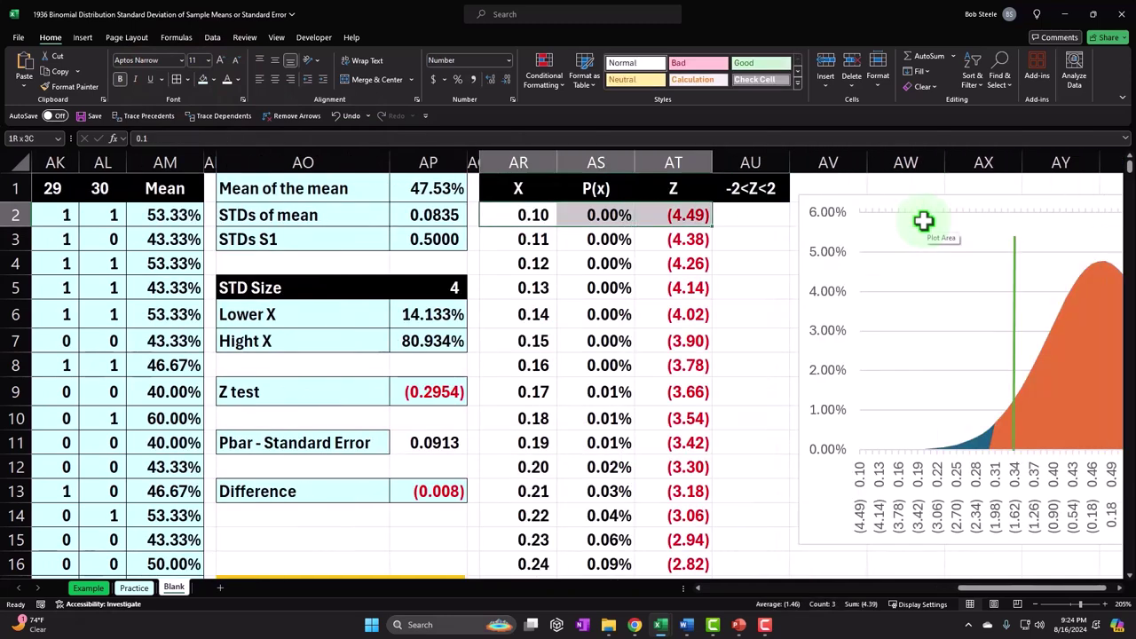
key(shift+Right)
key(ctrl+shift+Down)
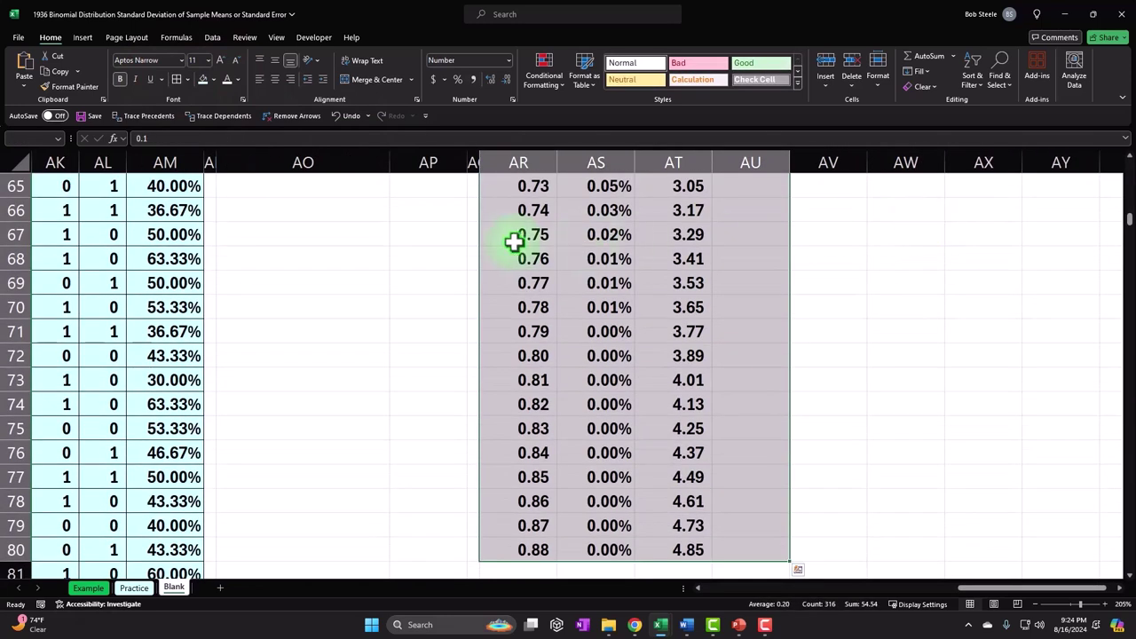
click(177, 79)
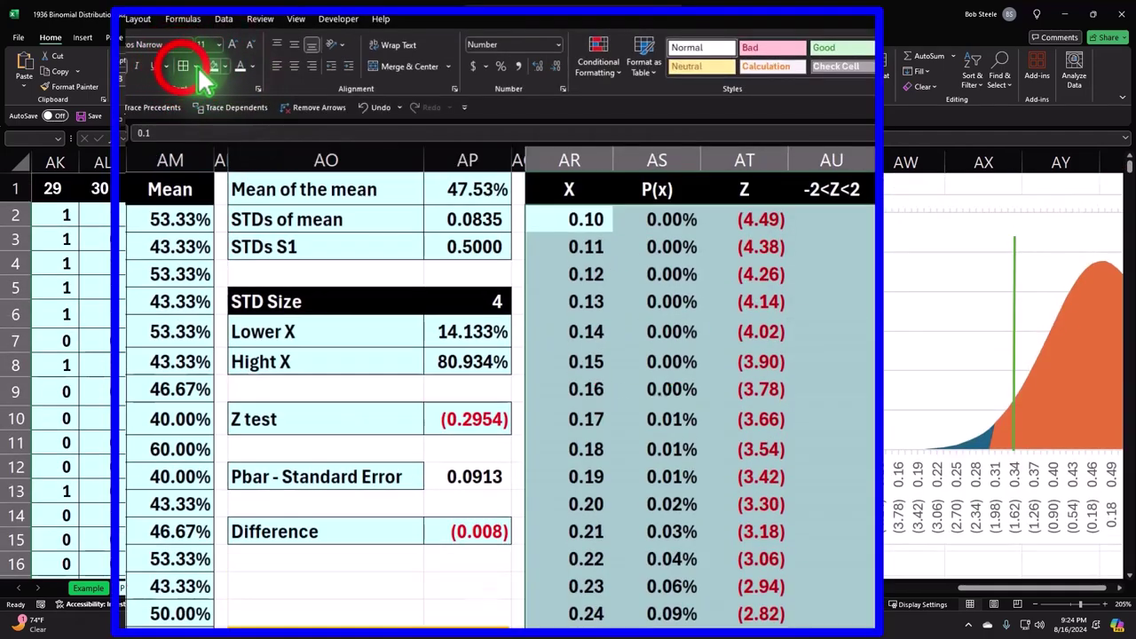
- Deselect the table and move right to view the normal curve chart
click(634, 327)
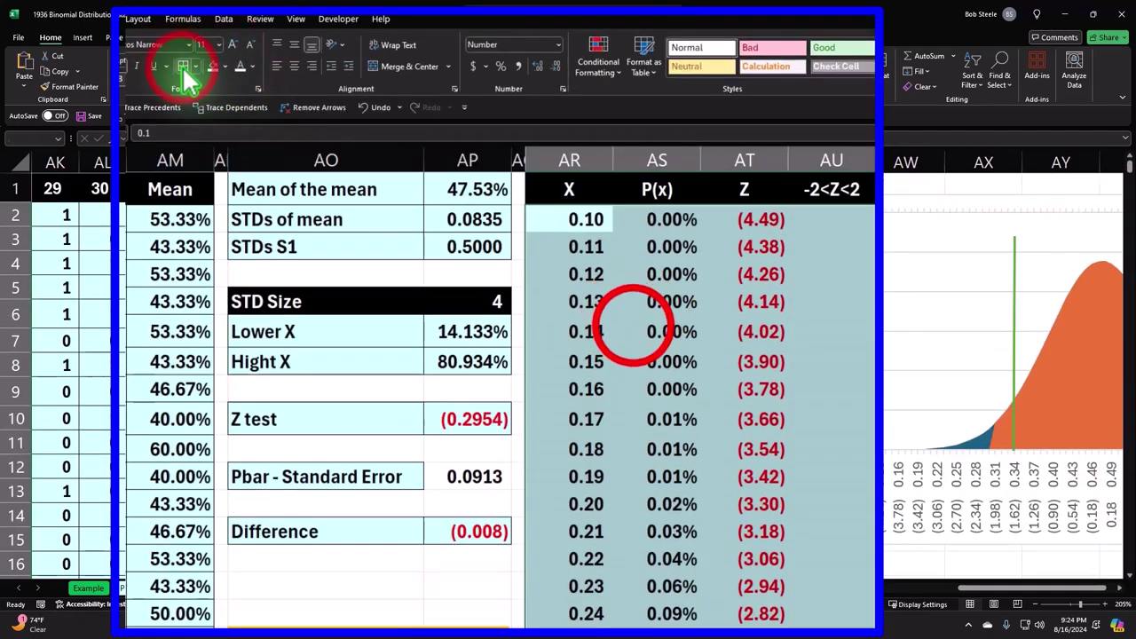
key(Right)
key(Right)
key(Right)
key(Right)
key(Right)
key(Right)
key(Right)
key(Right)
key(Right)
key(Right)
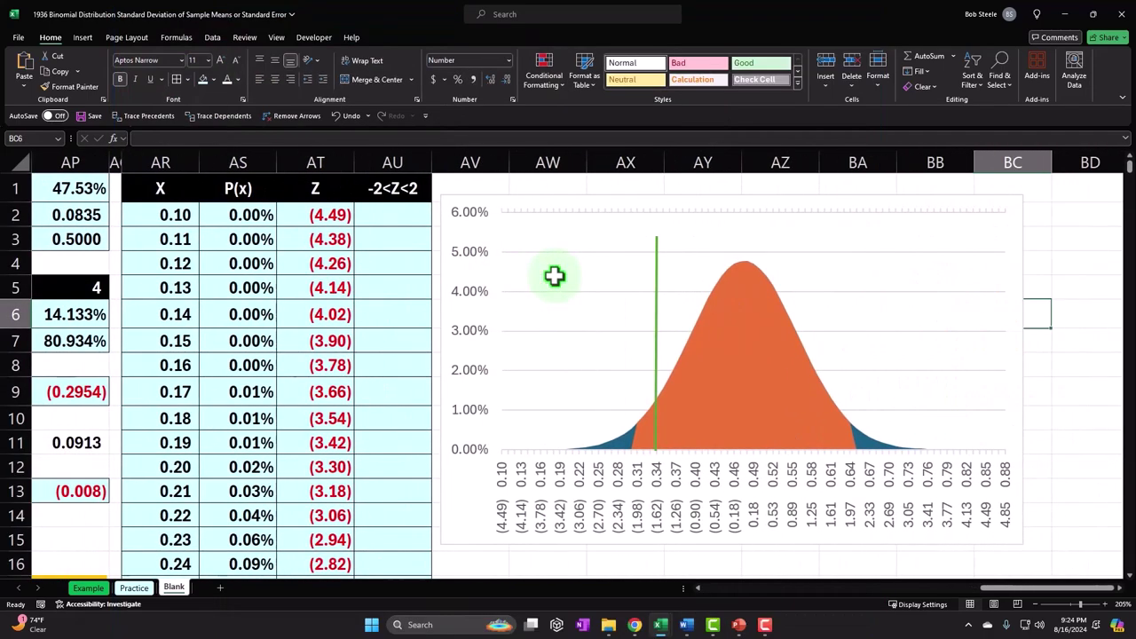
key(Right)
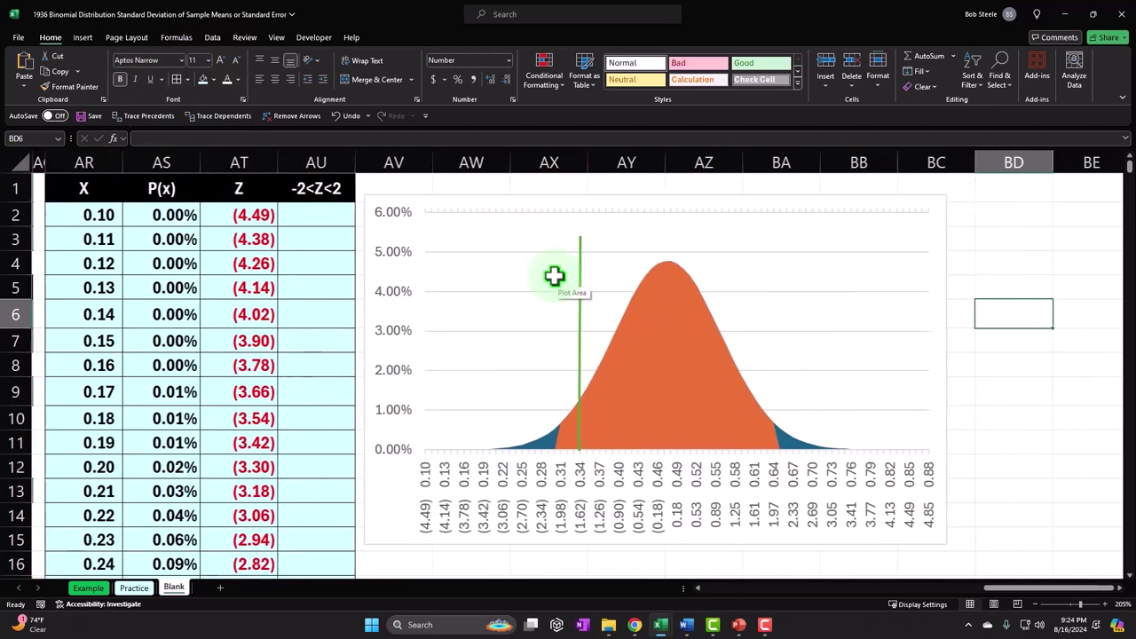